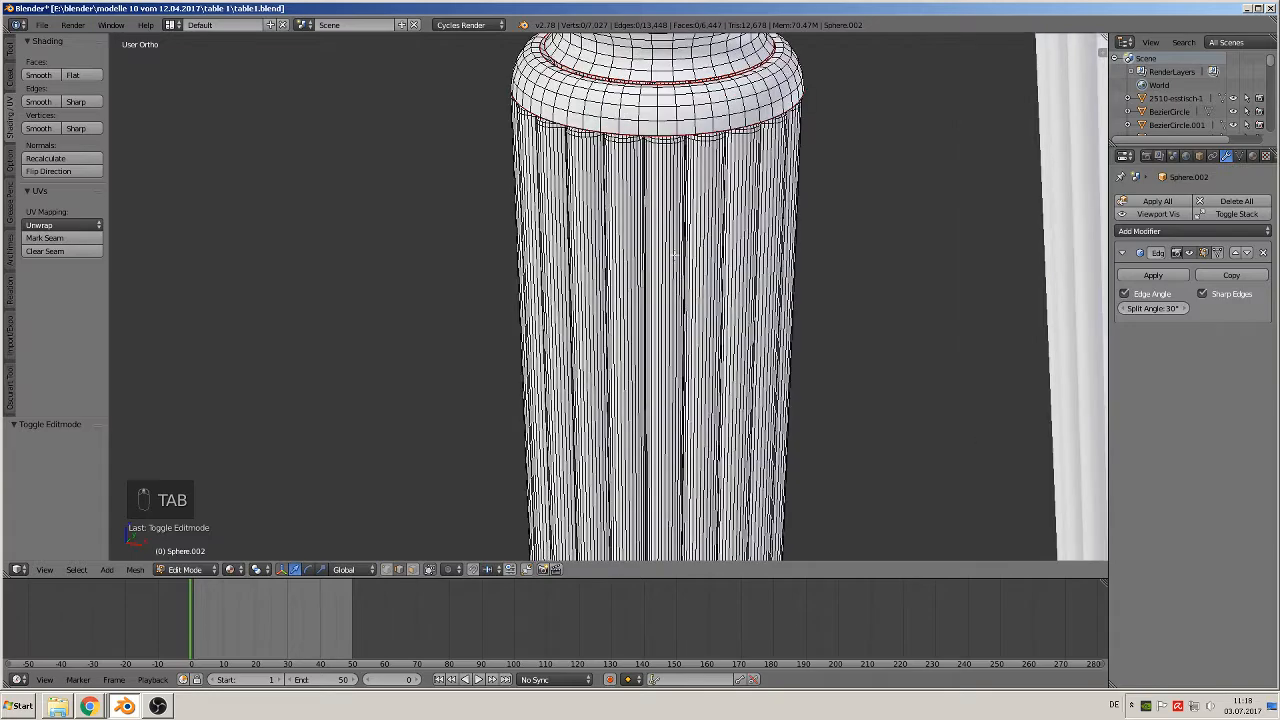
In wireframe display, mark the outline edge loop of one front-facing flute on the table leg as a seam.
{"action": "mouse_move", "coordinate": [637, 342]}
{"action": "middle_mouse_down"}
{"action": "mouse_move", "coordinate": [726, 256]}
{"action": "mouse_move", "coordinate": [650, 340]}
{"action": "middle_mouse_up"}
{"action": "scroll", "coordinate": [615, 387], "scroll_direction": "up", "scroll_amount": 2}
{"action": "scroll", "coordinate": [610, 385], "scroll_direction": "up", "scroll_amount": 2}
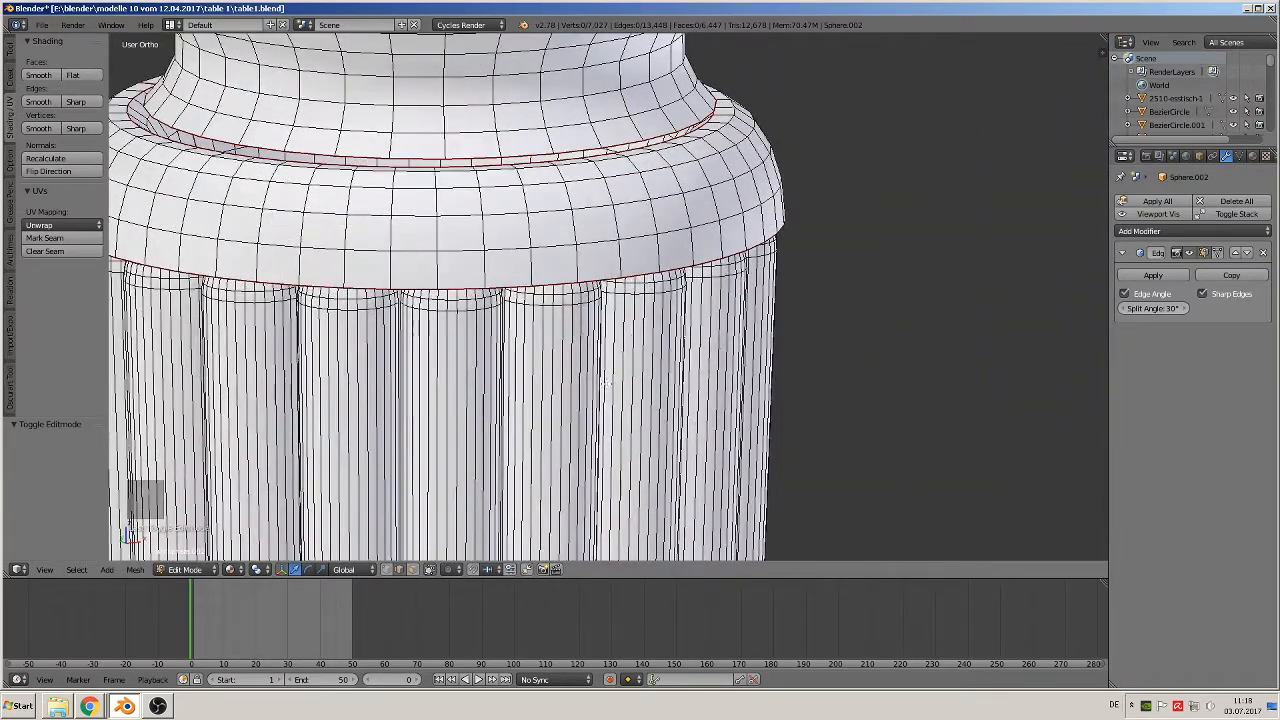
{"action": "key", "text": "z"}
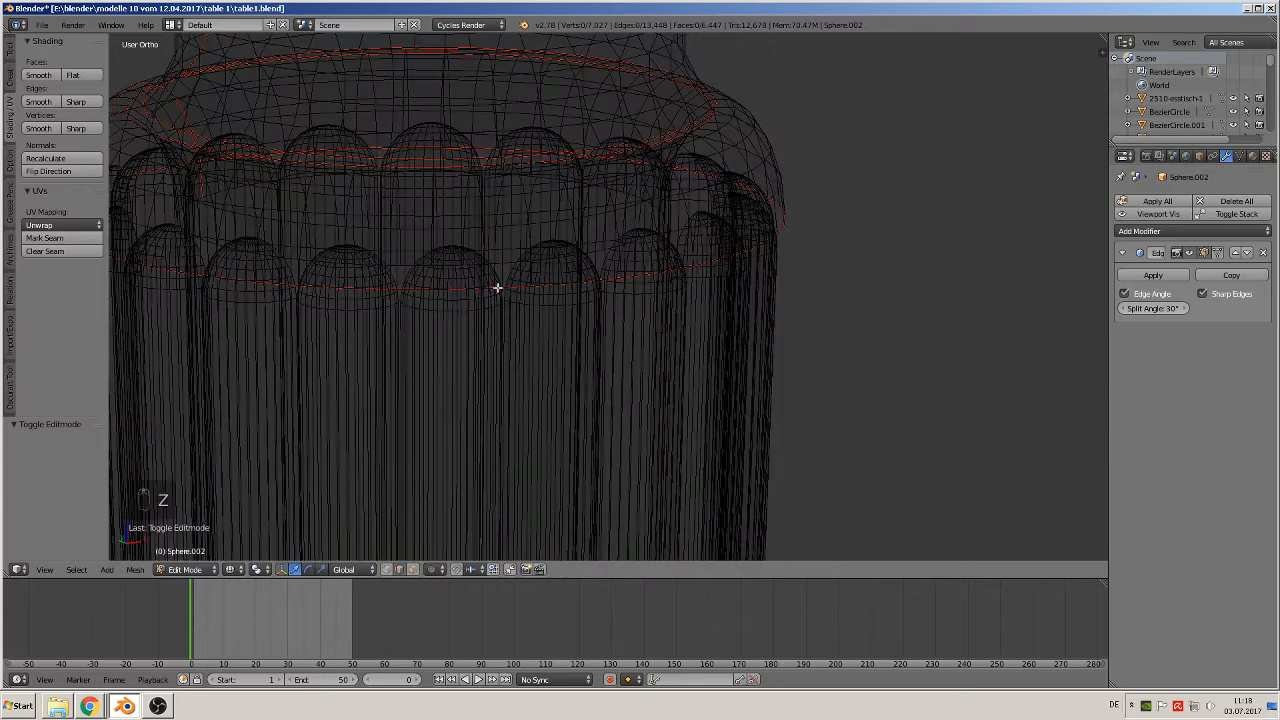
{"action": "scroll", "coordinate": [523, 287], "scroll_direction": "up", "scroll_amount": 2}
{"action": "scroll", "coordinate": [631, 354], "scroll_direction": "up", "scroll_amount": 4}
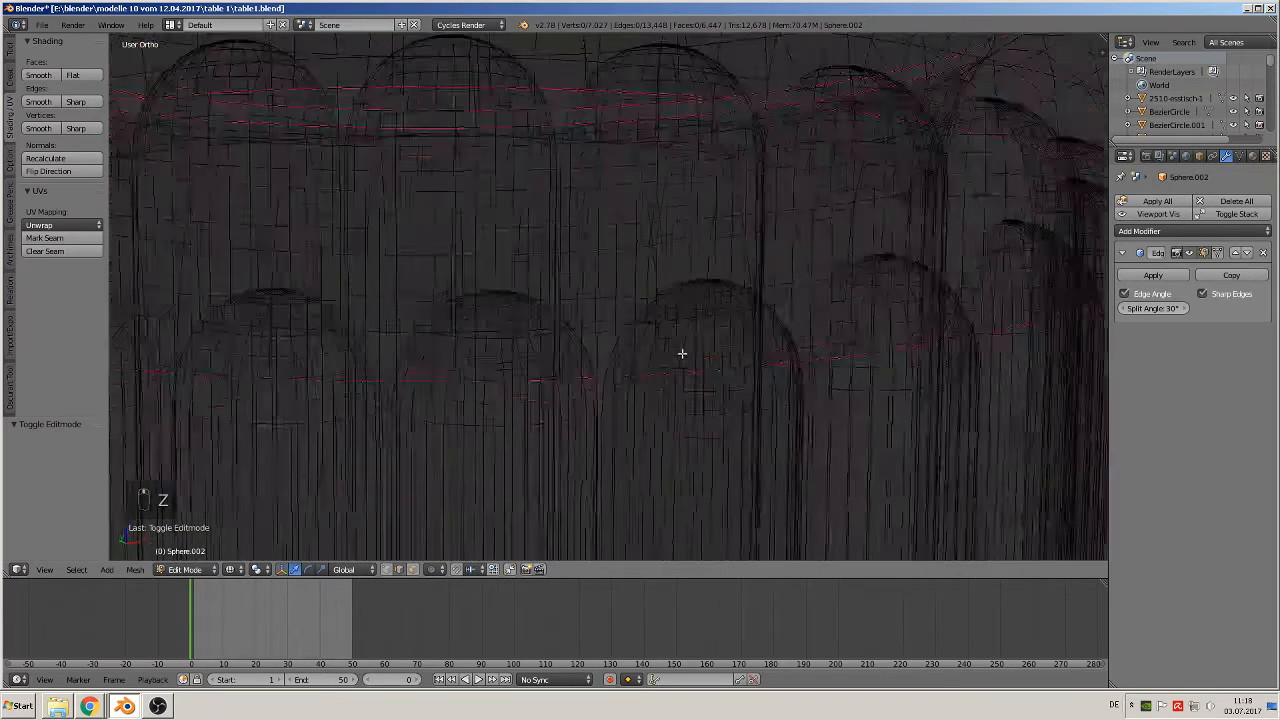
{"action": "scroll", "coordinate": [677, 355], "scroll_direction": "up", "scroll_amount": 1}
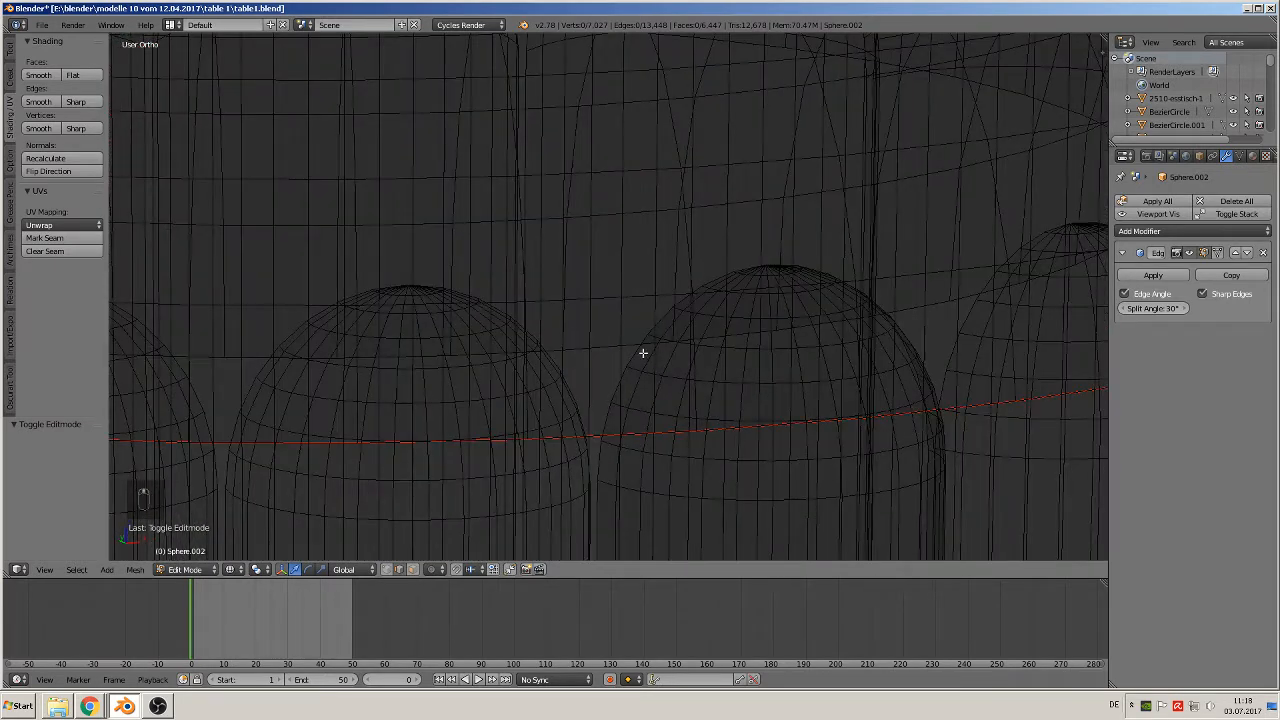
{"action": "right_click", "coordinate": [633, 351], "text": "alt"}
{"action": "scroll", "coordinate": [674, 446], "scroll_direction": "down", "scroll_amount": 5}
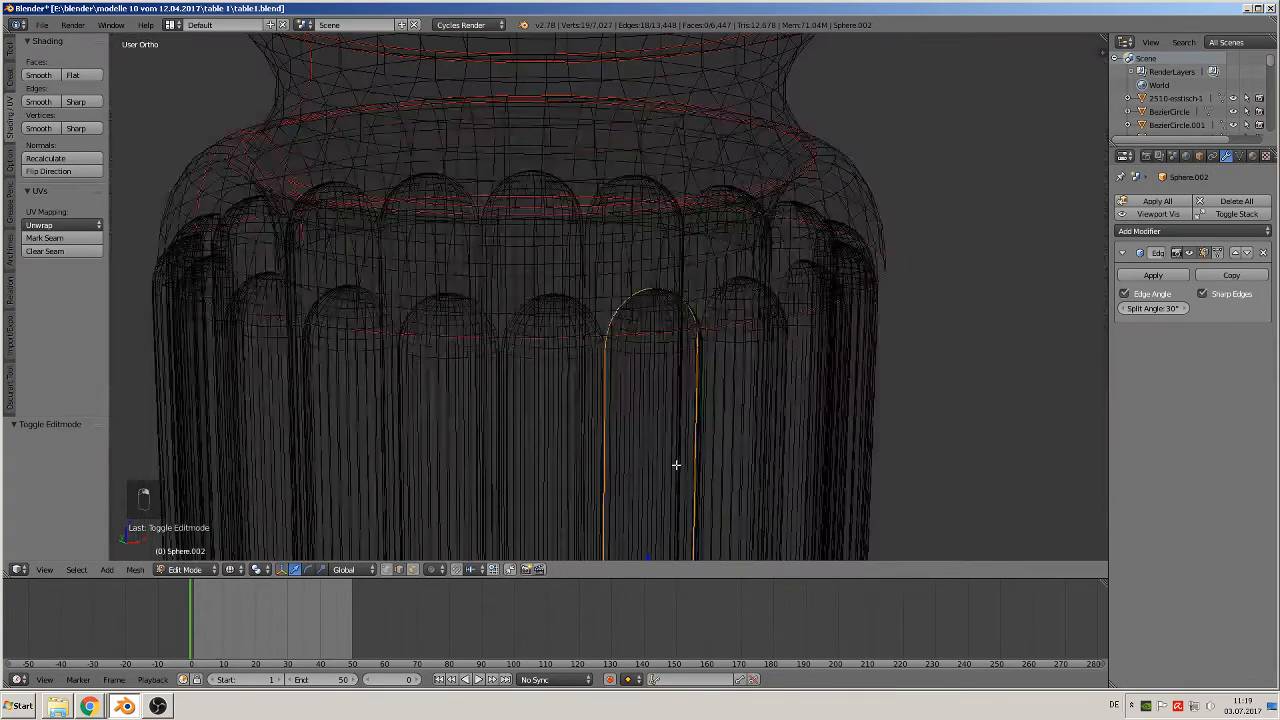
{"action": "scroll", "coordinate": [675, 463], "scroll_direction": "up", "scroll_amount": 2}
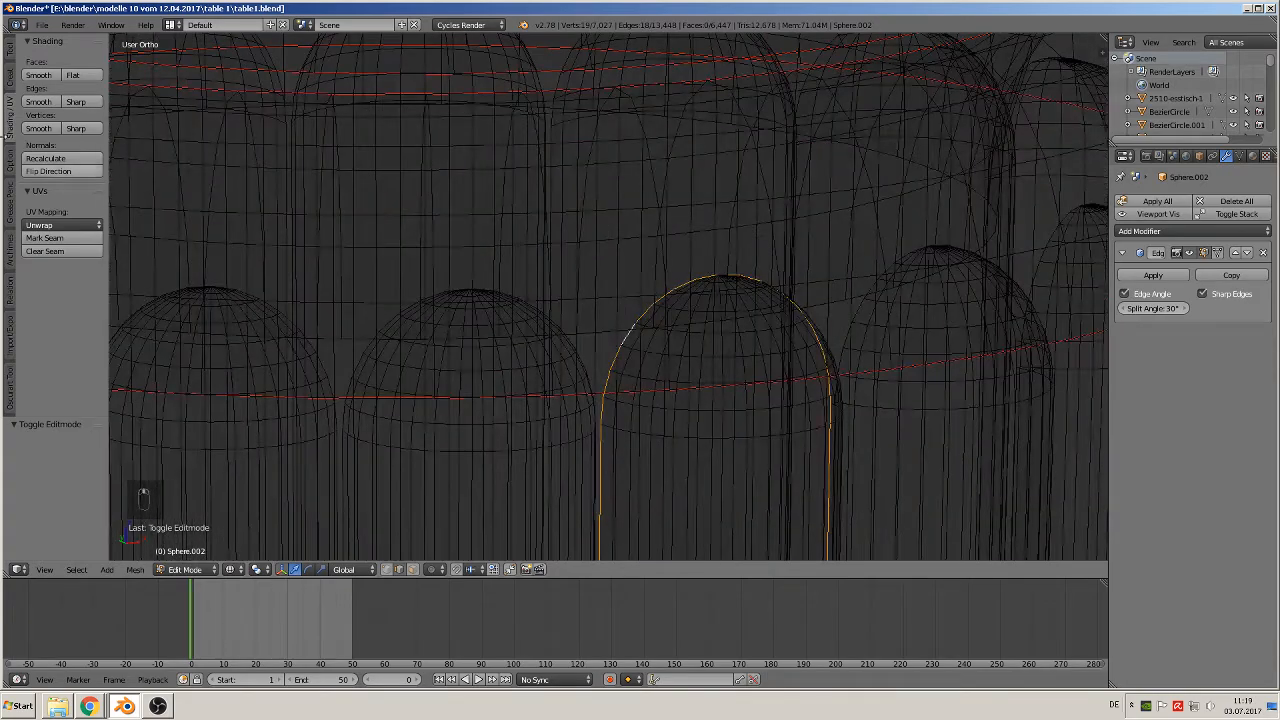
{"action": "left_click", "coordinate": [44, 238]}
Mark seams along the outline loops of the two flutes on one side of the seamed flute and one on its other side.
{"action": "right_click", "coordinate": [364, 347], "text": "alt"}
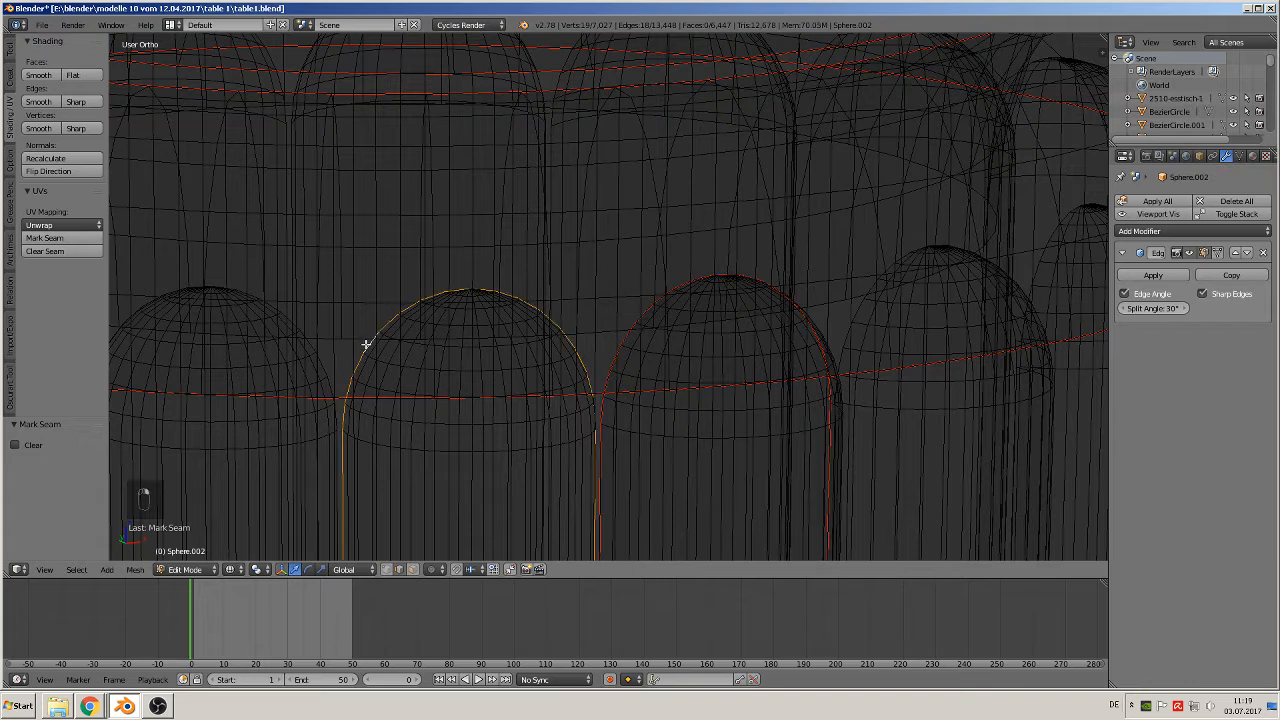
{"action": "left_click", "coordinate": [44, 238]}
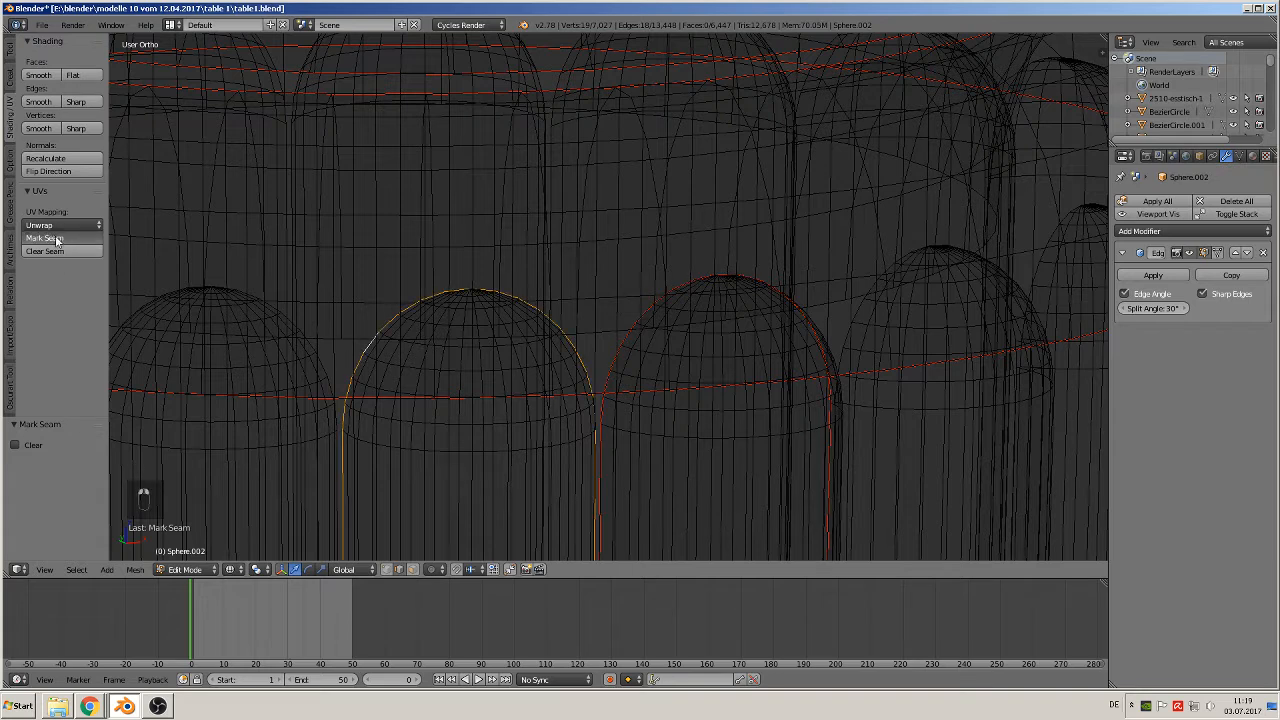
{"action": "right_click", "coordinate": [270, 299], "text": "alt"}
{"action": "right_click", "coordinate": [271, 306], "text": "alt"}
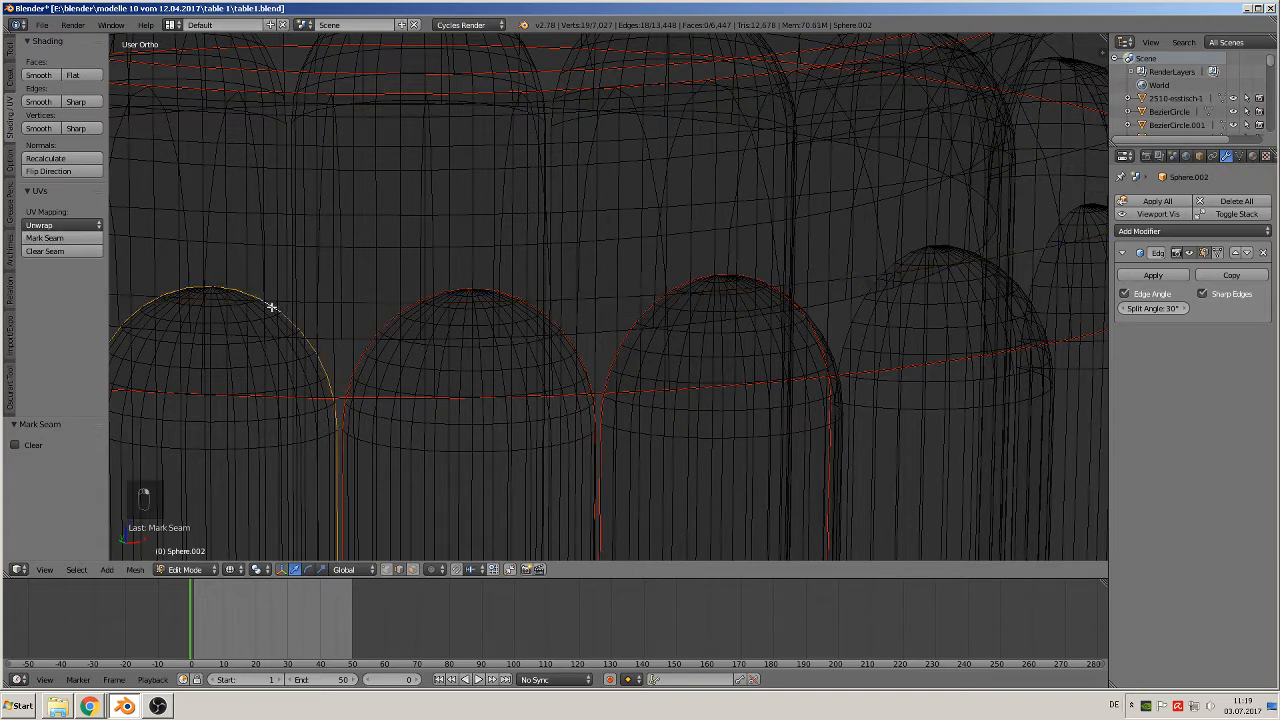
{"action": "left_click", "coordinate": [44, 238]}
{"action": "right_click", "coordinate": [833, 316], "text": "alt"}
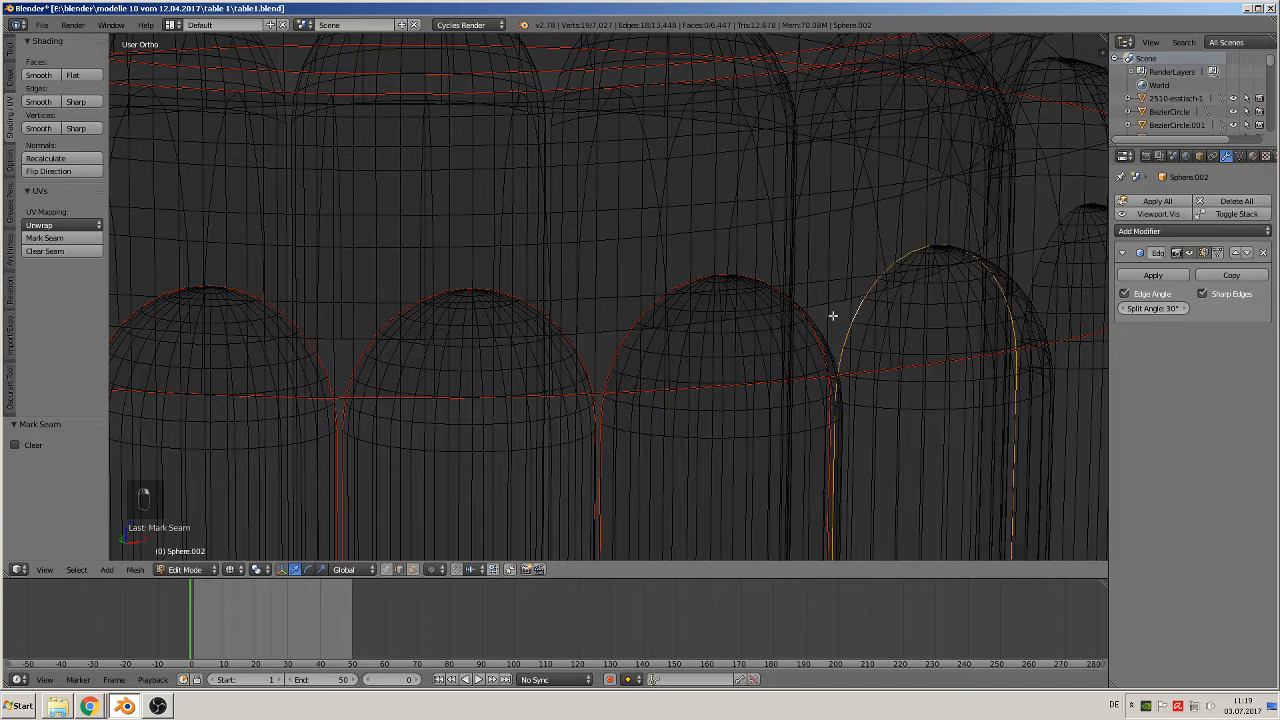
{"action": "left_click", "coordinate": [44, 238]}
Mark the outline loops of the next two unseamed flutes as seams, continuing around the leg.
{"action": "middle_click_drag", "start_coordinate": [926, 434], "coordinate": [549, 344]}
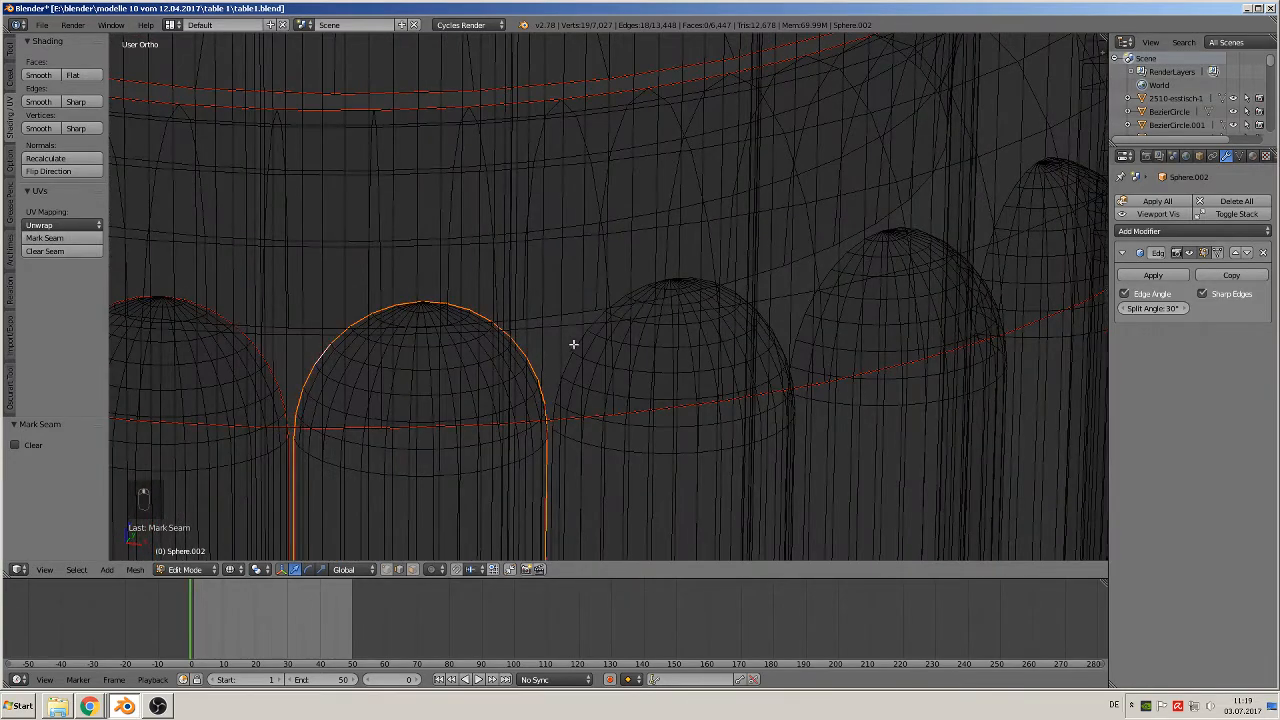
{"action": "right_click", "coordinate": [565, 338], "text": "alt"}
{"action": "left_click", "coordinate": [44, 238]}
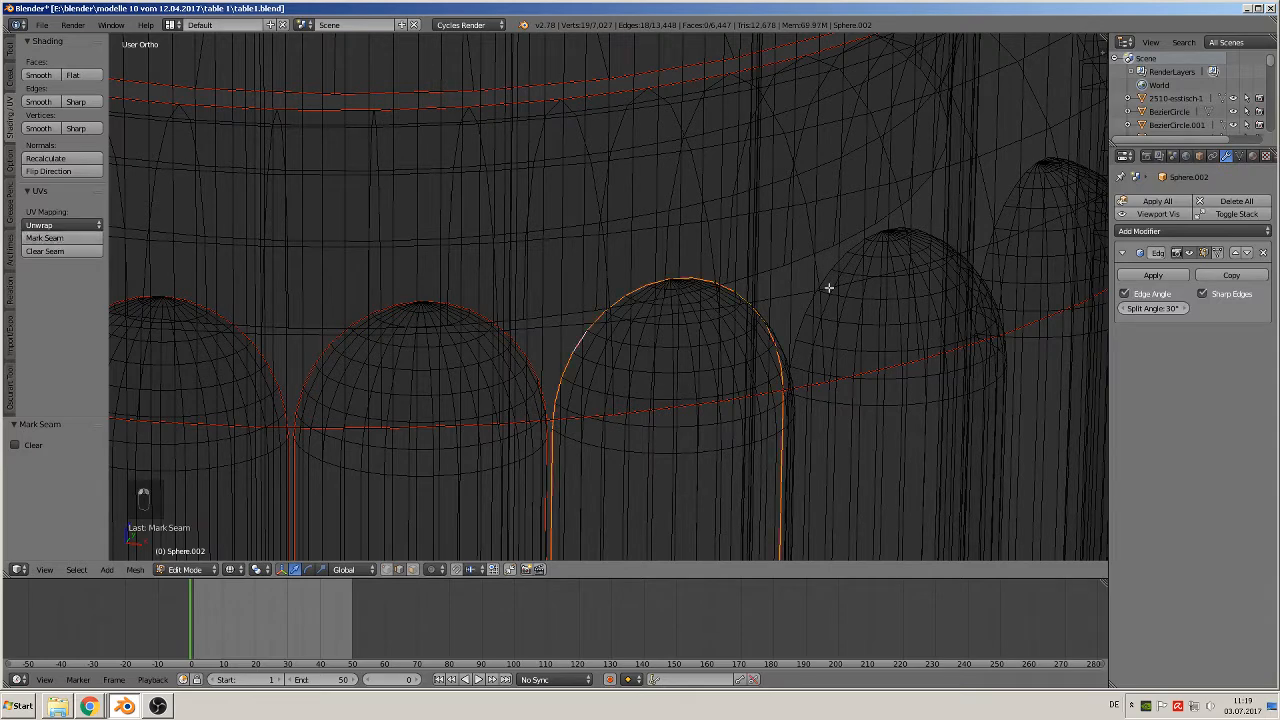
{"action": "right_click", "coordinate": [807, 305], "text": "alt"}
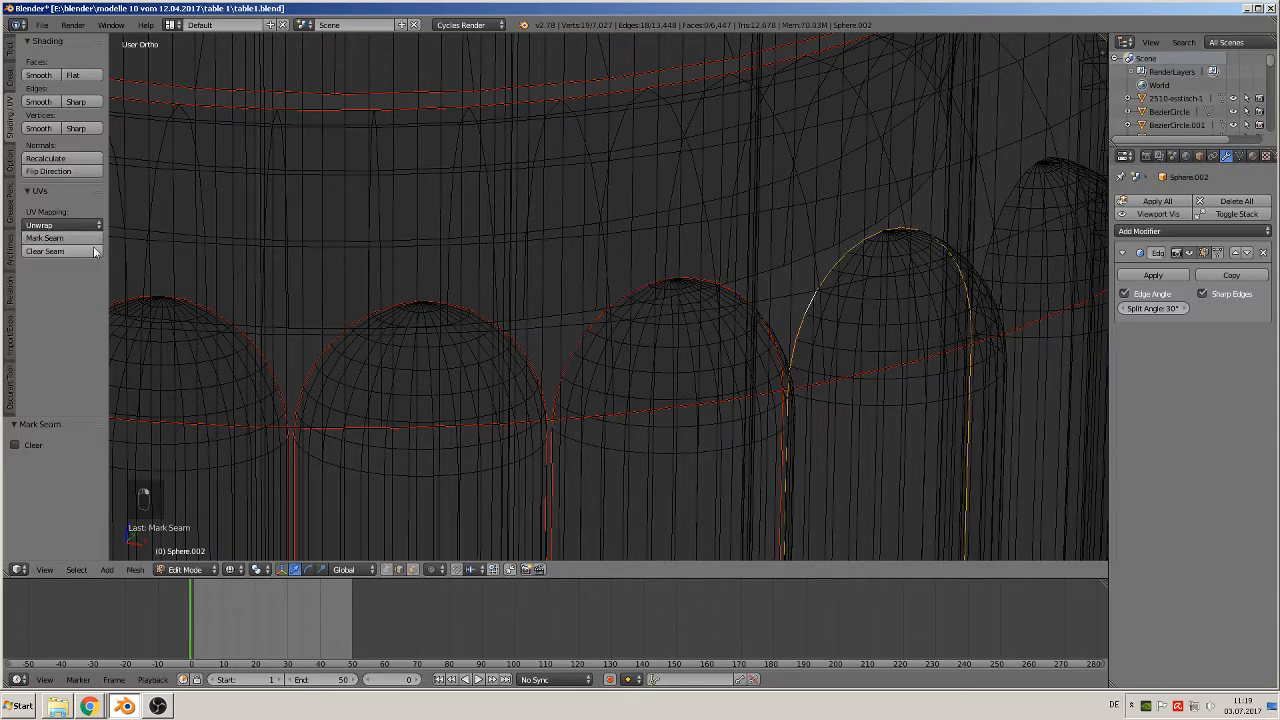
{"action": "left_click", "coordinate": [44, 238]}
Turn further around the leg and mark seams around the outlines of two more adjacent flutes.
{"action": "middle_click_drag", "start_coordinate": [826, 282], "coordinate": [320, 283]}
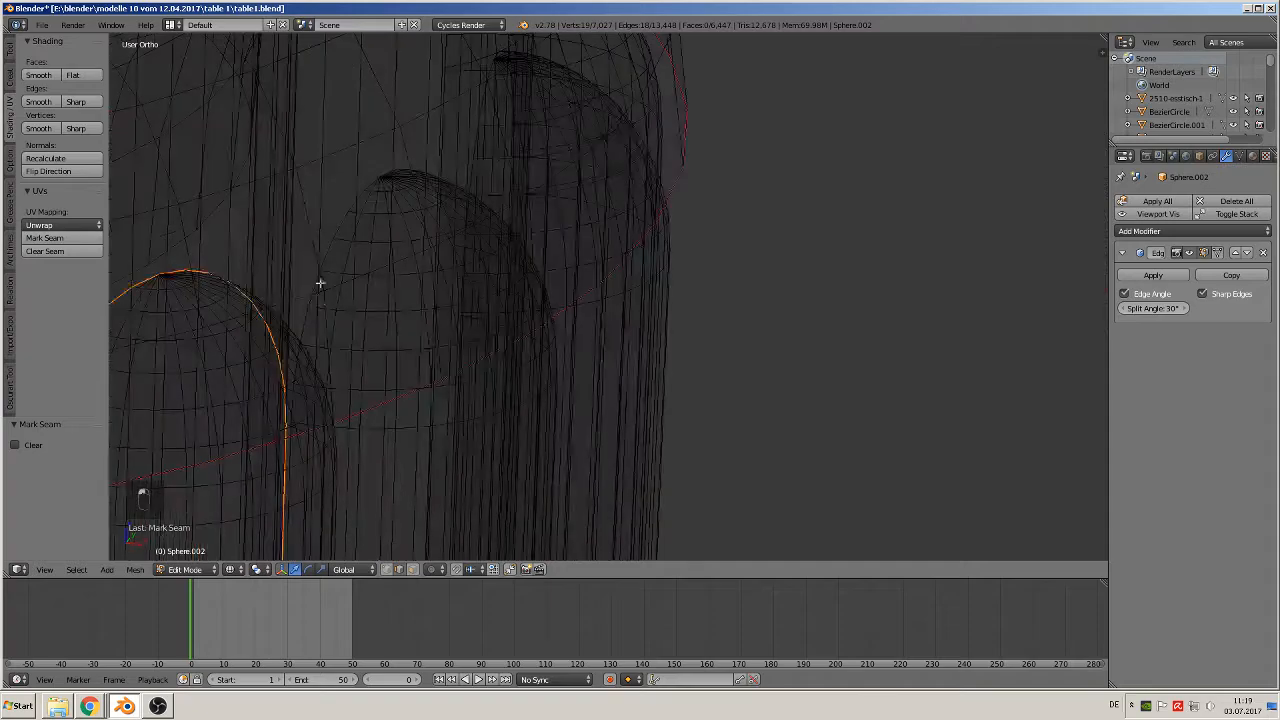
{"action": "right_click", "coordinate": [333, 247], "text": "alt"}
{"action": "left_click", "coordinate": [84, 238]}
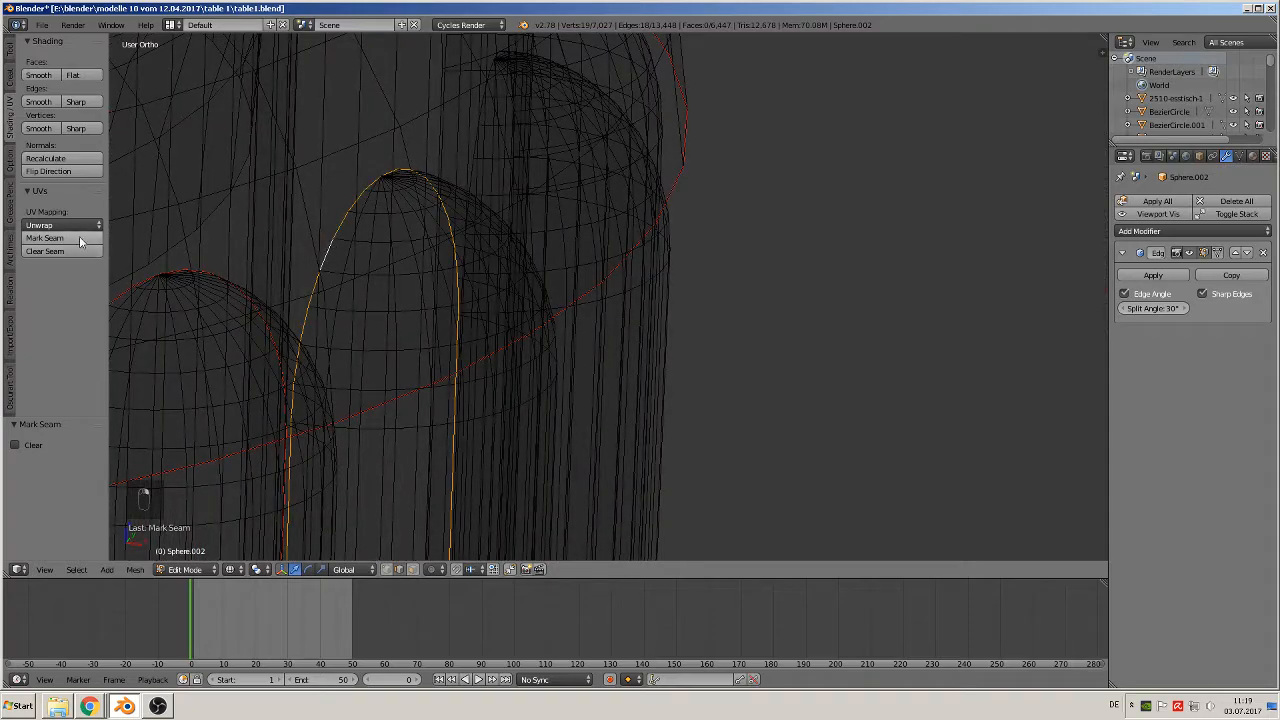
{"action": "middle_click_drag", "start_coordinate": [337, 273], "coordinate": [565, 212]}
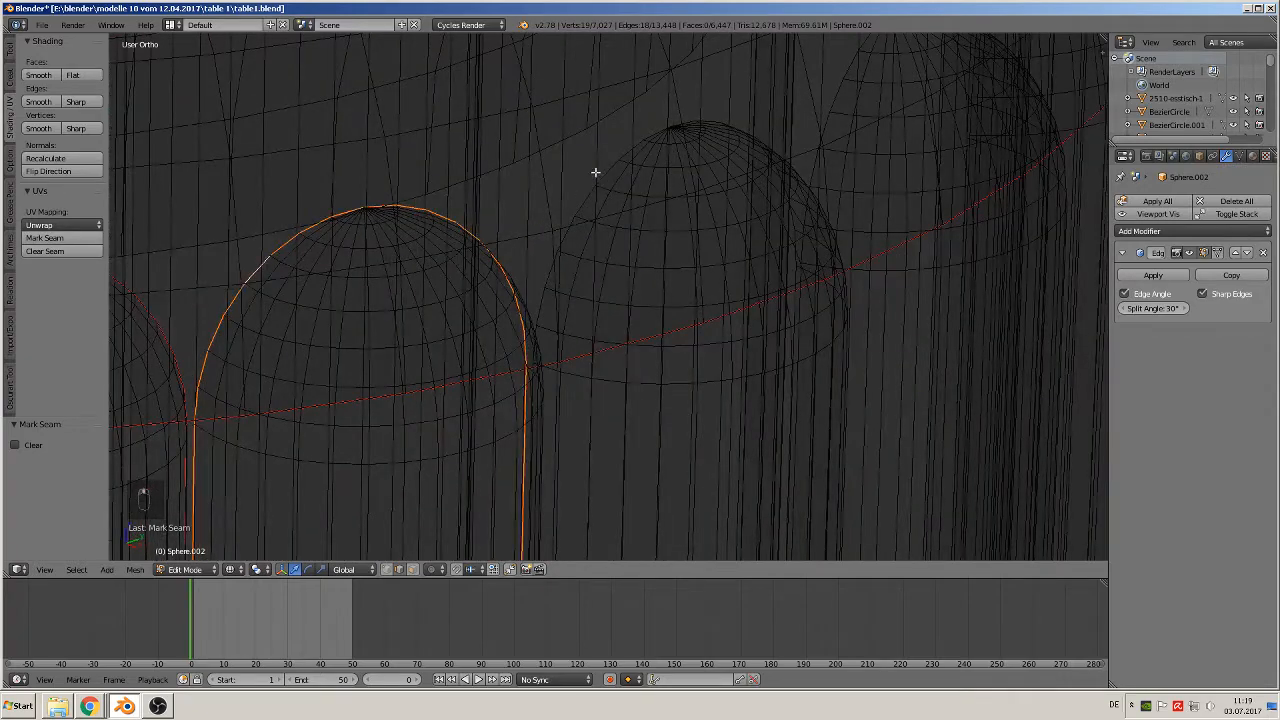
{"action": "right_click", "coordinate": [595, 173], "text": "alt"}
{"action": "right_click", "coordinate": [605, 170], "text": "alt"}
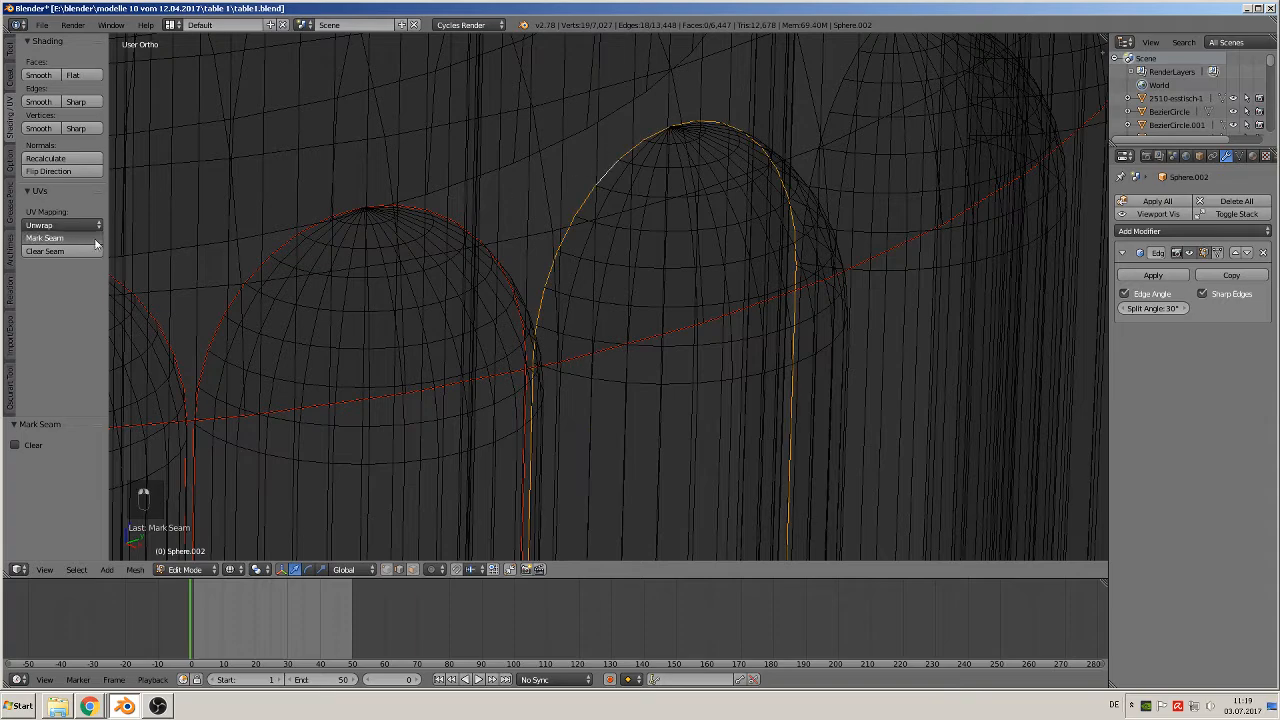
{"action": "left_click", "coordinate": [44, 238]}
Mark seams on the outline loops of the following two flutes of the leg.
{"action": "middle_click_drag", "start_coordinate": [640, 255], "coordinate": [777, 268]}
{"action": "right_click", "coordinate": [511, 242], "text": "alt"}
{"action": "left_click", "coordinate": [80, 239]}
{"action": "right_click", "coordinate": [780, 281], "text": "alt"}
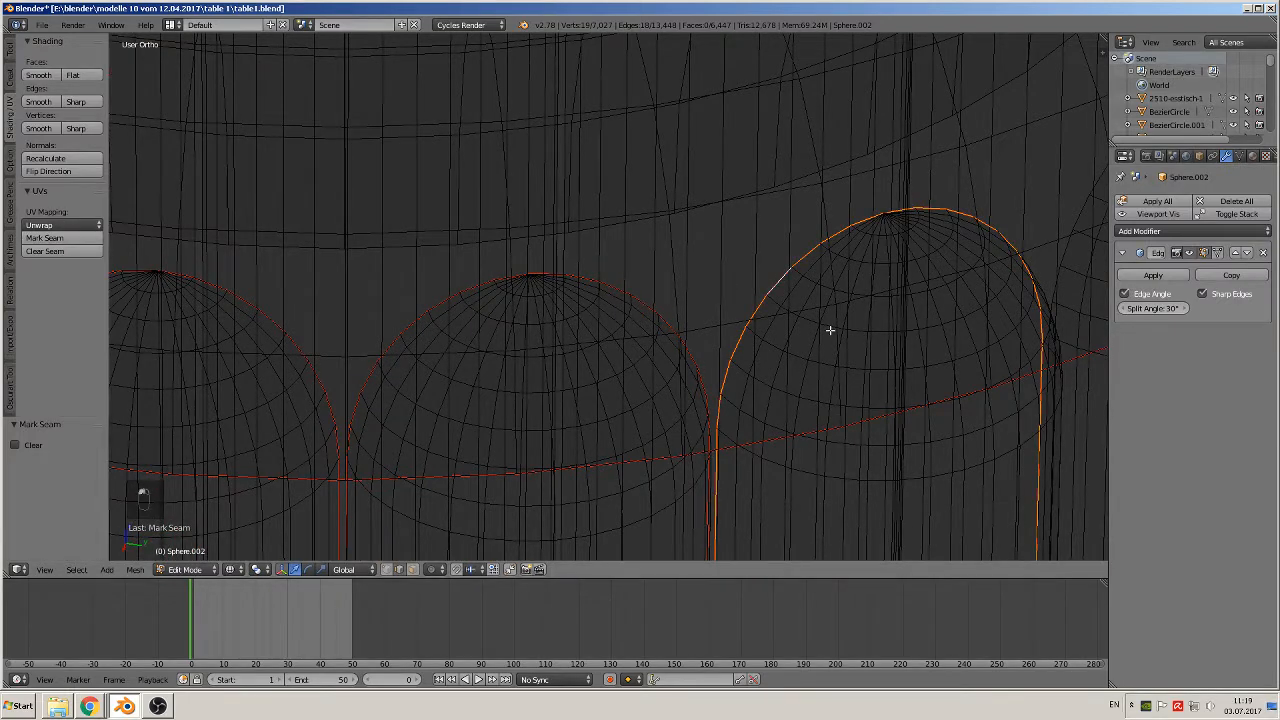
Select the full rounded outline loops of the next two flutes and mark each one as a seam.
{"action": "middle_click_drag", "start_coordinate": [1091, 200], "coordinate": [589, 242]}
{"action": "right_click", "coordinate": [585, 257], "text": "alt"}
{"action": "right_click", "coordinate": [596, 262], "text": "alt"}
{"action": "left_click", "coordinate": [68, 239]}
{"action": "right_click", "coordinate": [901, 254], "text": "alt"}
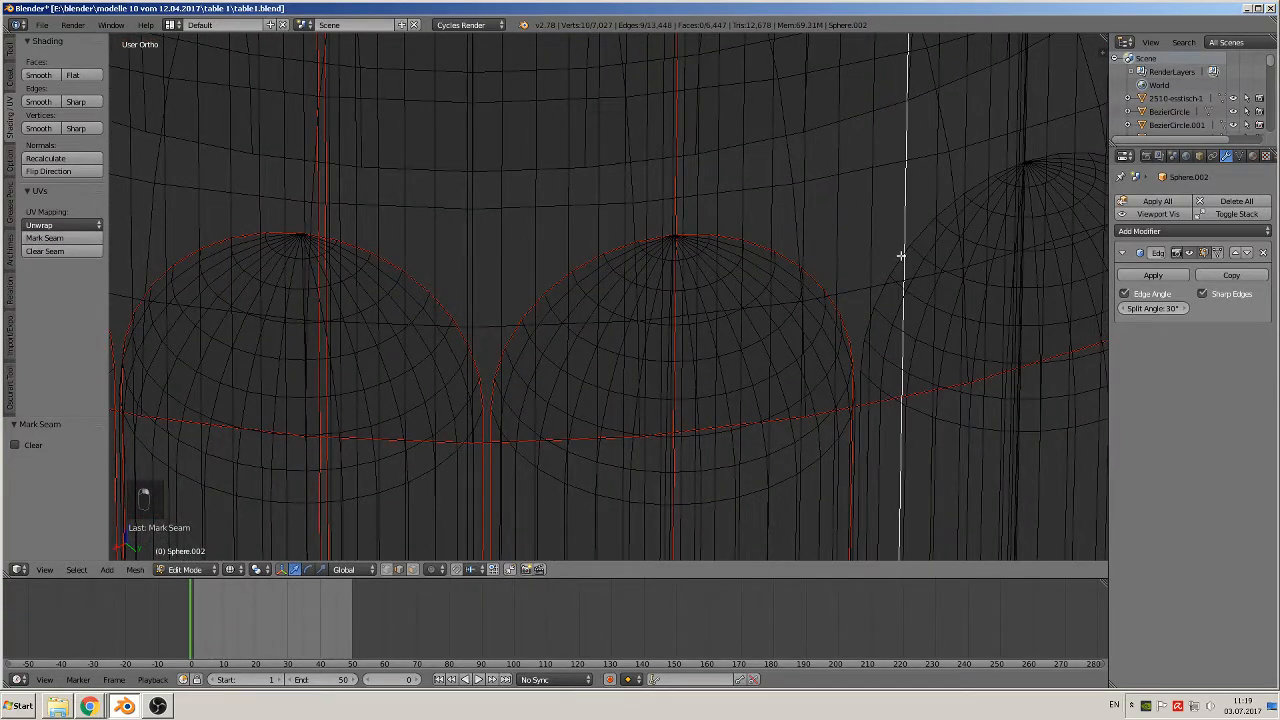
{"action": "right_click", "coordinate": [841, 265], "text": "alt"}
{"action": "left_click", "coordinate": [73, 238]}
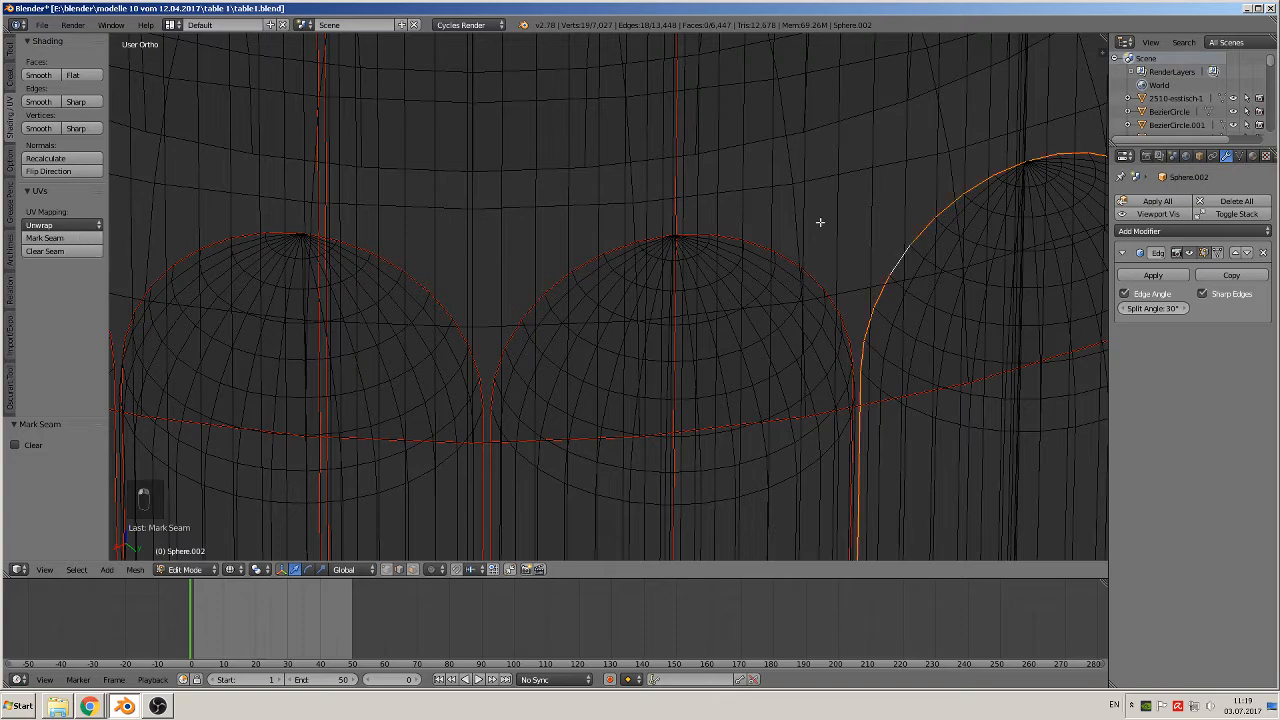
Continue around the shaft and mark the outline loops of another two neighbouring flutes as seams.
{"action": "middle_click_drag", "start_coordinate": [823, 220], "coordinate": [257, 112]}
{"action": "right_click", "coordinate": [361, 155], "text": "alt"}
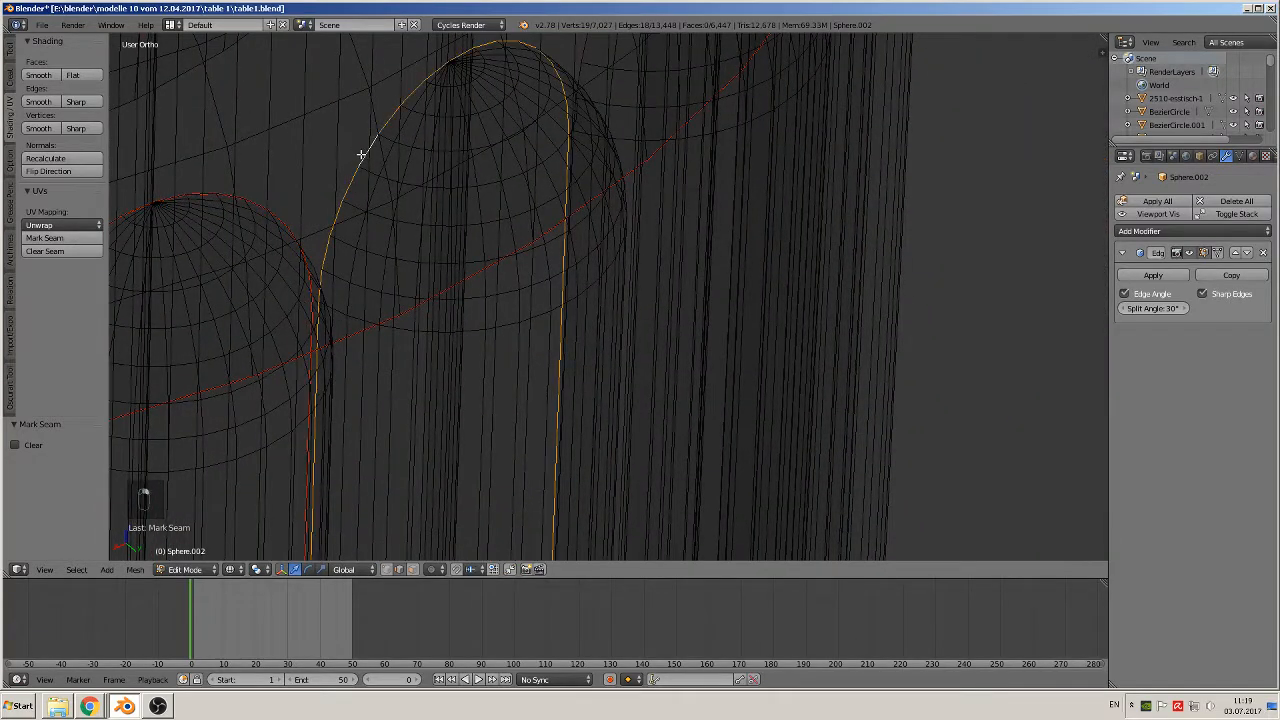
{"action": "left_click", "coordinate": [73, 238]}
{"action": "mouse_move", "coordinate": [674, 163]}
{"action": "middle_mouse_down"}
{"action": "mouse_move", "coordinate": [607, 177]}
{"action": "mouse_move", "coordinate": [671, 166]}
{"action": "middle_mouse_up"}
{"action": "right_click", "coordinate": [674, 163], "text": "alt"}
{"action": "right_click", "coordinate": [680, 163], "text": "alt"}
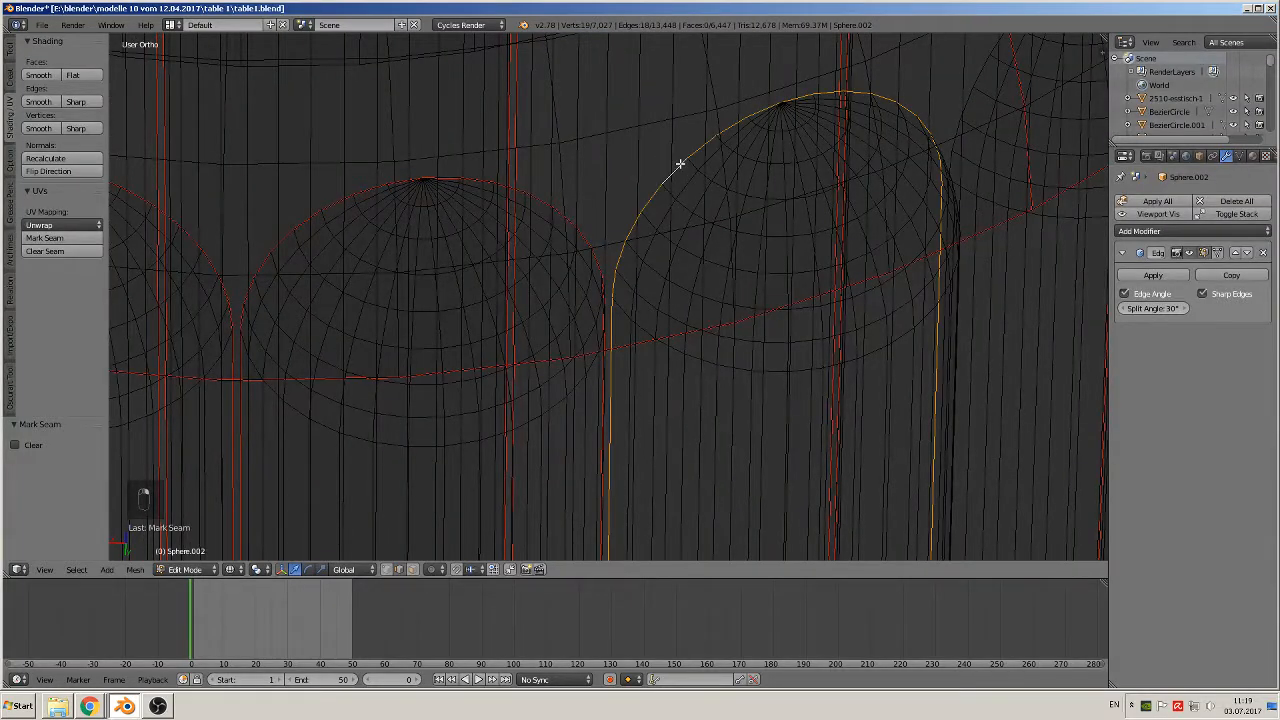
{"action": "left_click", "coordinate": [44, 238]}
Mark seams around the next pair of unseamed flutes along the leg's circumference.
{"action": "middle_click_drag", "start_coordinate": [651, 151], "coordinate": [309, 277]}
{"action": "right_click", "coordinate": [588, 200], "text": "alt"}
{"action": "right_click", "coordinate": [597, 205], "text": "alt"}
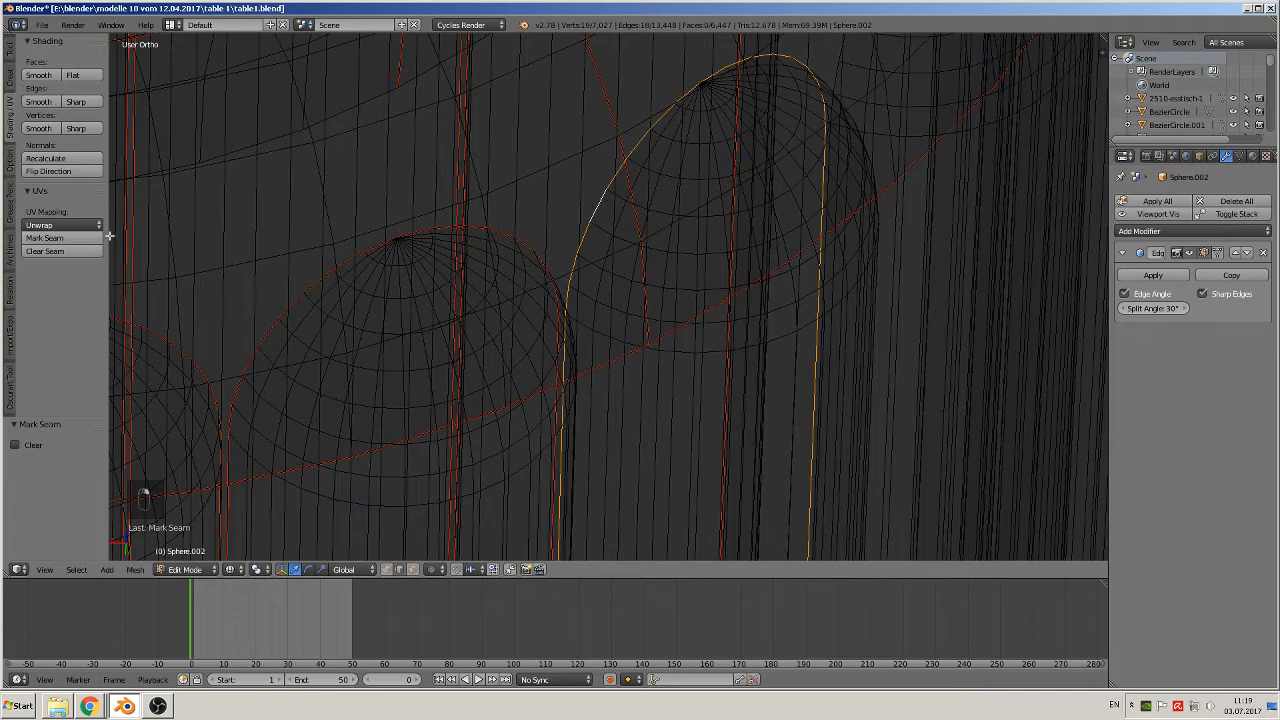
{"action": "left_click", "coordinate": [44, 238]}
{"action": "middle_click_drag", "start_coordinate": [877, 165], "coordinate": [371, 231]}
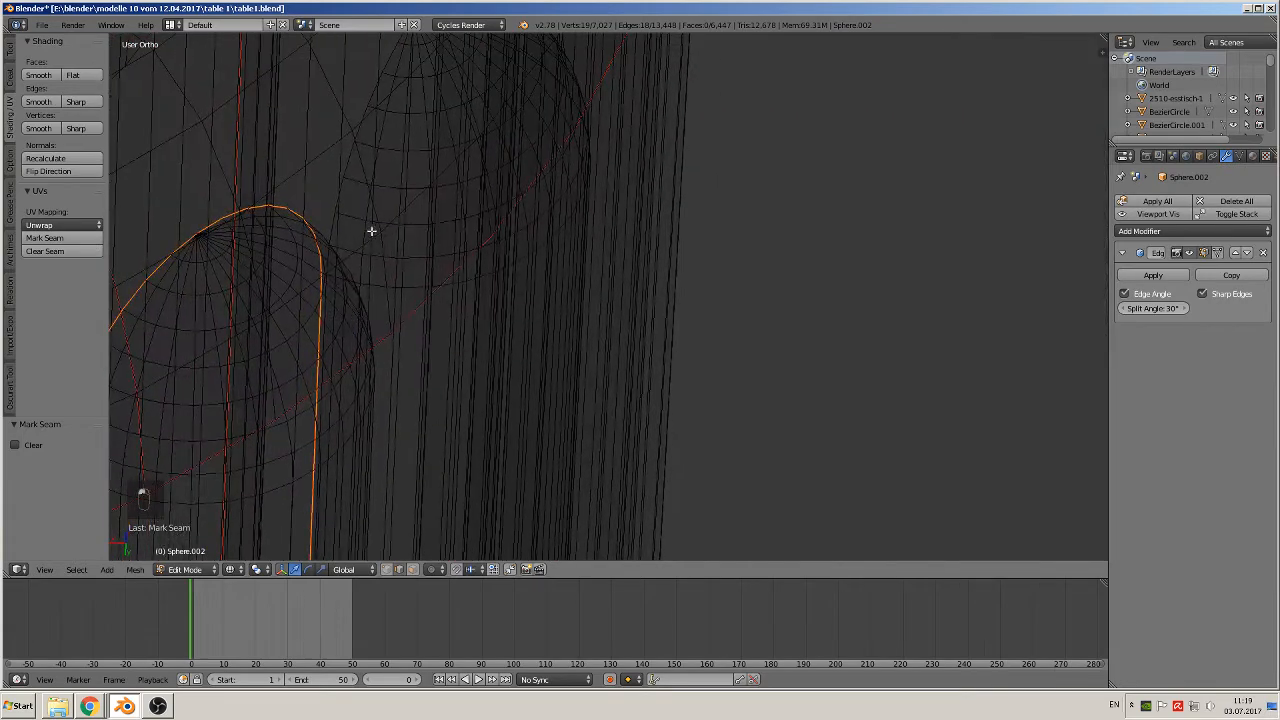
{"action": "right_click", "coordinate": [347, 173], "text": "alt"}
{"action": "left_click", "coordinate": [44, 238]}
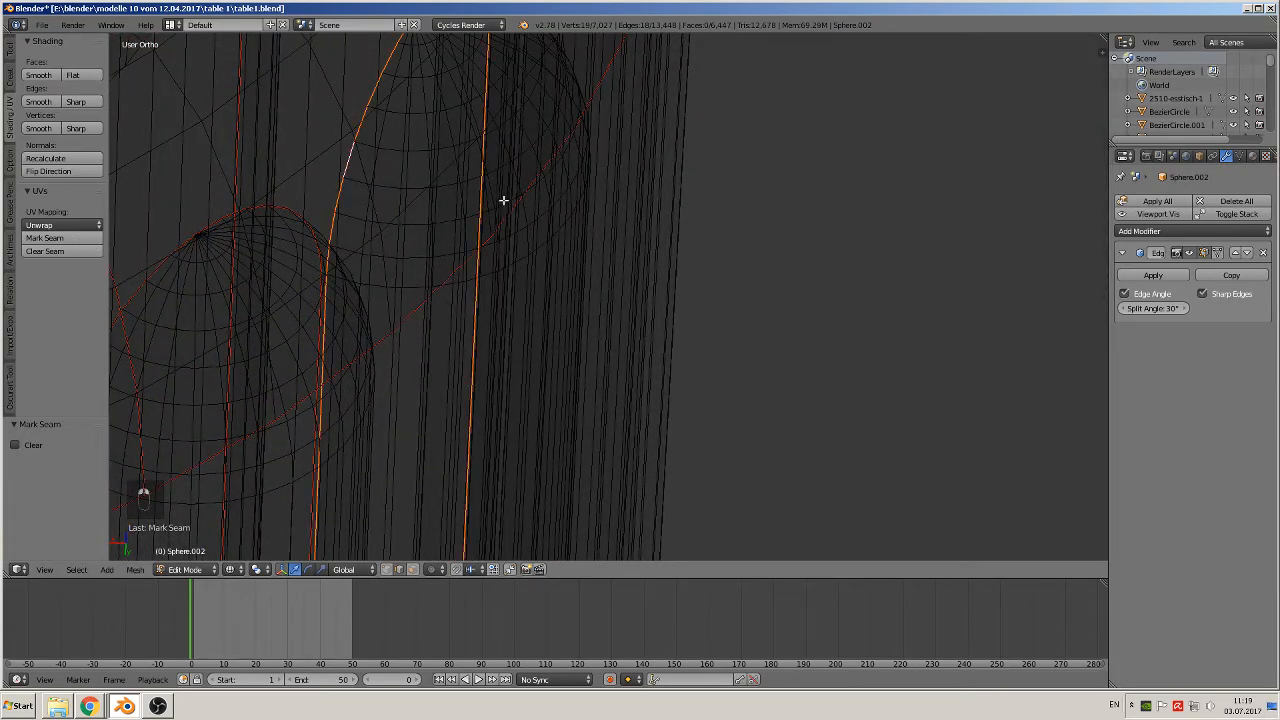
Mark the outline loops of the remaining three consecutive flutes as seams.
{"action": "middle_click_drag", "start_coordinate": [503, 200], "coordinate": [473, 230]}
{"action": "right_click", "coordinate": [638, 280], "text": "alt"}
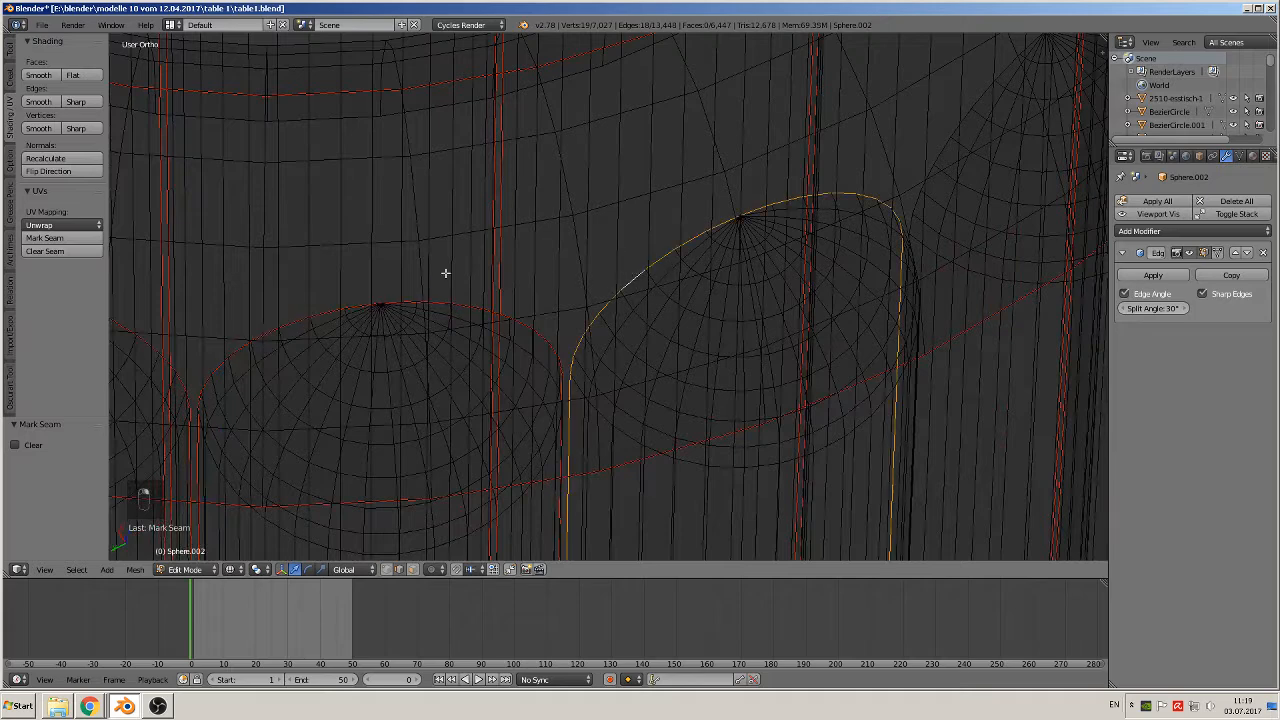
{"action": "left_click", "coordinate": [44, 238]}
{"action": "middle_click_drag", "start_coordinate": [876, 168], "coordinate": [619, 236]}
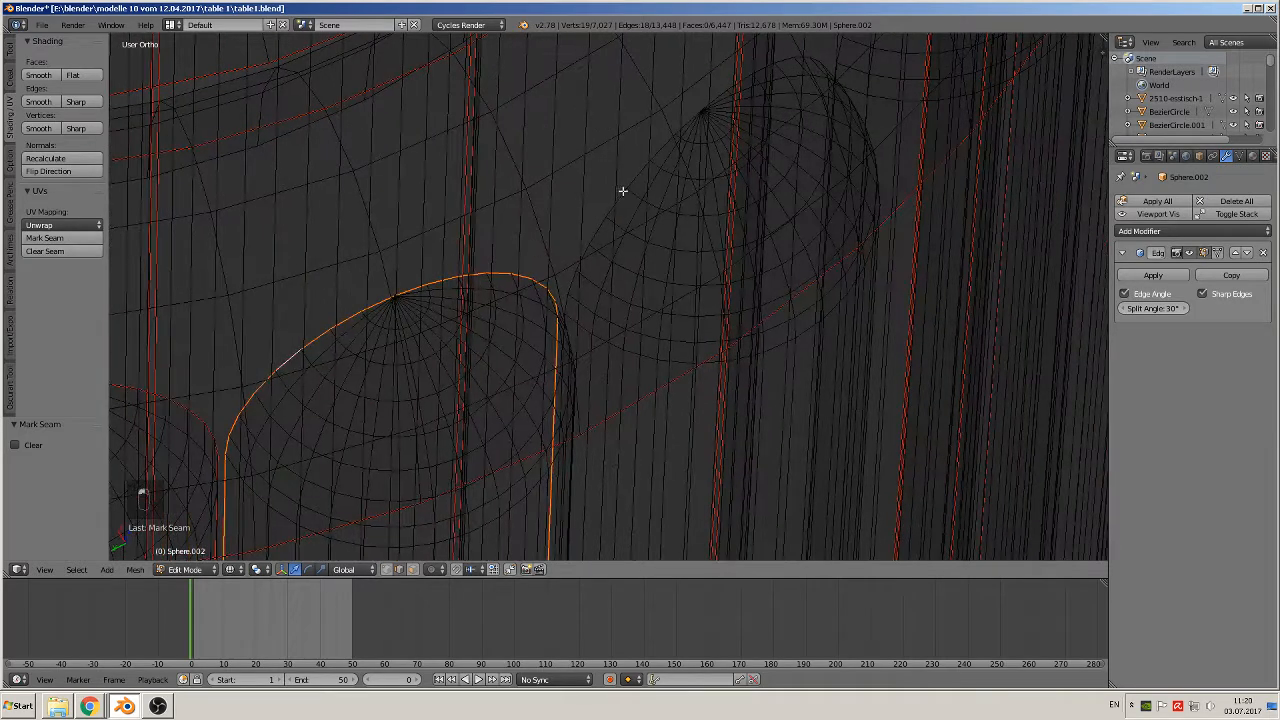
{"action": "right_click", "coordinate": [616, 195], "text": "alt"}
{"action": "right_click", "coordinate": [624, 197], "text": "alt"}
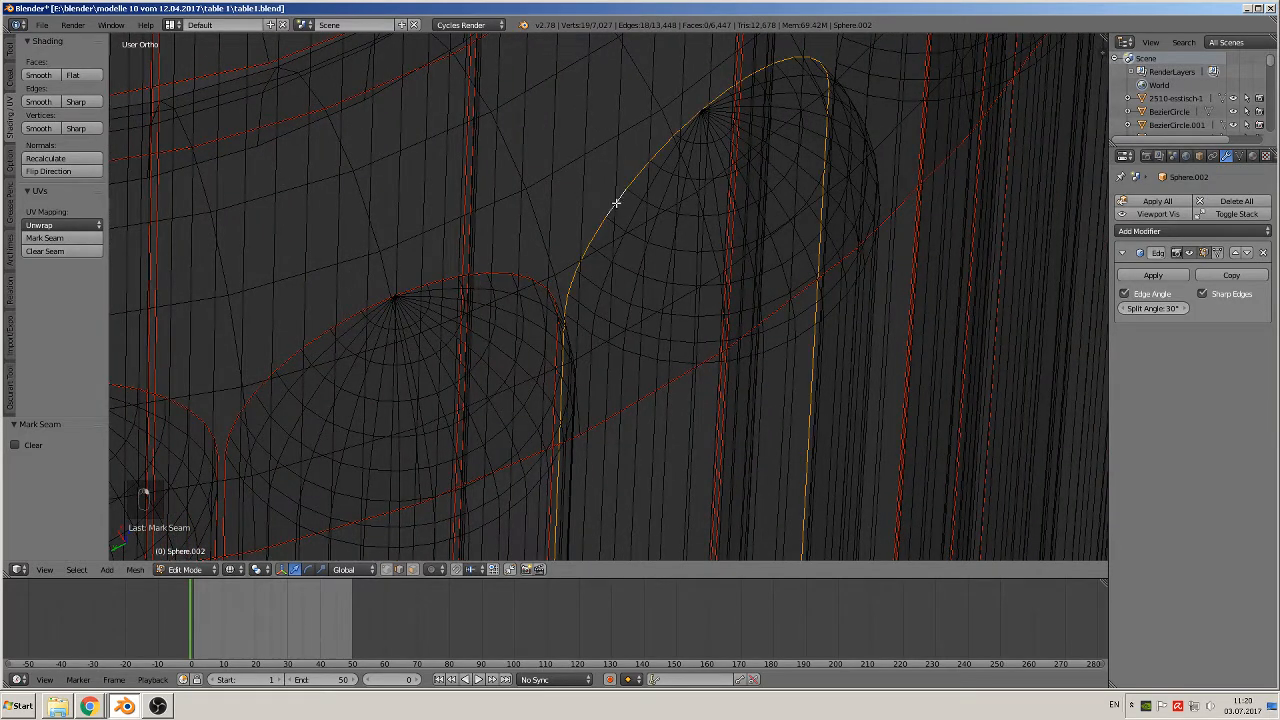
{"action": "left_click", "coordinate": [44, 238]}
{"action": "middle_click_drag", "start_coordinate": [740, 257], "coordinate": [394, 251]}
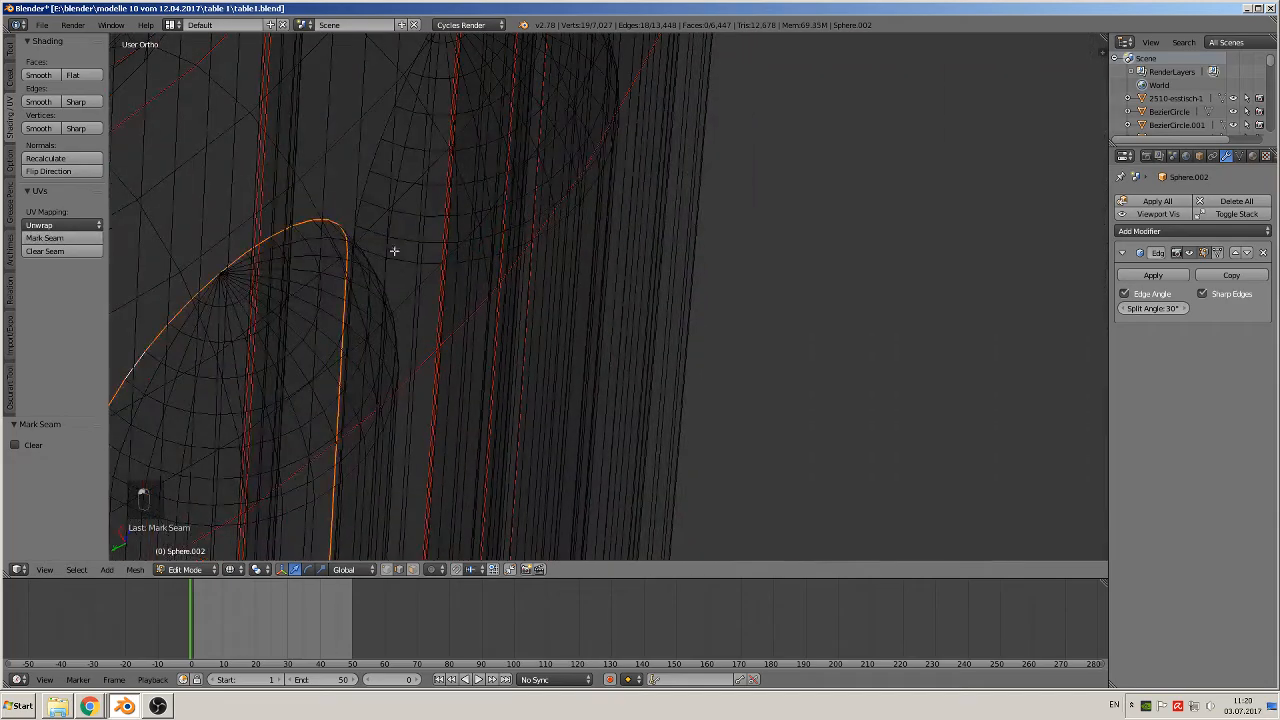
{"action": "right_click", "coordinate": [383, 147], "text": "alt"}
{"action": "left_click", "coordinate": [92, 240]}
Set the viewport shading back to Solid and return the leg to Object Mode.
{"action": "middle_click_drag", "start_coordinate": [484, 160], "coordinate": [554, 437]}
{"action": "key", "text": "Tab"}
{"action": "key", "text": "Tab"}
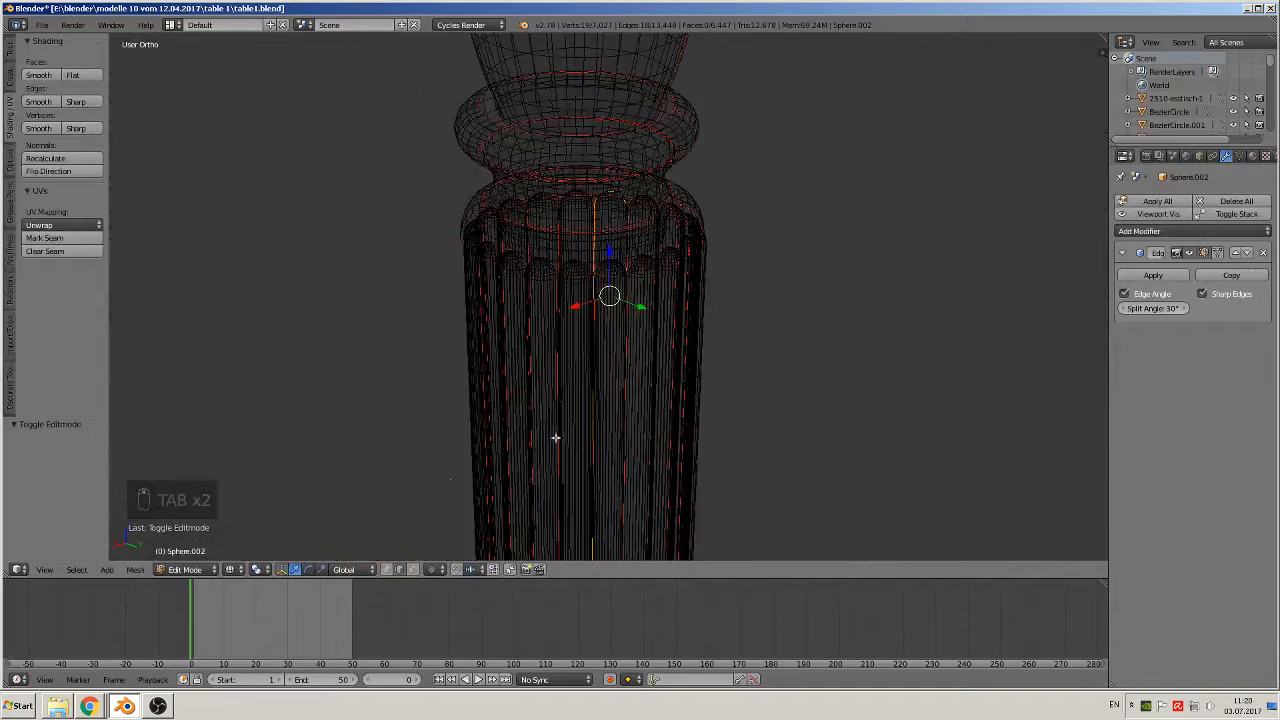
{"action": "left_click", "coordinate": [233, 571]}
{"action": "left_click", "coordinate": [259, 500]}
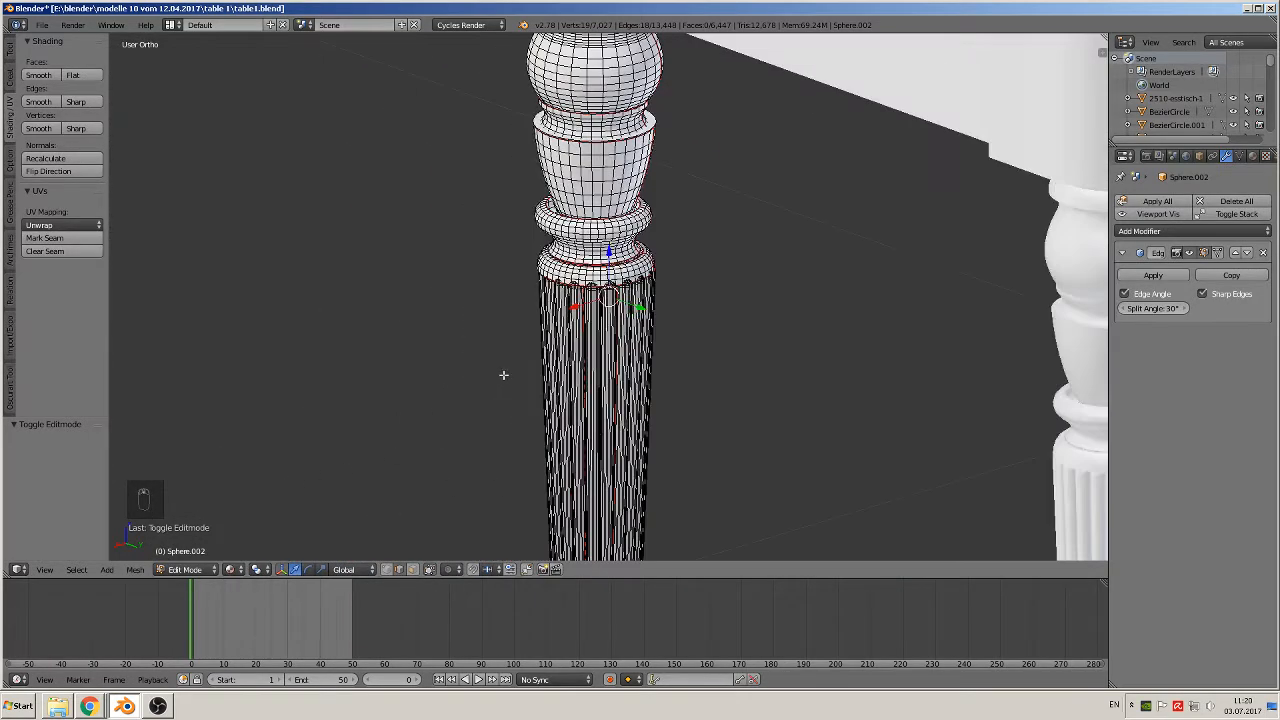
{"action": "key", "text": "Tab"}
Select the seamed table leg at the corner of the table from the drawer side.
{"action": "scroll", "coordinate": [503, 374], "scroll_direction": "down", "scroll_amount": 4}
{"action": "middle_click_drag", "start_coordinate": [580, 386], "coordinate": [662, 427]}
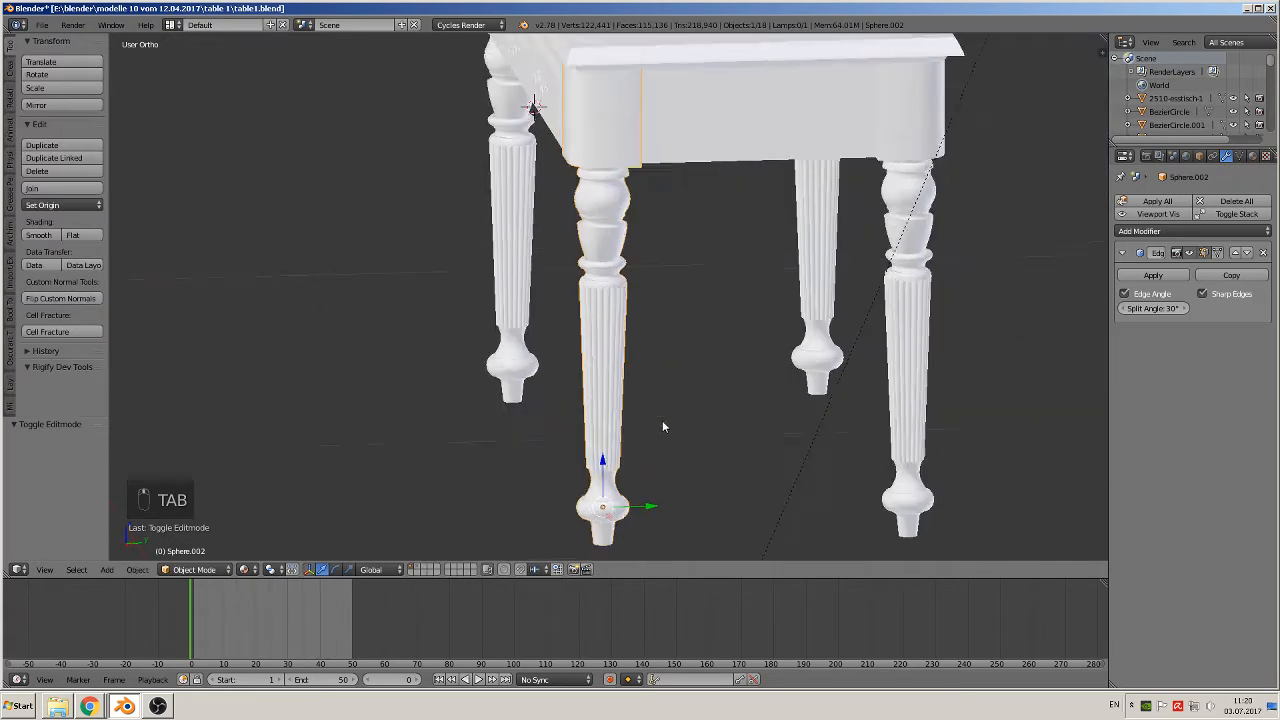
{"action": "scroll", "coordinate": [662, 427], "scroll_direction": "up", "scroll_amount": 1}
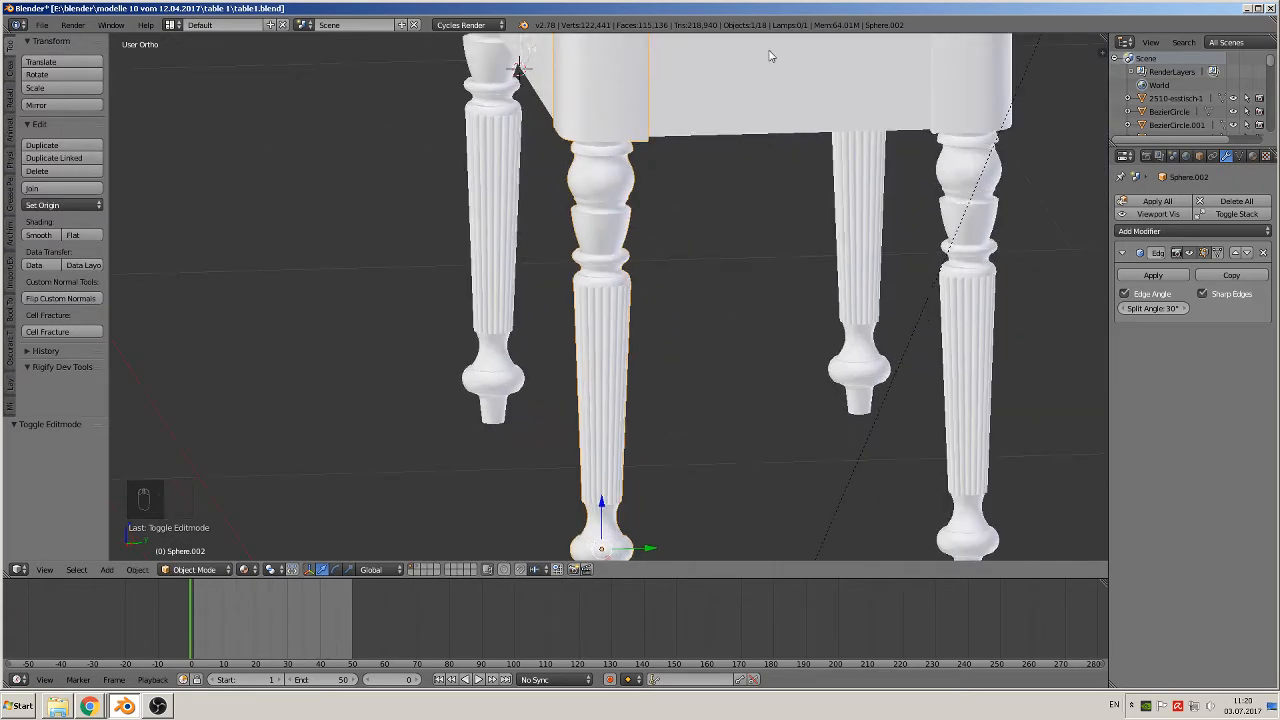
{"action": "scroll", "coordinate": [803, 228], "scroll_direction": "down", "scroll_amount": 2}
{"action": "middle_click_drag", "start_coordinate": [609, 149], "coordinate": [720, 177]}
{"action": "scroll", "coordinate": [691, 223], "scroll_direction": "up", "scroll_amount": 2}
{"action": "key", "text": "ctrl+z"}
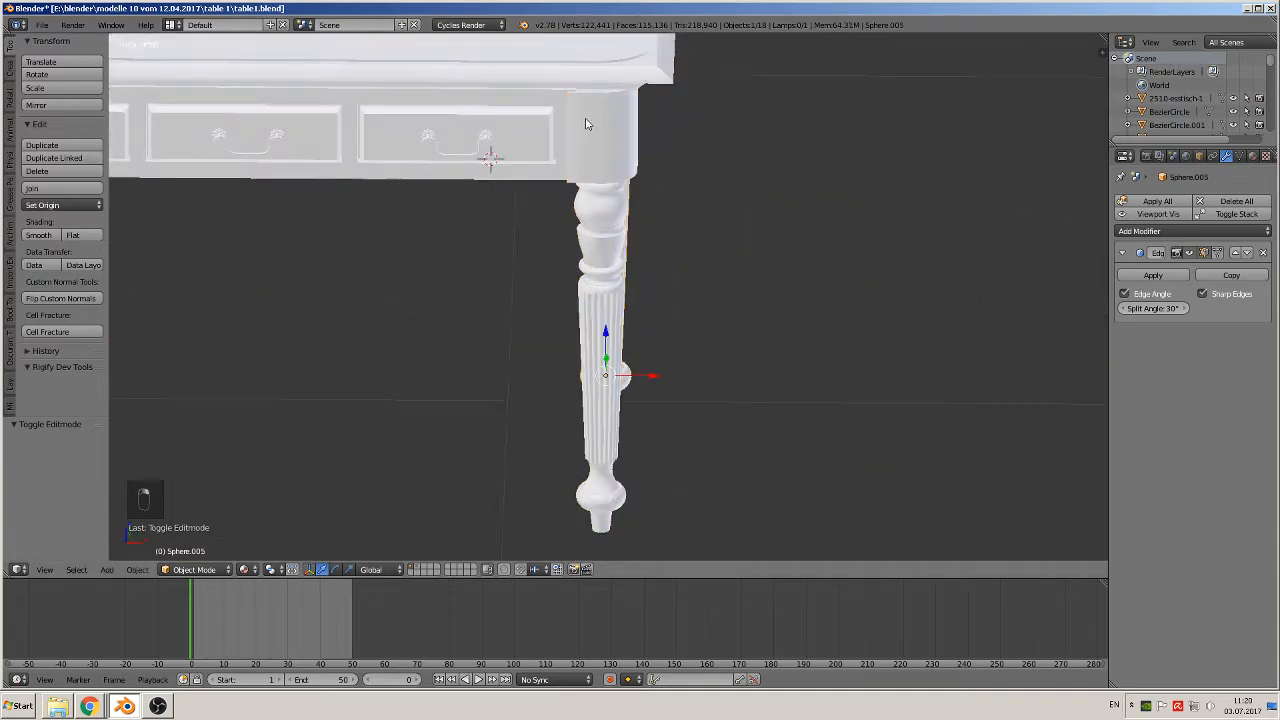
{"action": "right_click", "coordinate": [587, 124]}
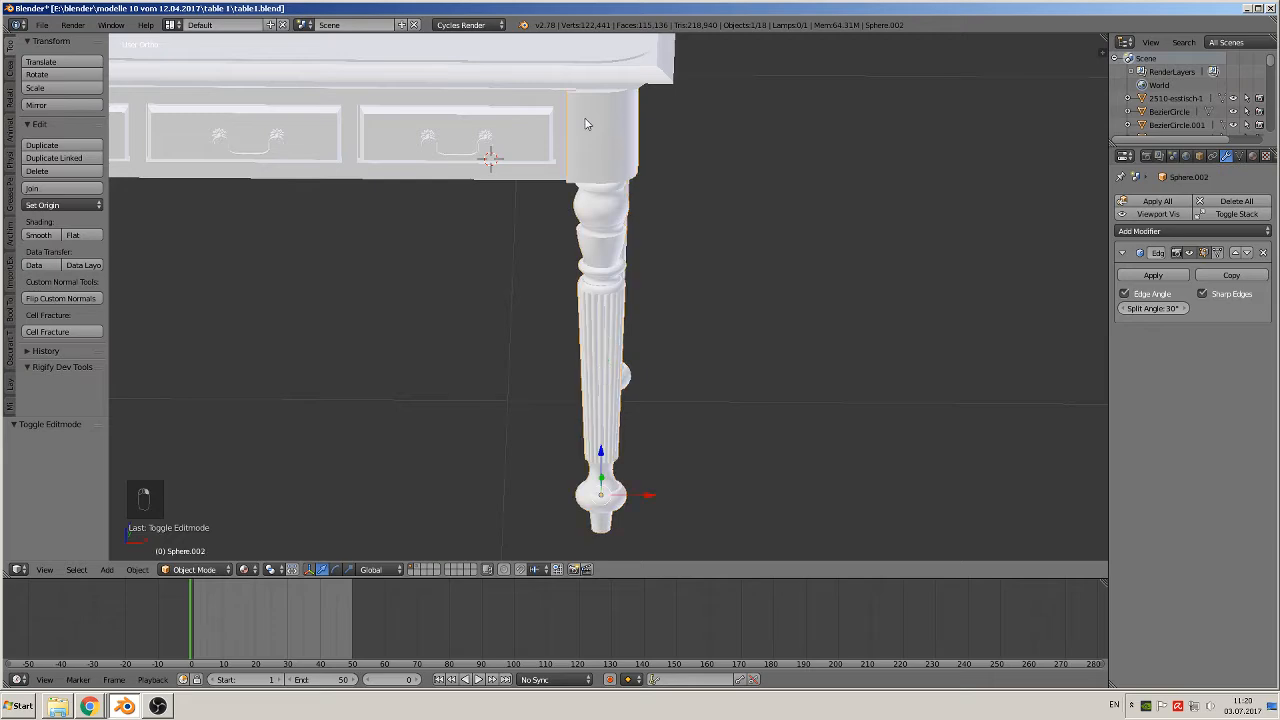
In Edit Mode, mark the outline of the top face of the leg's corner block as a seam.
{"action": "key", "text": "Tab"}
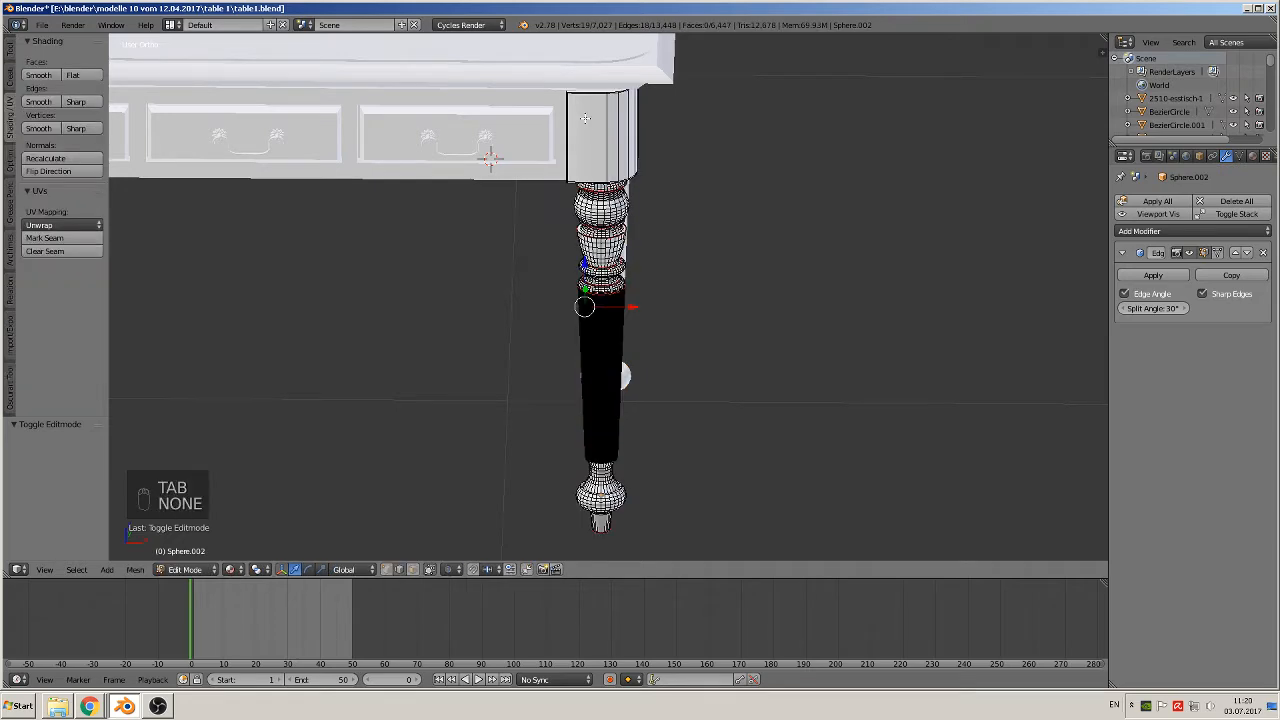
{"action": "middle_click_drag", "start_coordinate": [585, 118], "coordinate": [591, 358]}
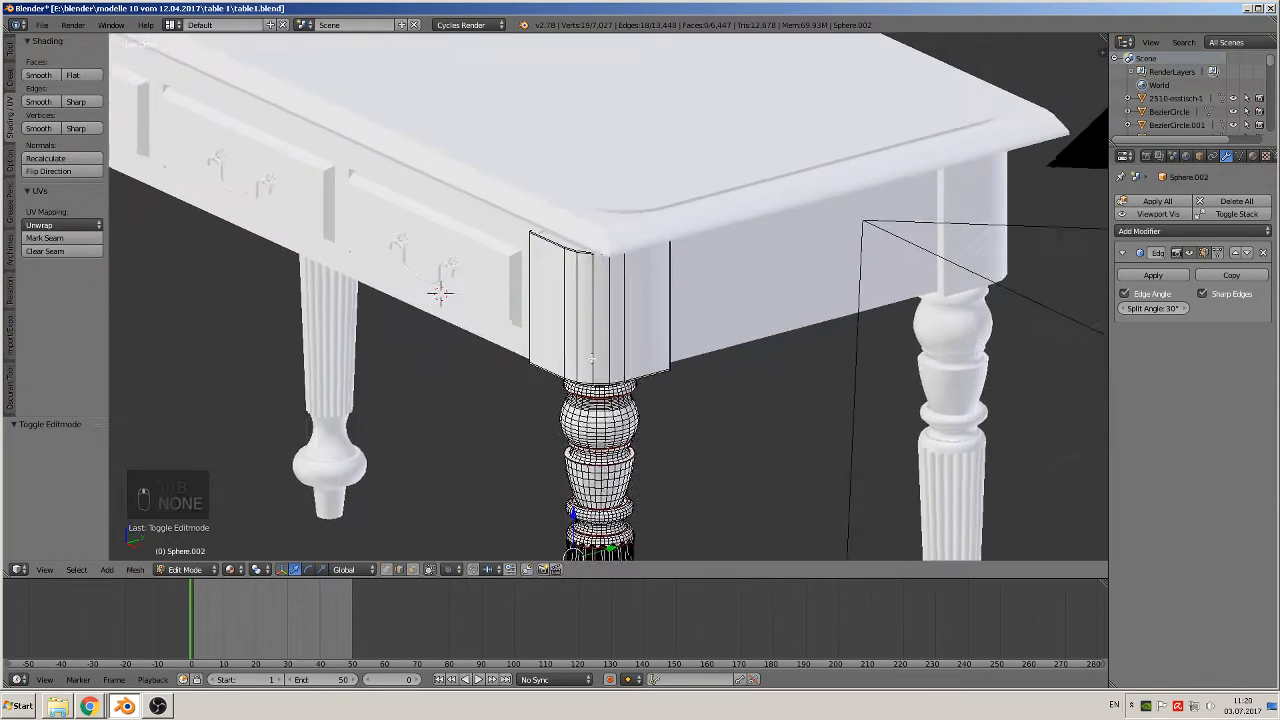
{"action": "scroll", "coordinate": [591, 358], "scroll_direction": "up", "scroll_amount": 6}
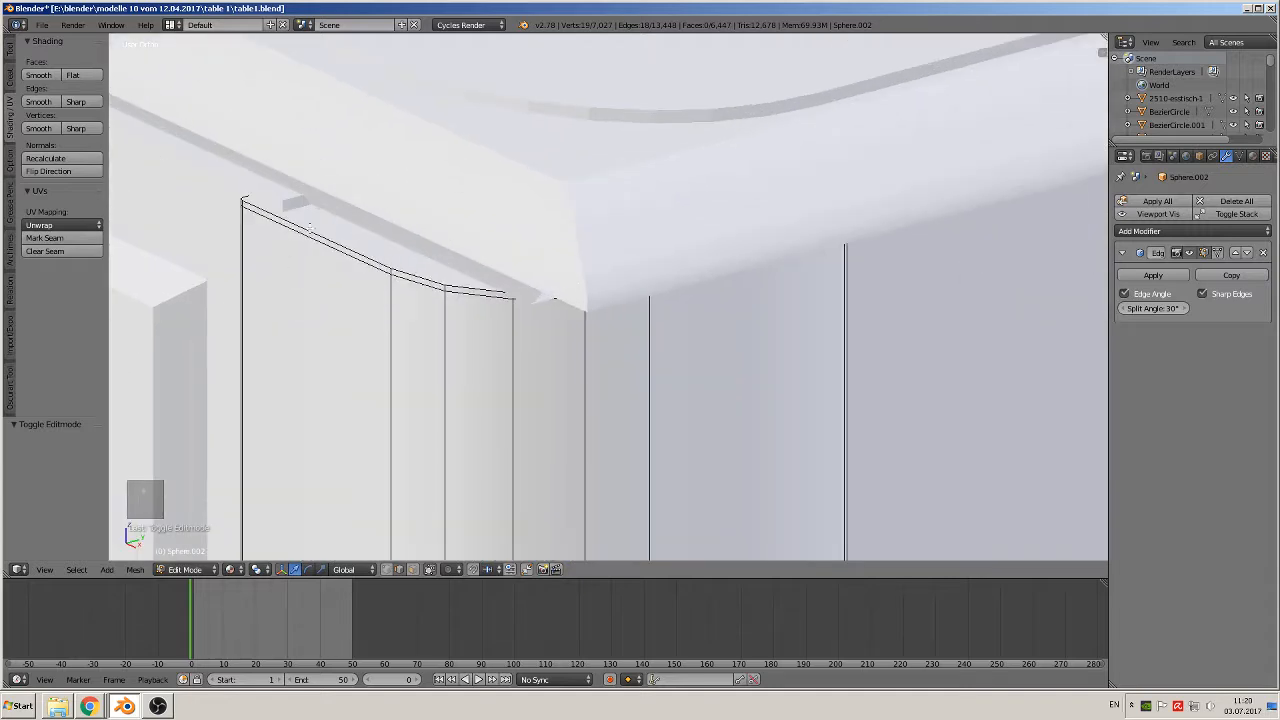
{"action": "right_click", "coordinate": [310, 228]}
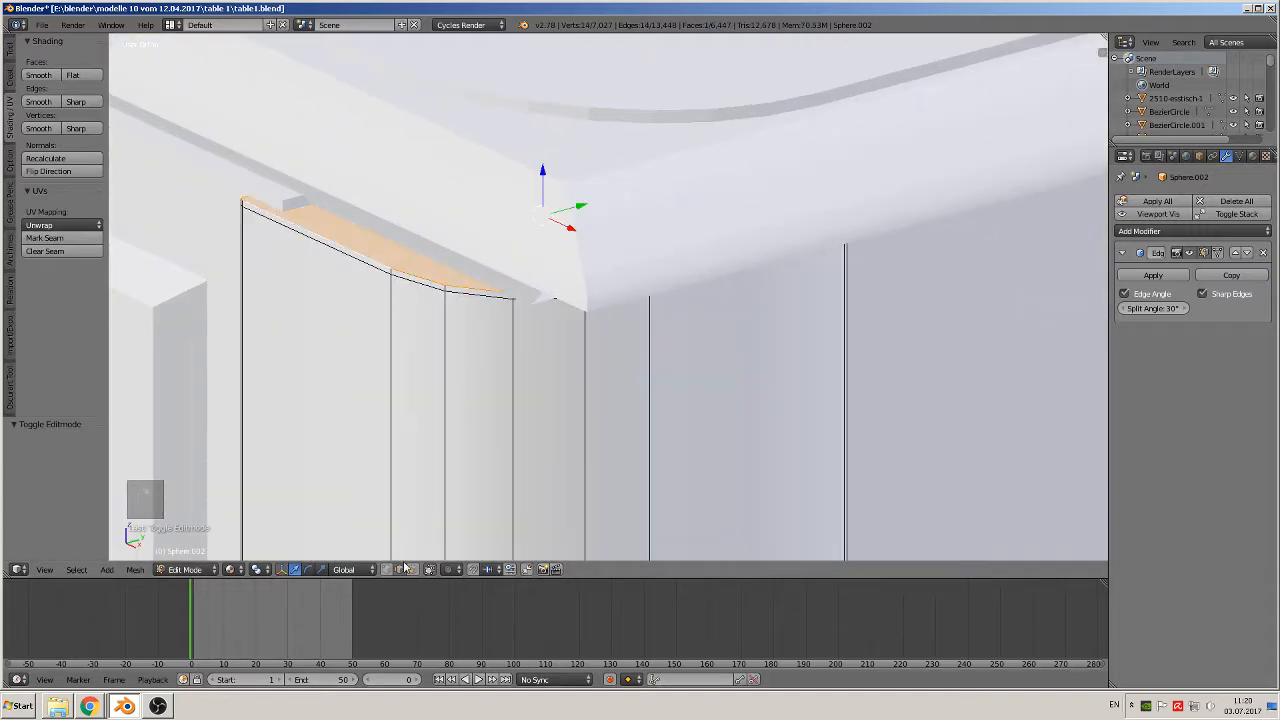
{"action": "left_click", "coordinate": [62, 238]}
Mark the outline of the block's bottom face, directly above the turned part of the leg, as a seam.
{"action": "middle_click_drag", "start_coordinate": [404, 358], "coordinate": [531, 240], "text": "shift"}
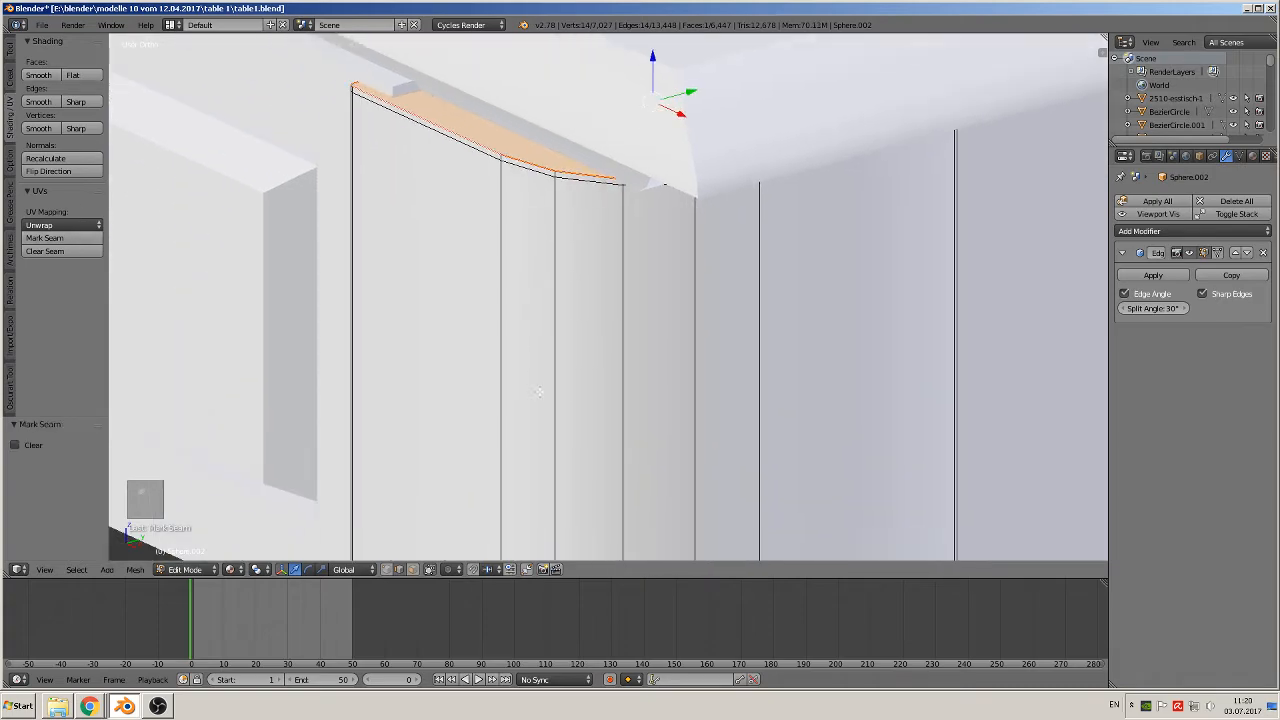
{"action": "middle_click_drag", "start_coordinate": [538, 392], "coordinate": [566, 226], "text": "shift"}
{"action": "right_click", "coordinate": [566, 226]}
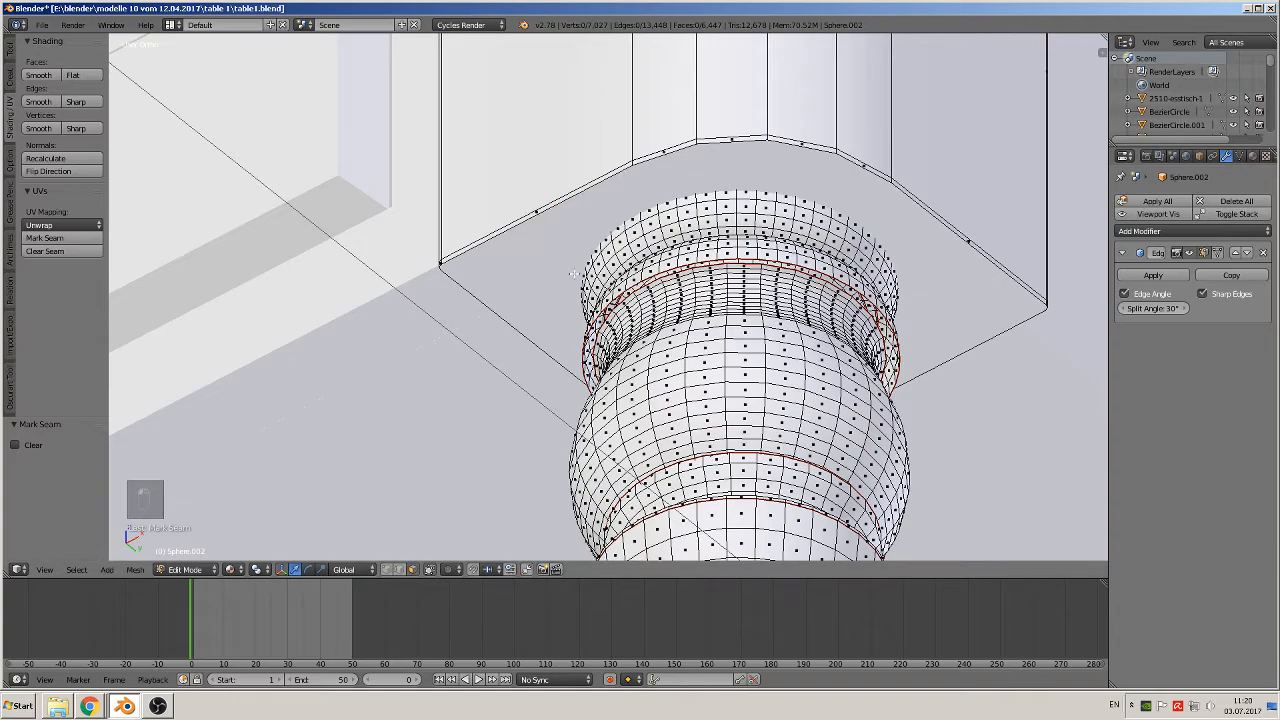
{"action": "right_click", "coordinate": [564, 253], "text": "alt"}
{"action": "left_click", "coordinate": [55, 238]}
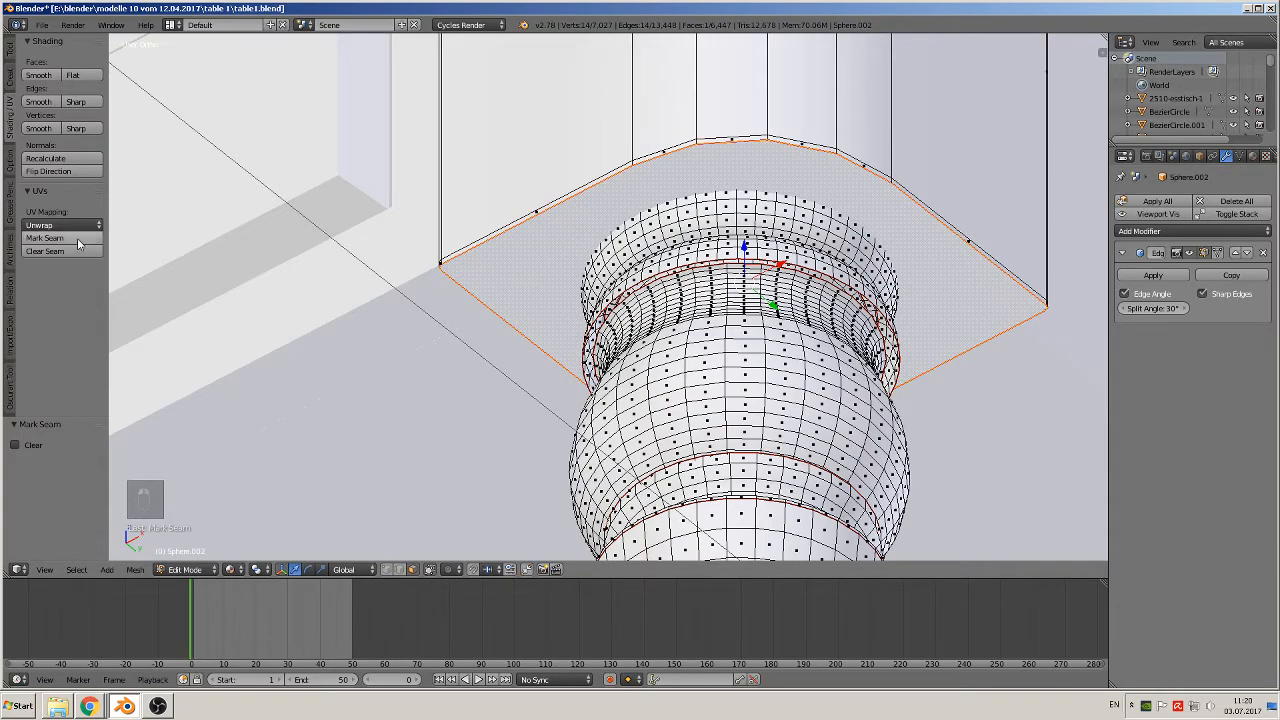
Mark the vertical edge at the block's inner corner as a seam and return the leg to Object Mode.
{"action": "middle_click_drag", "start_coordinate": [324, 300], "coordinate": [444, 314]}
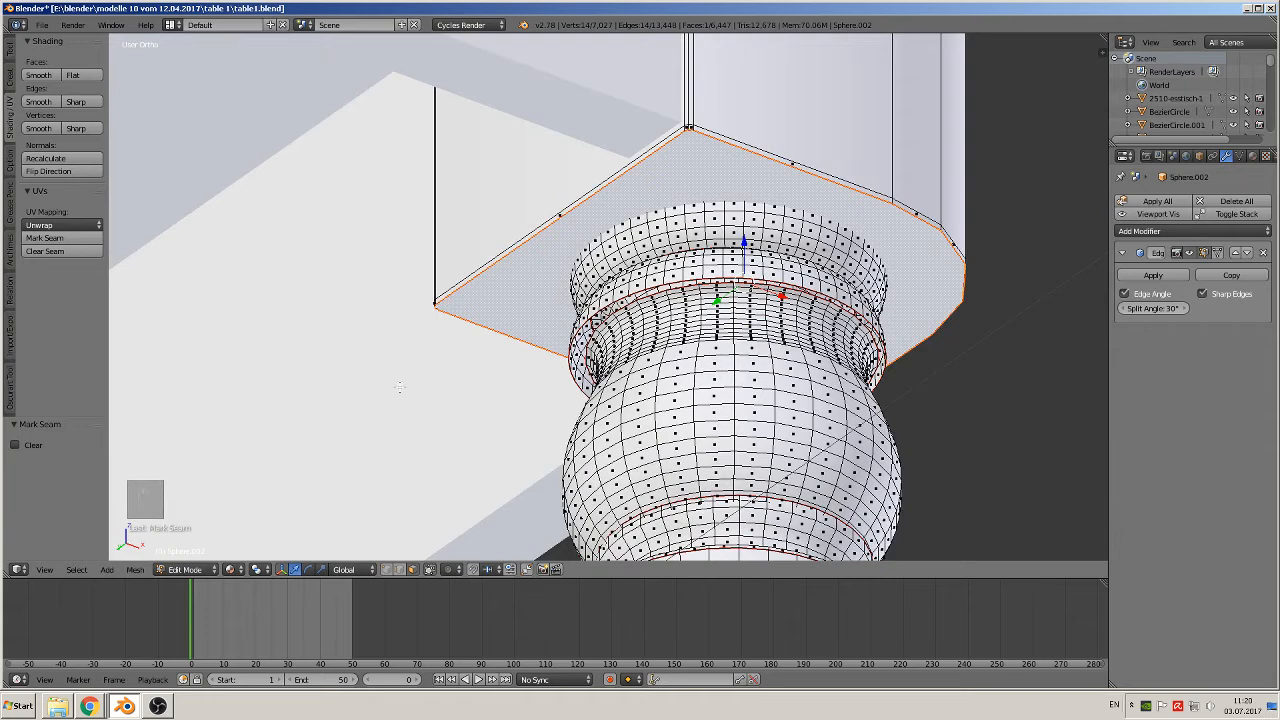
{"action": "left_click", "coordinate": [398, 570]}
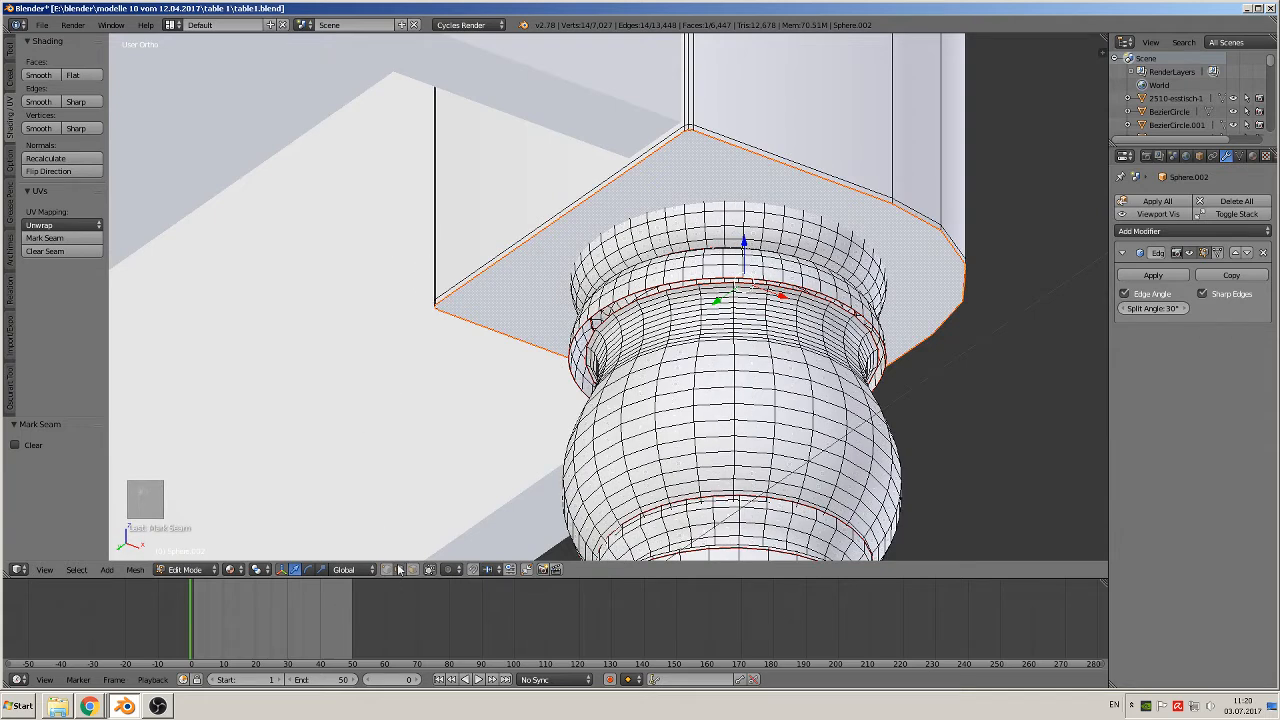
{"action": "right_click", "coordinate": [433, 227]}
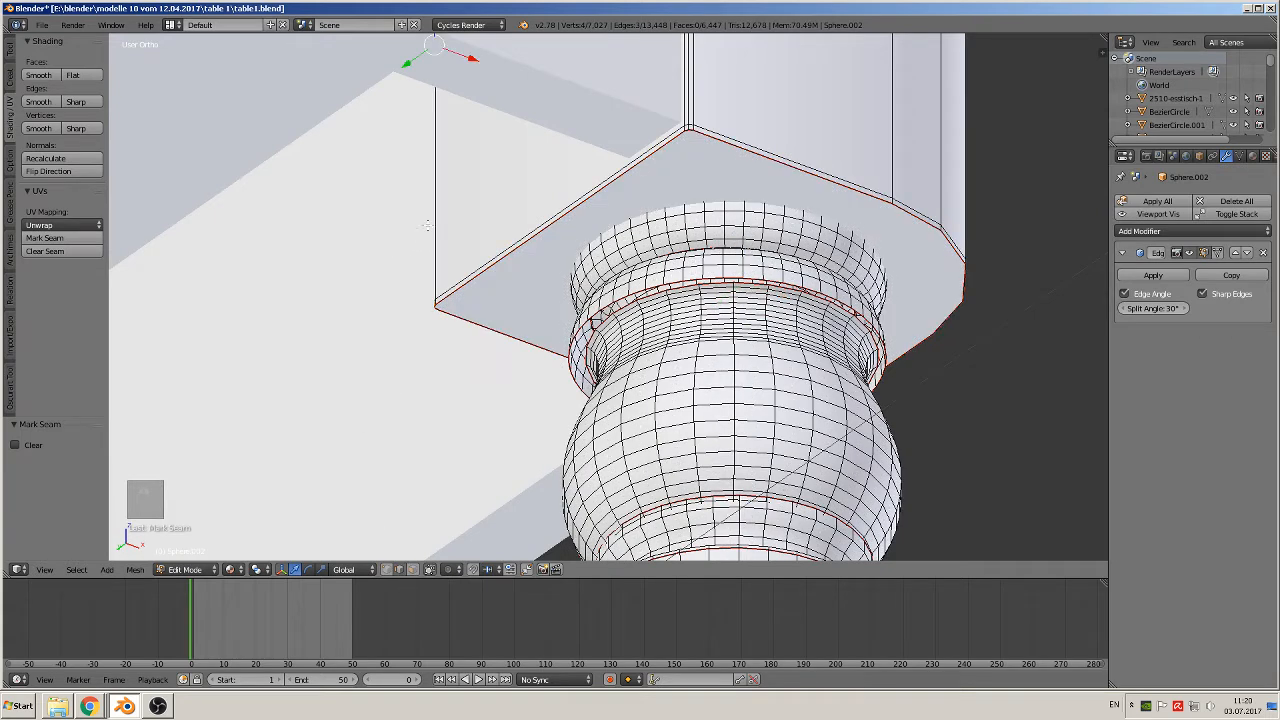
{"action": "left_click", "coordinate": [45, 238]}
{"action": "key", "text": "Tab"}
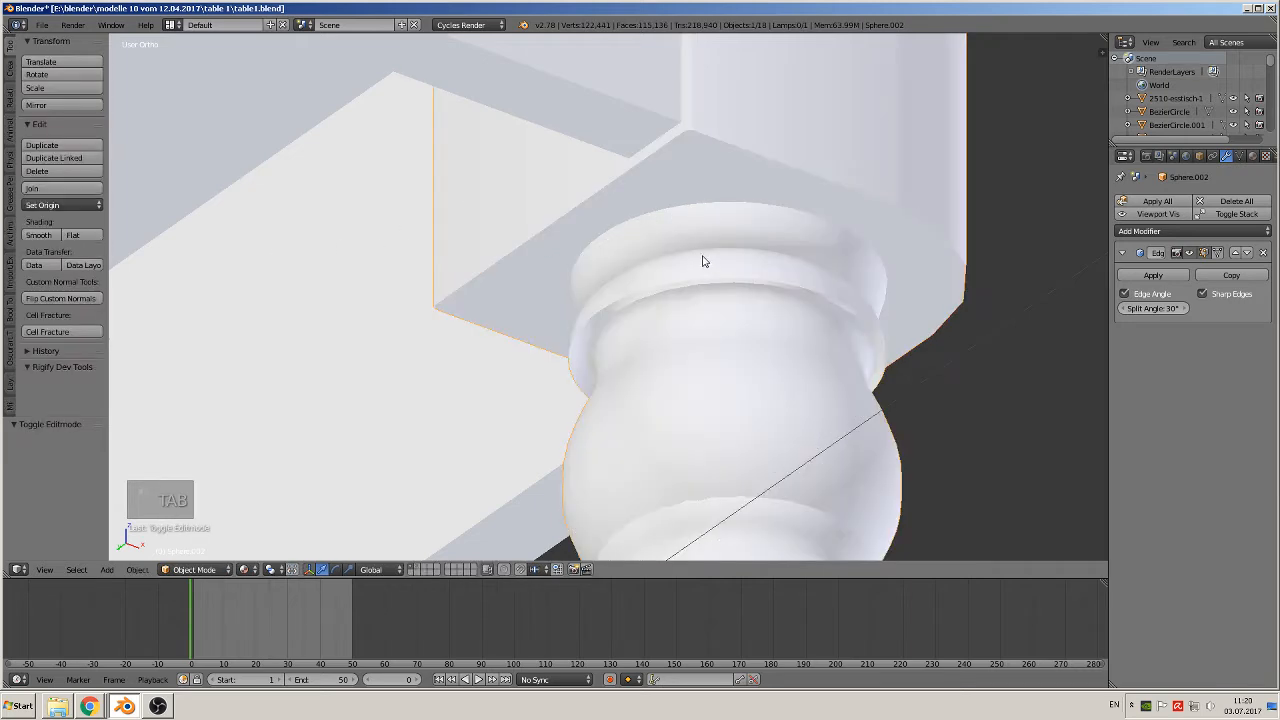
Select the tabletop above the drawers and enter its Edit Mode.
{"action": "scroll", "coordinate": [703, 257], "scroll_direction": "down", "scroll_amount": 6}
{"action": "middle_click_drag", "start_coordinate": [555, 287], "coordinate": [508, 247]}
{"action": "middle_click_drag", "start_coordinate": [610, 231], "coordinate": [795, 355], "text": "shift"}
{"action": "right_click", "coordinate": [871, 181]}
{"action": "key", "text": "Tab"}
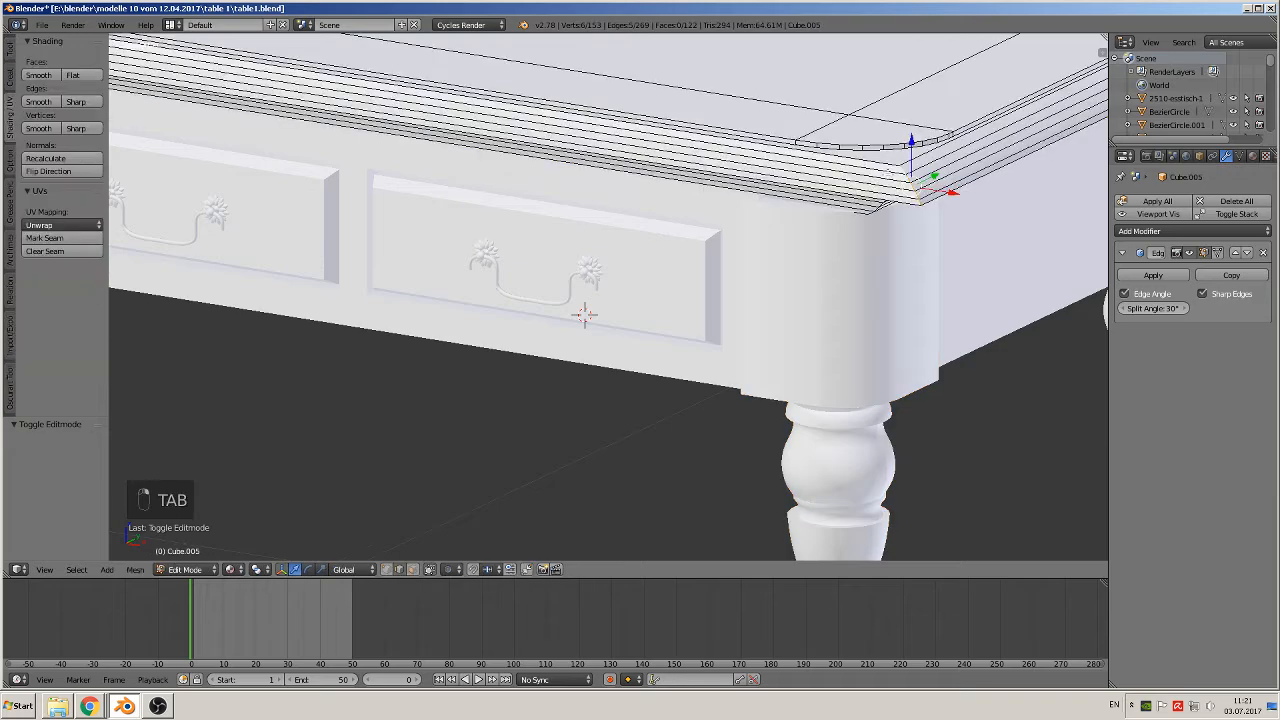
Split the selected mitre edges at the corner of the tabletop's rim and leave Edit Mode.
{"action": "scroll", "coordinate": [930, 80], "scroll_direction": "up", "scroll_amount": 6}
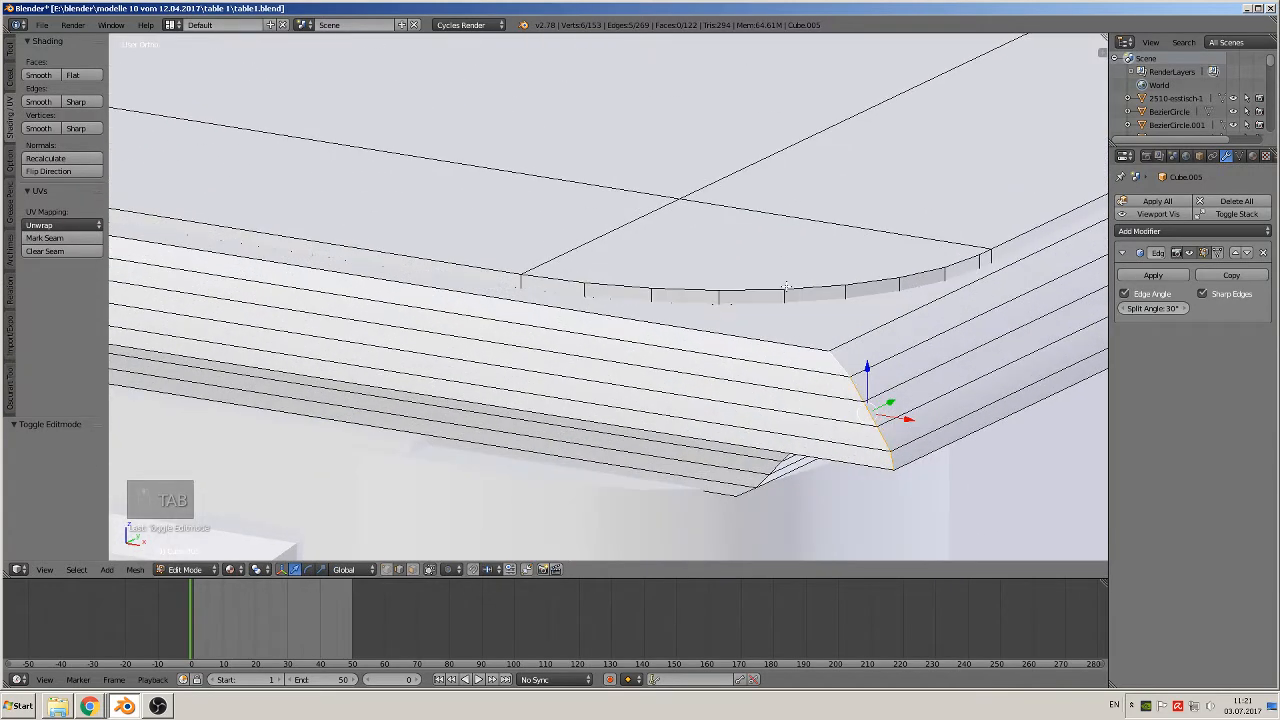
{"action": "key", "text": "y"}
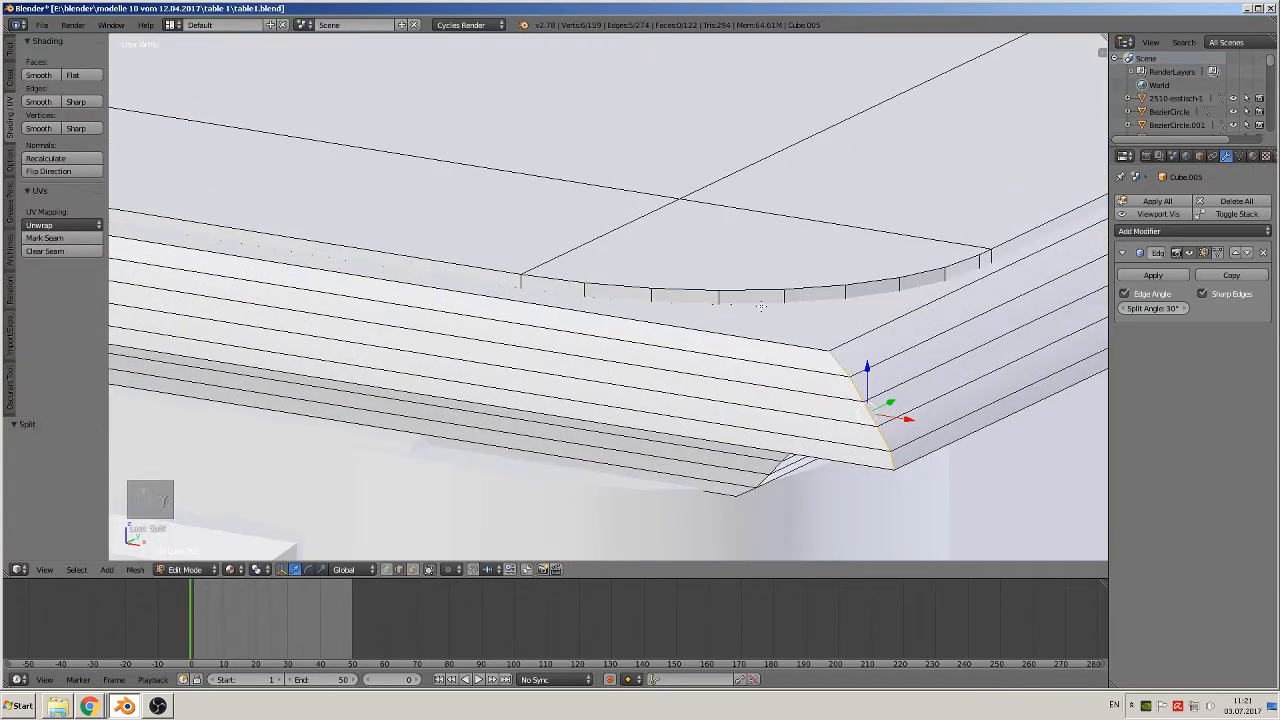
{"action": "key", "text": "Tab"}
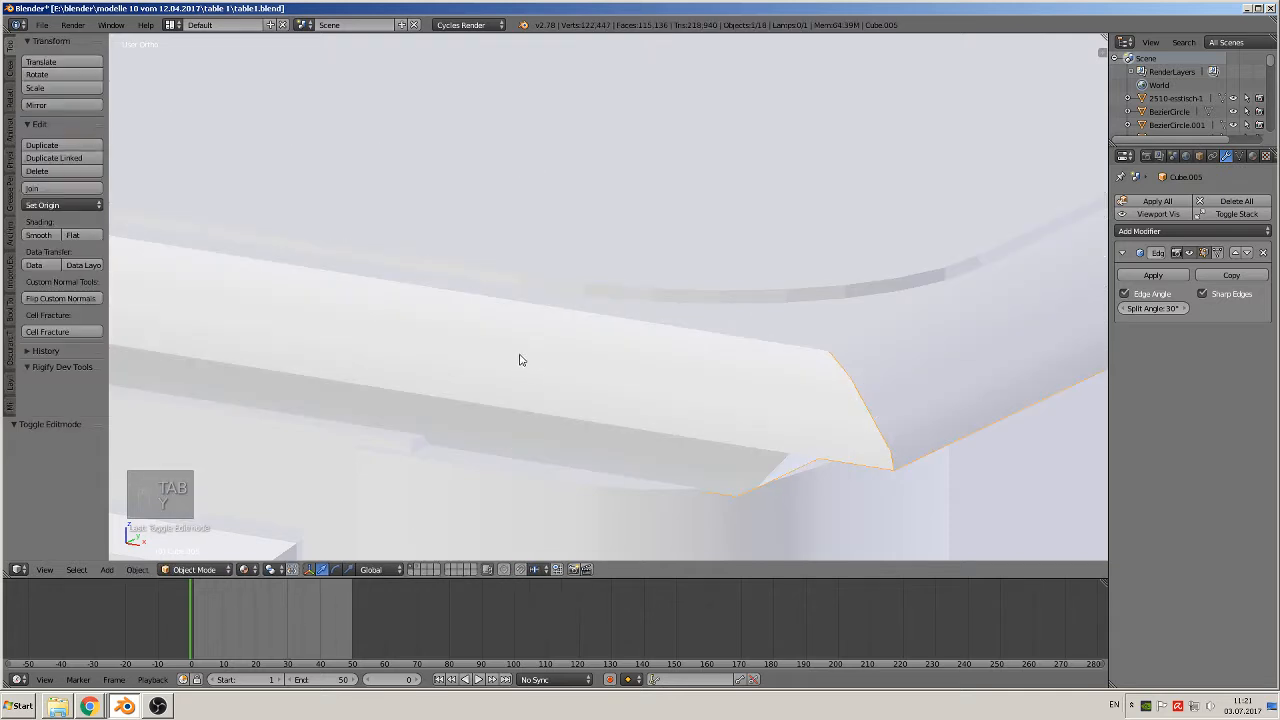
Switch the viewport shading to Wireframe and reopen the tabletop in Edit Mode.
{"action": "right_click", "coordinate": [535, 292]}
{"action": "right_click", "coordinate": [535, 292]}
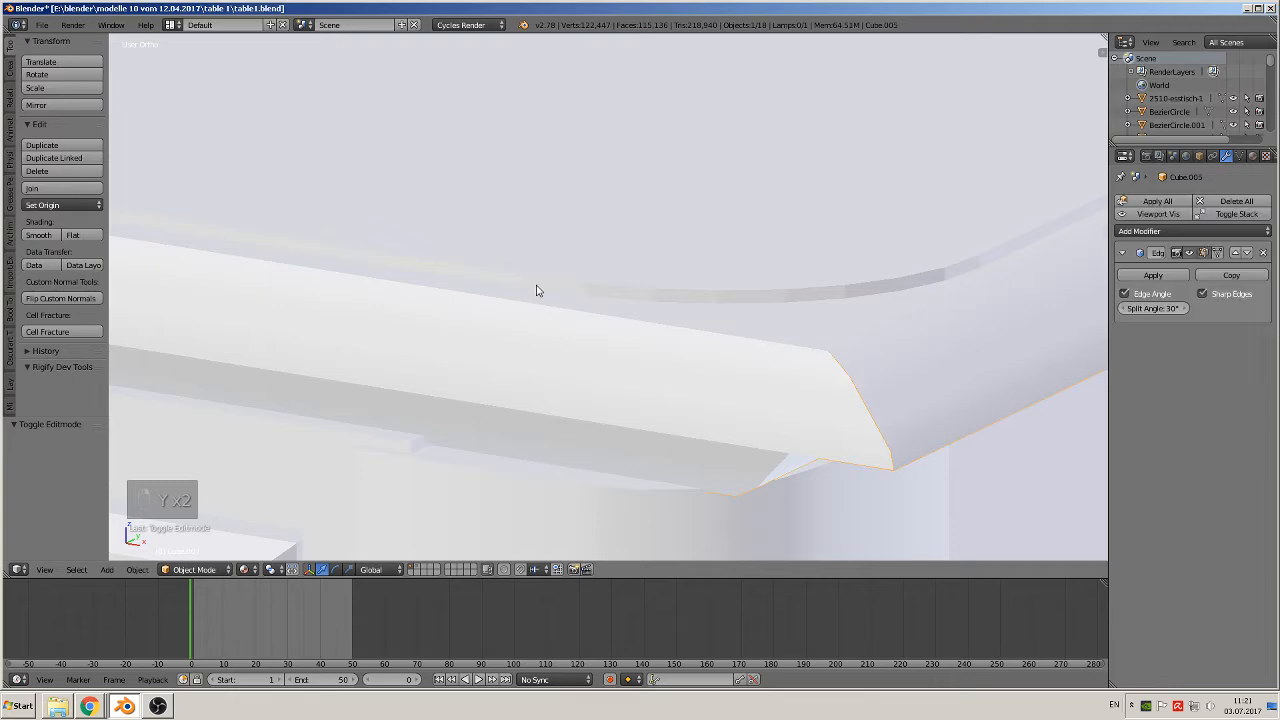
{"action": "left_click", "coordinate": [245, 569]}
{"action": "left_click", "coordinate": [268, 540]}
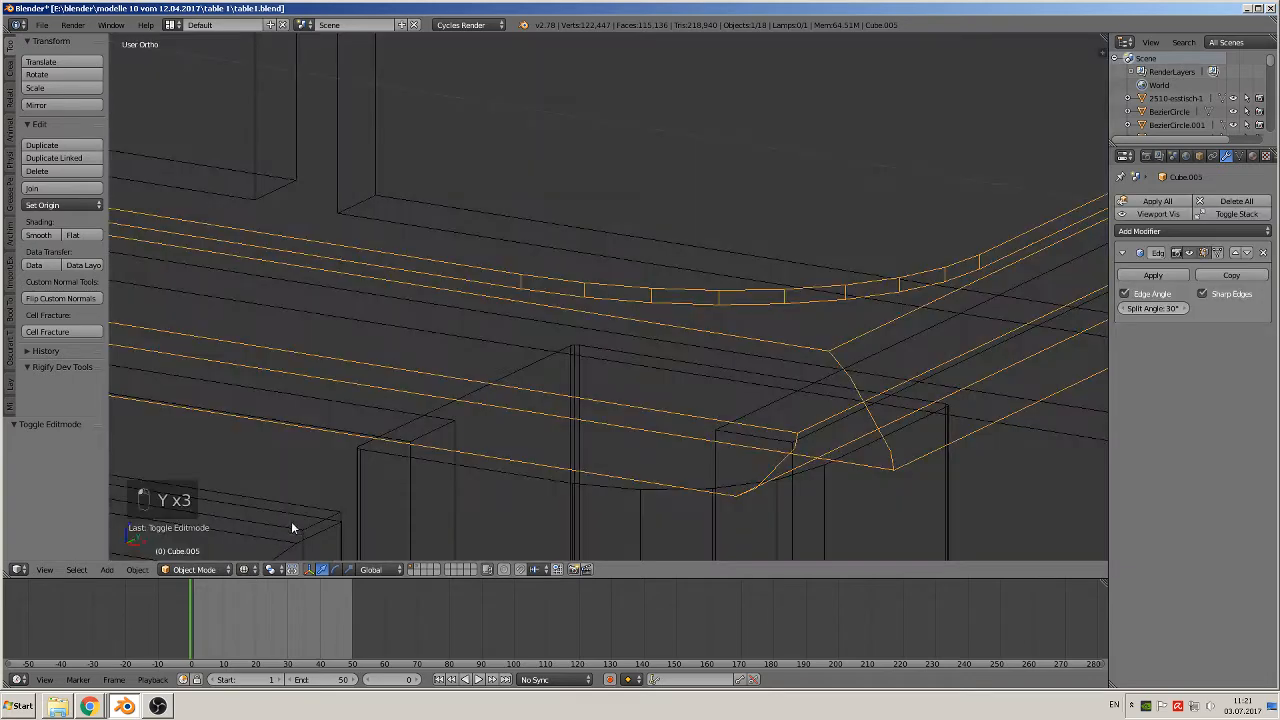
{"action": "key", "text": "Tab"}
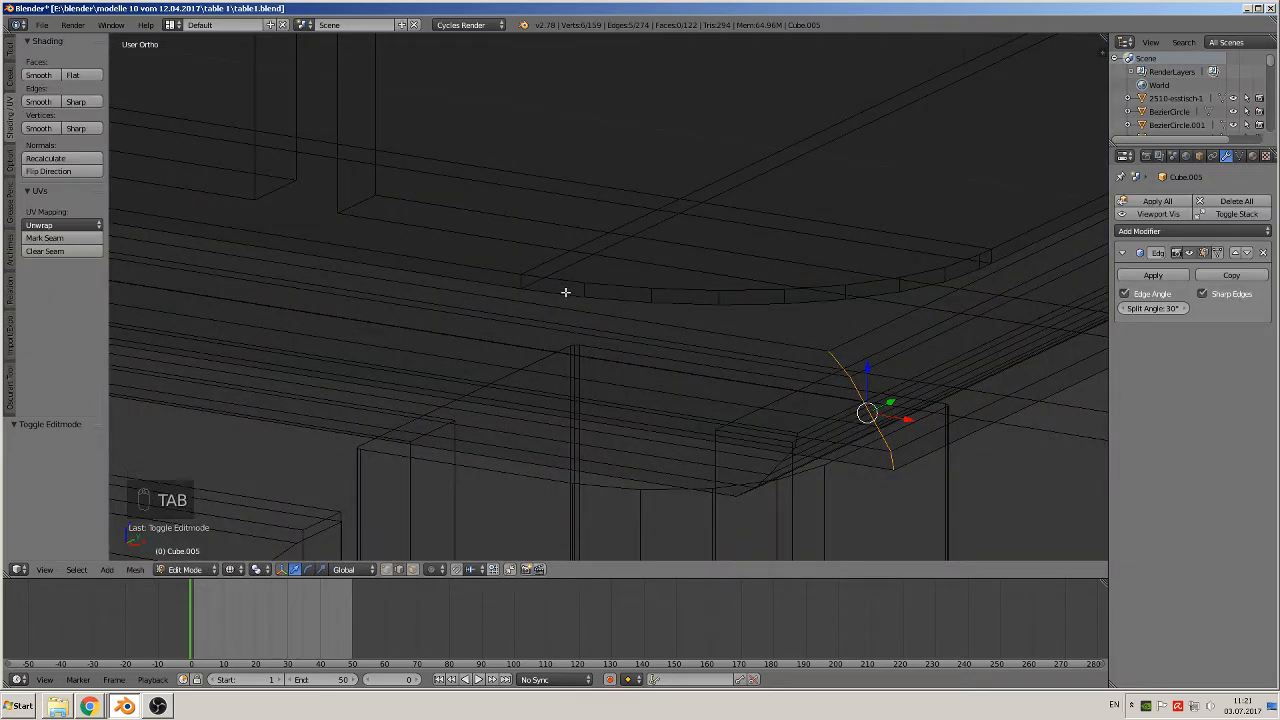
Select the lower edge of the tabletop panel's rounded corner and extend the selection along the adjoining sides.
{"action": "right_click", "coordinate": [565, 293], "text": "alt"}
{"action": "scroll", "coordinate": [583, 284], "scroll_direction": "down", "scroll_amount": 3}
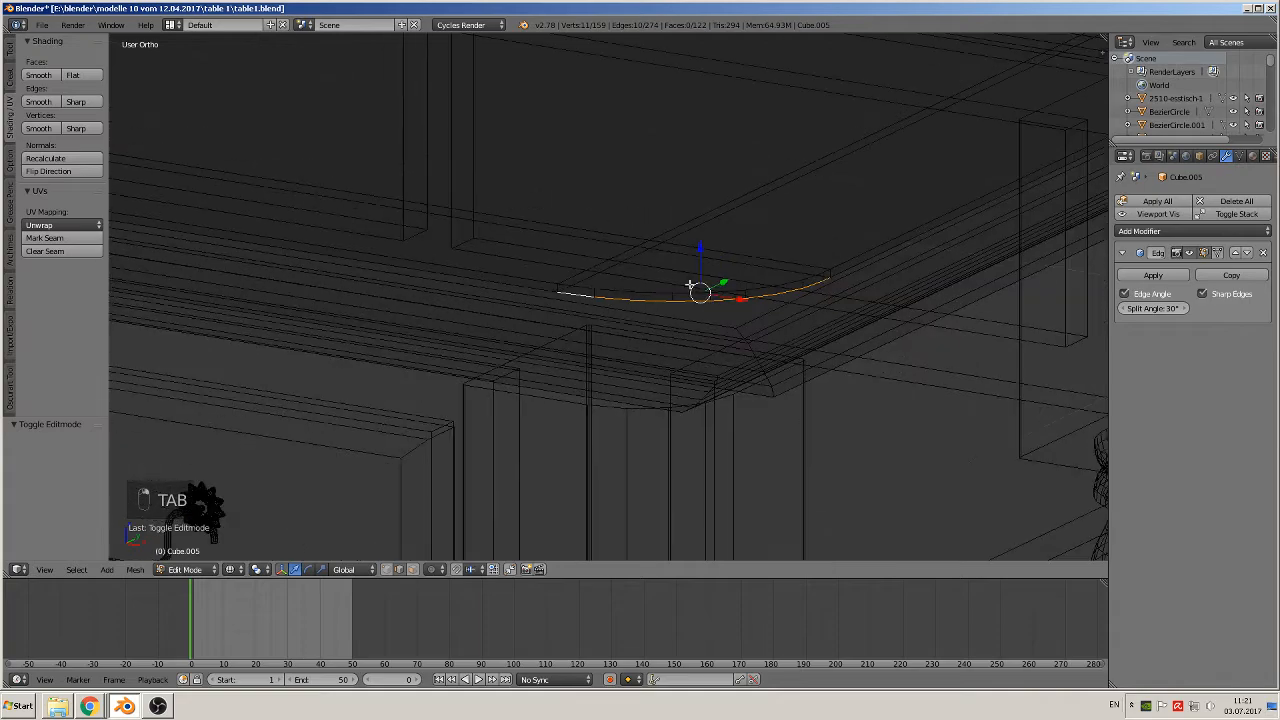
{"action": "right_click", "coordinate": [856, 262], "text": "alt+shift"}
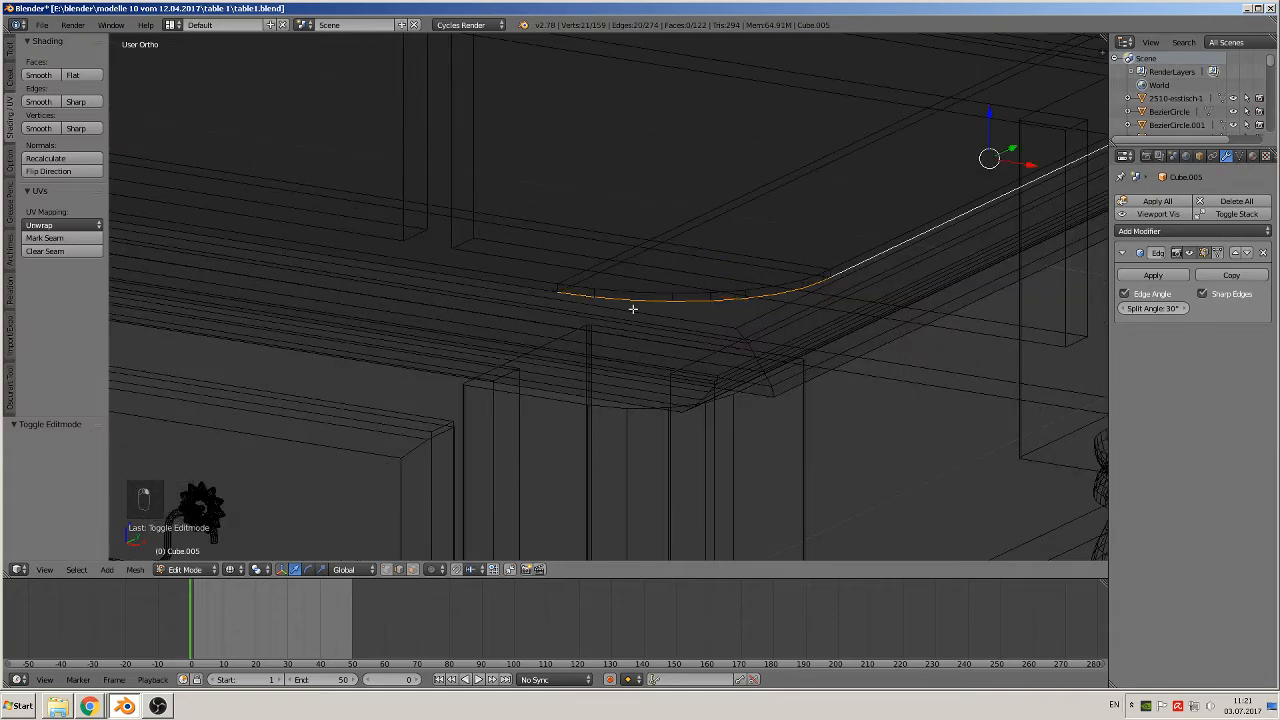
{"action": "right_click", "coordinate": [504, 287], "text": "alt+shift"}
{"action": "middle_click_drag", "start_coordinate": [722, 285], "coordinate": [749, 355]}
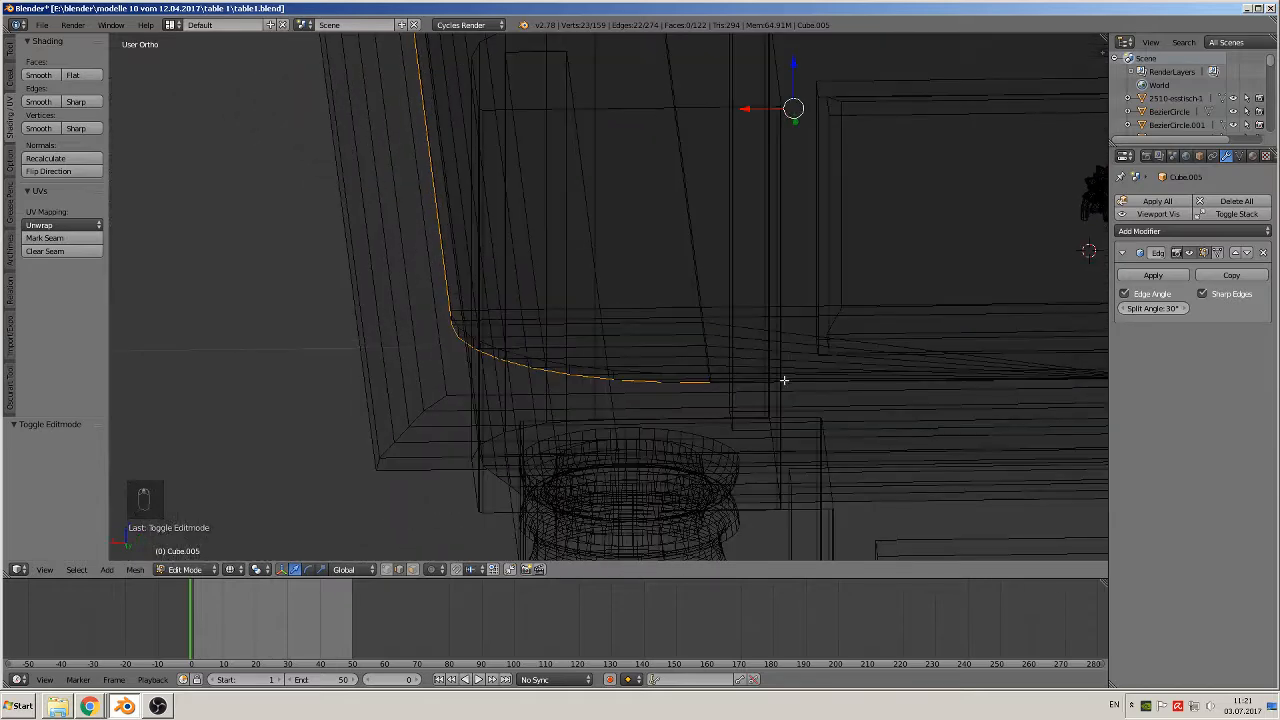
{"action": "right_click", "coordinate": [717, 382], "text": "alt+shift"}
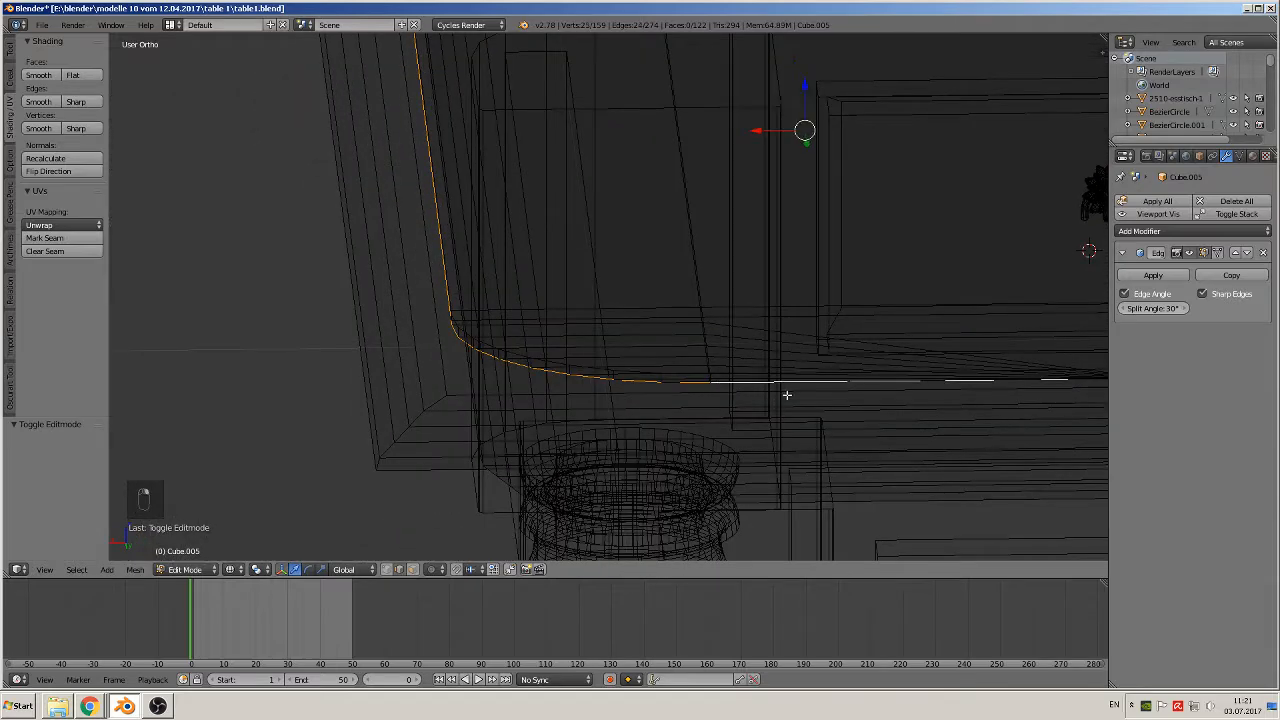
Add the rest of the panel's long lower edge and the following rounded corner to the selection.
{"action": "scroll", "coordinate": [826, 402], "scroll_direction": "down", "scroll_amount": 3}
{"action": "middle_click_drag", "start_coordinate": [944, 378], "coordinate": [386, 396], "text": "shift"}
{"action": "middle_click_drag", "start_coordinate": [467, 381], "coordinate": [603, 393]}
{"action": "right_click", "coordinate": [673, 302], "text": "alt+shift"}
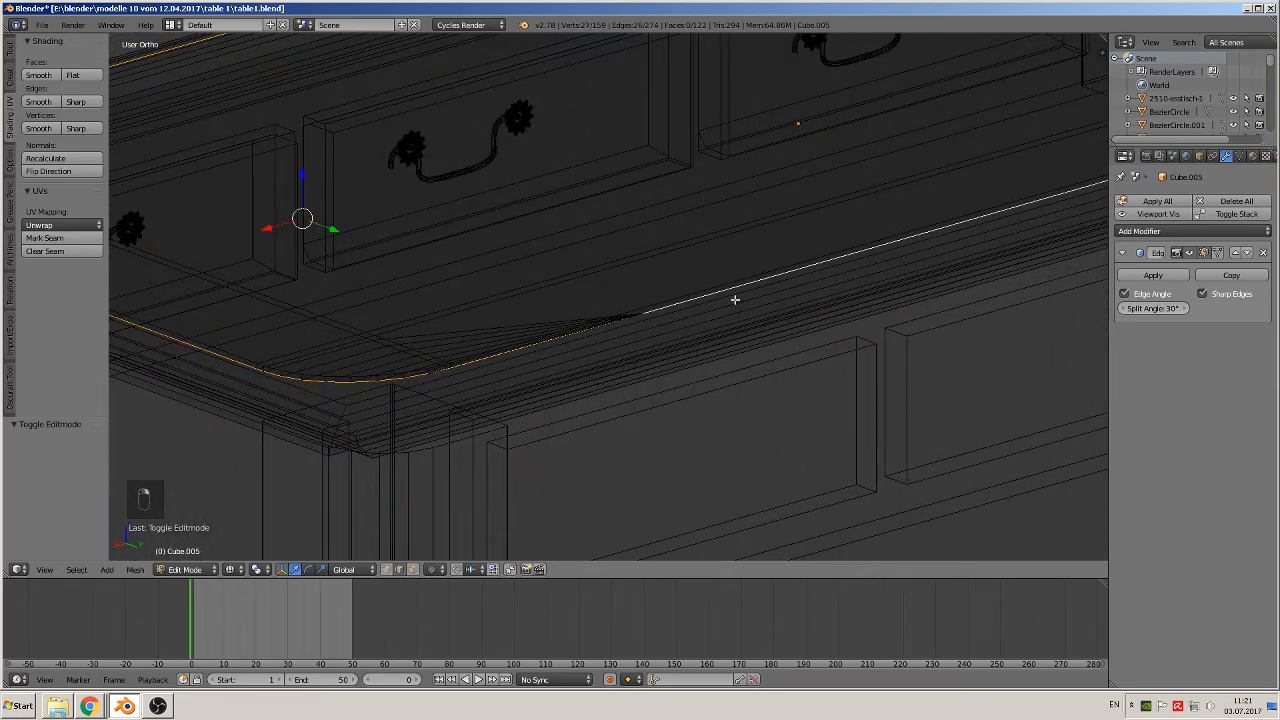
{"action": "middle_click_drag", "start_coordinate": [735, 299], "coordinate": [443, 161]}
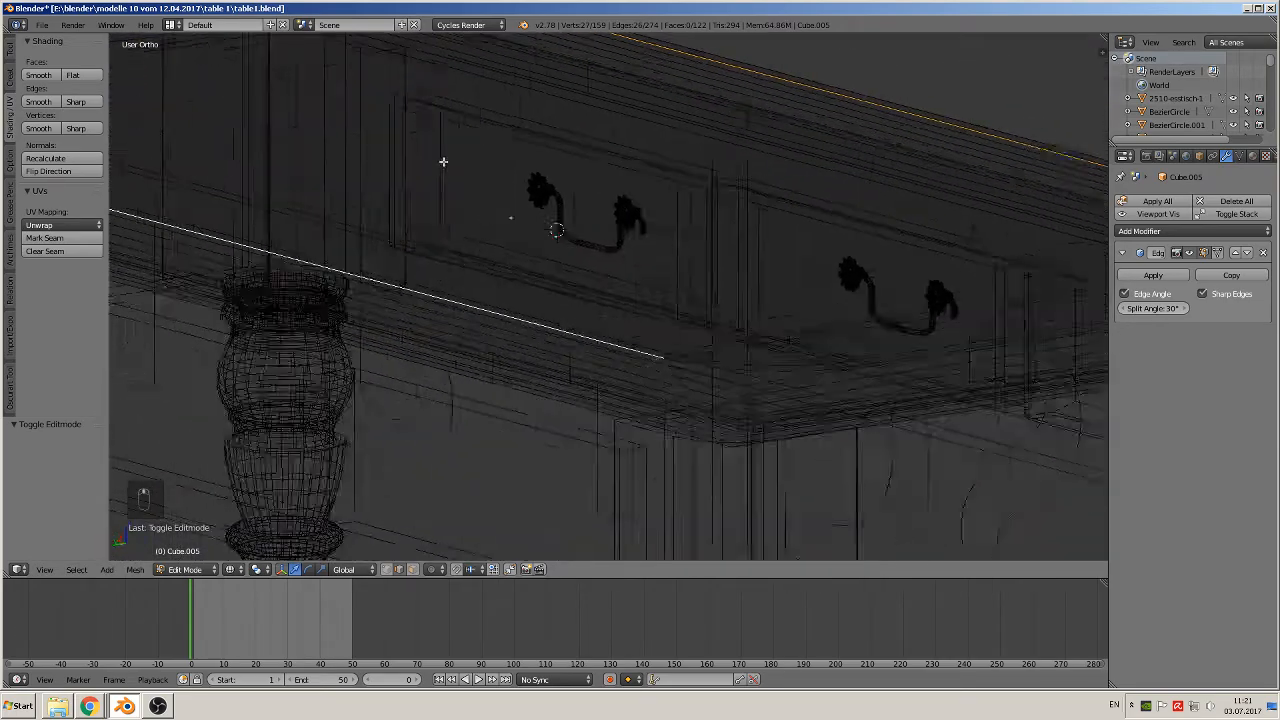
{"action": "scroll", "coordinate": [443, 161], "scroll_direction": "up", "scroll_amount": 1}
{"action": "scroll", "coordinate": [620, 255], "scroll_direction": "up", "scroll_amount": 2}
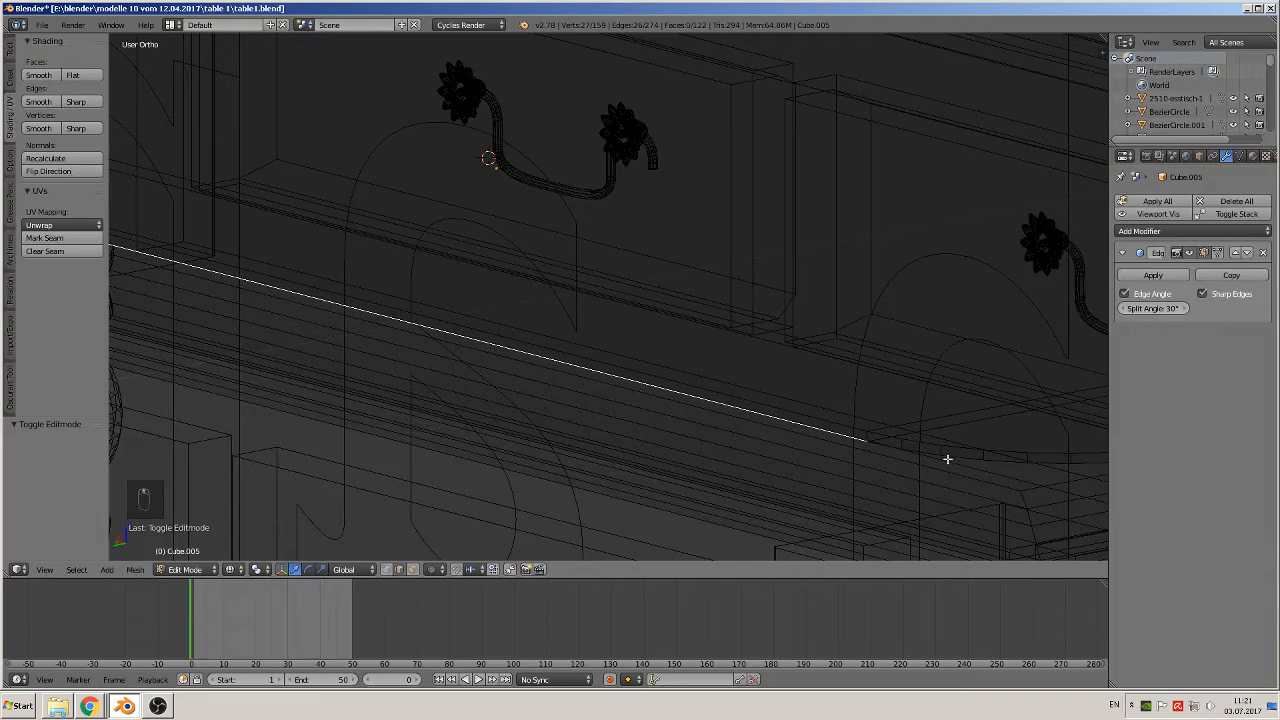
{"action": "right_click", "coordinate": [956, 456], "text": "alt+shift"}
Add the remaining short side and last rounded corner, then mark the panel's complete lower edge loop as a seam.
{"action": "middle_click_drag", "start_coordinate": [950, 456], "coordinate": [644, 358]}
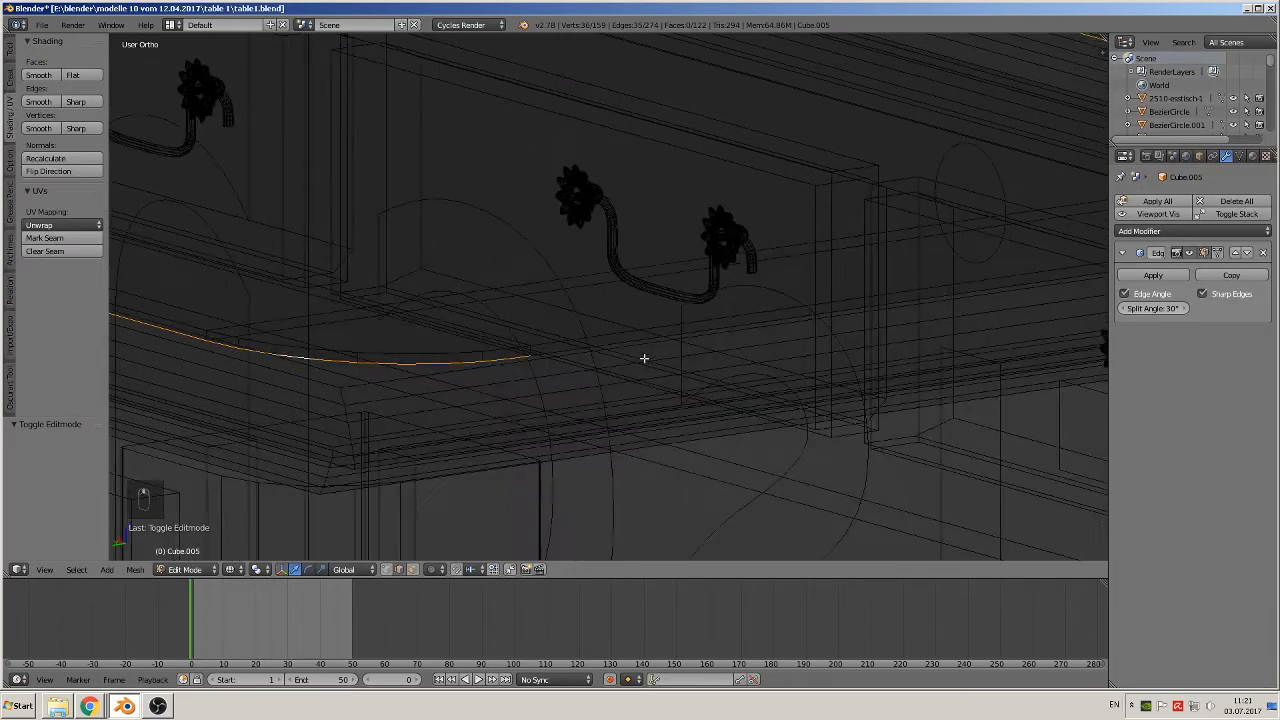
{"action": "right_click", "coordinate": [744, 326], "text": "alt+shift"}
{"action": "scroll", "coordinate": [742, 330], "scroll_direction": "down", "scroll_amount": 3}
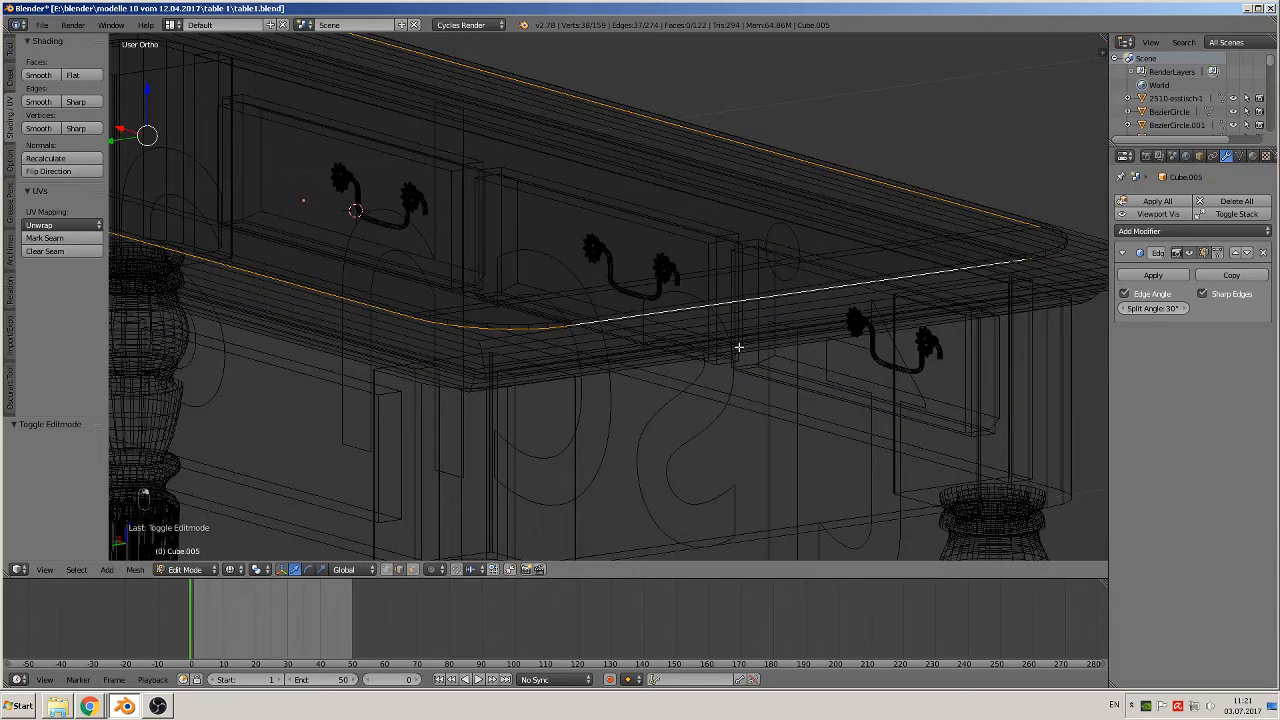
{"action": "middle_click_drag", "start_coordinate": [739, 347], "coordinate": [740, 297]}
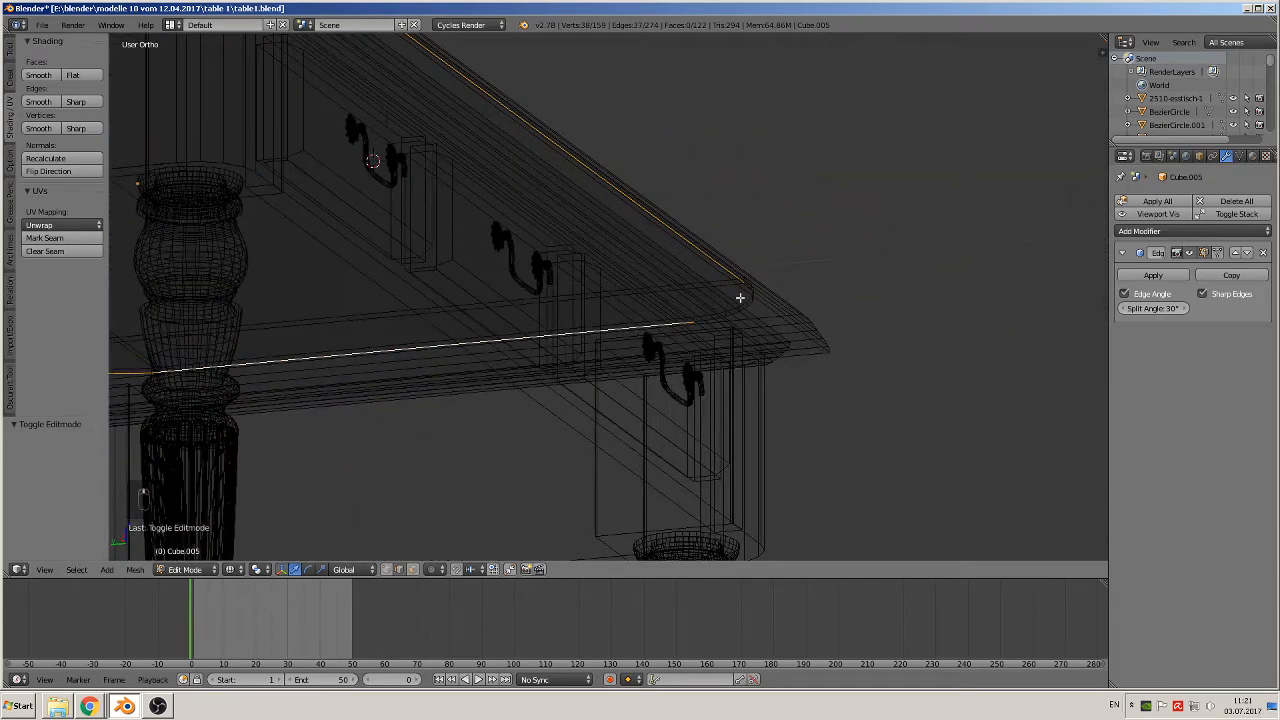
{"action": "scroll", "coordinate": [740, 297], "scroll_direction": "up", "scroll_amount": 4}
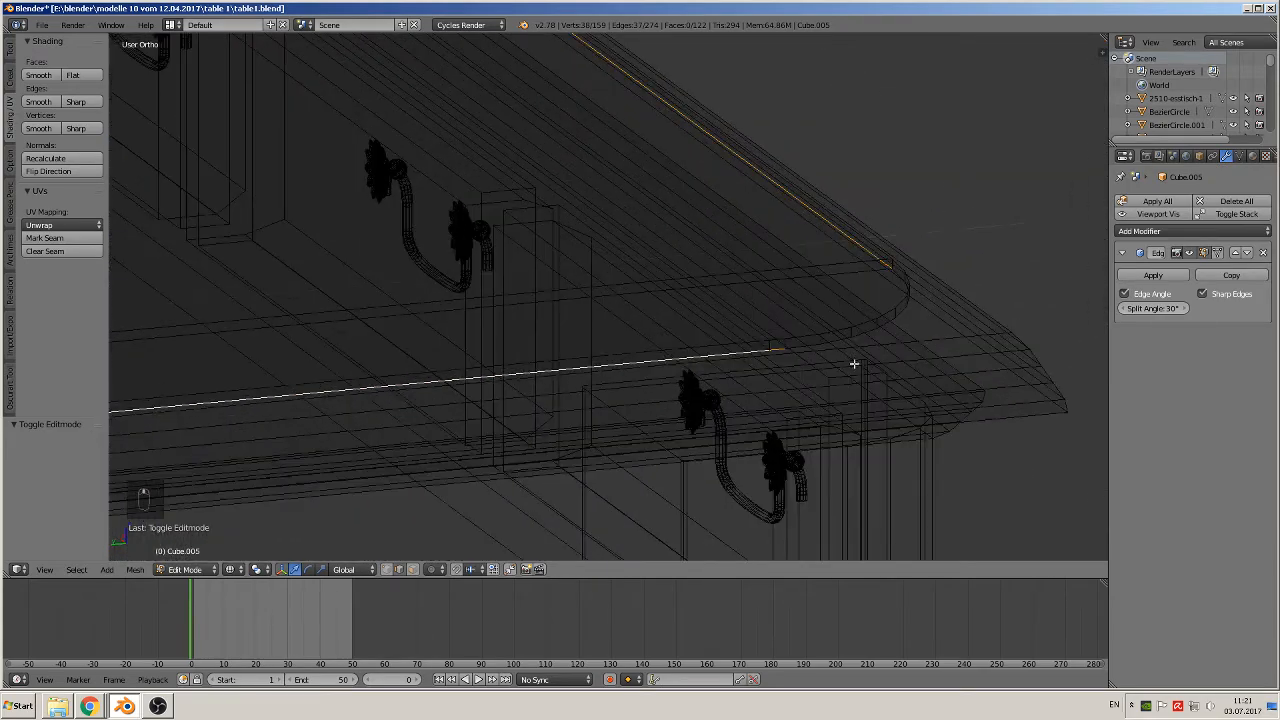
{"action": "right_click", "coordinate": [901, 316], "text": "alt+shift"}
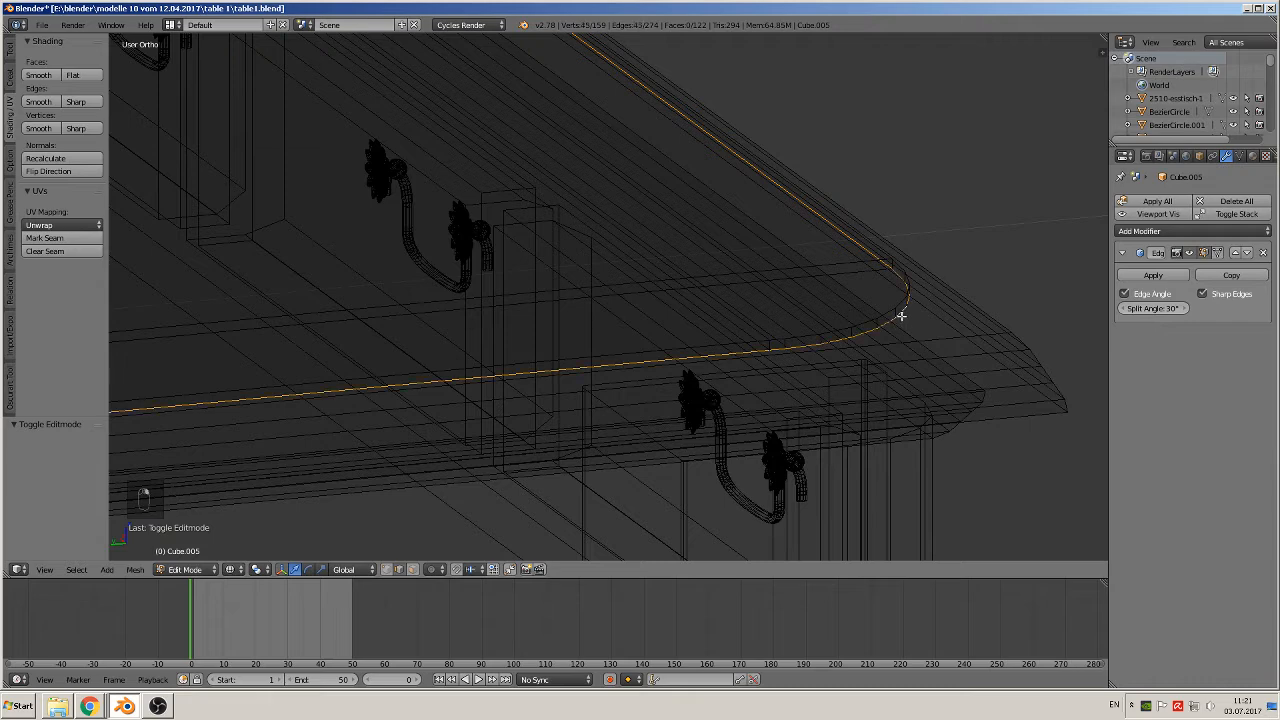
{"action": "left_click", "coordinate": [44, 238]}
Mark the short vertical edge where the panel's straight side meets a rounded corner as a seam.
{"action": "scroll", "coordinate": [323, 279], "scroll_direction": "down", "scroll_amount": 4}
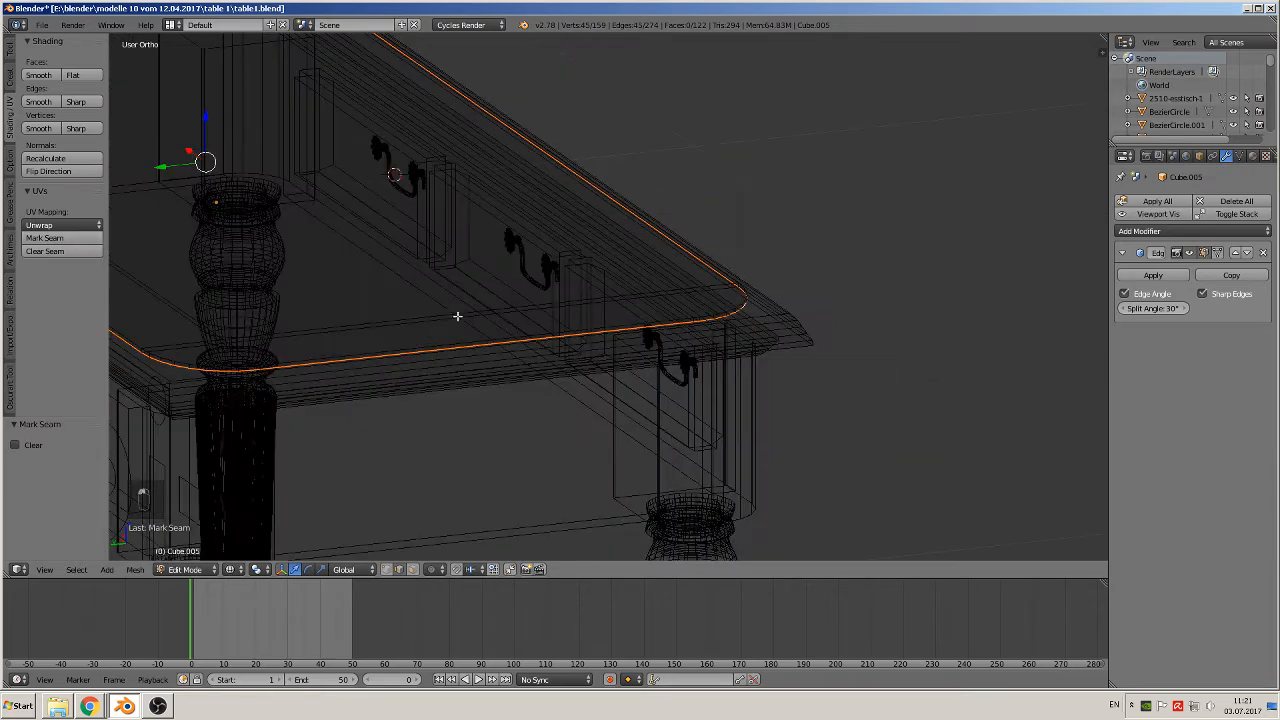
{"action": "scroll", "coordinate": [583, 300], "scroll_direction": "up", "scroll_amount": 5}
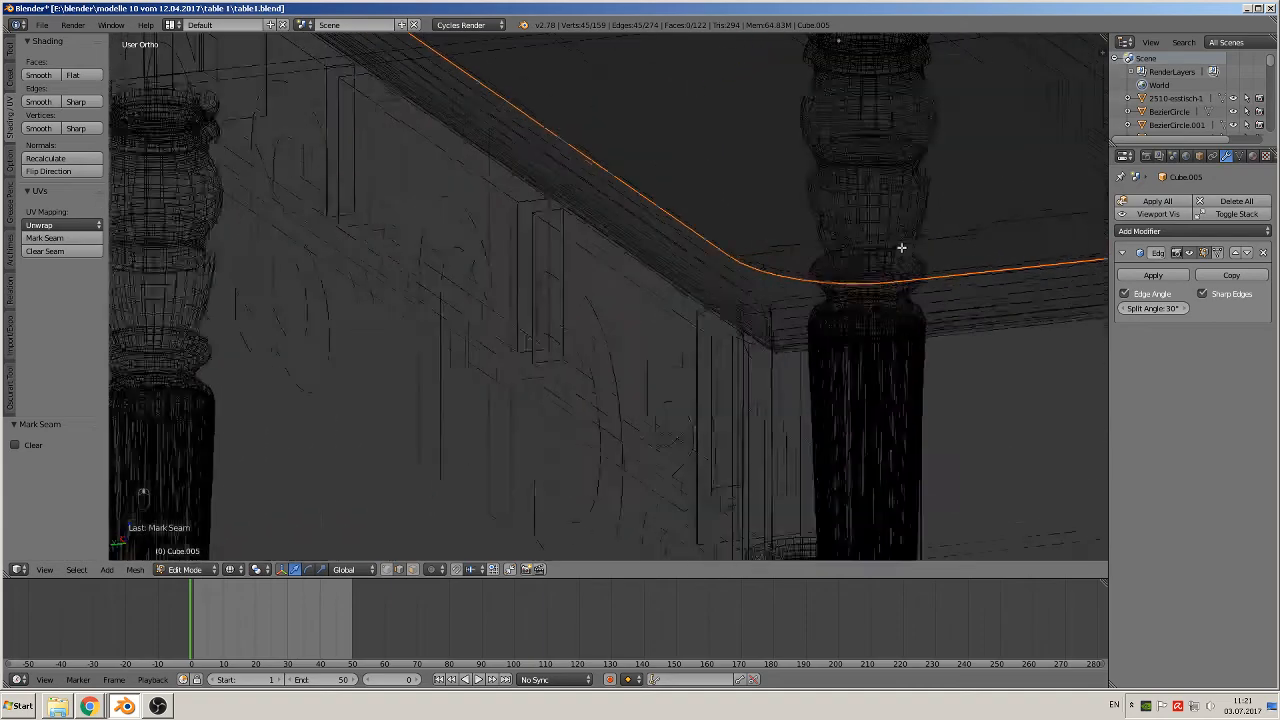
{"action": "scroll", "coordinate": [771, 285], "scroll_direction": "up", "scroll_amount": 3}
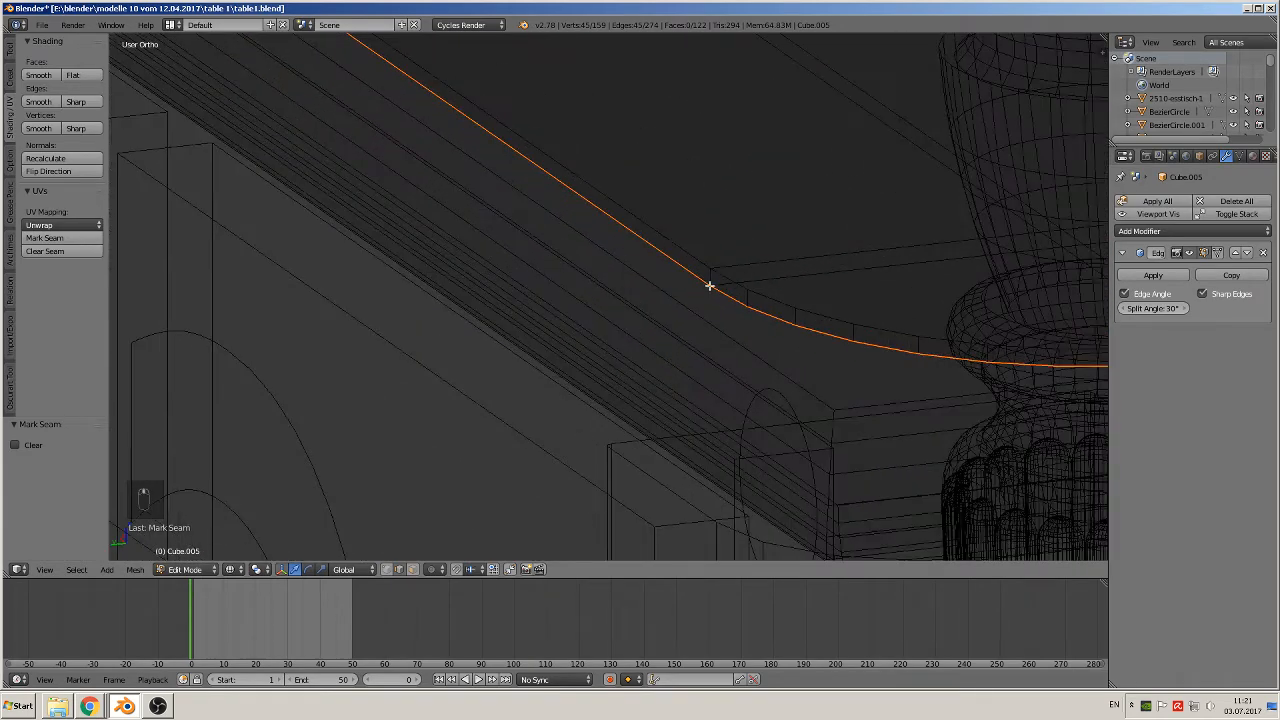
{"action": "right_click", "coordinate": [709, 278]}
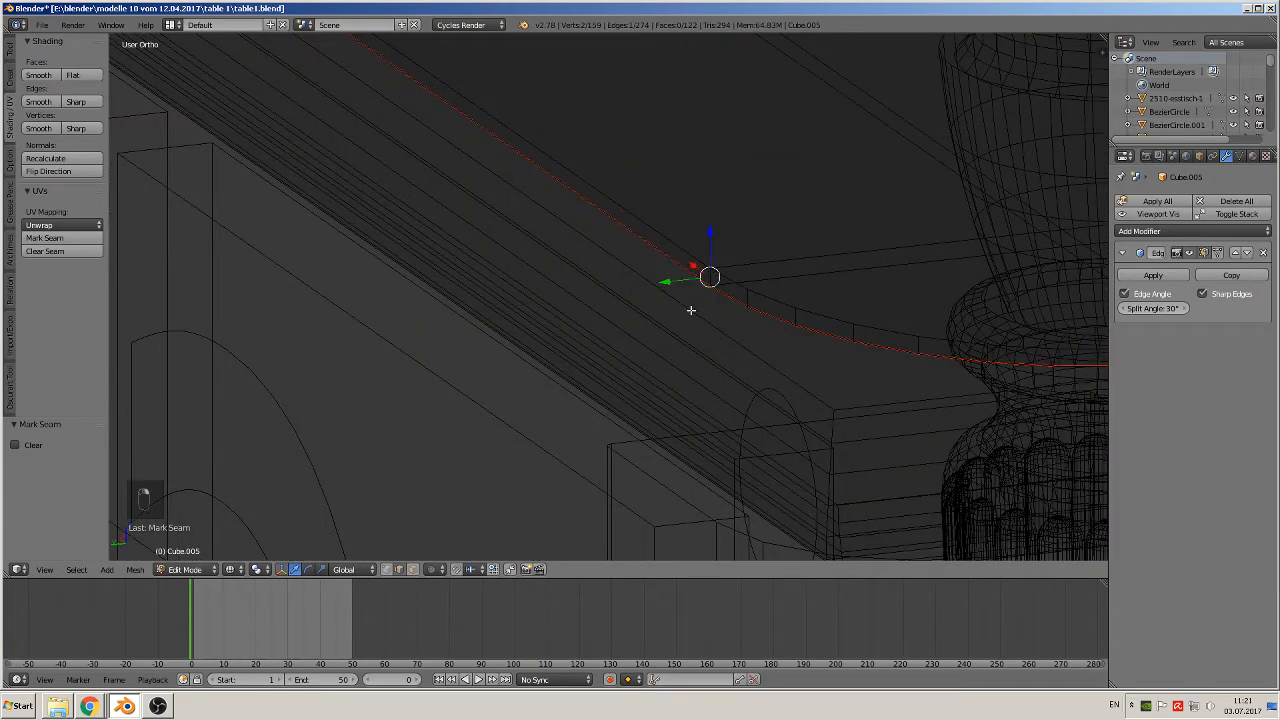
{"action": "left_click", "coordinate": [40, 238]}
{"action": "scroll", "coordinate": [800, 390], "scroll_direction": "down", "scroll_amount": 5}
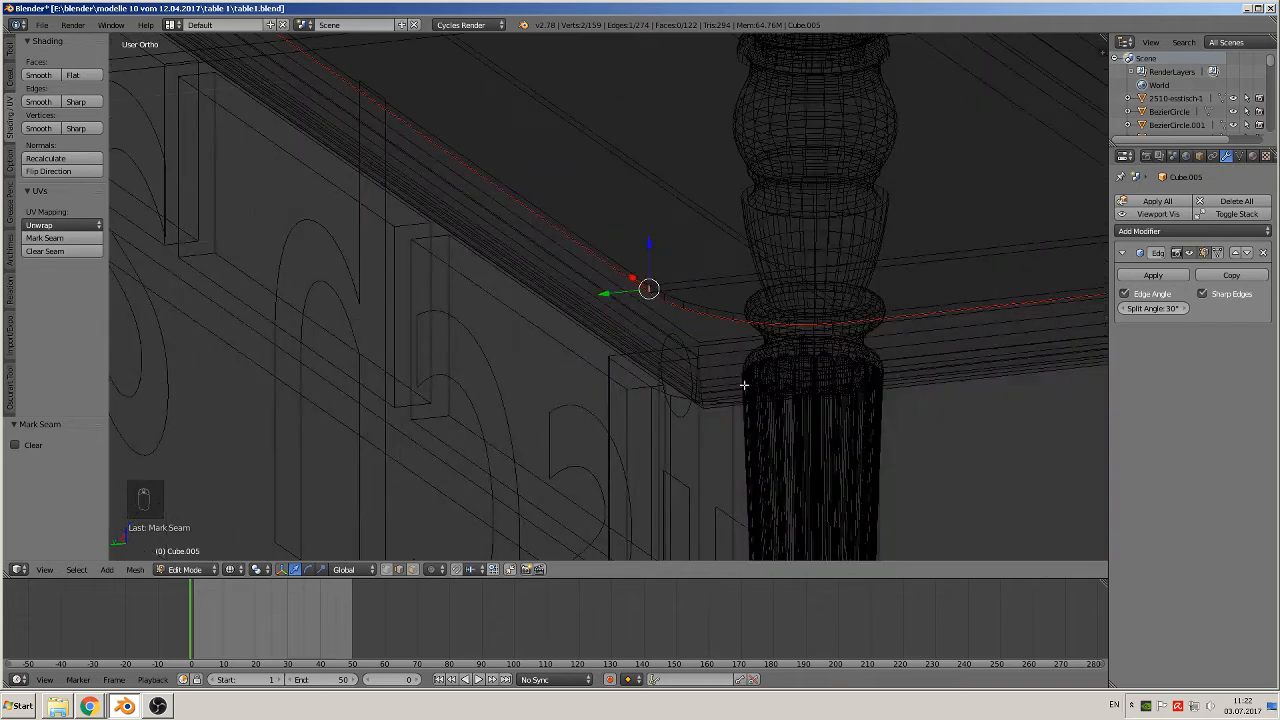
Clear the selection and select three sides of the tabletop's square-cornered edge just outside the rounded panel.
{"action": "key", "text": "a"}
{"action": "scroll", "coordinate": [704, 364], "scroll_direction": "down", "scroll_amount": 2}
{"action": "key", "text": "Tab"}
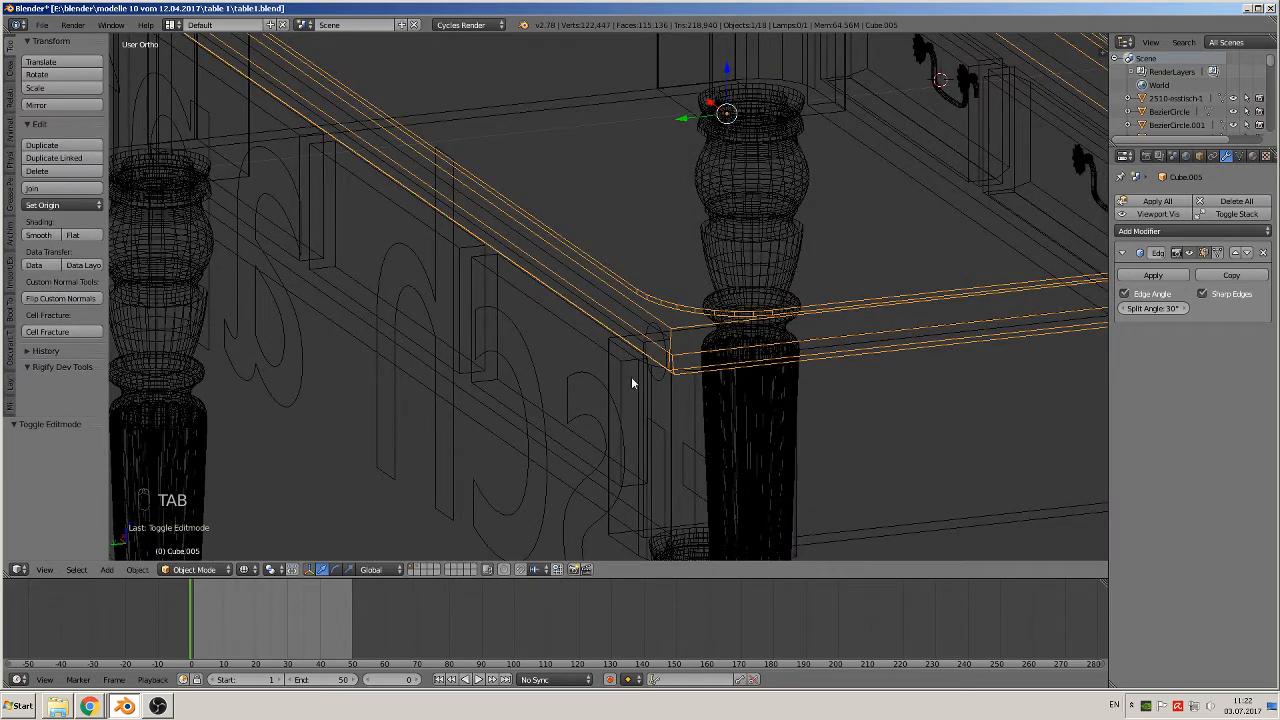
{"action": "key", "text": "Tab"}
{"action": "key", "text": "Tab"}
{"action": "right_click", "coordinate": [655, 317]}
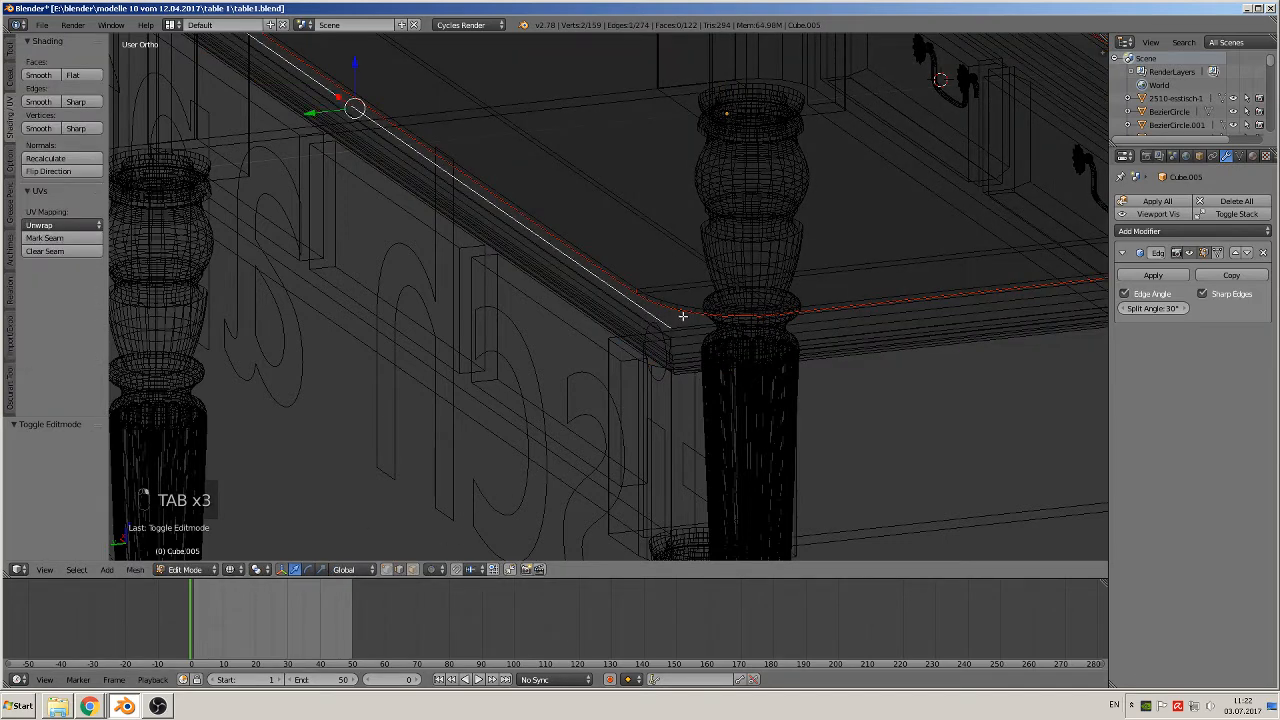
{"action": "right_click", "coordinate": [685, 320], "text": "shift"}
{"action": "scroll", "coordinate": [675, 327], "scroll_direction": "down", "scroll_amount": 4}
{"action": "middle_click_drag", "start_coordinate": [789, 326], "coordinate": [689, 395]}
{"action": "scroll", "coordinate": [693, 402], "scroll_direction": "up", "scroll_amount": 2}
{"action": "right_click", "coordinate": [696, 434], "text": "shift"}
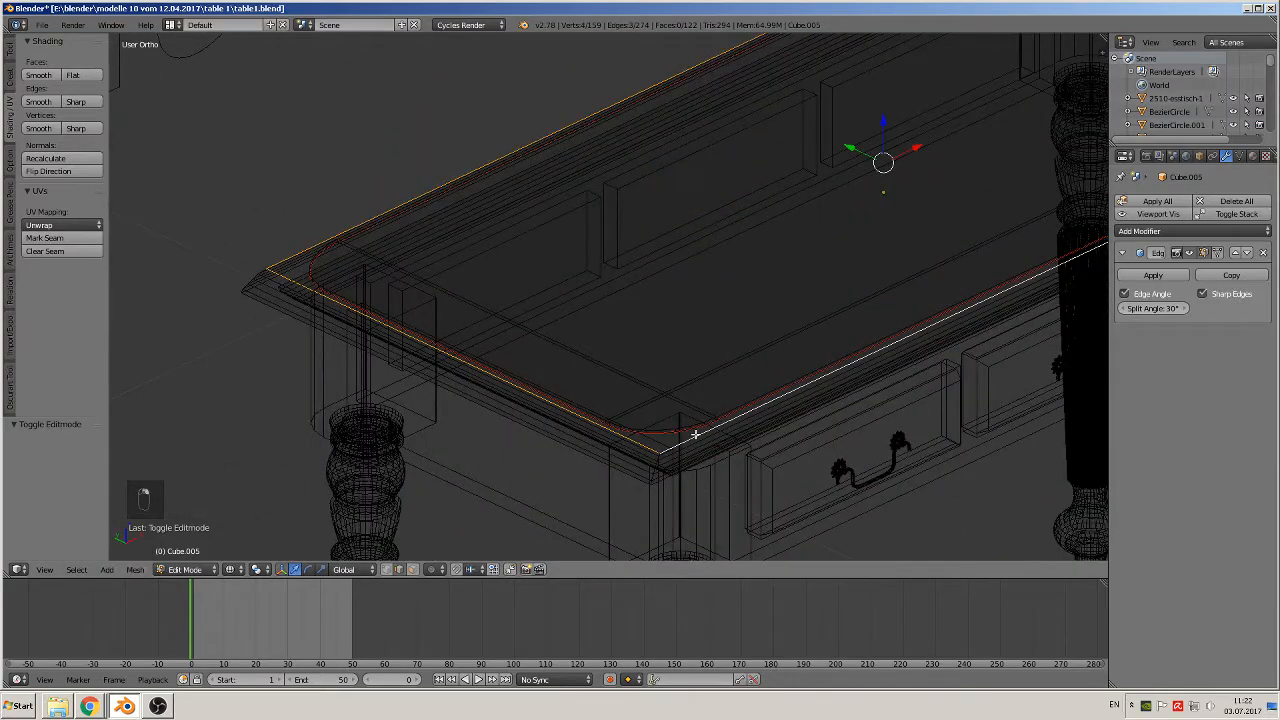
Add the remaining short side to the selection and mark this square-cornered loop around the panel as a seam.
{"action": "scroll", "coordinate": [764, 425], "scroll_direction": "down", "scroll_amount": 3}
{"action": "middle_click_drag", "start_coordinate": [764, 425], "coordinate": [837, 457]}
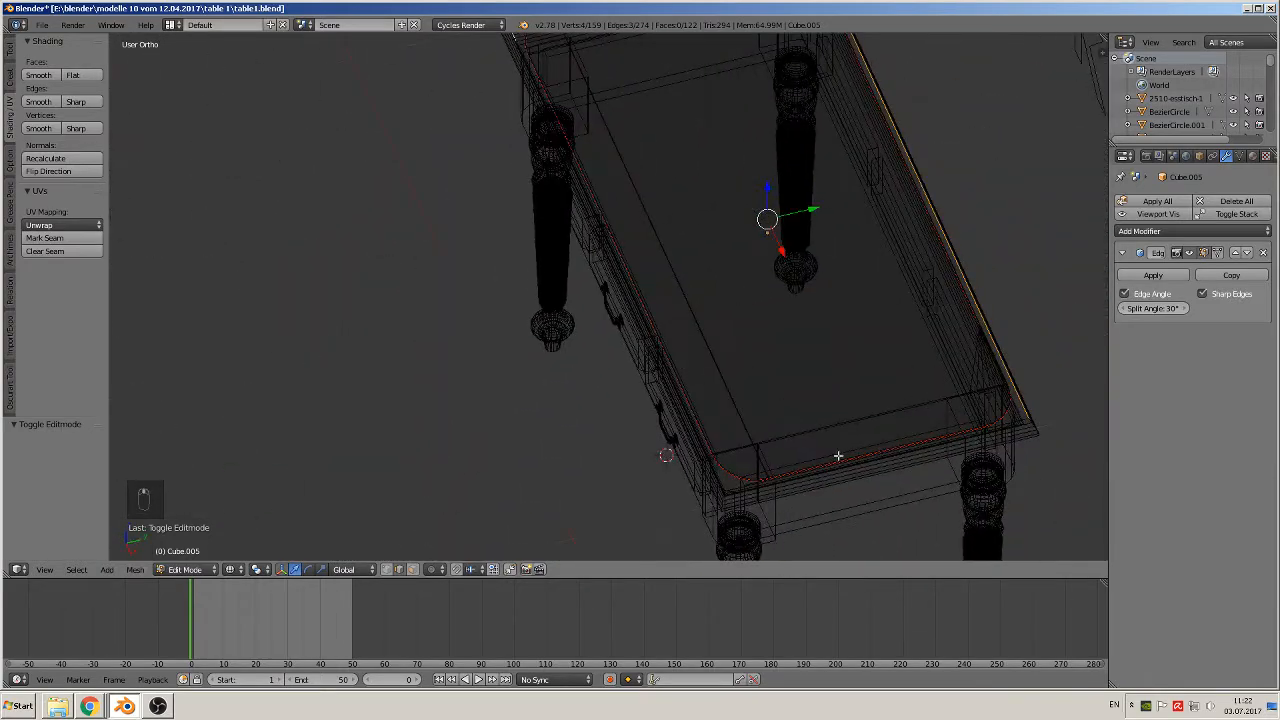
{"action": "scroll", "coordinate": [771, 299], "scroll_direction": "up", "scroll_amount": 3}
{"action": "scroll", "coordinate": [771, 299], "scroll_direction": "up", "scroll_amount": 5}
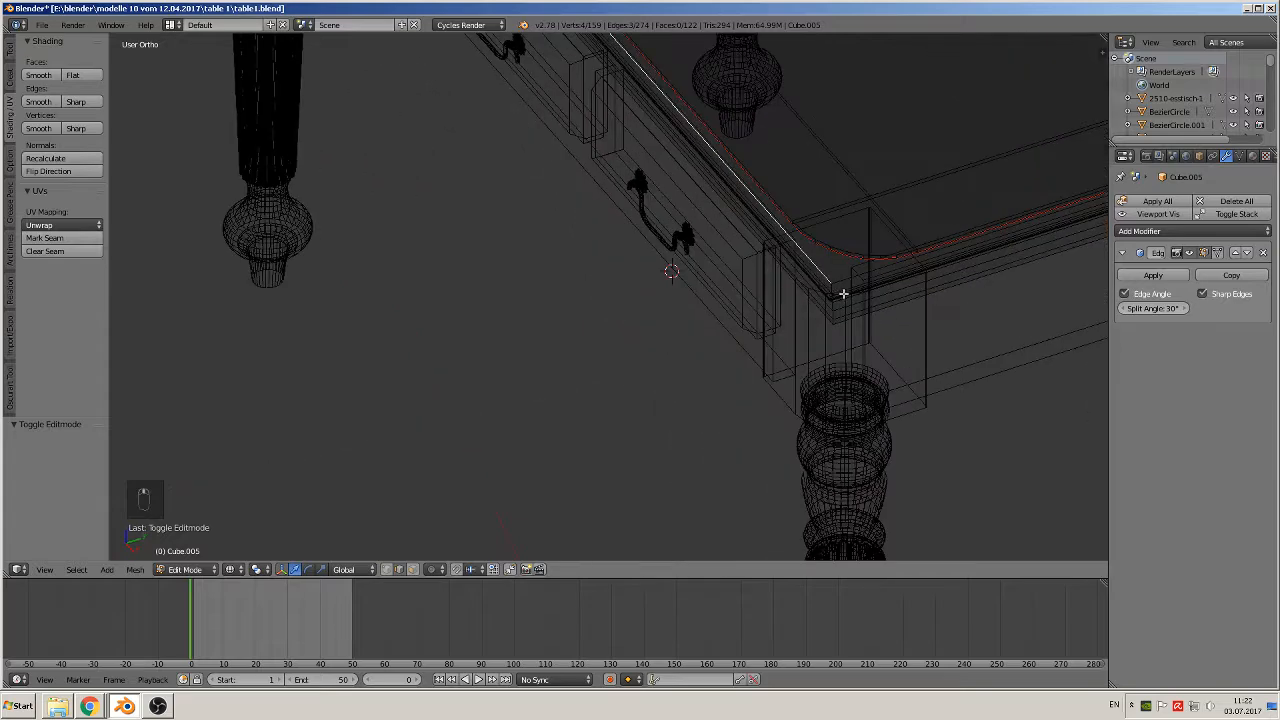
{"action": "right_click", "coordinate": [852, 280], "text": "shift"}
{"action": "scroll", "coordinate": [826, 286], "scroll_direction": "down", "scroll_amount": 6}
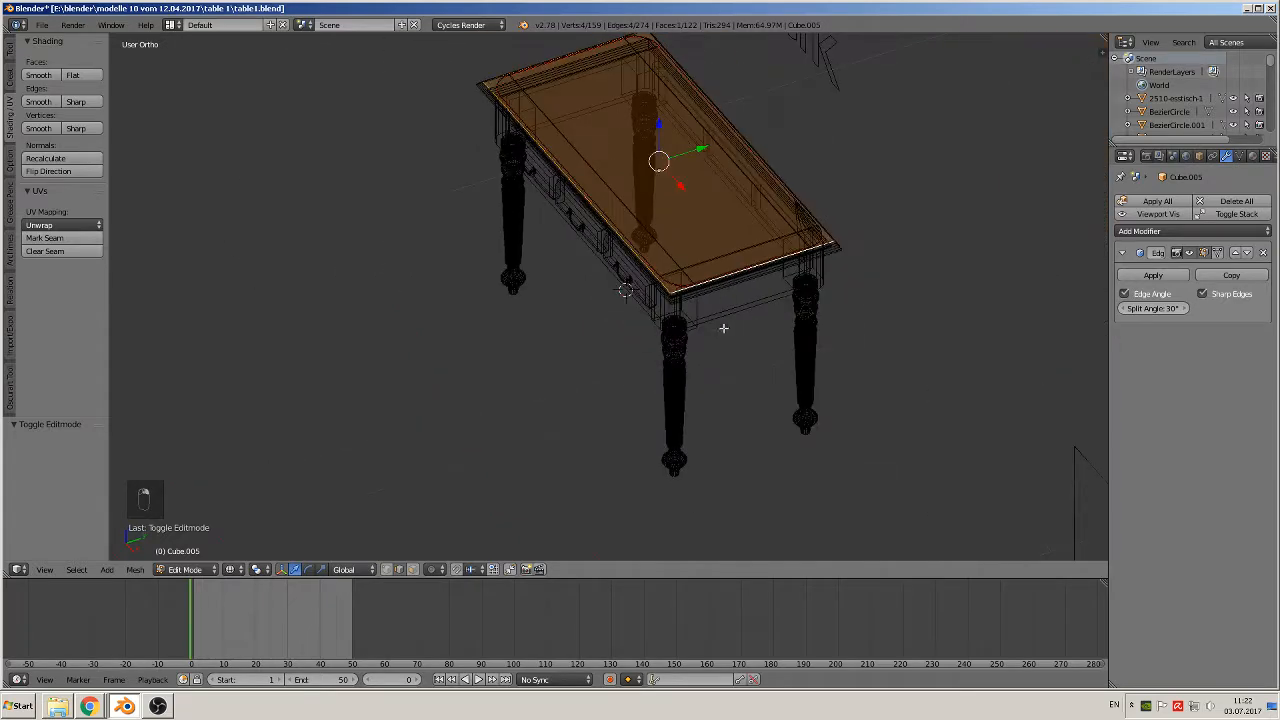
{"action": "left_click", "coordinate": [68, 242]}
Select the long lower edge of the tabletop's outer moulding, directly below the seamed upper loop.
{"action": "scroll", "coordinate": [623, 283], "scroll_direction": "up", "scroll_amount": 7}
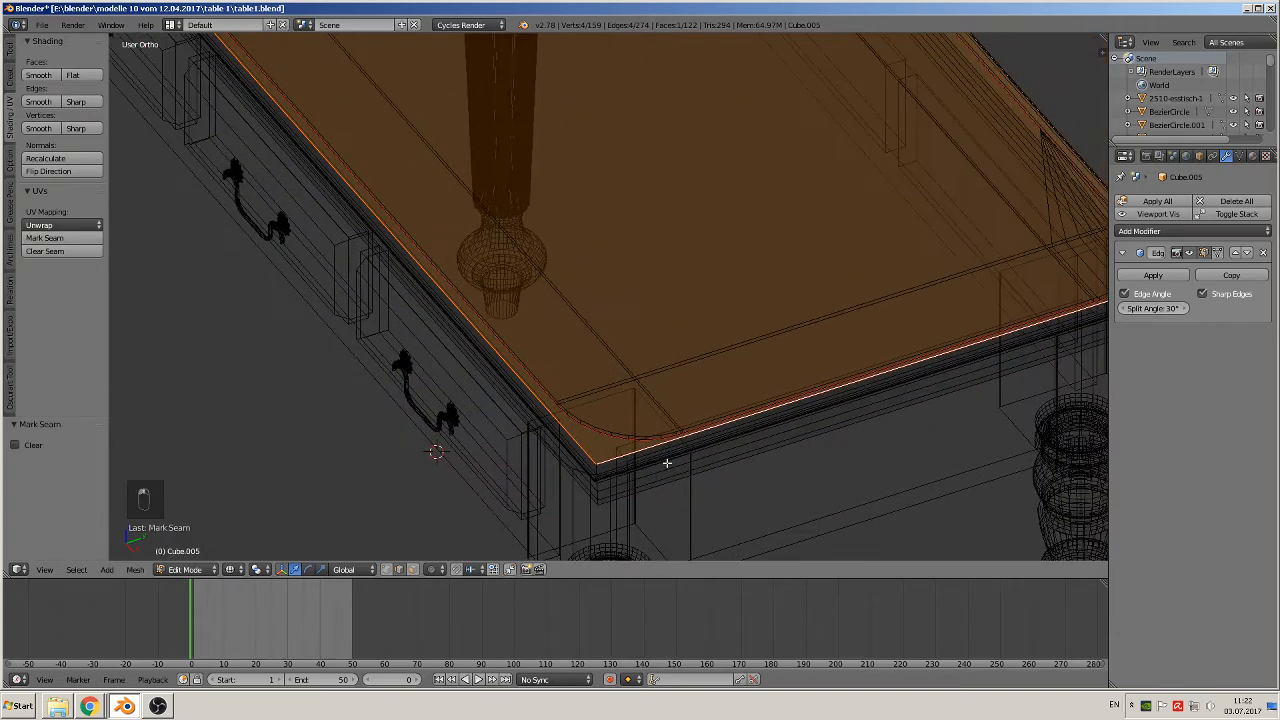
{"action": "middle_click_drag", "start_coordinate": [667, 463], "coordinate": [583, 434]}
{"action": "scroll", "coordinate": [589, 425], "scroll_direction": "up", "scroll_amount": 3}
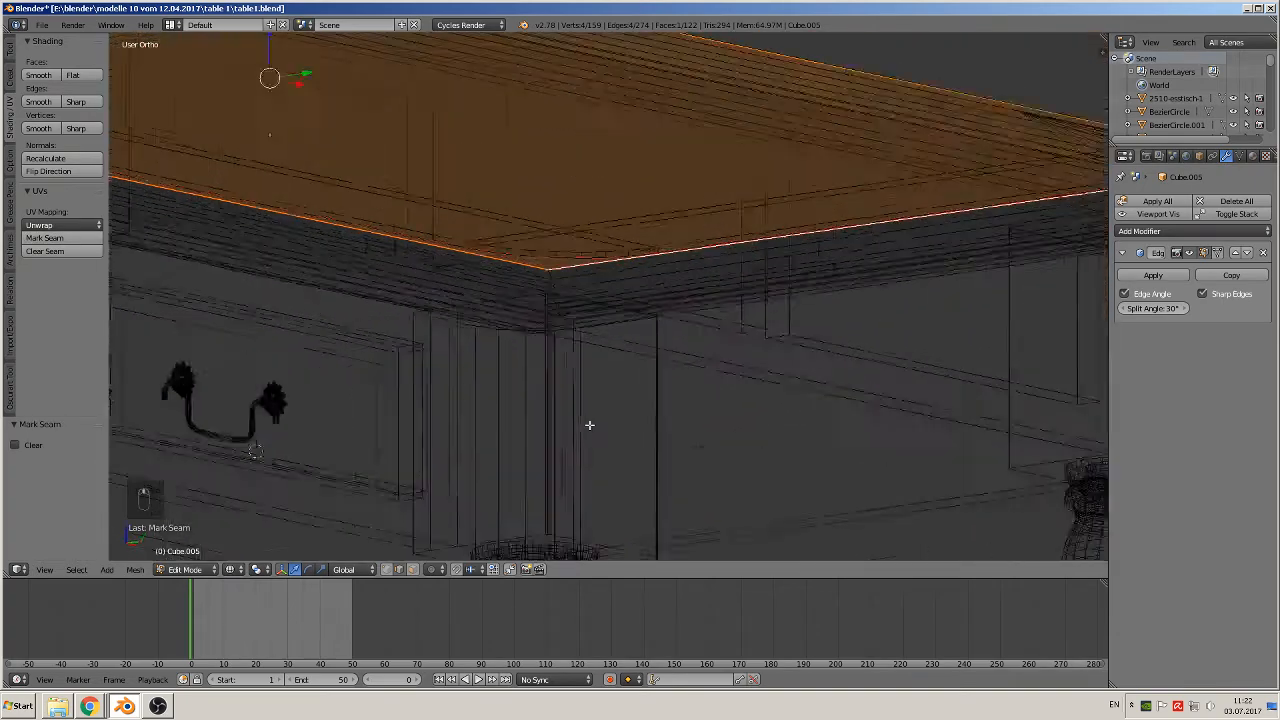
{"action": "scroll", "coordinate": [589, 425], "scroll_direction": "up", "scroll_amount": 3}
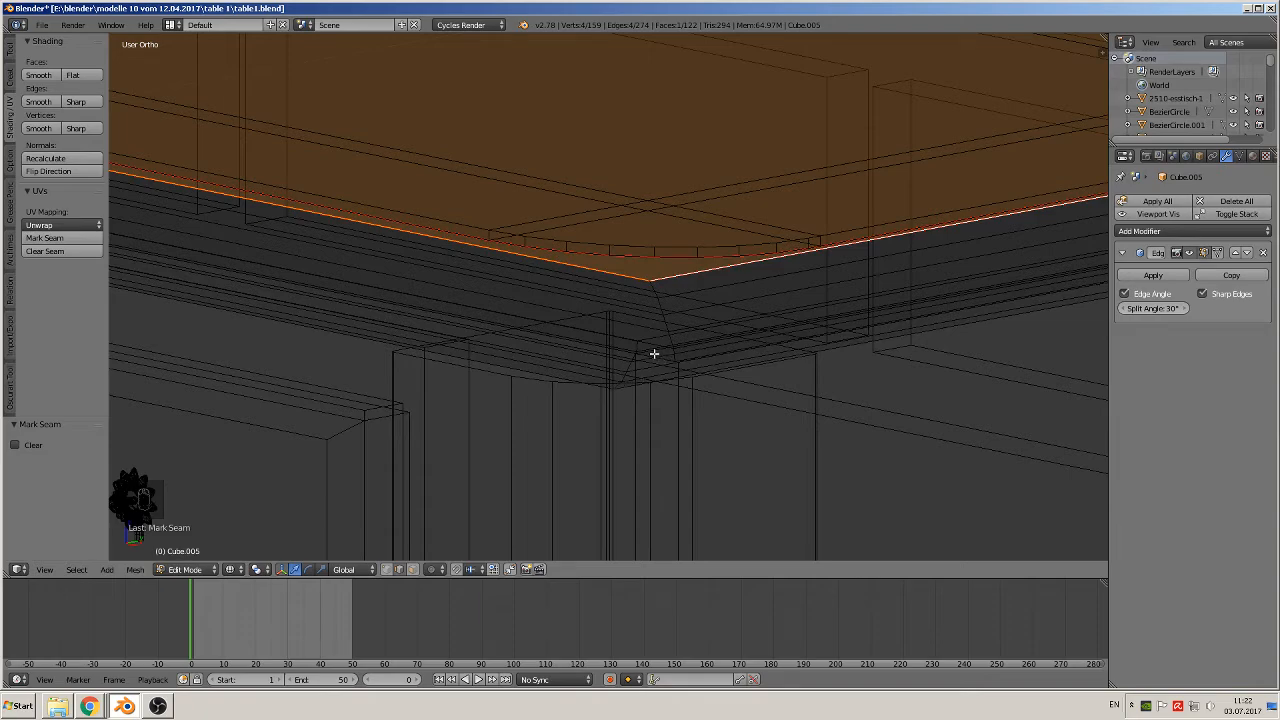
{"action": "right_click", "coordinate": [654, 353]}
{"action": "middle_click_drag", "start_coordinate": [678, 362], "coordinate": [722, 382]}
{"action": "middle_click_drag", "start_coordinate": [915, 365], "coordinate": [479, 421], "text": "shift"}
{"action": "scroll", "coordinate": [723, 376], "scroll_direction": "up", "scroll_amount": 2}
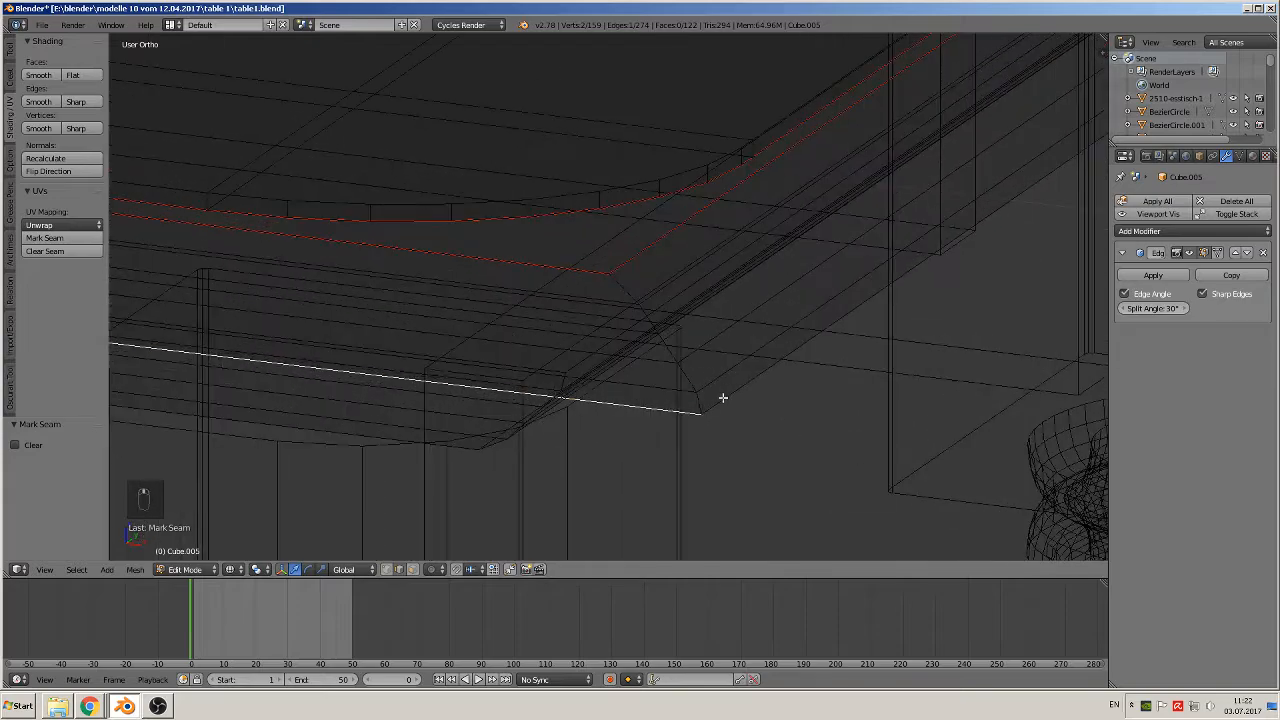
Add the other sides of the outer moulding's lower edge and mark the complete loop as a seam.
{"action": "middle_click_drag", "start_coordinate": [723, 398], "coordinate": [609, 411]}
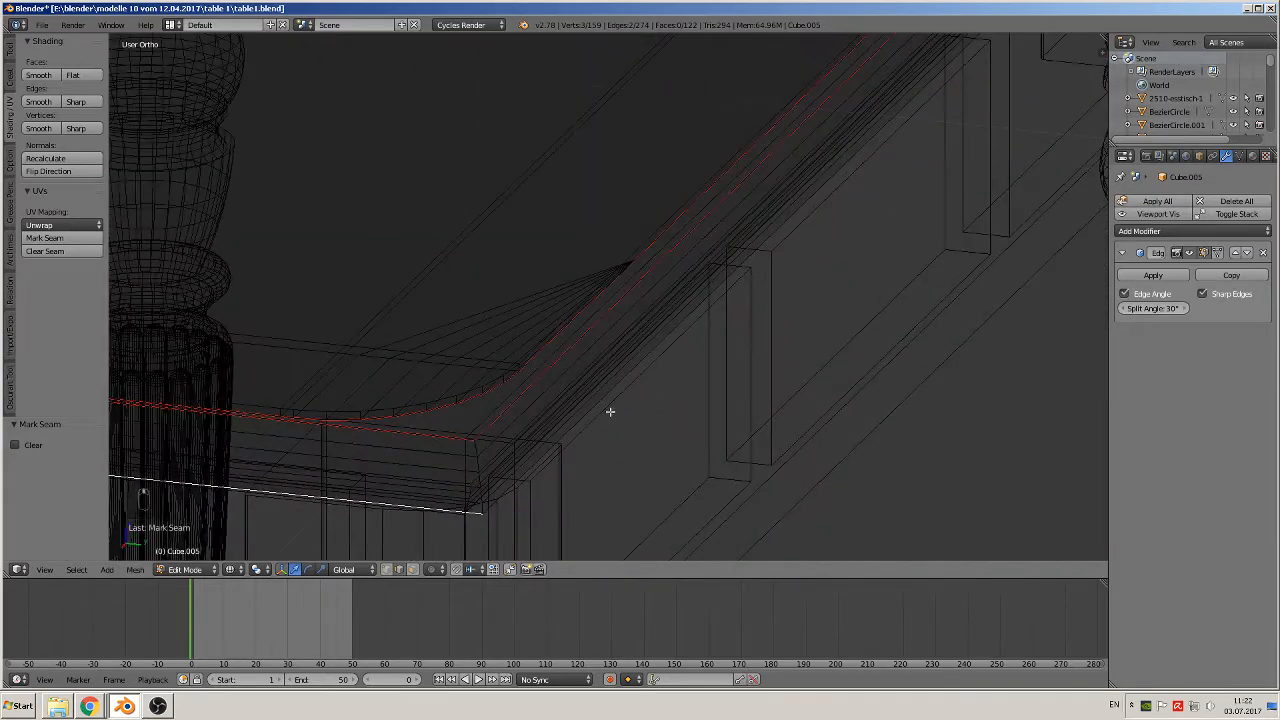
{"action": "right_click", "coordinate": [511, 488], "text": "shift"}
{"action": "middle_click_drag", "start_coordinate": [762, 367], "coordinate": [1057, 300]}
{"action": "right_click", "coordinate": [463, 361], "text": "shift"}
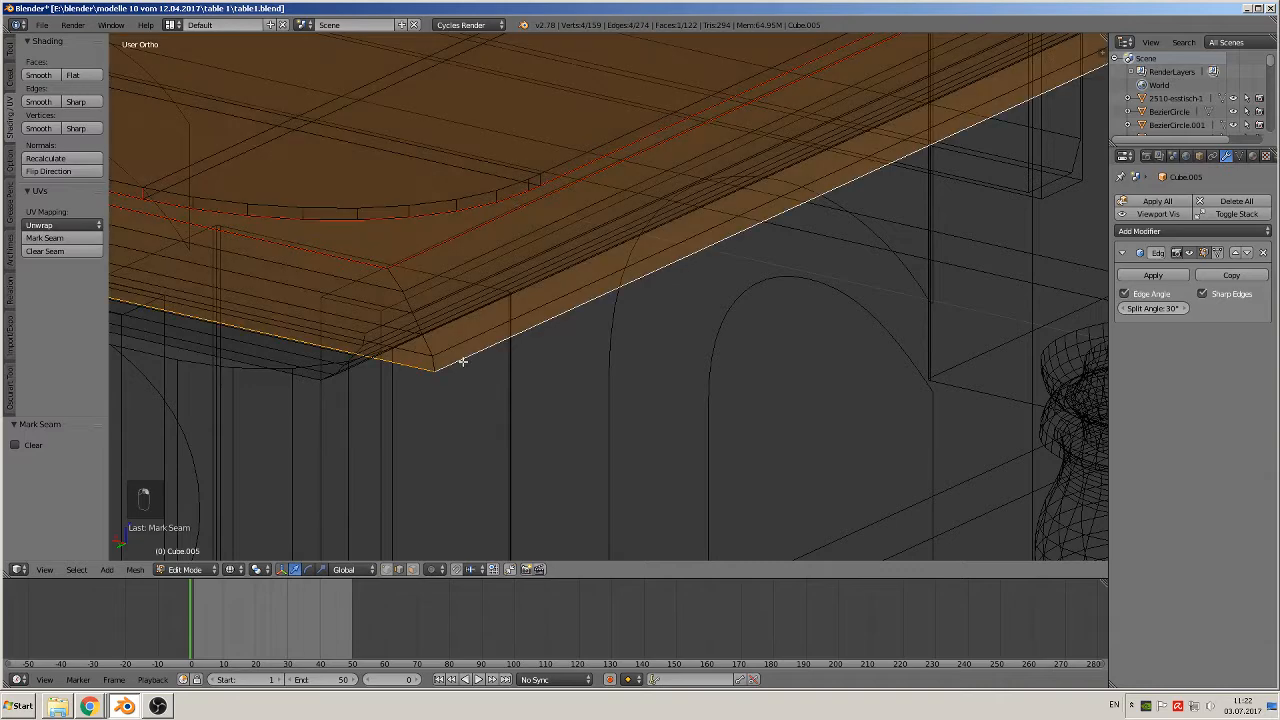
{"action": "left_click", "coordinate": [45, 238]}
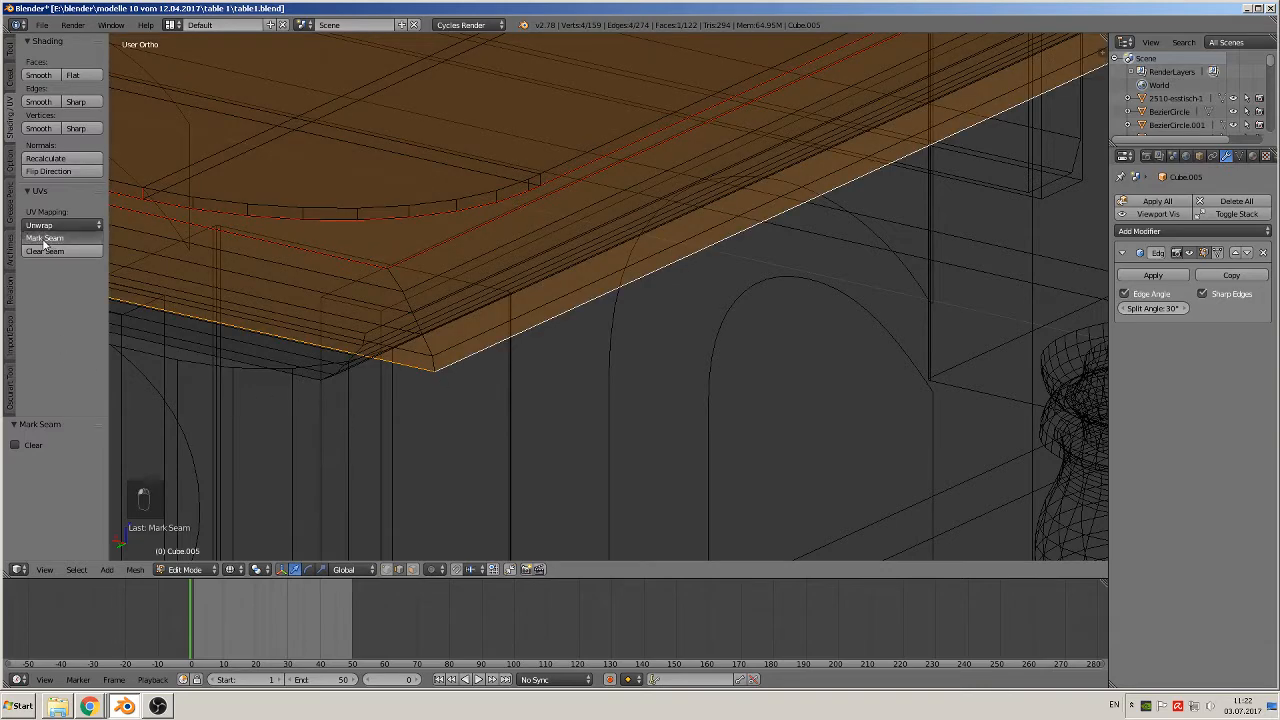
Select the curved chain of edges running down one corner of the tabletop's outer moulding.
{"action": "scroll", "coordinate": [548, 306], "scroll_direction": "down", "scroll_amount": 2}
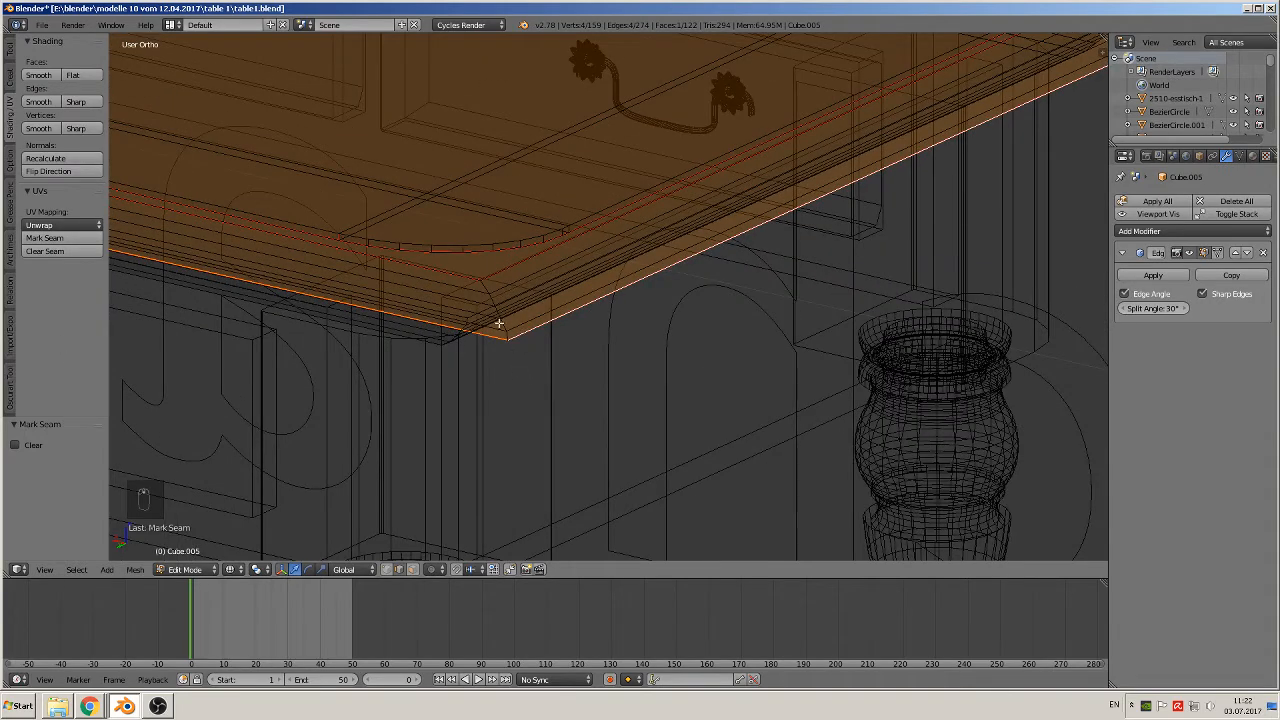
{"action": "scroll", "coordinate": [498, 323], "scroll_direction": "down", "scroll_amount": 4}
{"action": "scroll", "coordinate": [520, 351], "scroll_direction": "up", "scroll_amount": 5}
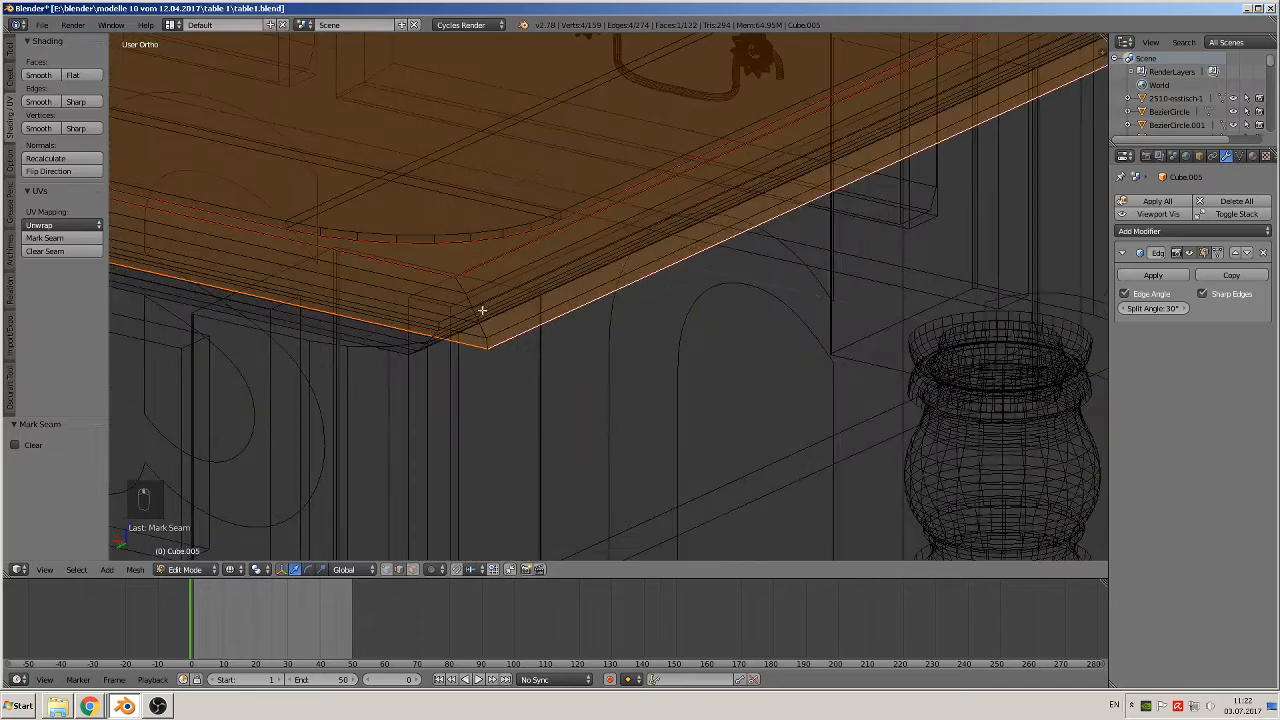
{"action": "middle_click_drag", "start_coordinate": [482, 310], "coordinate": [473, 302]}
{"action": "right_click", "coordinate": [427, 285], "text": "alt"}
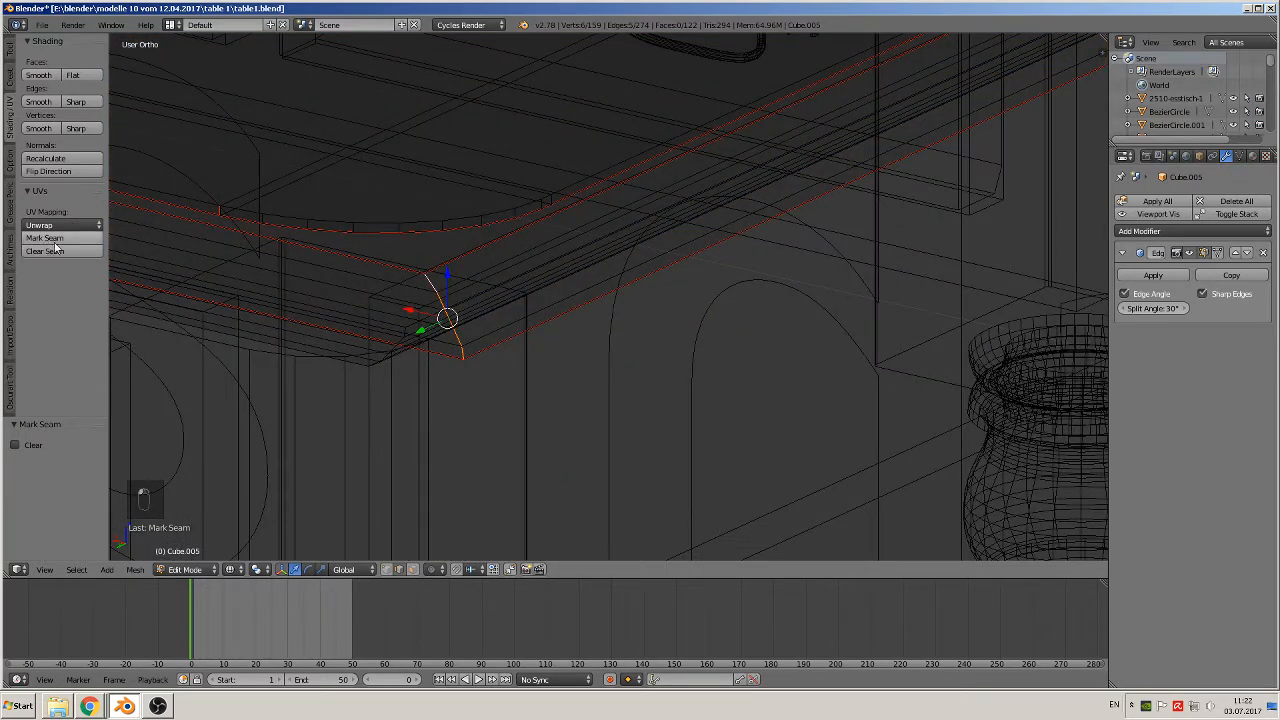
Add the corner edge chain of the lower moulding to the selection and mark both corner chains as seams.
{"action": "scroll", "coordinate": [358, 310], "scroll_direction": "down", "scroll_amount": 2}
{"action": "key", "text": "Tab"}
{"action": "middle_click_drag", "start_coordinate": [468, 371], "coordinate": [588, 335]}
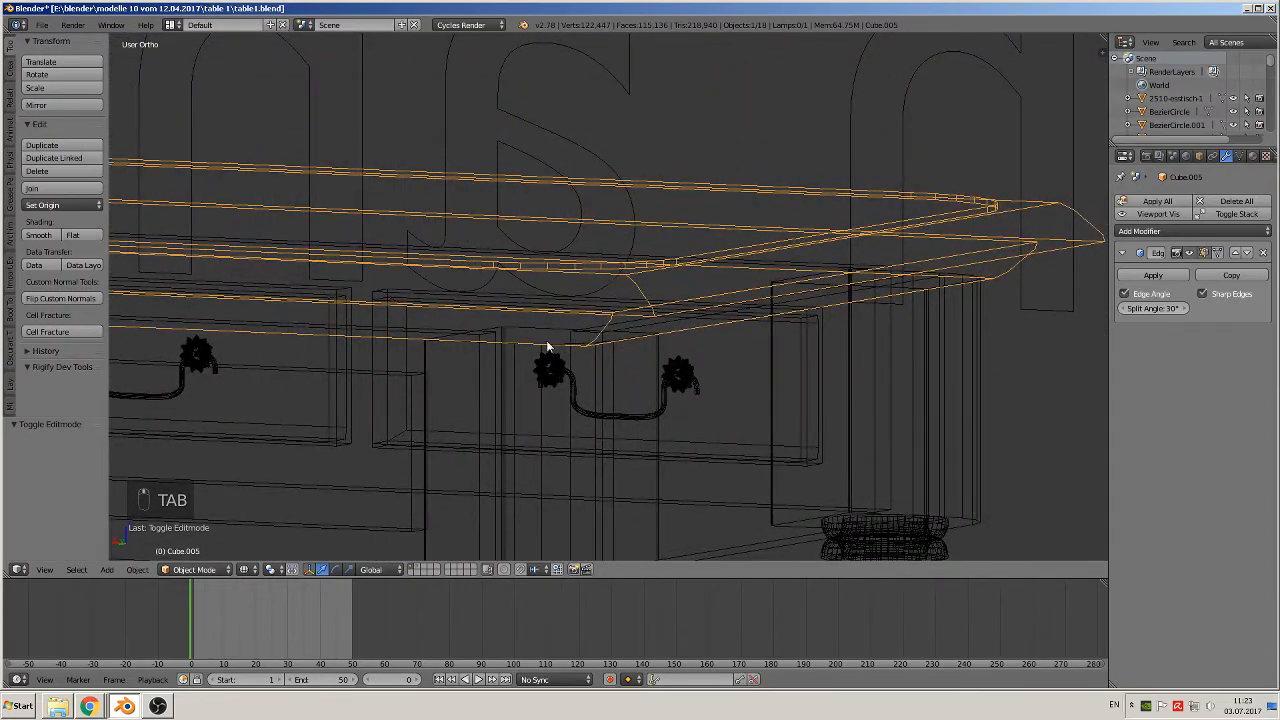
{"action": "scroll", "coordinate": [645, 352], "scroll_direction": "up", "scroll_amount": 5}
{"action": "key", "text": "Tab"}
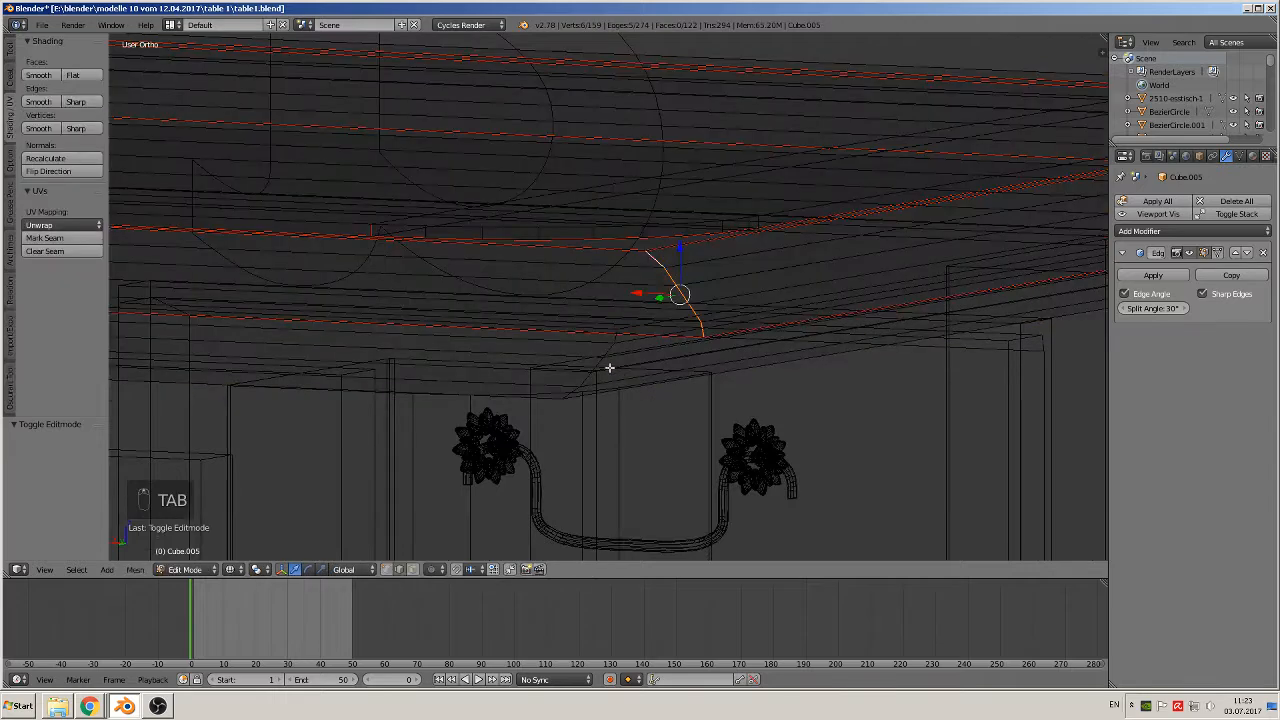
{"action": "right_click", "coordinate": [608, 350], "text": "alt+shift"}
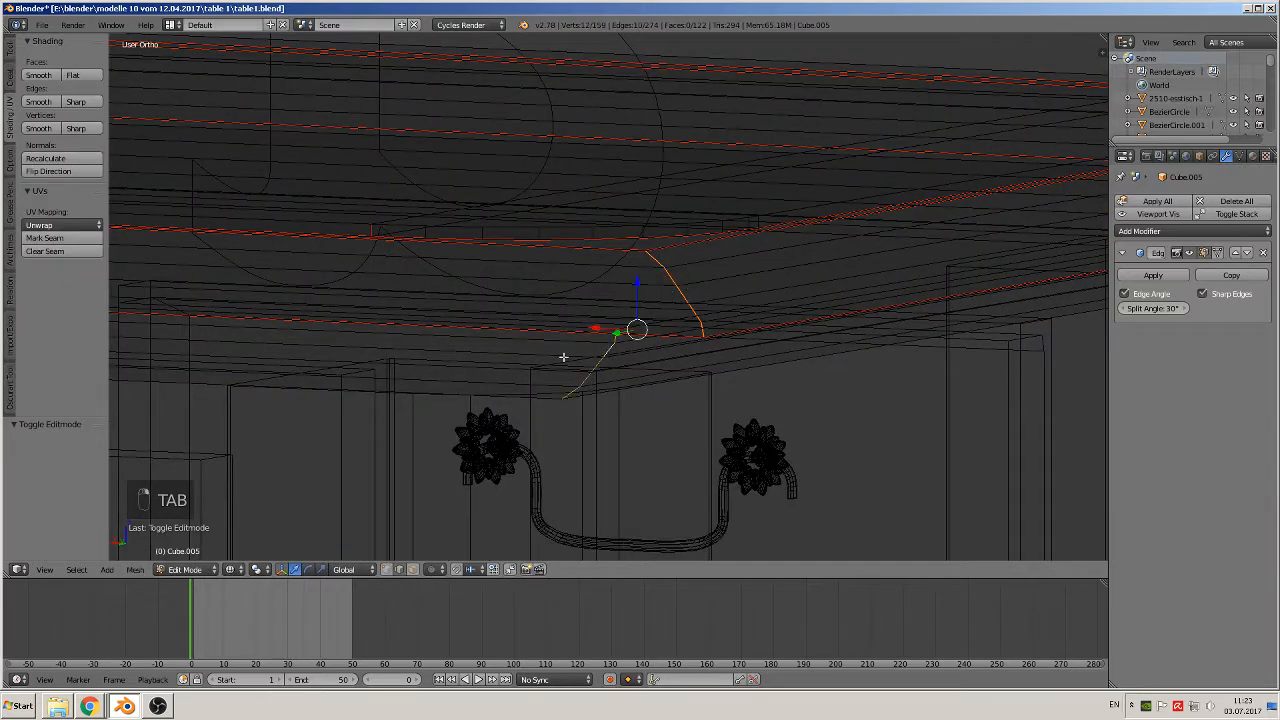
{"action": "left_click", "coordinate": [44, 238]}
Select three adjoining sides of the lower moulding's upper edge beneath the tabletop.
{"action": "middle_click_drag", "start_coordinate": [631, 376], "coordinate": [664, 347]}
{"action": "right_click", "coordinate": [670, 344]}
{"action": "right_click", "coordinate": [583, 351], "text": "shift"}
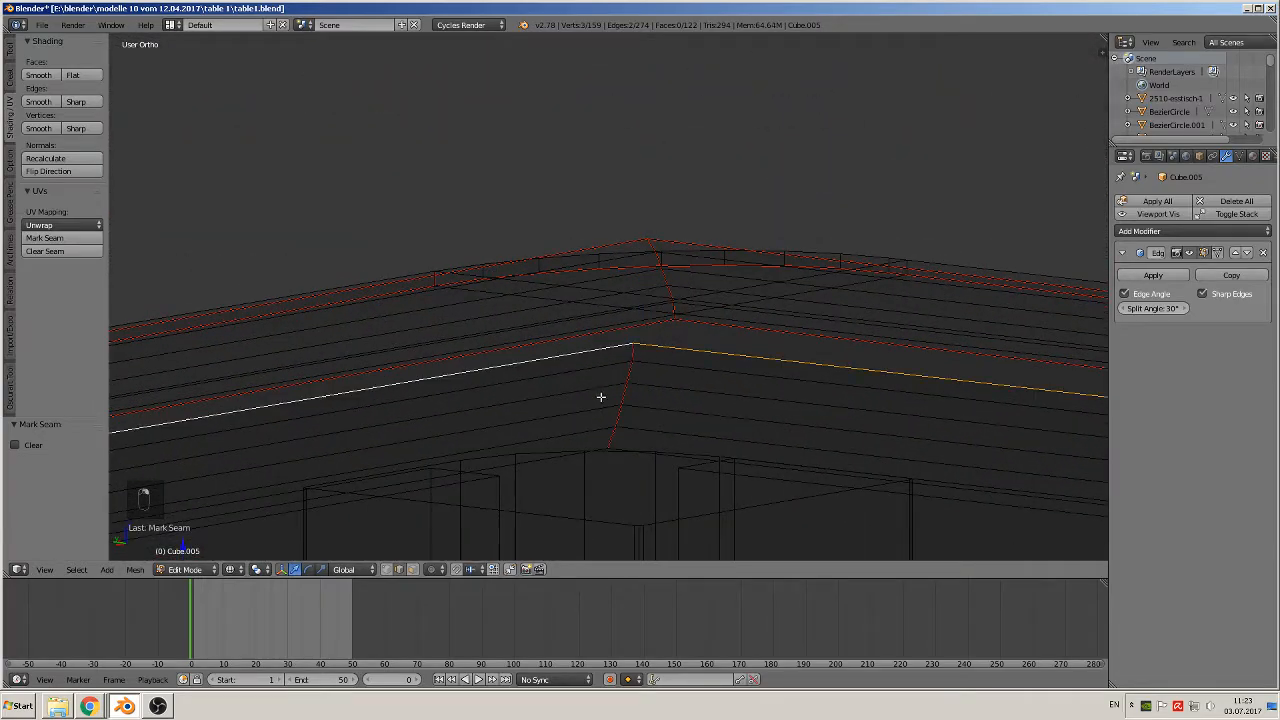
{"action": "mouse_move", "coordinate": [607, 443]}
{"action": "middle_mouse_down"}
{"action": "mouse_move", "coordinate": [654, 454]}
{"action": "mouse_move", "coordinate": [602, 458]}
{"action": "middle_mouse_up"}
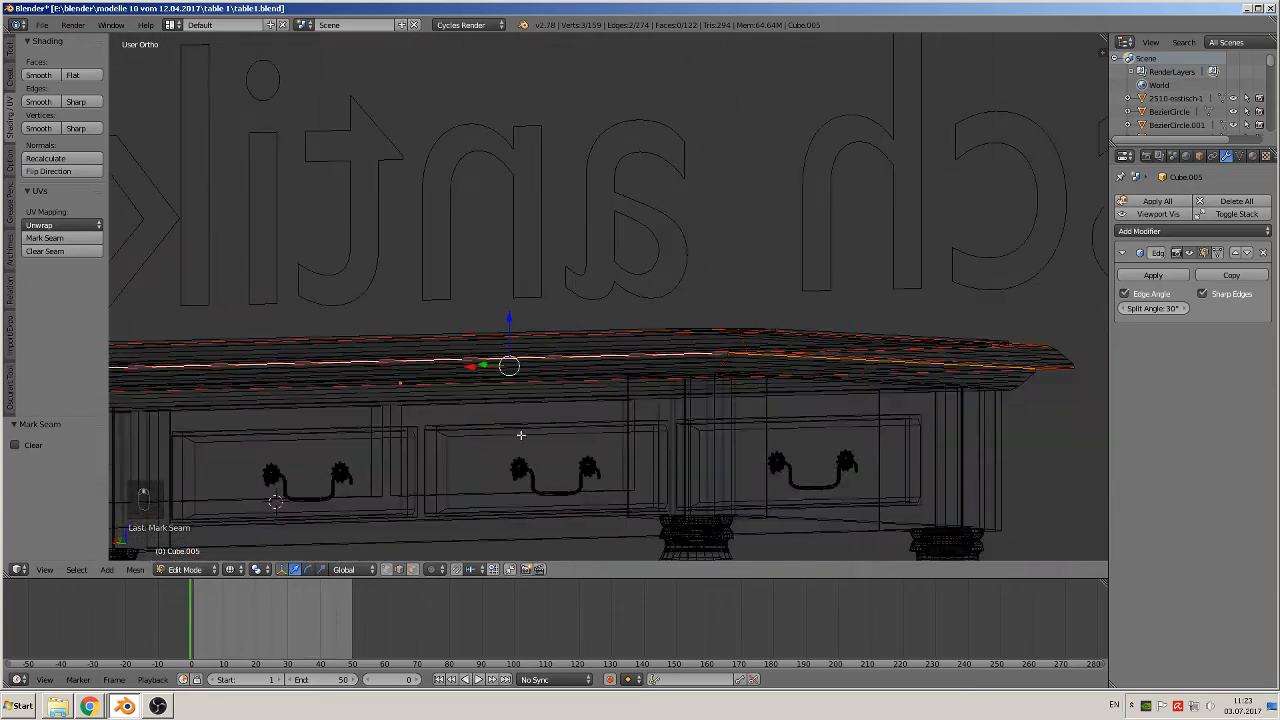
{"action": "middle_click_drag", "start_coordinate": [520, 434], "coordinate": [151, 248]}
{"action": "left_click", "coordinate": [10, 75]}
{"action": "mouse_move", "coordinate": [480, 200]}
{"action": "middle_mouse_down"}
{"action": "mouse_move", "coordinate": [688, 334]}
{"action": "mouse_move", "coordinate": [651, 286]}
{"action": "mouse_move", "coordinate": [632, 441]}
{"action": "middle_mouse_up"}
{"action": "scroll", "coordinate": [577, 349], "scroll_direction": "up", "scroll_amount": 6}
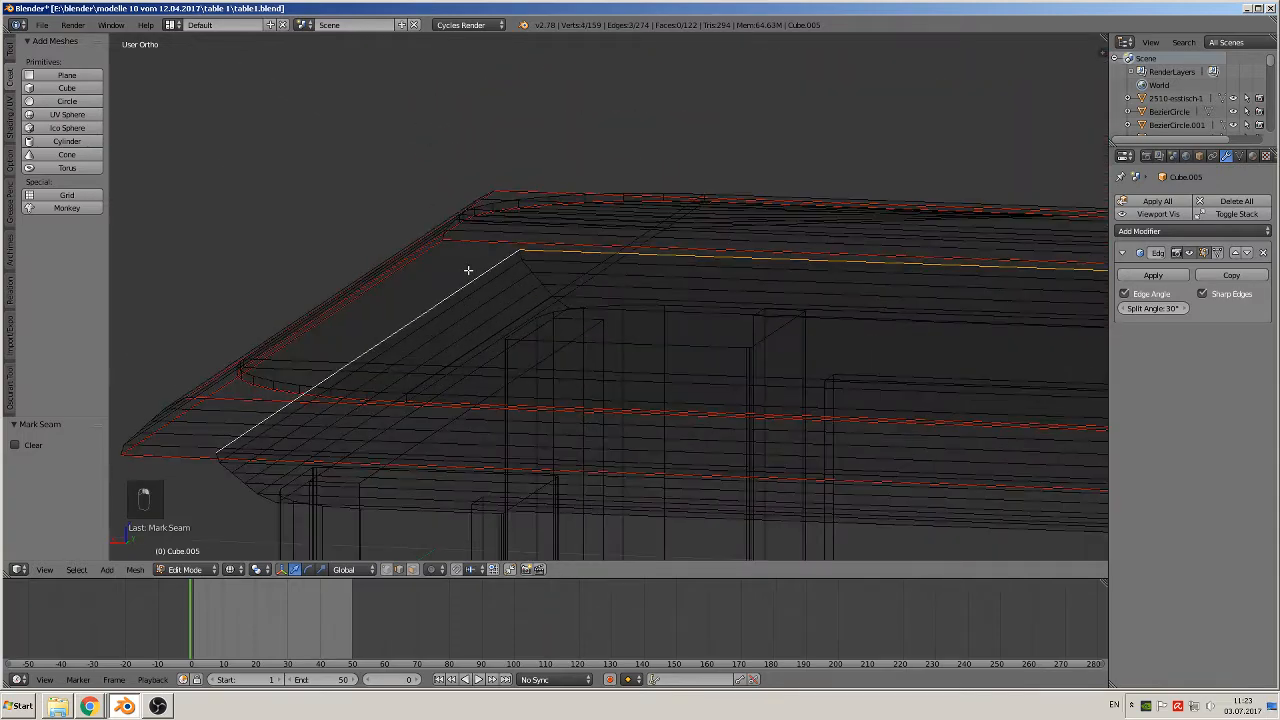
Add the last long side of the lower moulding's upper edge and mark the loop as a seam.
{"action": "middle_click_drag", "start_coordinate": [469, 269], "coordinate": [223, 305]}
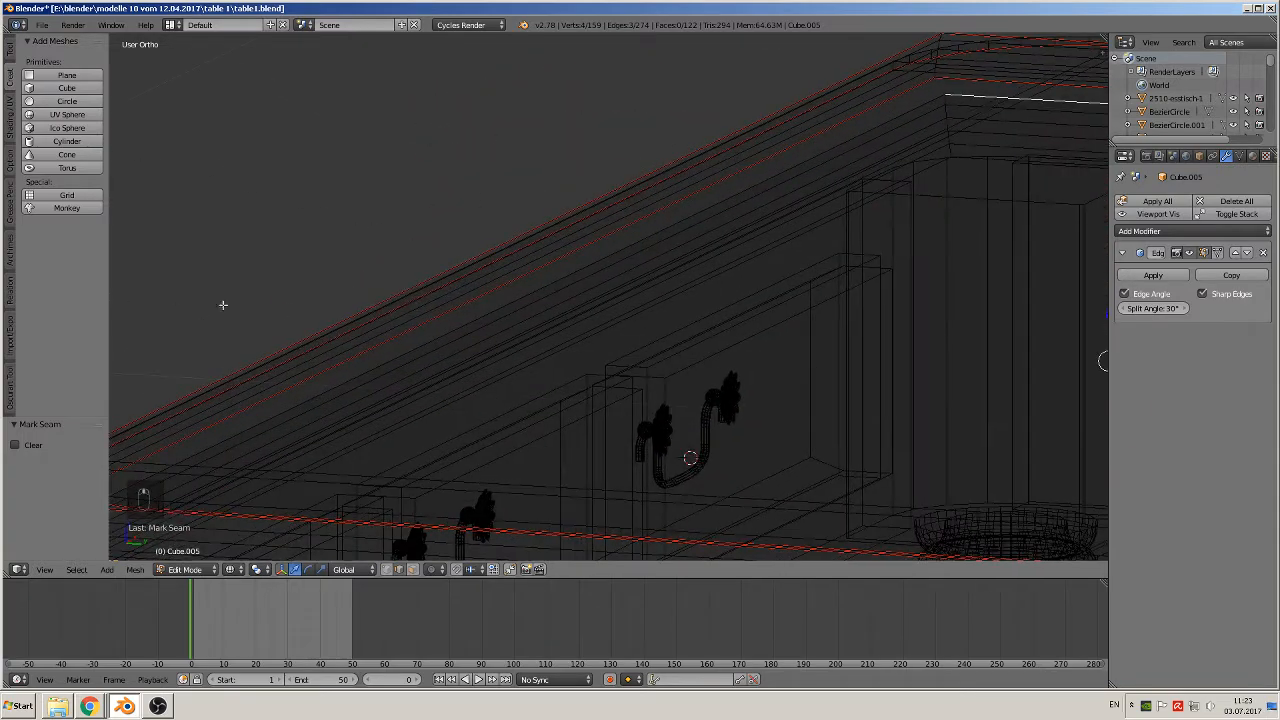
{"action": "right_click", "coordinate": [893, 124]}
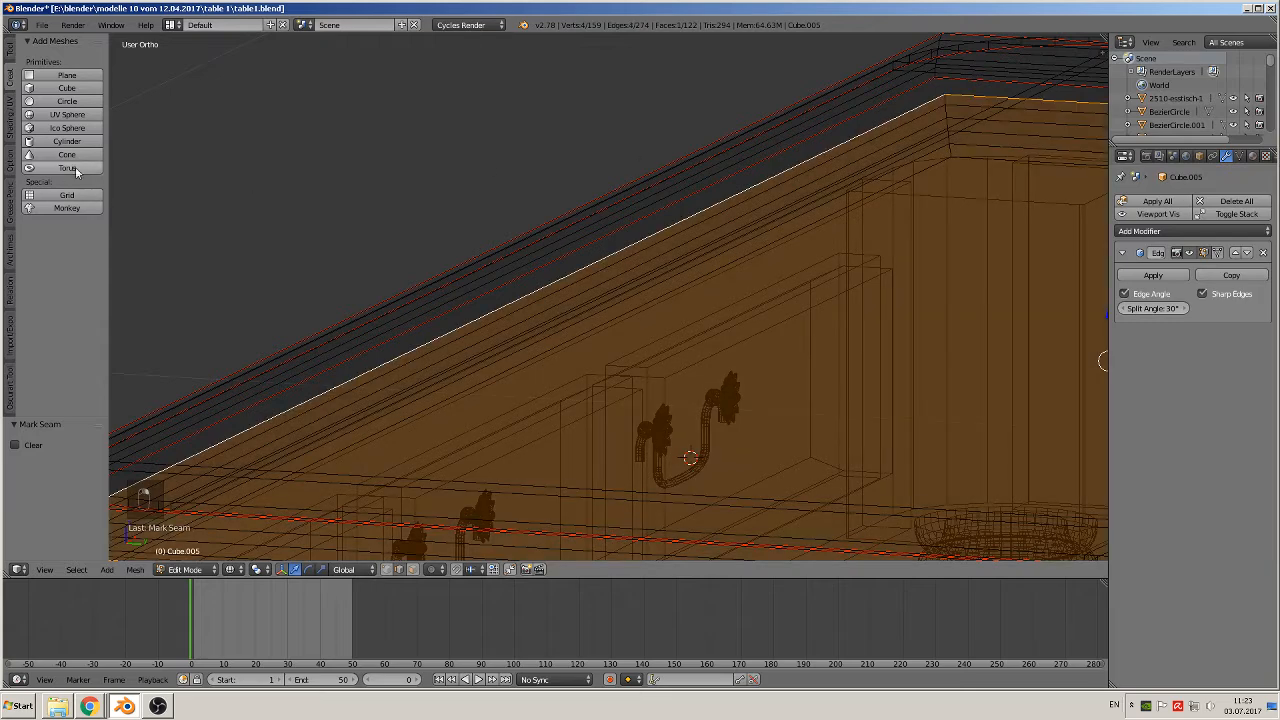
{"action": "left_click", "coordinate": [11, 120]}
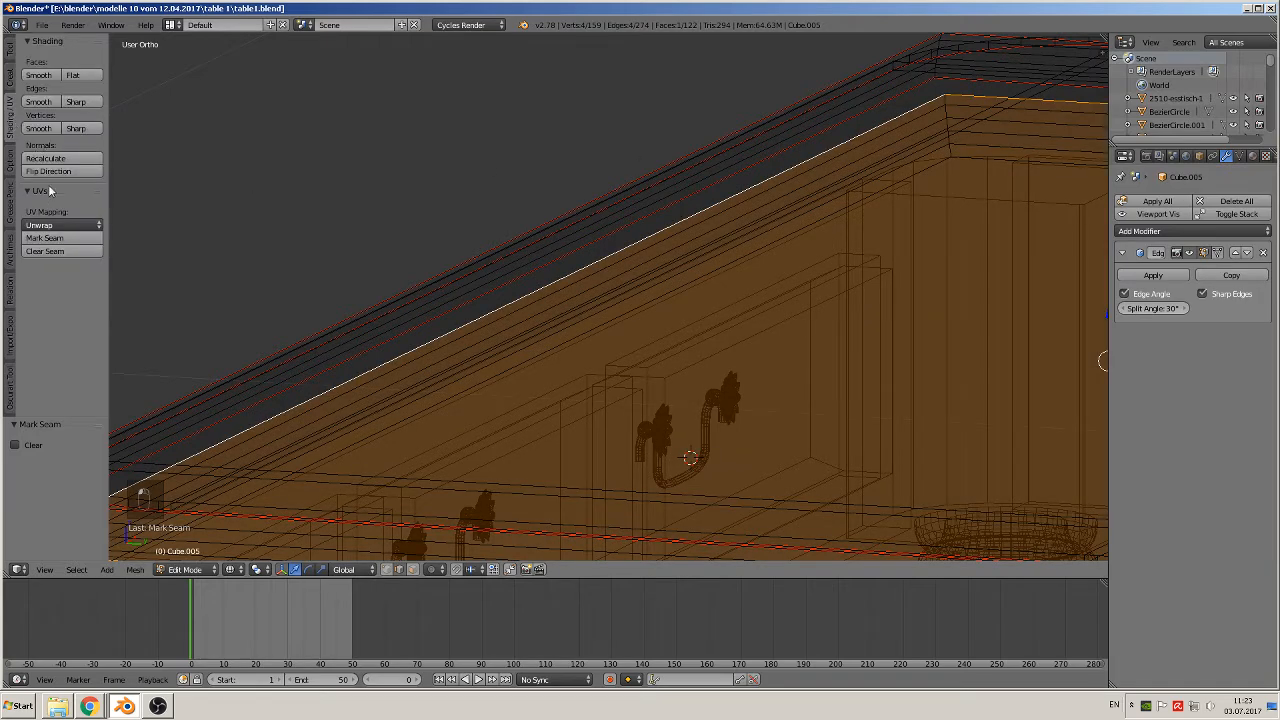
Select three adjoining sides of the lower moulding's bottom edge, where it meets the table frame.
{"action": "middle_click_drag", "start_coordinate": [789, 170], "coordinate": [551, 352]}
{"action": "key", "text": "Tab"}
{"action": "key", "text": "Tab"}
{"action": "right_click", "coordinate": [486, 321]}
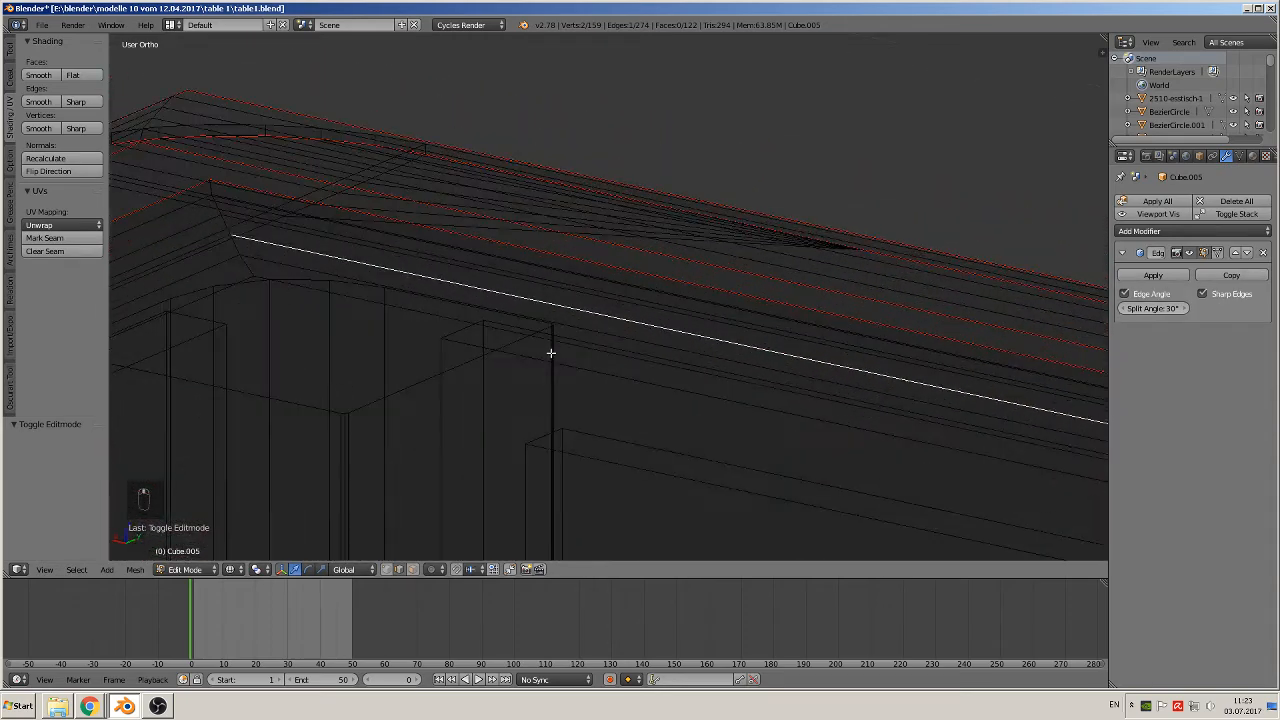
{"action": "right_click", "coordinate": [302, 290]}
{"action": "right_click", "coordinate": [224, 288], "text": "shift"}
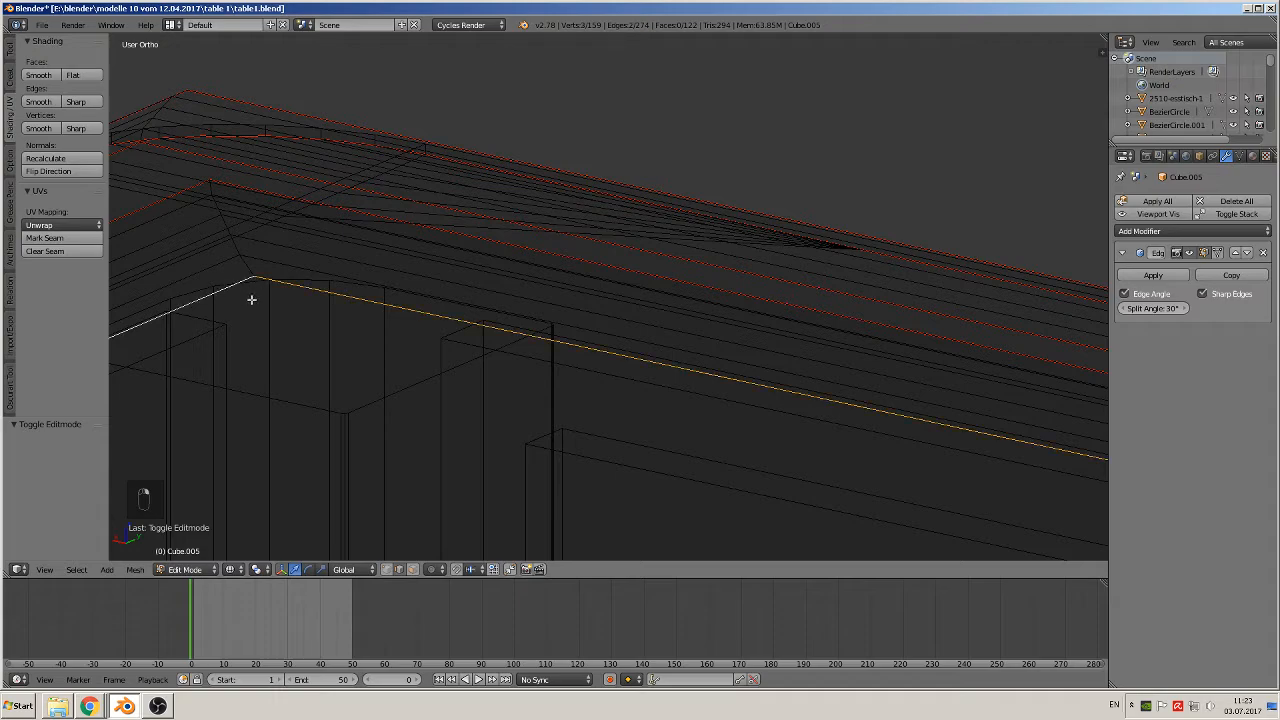
{"action": "middle_click_drag", "start_coordinate": [251, 291], "coordinate": [606, 320]}
{"action": "right_click", "coordinate": [507, 302], "text": "shift"}
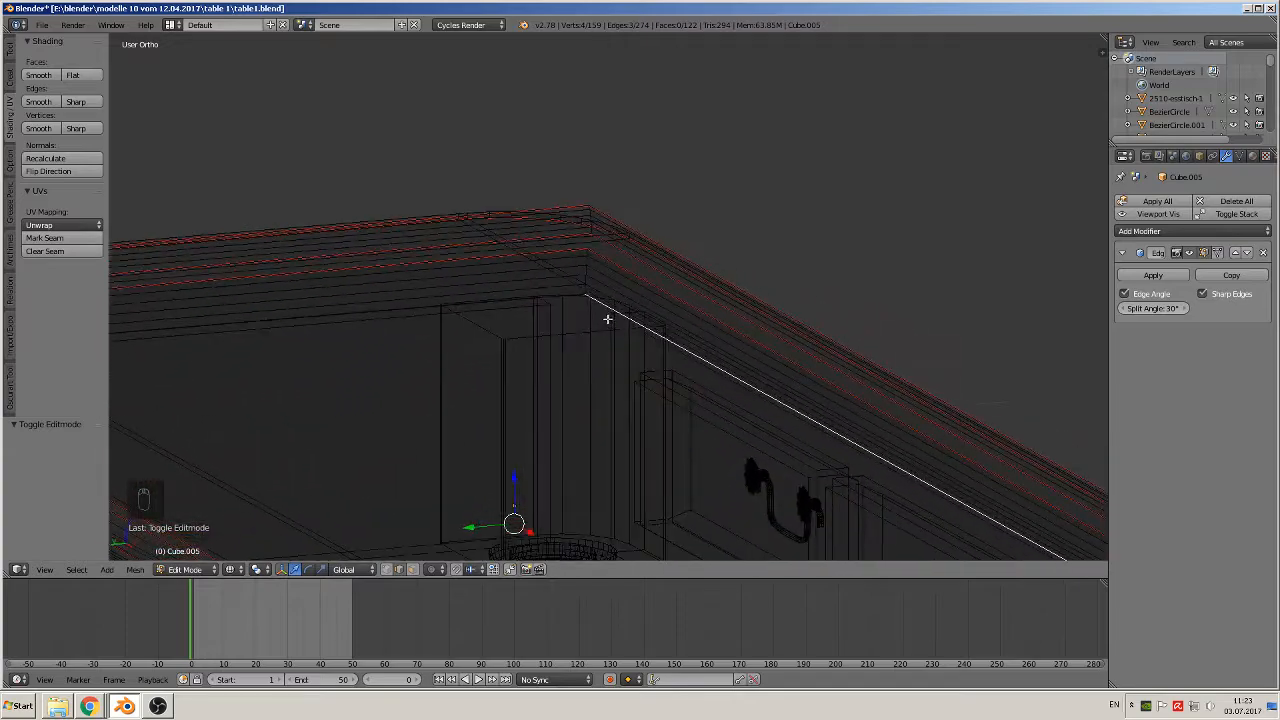
Add the remaining side, mark the lower moulding's bottom loop as a seam, and return to Object Mode.
{"action": "scroll", "coordinate": [571, 300], "scroll_direction": "up", "scroll_amount": 5}
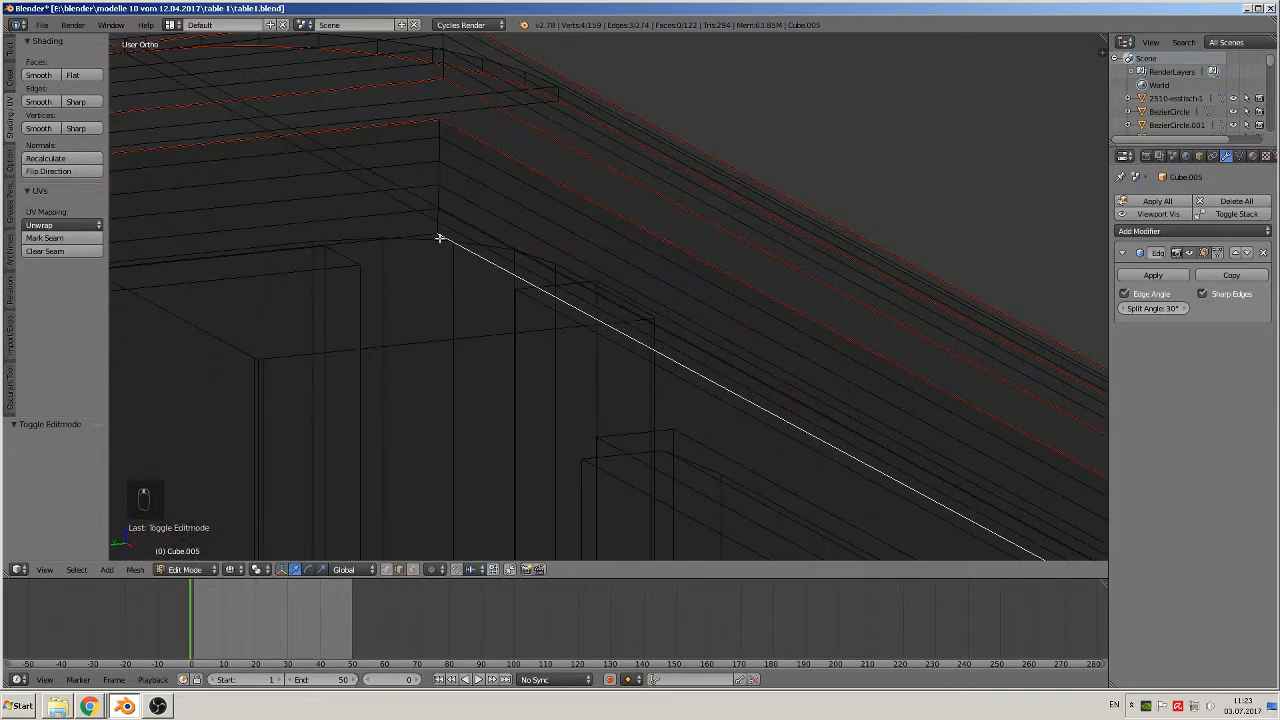
{"action": "right_click", "coordinate": [428, 236], "text": "shift"}
{"action": "scroll", "coordinate": [418, 282], "scroll_direction": "down", "scroll_amount": 6}
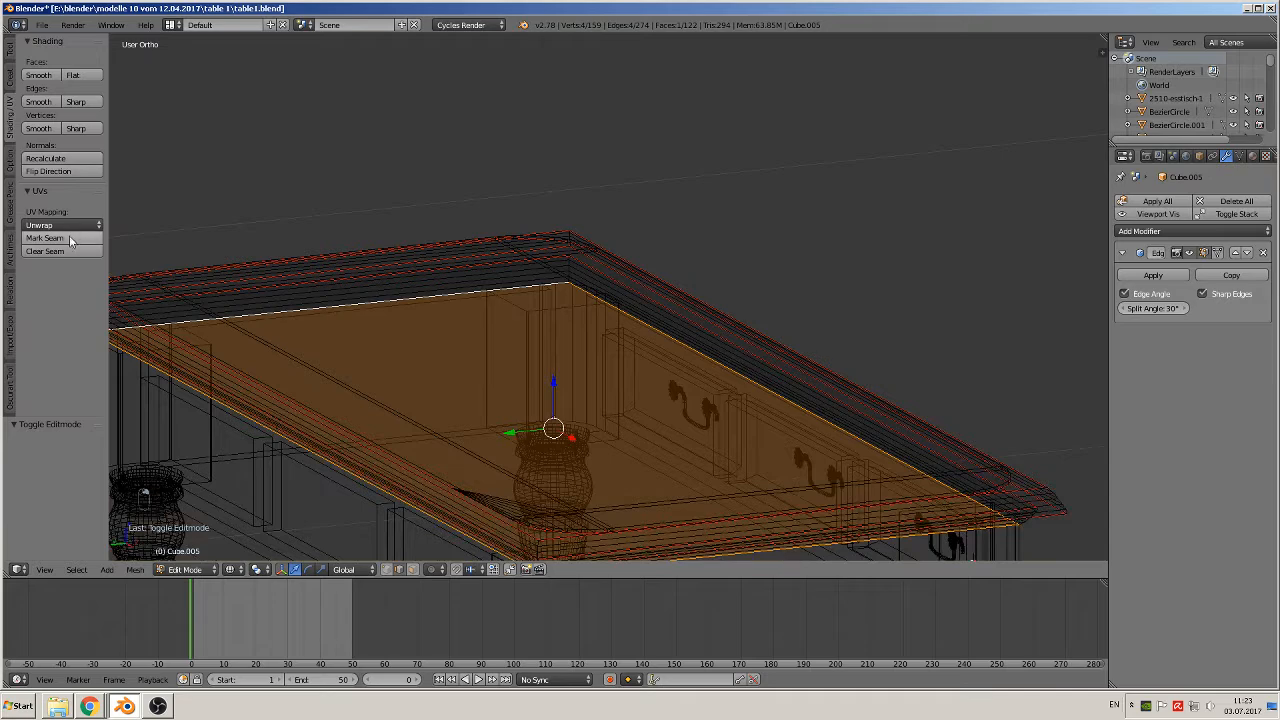
{"action": "left_click", "coordinate": [70, 240]}
{"action": "scroll", "coordinate": [493, 399], "scroll_direction": "down", "scroll_amount": 5}
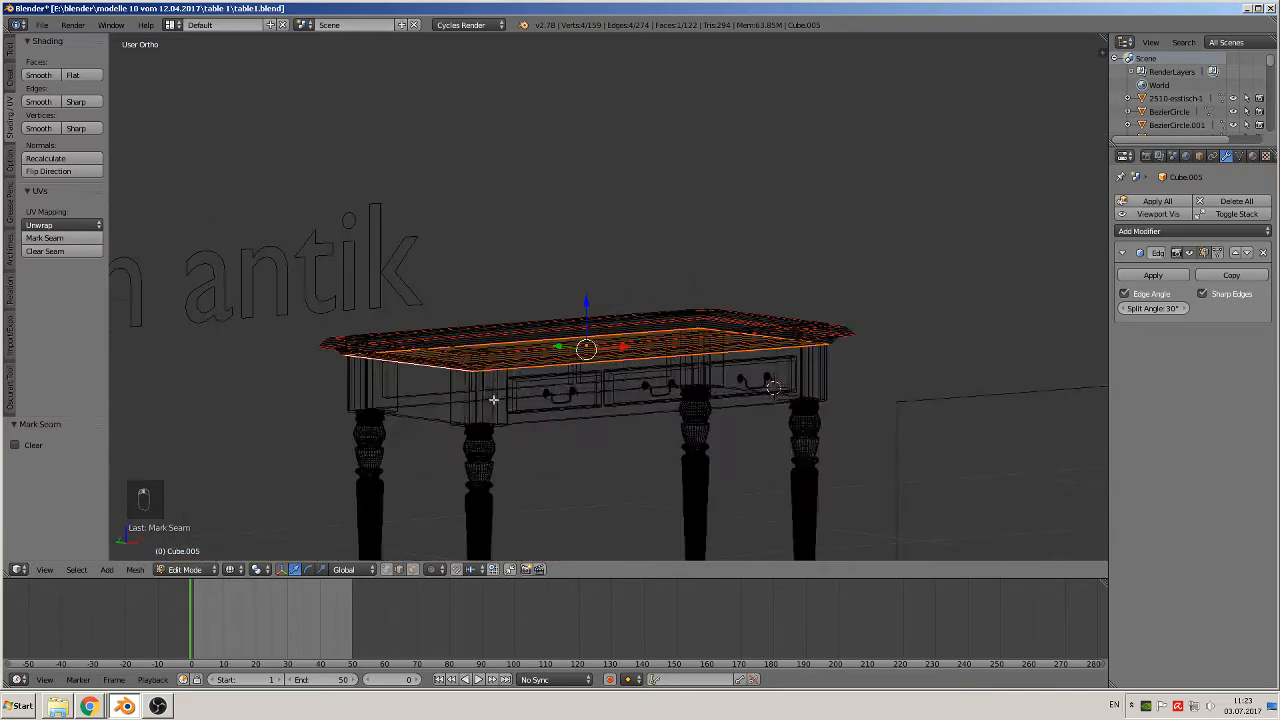
{"action": "key", "text": "Tab"}
Select the table's front frame piece containing the three drawer fronts.
{"action": "mouse_move", "coordinate": [545, 360]}
{"action": "middle_mouse_down"}
{"action": "mouse_move", "coordinate": [496, 408]}
{"action": "mouse_move", "coordinate": [540, 365]}
{"action": "middle_mouse_up"}
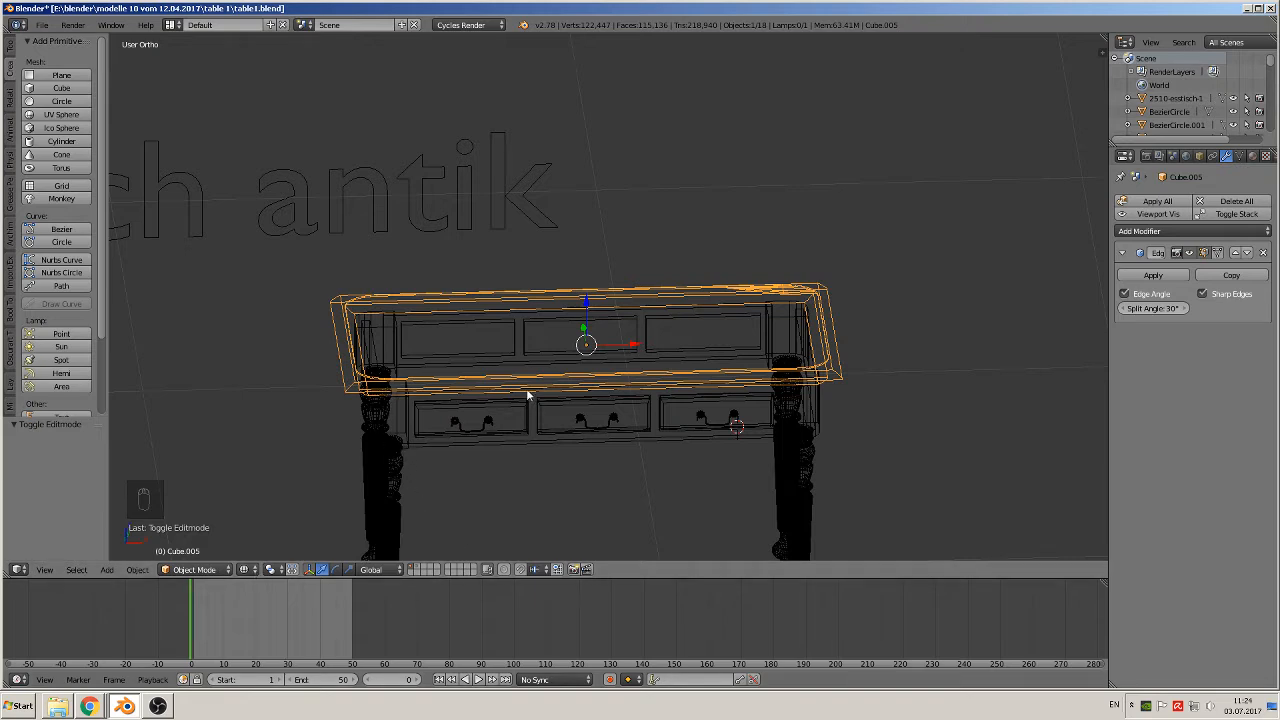
{"action": "scroll", "coordinate": [528, 397], "scroll_direction": "up", "scroll_amount": 1}
{"action": "middle_click_drag", "start_coordinate": [520, 387], "coordinate": [632, 172], "text": "shift"}
{"action": "scroll", "coordinate": [601, 196], "scroll_direction": "up", "scroll_amount": 2}
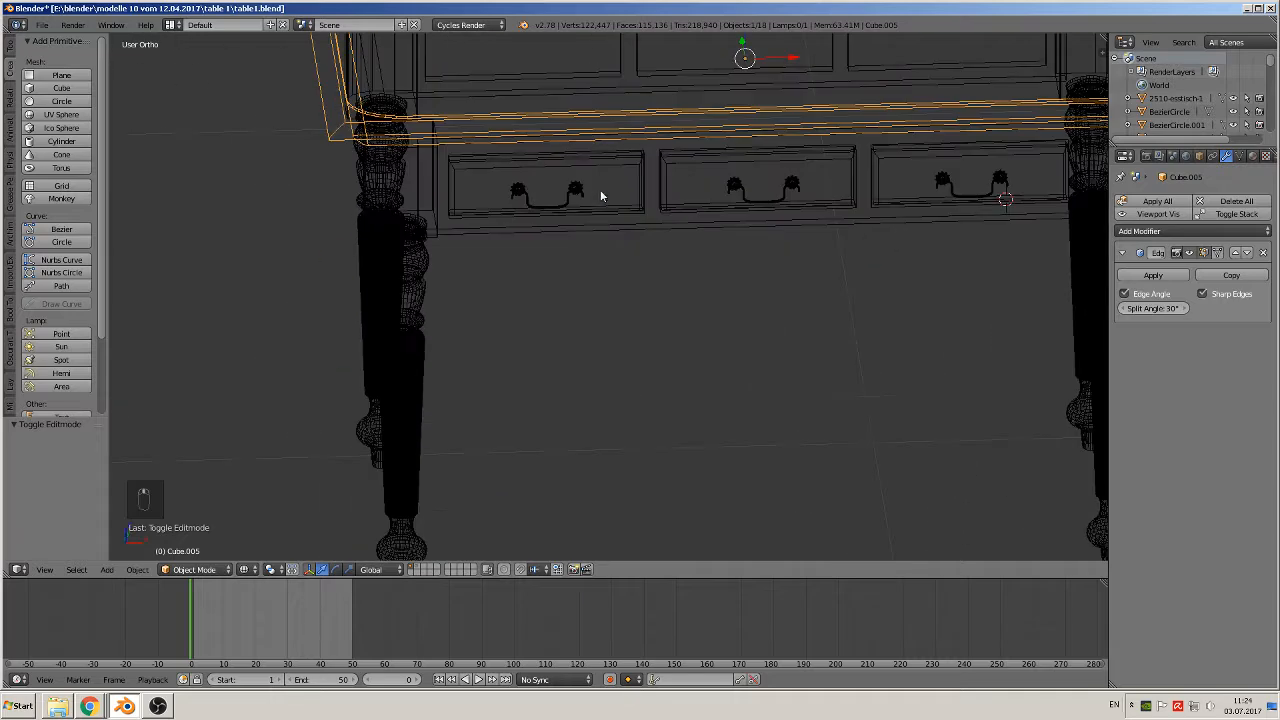
{"action": "key", "text": "Tab"}
{"action": "key", "text": "Tab"}
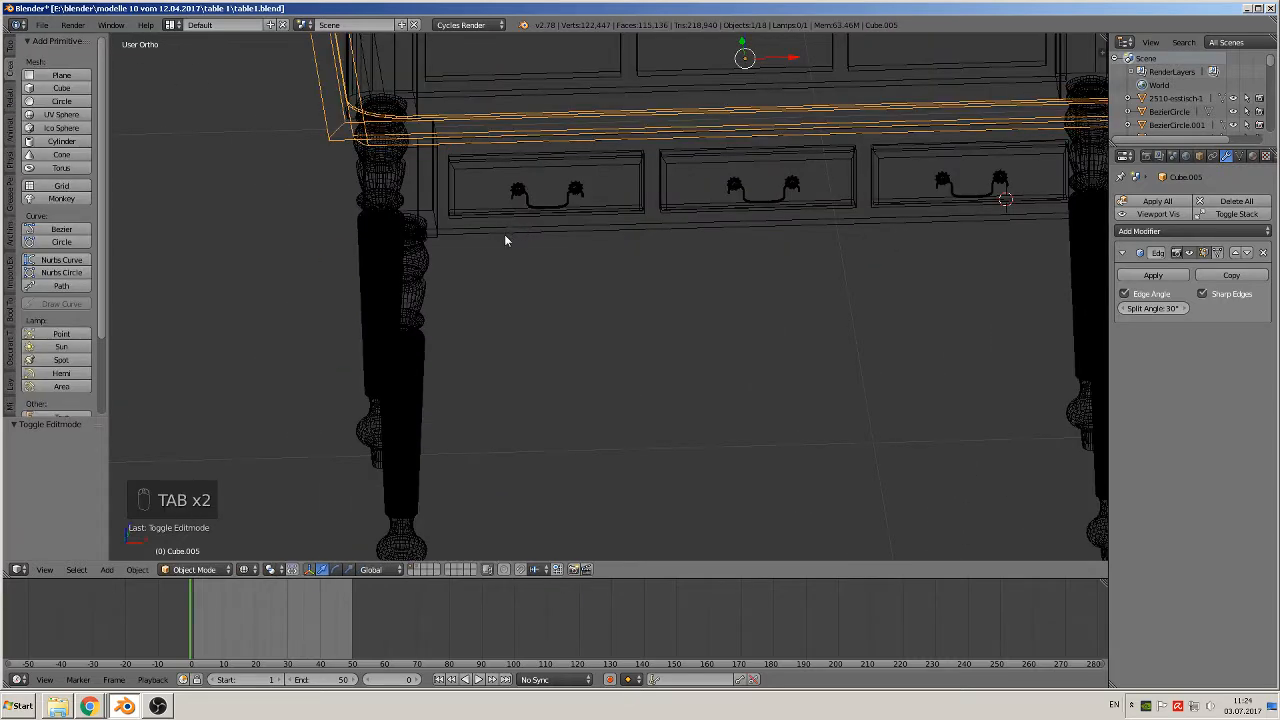
{"action": "right_click", "coordinate": [504, 234]}
{"action": "middle_click_drag", "start_coordinate": [504, 234], "coordinate": [603, 306]}
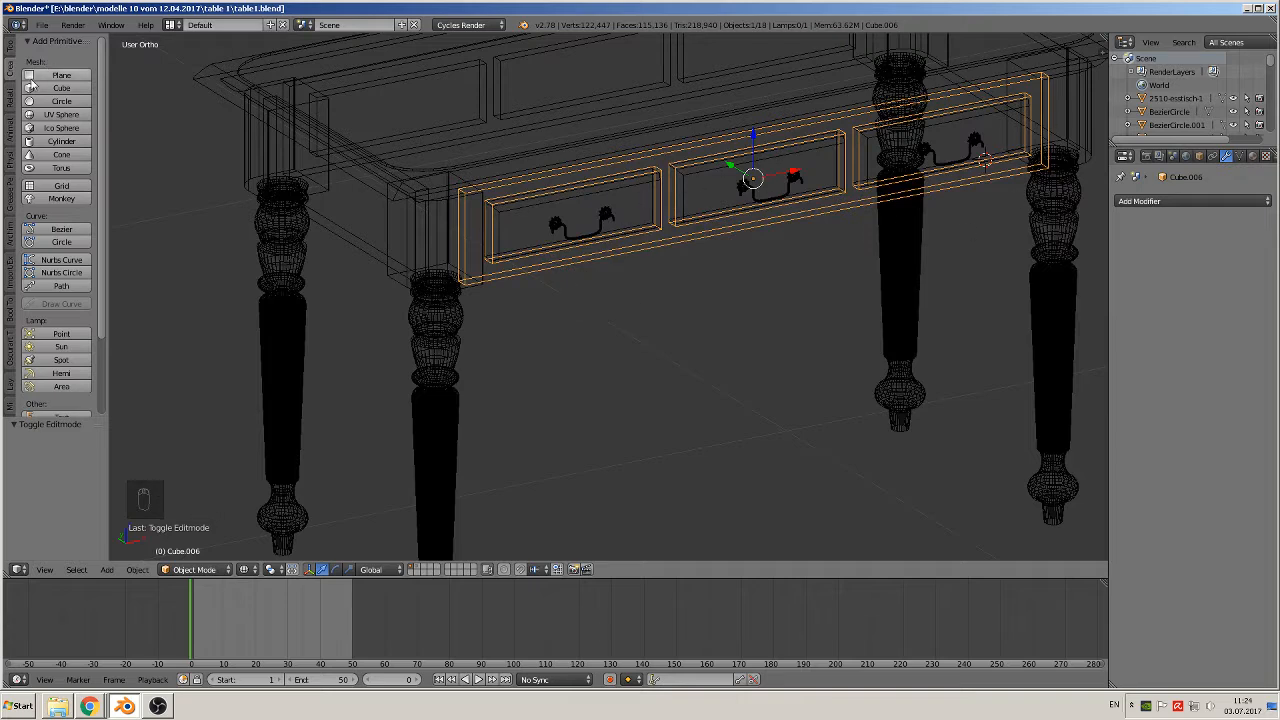
Enter Edit Mode on the front drawer frame, select all of its edges and mark them as seams.
{"action": "key", "text": "Tab"}
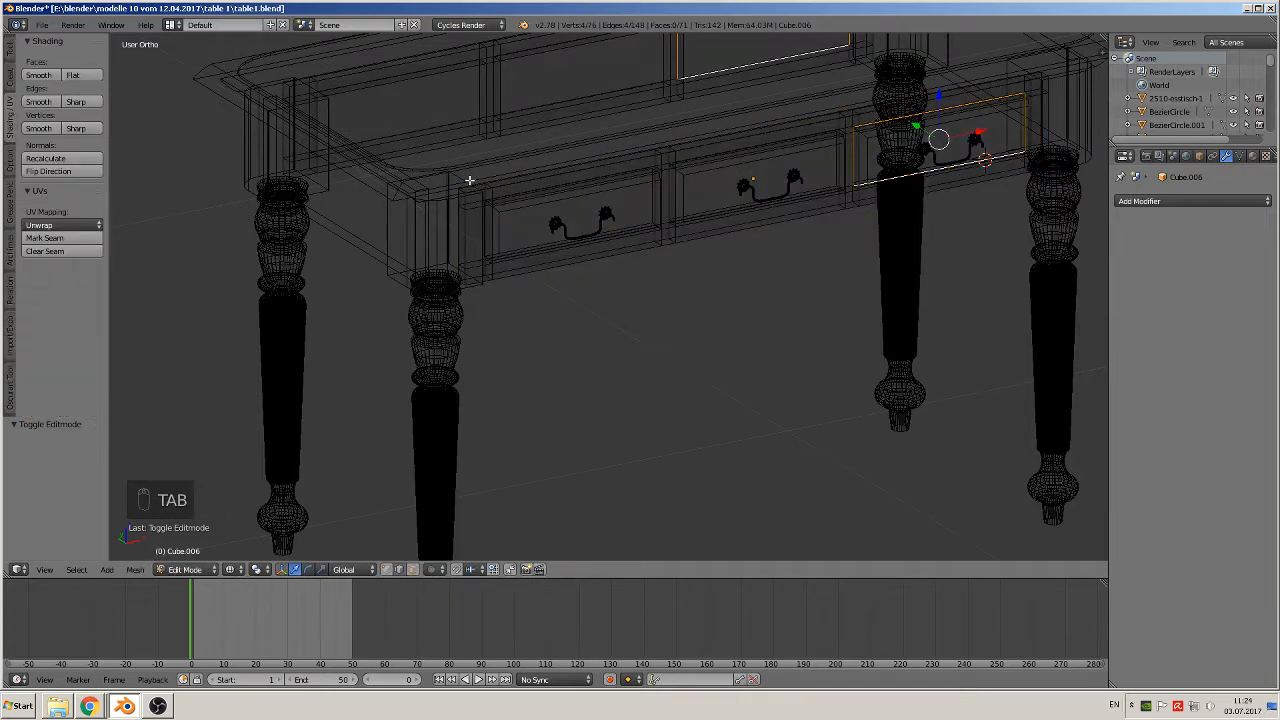
{"action": "key", "text": "a"}
{"action": "key", "text": "a"}
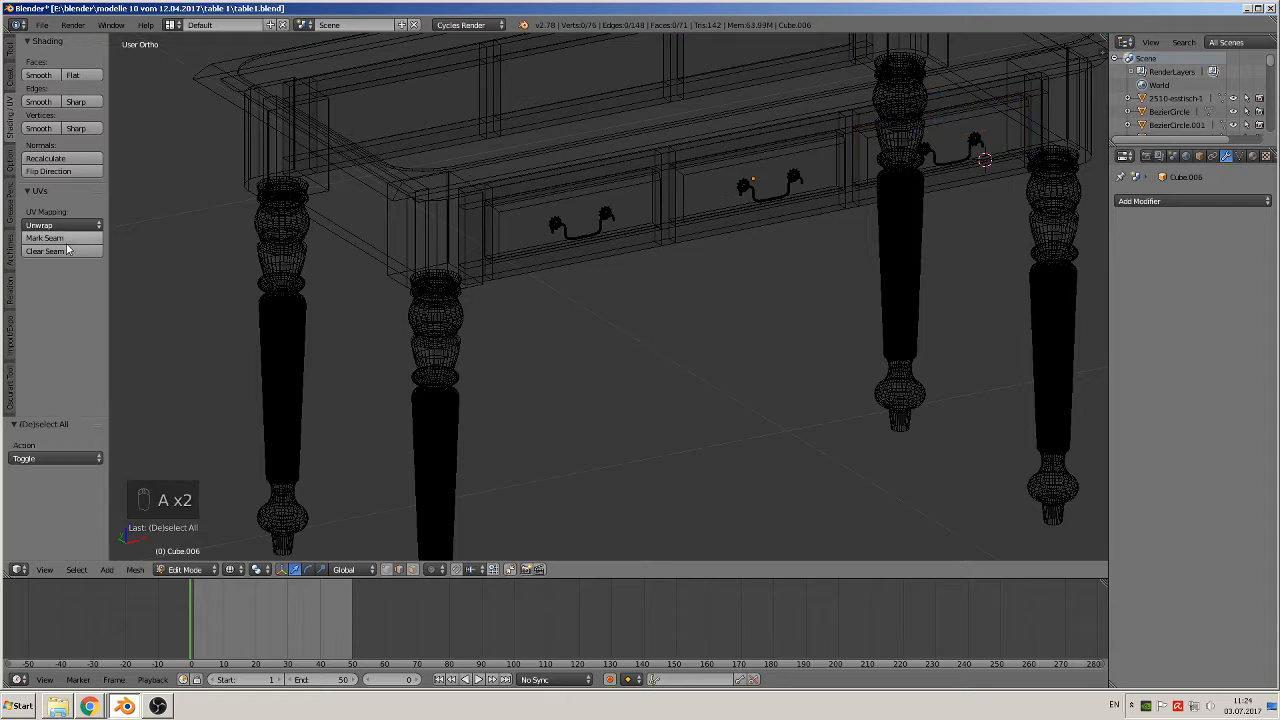
{"action": "key", "text": "a"}
{"action": "key", "text": "a"}
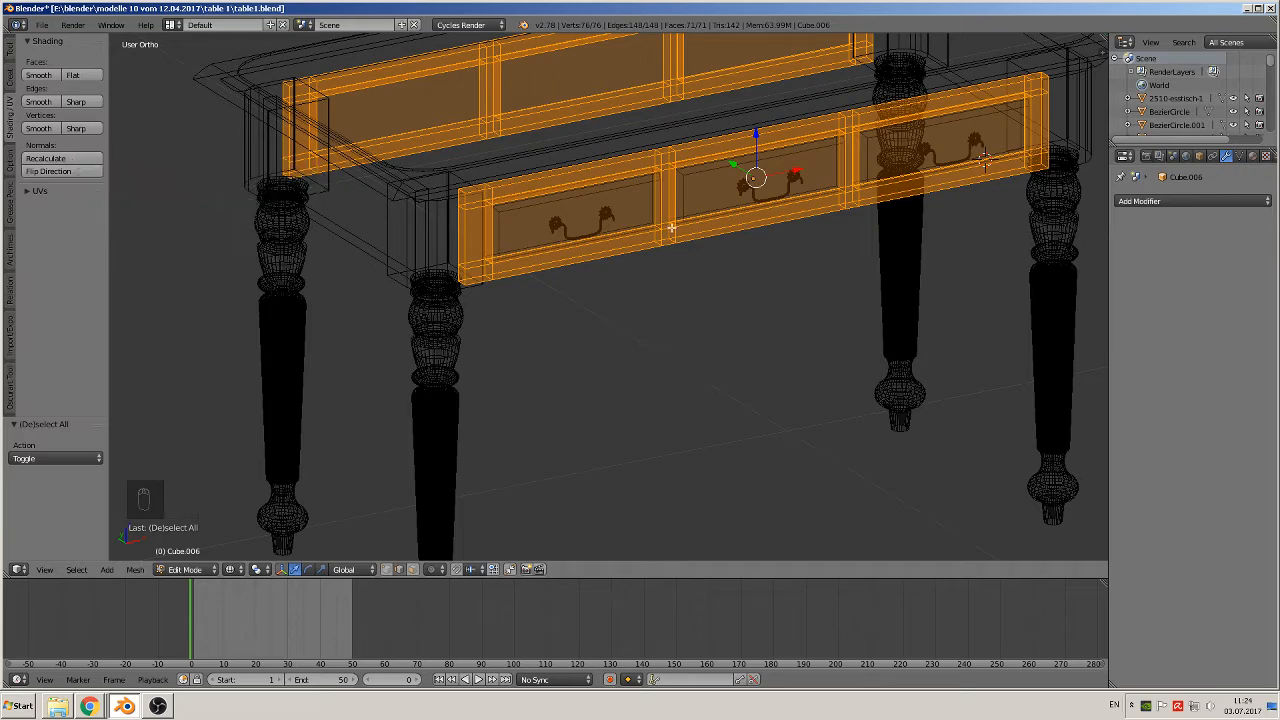
{"action": "scroll", "coordinate": [609, 297], "scroll_direction": "up", "scroll_amount": 1}
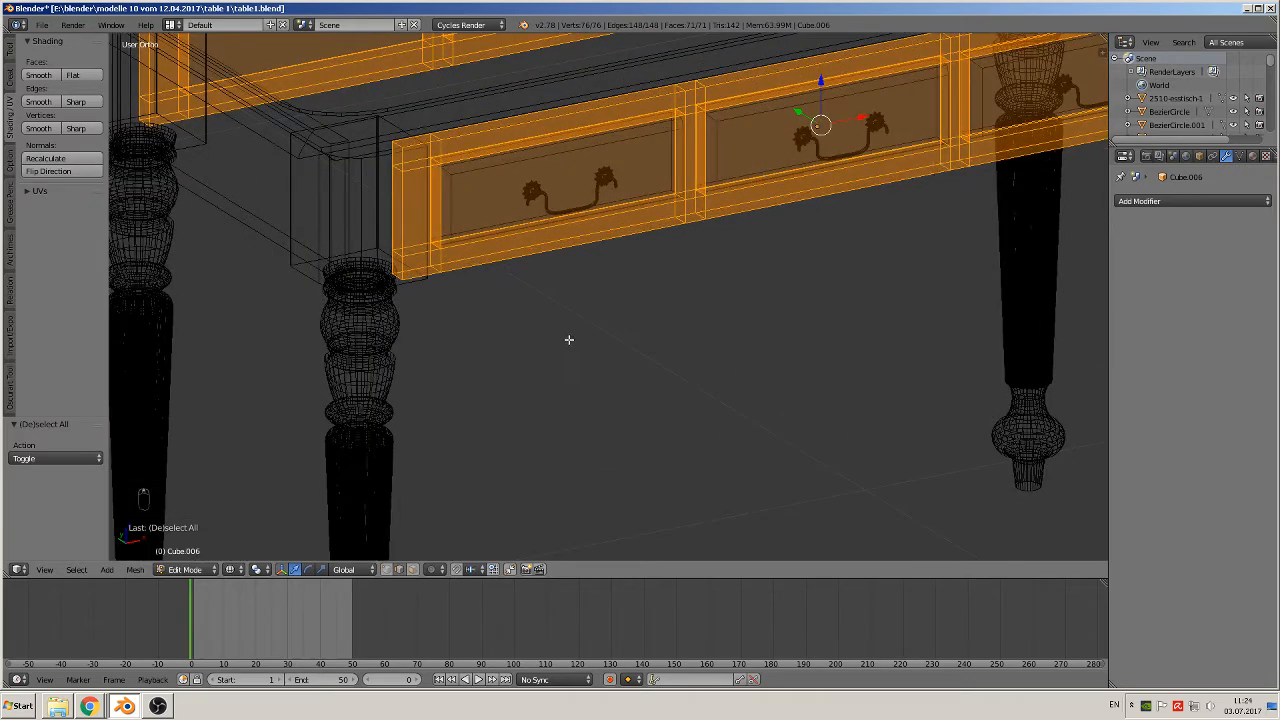
{"action": "scroll", "coordinate": [600, 400], "scroll_direction": "up", "scroll_amount": 2}
{"action": "scroll", "coordinate": [620, 465], "scroll_direction": "up", "scroll_amount": 2}
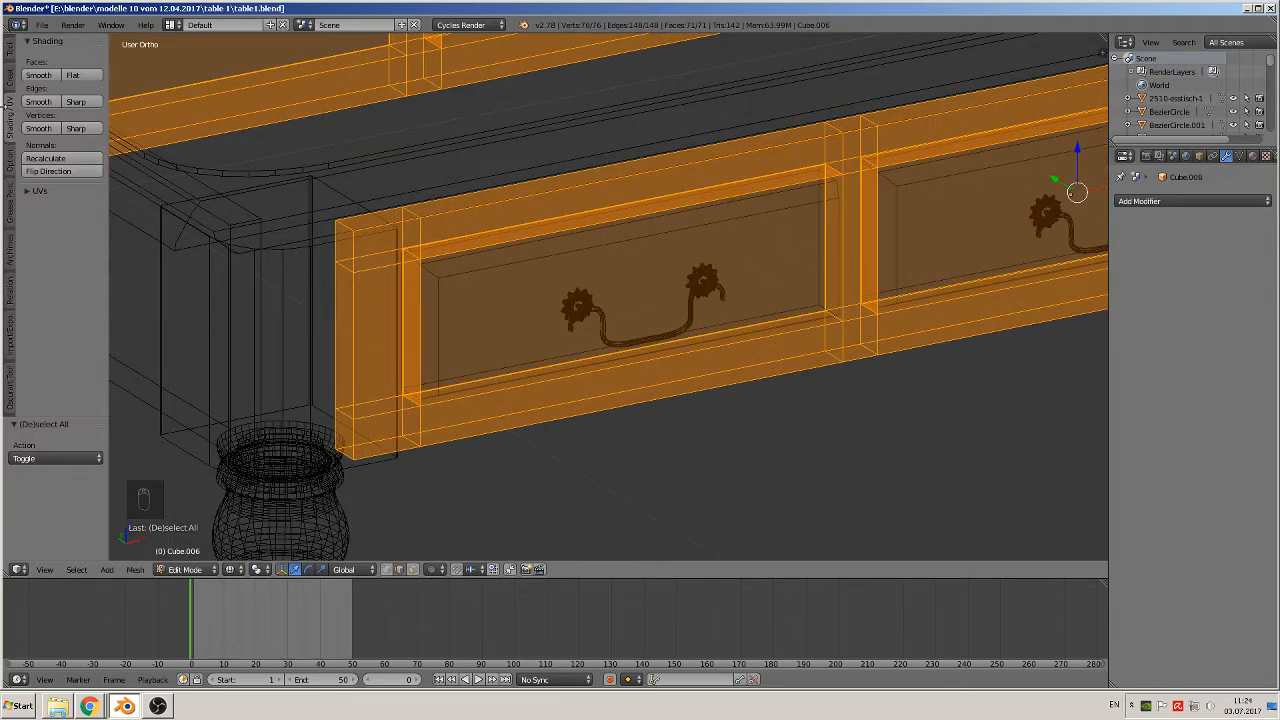
{"action": "key", "text": "Tab"}
{"action": "key", "text": "Tab"}
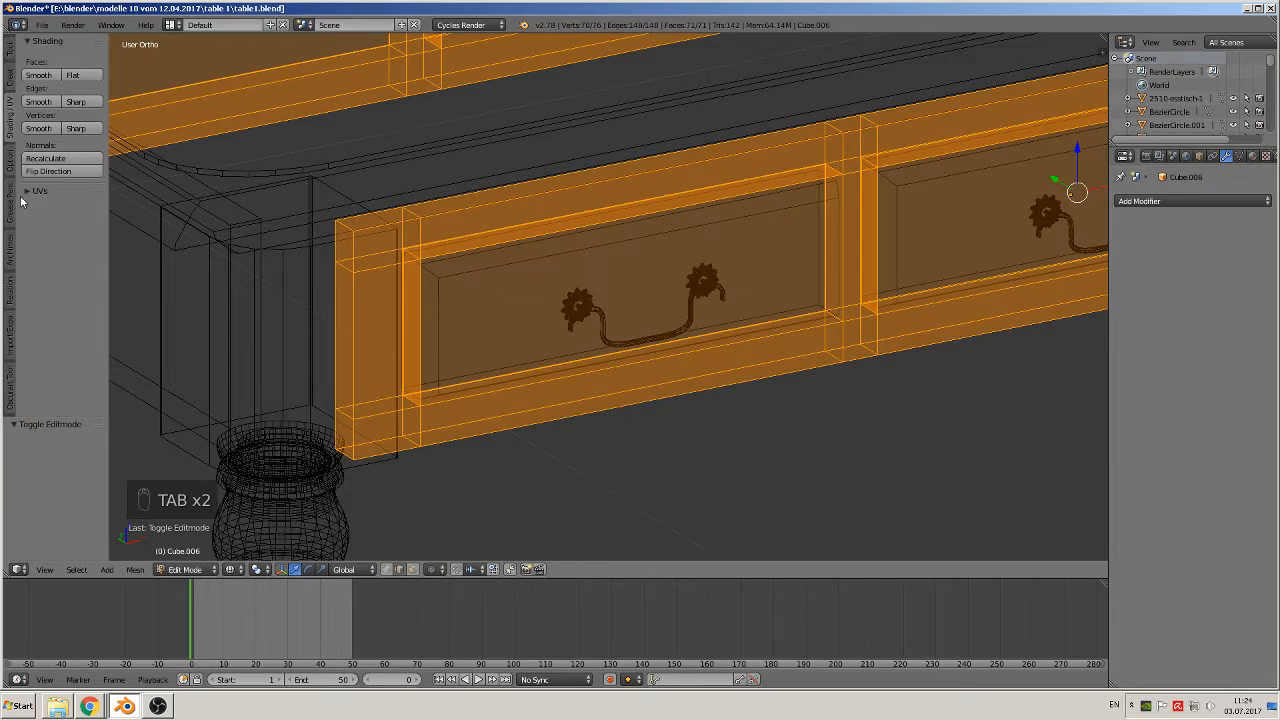
{"action": "left_click", "coordinate": [38, 190]}
{"action": "left_click", "coordinate": [50, 238]}
Clear the seams from the front and rear vertical edges crossing the top rail at the first drawer's outer corner.
{"action": "scroll", "coordinate": [417, 291], "scroll_direction": "up", "scroll_amount": 2}
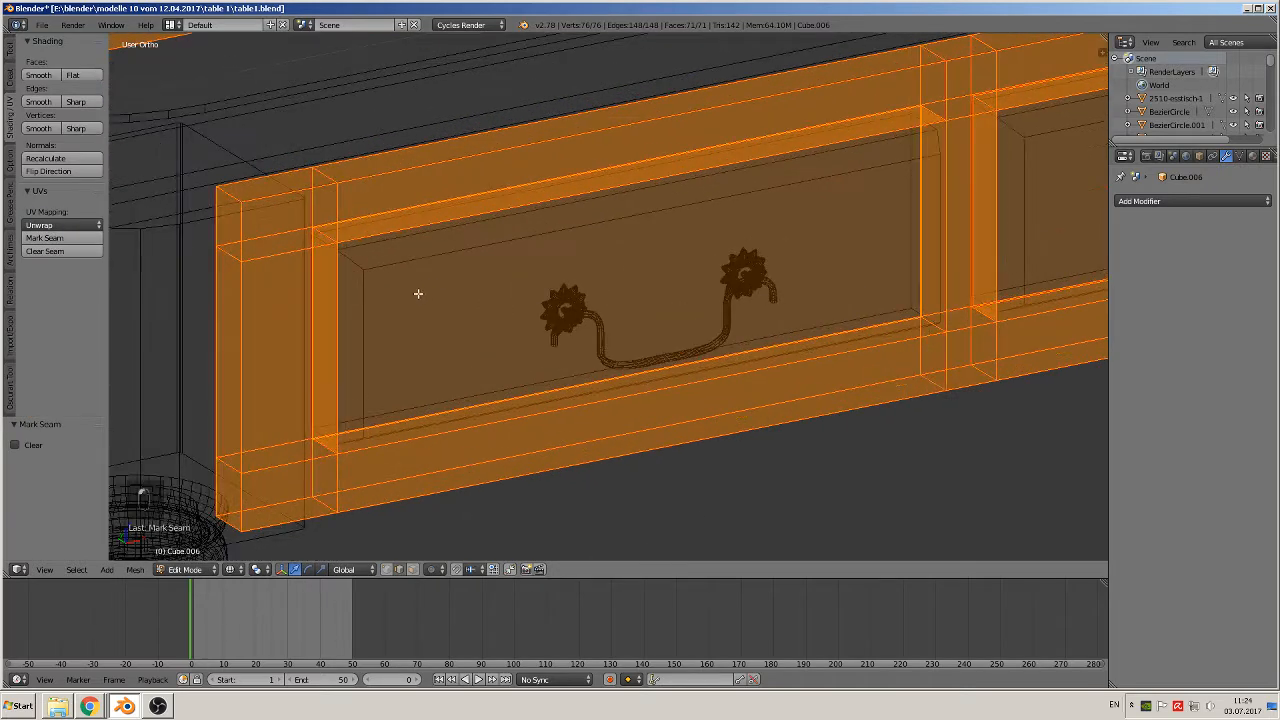
{"action": "middle_click_drag", "start_coordinate": [418, 293], "coordinate": [527, 445], "text": "shift"}
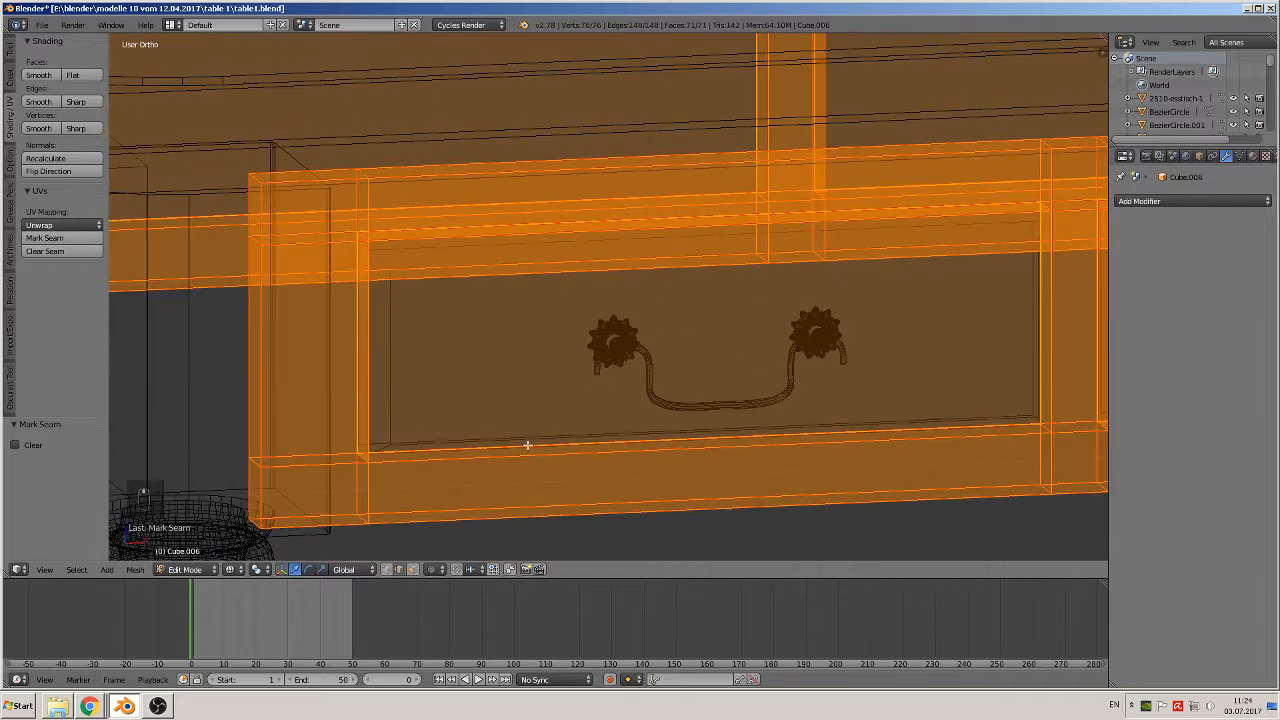
{"action": "scroll", "coordinate": [390, 283], "scroll_direction": "up", "scroll_amount": 1}
{"action": "key", "text": "Tab"}
{"action": "key", "text": "Tab"}
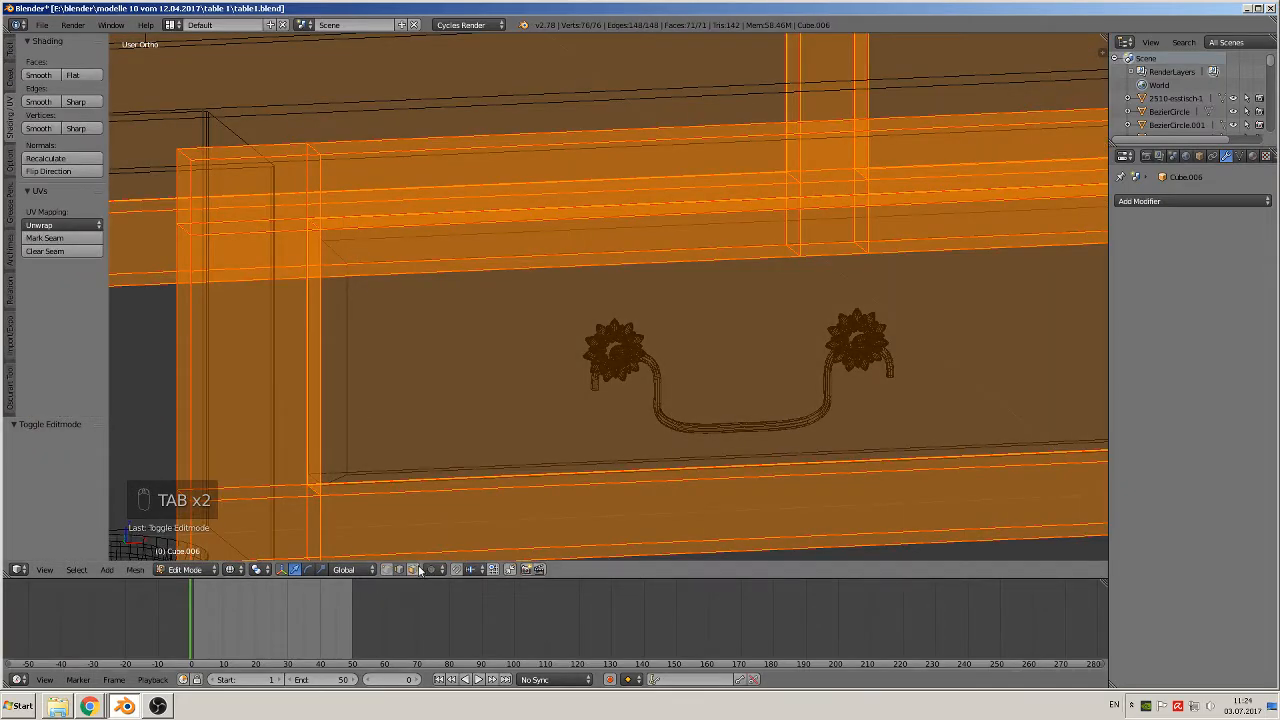
{"action": "right_click", "coordinate": [321, 214]}
{"action": "middle_click_drag", "start_coordinate": [362, 236], "coordinate": [369, 261]}
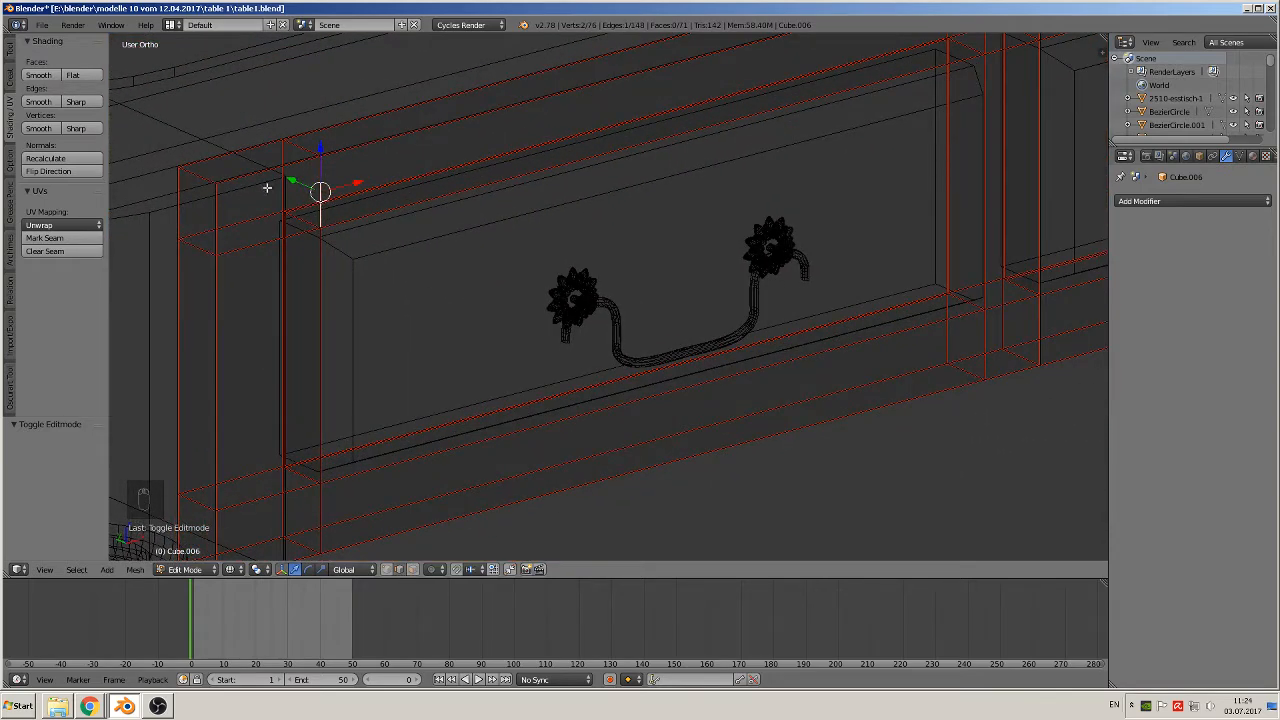
{"action": "right_click", "coordinate": [285, 152], "text": "shift"}
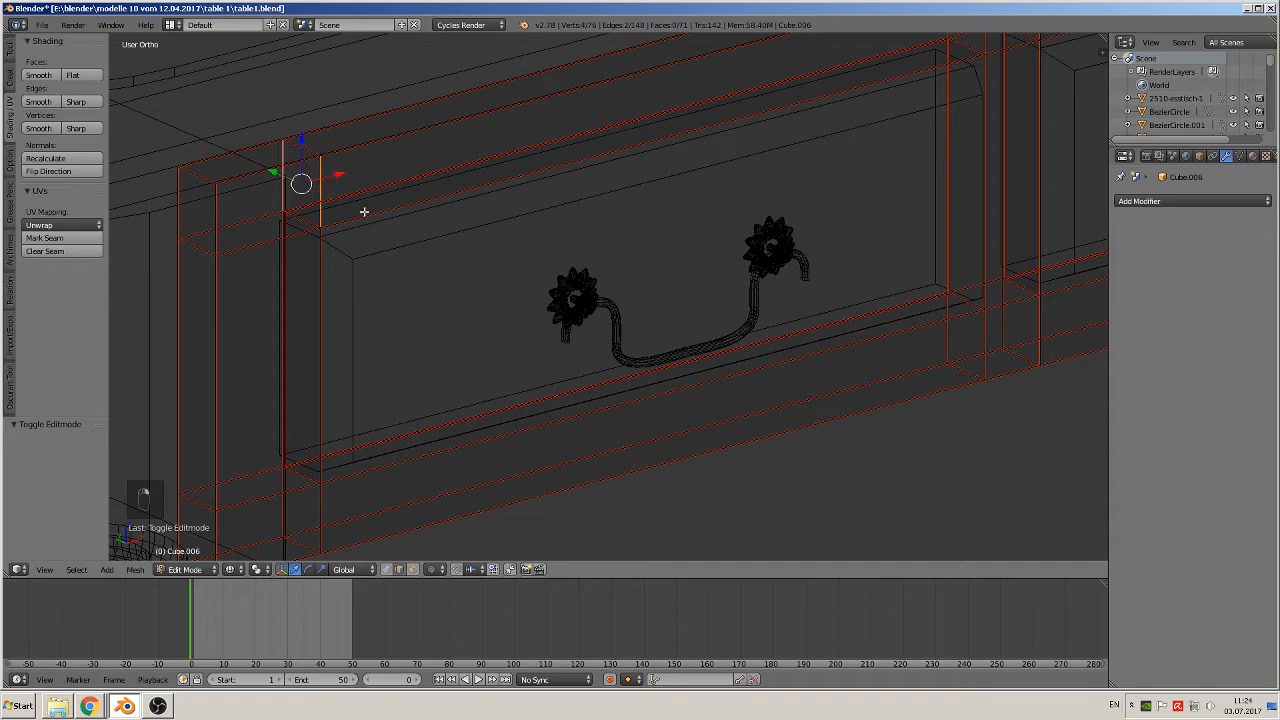
{"action": "left_click", "coordinate": [45, 251]}
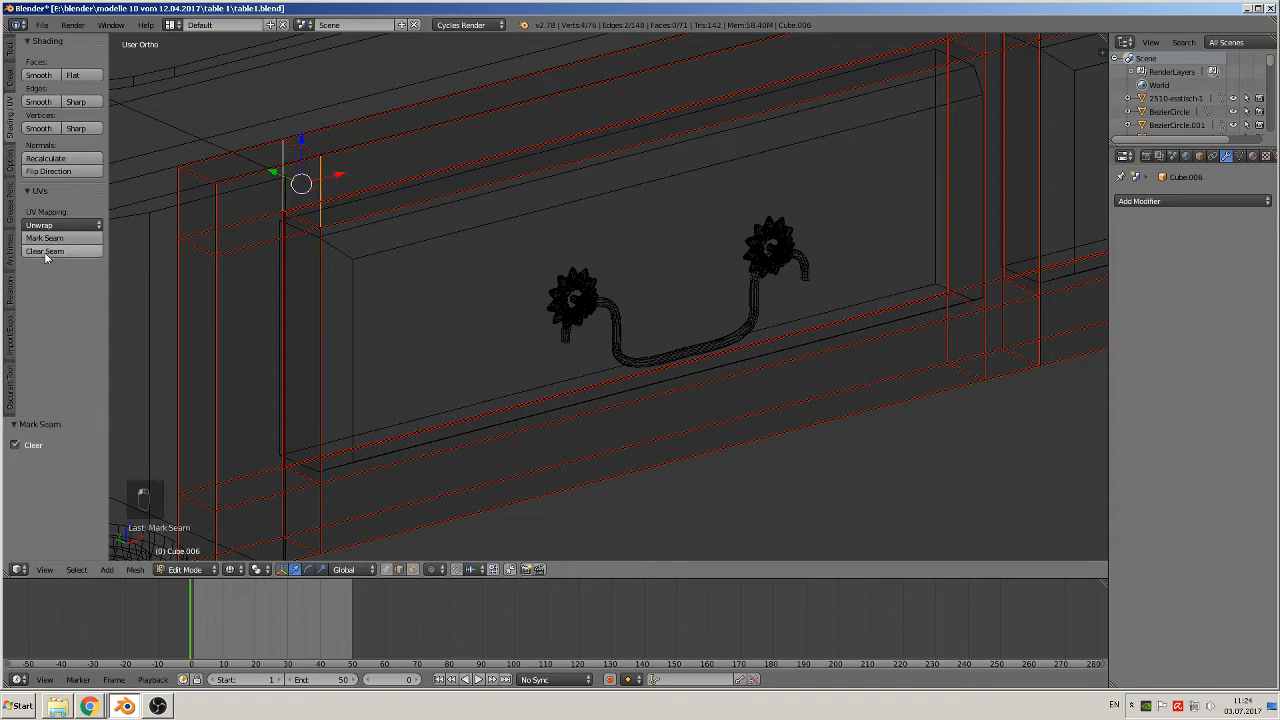
{"action": "key", "text": "a"}
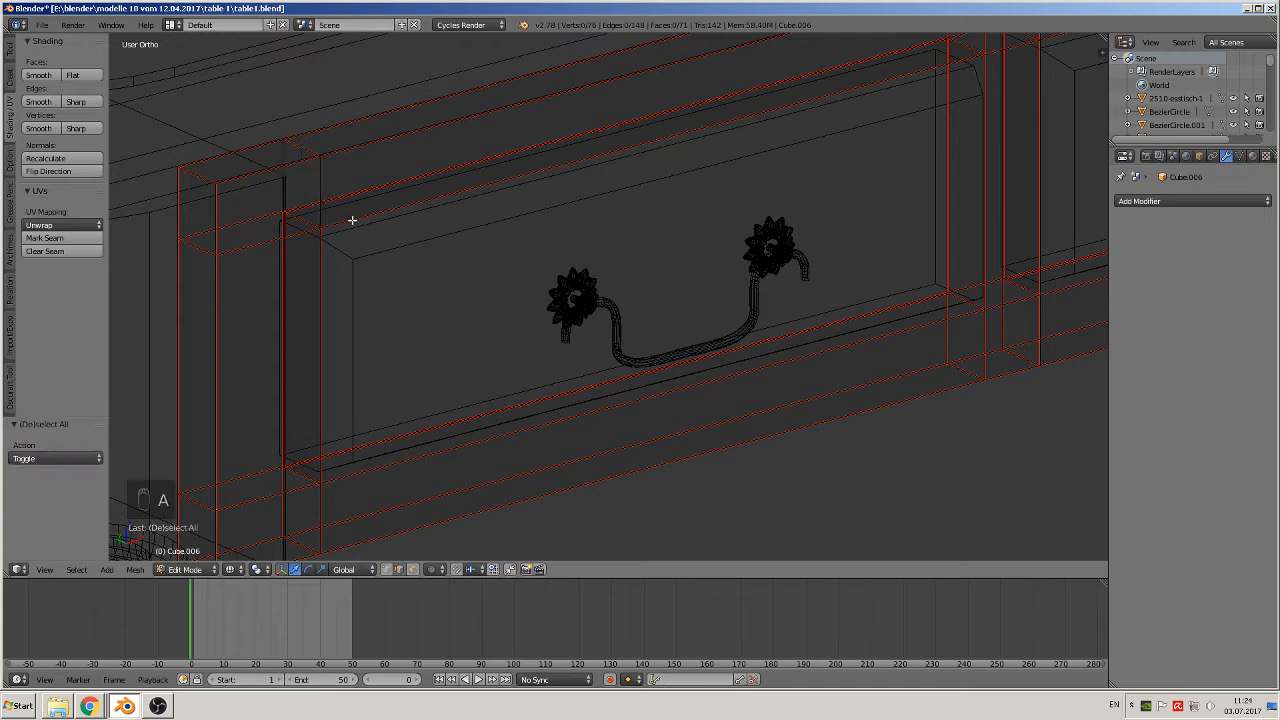
Clear the seams from the short depth edges at the first drawer's outer corner and the frame's outer end.
{"action": "right_click", "coordinate": [304, 144]}
{"action": "left_click", "coordinate": [68, 250]}
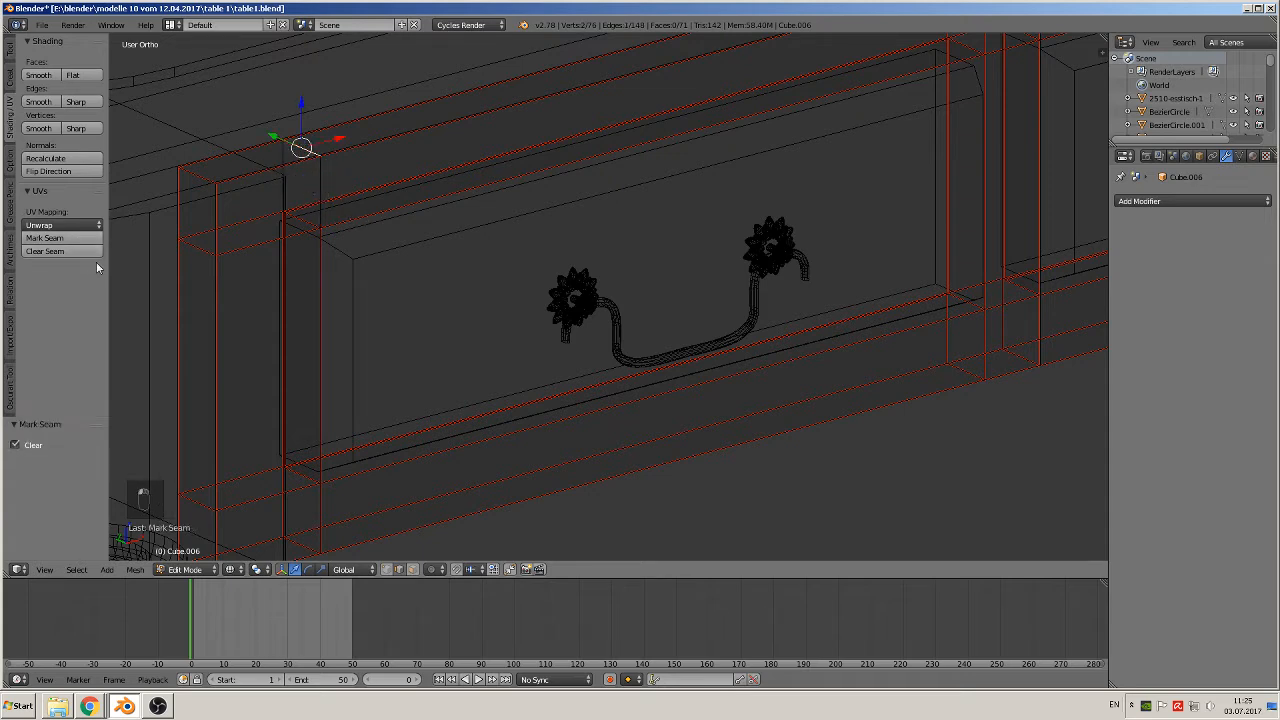
{"action": "right_click", "coordinate": [192, 246]}
{"action": "left_click", "coordinate": [72, 256]}
Clear the seams from the bottom rail's joint edges below the first drawer's outer corner and the short depth edge at the frame's end.
{"action": "middle_click_drag", "start_coordinate": [282, 388], "coordinate": [334, 270], "text": "shift"}
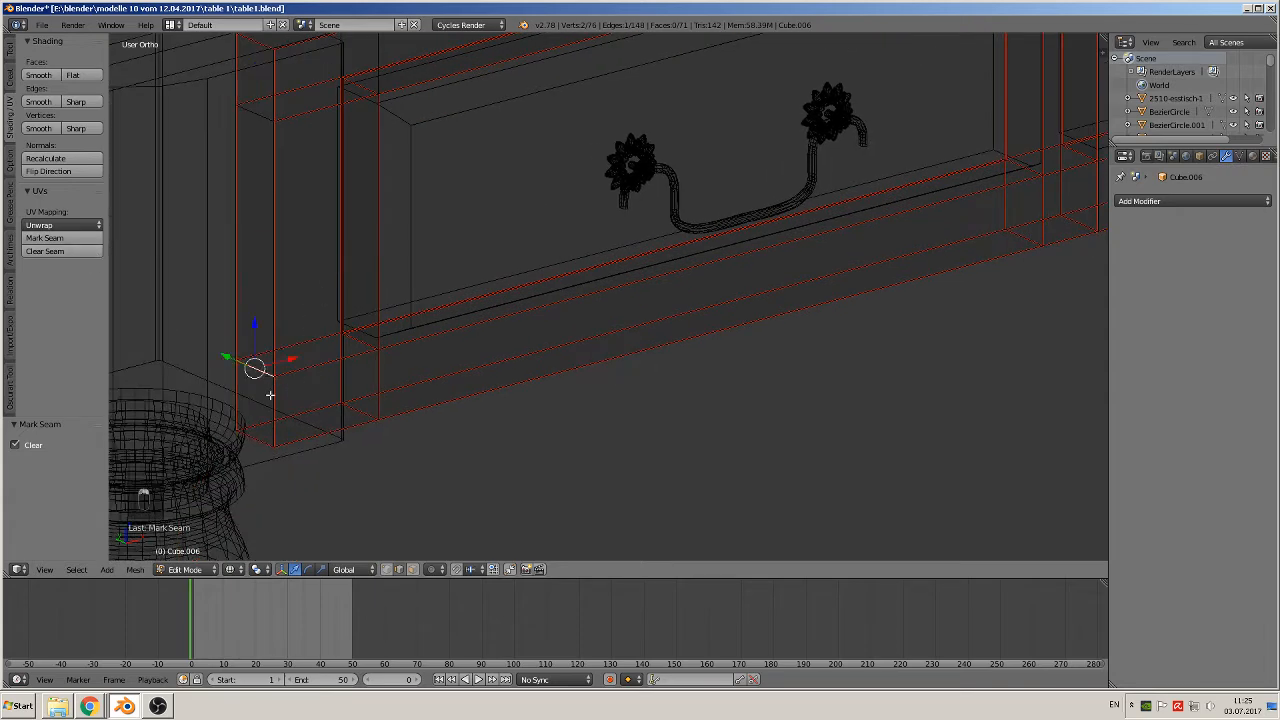
{"action": "right_click", "coordinate": [367, 413], "text": "shift"}
{"action": "right_click", "coordinate": [376, 373], "text": "shift"}
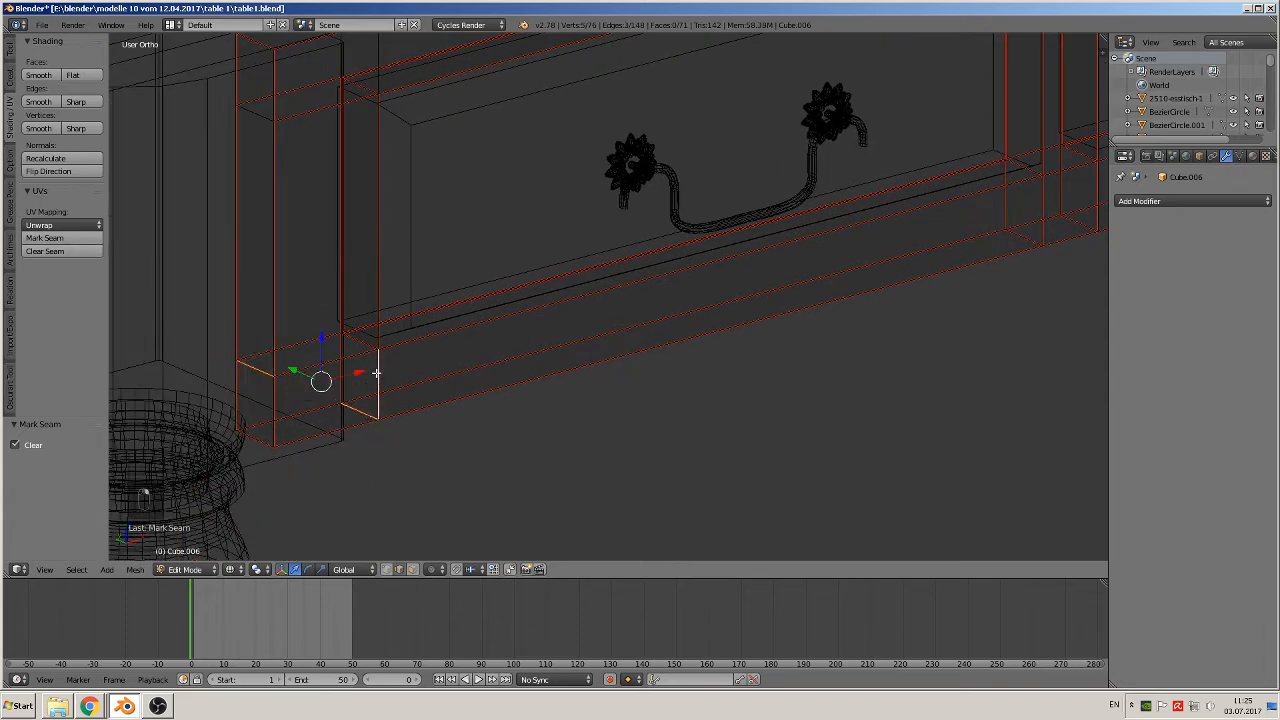
{"action": "middle_click_drag", "start_coordinate": [344, 375], "coordinate": [346, 379]}
{"action": "right_click", "coordinate": [346, 379], "text": "shift"}
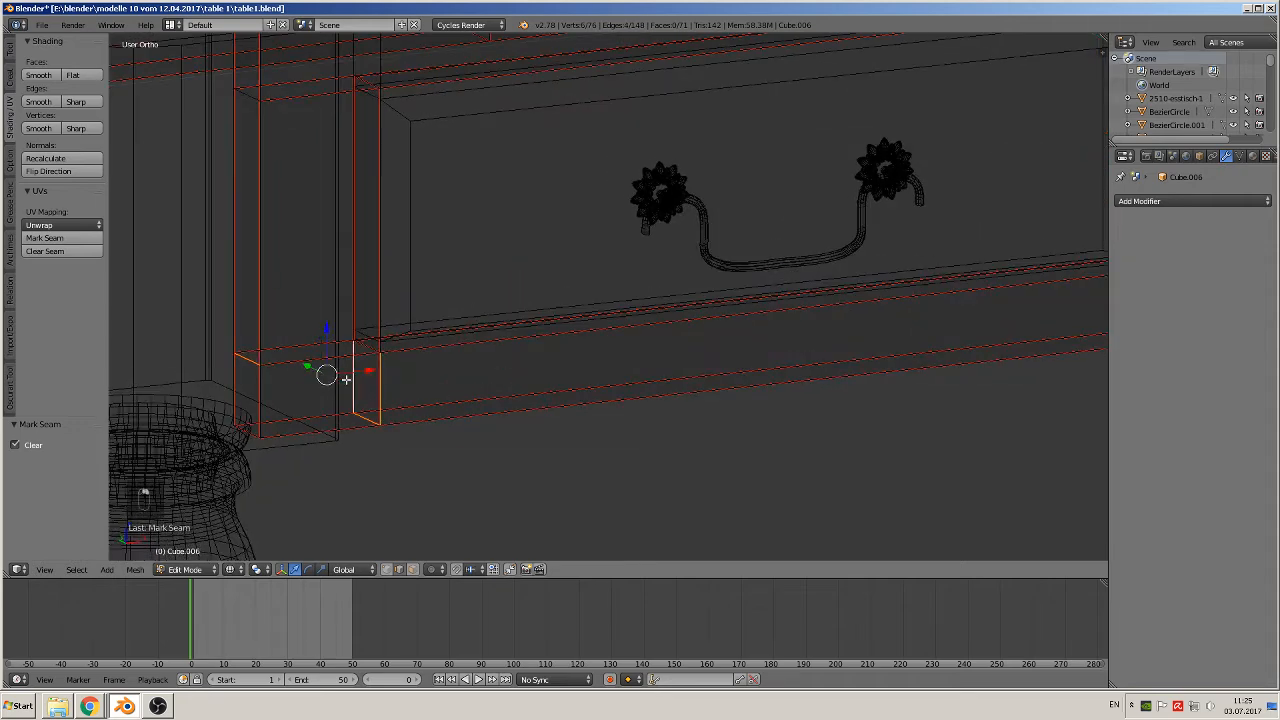
{"action": "left_click", "coordinate": [70, 251]}
{"action": "middle_click_drag", "start_coordinate": [737, 354], "coordinate": [679, 355], "text": "shift"}
{"action": "key", "text": "a"}
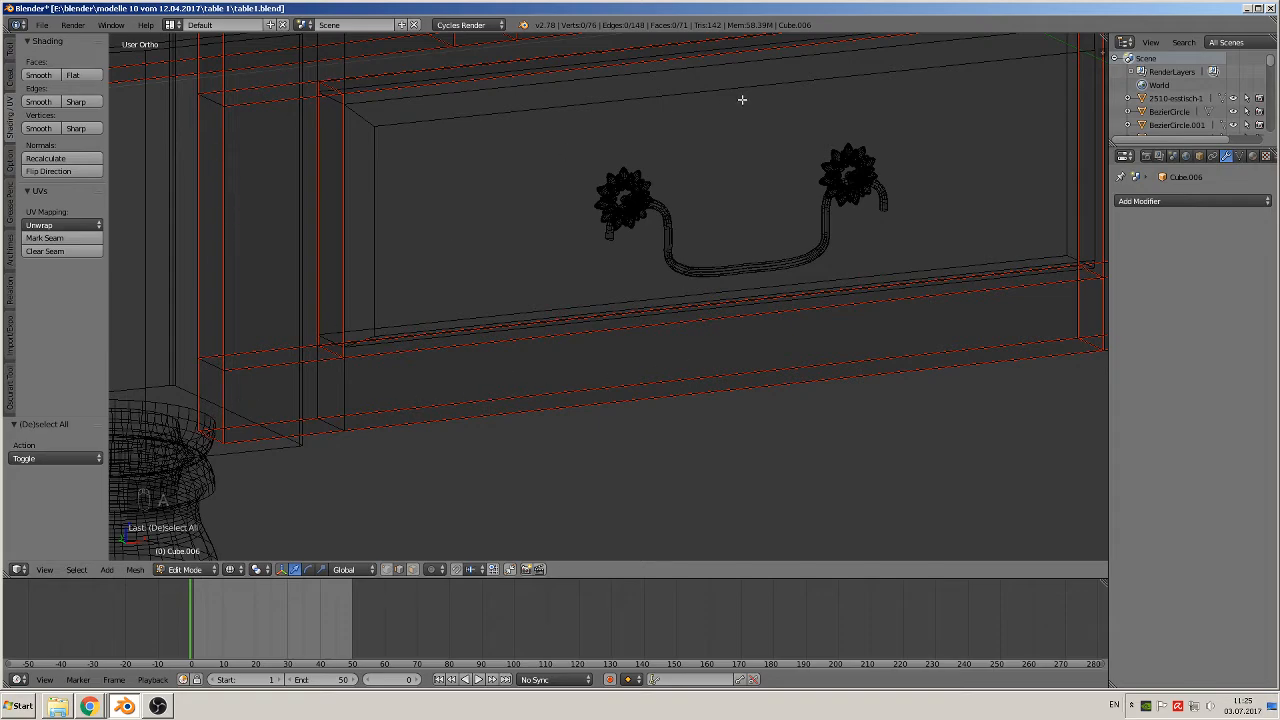
Clear the seams from the six short edges crossing the top rail above the divider between the first and middle drawers.
{"action": "middle_click_drag", "start_coordinate": [743, 100], "coordinate": [740, 50], "text": "shift"}
{"action": "middle_click_drag", "start_coordinate": [754, 325], "coordinate": [674, 334]}
{"action": "middle_click_drag", "start_coordinate": [902, 536], "coordinate": [787, 416], "text": "shift"}
{"action": "middle_click_drag", "start_coordinate": [861, 310], "coordinate": [840, 302]}
{"action": "middle_click_drag", "start_coordinate": [829, 354], "coordinate": [766, 248], "text": "shift"}
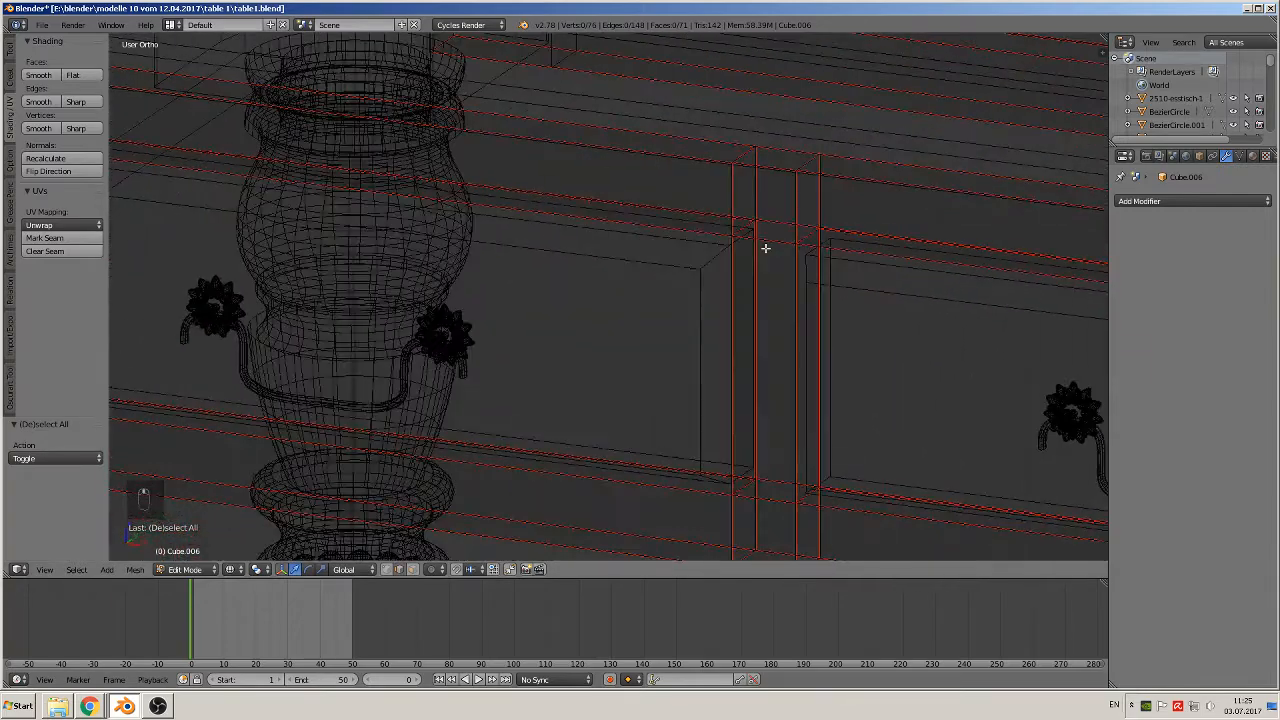
{"action": "right_click", "coordinate": [731, 190]}
{"action": "right_click", "coordinate": [794, 188], "text": "shift"}
{"action": "right_click", "coordinate": [804, 197], "text": "shift"}
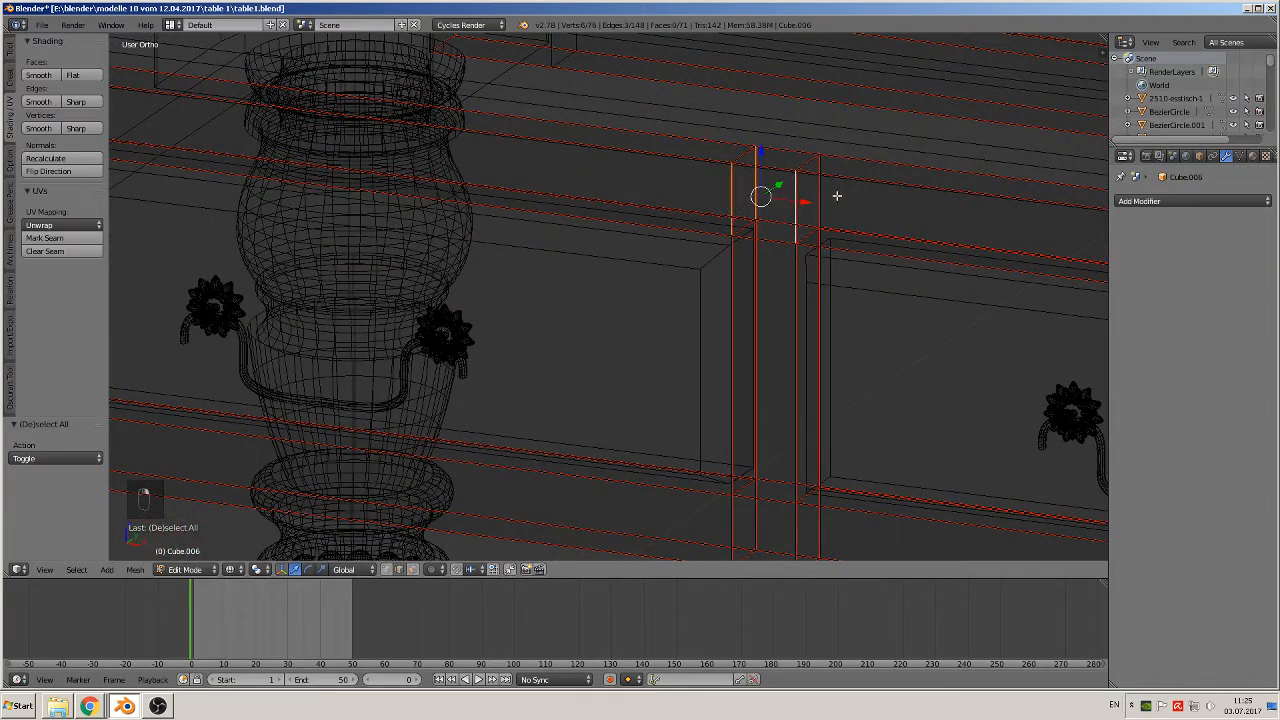
{"action": "right_click", "coordinate": [834, 192], "text": "shift"}
{"action": "right_click", "coordinate": [817, 154], "text": "shift"}
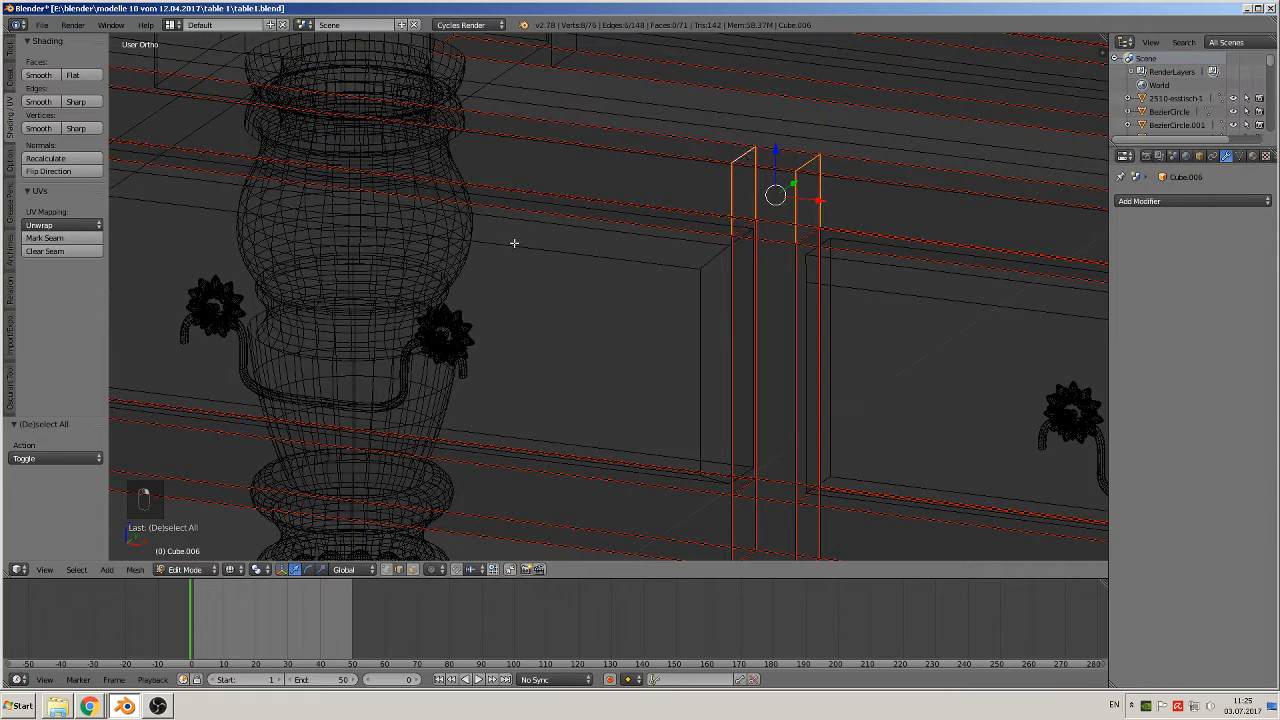
{"action": "left_click", "coordinate": [63, 251]}
Clear the seams from the six short edges crossing the bottom rail below the divider between the first and middle drawers.
{"action": "middle_click_drag", "start_coordinate": [787, 250], "coordinate": [540, 140], "text": "shift"}
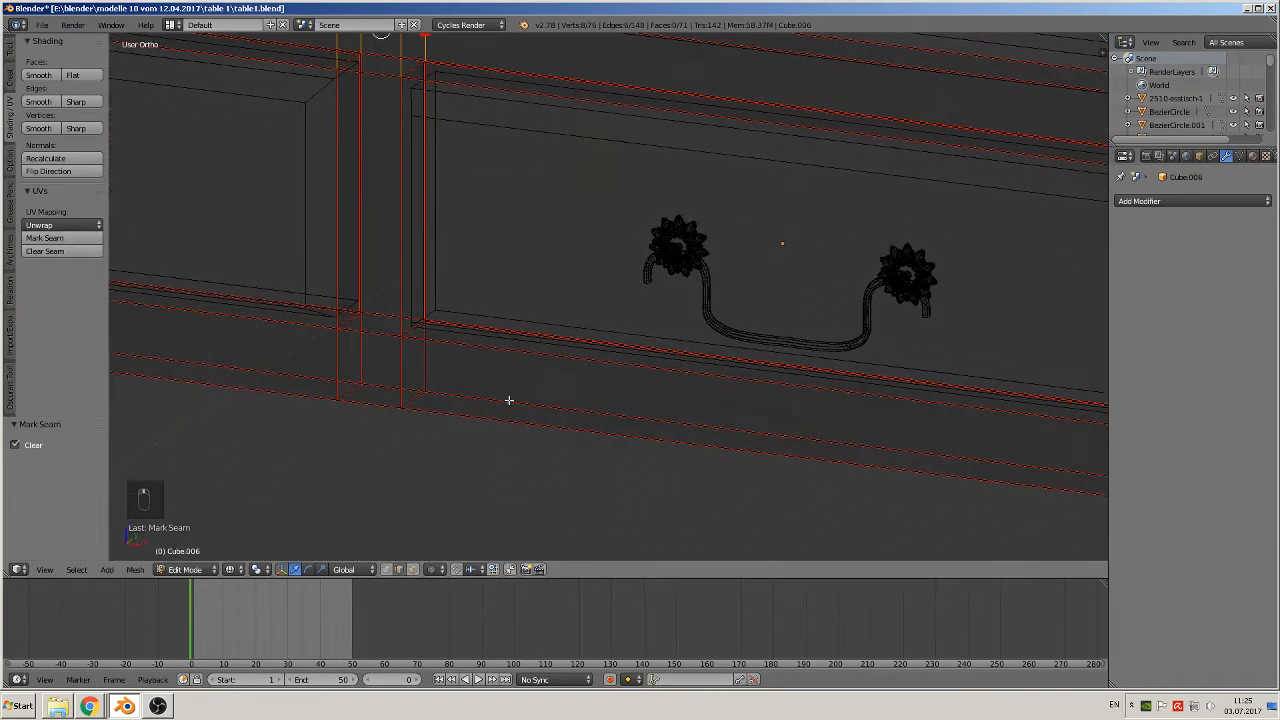
{"action": "right_click", "coordinate": [417, 402]}
{"action": "right_click", "coordinate": [358, 389], "text": "shift"}
{"action": "right_click", "coordinate": [338, 365], "text": "shift"}
{"action": "right_click", "coordinate": [358, 350], "text": "shift"}
{"action": "right_click", "coordinate": [406, 365], "text": "shift"}
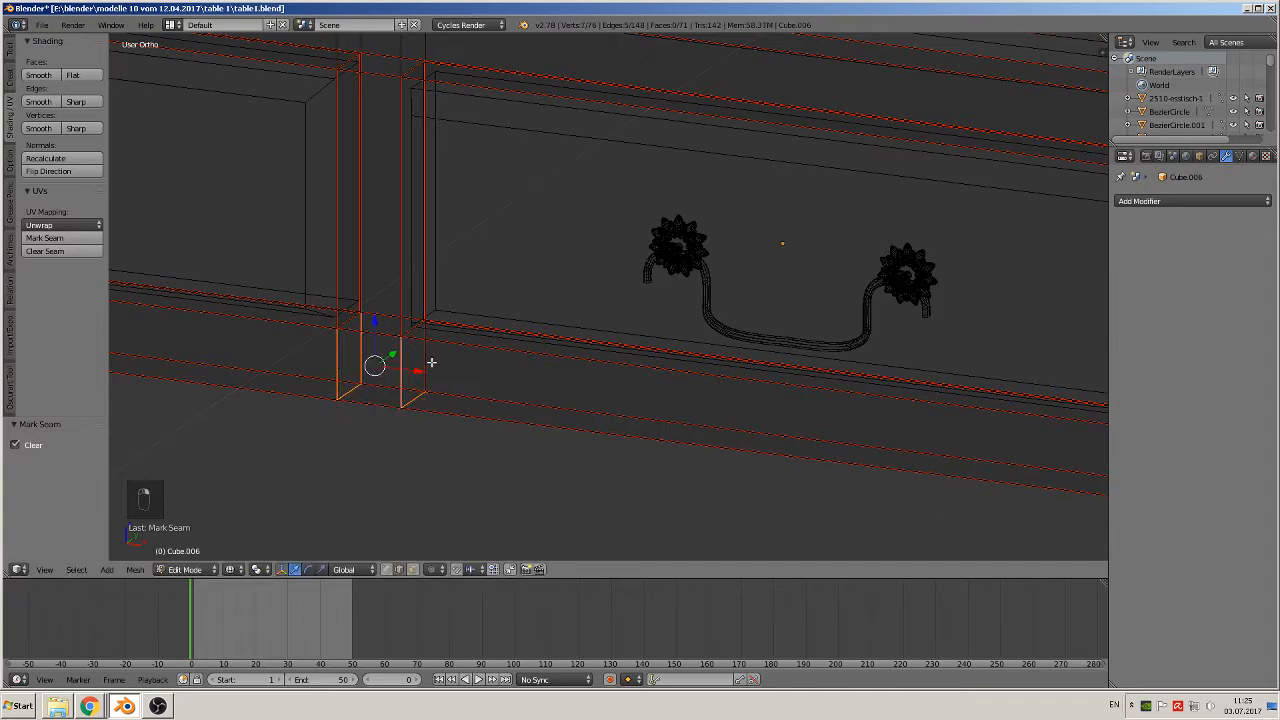
{"action": "right_click", "coordinate": [435, 361], "text": "shift"}
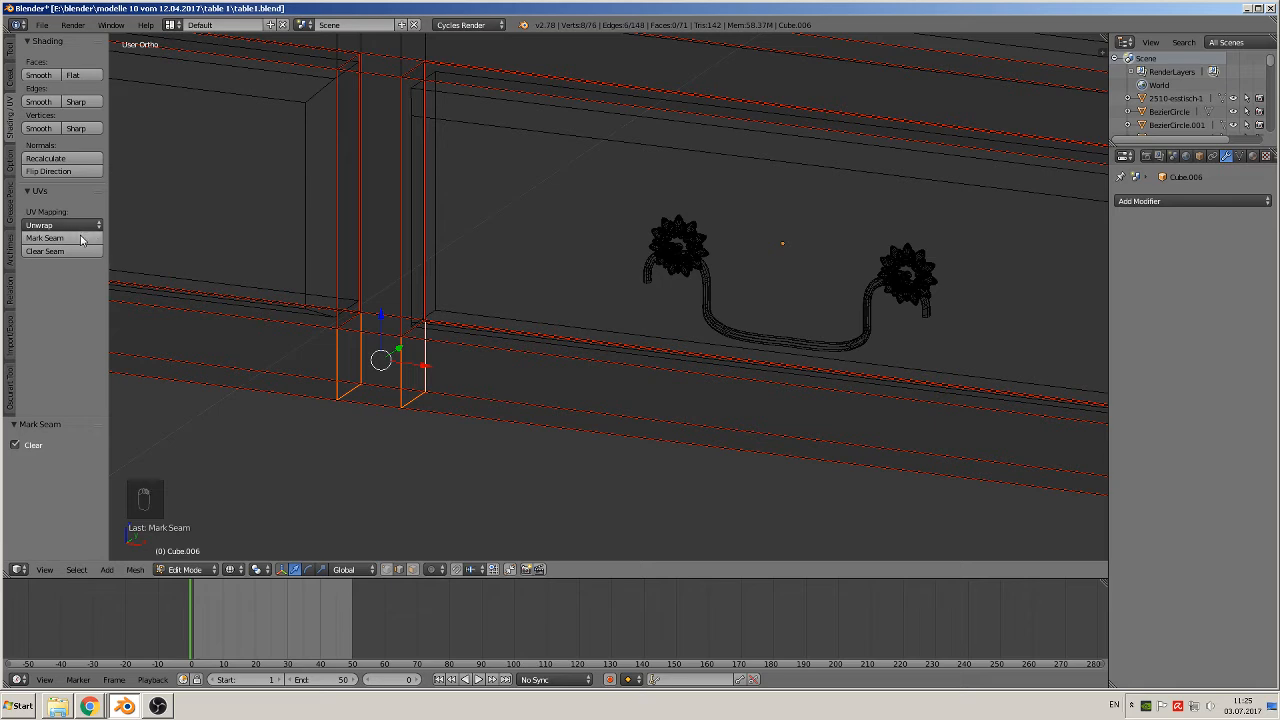
{"action": "left_click", "coordinate": [74, 253]}
{"action": "key", "text": "a"}
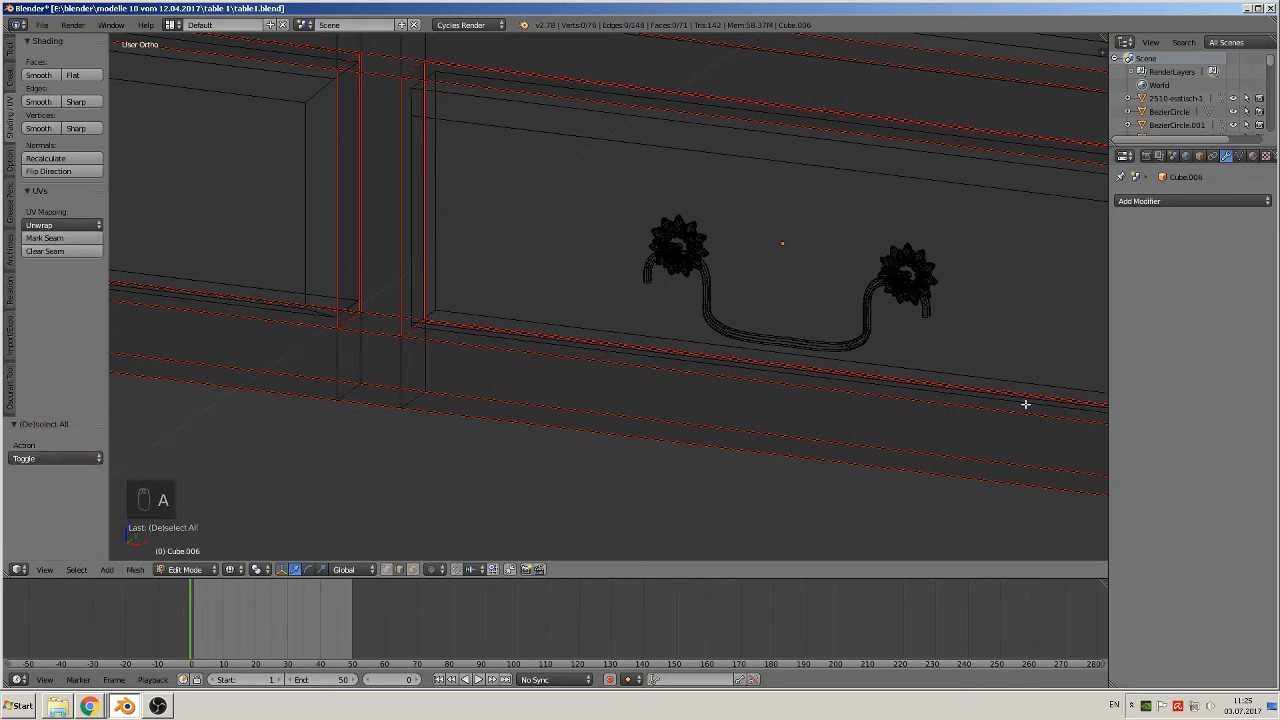
Clear the seams from the six short edges crossing the bottom rail below the divider between the middle and third drawers.
{"action": "middle_click_drag", "start_coordinate": [1025, 404], "coordinate": [489, 351]}
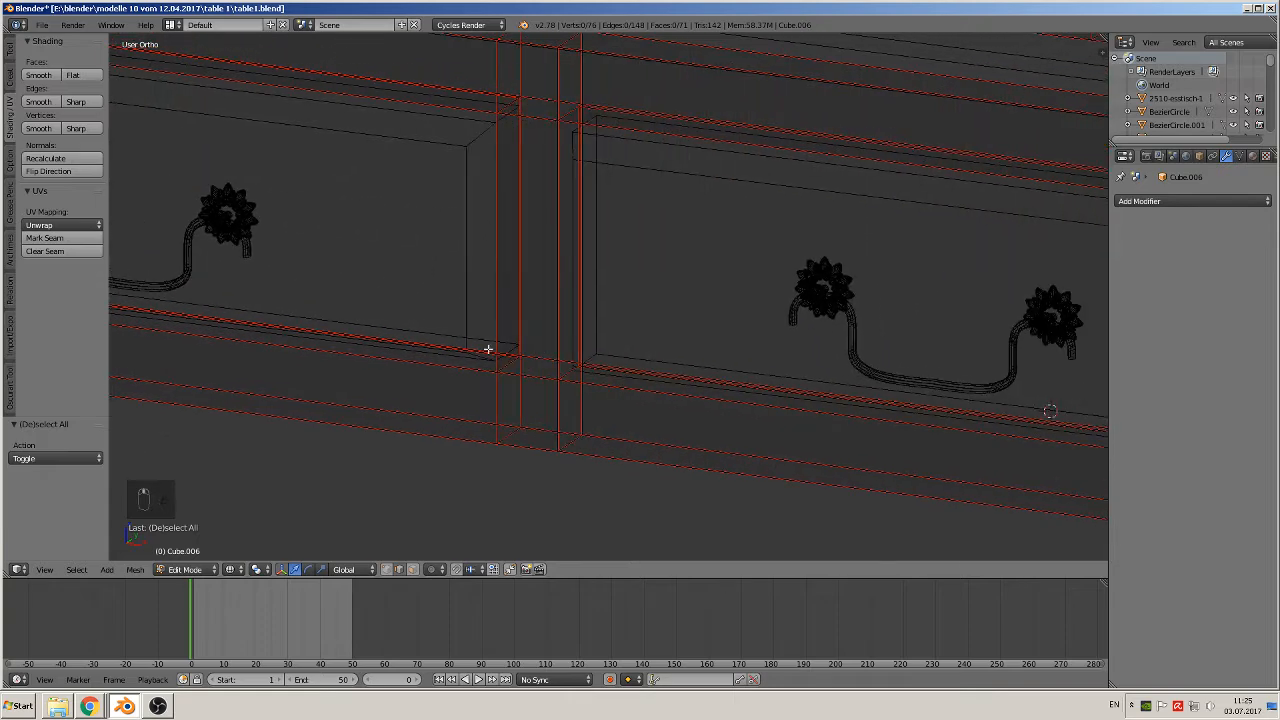
{"action": "right_click", "coordinate": [505, 404]}
{"action": "right_click", "coordinate": [522, 403], "text": "shift"}
{"action": "right_click", "coordinate": [530, 435], "text": "shift"}
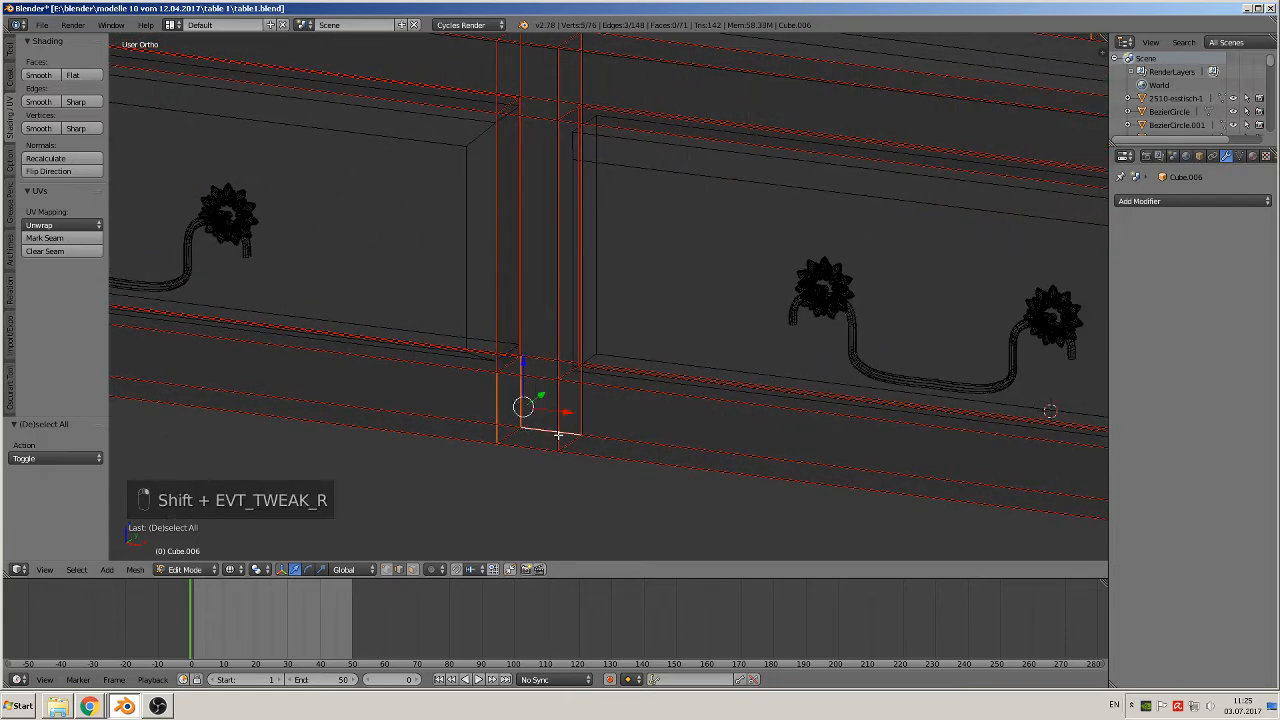
{"action": "right_click", "coordinate": [554, 434], "text": "shift"}
{"action": "right_click", "coordinate": [496, 438], "text": "shift"}
{"action": "right_click", "coordinate": [510, 437], "text": "shift"}
{"action": "right_click", "coordinate": [500, 433], "text": "shift"}
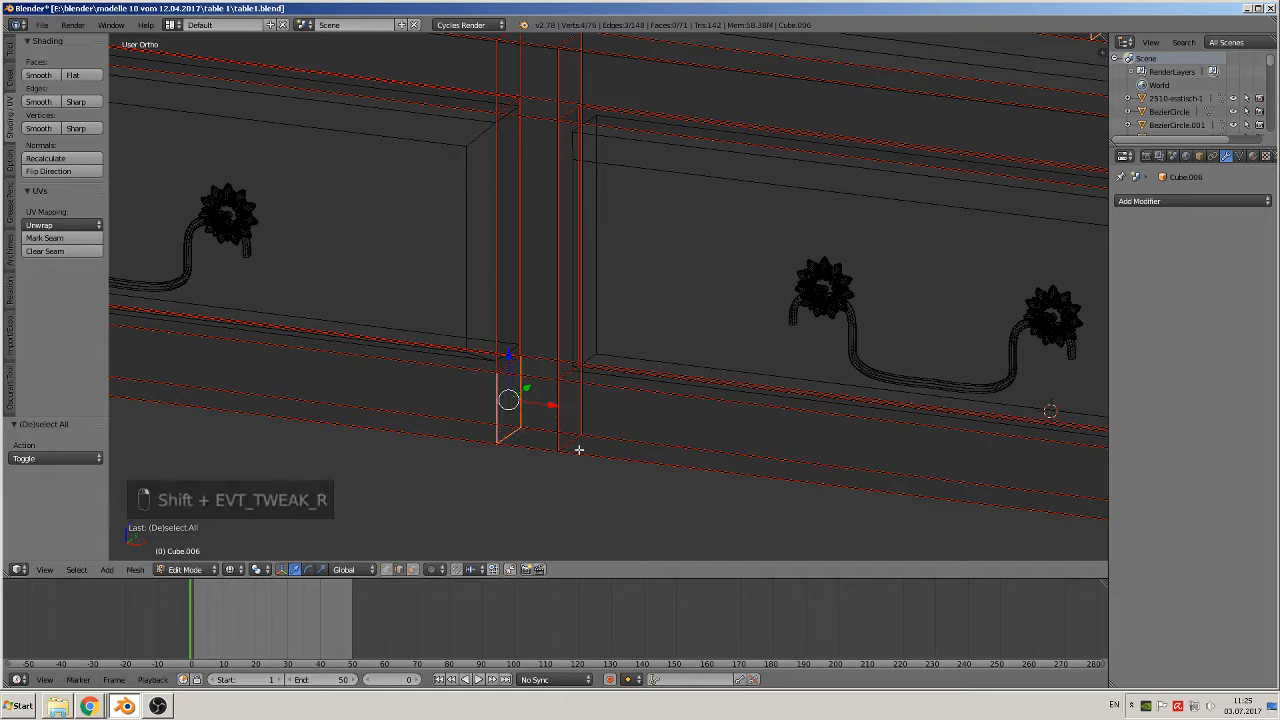
{"action": "right_click", "coordinate": [578, 448], "text": "shift"}
{"action": "right_click", "coordinate": [575, 411], "text": "shift"}
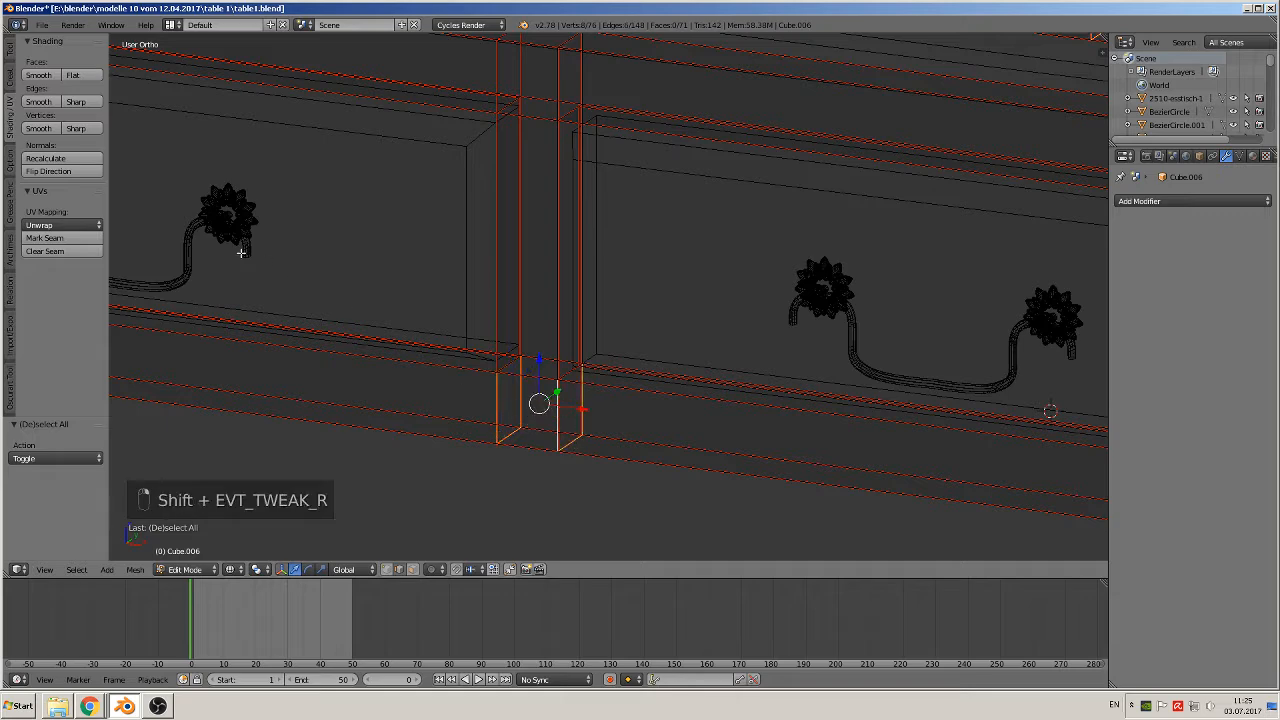
{"action": "left_click", "coordinate": [62, 251]}
Mark the short edges crossing the top rail above the divider between the middle and third drawers as seams.
{"action": "middle_click_drag", "start_coordinate": [617, 251], "coordinate": [537, 358], "text": "shift"}
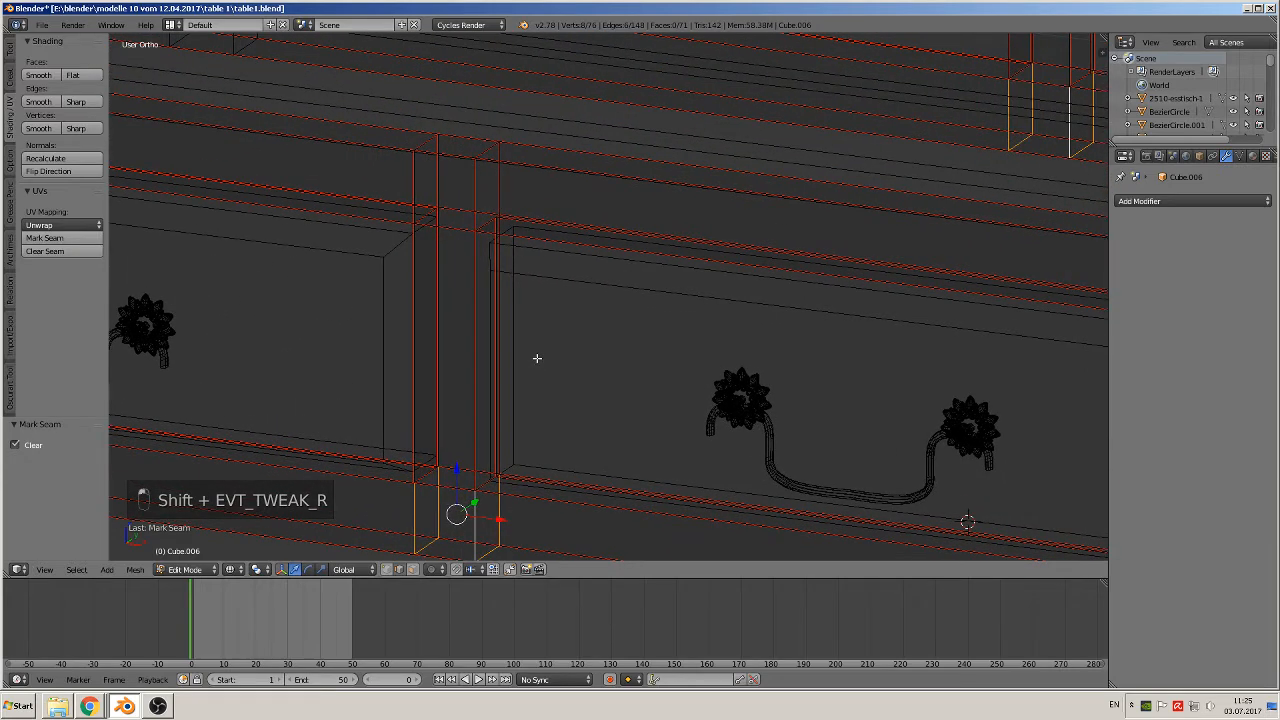
{"action": "right_click", "coordinate": [458, 187]}
{"action": "right_click", "coordinate": [505, 186], "text": "shift"}
{"action": "right_click", "coordinate": [423, 171], "text": "shift"}
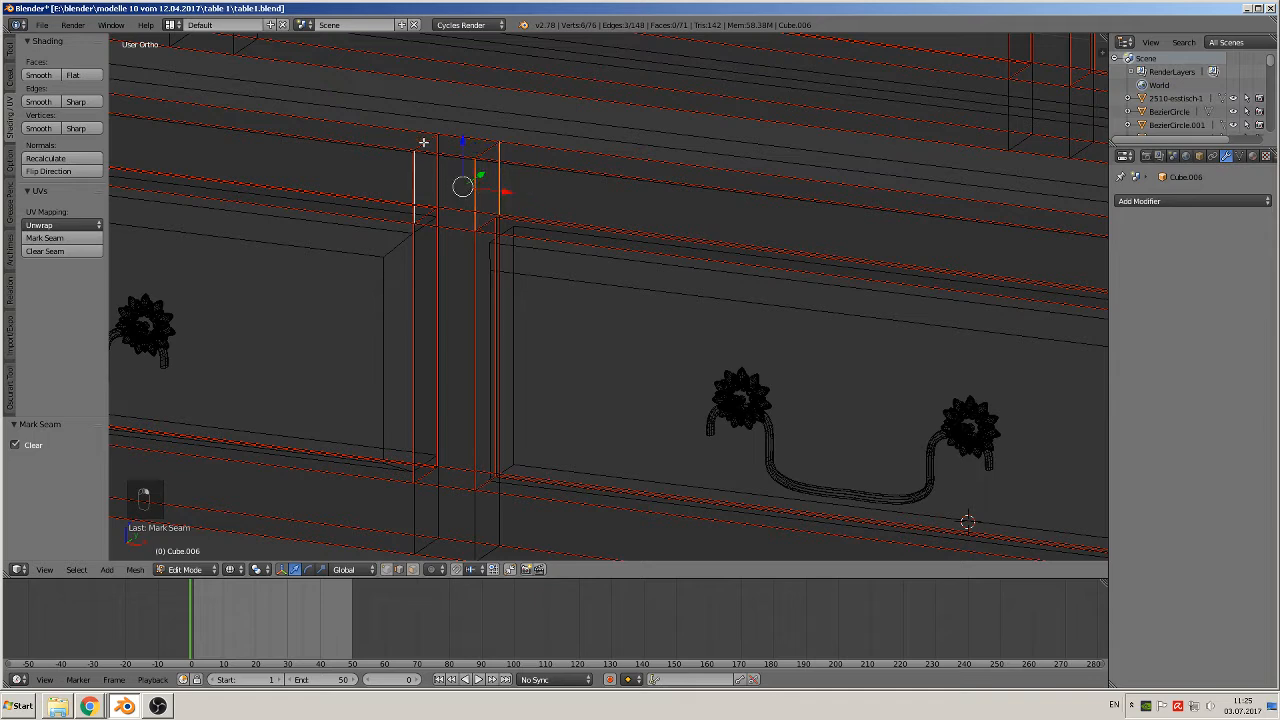
{"action": "right_click", "coordinate": [424, 142], "text": "shift"}
{"action": "right_click", "coordinate": [488, 151], "text": "shift"}
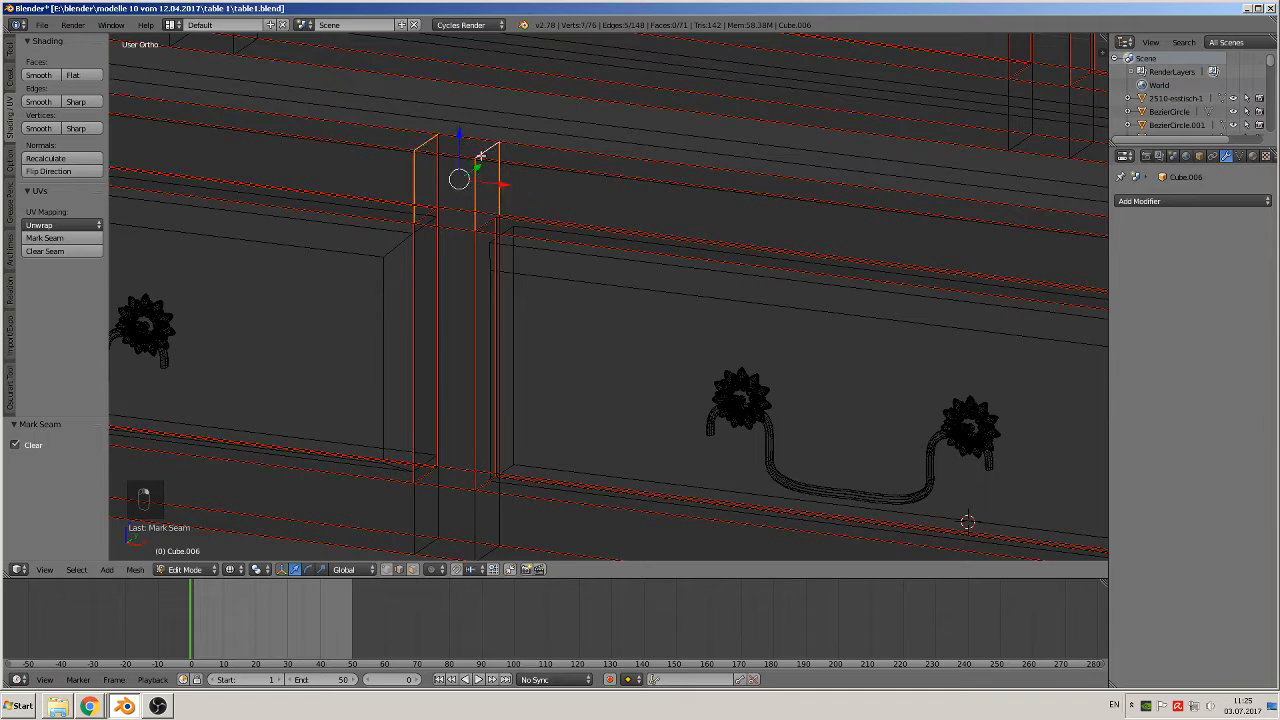
{"action": "left_click", "coordinate": [62, 241]}
{"action": "key", "text": "a"}
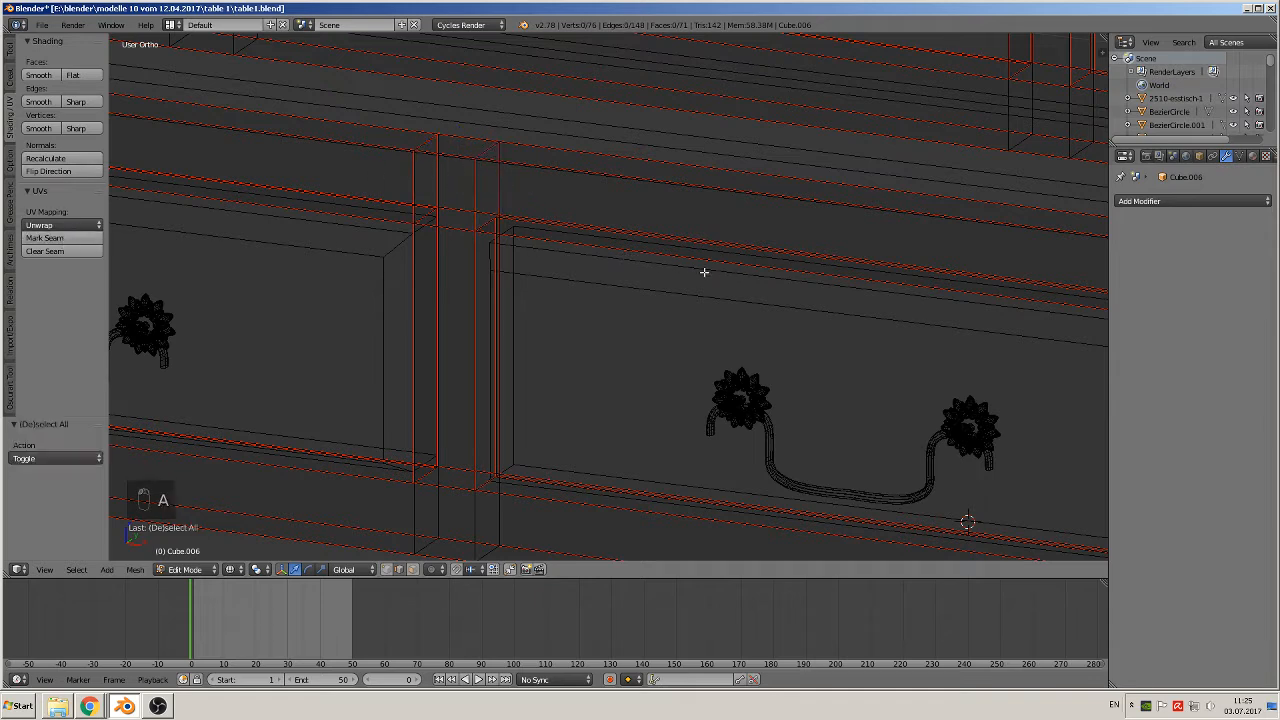
Clear the seams from the six short edges crossing the top rail above the divider between the middle and third drawers.
{"action": "right_click", "coordinate": [414, 182]}
{"action": "right_click", "coordinate": [436, 168], "text": "shift"}
{"action": "right_click", "coordinate": [420, 130], "text": "shift"}
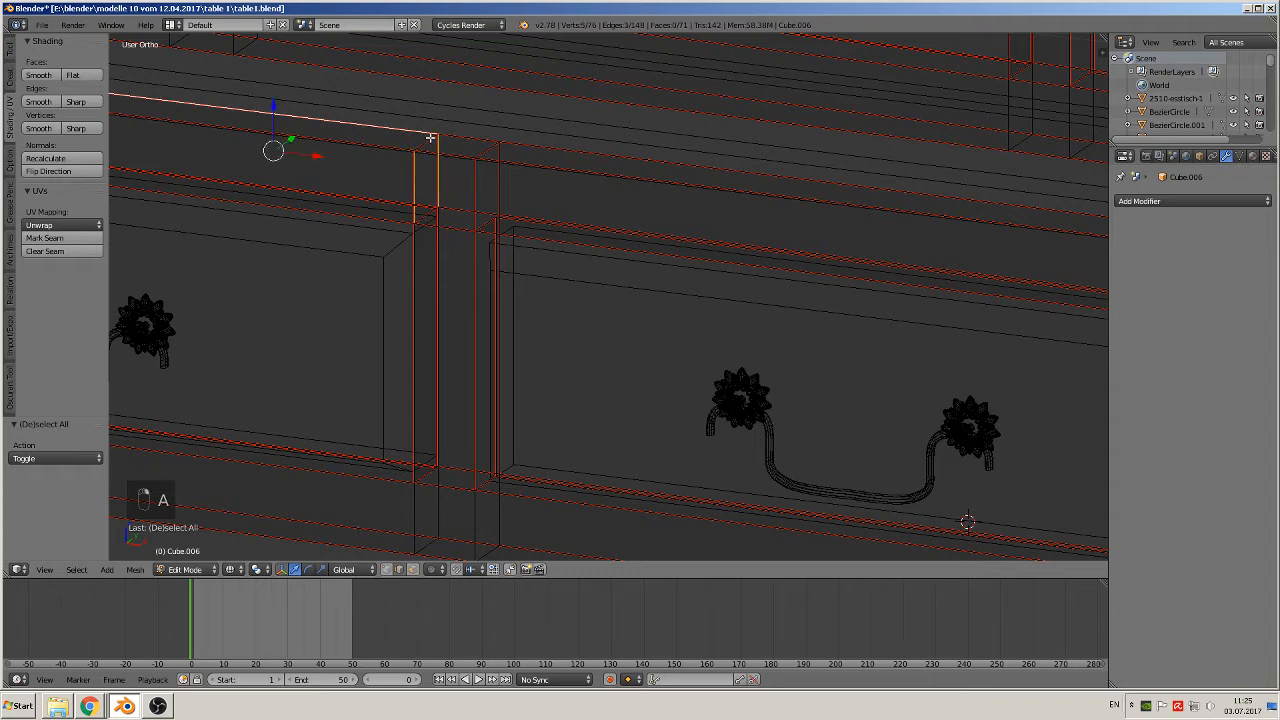
{"action": "right_click", "coordinate": [422, 140], "text": "shift"}
{"action": "right_click", "coordinate": [425, 133], "text": "shift"}
{"action": "right_click", "coordinate": [495, 150], "text": "shift"}
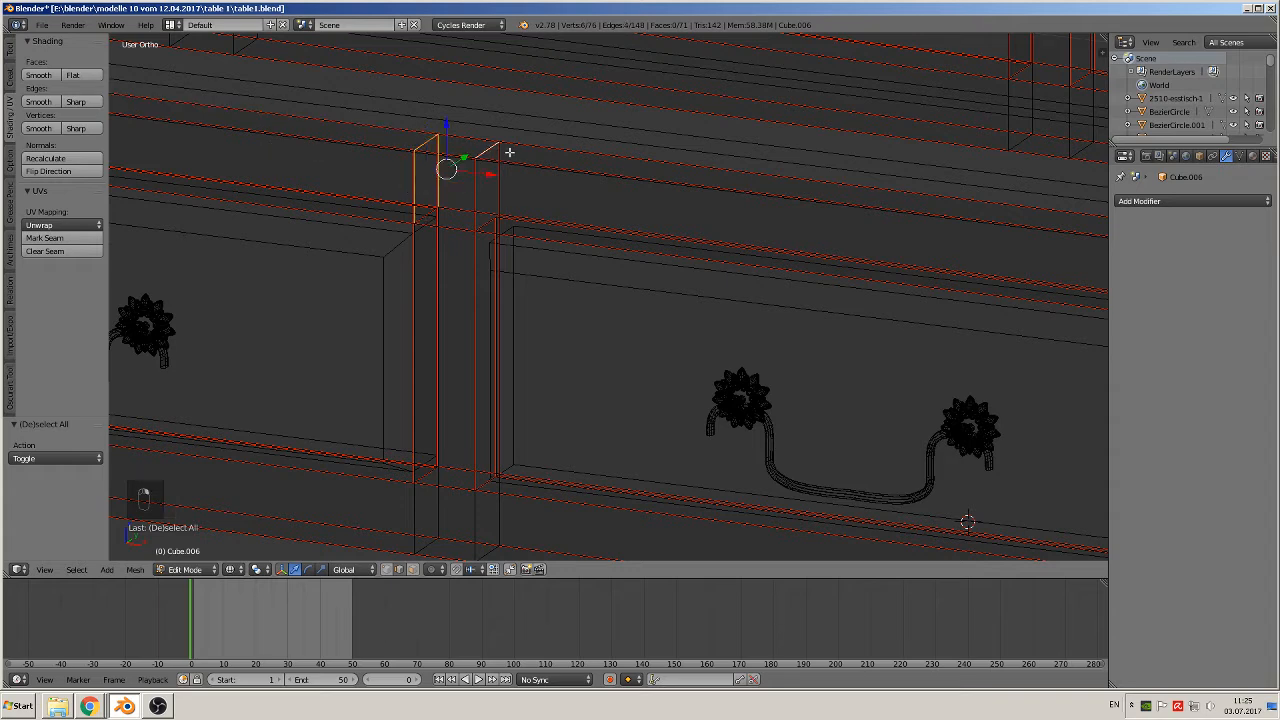
{"action": "right_click", "coordinate": [496, 205], "text": "shift"}
{"action": "right_click", "coordinate": [476, 192], "text": "shift"}
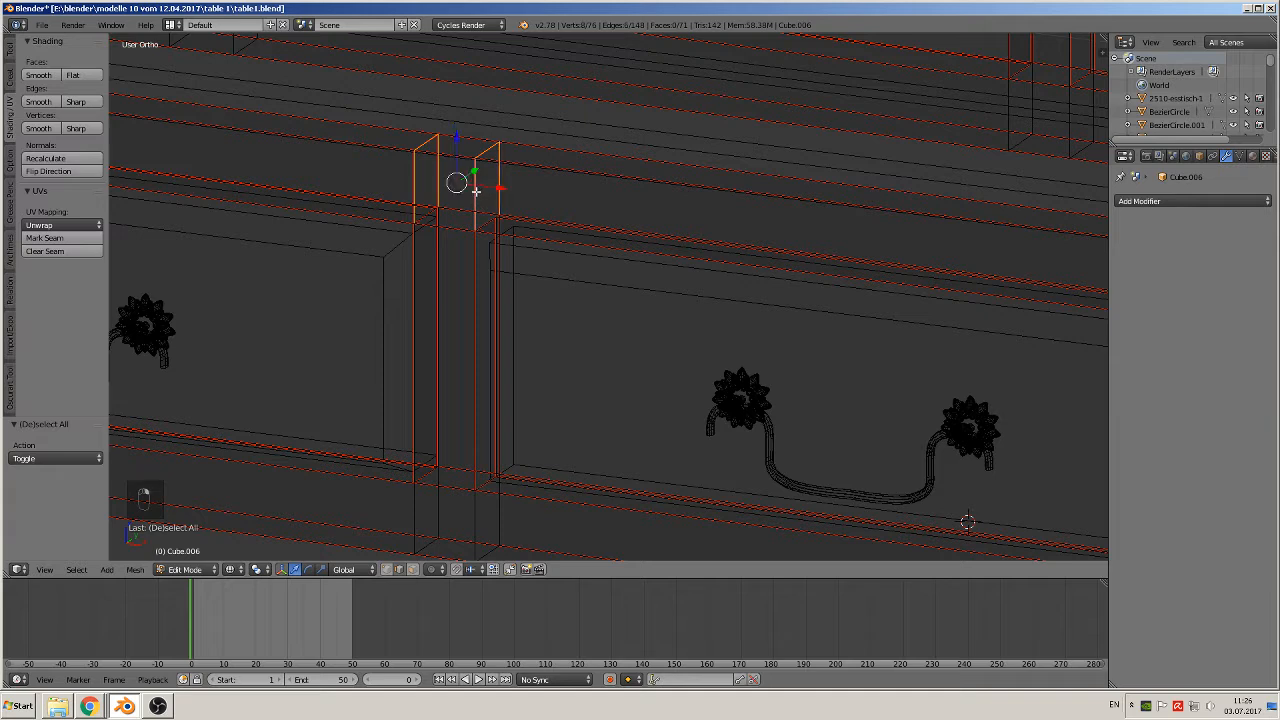
{"action": "left_click", "coordinate": [64, 252]}
{"action": "key", "text": "a"}
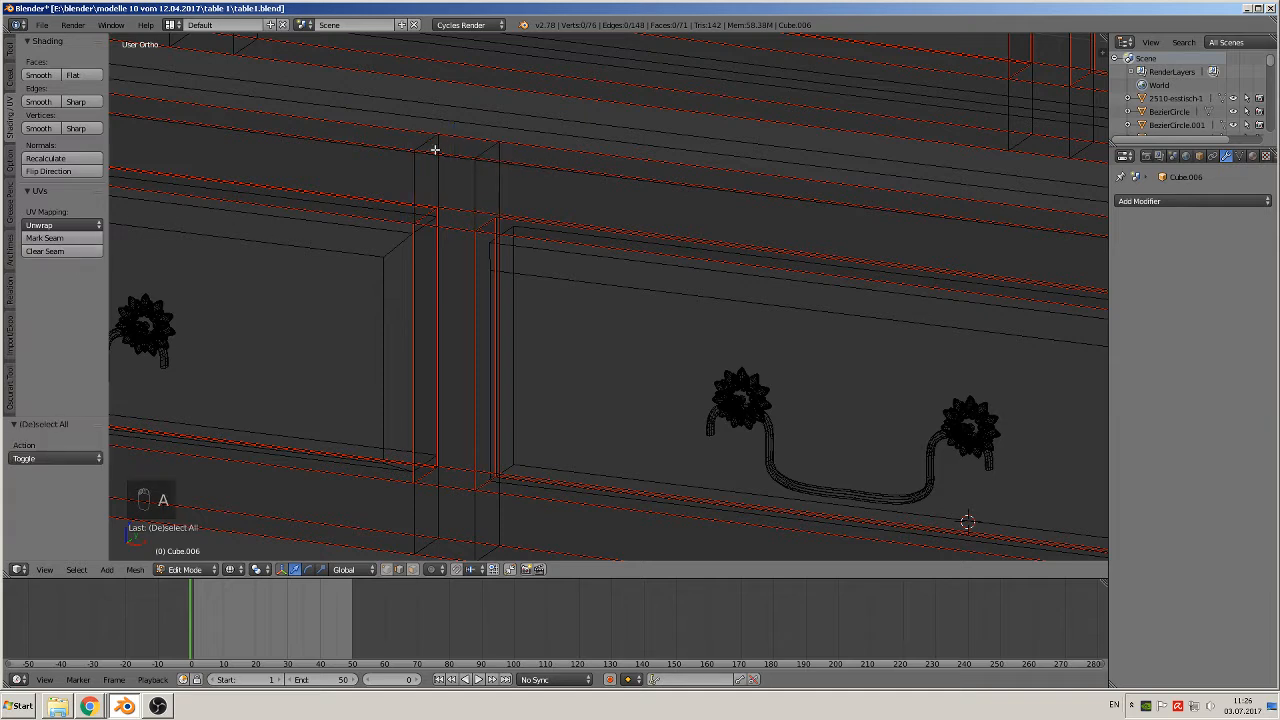
Clear the seams from the five short edges where the top rail meets the frame's end post beside the third drawer.
{"action": "middle_click_drag", "start_coordinate": [651, 236], "coordinate": [134, 300], "text": "shift"}
{"action": "right_click", "coordinate": [689, 267]}
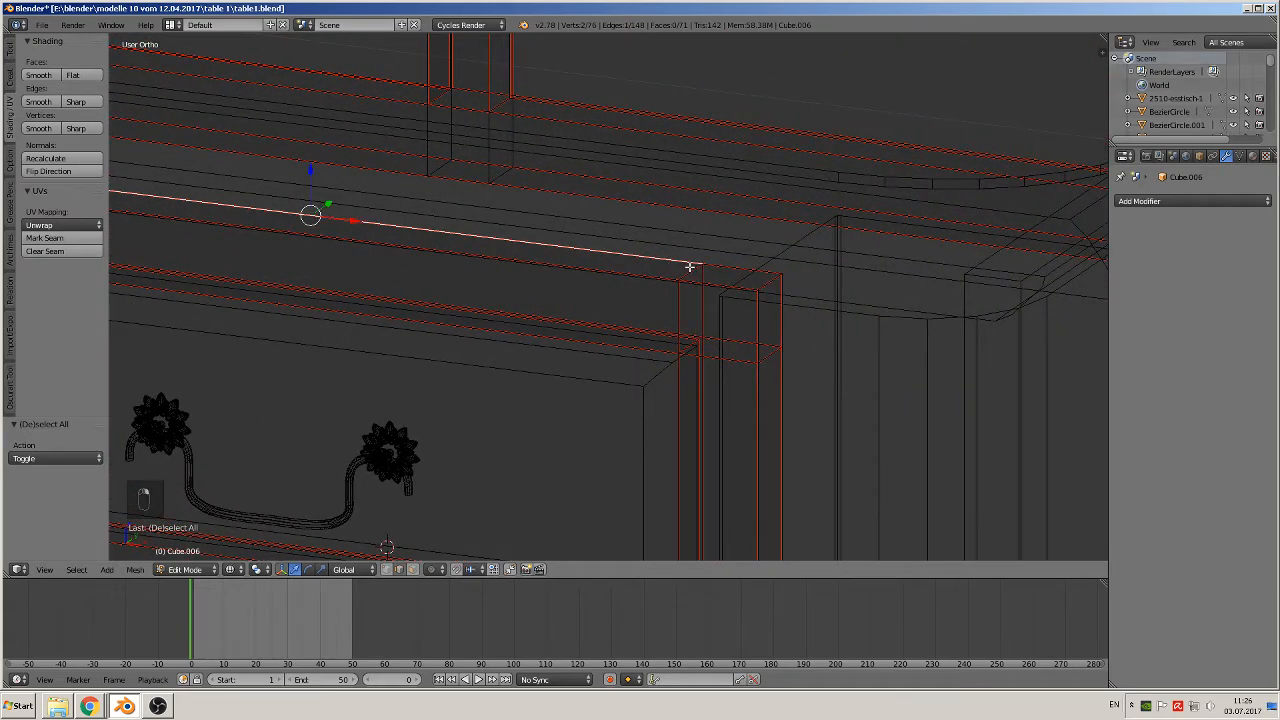
{"action": "right_click", "coordinate": [690, 273]}
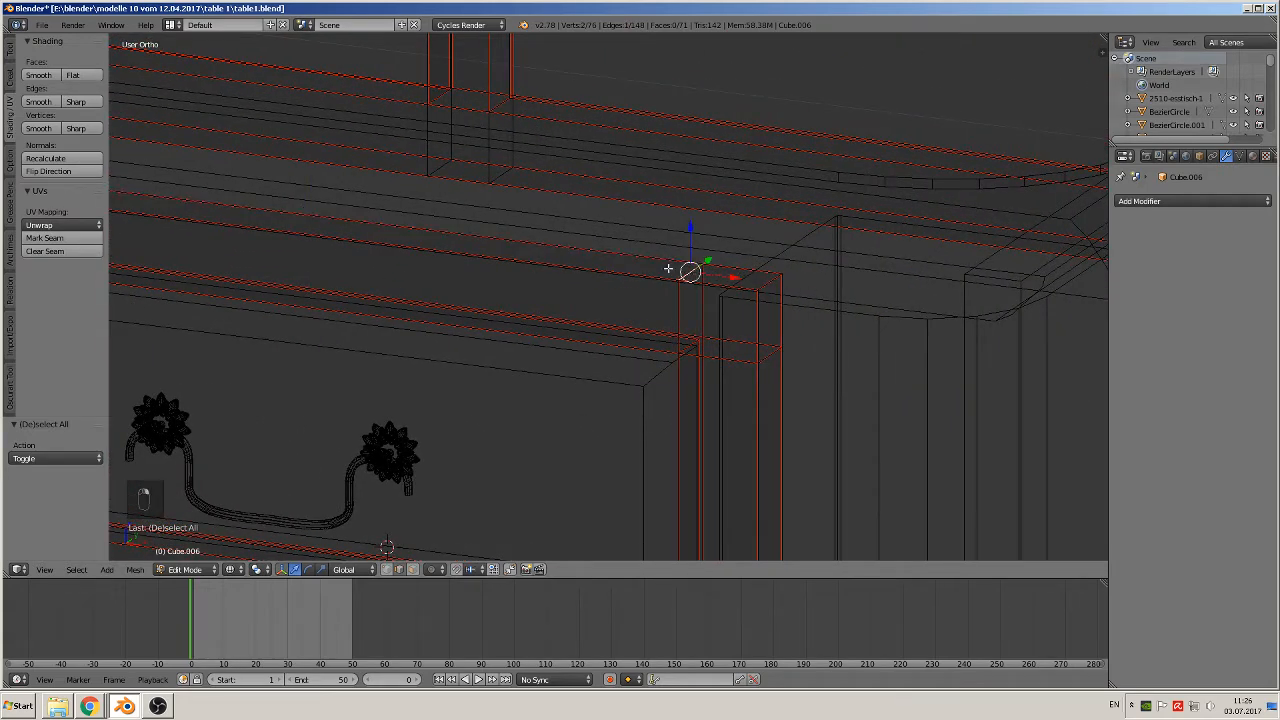
{"action": "right_click", "coordinate": [734, 364], "text": "shift"}
{"action": "right_click", "coordinate": [740, 339], "text": "shift"}
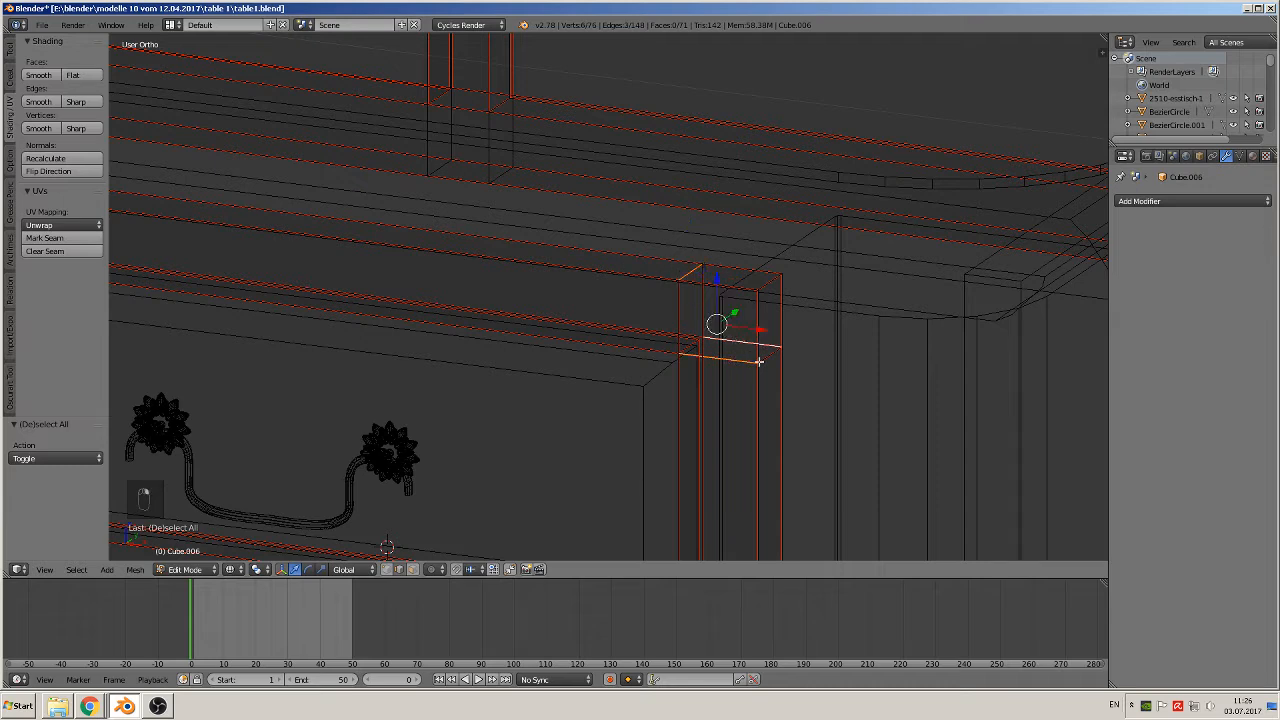
{"action": "right_click", "coordinate": [680, 311], "text": "shift"}
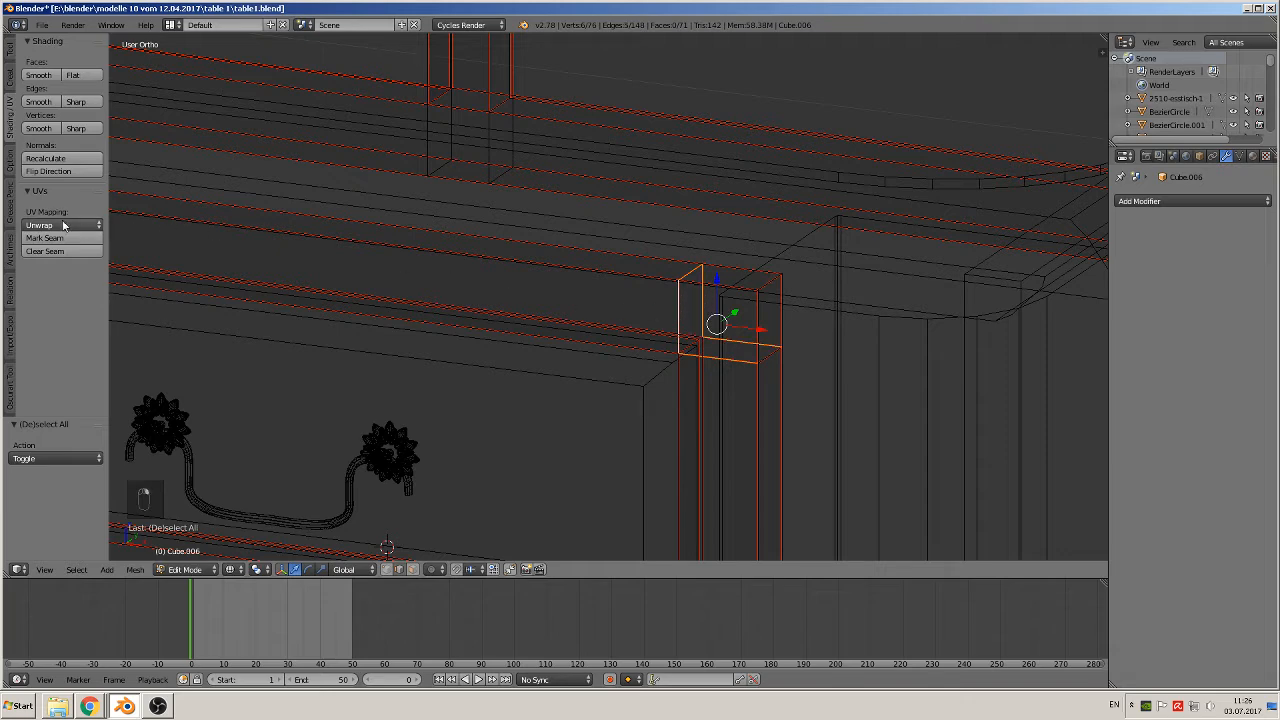
{"action": "left_click", "coordinate": [50, 252]}
Clear the seams from the short edges where the bottom rail meets the end post beside the third drawer, and return to Object Mode.
{"action": "scroll", "coordinate": [451, 280], "scroll_direction": "down", "scroll_amount": 5}
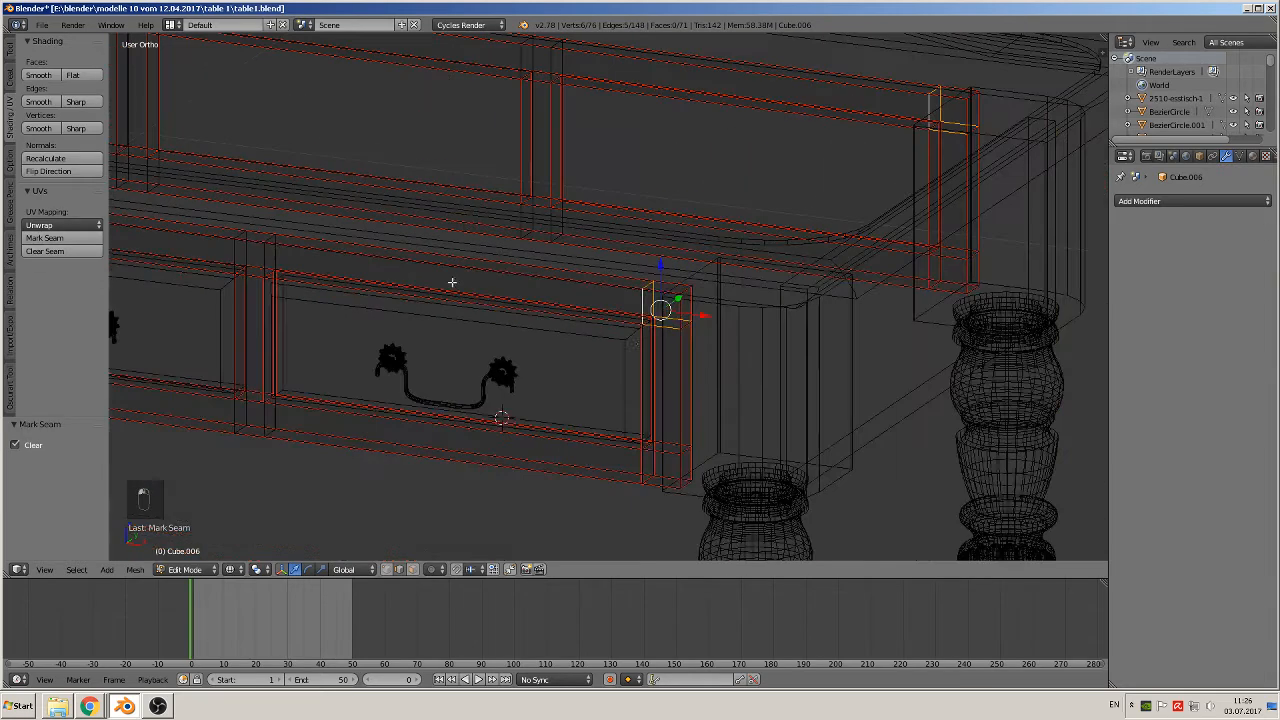
{"action": "scroll", "coordinate": [749, 337], "scroll_direction": "up", "scroll_amount": 6}
{"action": "scroll", "coordinate": [753, 155], "scroll_direction": "up", "scroll_amount": 2}
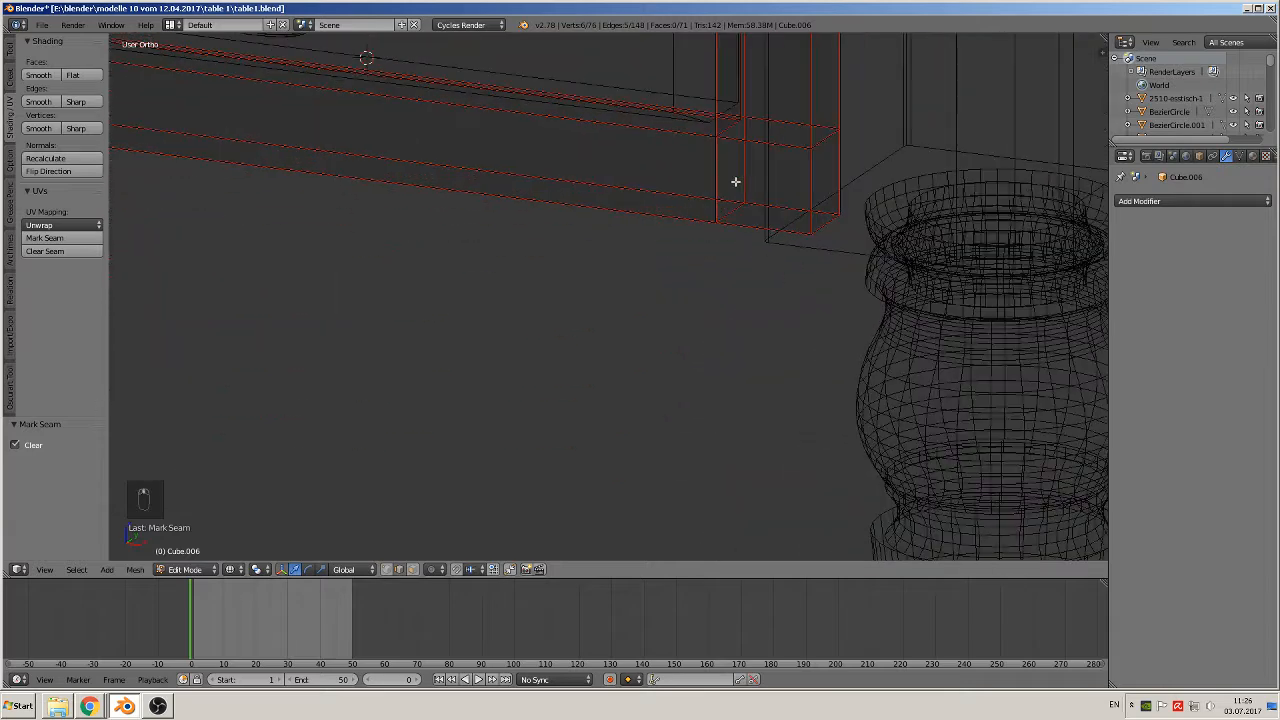
{"action": "right_click", "coordinate": [714, 178]}
{"action": "right_click", "coordinate": [742, 174], "text": "shift"}
{"action": "right_click", "coordinate": [740, 205]}
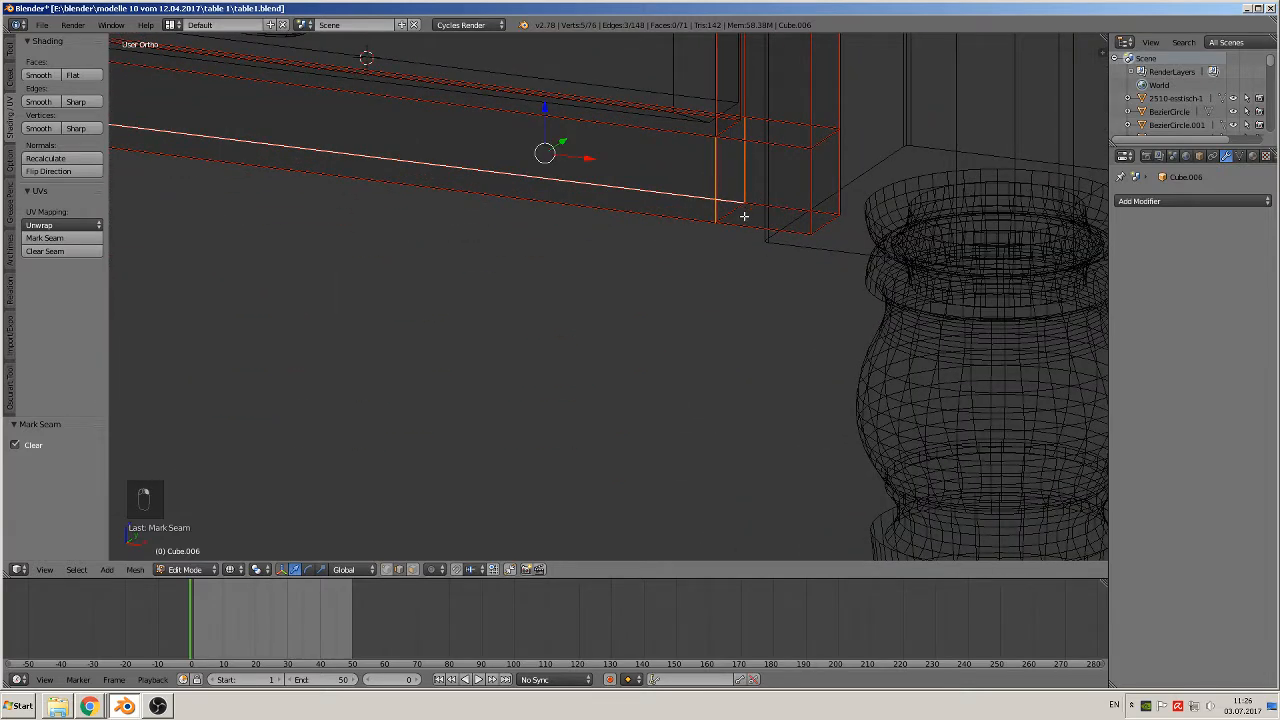
{"action": "right_click", "coordinate": [731, 203], "text": "shift"}
{"action": "right_click", "coordinate": [737, 214]}
{"action": "right_click", "coordinate": [738, 220], "text": "shift"}
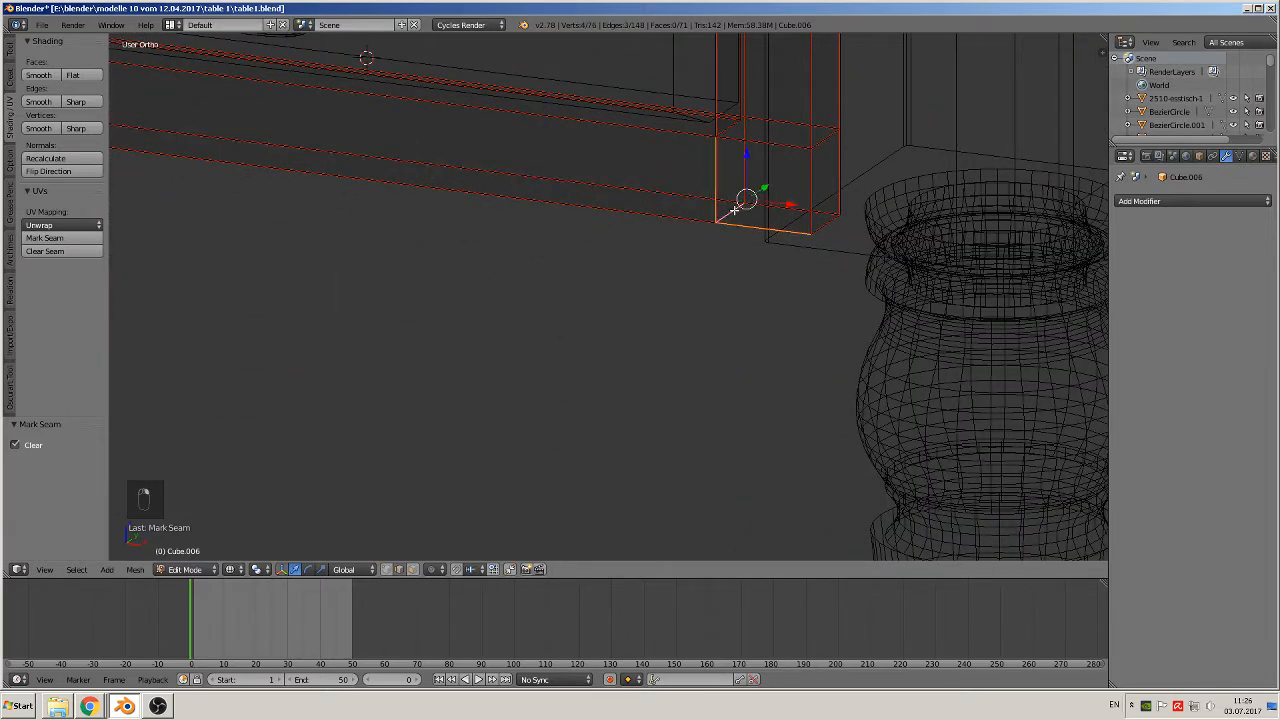
{"action": "right_click", "coordinate": [746, 193], "text": "shift"}
{"action": "right_click", "coordinate": [753, 228], "text": "shift"}
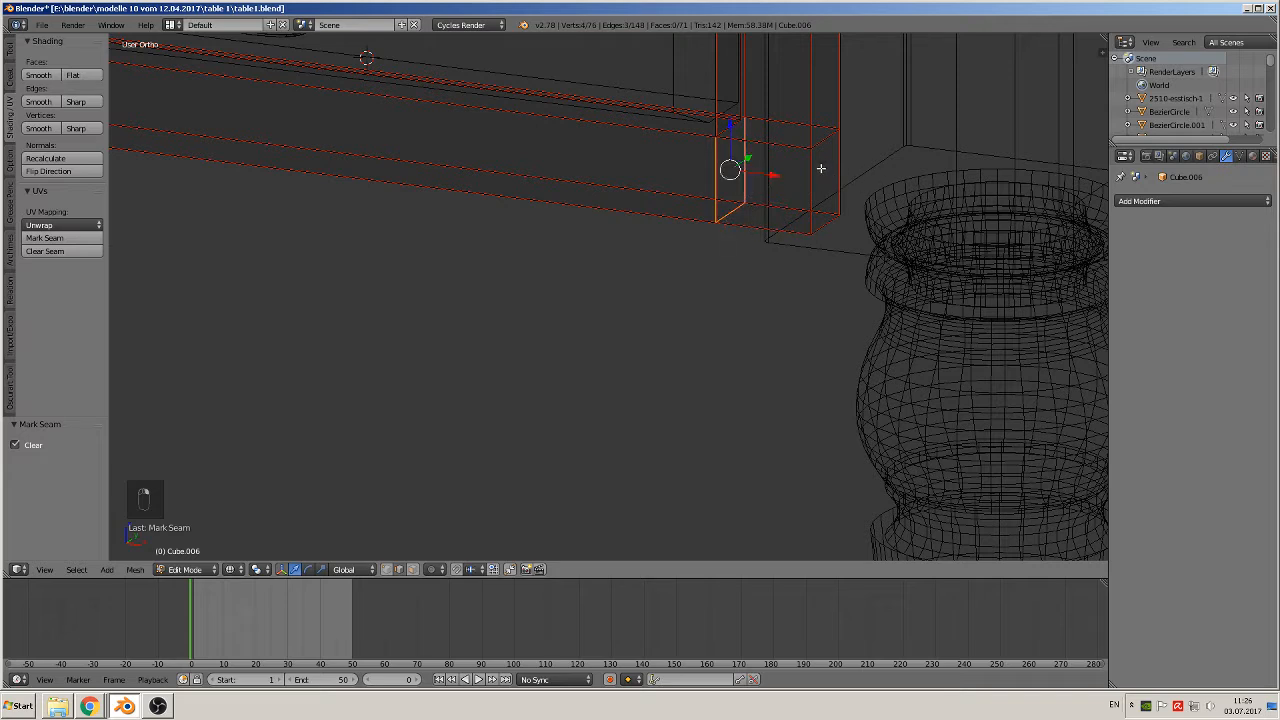
{"action": "right_click", "coordinate": [791, 149], "text": "shift"}
{"action": "right_click", "coordinate": [792, 151], "text": "shift"}
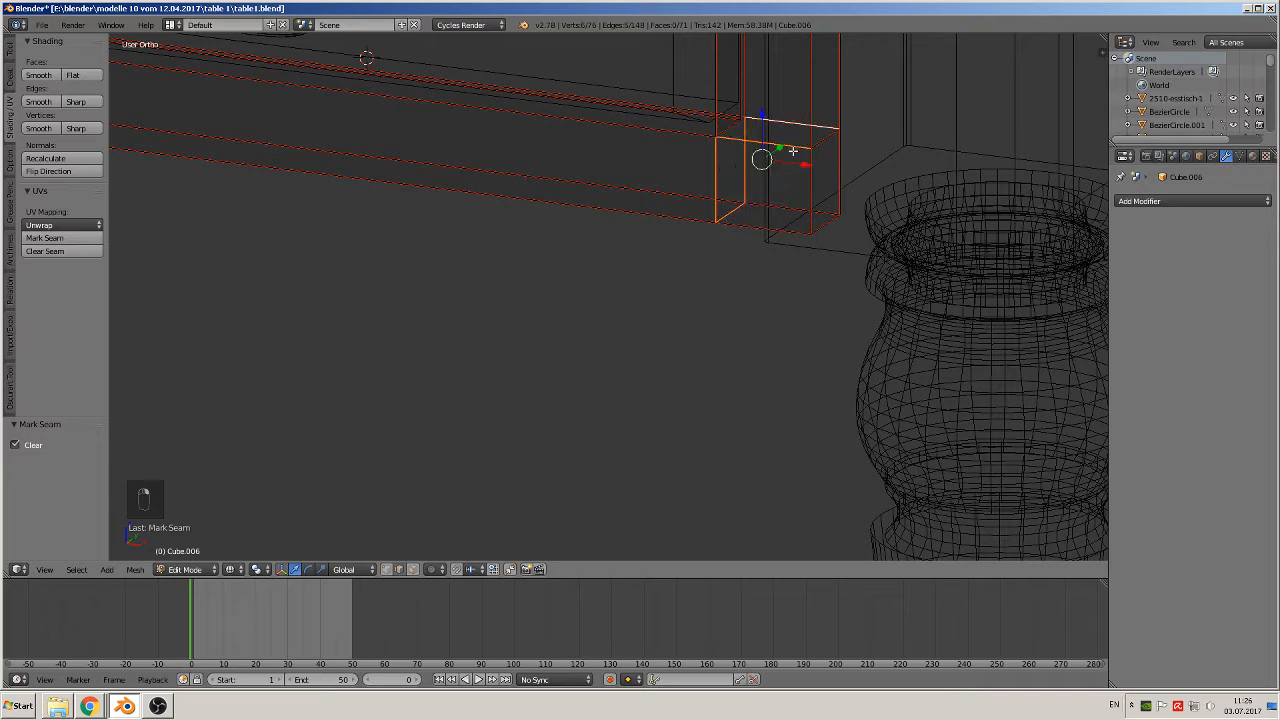
{"action": "right_click", "coordinate": [825, 142], "text": "shift"}
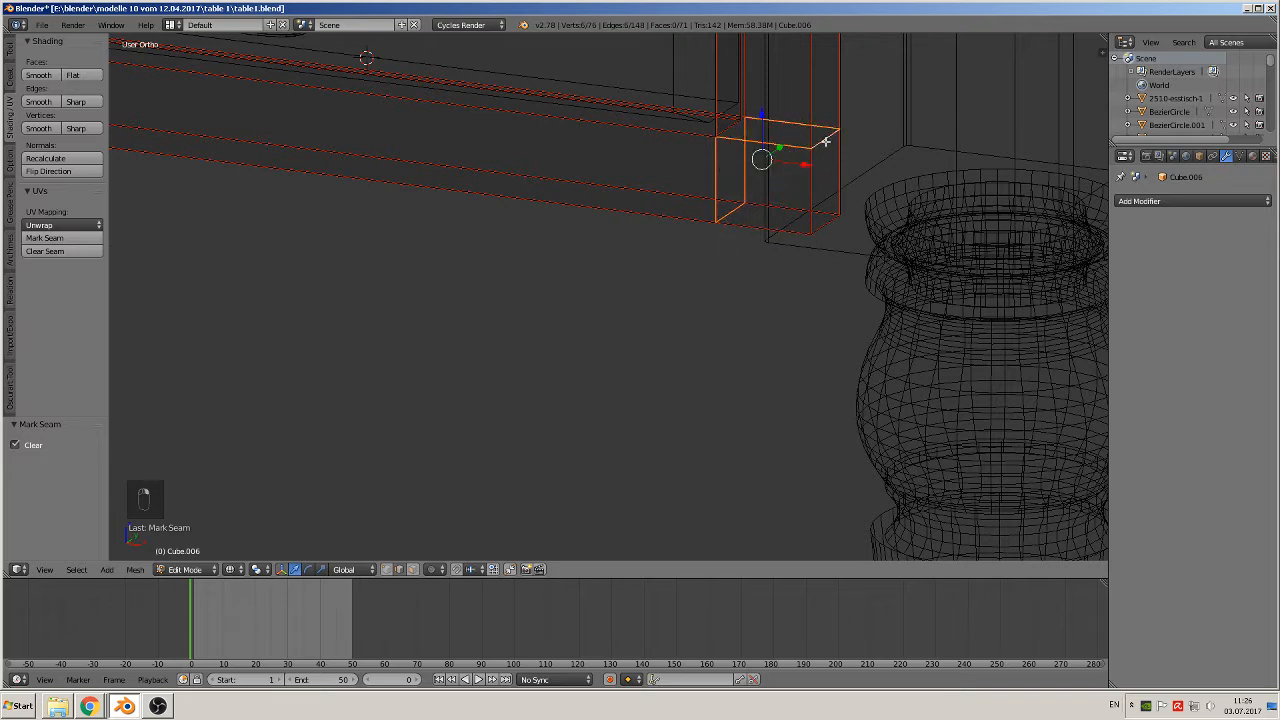
{"action": "left_click", "coordinate": [53, 248]}
{"action": "scroll", "coordinate": [593, 197], "scroll_direction": "down", "scroll_amount": 4}
{"action": "key", "text": "Tab"}
{"action": "scroll", "coordinate": [596, 198], "scroll_direction": "down", "scroll_amount": 6}
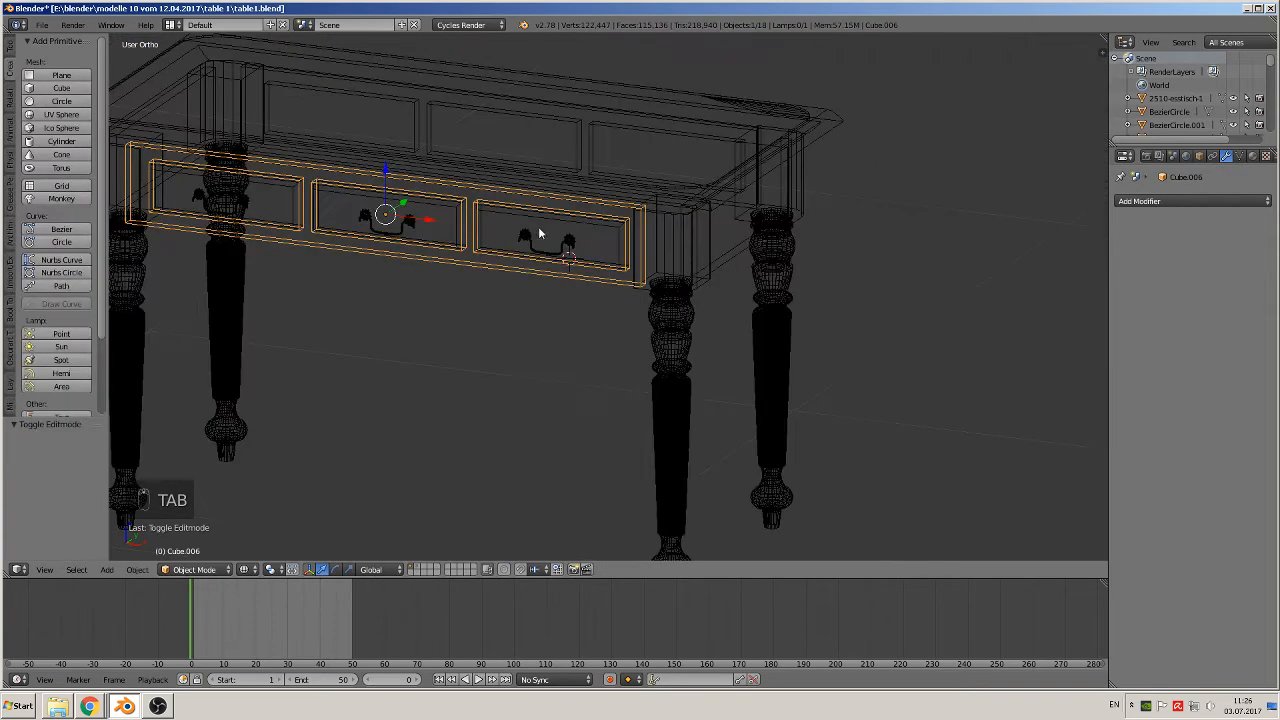
Mark all edges of the plain panel on the table's short side as seams.
{"action": "middle_click_drag", "start_coordinate": [538, 226], "coordinate": [657, 251]}
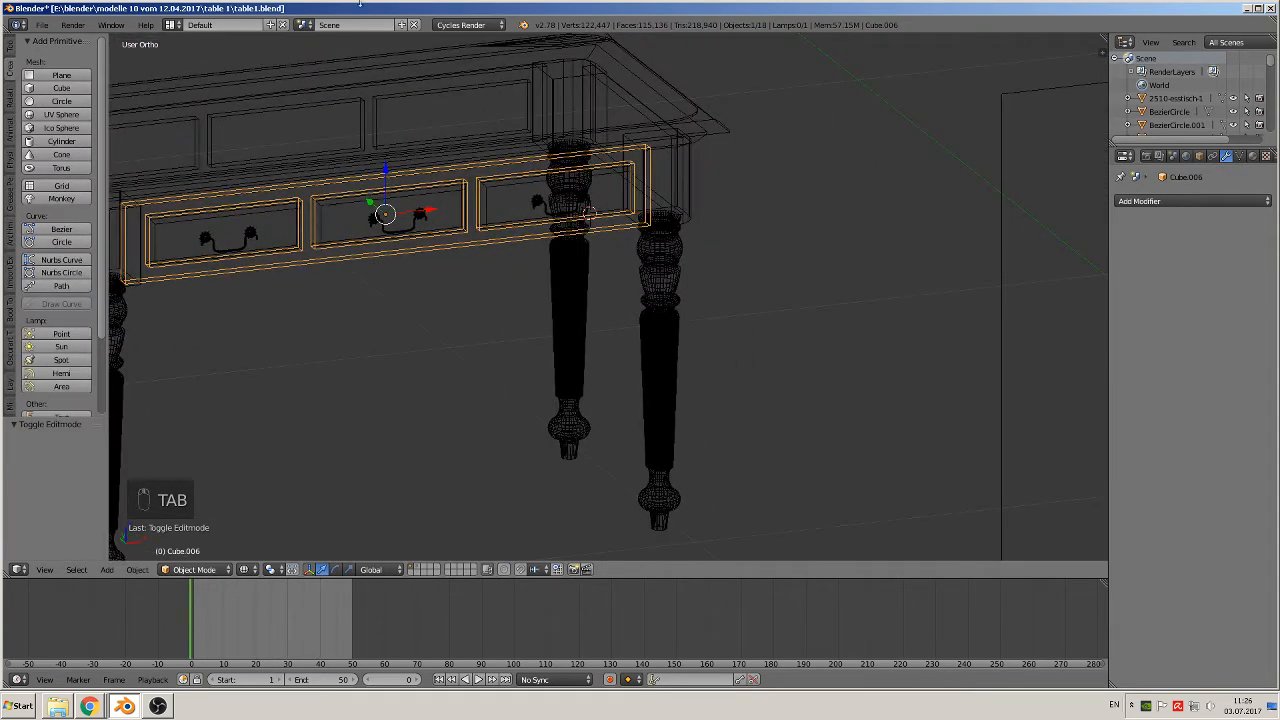
{"action": "scroll", "coordinate": [449, 133], "scroll_direction": "down", "scroll_amount": 2}
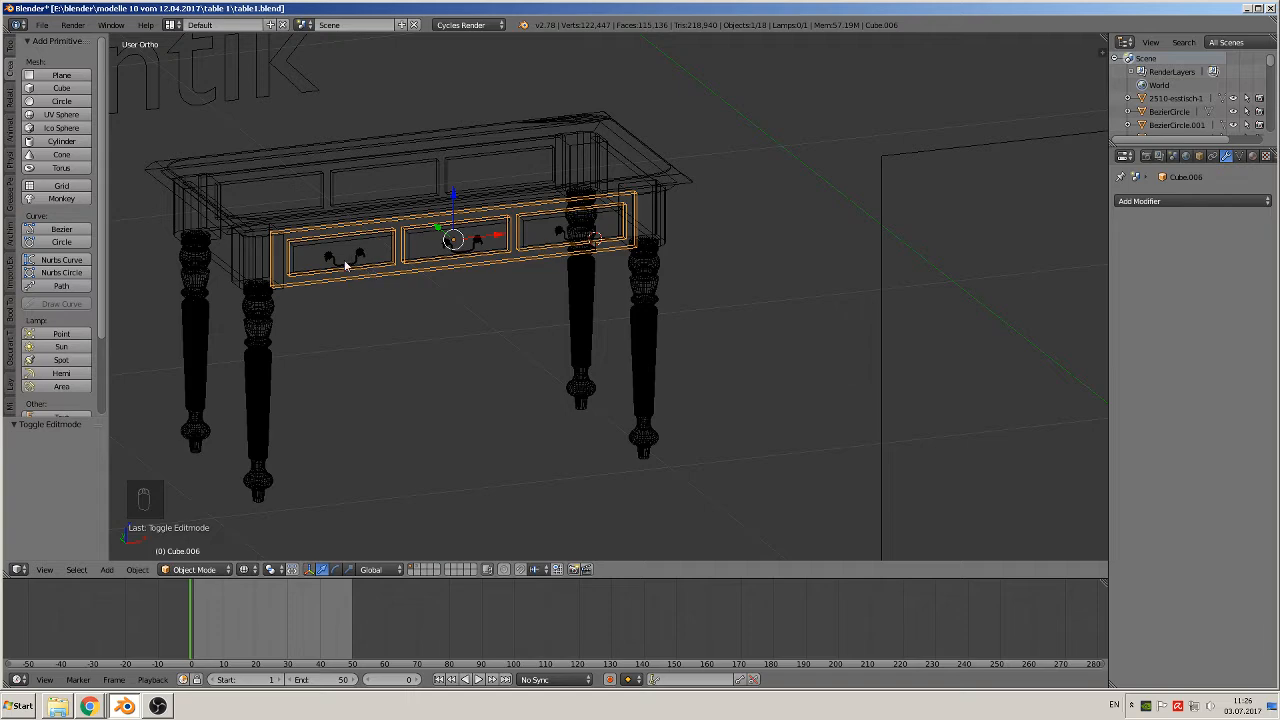
{"action": "right_click", "coordinate": [222, 250]}
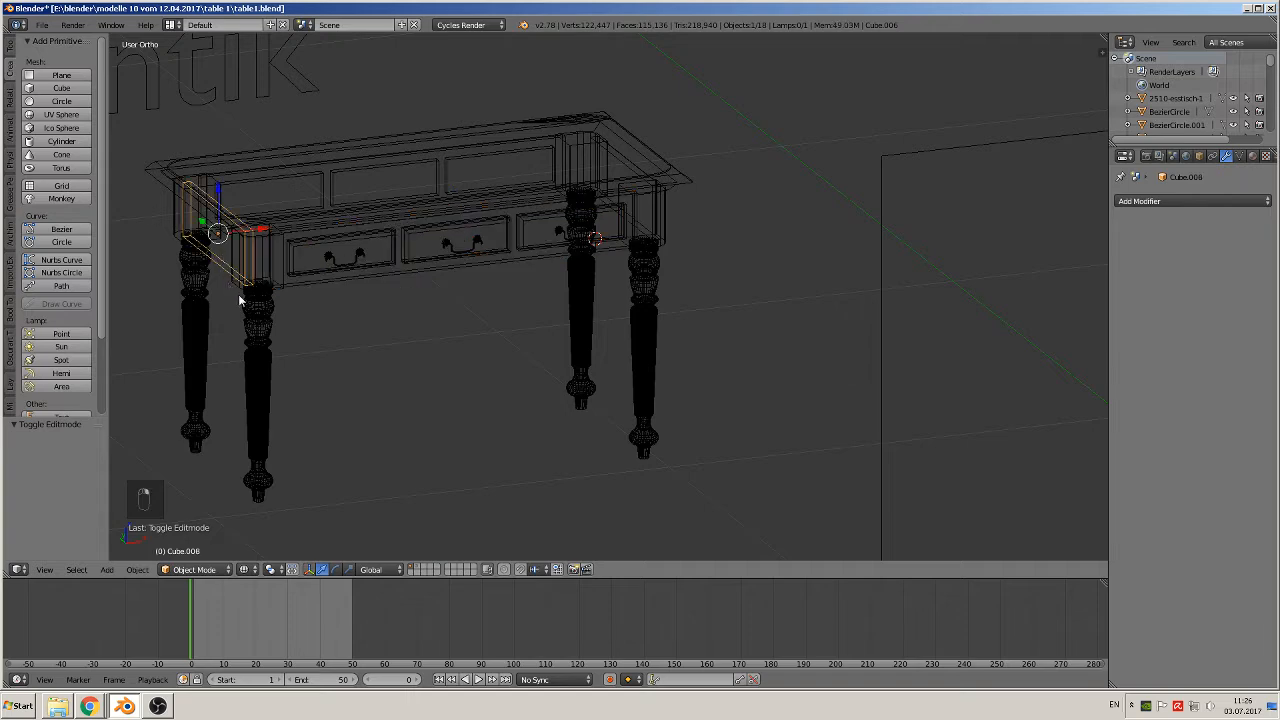
{"action": "middle_click_drag", "start_coordinate": [240, 297], "coordinate": [277, 289]}
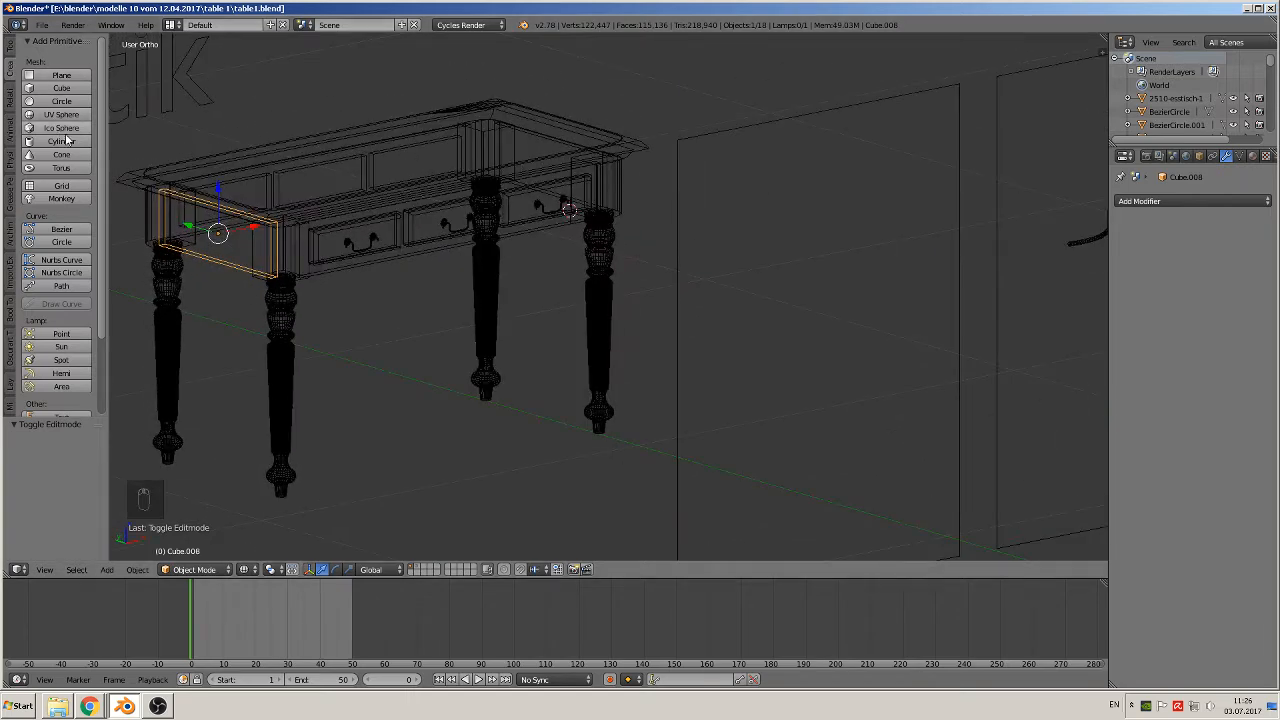
{"action": "key", "text": "Tab"}
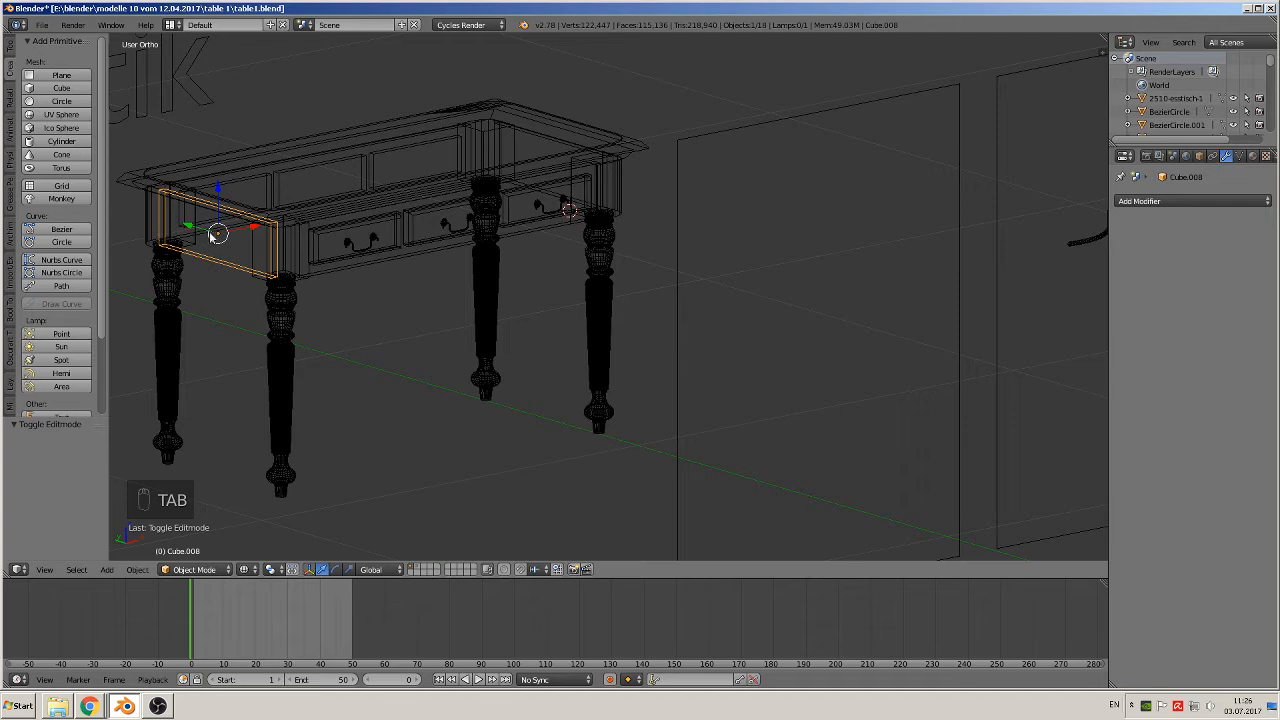
{"action": "key", "text": "Tab"}
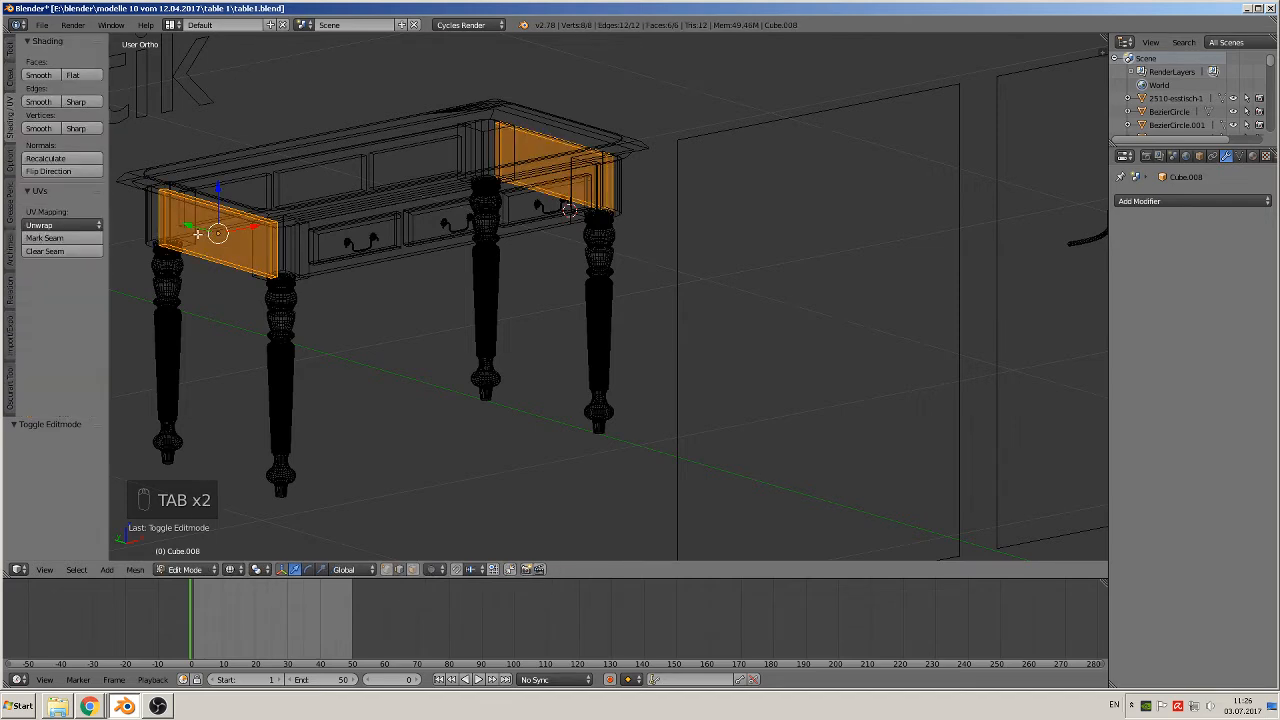
{"action": "left_click", "coordinate": [44, 238]}
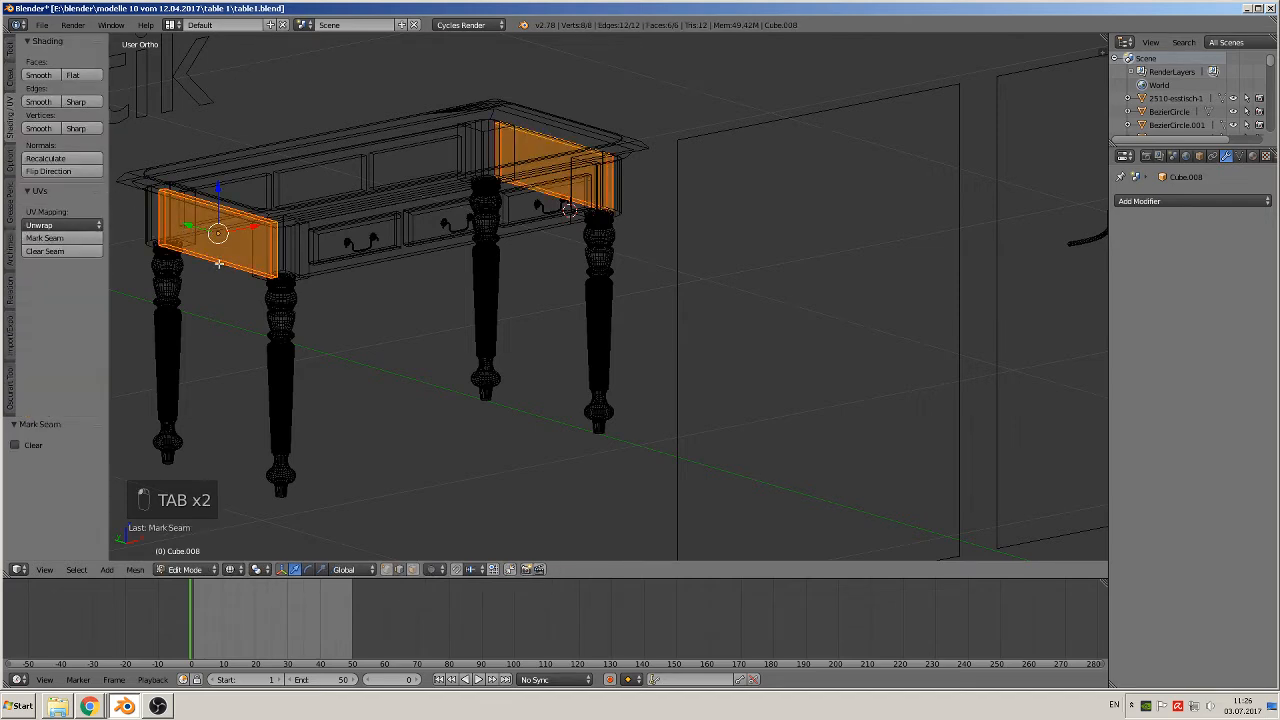
{"action": "key", "text": "Tab"}
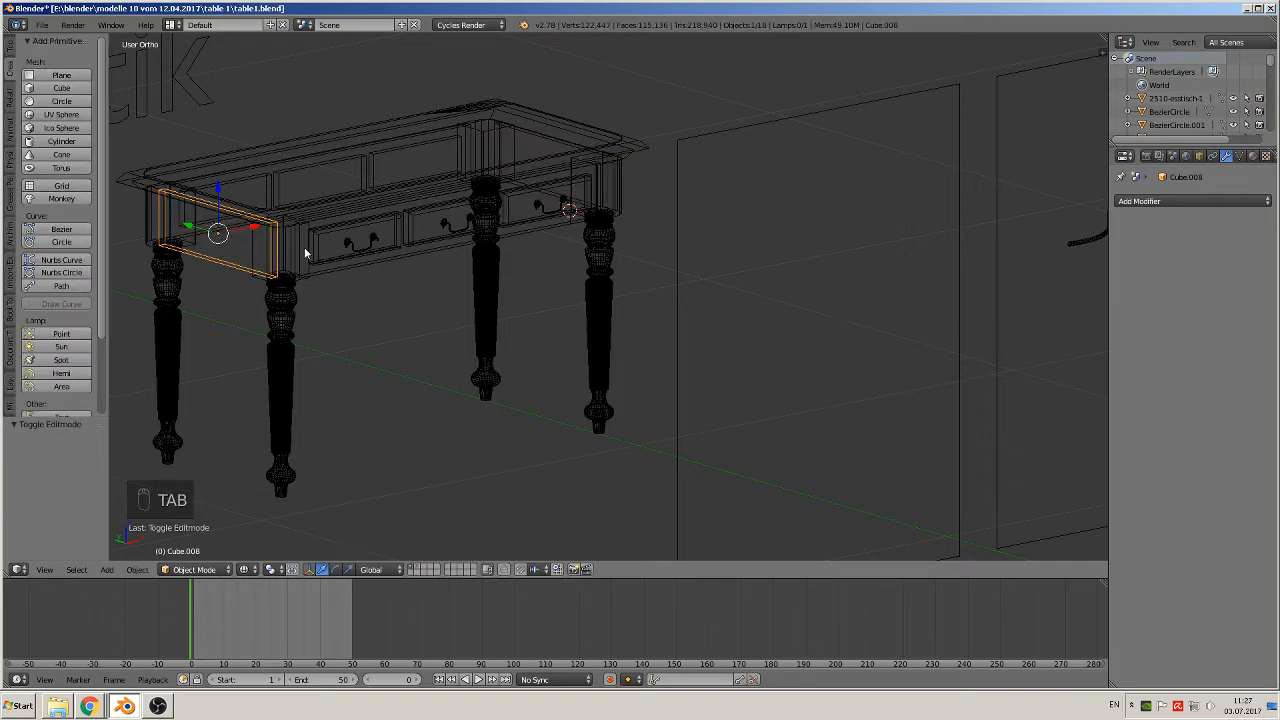
Delete the old three-opening frame on the rear side of the table.
{"action": "middle_click_drag", "start_coordinate": [306, 252], "coordinate": [527, 347], "text": "shift"}
{"action": "right_click", "coordinate": [419, 224]}
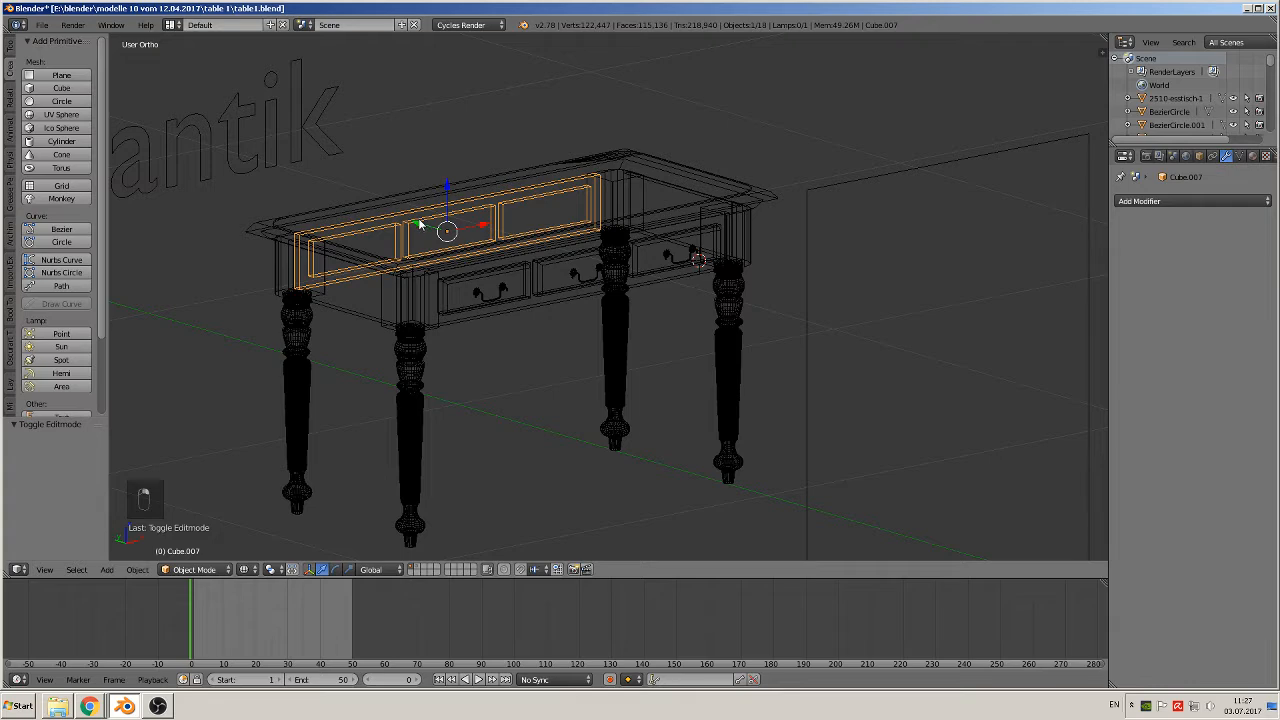
{"action": "key", "text": "x"}
{"action": "left_click", "coordinate": [425, 222]}
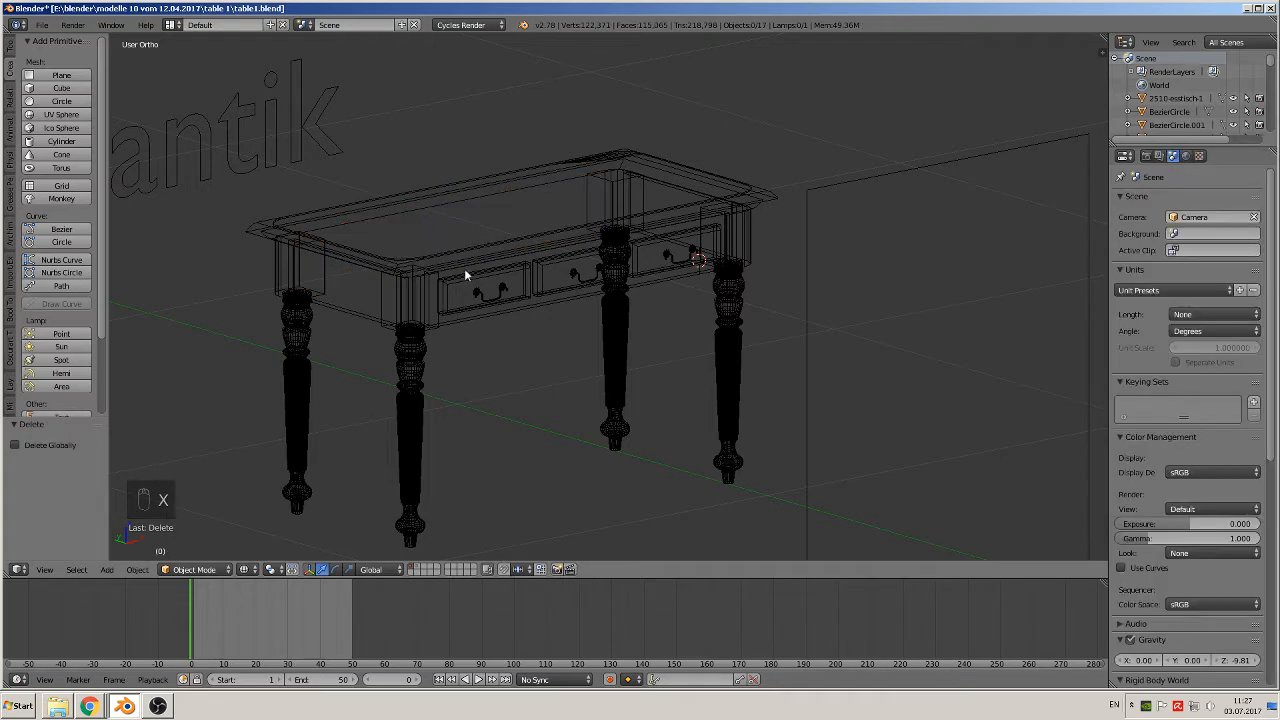
Duplicate the front drawer frame and move the copy about 0.478 along Y to the rear side of the table.
{"action": "right_click", "coordinate": [464, 268]}
{"action": "key", "text": "shift+d"}
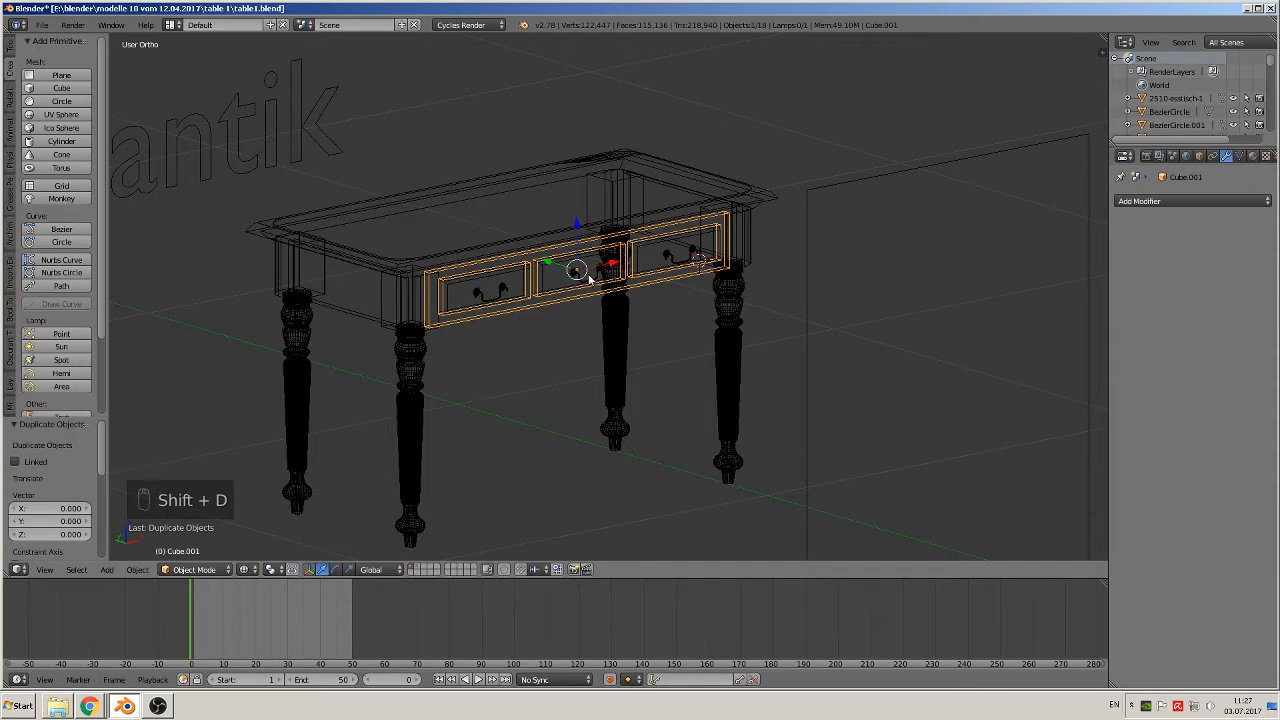
{"action": "key", "text": "y"}
{"action": "left_click", "coordinate": [416, 222]}
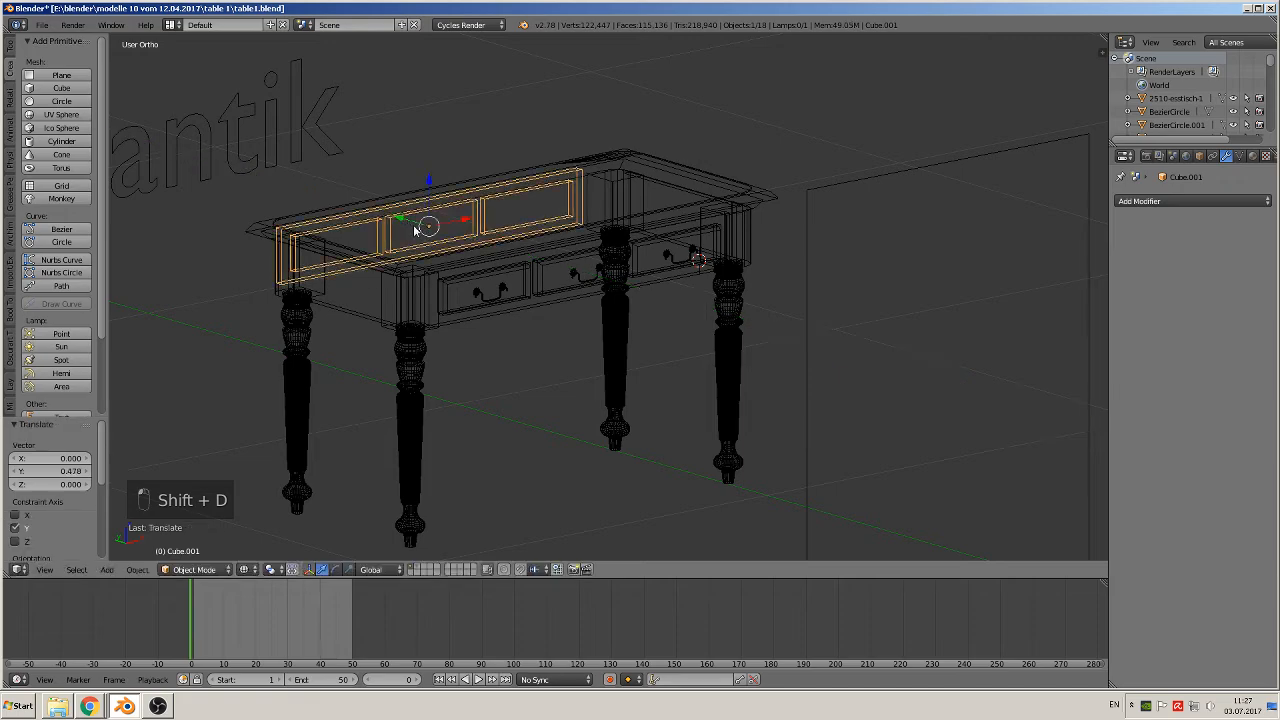
Fine-tune the duplicated frame's position along Y between the rear legs, ending with a shift of about -0.032.
{"action": "middle_click_drag", "start_coordinate": [428, 224], "coordinate": [558, 268]}
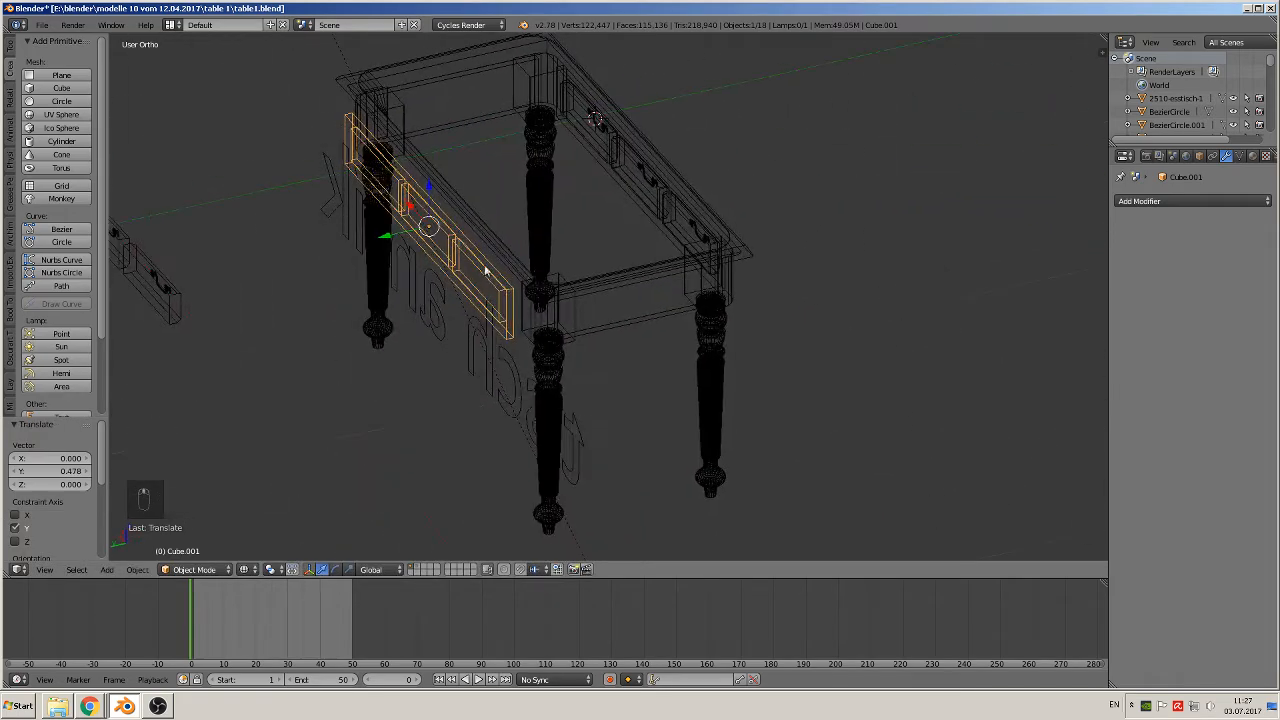
{"action": "scroll", "coordinate": [290, 219], "scroll_direction": "up", "scroll_amount": 3}
{"action": "key", "text": "g"}
{"action": "key", "text": "y"}
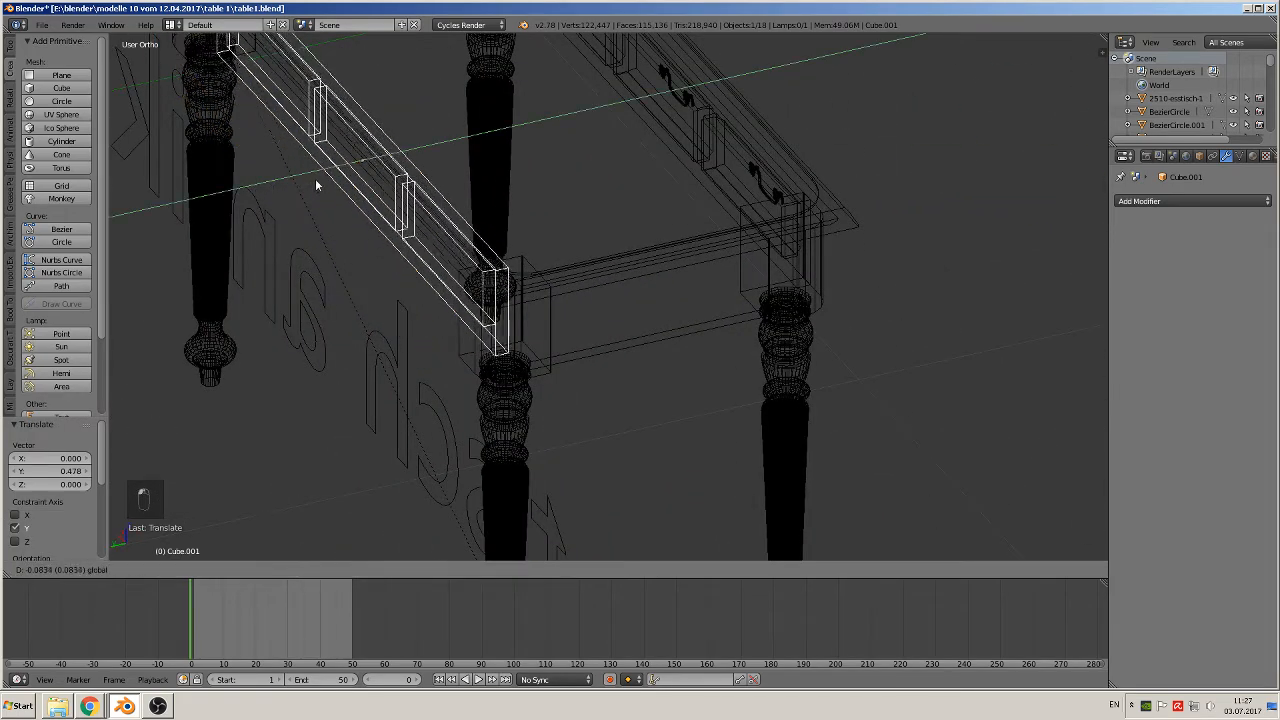
{"action": "left_click", "coordinate": [321, 185]}
{"action": "middle_click_drag", "start_coordinate": [320, 185], "coordinate": [340, 160]}
{"action": "key", "text": "g"}
{"action": "key", "text": "y"}
{"action": "left_click", "coordinate": [318, 158]}
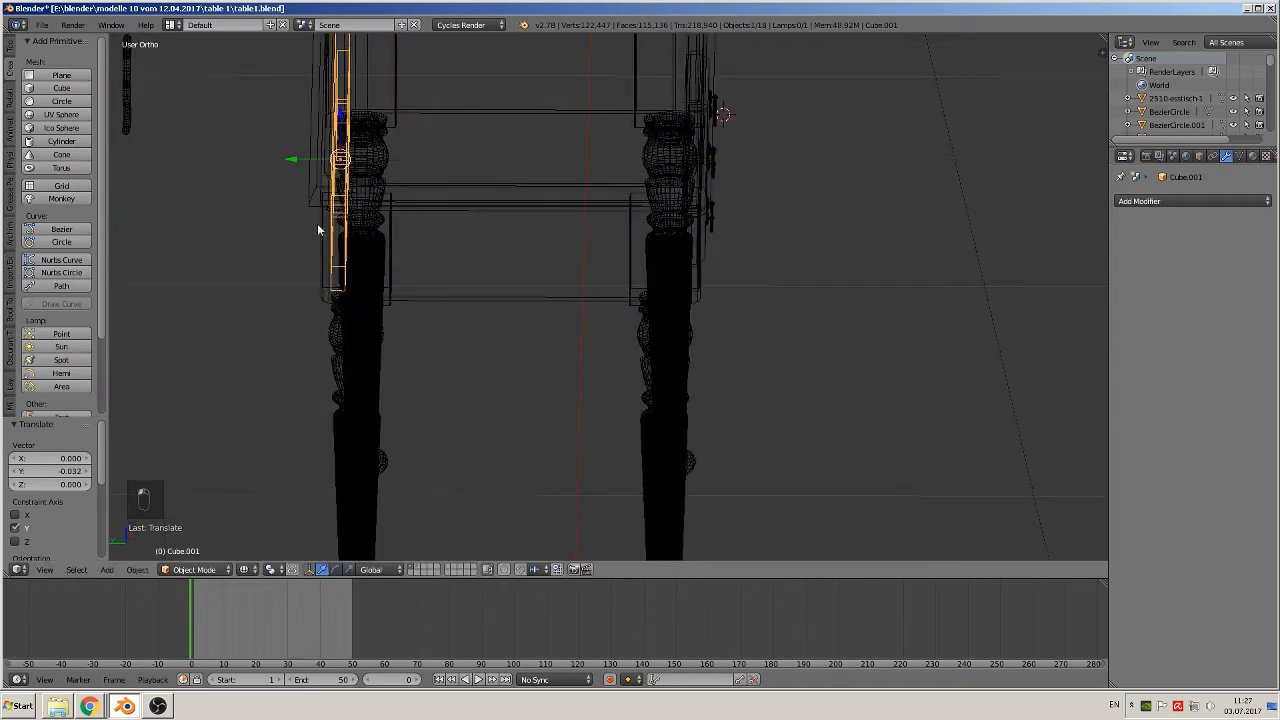
Inspect the seams on the duplicated rear frame in Edit Mode, and deselect everything back in Object Mode.
{"action": "middle_click_drag", "start_coordinate": [317, 223], "coordinate": [212, 210]}
{"action": "key", "text": "Tab"}
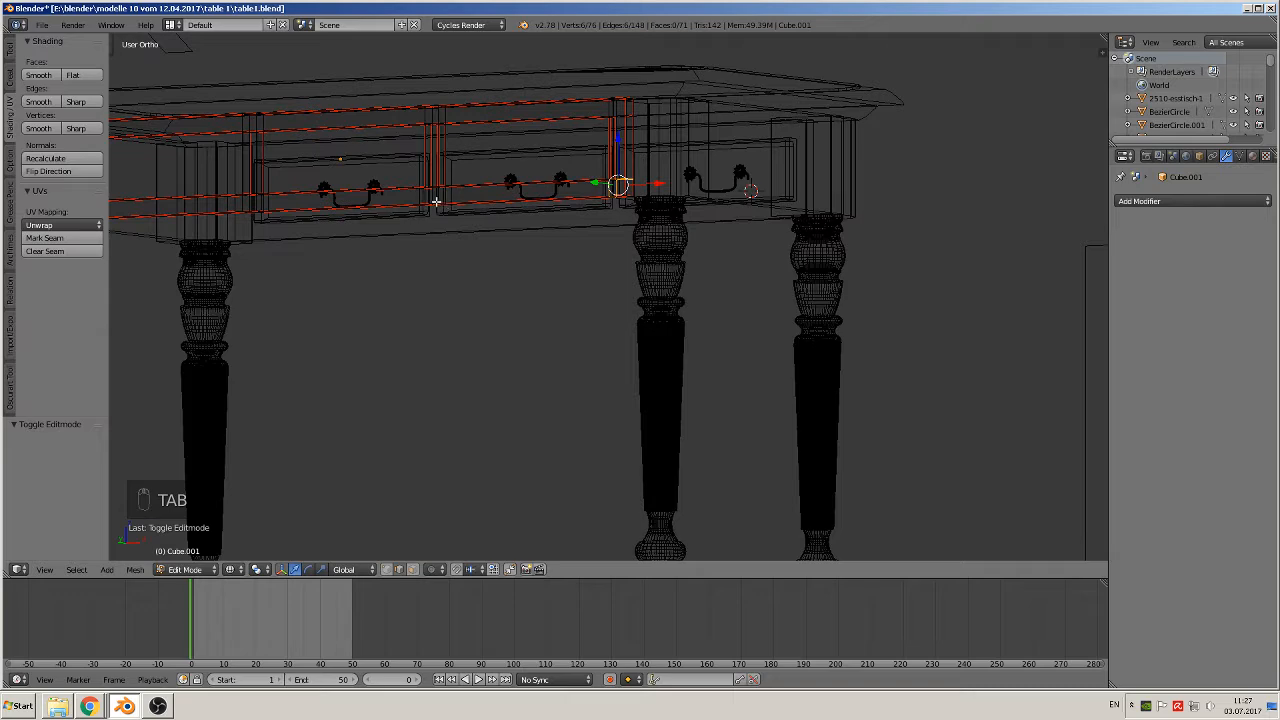
{"action": "key", "text": "Tab"}
{"action": "middle_click_drag", "start_coordinate": [436, 201], "coordinate": [464, 267]}
{"action": "key", "text": "a"}
{"action": "key", "text": "a"}
{"action": "key", "text": "a"}
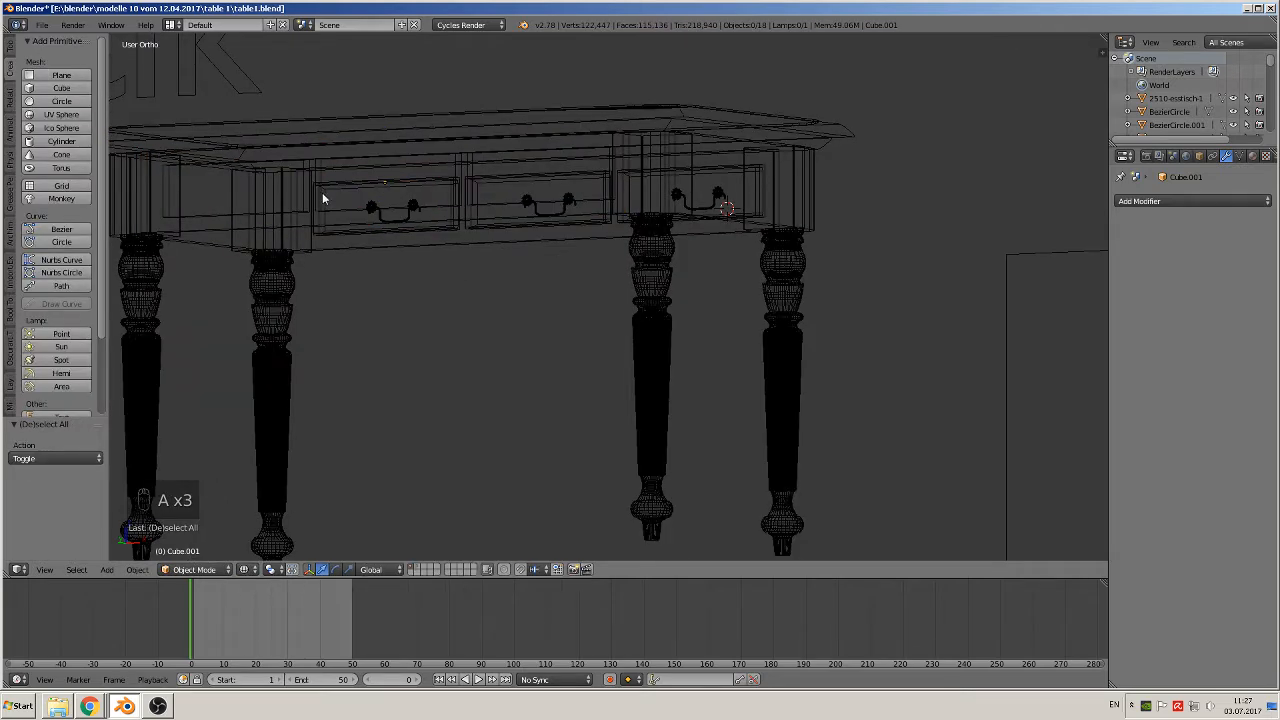
Select the drawers object and mark seams on its already selected rear drawer faces, ending in Object Mode.
{"action": "middle_click_drag", "start_coordinate": [322, 195], "coordinate": [677, 288], "text": "shift"}
{"action": "right_click", "coordinate": [652, 258]}
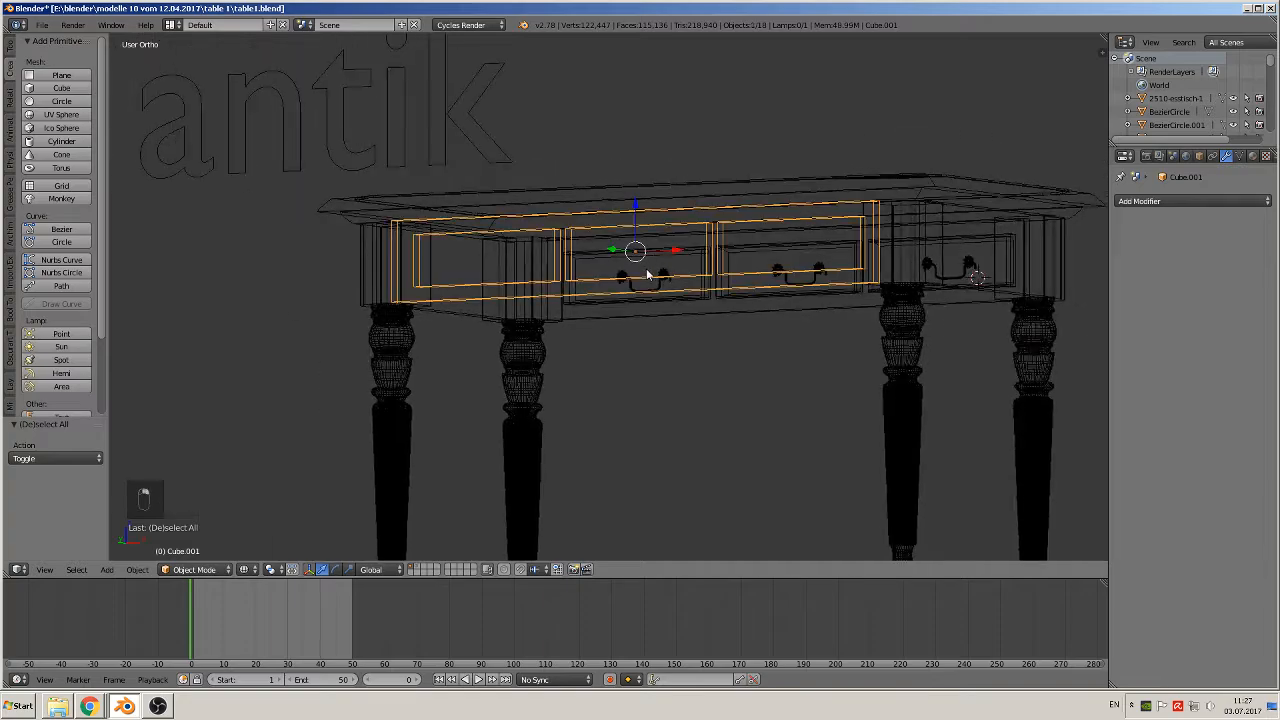
{"action": "right_click", "coordinate": [603, 268]}
{"action": "middle_click_drag", "start_coordinate": [601, 268], "coordinate": [338, 309]}
{"action": "scroll", "coordinate": [658, 366], "scroll_direction": "up", "scroll_amount": 3}
{"action": "scroll", "coordinate": [338, 309], "scroll_direction": "up", "scroll_amount": 2}
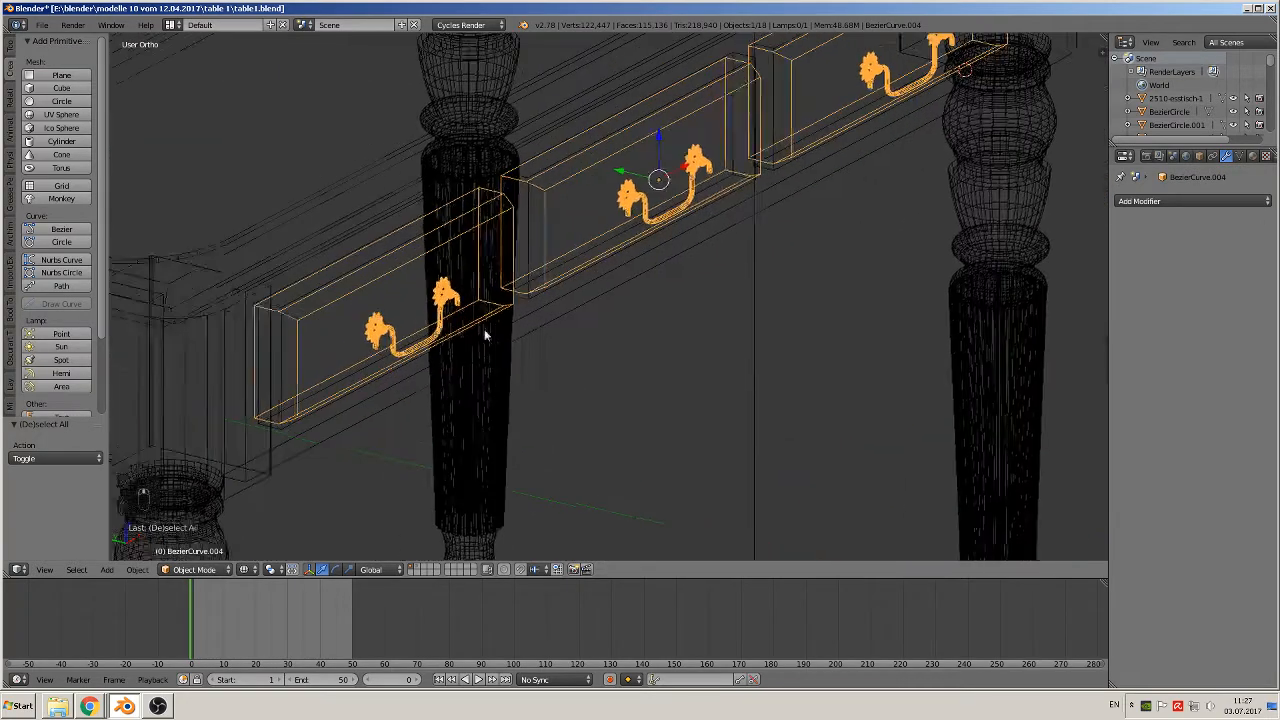
{"action": "middle_click_drag", "start_coordinate": [167, 479], "coordinate": [372, 509], "text": "shift"}
{"action": "key", "text": "Tab"}
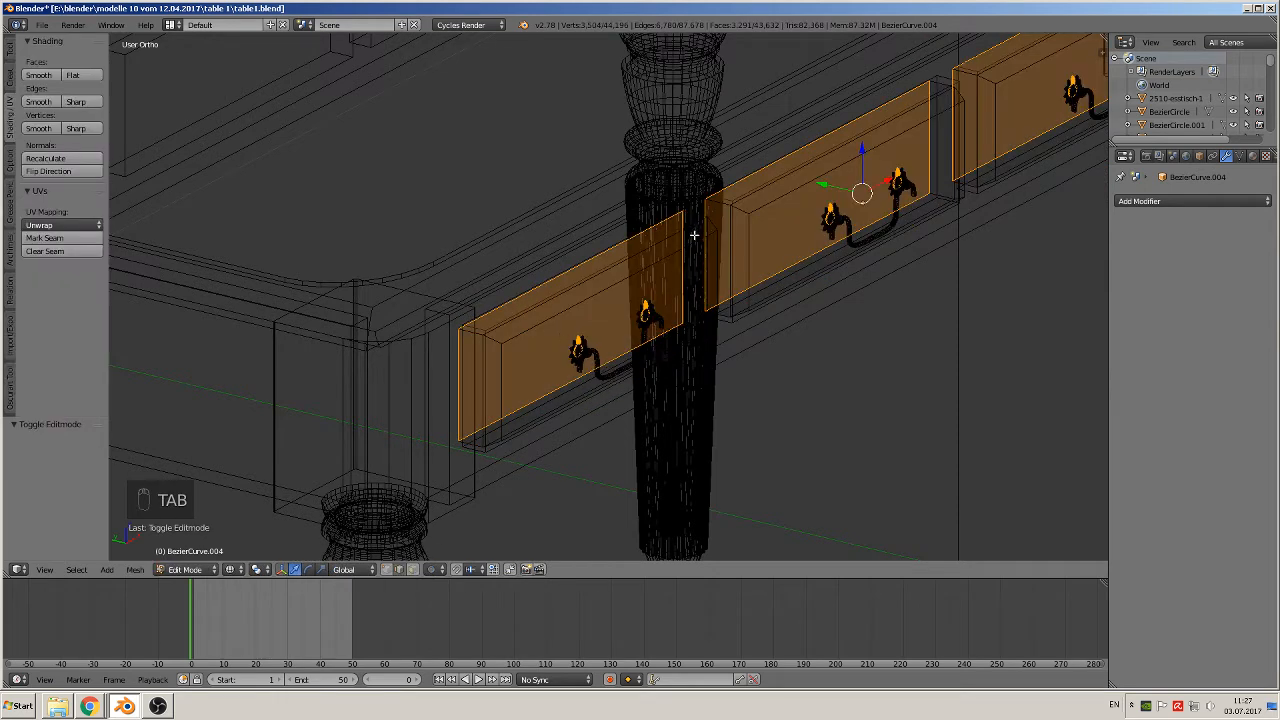
{"action": "left_click", "coordinate": [60, 239]}
{"action": "key", "text": "Tab"}
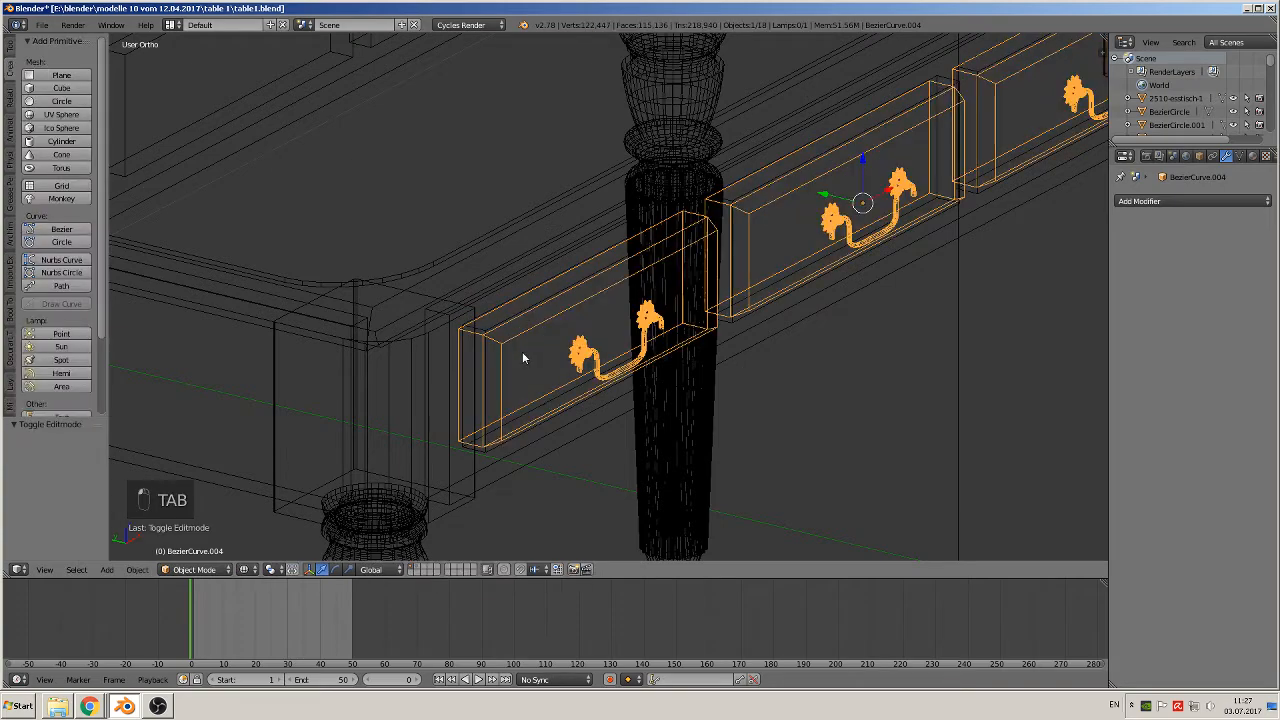
Select the front faces of all three drawers in face select mode and mark their borders as seams.
{"action": "key", "text": "Tab"}
{"action": "middle_click_drag", "start_coordinate": [486, 366], "coordinate": [367, 306]}
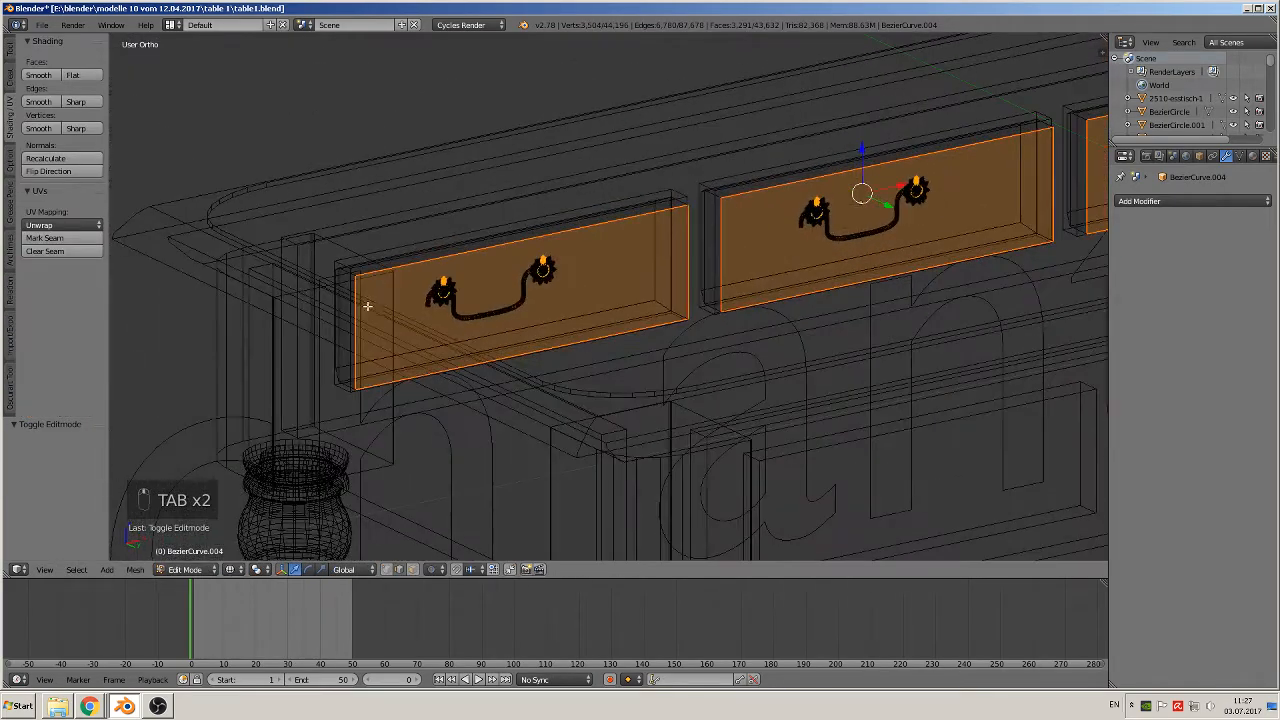
{"action": "scroll", "coordinate": [629, 343], "scroll_direction": "up", "scroll_amount": 5}
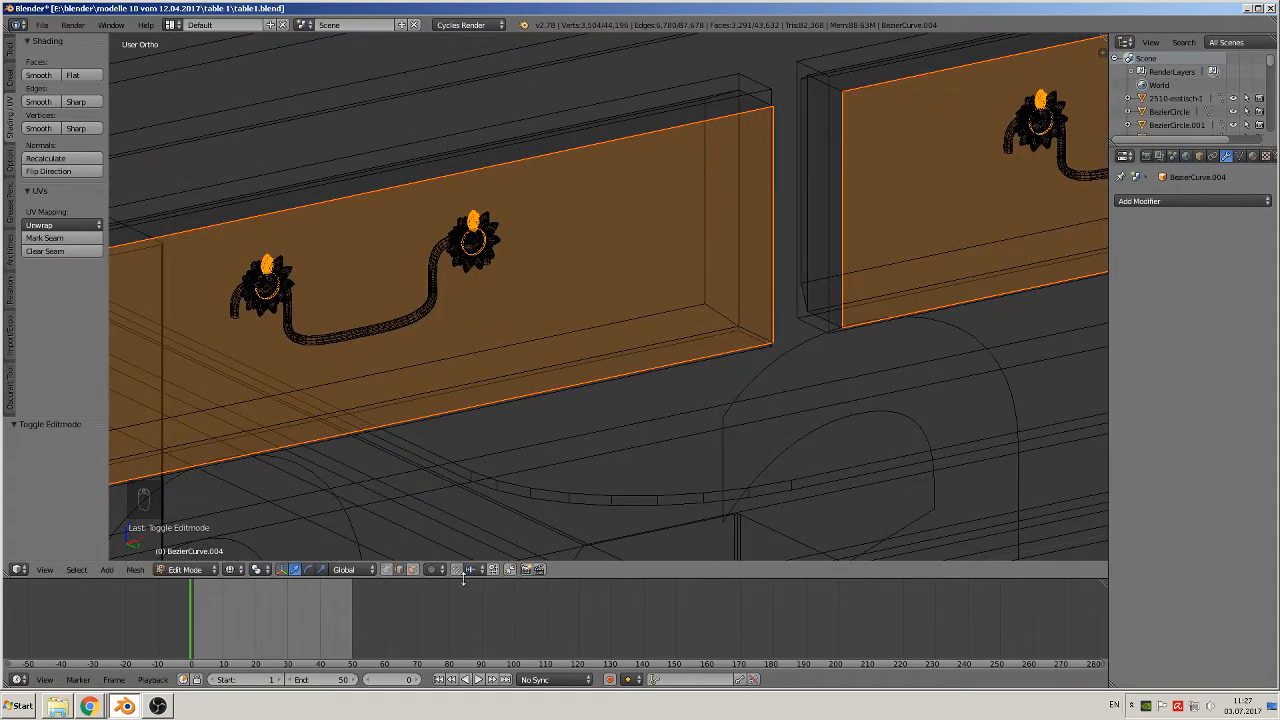
{"action": "left_click", "coordinate": [412, 569]}
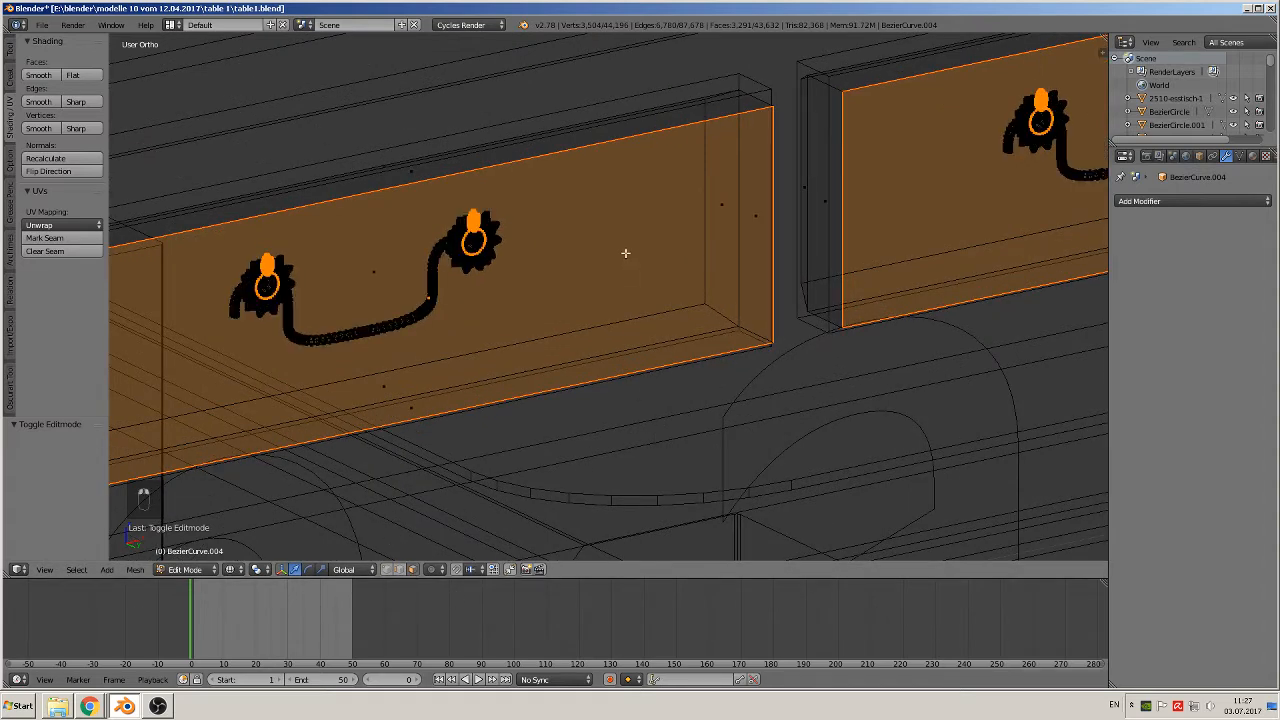
{"action": "right_click", "coordinate": [355, 268]}
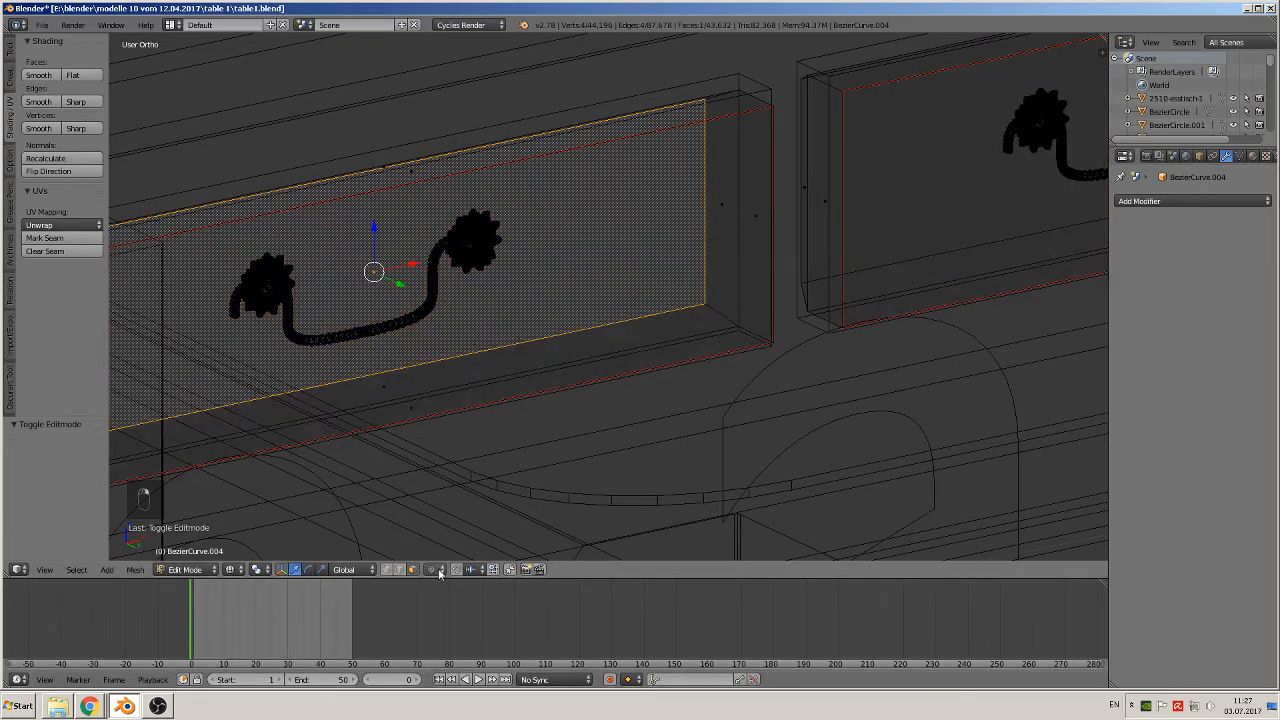
{"action": "scroll", "coordinate": [577, 304], "scroll_direction": "down", "scroll_amount": 1}
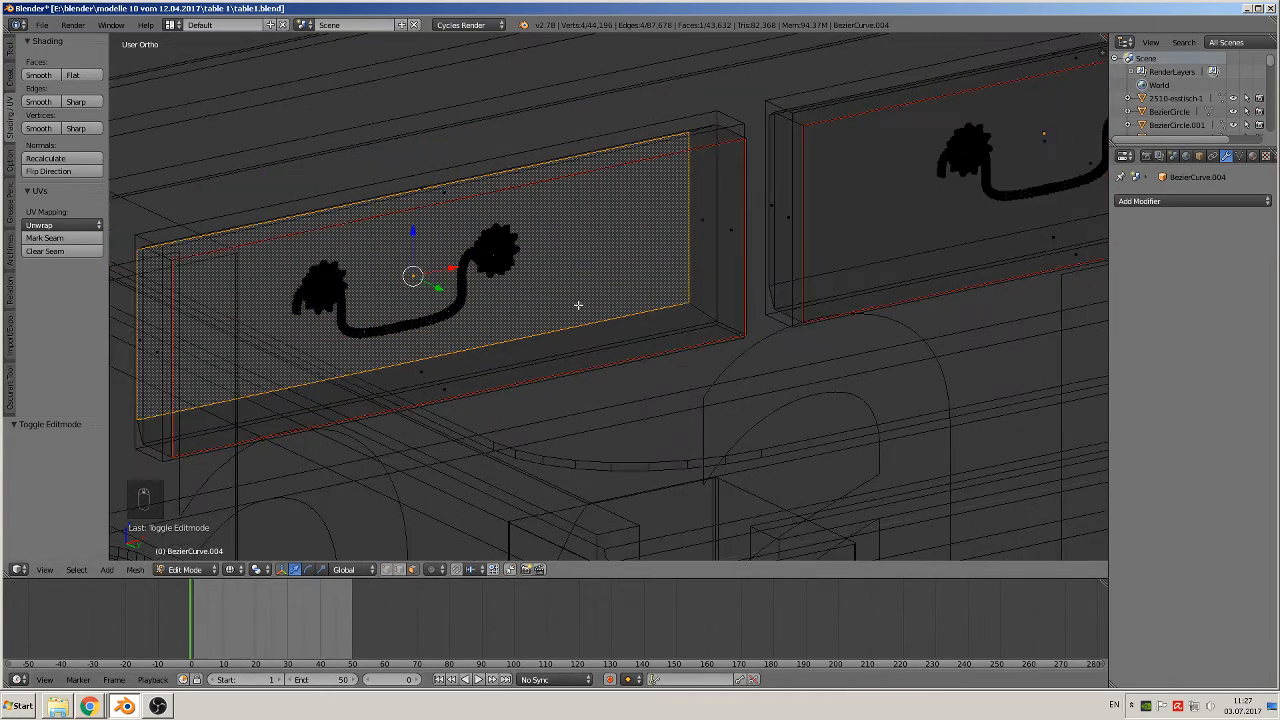
{"action": "middle_click_drag", "start_coordinate": [582, 333], "coordinate": [815, 368]}
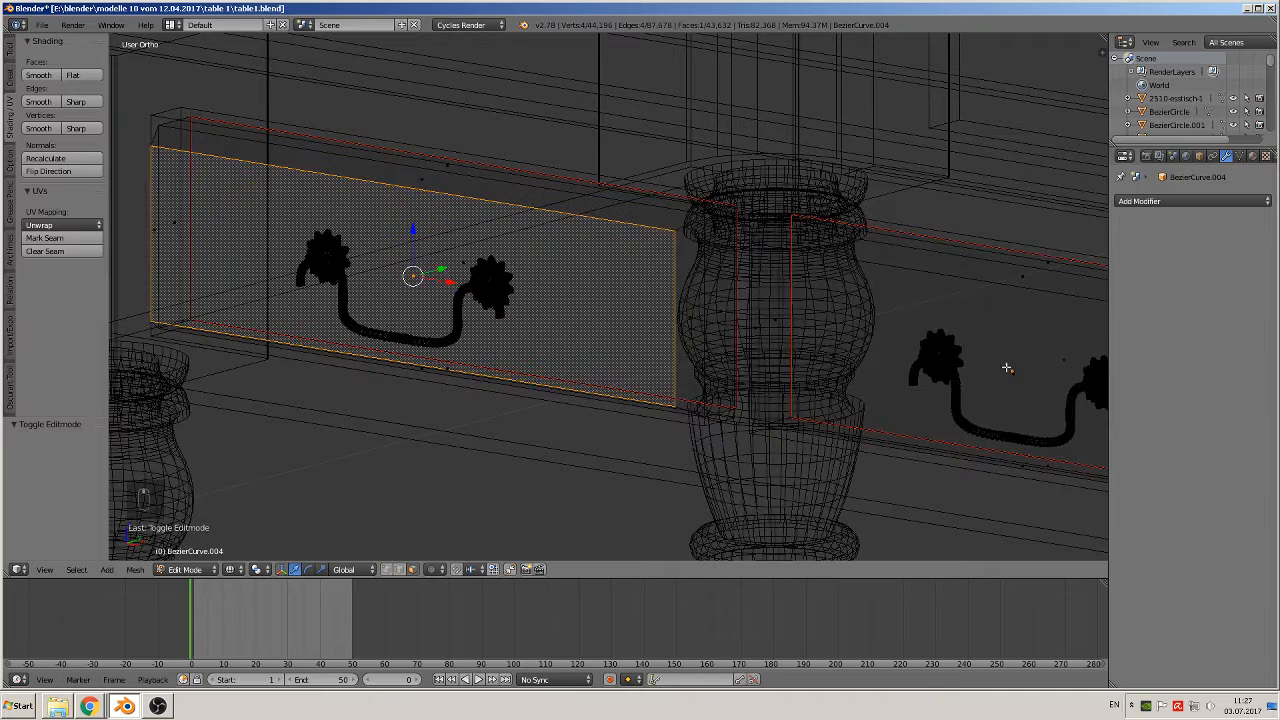
{"action": "right_click", "coordinate": [1008, 369], "text": "shift"}
{"action": "middle_click_drag", "start_coordinate": [1028, 447], "coordinate": [646, 316], "text": "shift"}
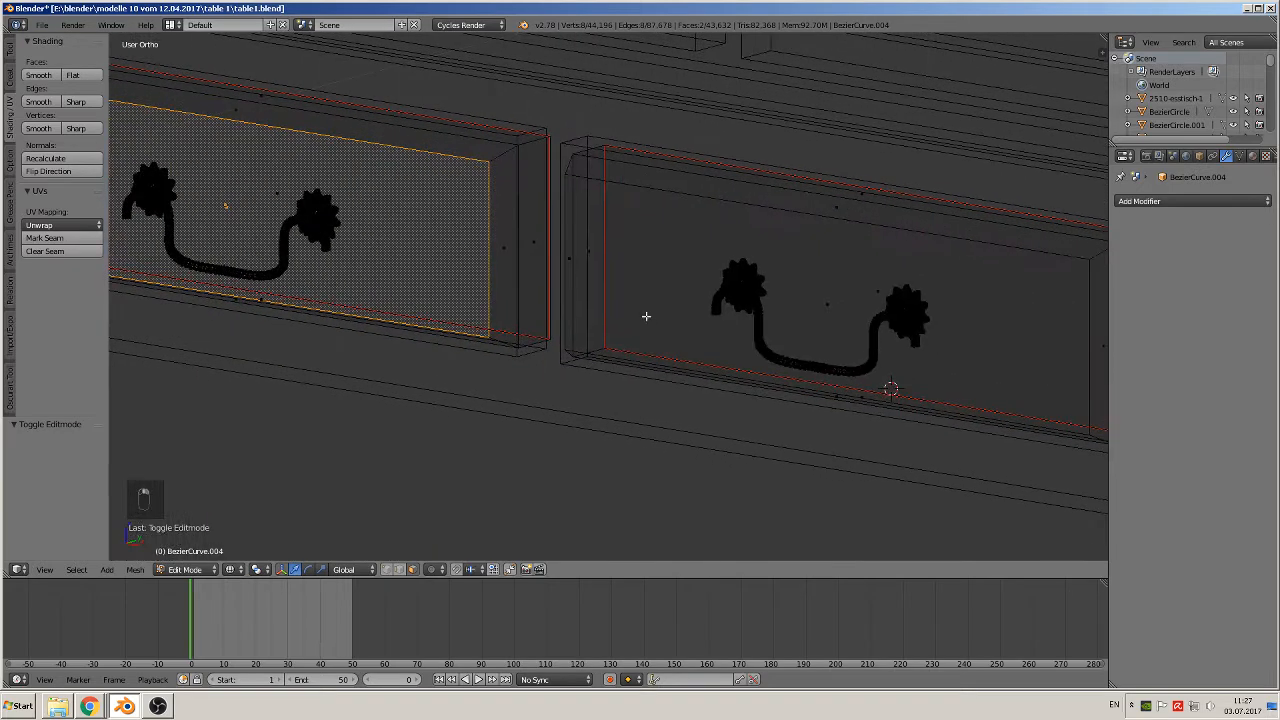
{"action": "right_click", "coordinate": [845, 302], "text": "shift"}
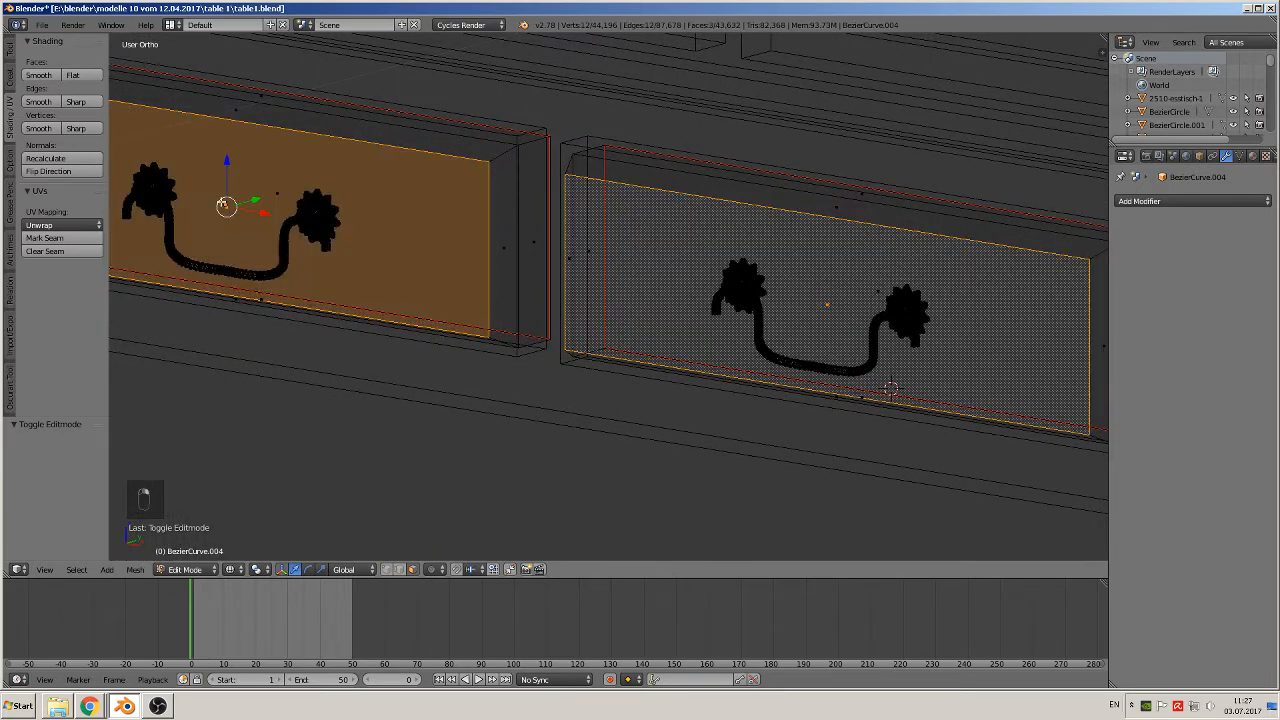
{"action": "left_click", "coordinate": [57, 240]}
Mark the short edges at one lower corner of each drawer as seams in edge select mode, then return to Object Mode.
{"action": "middle_click_drag", "start_coordinate": [547, 380], "coordinate": [651, 326]}
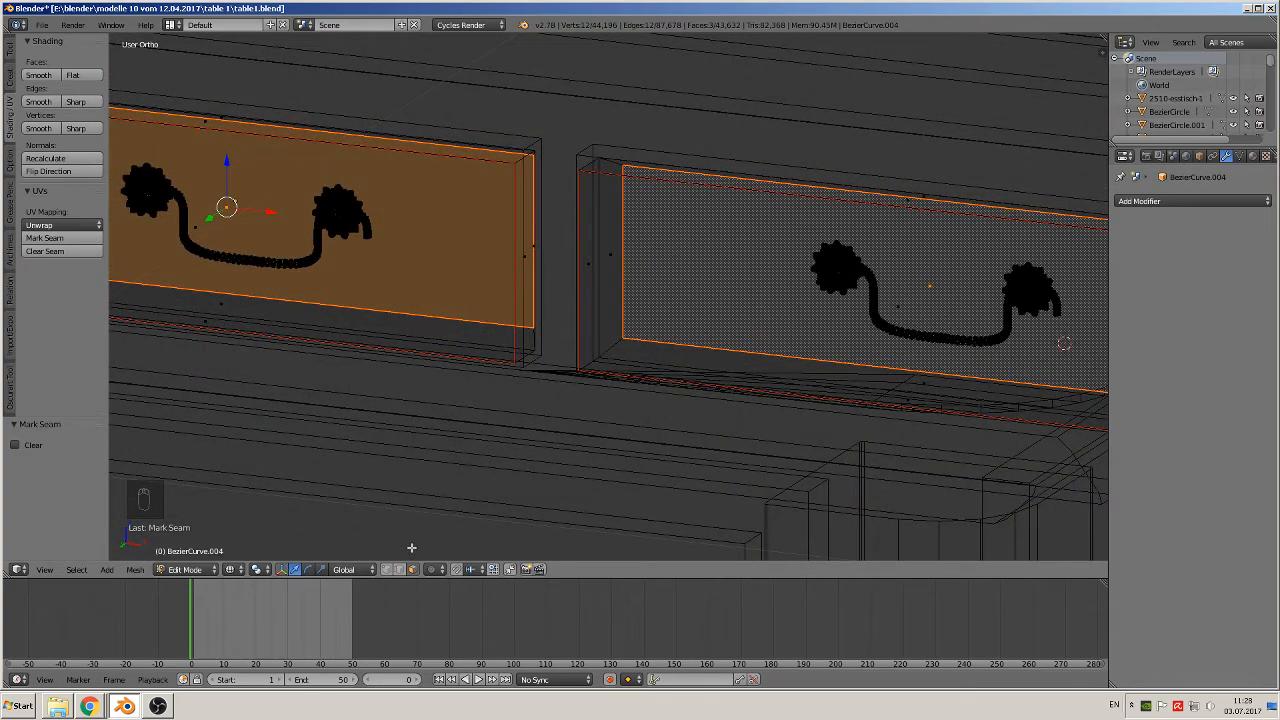
{"action": "left_click", "coordinate": [400, 569]}
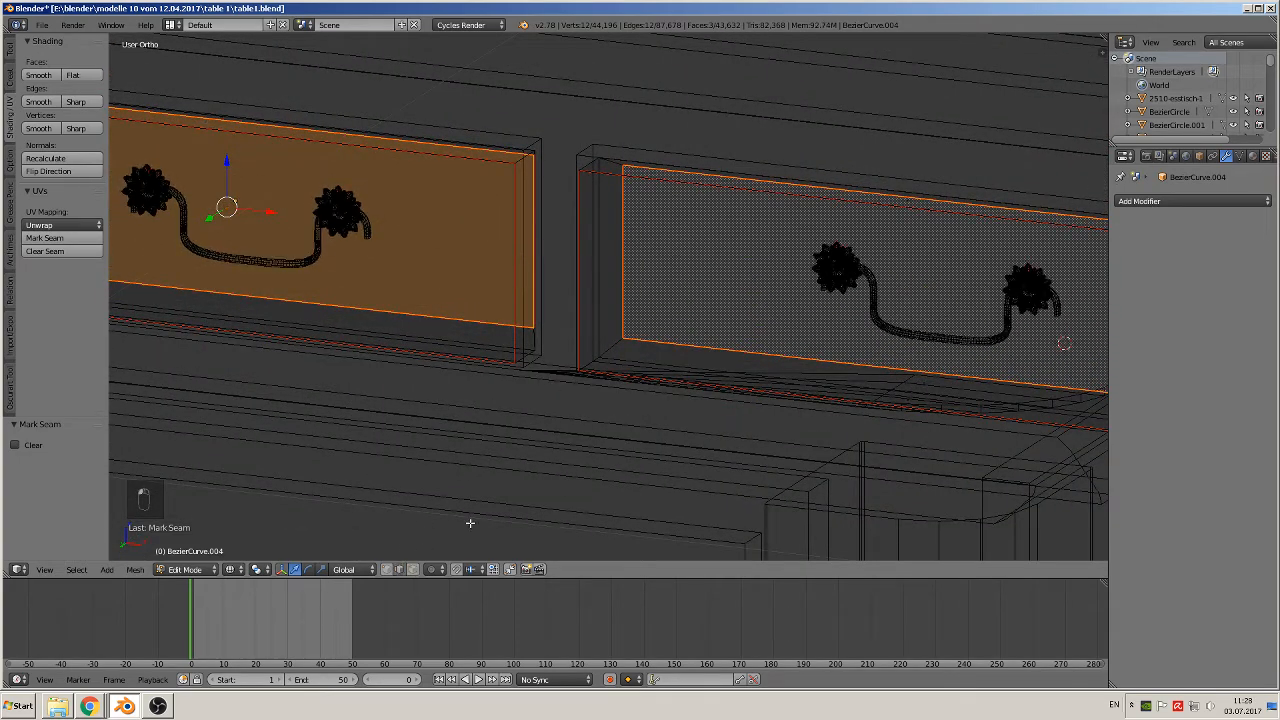
{"action": "right_click", "coordinate": [618, 343]}
{"action": "middle_click_drag", "start_coordinate": [401, 328], "coordinate": [528, 246]}
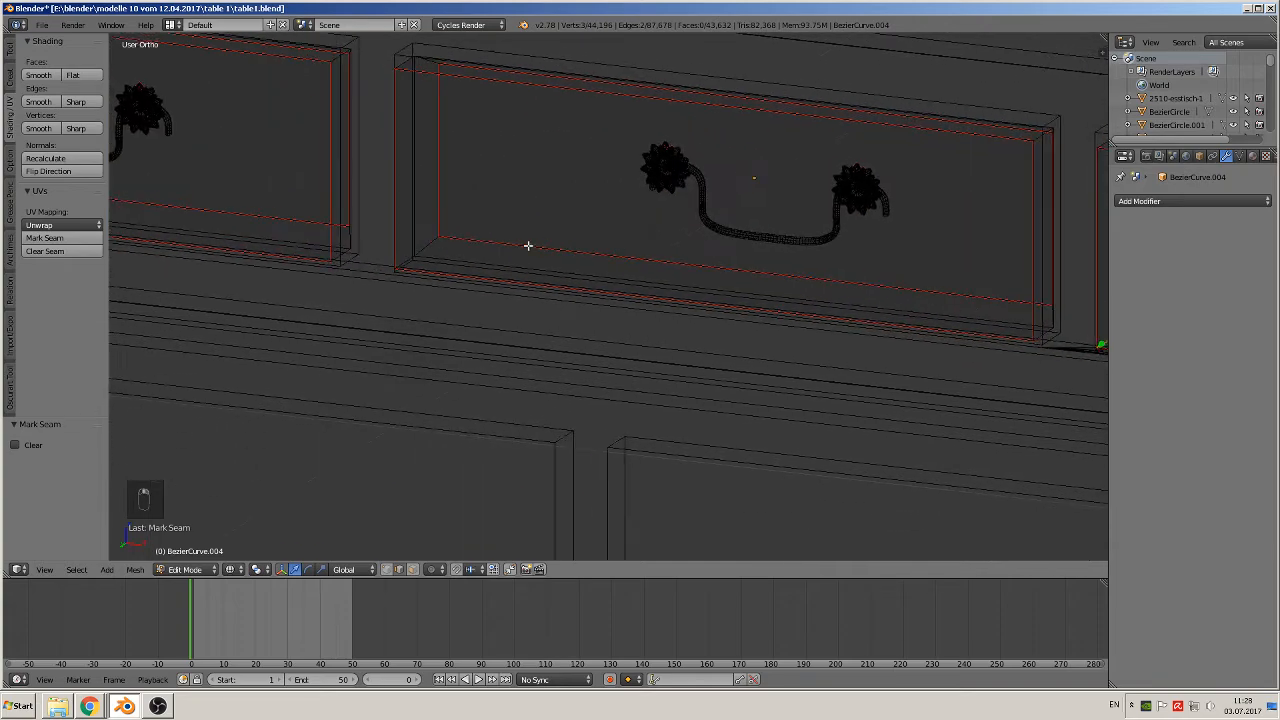
{"action": "right_click", "coordinate": [404, 259], "text": "shift"}
{"action": "mouse_move", "coordinate": [401, 289]}
{"action": "middle_mouse_down"}
{"action": "mouse_move", "coordinate": [331, 294]}
{"action": "mouse_move", "coordinate": [351, 317]}
{"action": "mouse_move", "coordinate": [424, 292]}
{"action": "middle_mouse_up"}
{"action": "right_click", "coordinate": [351, 327], "text": "shift"}
{"action": "left_click", "coordinate": [86, 240]}
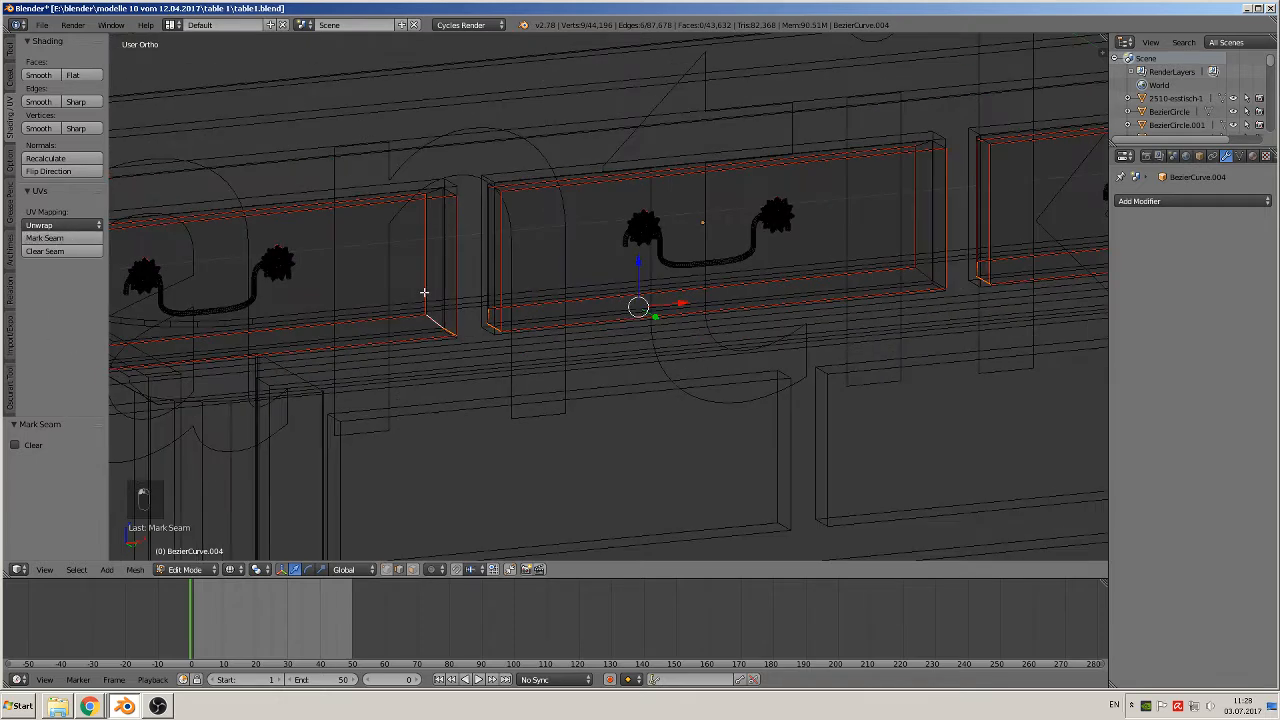
{"action": "key", "text": "Tab"}
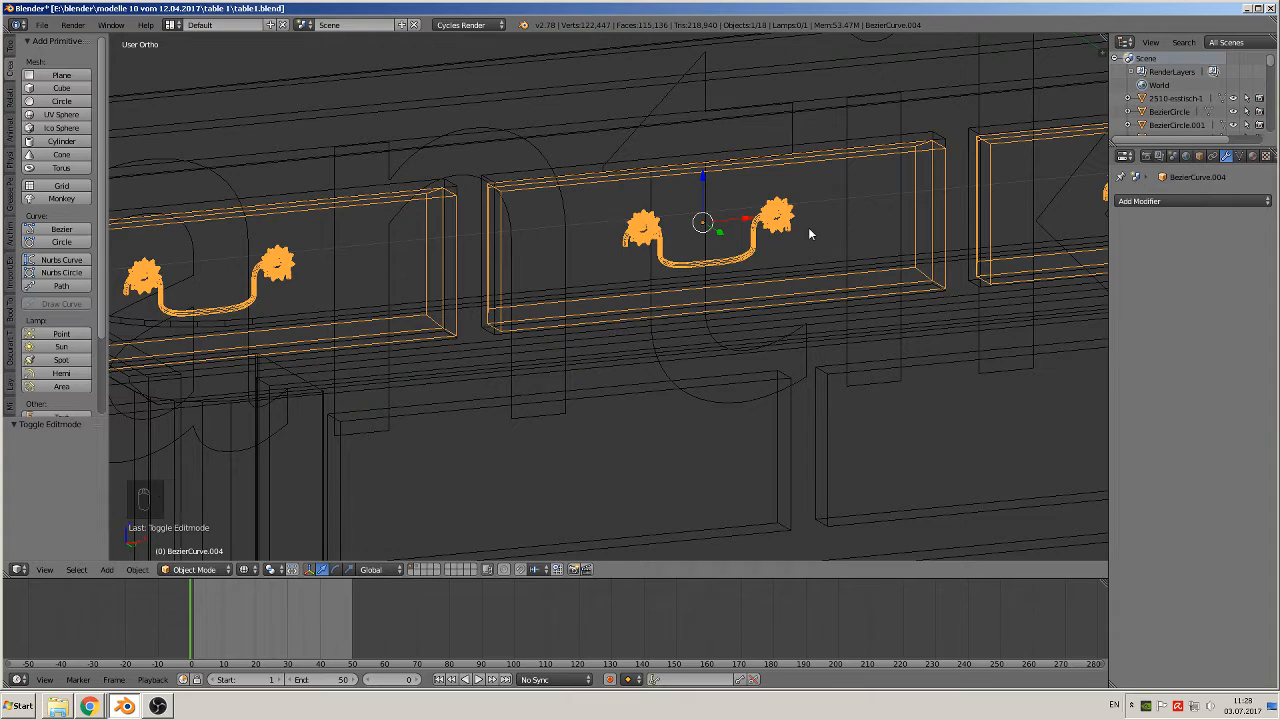
Examine the existing seams on the middle drawer handle's left flower in Edit Mode, testing one petal's edge loop.
{"action": "scroll", "coordinate": [744, 265], "scroll_direction": "up", "scroll_amount": 6}
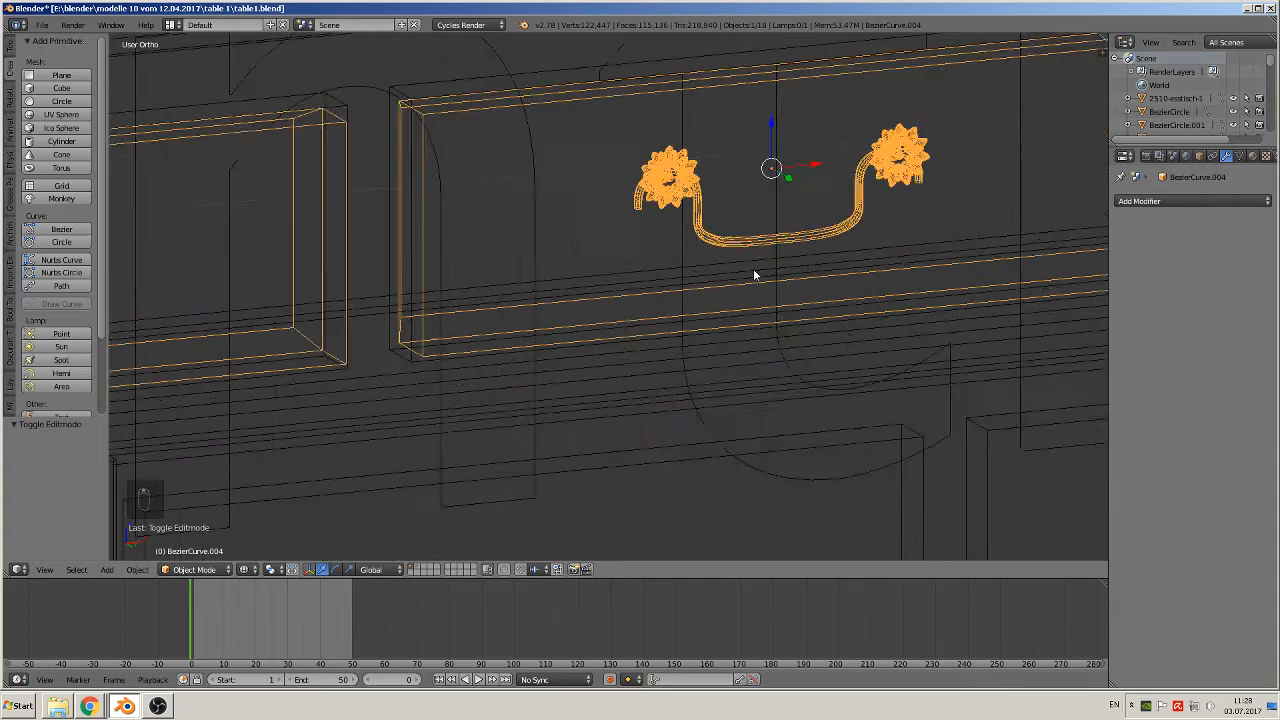
{"action": "middle_click_drag", "start_coordinate": [701, 178], "coordinate": [746, 152]}
{"action": "middle_click_drag", "start_coordinate": [777, 80], "coordinate": [614, 314], "text": "shift"}
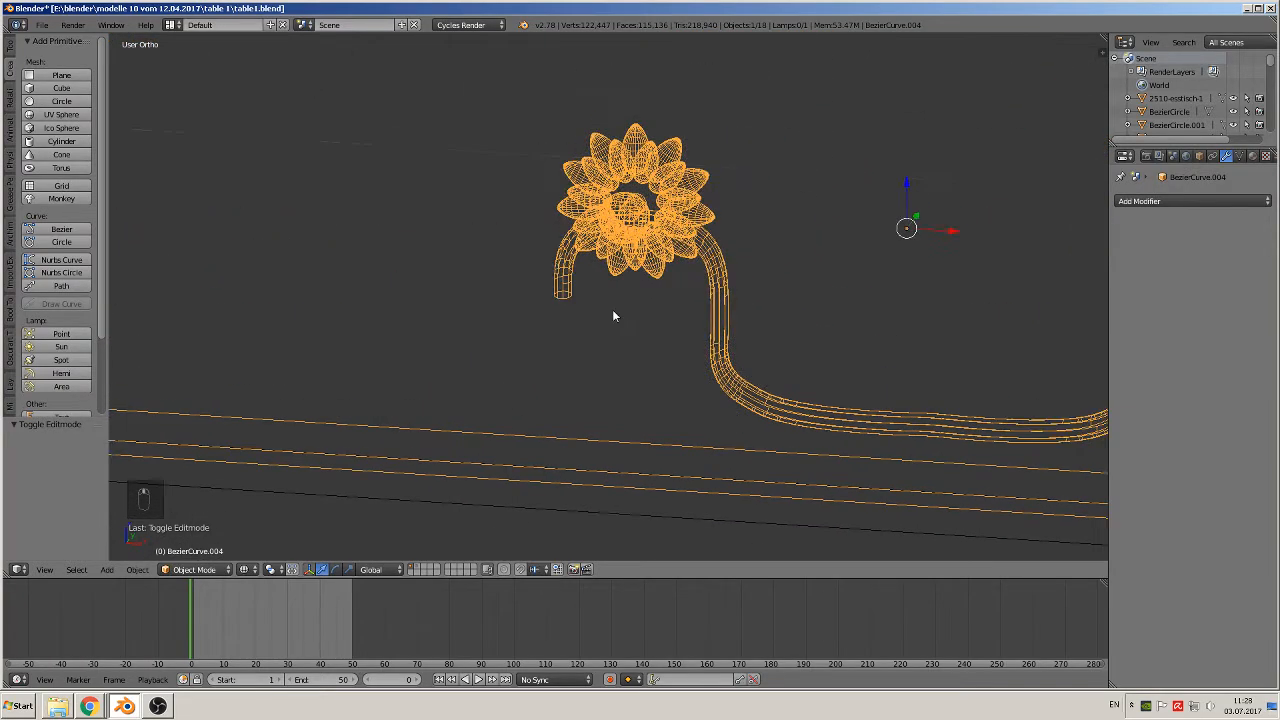
{"action": "scroll", "coordinate": [620, 305], "scroll_direction": "up", "scroll_amount": 3}
{"action": "key", "text": "Tab"}
{"action": "middle_click_drag", "start_coordinate": [670, 237], "coordinate": [571, 414]}
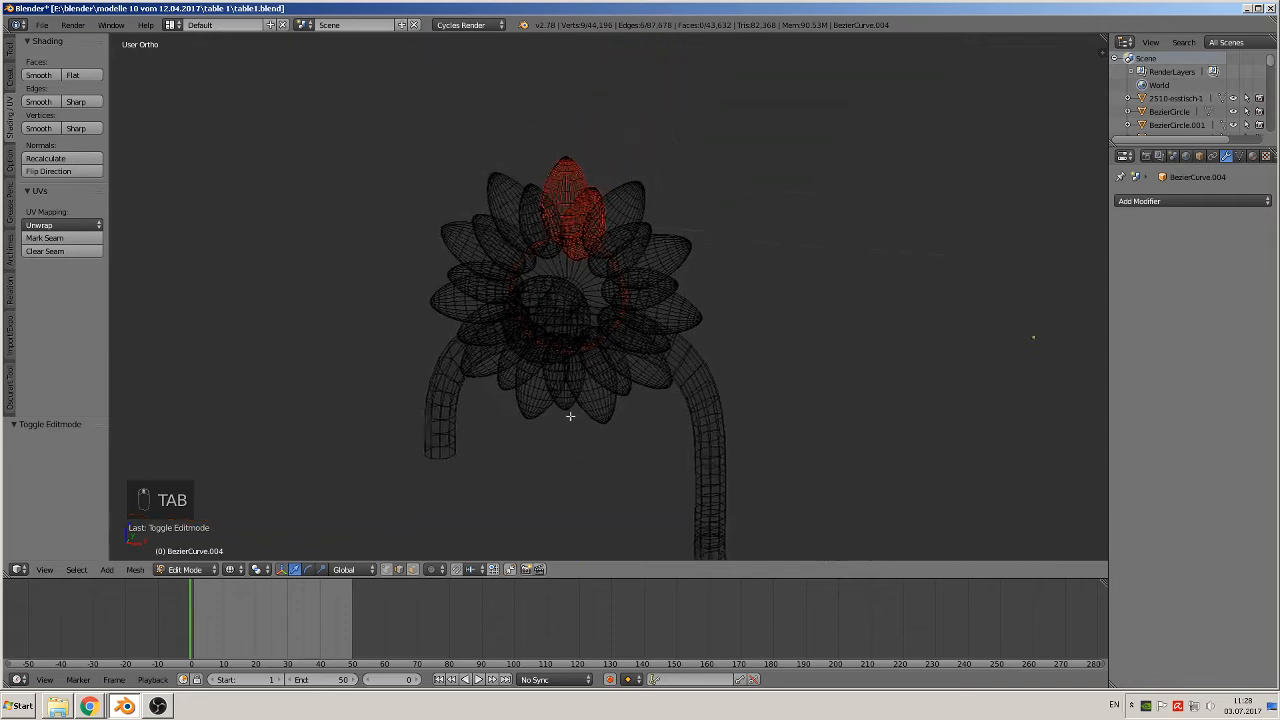
{"action": "scroll", "coordinate": [605, 294], "scroll_direction": "up", "scroll_amount": 2}
{"action": "right_click", "coordinate": [656, 167], "text": "alt"}
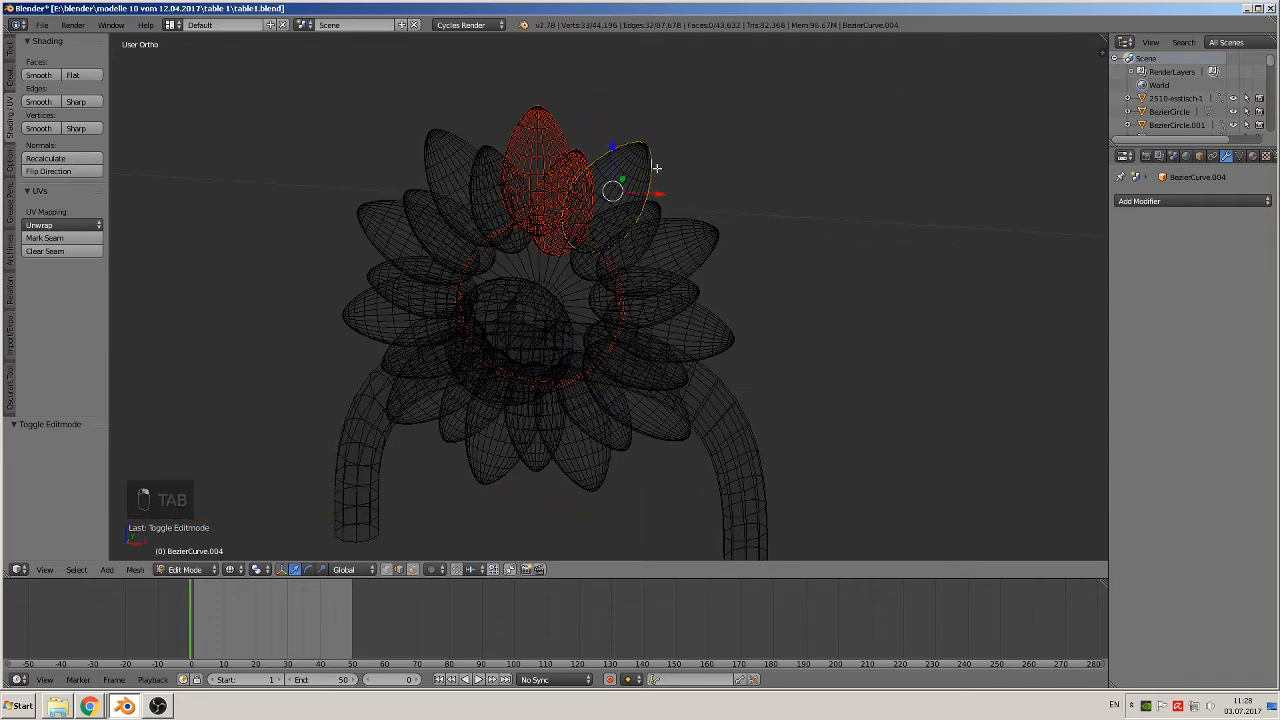
{"action": "scroll", "coordinate": [642, 200], "scroll_direction": "down", "scroll_amount": 2}
{"action": "scroll", "coordinate": [638, 205], "scroll_direction": "down", "scroll_amount": 8}
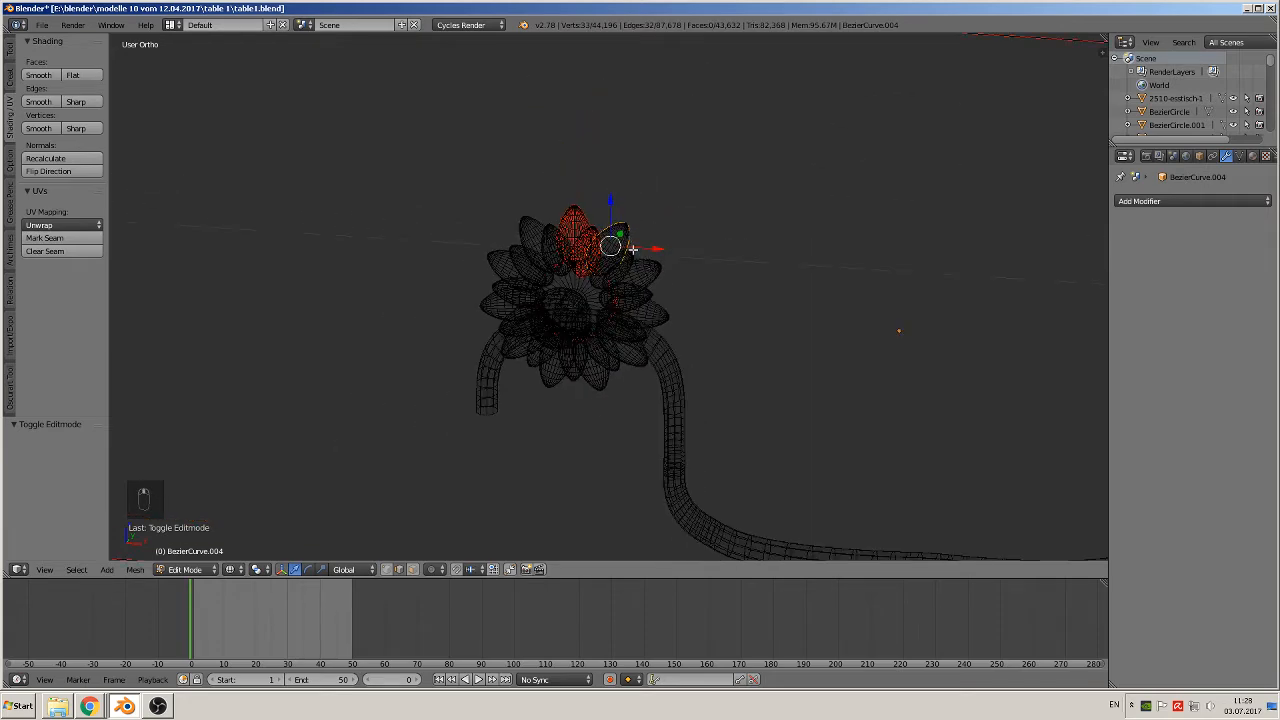
{"action": "scroll", "coordinate": [649, 301], "scroll_direction": "down", "scroll_amount": 2}
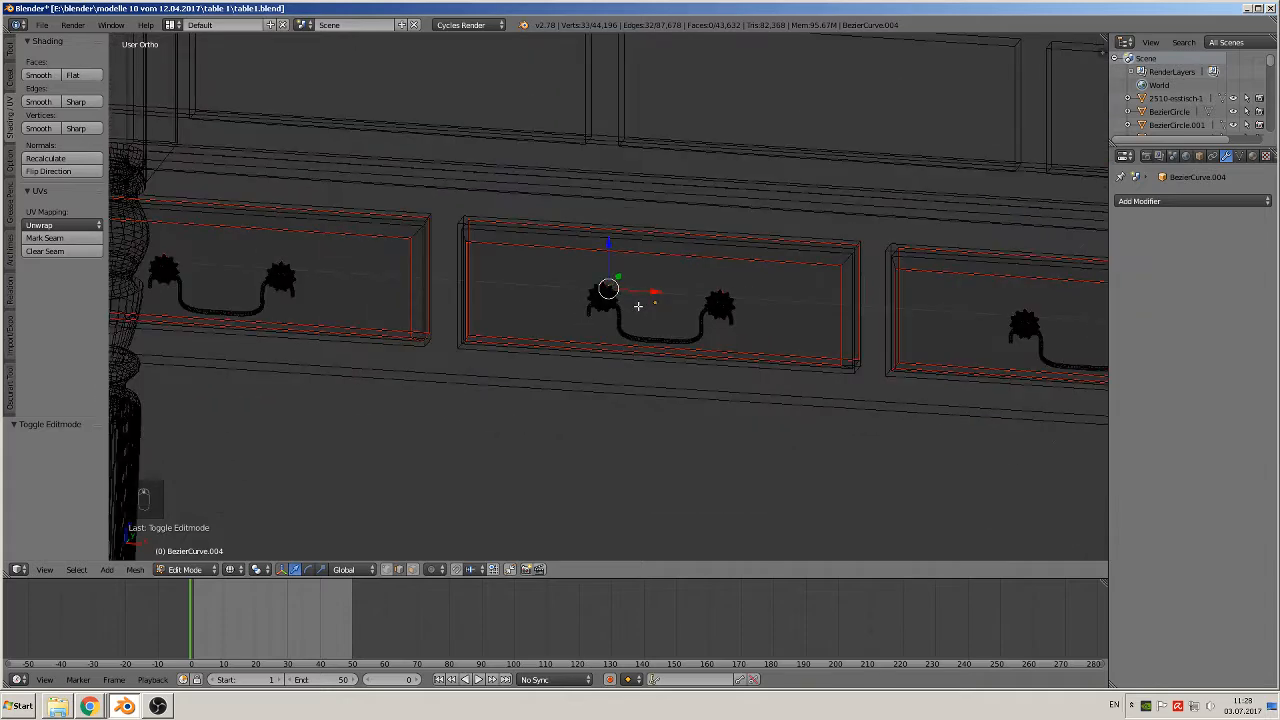
{"action": "scroll", "coordinate": [636, 303], "scroll_direction": "up", "scroll_amount": 7}
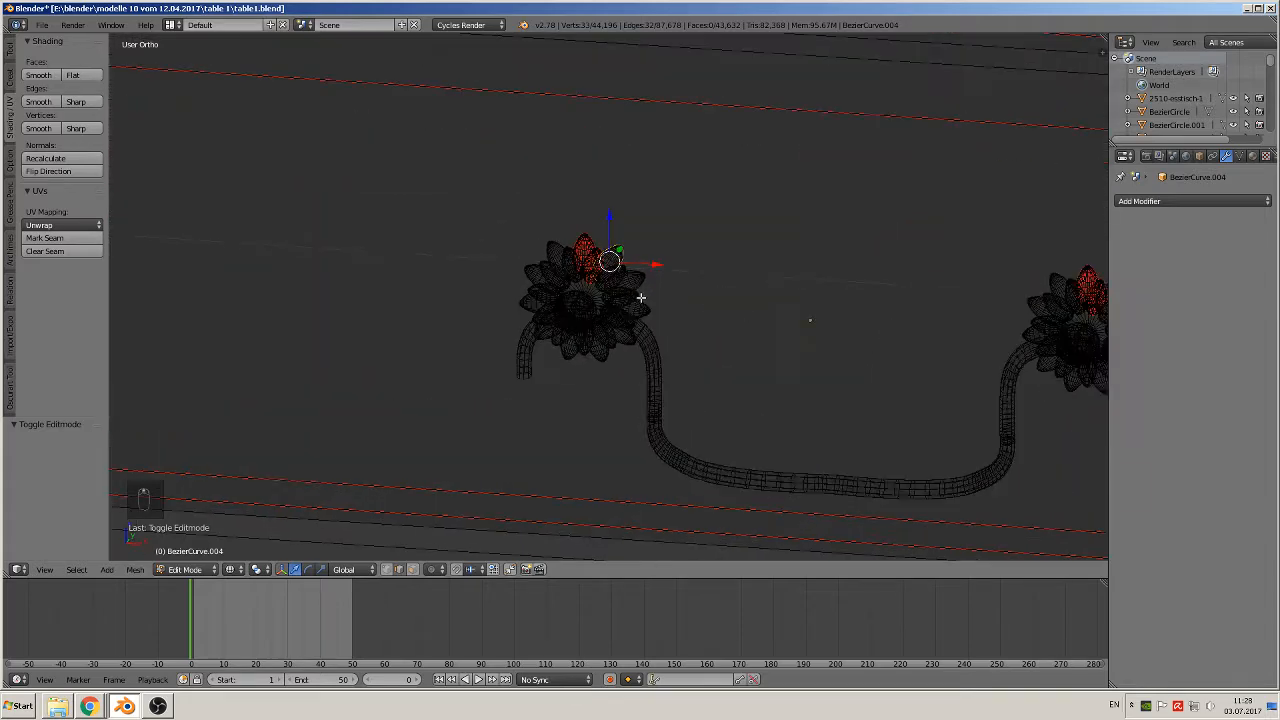
Circle-select both flowers of the middle drawer handle, clear their seams, and deselect everything.
{"action": "key", "text": "c"}
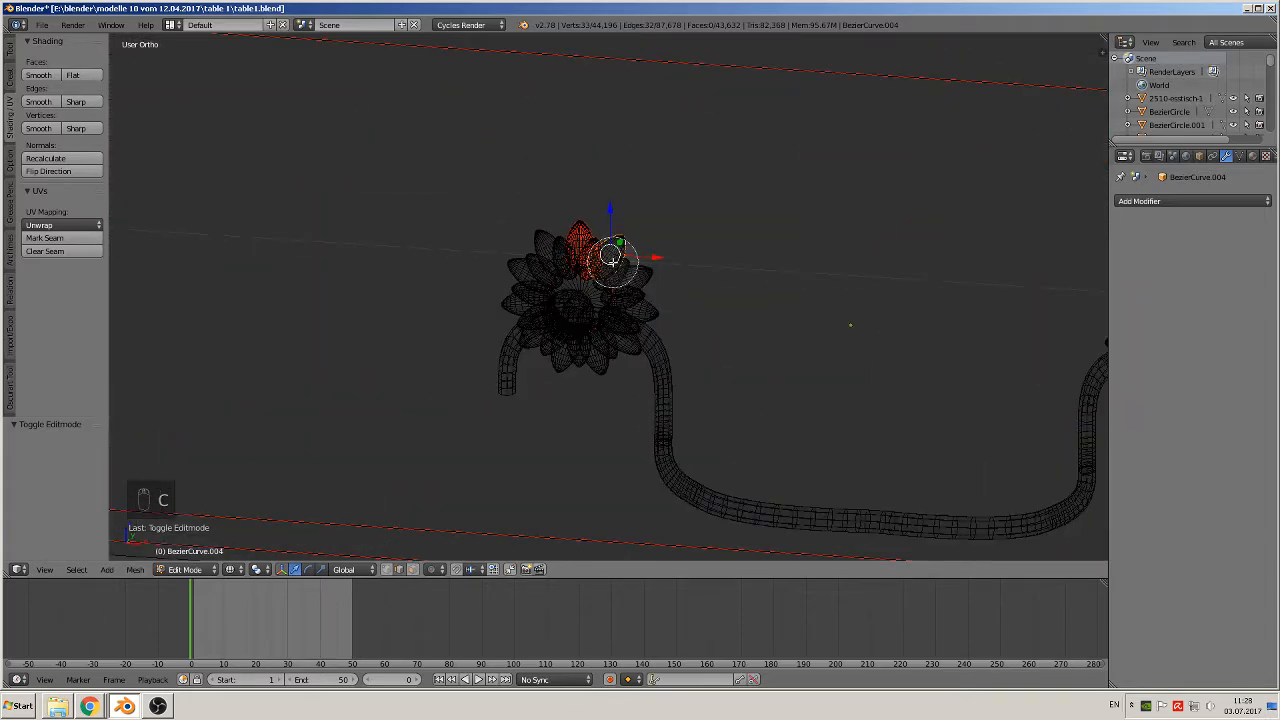
{"action": "mouse_move", "coordinate": [606, 257]}
{"action": "left_mouse_down"}
{"action": "mouse_move", "coordinate": [586, 243]}
{"action": "mouse_move", "coordinate": [577, 317]}
{"action": "mouse_move", "coordinate": [643, 257]}
{"action": "left_mouse_up"}
{"action": "right_click", "coordinate": [735, 263]}
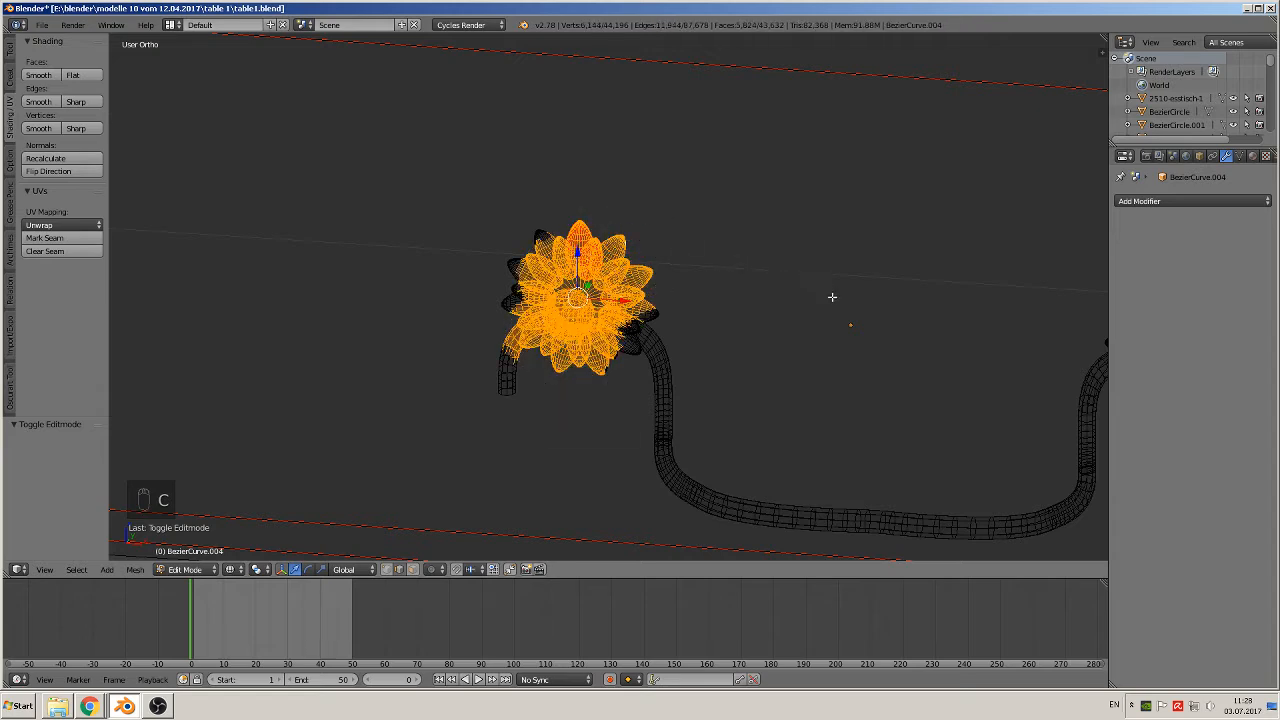
{"action": "scroll", "coordinate": [831, 294], "scroll_direction": "down", "scroll_amount": 2}
{"action": "key", "text": "c"}
{"action": "mouse_move", "coordinate": [1030, 290]}
{"action": "left_mouse_down"}
{"action": "mouse_move", "coordinate": [994, 407]}
{"action": "mouse_move", "coordinate": [1000, 297]}
{"action": "left_mouse_up"}
{"action": "right_click", "coordinate": [1000, 297]}
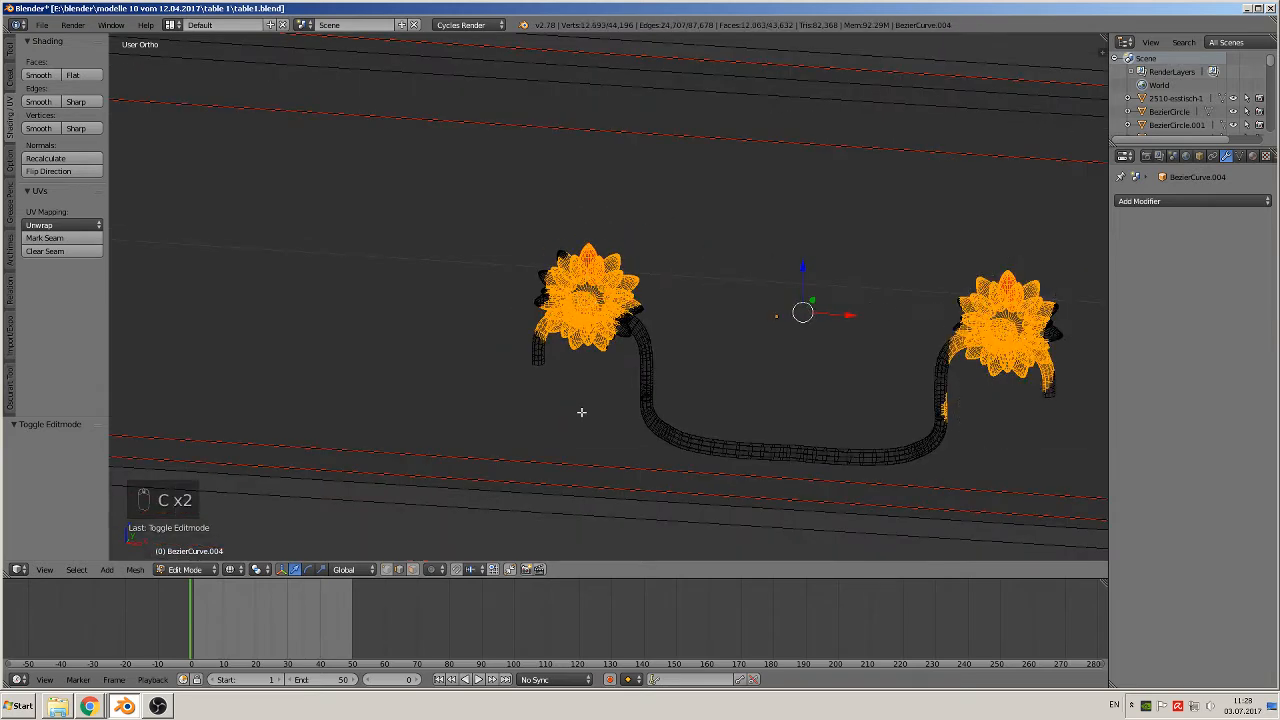
{"action": "left_click", "coordinate": [51, 256]}
{"action": "key", "text": "a"}
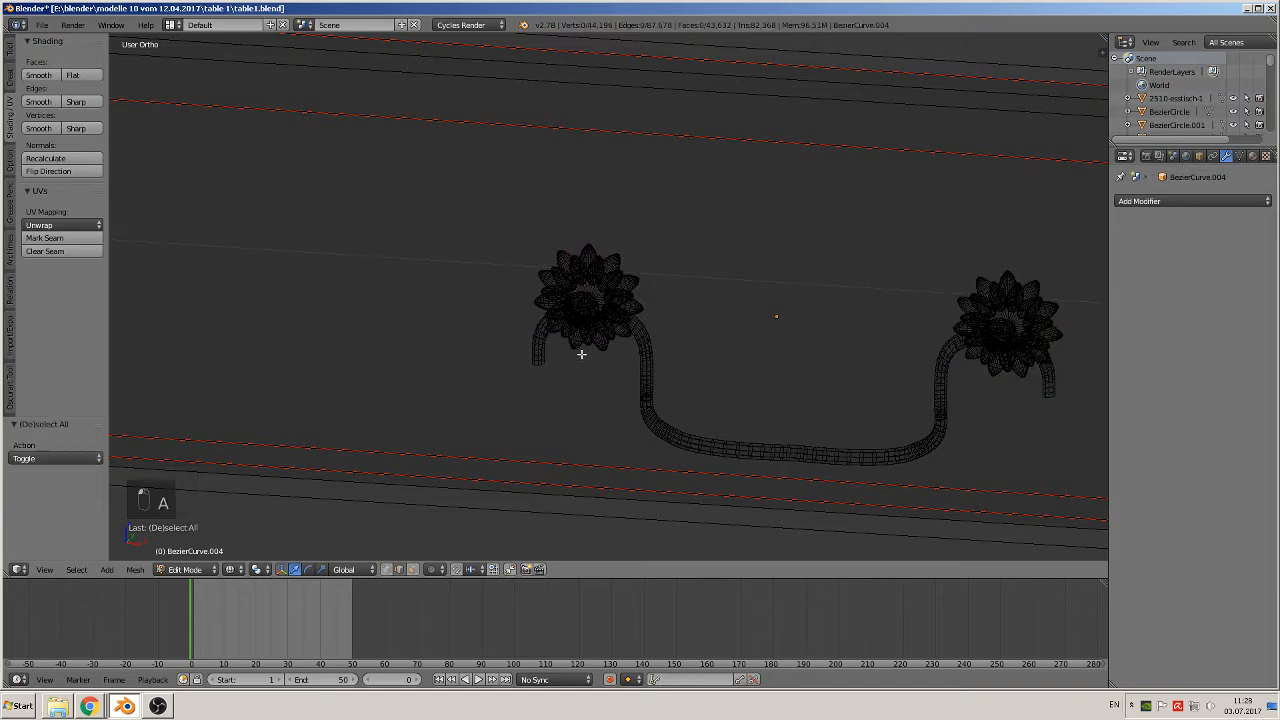
Mark seams along the outline edge loops of the left flower's top petal and the six petals to its right, then deselect everything.
{"action": "scroll", "coordinate": [637, 310], "scroll_direction": "up", "scroll_amount": 4}
{"action": "scroll", "coordinate": [637, 310], "scroll_direction": "up", "scroll_amount": 5}
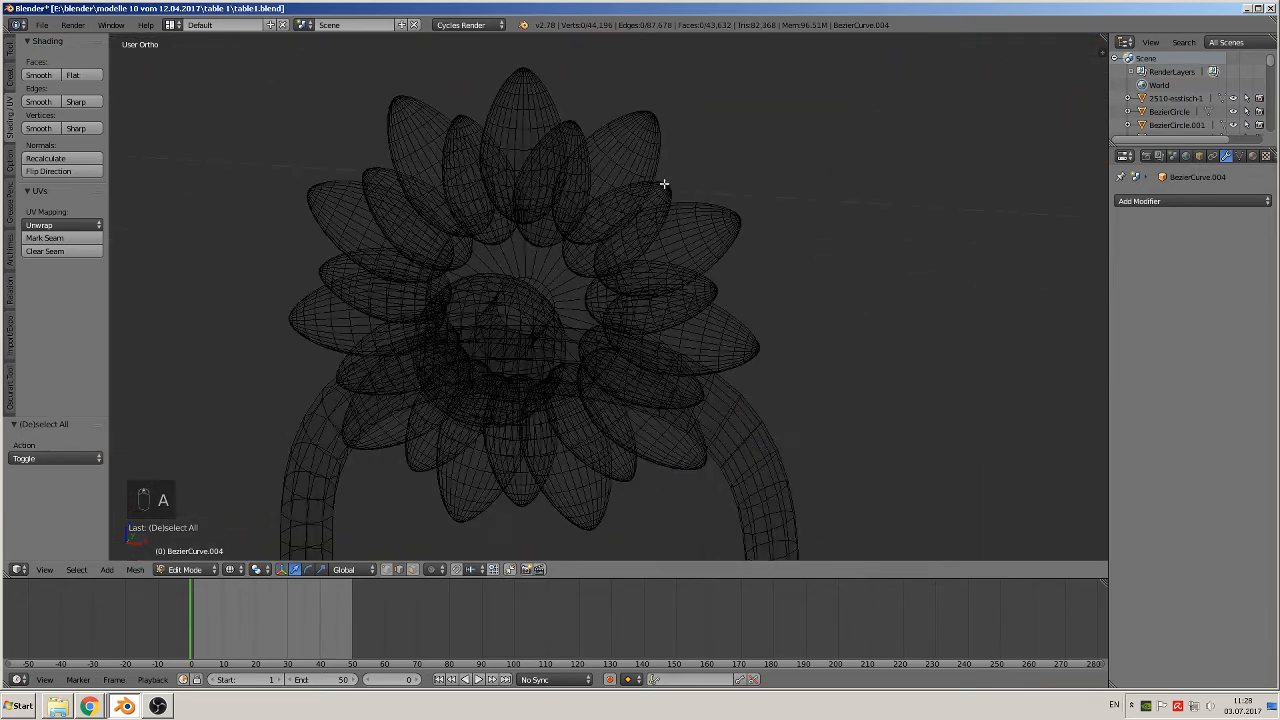
{"action": "right_click", "coordinate": [665, 161], "text": "alt"}
{"action": "right_click", "coordinate": [706, 208], "text": "alt+shift"}
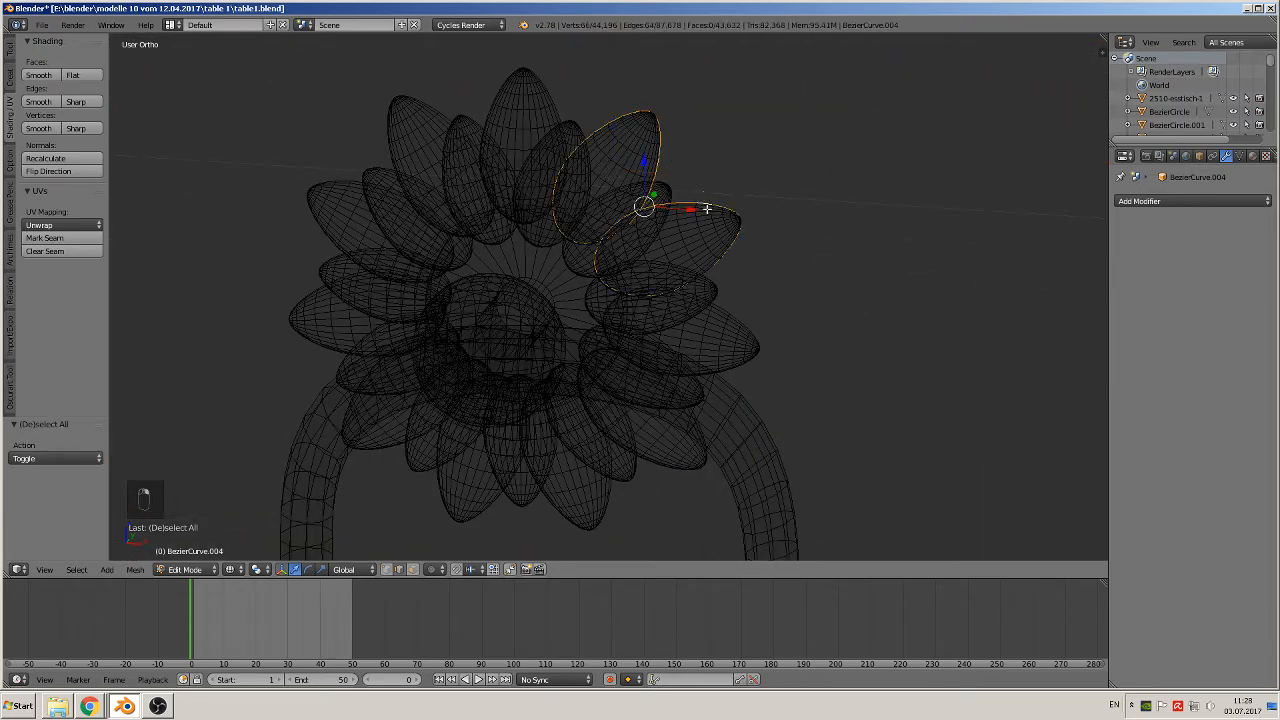
{"action": "right_click", "coordinate": [712, 293], "text": "alt+shift"}
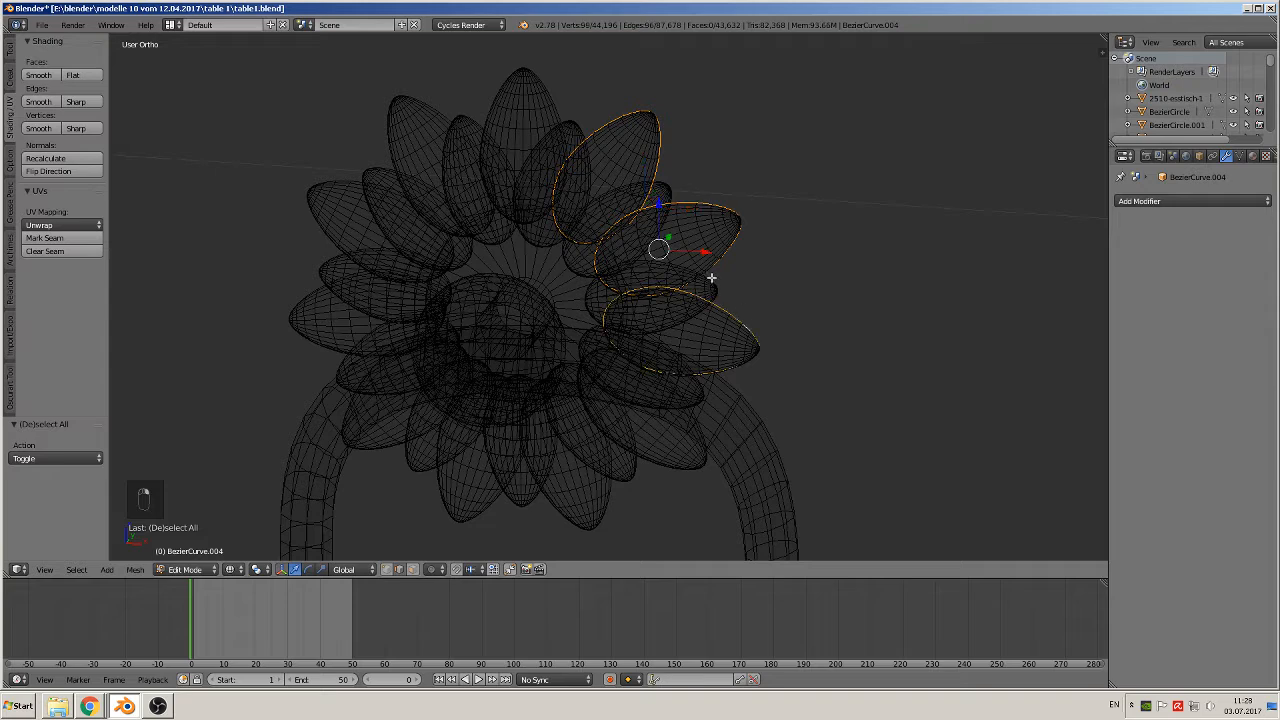
{"action": "right_click", "coordinate": [711, 277], "text": "alt+shift"}
{"action": "right_click", "coordinate": [664, 176], "text": "alt+shift"}
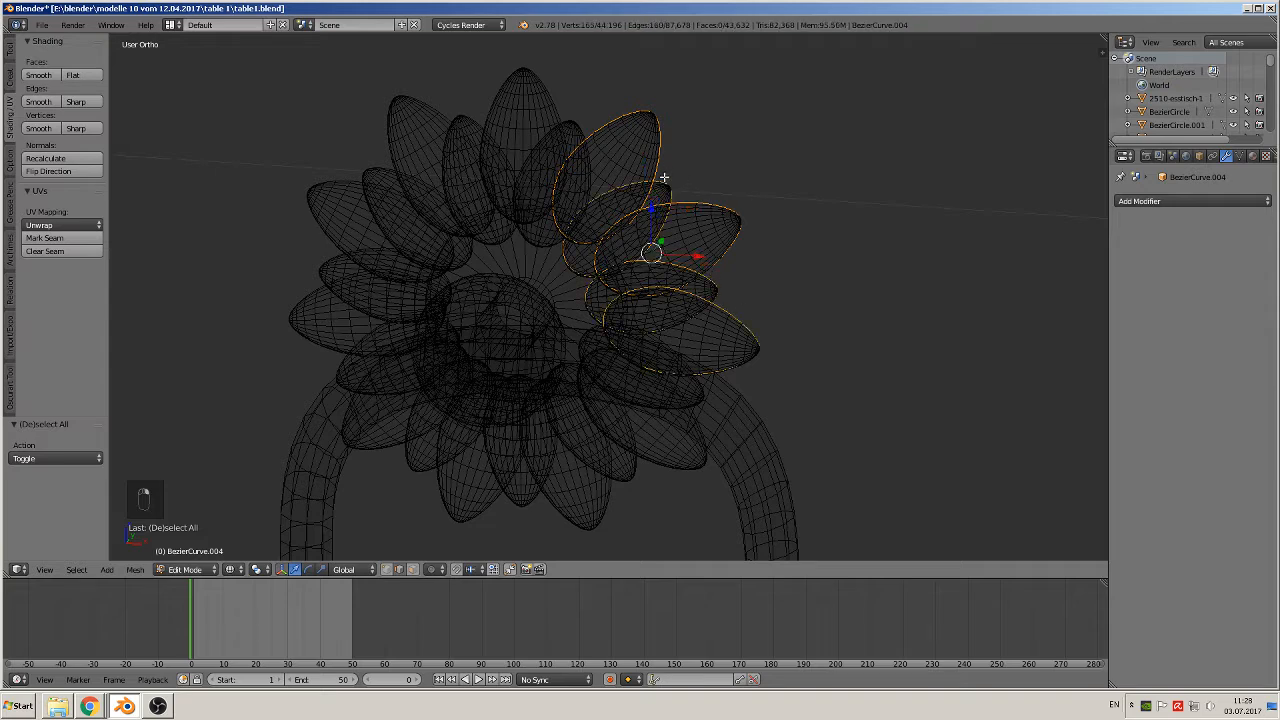
{"action": "right_click", "coordinate": [583, 127], "text": "alt+shift"}
{"action": "right_click", "coordinate": [550, 97], "text": "alt+shift"}
{"action": "left_click", "coordinate": [44, 238]}
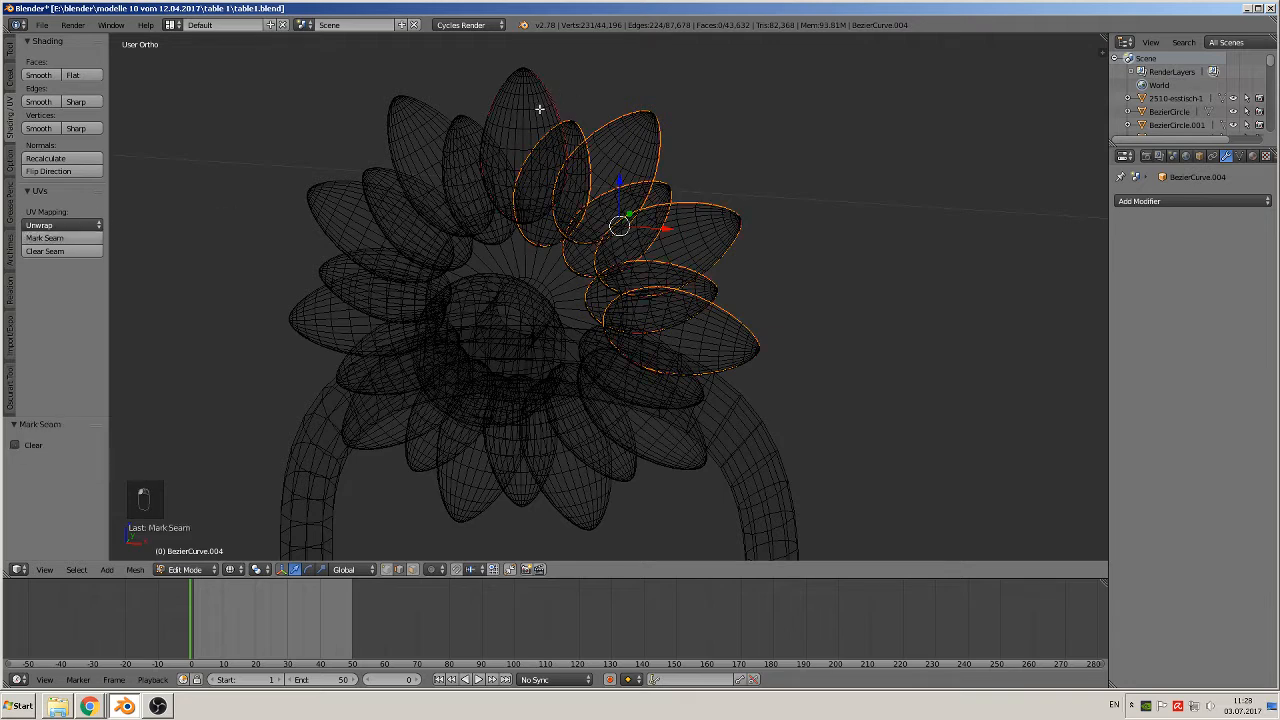
{"action": "key", "text": "a"}
Try to mark seams along the outline edge loops of the eight petals on the flower's left side, going down from the top petal.
{"action": "right_click", "coordinate": [476, 113], "text": "alt"}
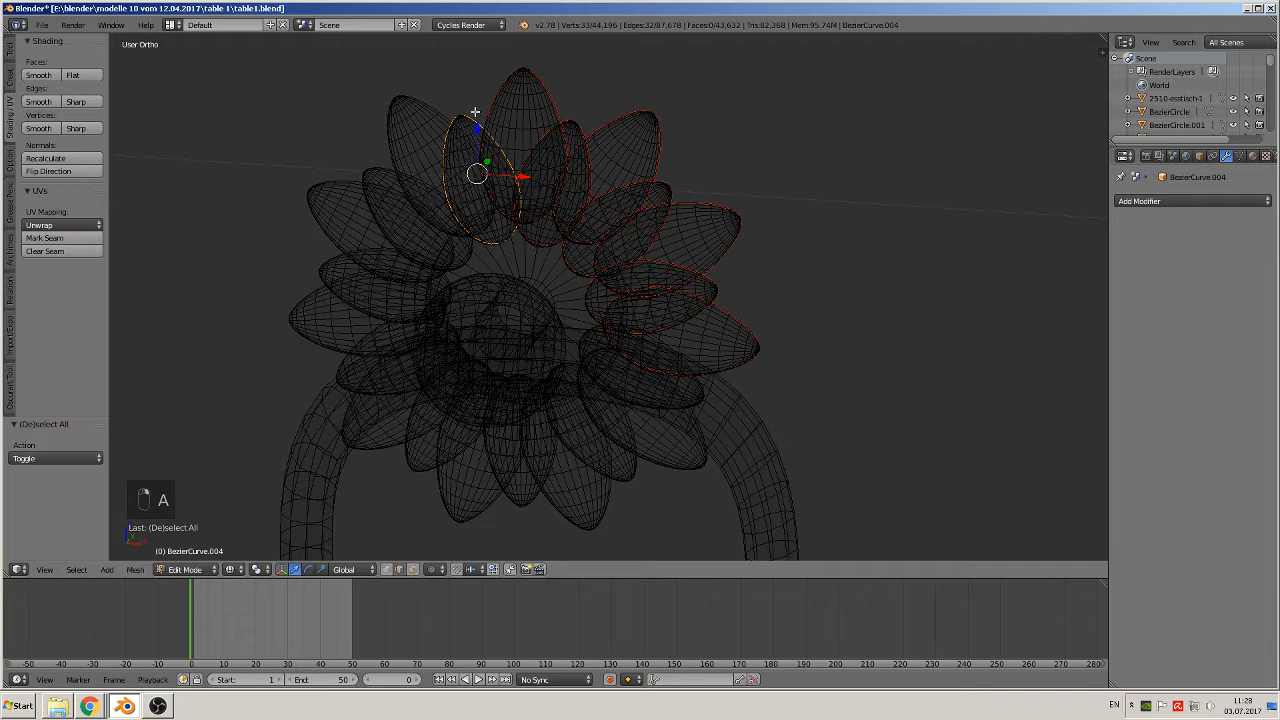
{"action": "right_click", "coordinate": [420, 92], "text": "alt+shift"}
{"action": "right_click", "coordinate": [370, 161], "text": "alt+shift"}
{"action": "right_click", "coordinate": [344, 171], "text": "alt+shift"}
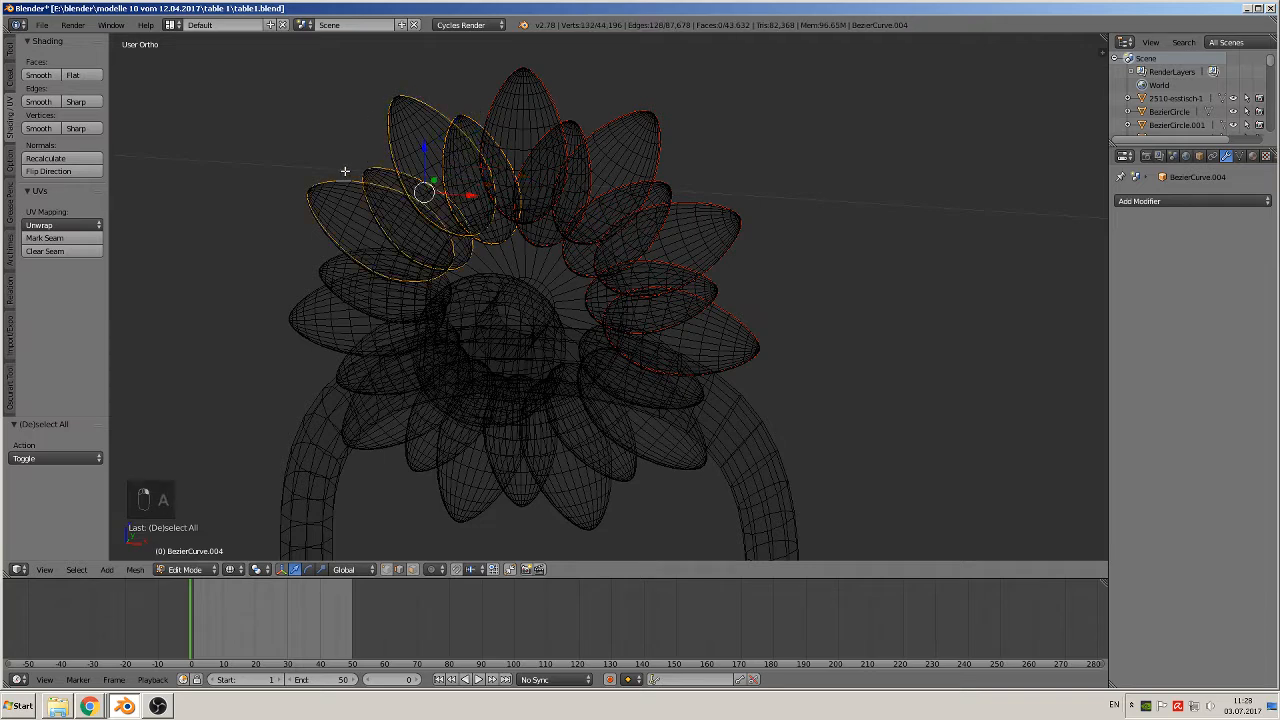
{"action": "right_click", "coordinate": [309, 263], "text": "alt+shift"}
{"action": "right_click", "coordinate": [310, 369], "text": "alt+shift"}
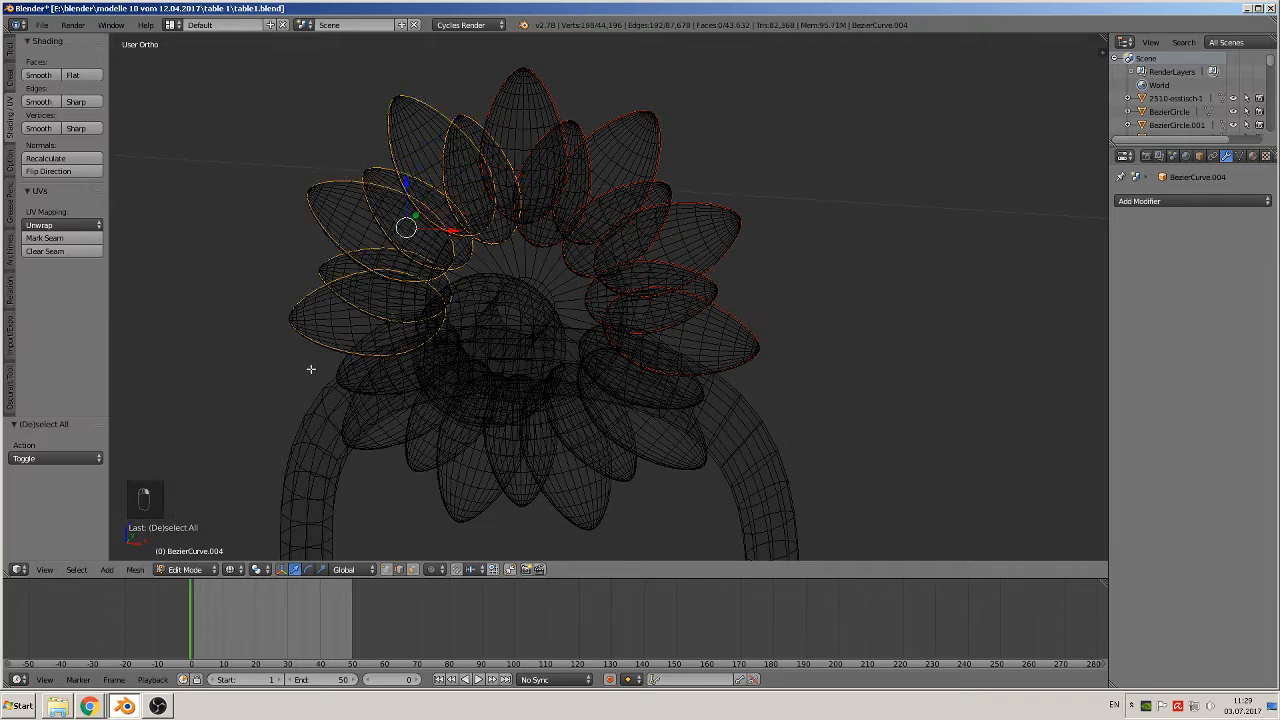
{"action": "right_click", "coordinate": [356, 390], "text": "alt+shift"}
{"action": "right_click", "coordinate": [388, 451], "text": "alt+shift"}
{"action": "key", "text": "ctrl+y"}
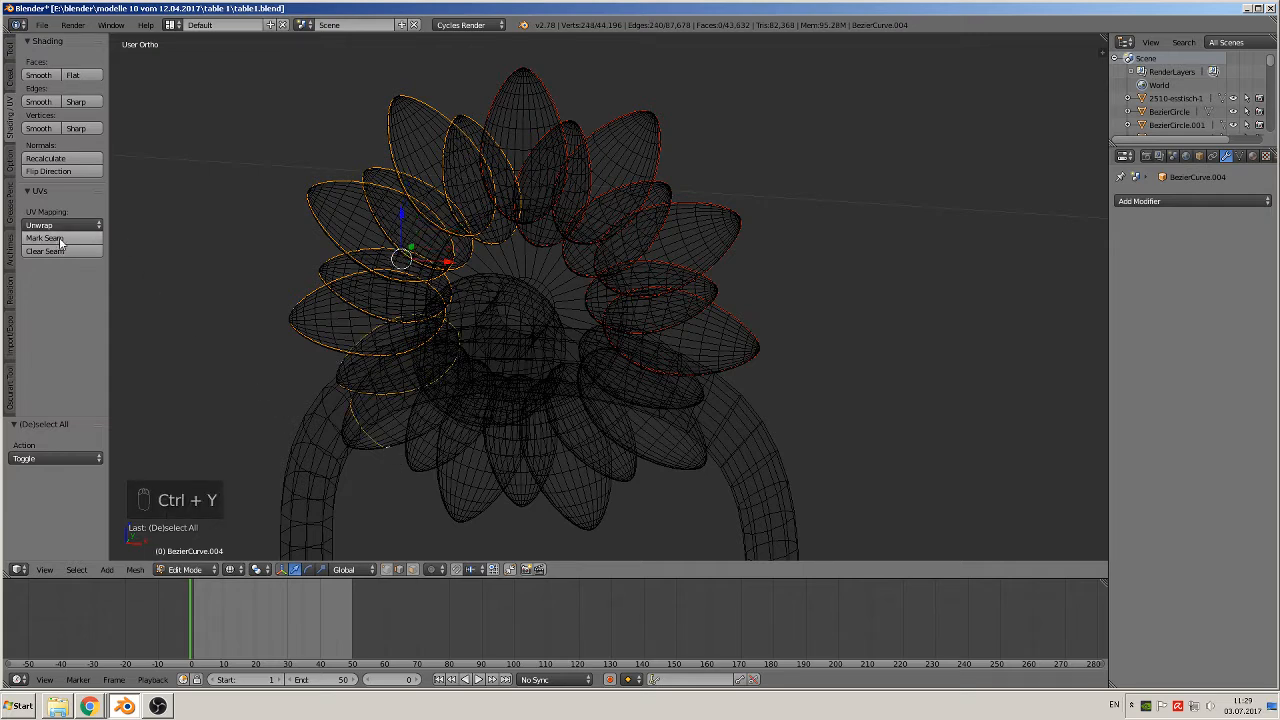
{"action": "left_click", "coordinate": [60, 242]}
Switch the keyboard input language to Deutsch (Deutschland) and undo the last seam marking and the last petal loop selection.
{"action": "middle_click_drag", "start_coordinate": [480, 408], "coordinate": [466, 257], "text": "shift"}
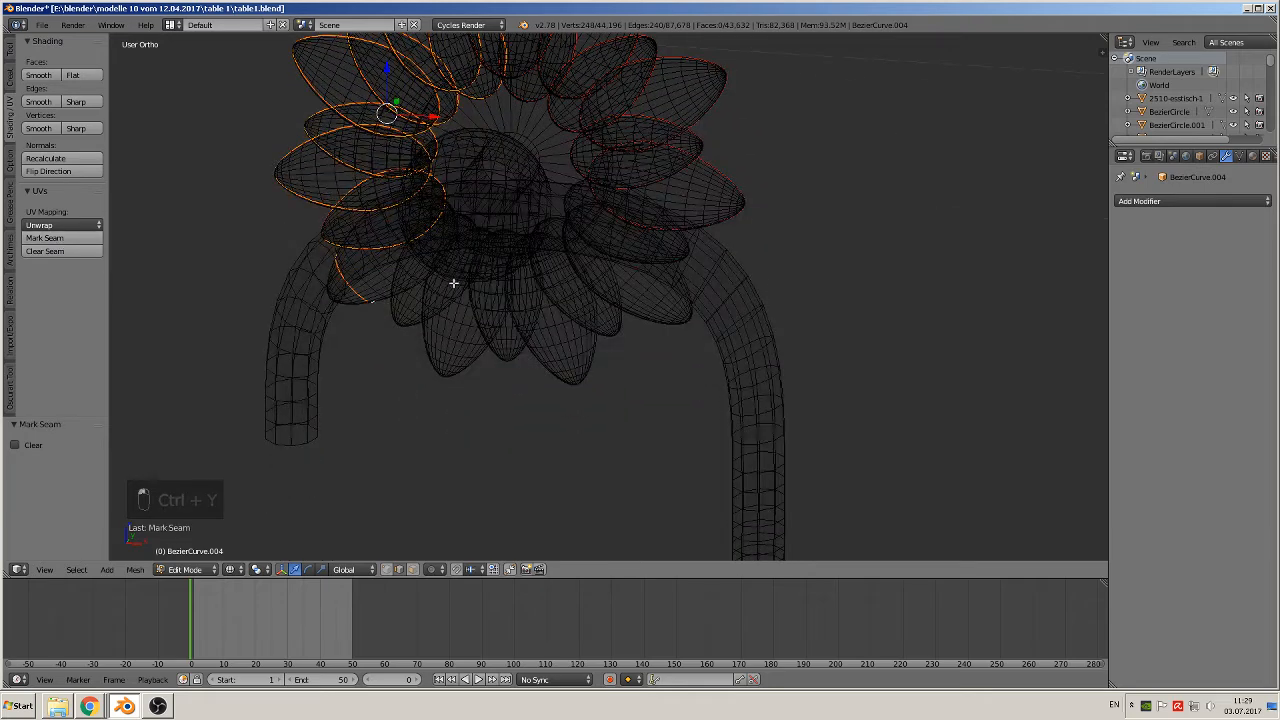
{"action": "key", "text": "ctrl+y"}
{"action": "key", "text": "ctrl+y"}
{"action": "key", "text": "ctrl+y"}
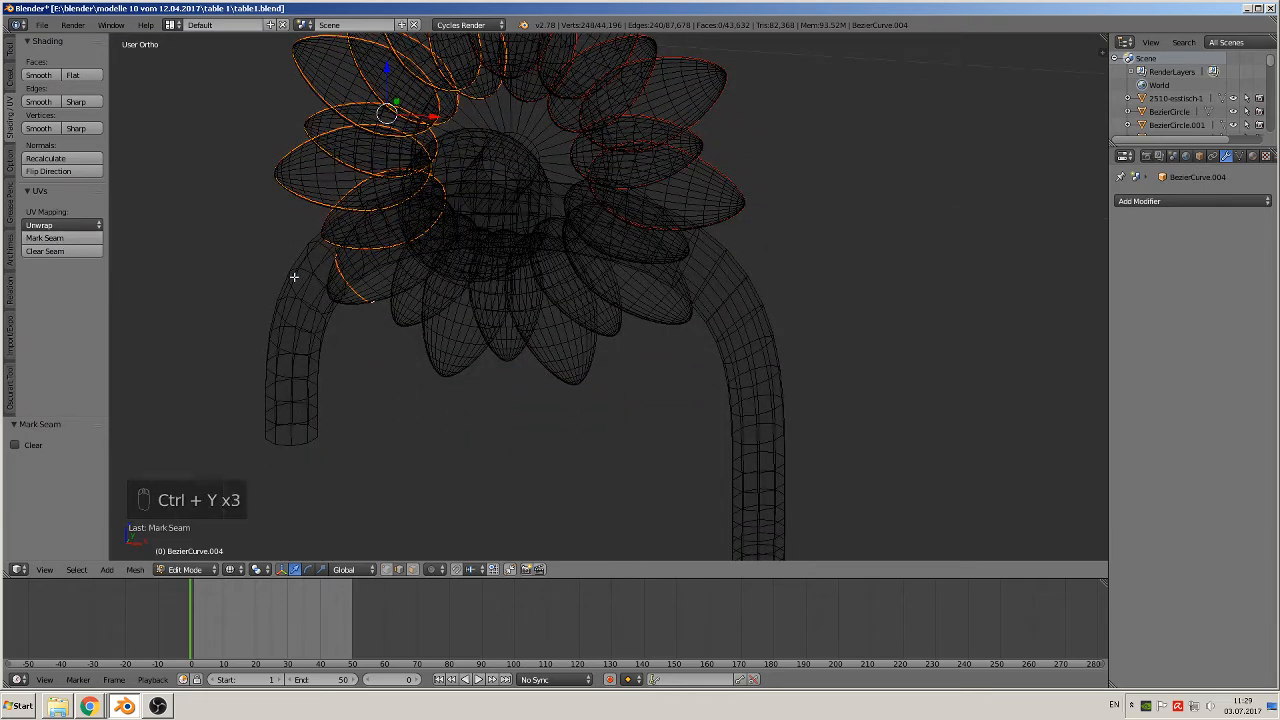
{"action": "key", "text": "ctrl+y"}
{"action": "key", "text": "ctrl+y"}
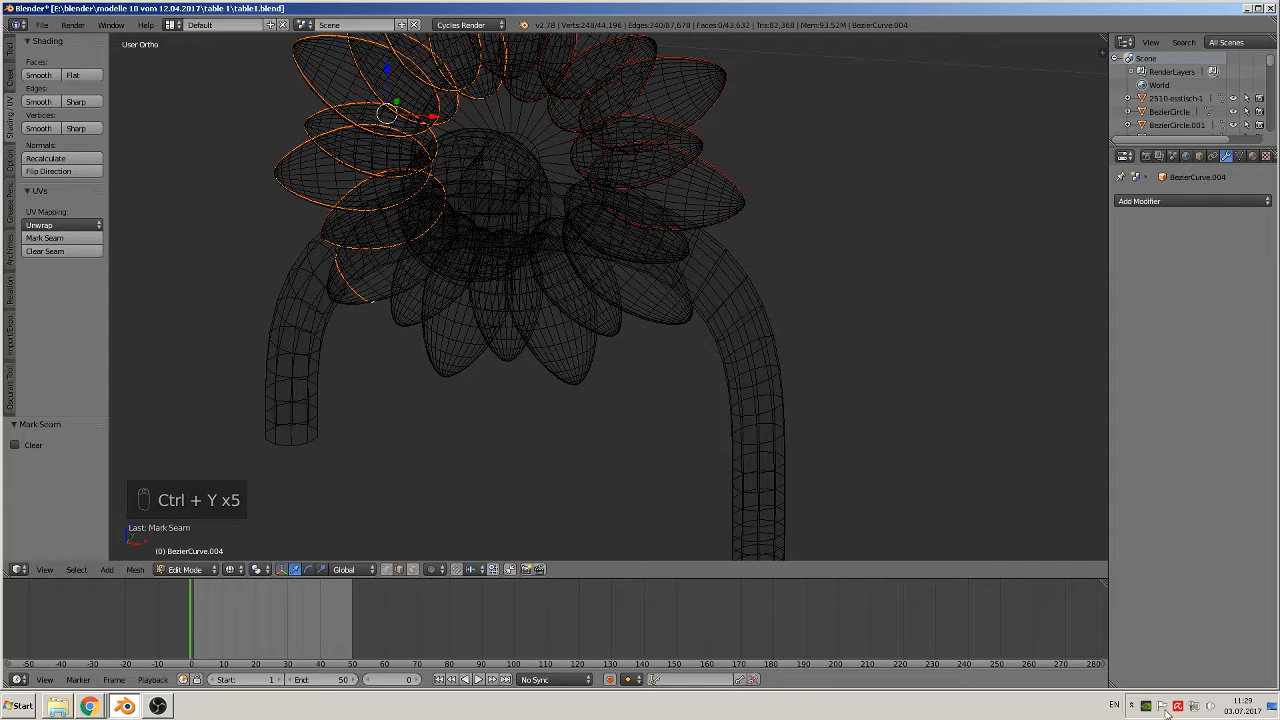
{"action": "key", "text": "ctrl+y"}
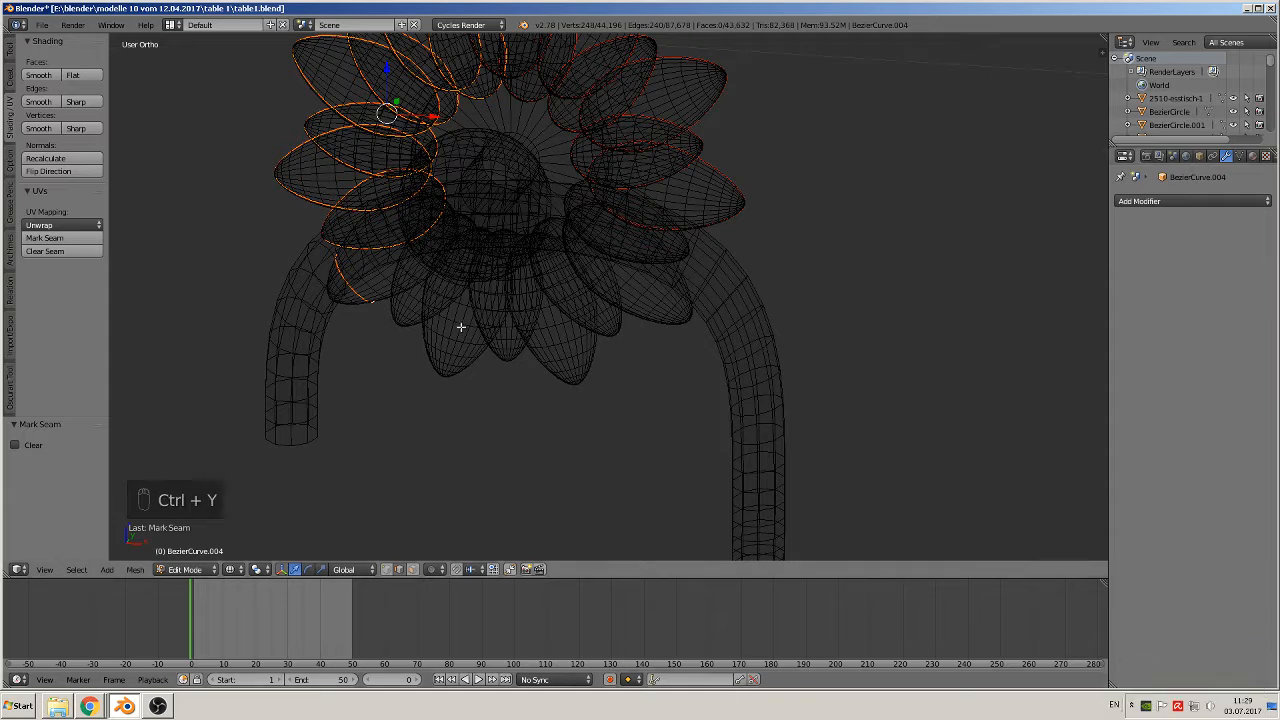
{"action": "key", "text": "ctrl+y"}
{"action": "key", "text": "ctrl+y"}
{"action": "key", "text": "ctrl+y"}
{"action": "key", "text": "ctrl+y"}
{"action": "key", "text": "ctrl+y"}
{"action": "left_click", "coordinate": [1114, 704]}
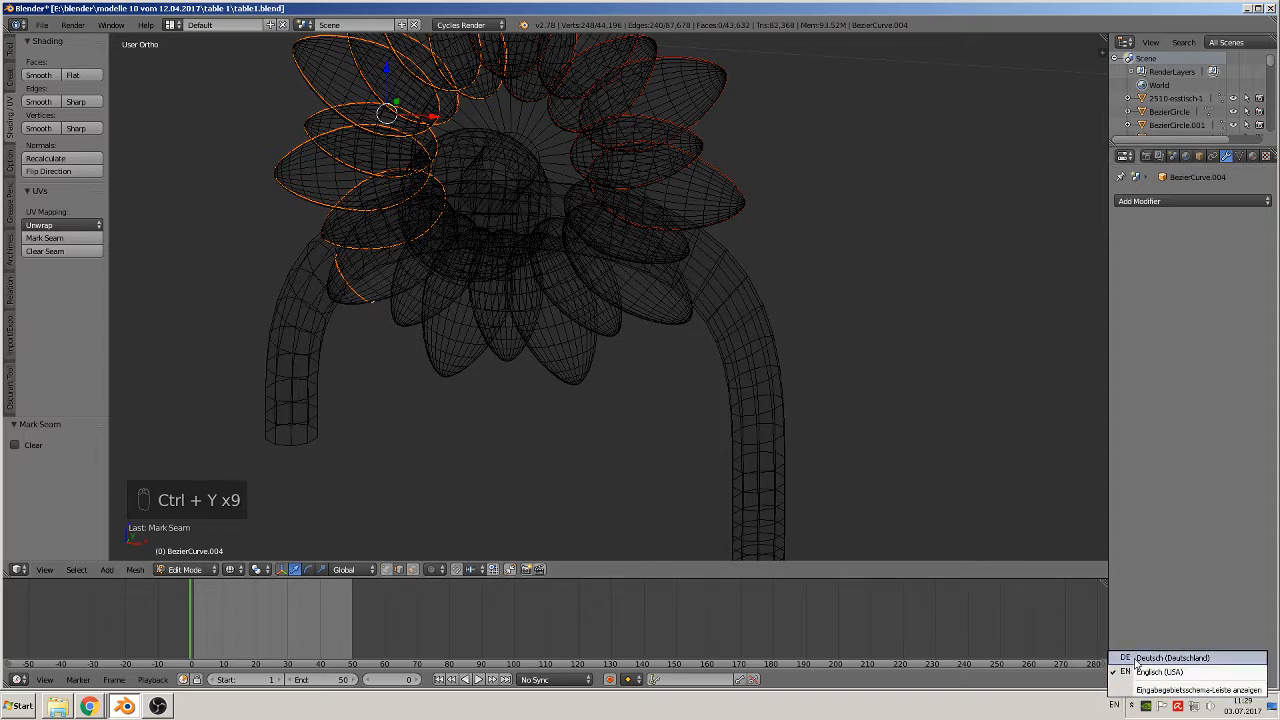
{"action": "left_click", "coordinate": [1137, 661]}
{"action": "key", "text": "ctrl+z"}
{"action": "key", "text": "ctrl+z"}
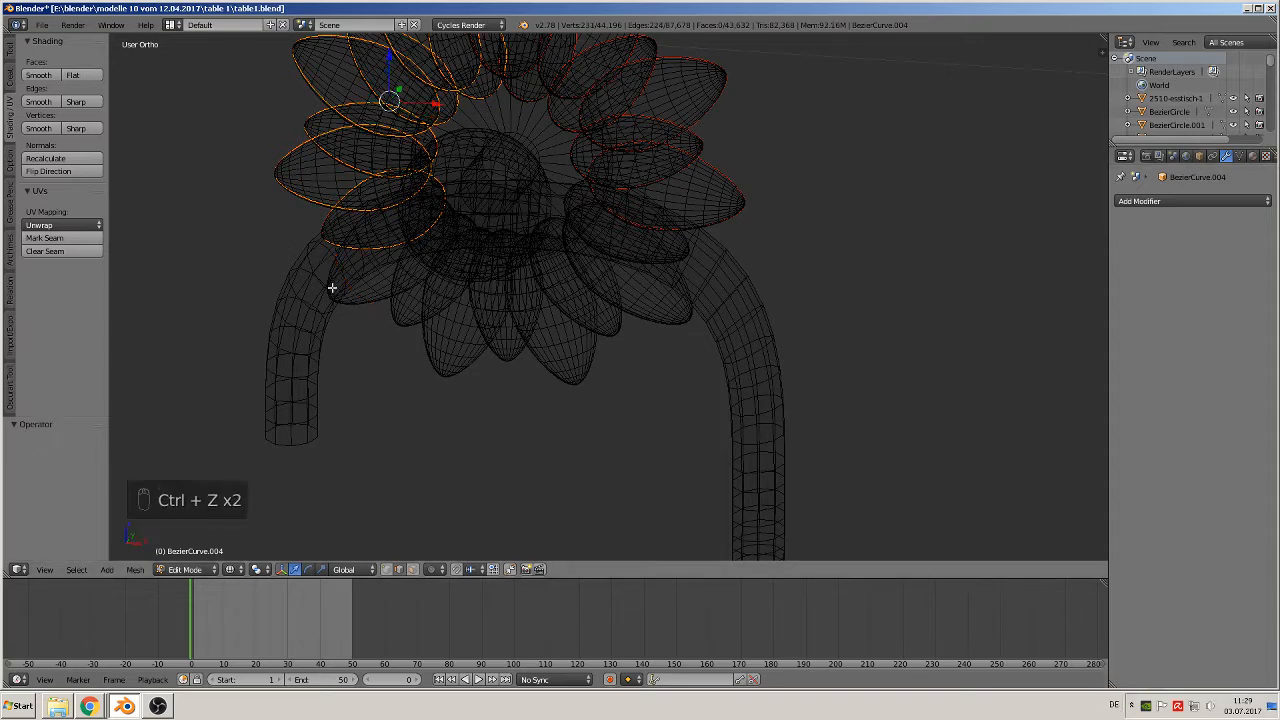
Mark the edge loop along the lower side of the flower's lower-left petal, beside the handle arm, as a seam.
{"action": "scroll", "coordinate": [353, 302], "scroll_direction": "up", "scroll_amount": 2}
{"action": "right_click", "coordinate": [183, 190], "text": "alt"}
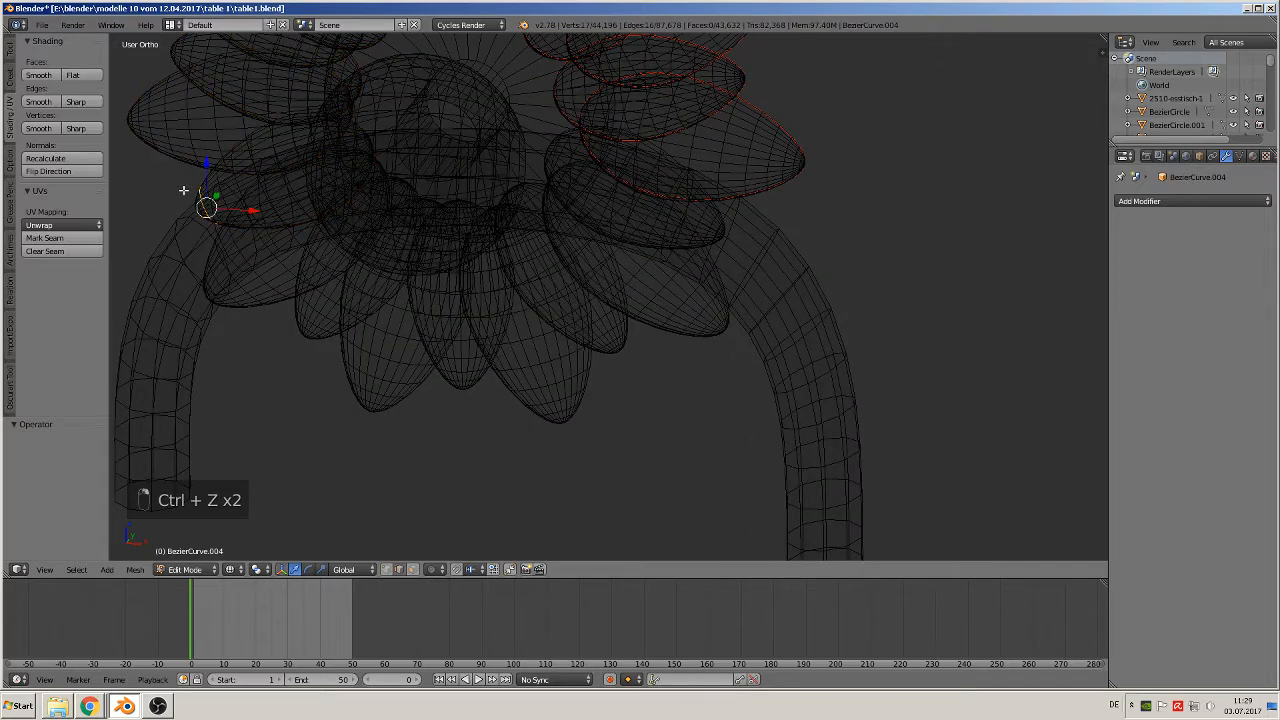
{"action": "right_click", "coordinate": [272, 315], "text": "alt"}
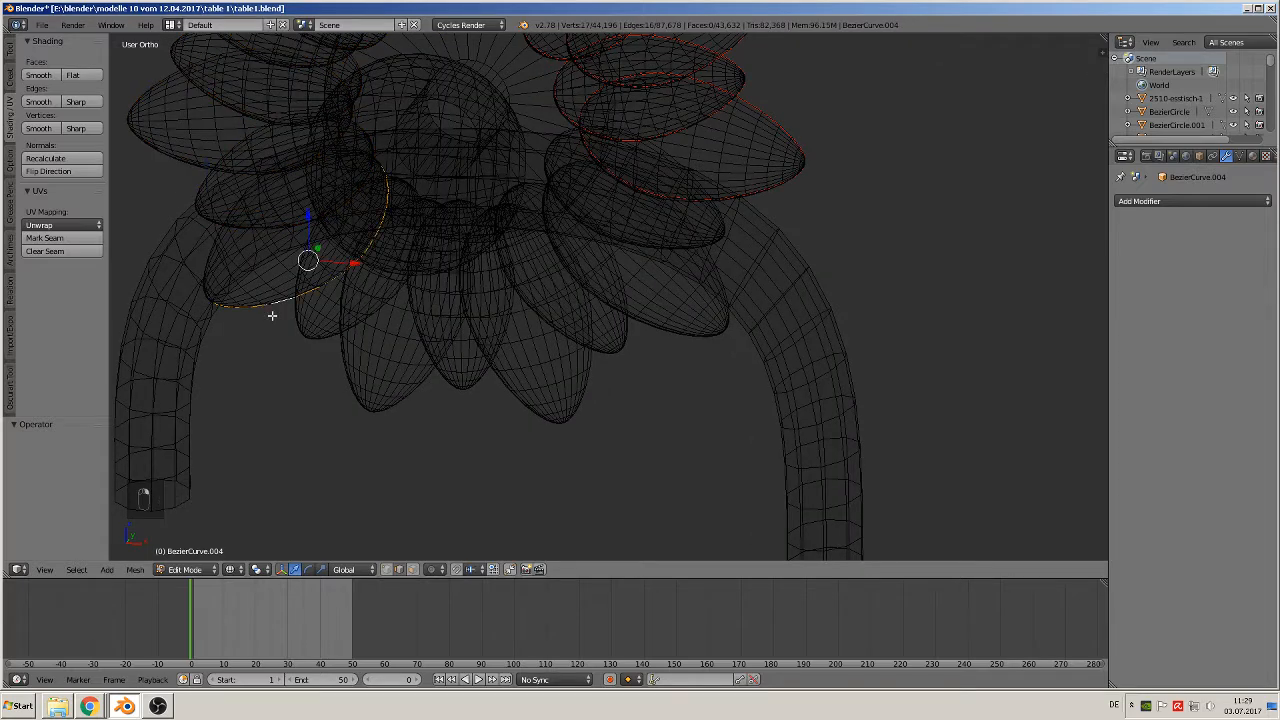
{"action": "right_click", "coordinate": [325, 344], "text": "alt+shift"}
{"action": "middle_click_drag", "start_coordinate": [323, 348], "coordinate": [548, 366]}
{"action": "right_click", "coordinate": [544, 363], "text": "alt"}
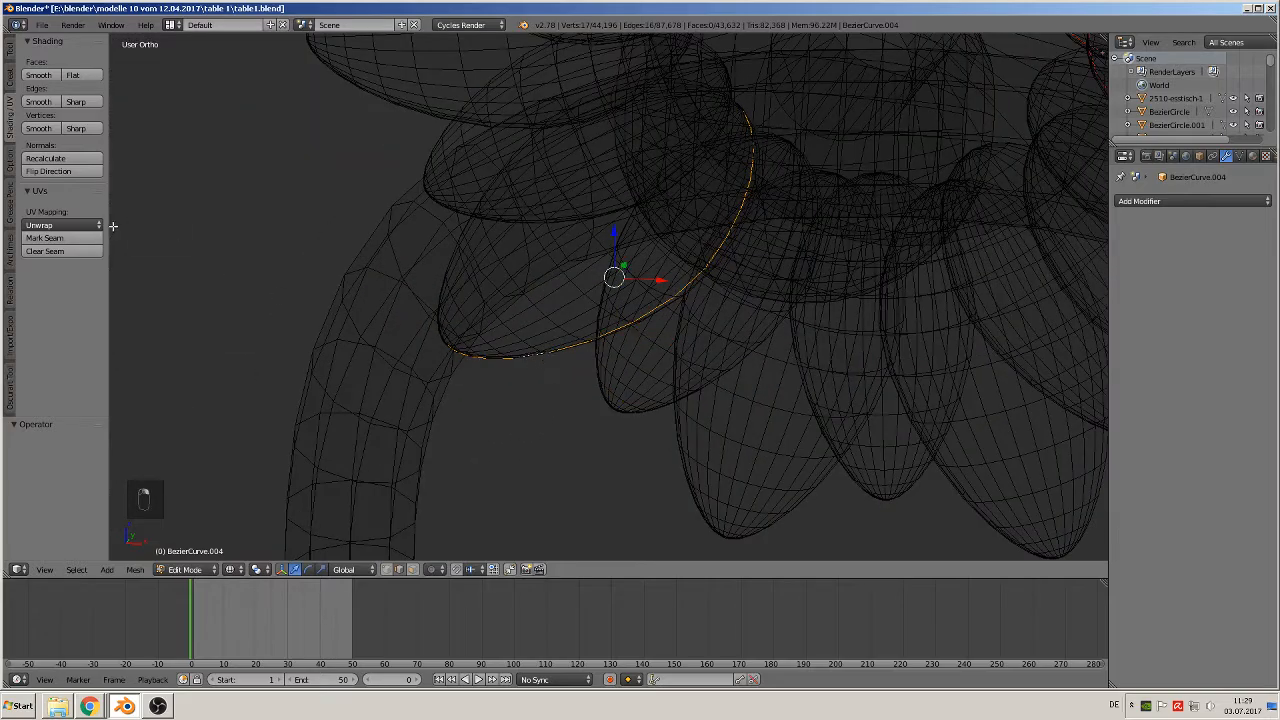
{"action": "left_click", "coordinate": [45, 238]}
Mark seams along the outline edge loops of the two petals just right of the lower-left petal.
{"action": "middle_click_drag", "start_coordinate": [641, 422], "coordinate": [646, 370]}
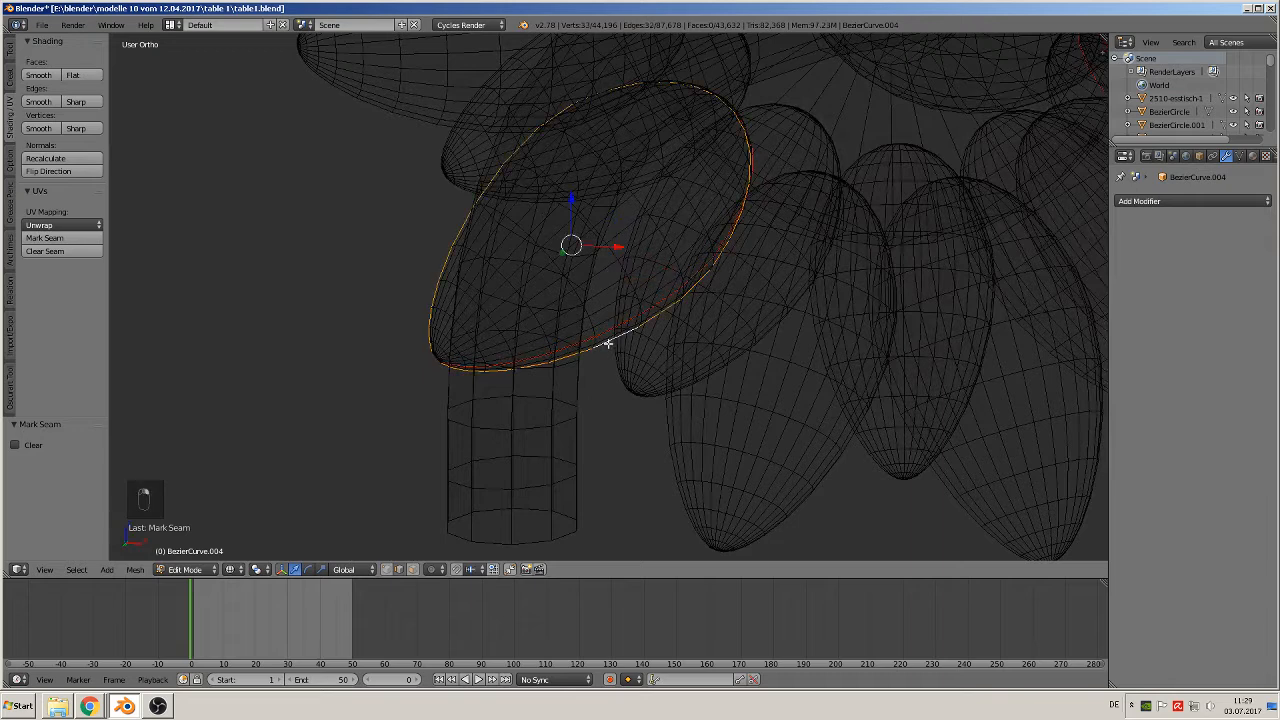
{"action": "right_click", "coordinate": [609, 362], "text": "alt"}
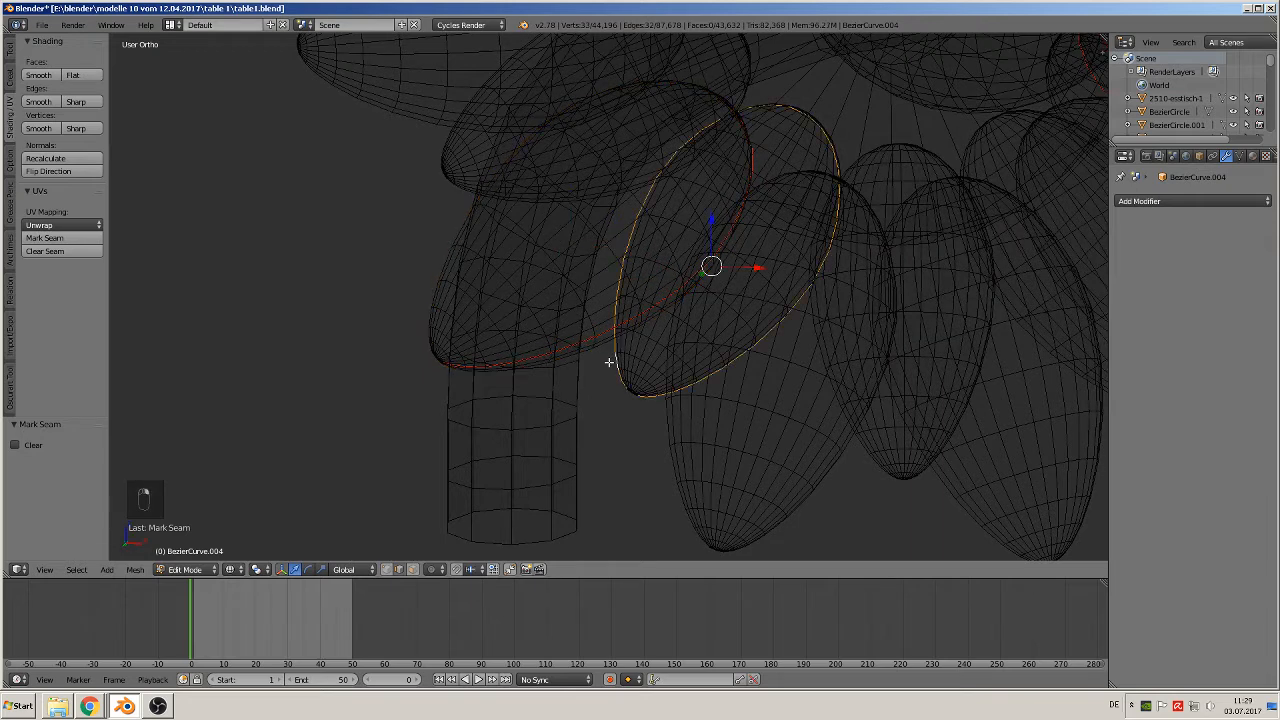
{"action": "left_click", "coordinate": [45, 238]}
{"action": "right_click", "coordinate": [647, 423], "text": "alt"}
{"action": "left_click", "coordinate": [45, 238]}
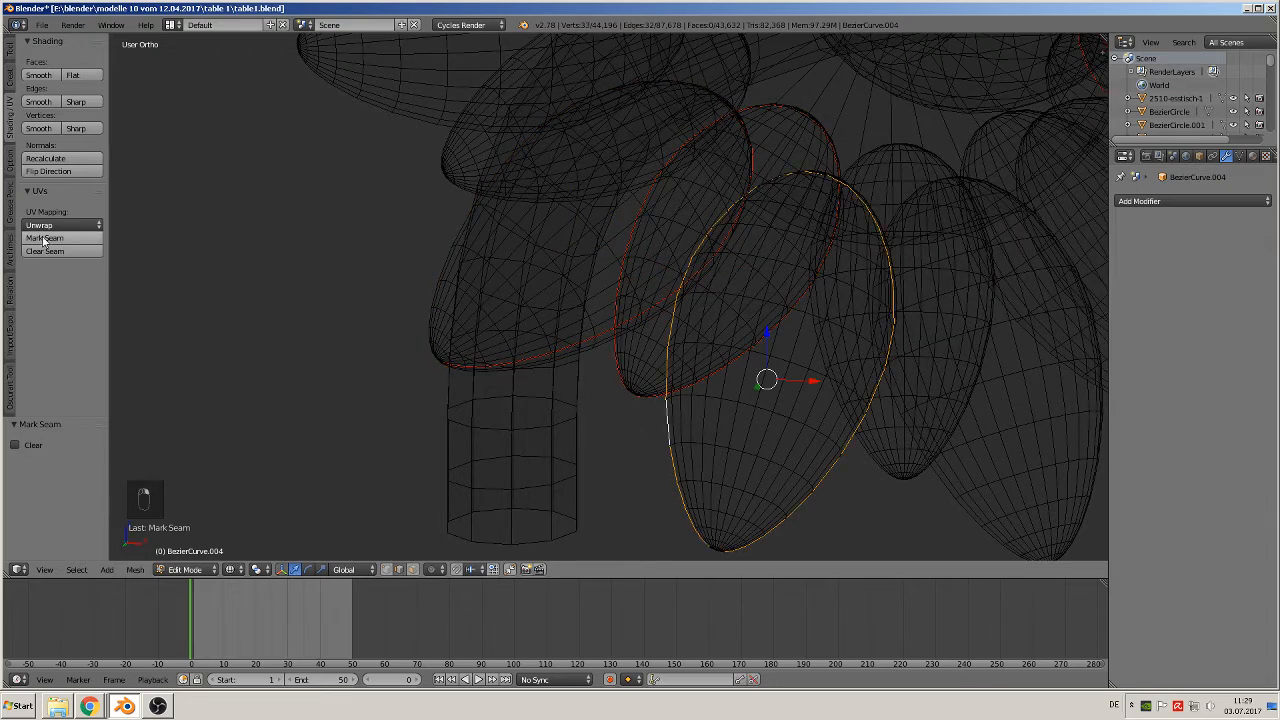
Mark seams along the outline loops of the flower's bottom centre petal and the three petals to its right.
{"action": "middle_click_drag", "start_coordinate": [777, 477], "coordinate": [257, 371], "text": "shift"}
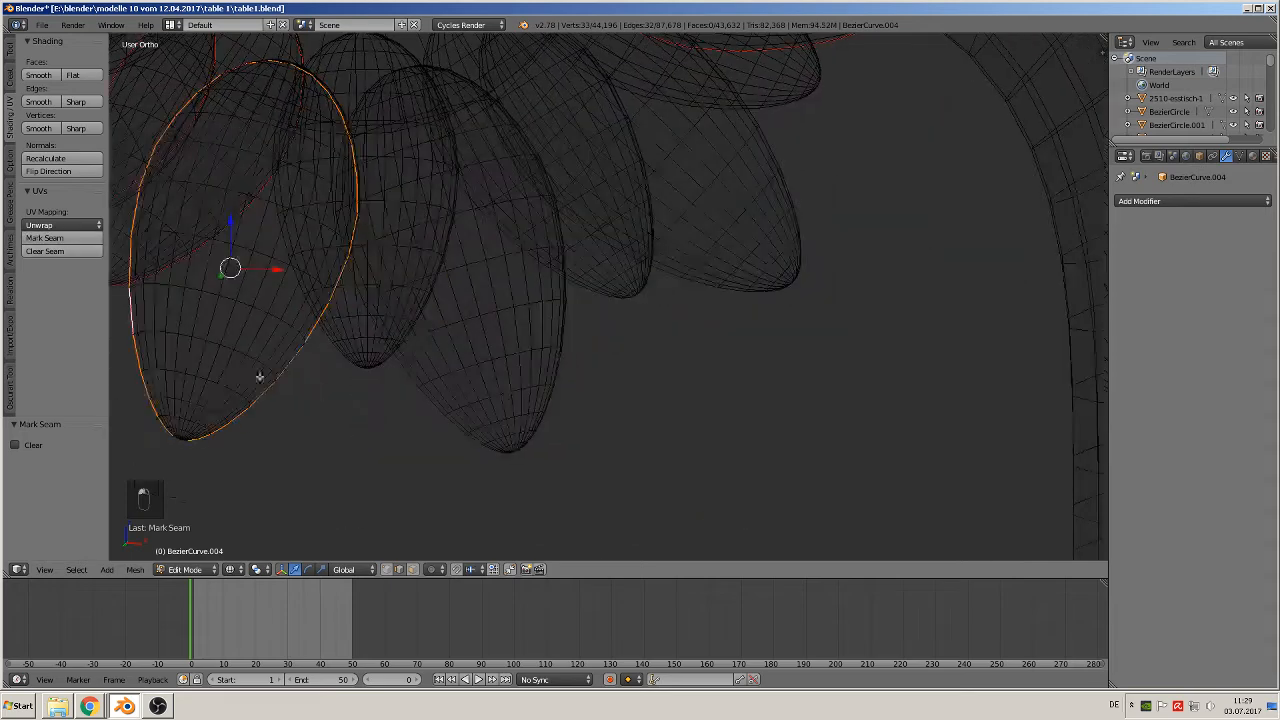
{"action": "right_click", "coordinate": [327, 341], "text": "alt"}
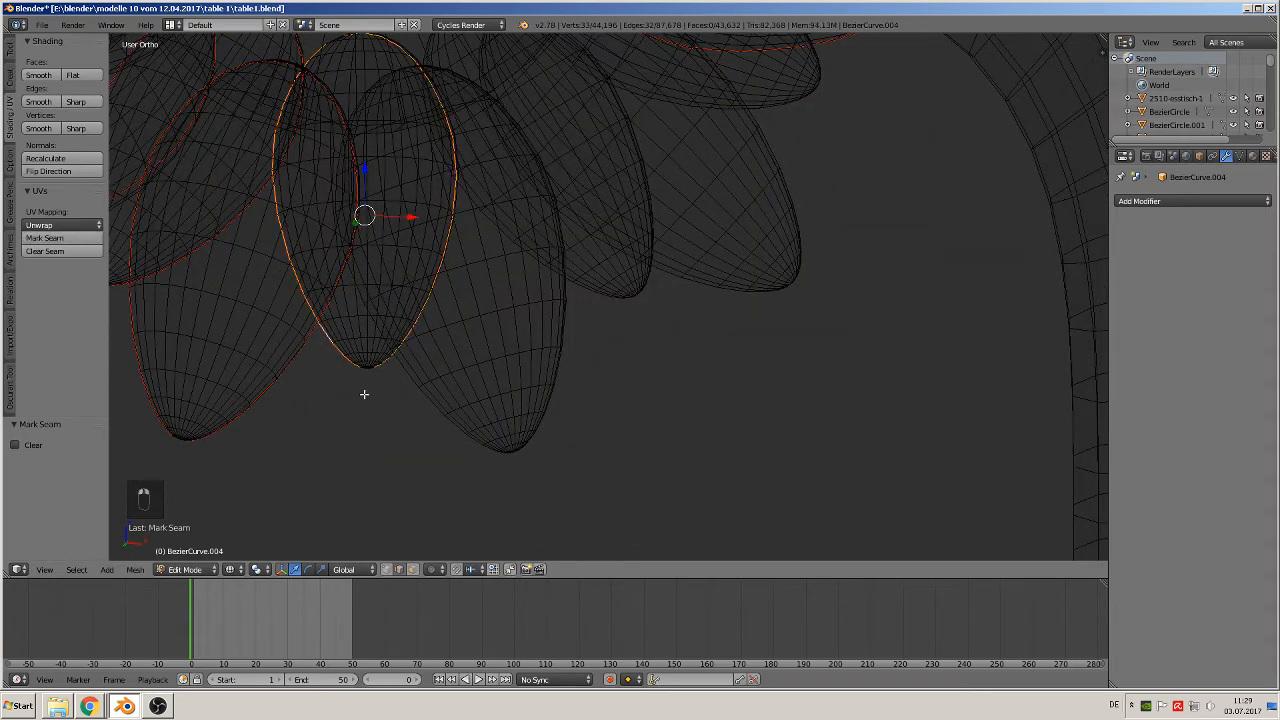
{"action": "right_click", "coordinate": [405, 382], "text": "alt"}
{"action": "left_click", "coordinate": [45, 238]}
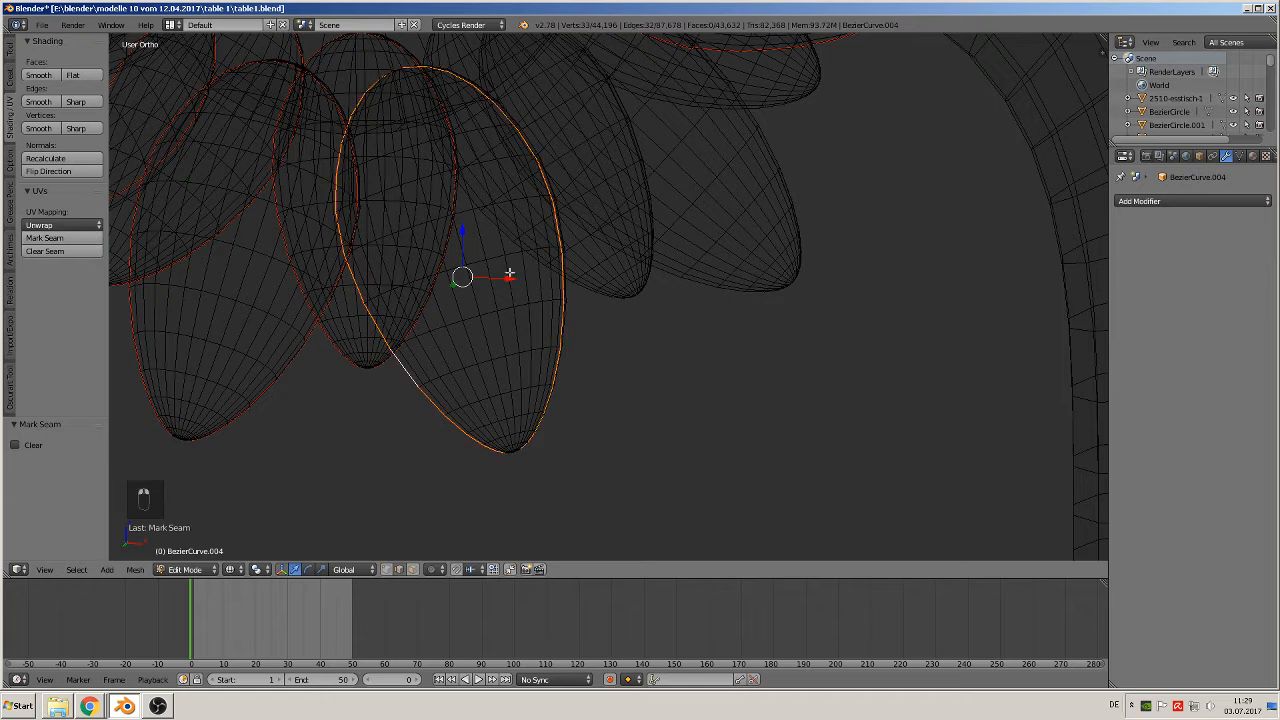
{"action": "right_click", "coordinate": [587, 290], "text": "alt"}
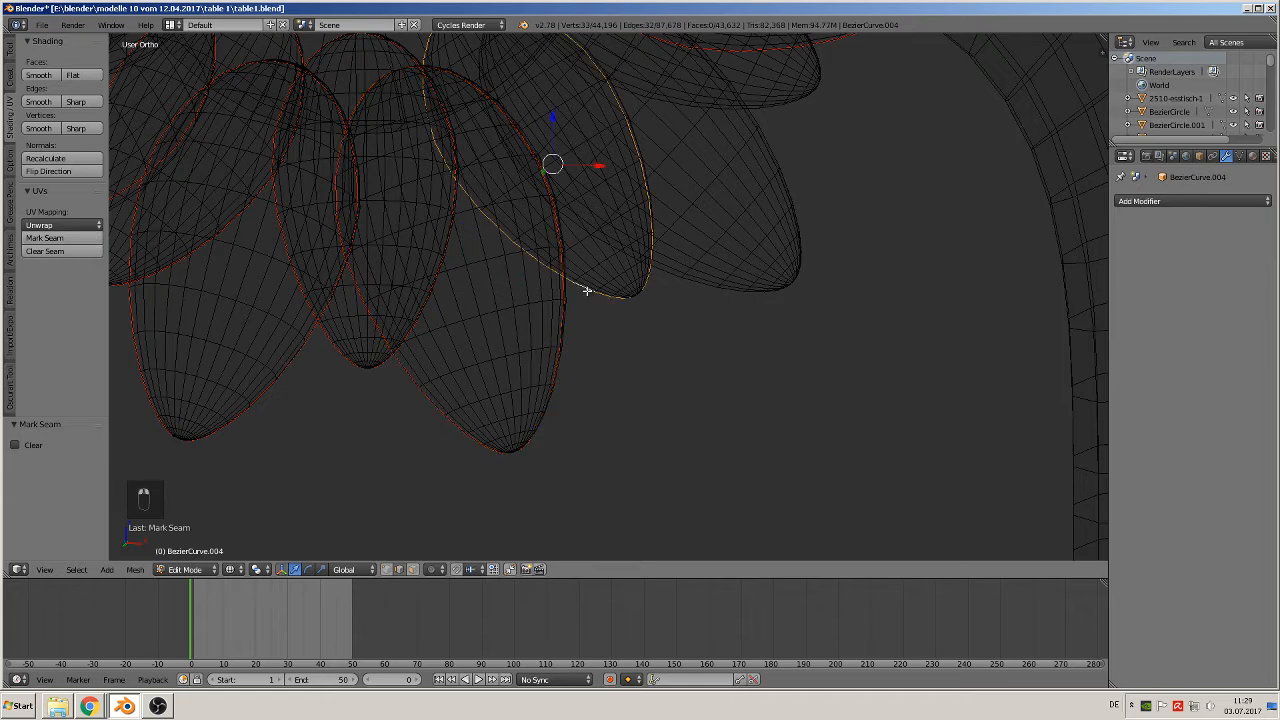
{"action": "left_click", "coordinate": [45, 238]}
{"action": "right_click", "coordinate": [656, 280], "text": "alt"}
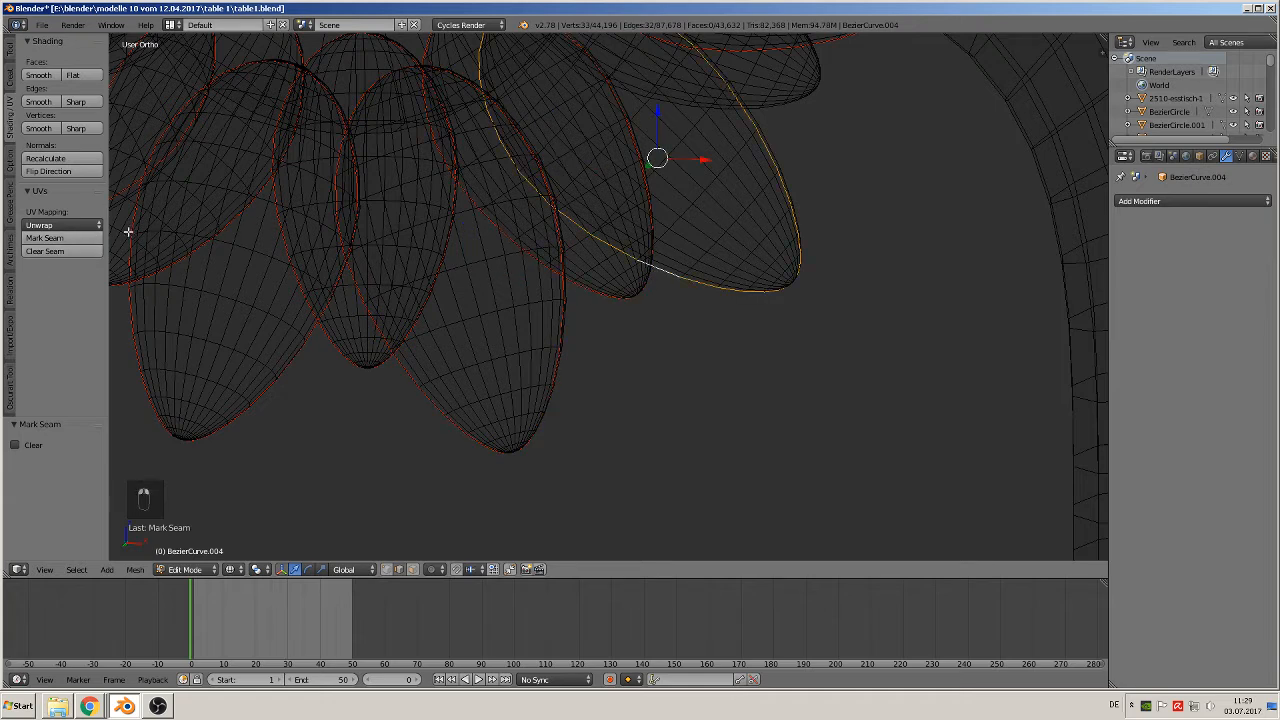
{"action": "left_click", "coordinate": [82, 238]}
From behind the flower, mark a seam around the unmarked petal between the lower petals and the already seamed side petals.
{"action": "middle_click_drag", "start_coordinate": [636, 178], "coordinate": [618, 384]}
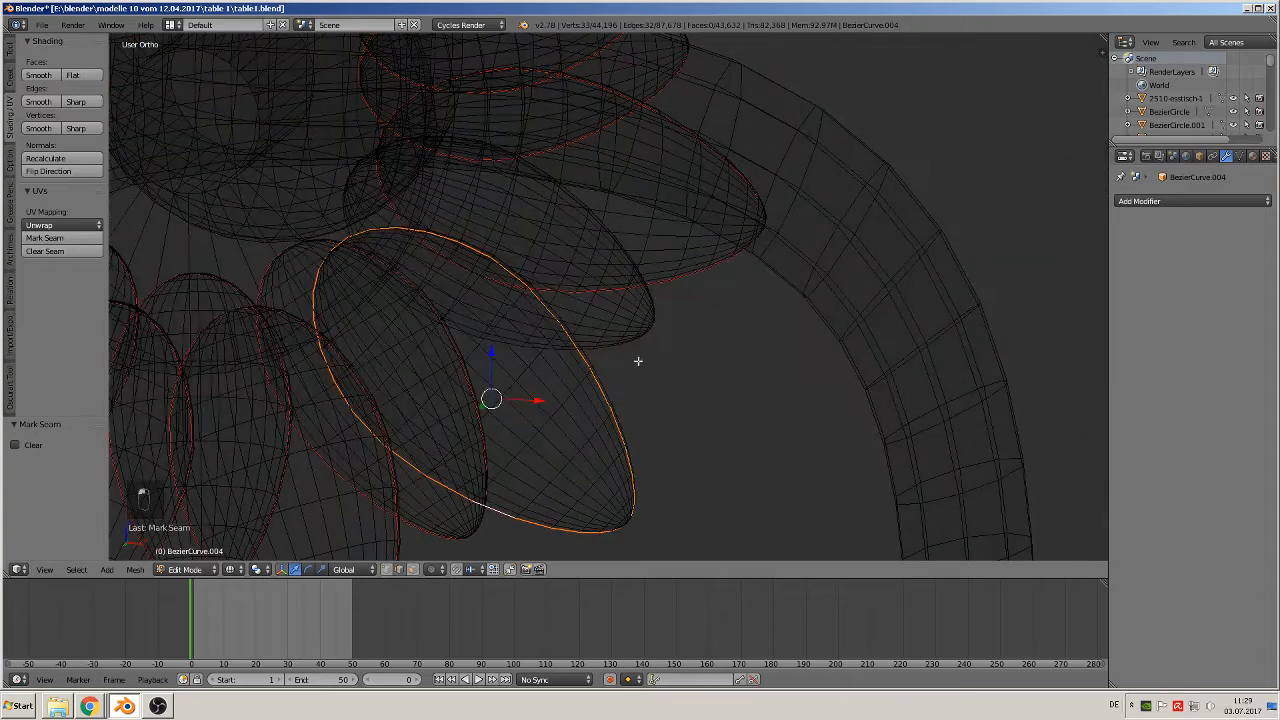
{"action": "middle_click_drag", "start_coordinate": [640, 265], "coordinate": [363, 335]}
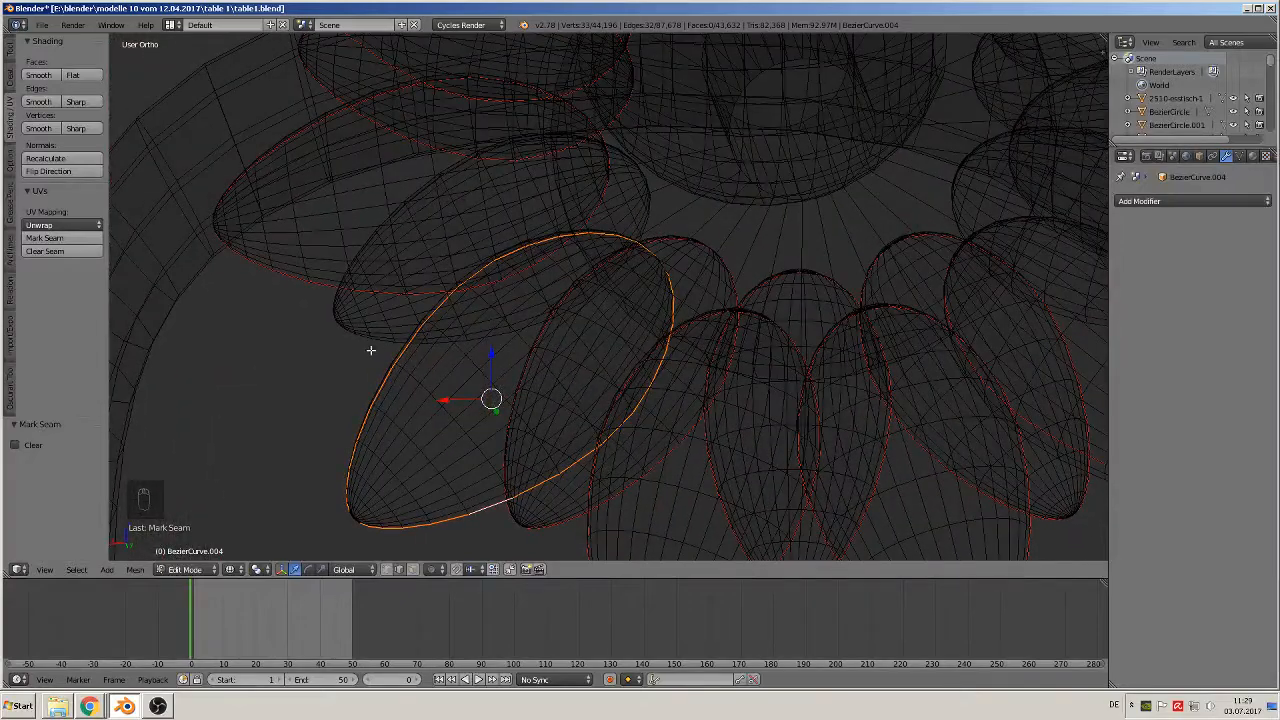
{"action": "right_click", "coordinate": [372, 347], "text": "alt"}
{"action": "left_click", "coordinate": [44, 239]}
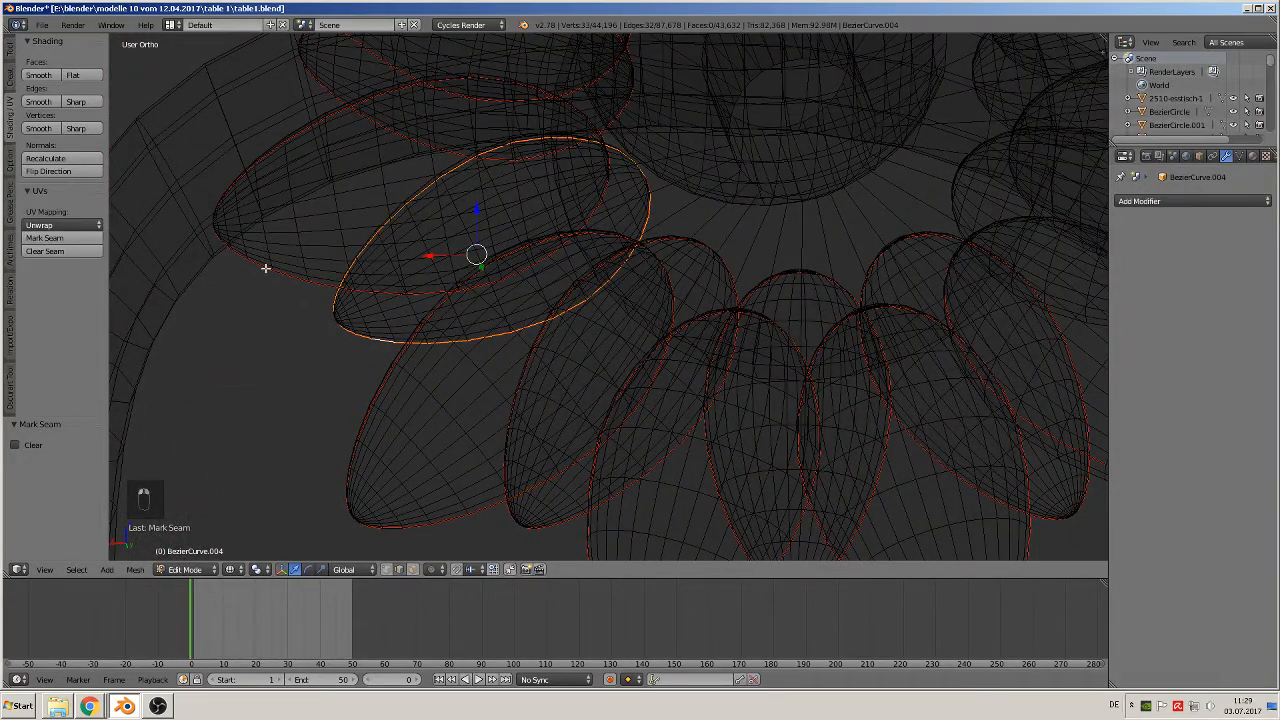
Mark seams around the full outline of the partly seamed lower petal and the two unmarked petals directly above it.
{"action": "scroll", "coordinate": [441, 364], "scroll_direction": "down", "scroll_amount": 2}
{"action": "middle_click_drag", "start_coordinate": [651, 444], "coordinate": [531, 337]}
{"action": "right_click", "coordinate": [500, 312], "text": "alt"}
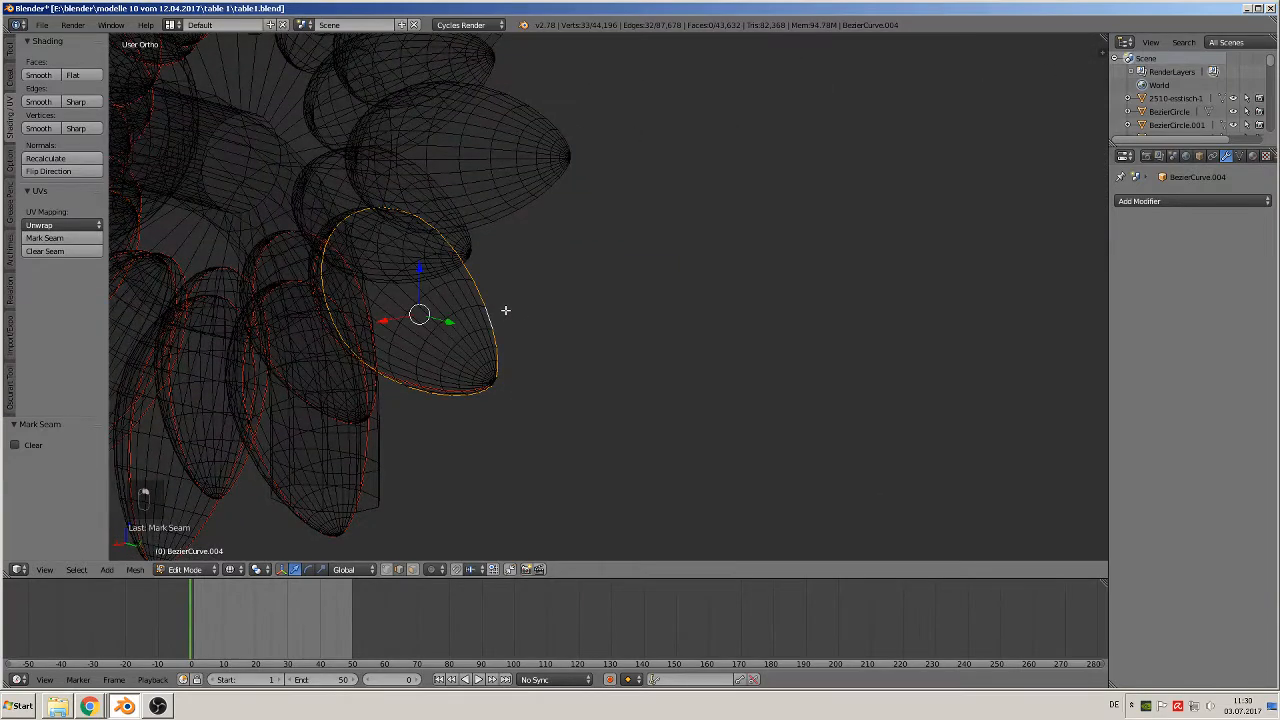
{"action": "right_click", "coordinate": [480, 229], "text": "alt"}
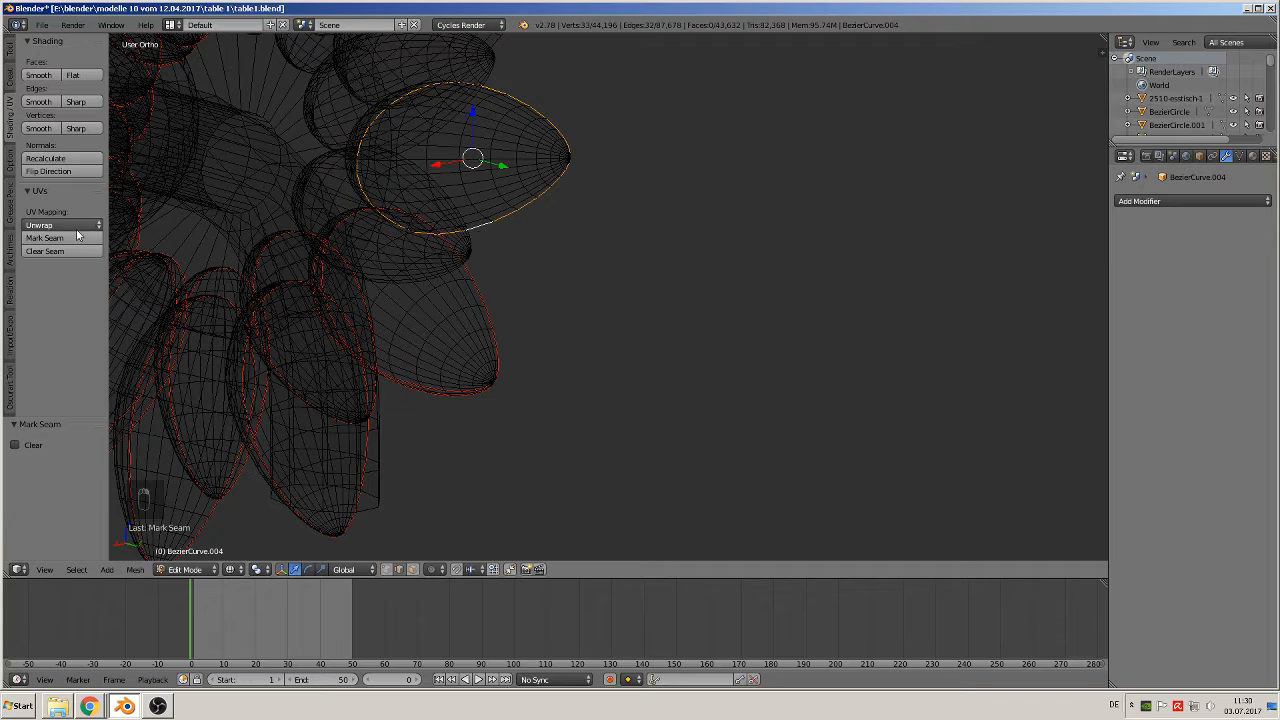
{"action": "left_click", "coordinate": [44, 238]}
{"action": "right_click", "coordinate": [472, 241], "text": "alt"}
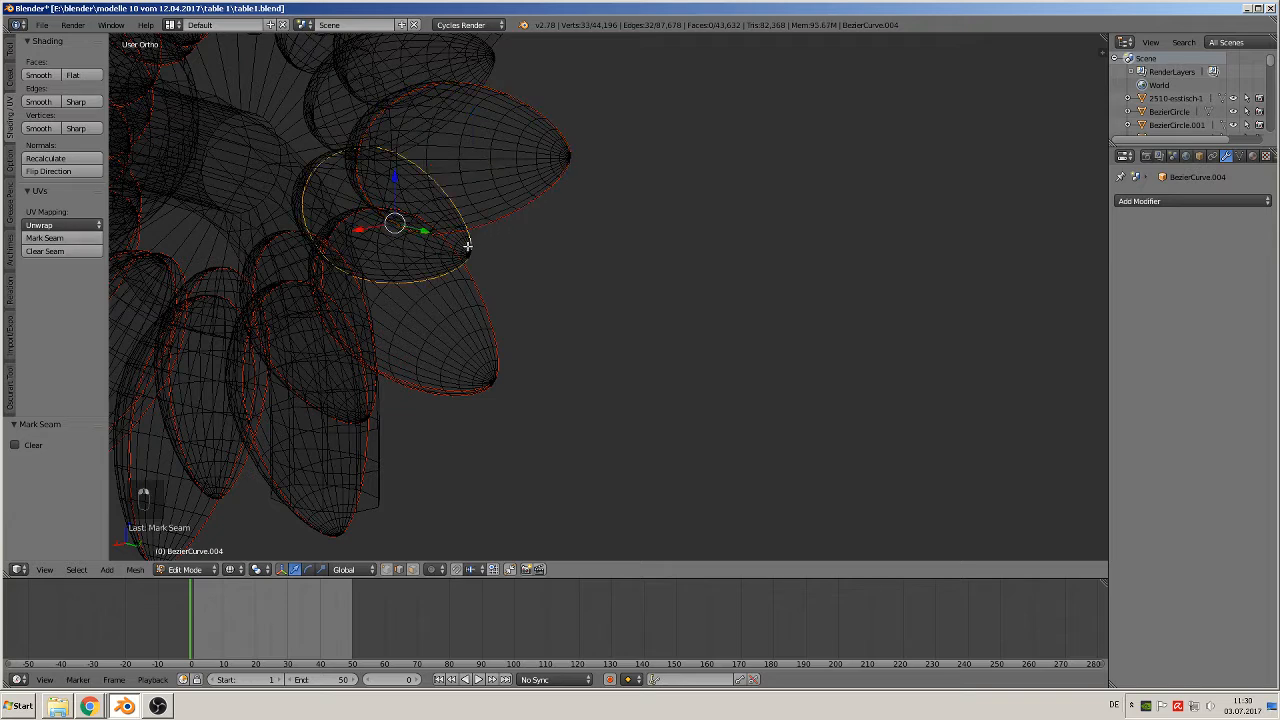
{"action": "left_click", "coordinate": [63, 241]}
Mark seams around the next small petal and the large petal above it on the flower's unmarked side.
{"action": "middle_click_drag", "start_coordinate": [489, 140], "coordinate": [543, 256]}
{"action": "right_click", "coordinate": [525, 237], "text": "alt"}
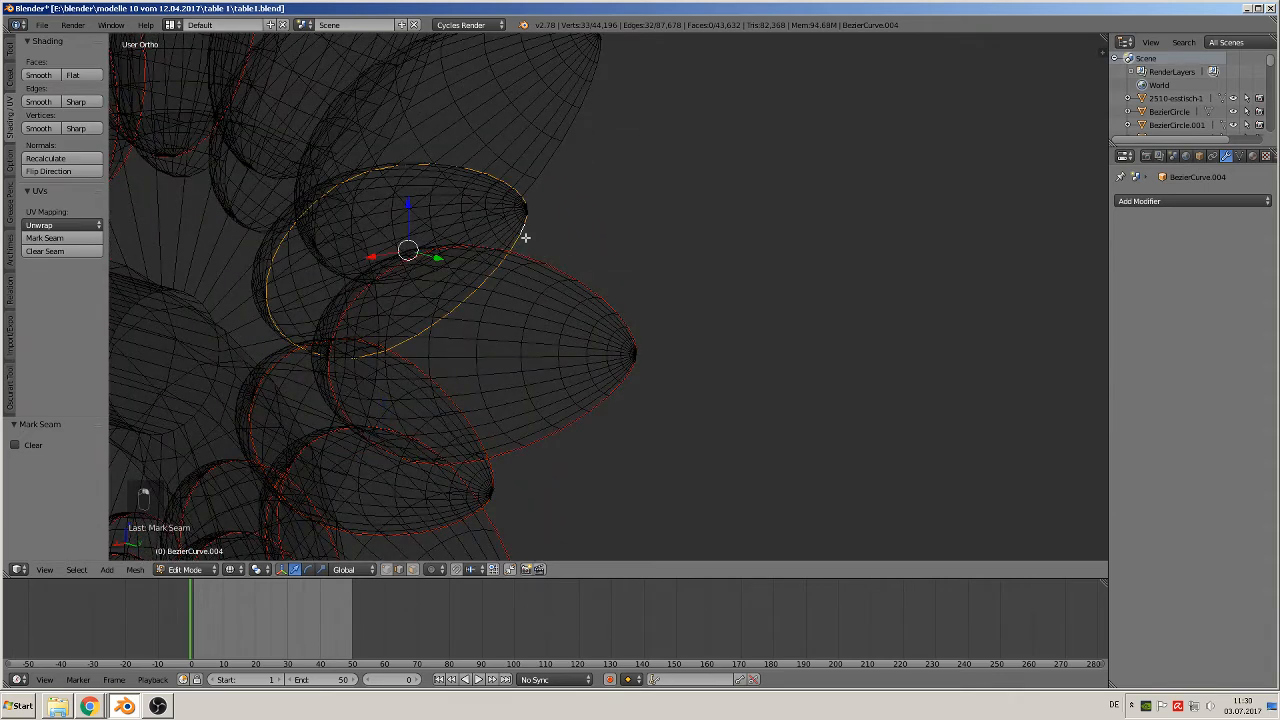
{"action": "left_click", "coordinate": [45, 238]}
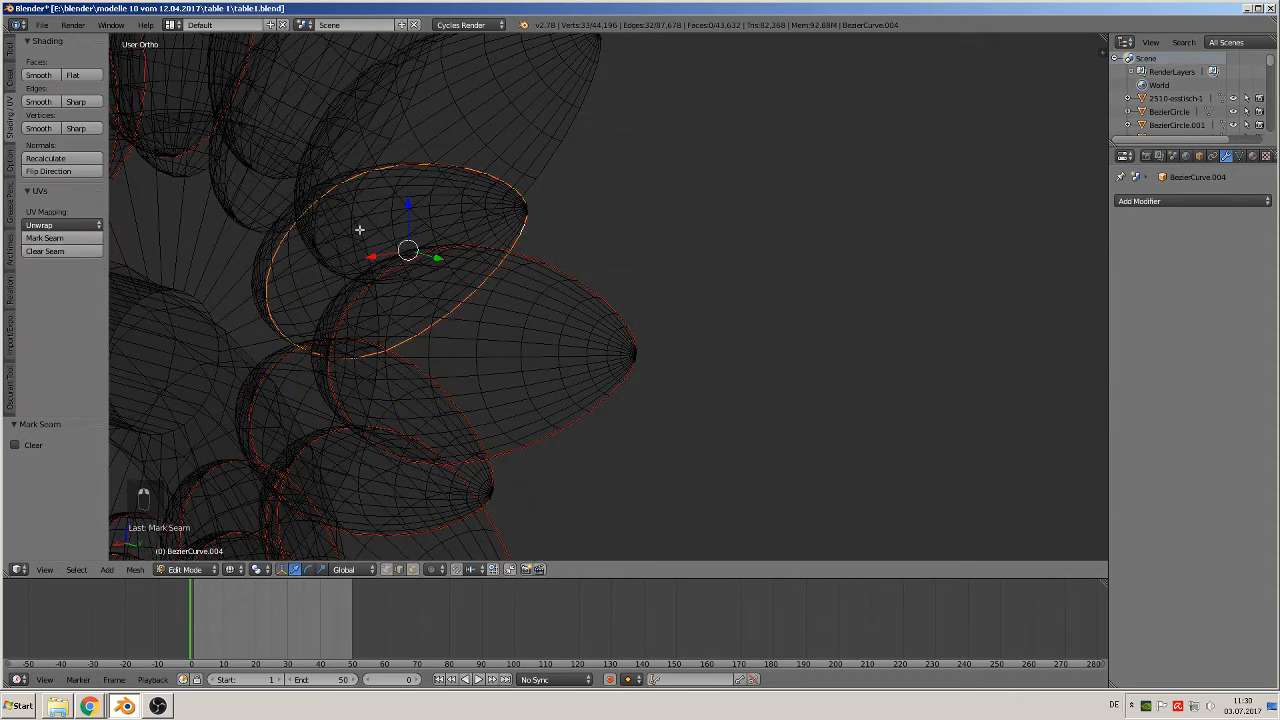
{"action": "right_click", "coordinate": [545, 168], "text": "alt"}
{"action": "left_click", "coordinate": [45, 238]}
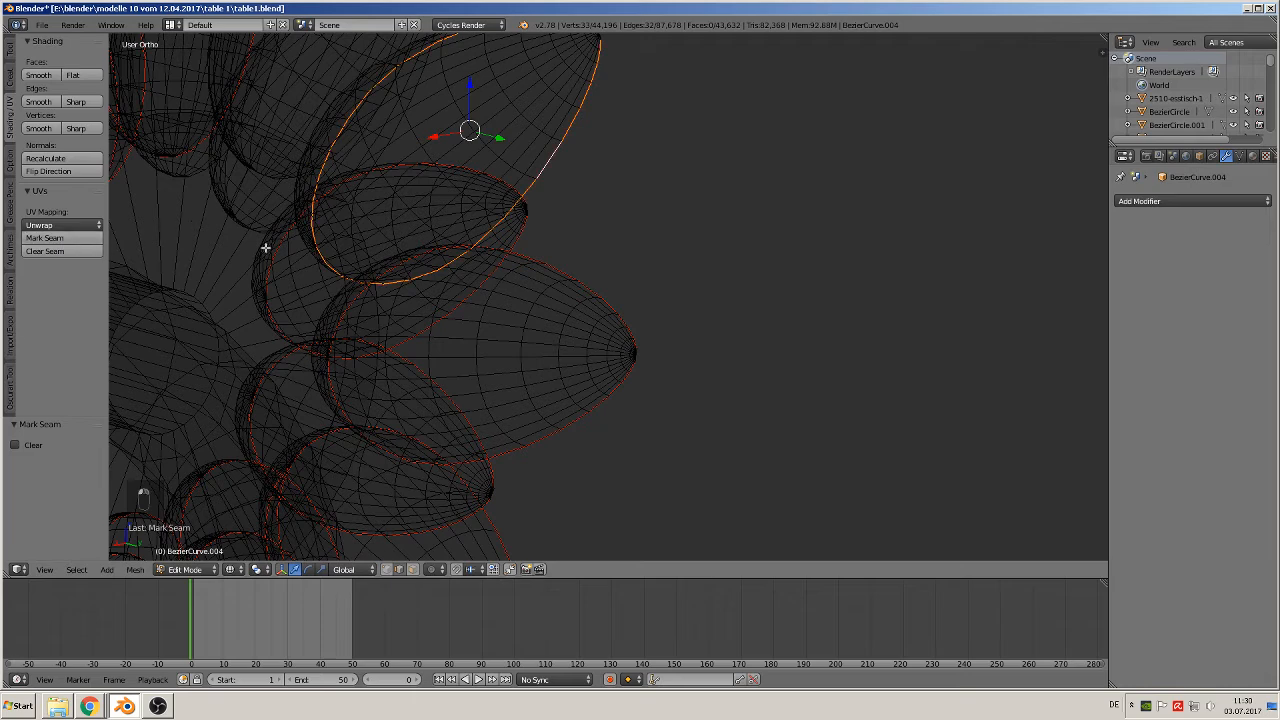
Mark seams along the outline loops of the last three unmarked petals leading up to the flower's top petal.
{"action": "middle_click_drag", "start_coordinate": [266, 249], "coordinate": [646, 331]}
{"action": "right_click", "coordinate": [722, 246], "text": "alt"}
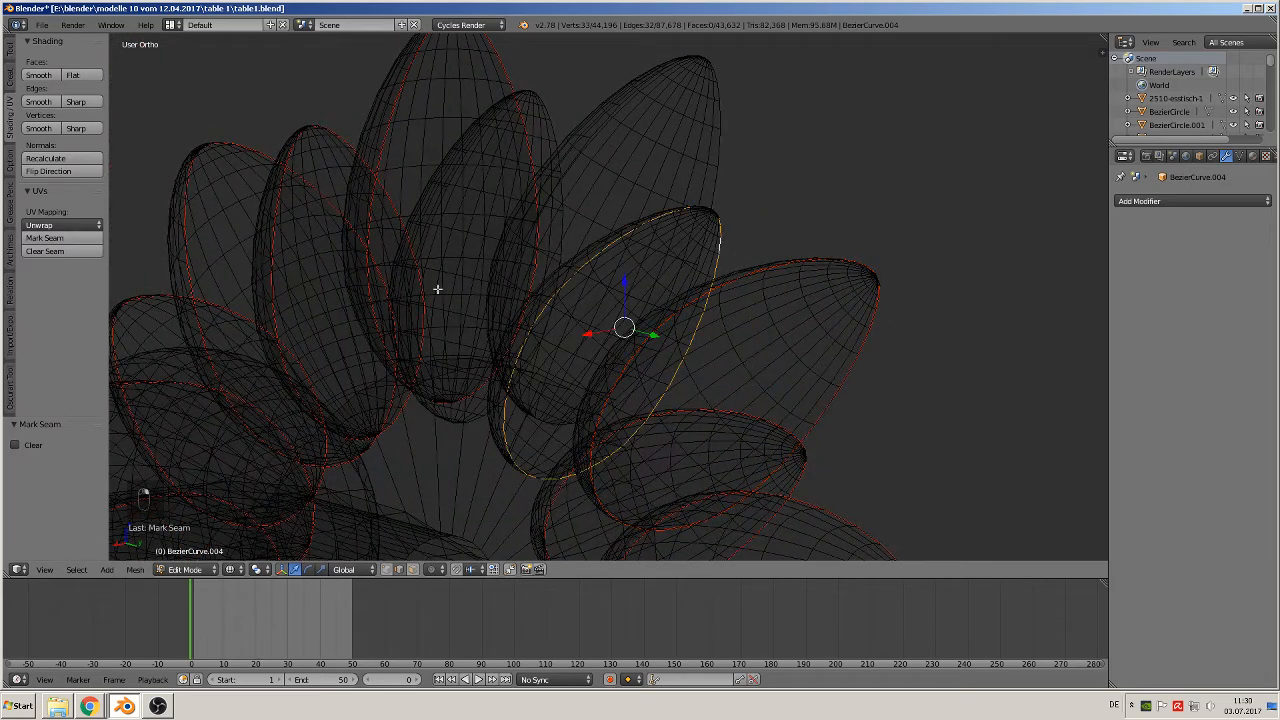
{"action": "left_click", "coordinate": [60, 240]}
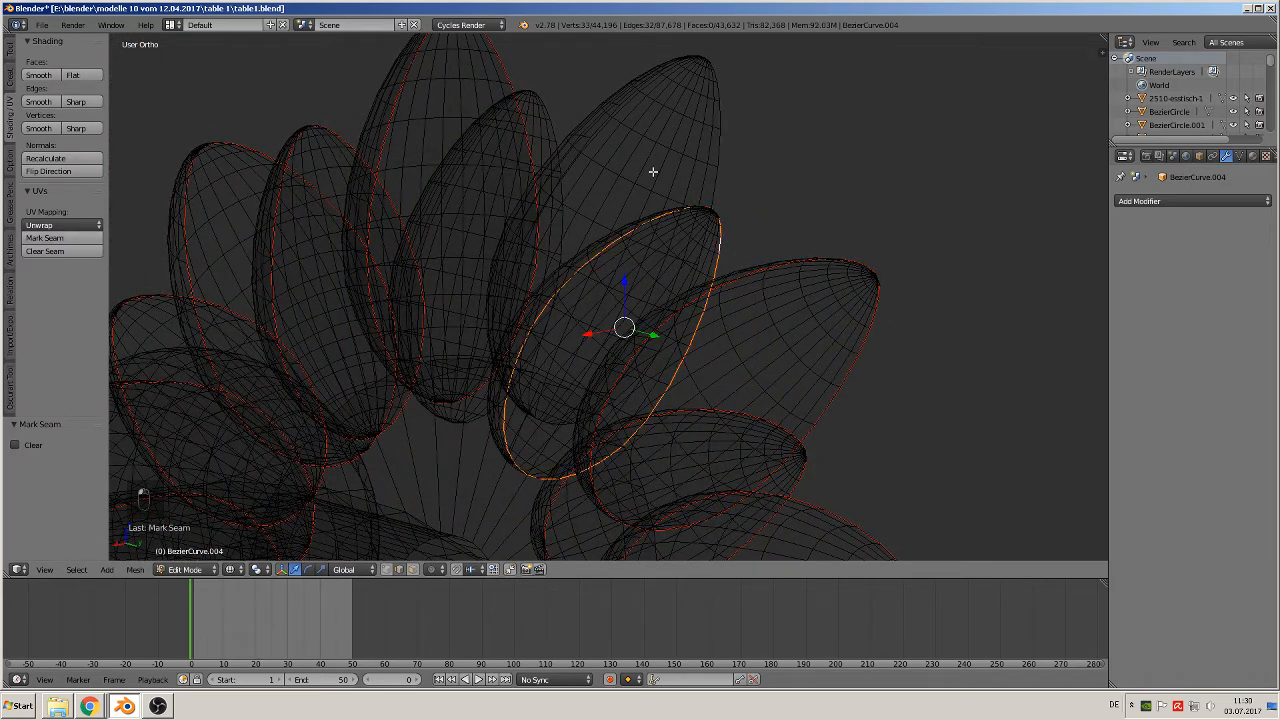
{"action": "right_click", "coordinate": [733, 146], "text": "alt"}
{"action": "left_click", "coordinate": [45, 238]}
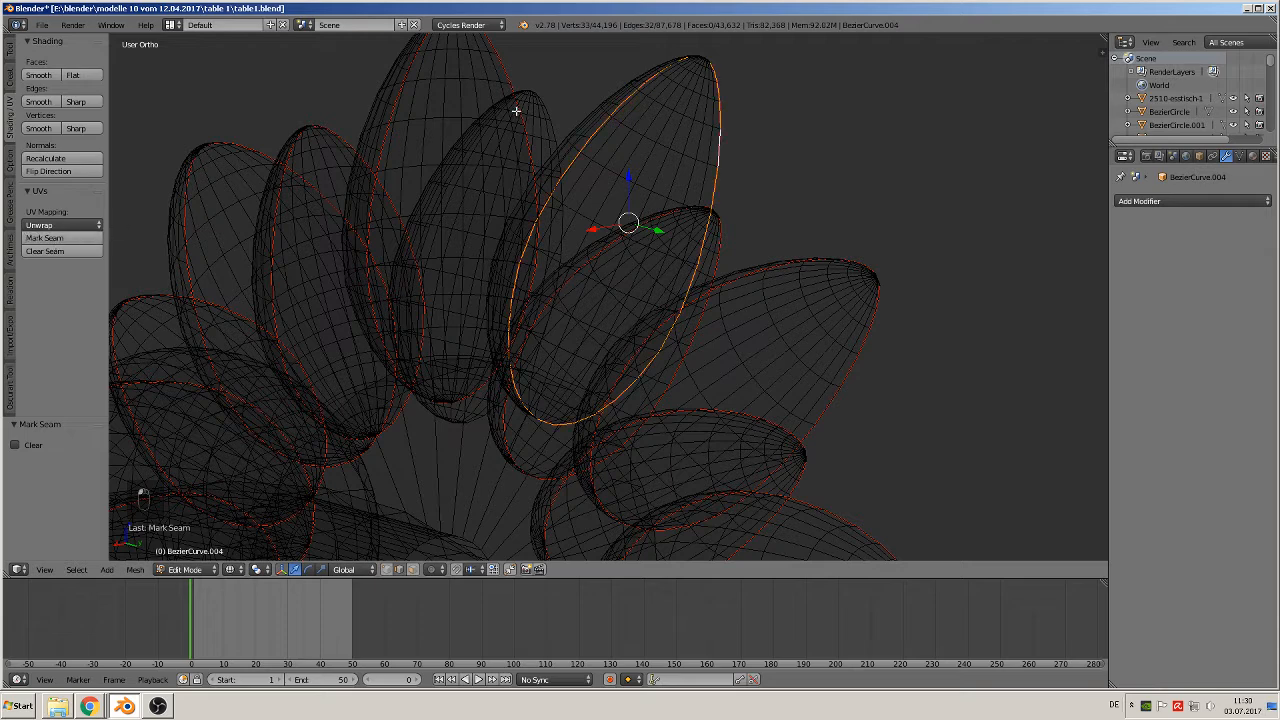
{"action": "right_click", "coordinate": [510, 147], "text": "alt"}
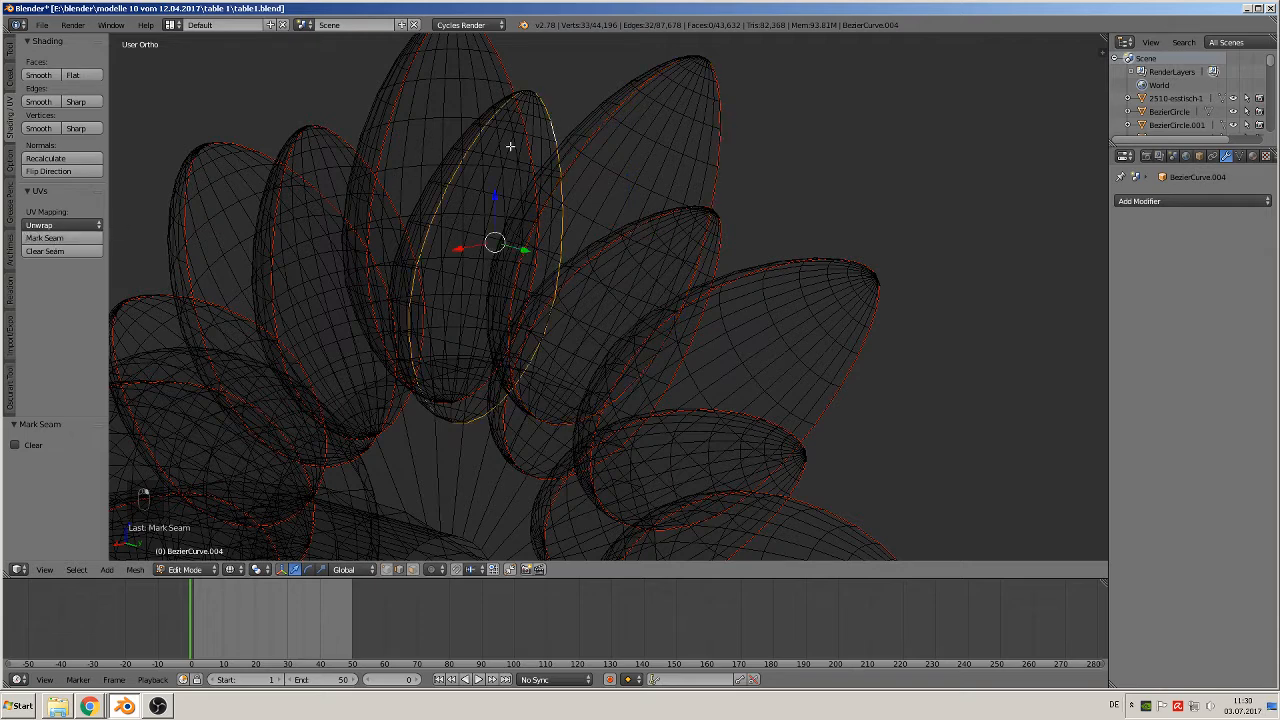
{"action": "left_click", "coordinate": [45, 238]}
{"action": "scroll", "coordinate": [406, 437], "scroll_direction": "down", "scroll_amount": 5}
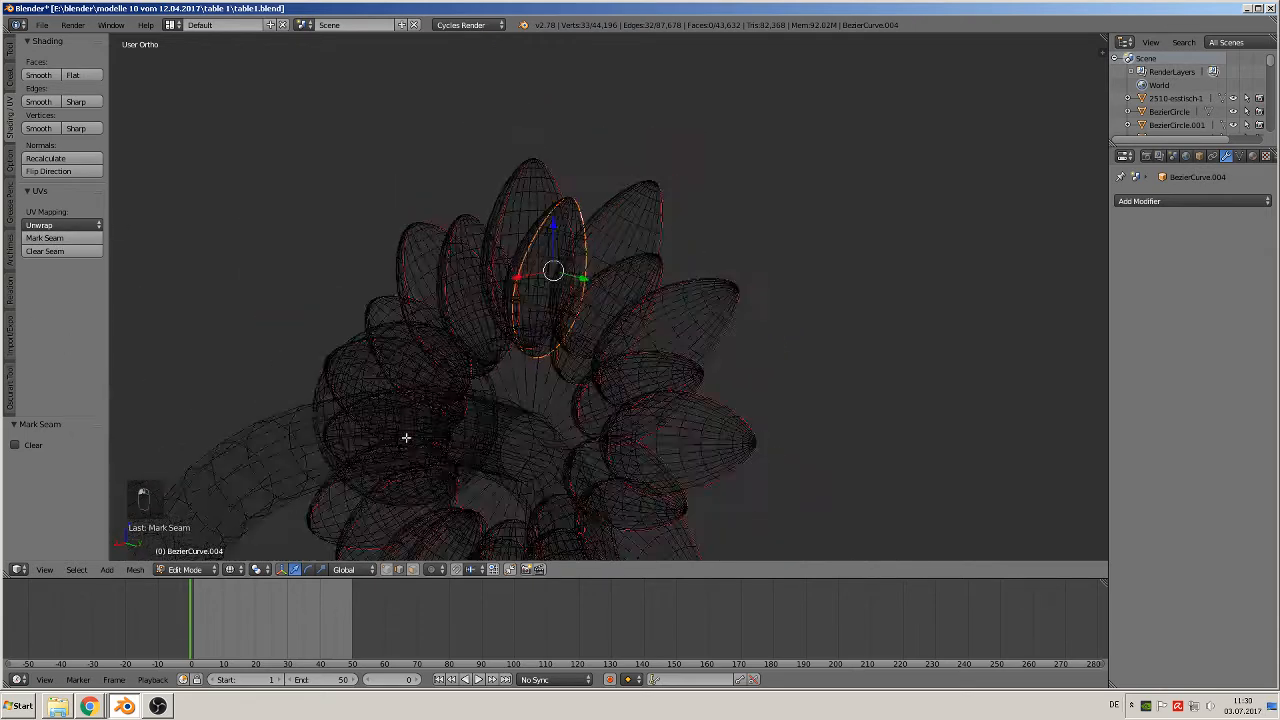
Mark seams around the small circular loop at the flower's centre and the large circular loop of the disc behind the petals.
{"action": "middle_click_drag", "start_coordinate": [415, 440], "coordinate": [646, 169]}
{"action": "scroll", "coordinate": [590, 425], "scroll_direction": "up", "scroll_amount": 3}
{"action": "scroll", "coordinate": [594, 231], "scroll_direction": "up", "scroll_amount": 2}
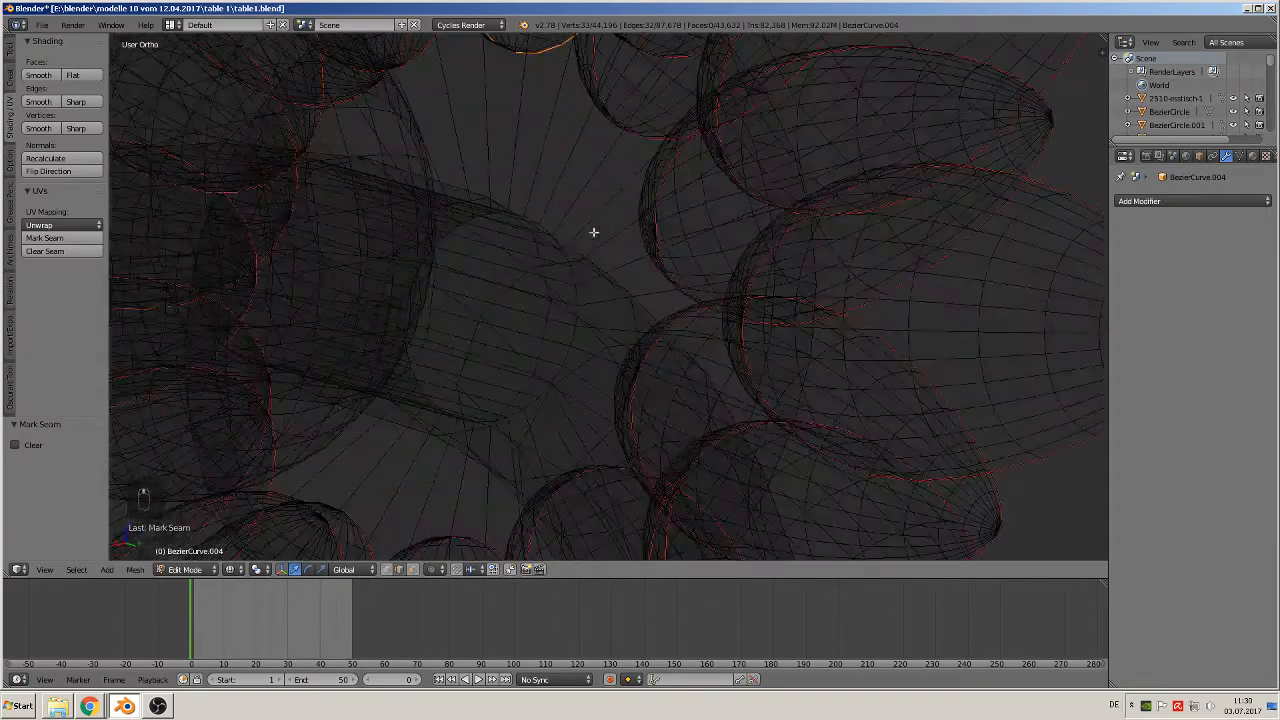
{"action": "right_click", "coordinate": [538, 221], "text": "alt"}
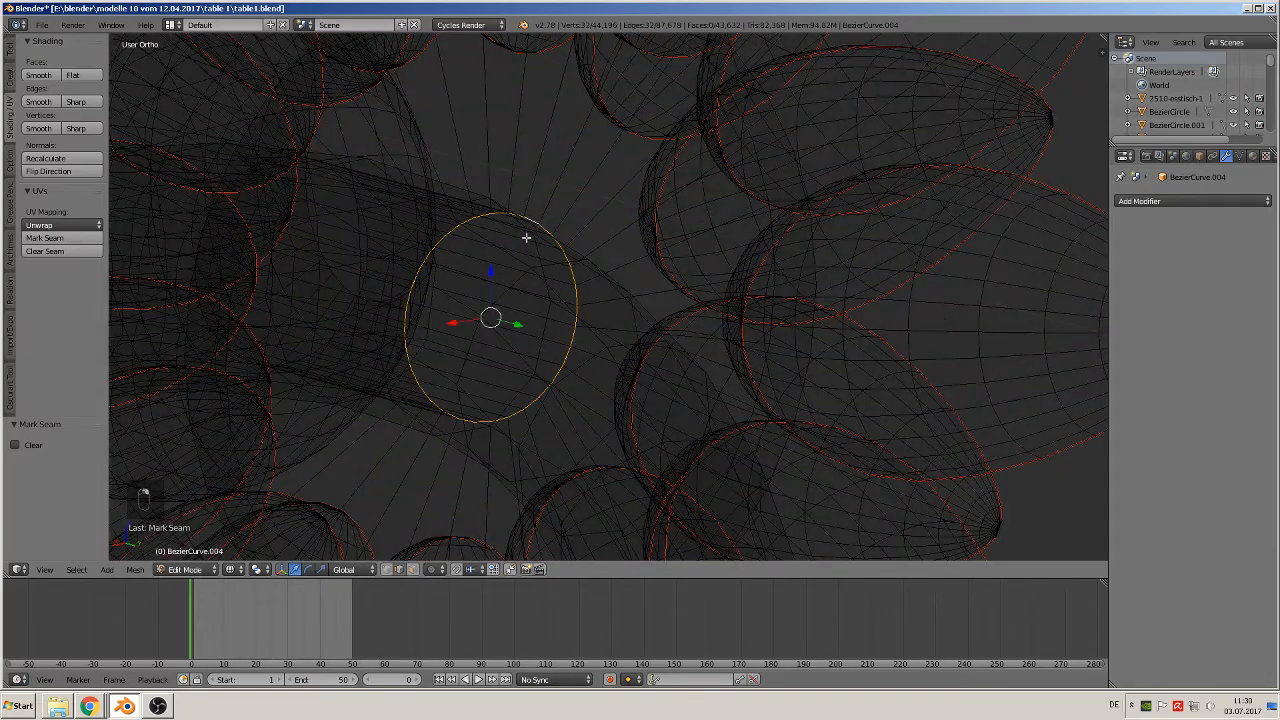
{"action": "left_click", "coordinate": [44, 238]}
{"action": "middle_click_drag", "start_coordinate": [451, 206], "coordinate": [489, 149]}
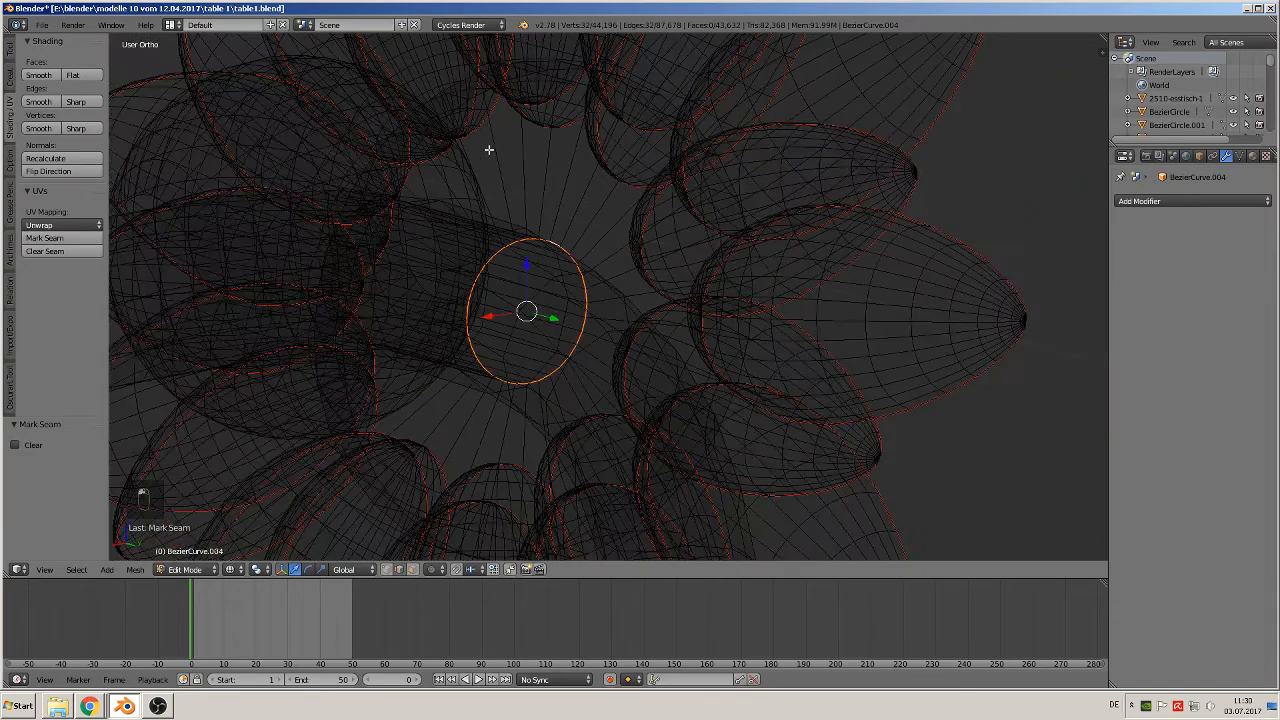
{"action": "right_click", "coordinate": [439, 93], "text": "alt"}
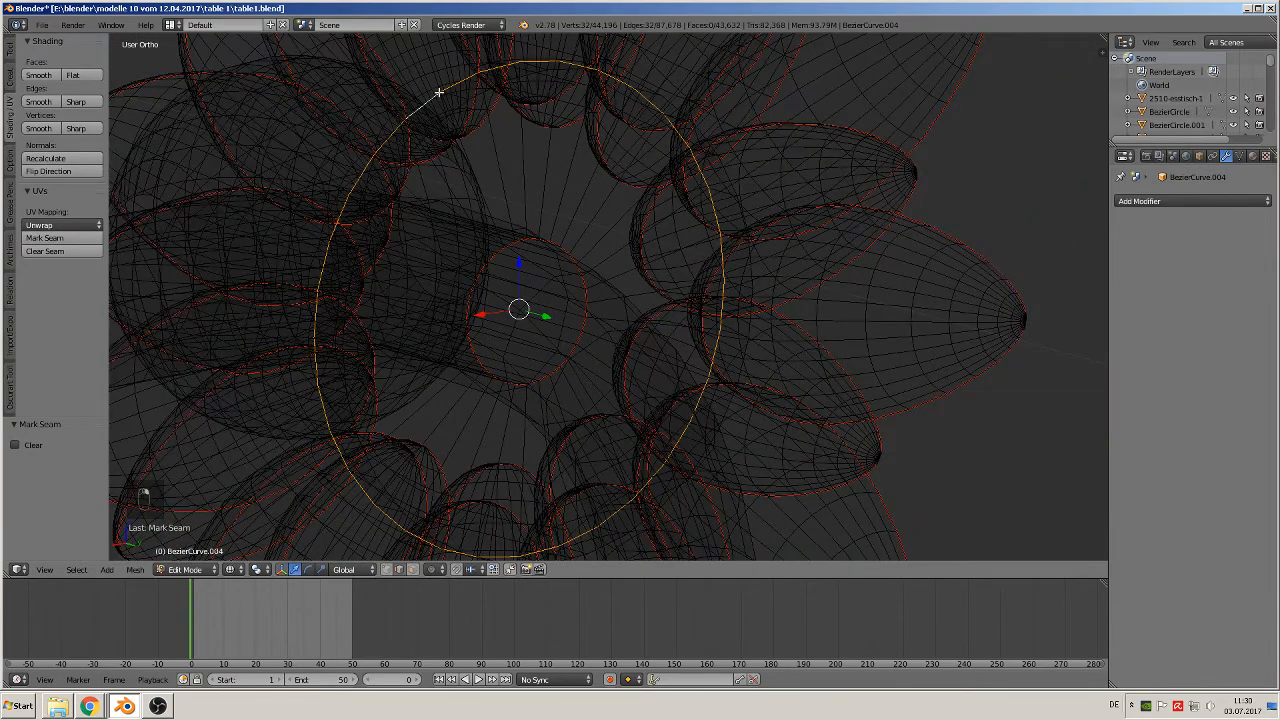
{"action": "left_click", "coordinate": [75, 240]}
Mark a seam around the end loop of the flower's short connecting cylinder, where it enters the ball.
{"action": "middle_click_drag", "start_coordinate": [260, 346], "coordinate": [320, 351]}
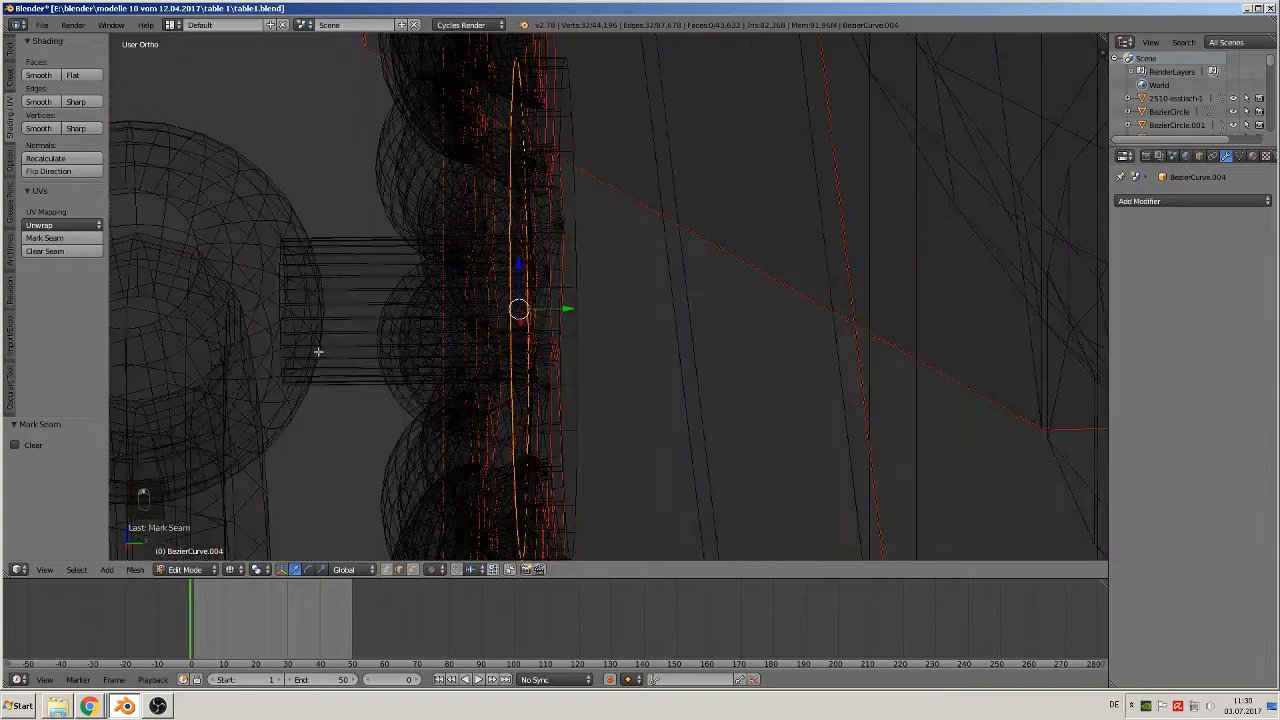
{"action": "right_click", "coordinate": [280, 295], "text": "alt"}
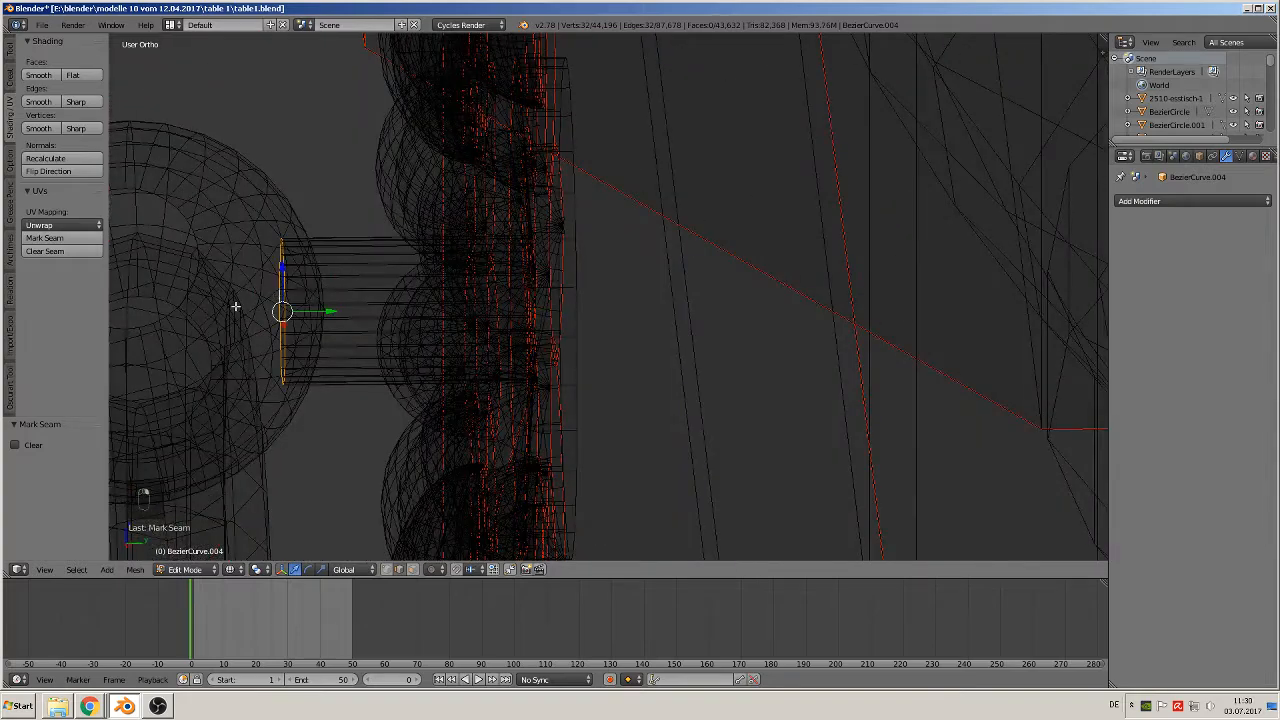
{"action": "left_click", "coordinate": [45, 238]}
Mark seams around both circular openings of the ball where the handle bar passes through.
{"action": "middle_click_drag", "start_coordinate": [233, 276], "coordinate": [455, 223], "text": "shift"}
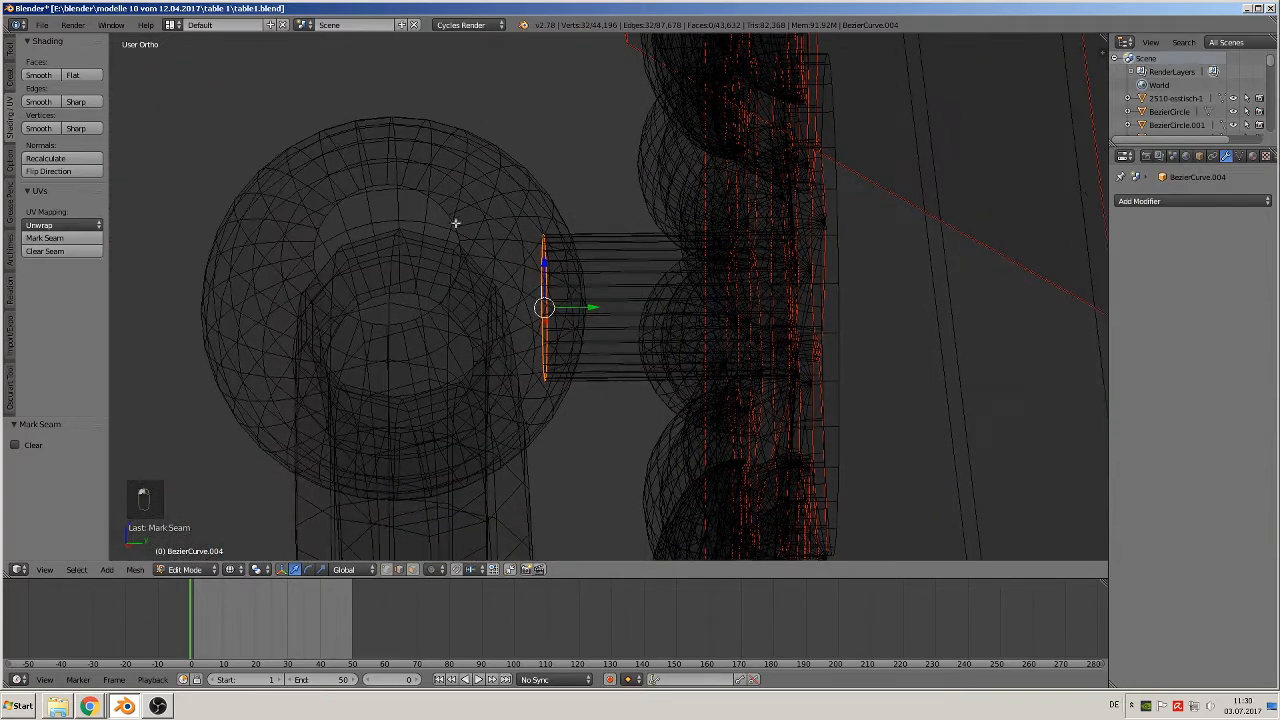
{"action": "right_click", "coordinate": [380, 188], "text": "alt"}
{"action": "right_click", "coordinate": [372, 188], "text": "alt"}
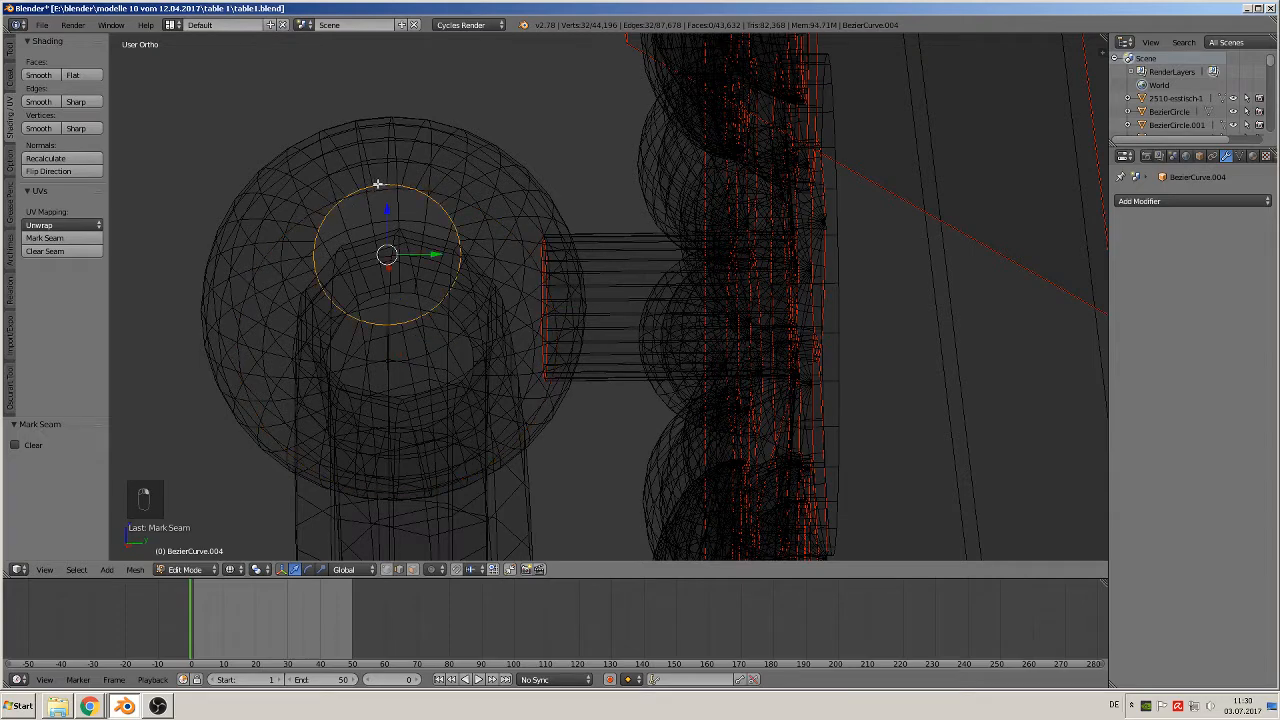
{"action": "middle_click_drag", "start_coordinate": [307, 291], "coordinate": [455, 320]}
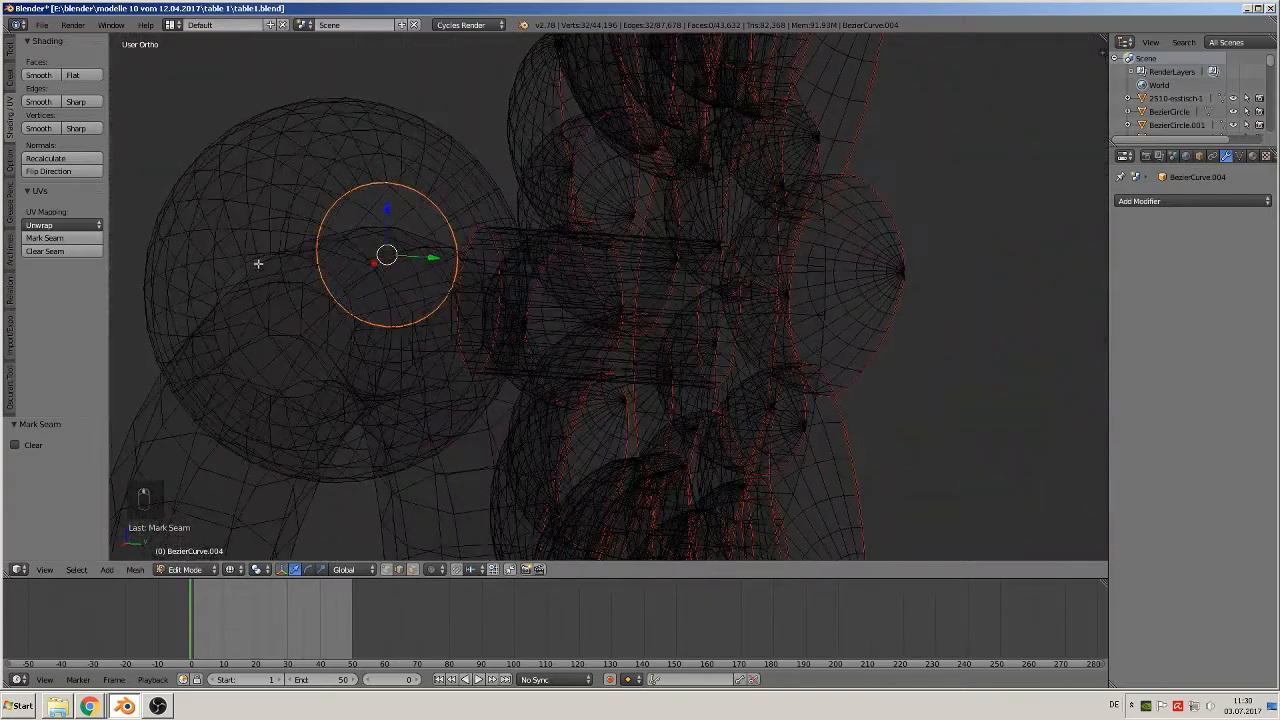
{"action": "right_click", "coordinate": [251, 263], "text": "alt"}
{"action": "left_click", "coordinate": [79, 236]}
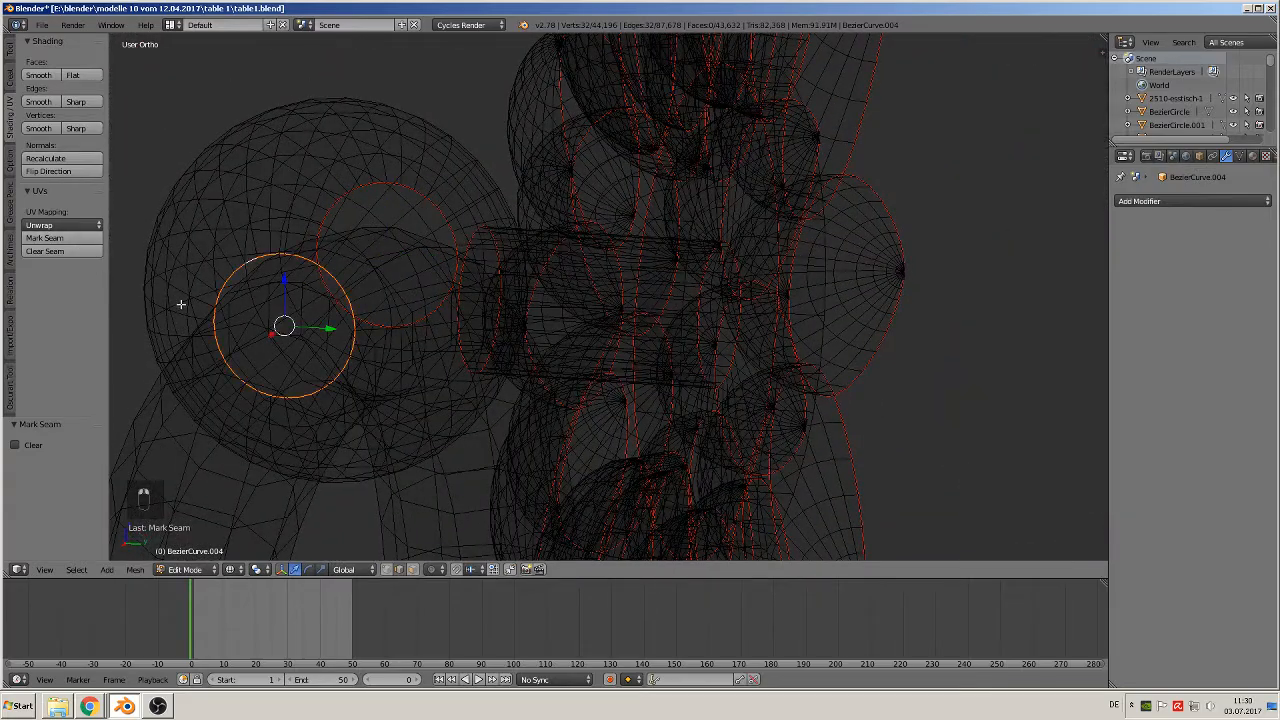
Mark a lengthwise seam across the ball's surface, connecting its two circular openings.
{"action": "middle_click_drag", "start_coordinate": [300, 330], "coordinate": [914, 130]}
{"action": "scroll", "coordinate": [857, 163], "scroll_direction": "down", "scroll_amount": 3}
{"action": "middle_click_drag", "start_coordinate": [775, 221], "coordinate": [506, 371]}
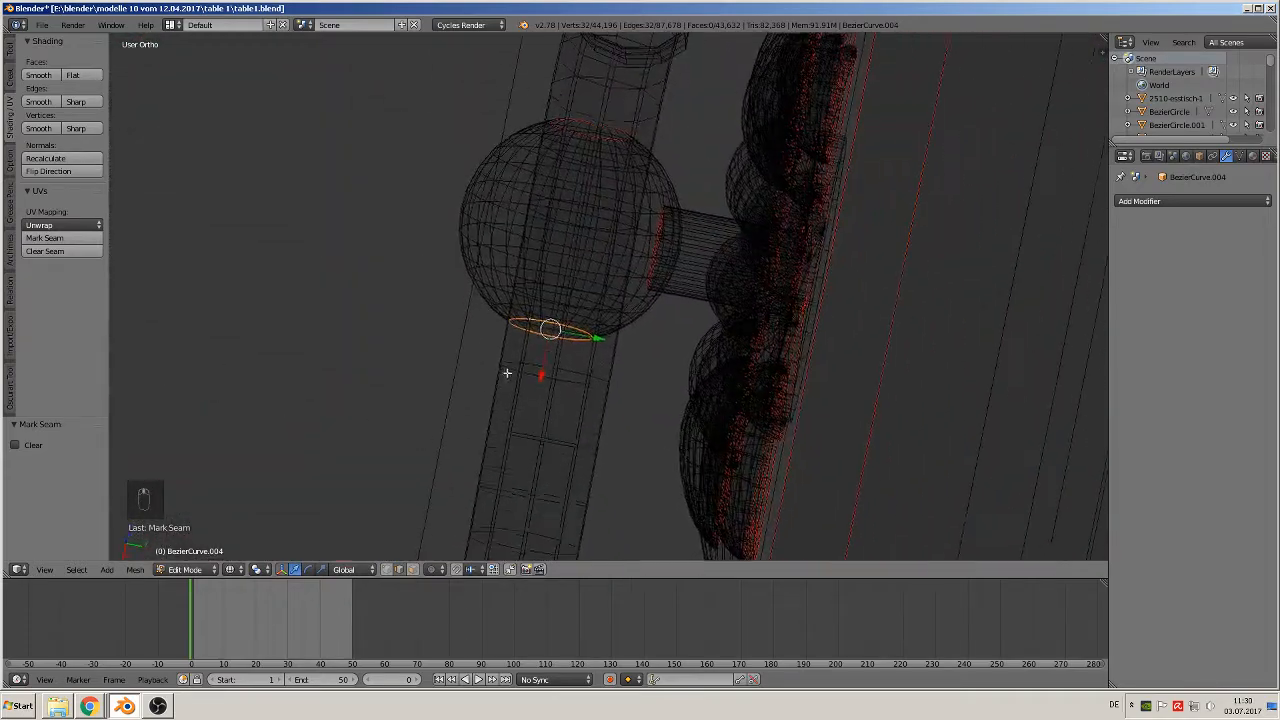
{"action": "scroll", "coordinate": [607, 308], "scroll_direction": "up", "scroll_amount": 3}
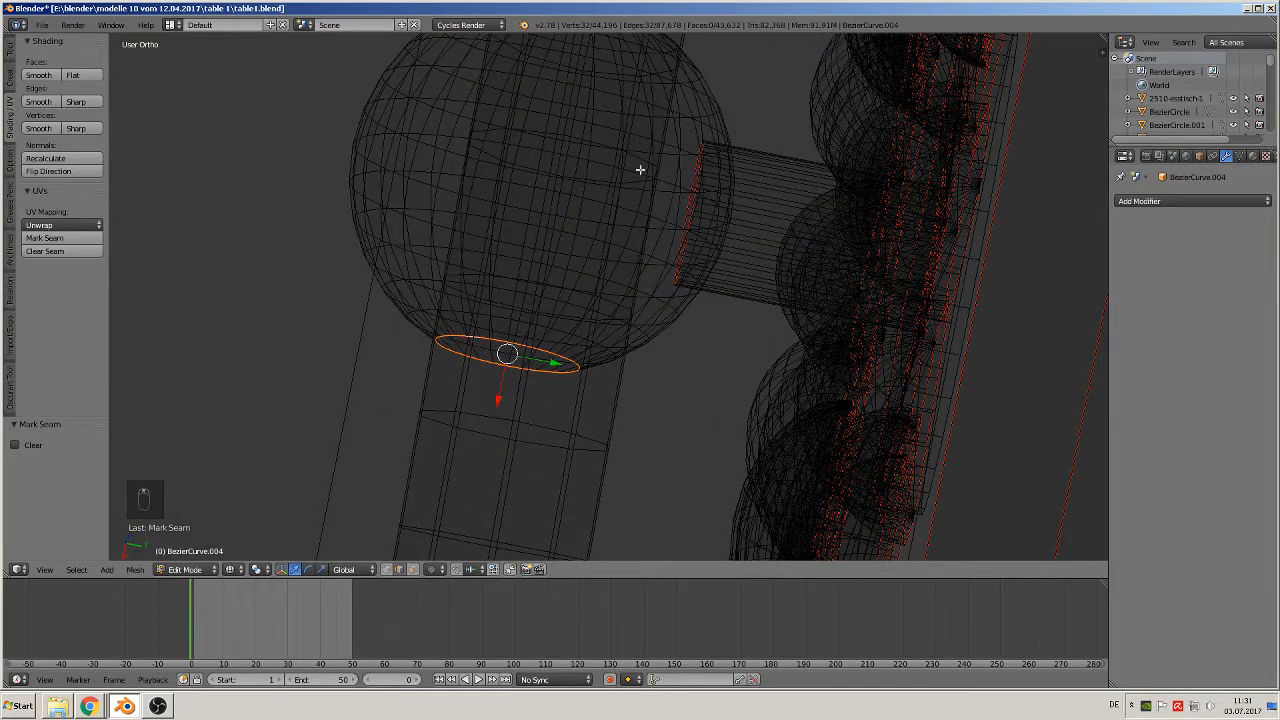
{"action": "right_click", "coordinate": [528, 233], "text": "alt"}
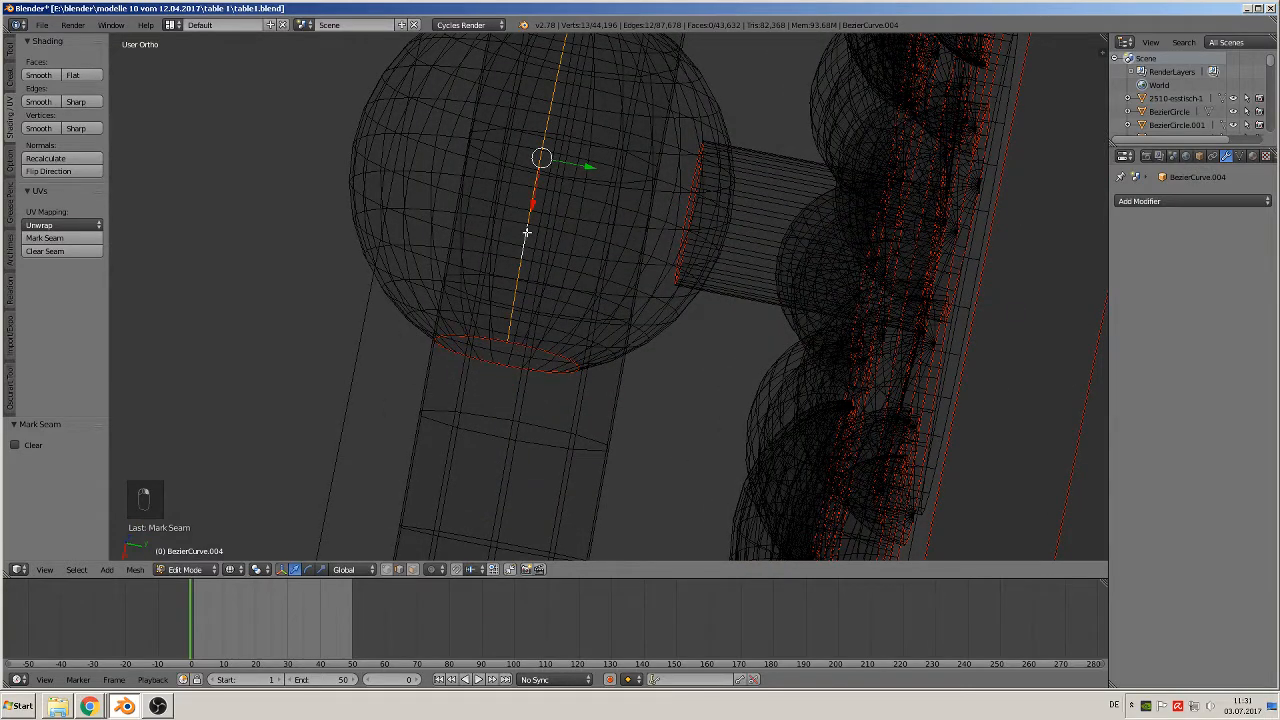
{"action": "left_click", "coordinate": [44, 238]}
{"action": "middle_click_drag", "start_coordinate": [424, 306], "coordinate": [366, 246]}
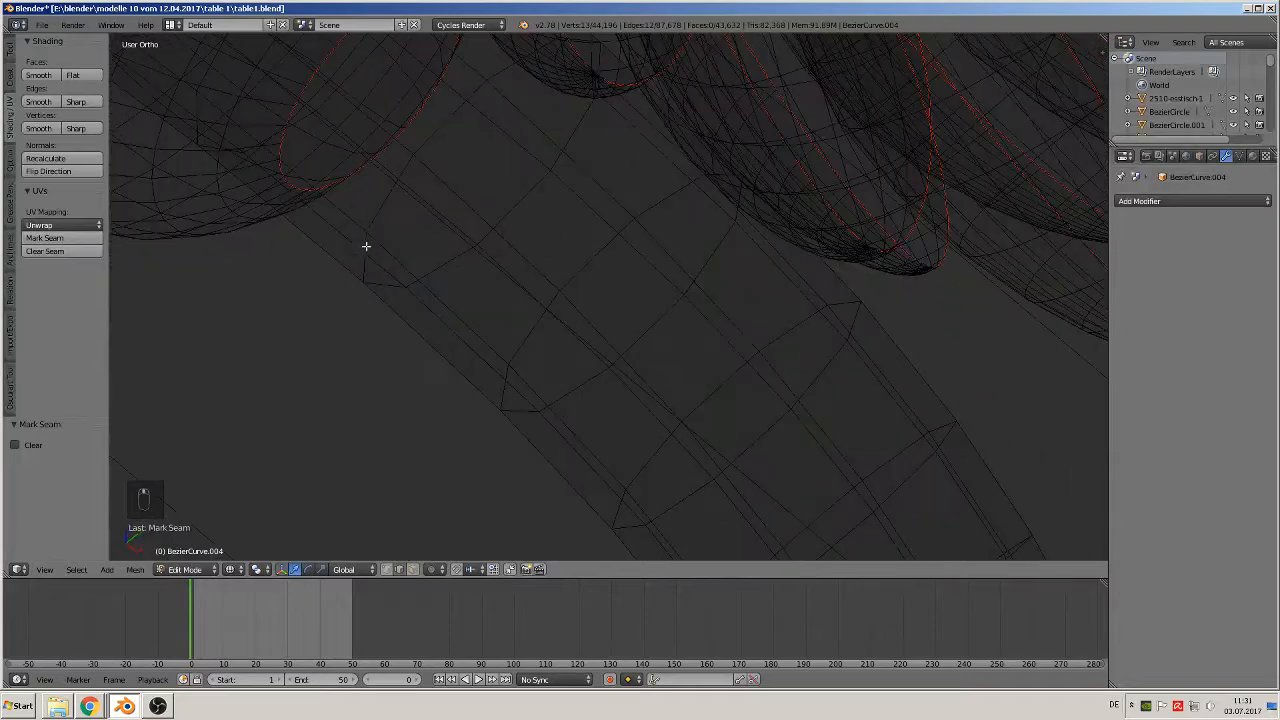
{"action": "right_click", "coordinate": [356, 153], "text": "alt"}
{"action": "left_click", "coordinate": [51, 238]}
Mark a seam around the open end loop of the handle bar beside the seamed flower.
{"action": "scroll", "coordinate": [267, 285], "scroll_direction": "down", "scroll_amount": 4}
{"action": "scroll", "coordinate": [410, 340], "scroll_direction": "down", "scroll_amount": 3}
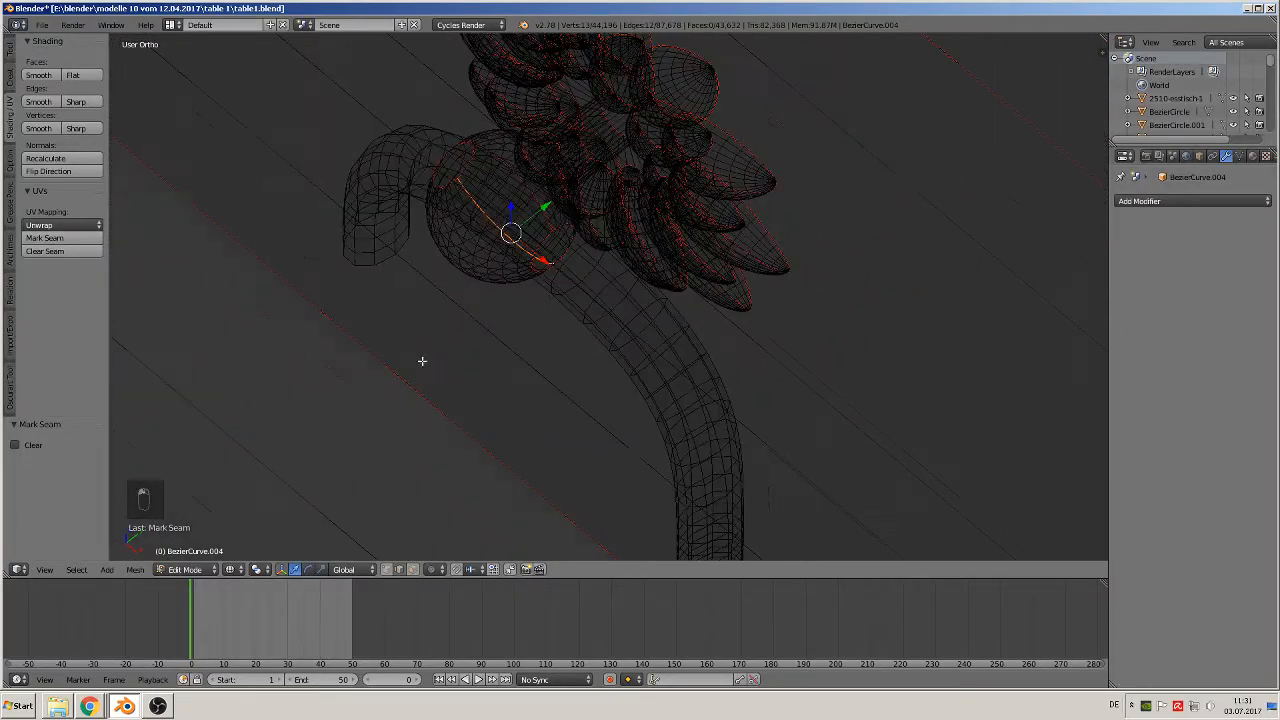
{"action": "right_click", "coordinate": [383, 260], "text": "alt"}
{"action": "left_click", "coordinate": [44, 238]}
Mark a seam along the full length of the handle bar's underside and around the open end beside the other flower.
{"action": "scroll", "coordinate": [549, 377], "scroll_direction": "down", "scroll_amount": 2}
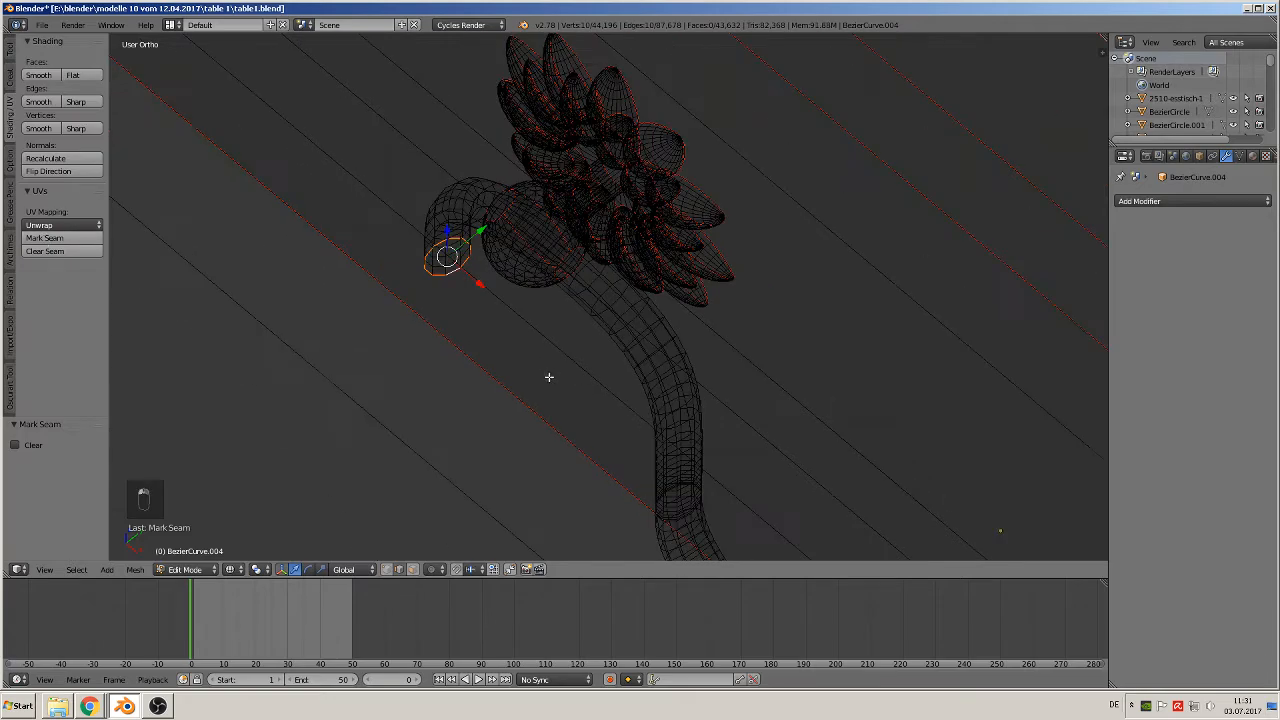
{"action": "scroll", "coordinate": [554, 375], "scroll_direction": "up", "scroll_amount": 2}
{"action": "middle_click_drag", "start_coordinate": [555, 374], "coordinate": [612, 357]}
{"action": "right_click", "coordinate": [396, 190], "text": "alt"}
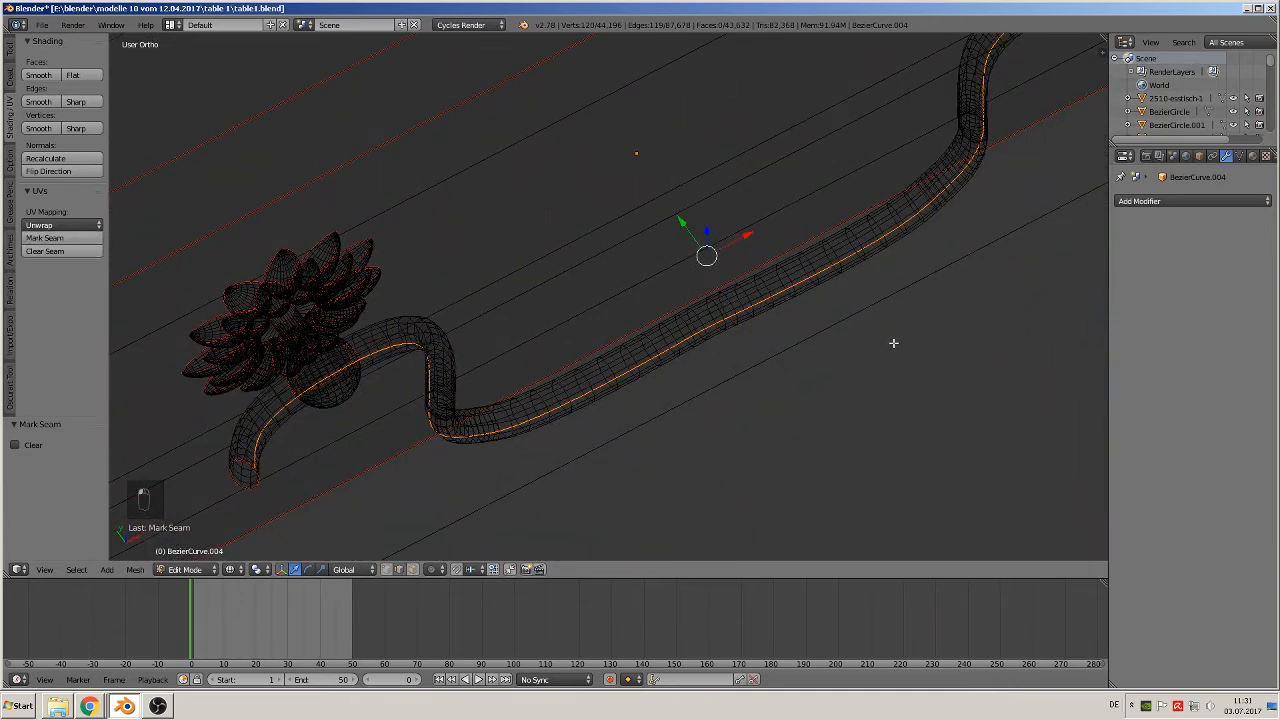
{"action": "middle_click_drag", "start_coordinate": [894, 343], "coordinate": [725, 459]}
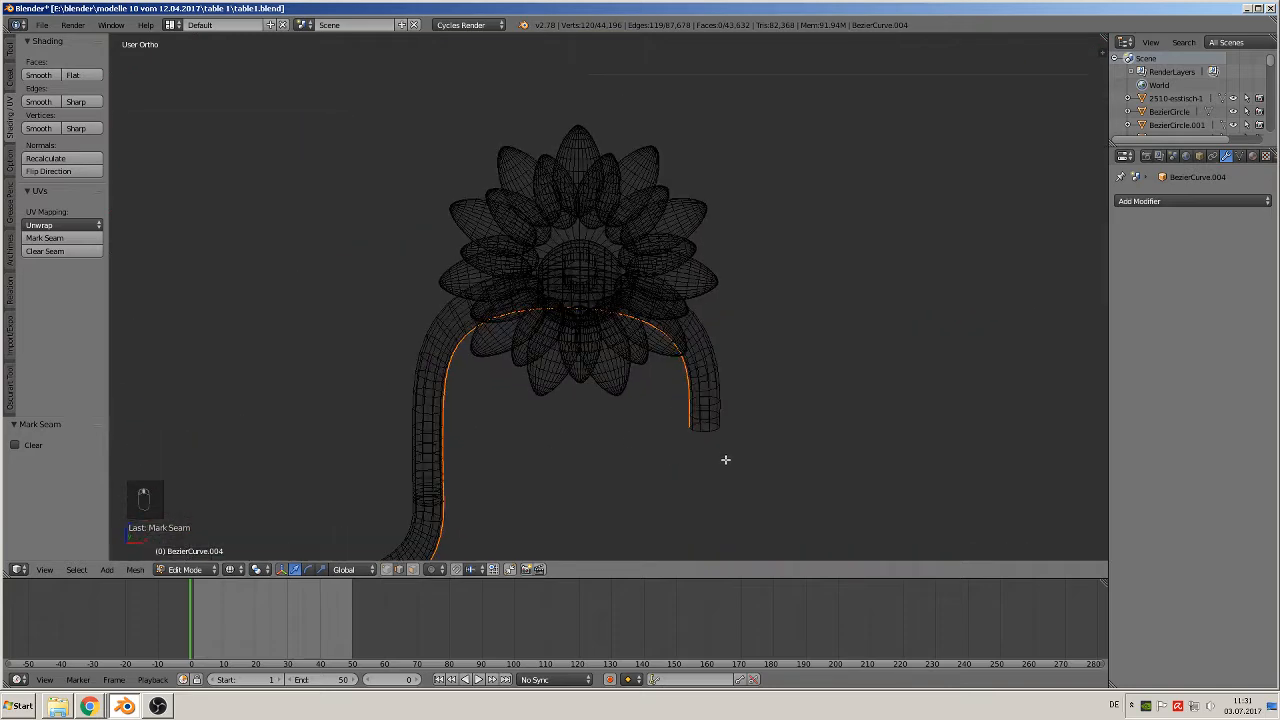
{"action": "right_click", "coordinate": [705, 434]}
{"action": "left_click", "coordinate": [55, 238]}
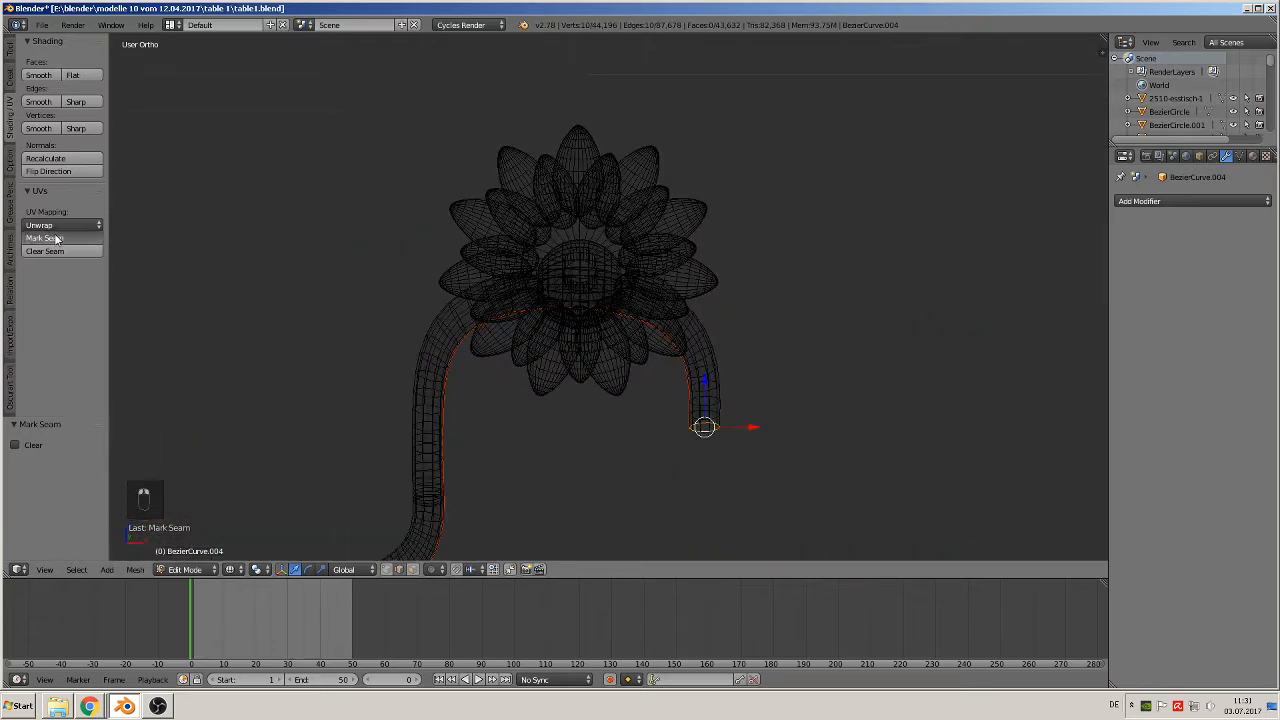
{"action": "scroll", "coordinate": [459, 402], "scroll_direction": "down", "scroll_amount": 6}
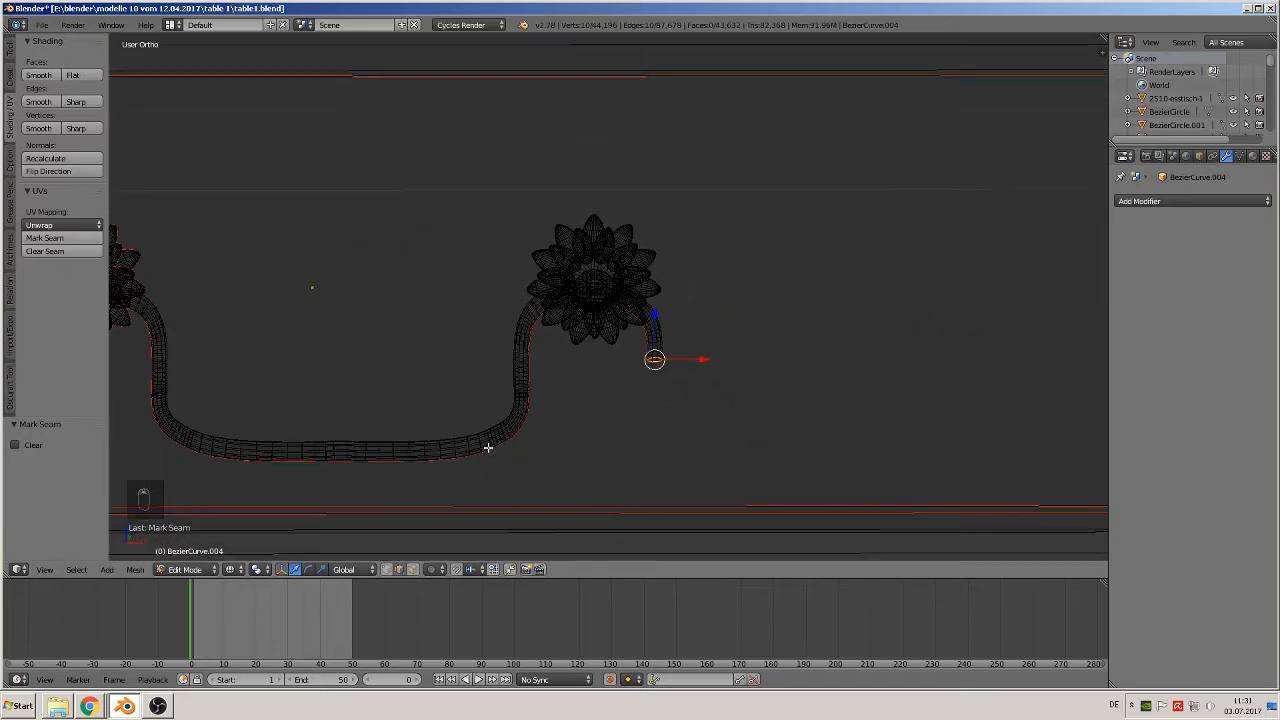
{"action": "key", "text": "Tab"}
{"action": "key", "text": "Tab"}
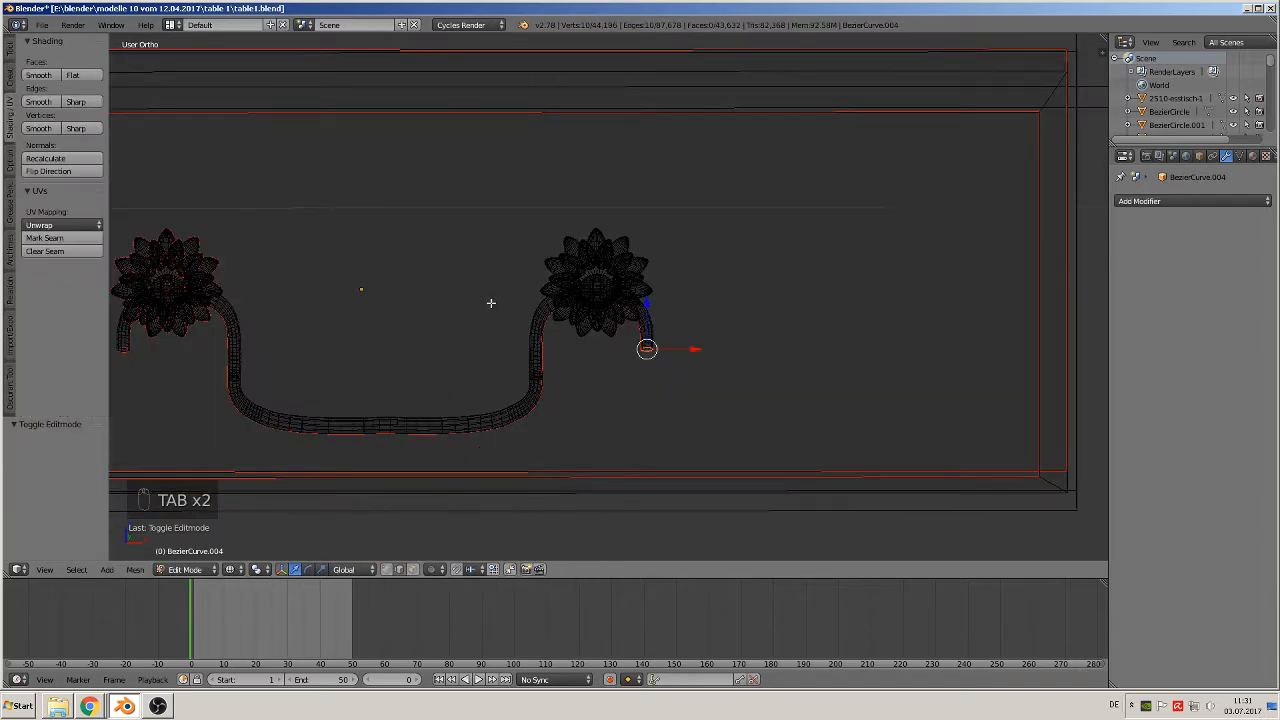
{"action": "scroll", "coordinate": [747, 321], "scroll_direction": "down", "scroll_amount": 6}
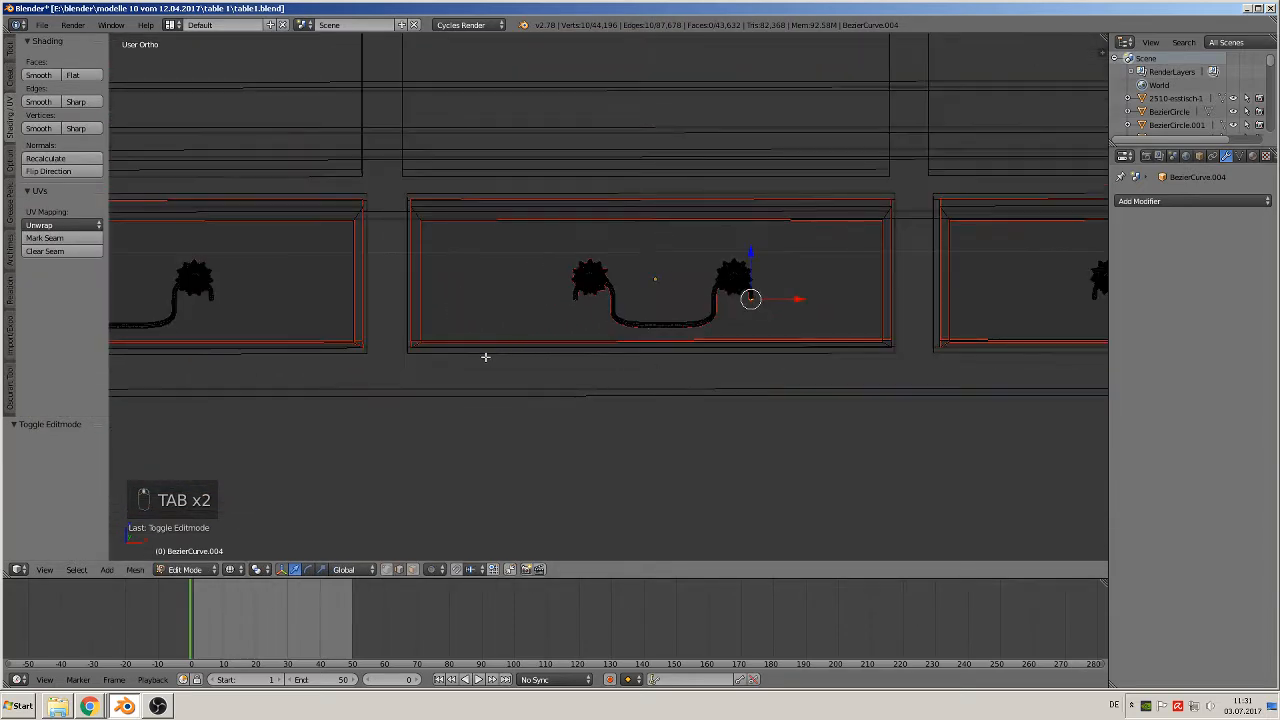
{"action": "middle_click_drag", "start_coordinate": [479, 359], "coordinate": [677, 411], "text": "shift"}
{"action": "scroll", "coordinate": [677, 411], "scroll_direction": "up", "scroll_amount": 4}
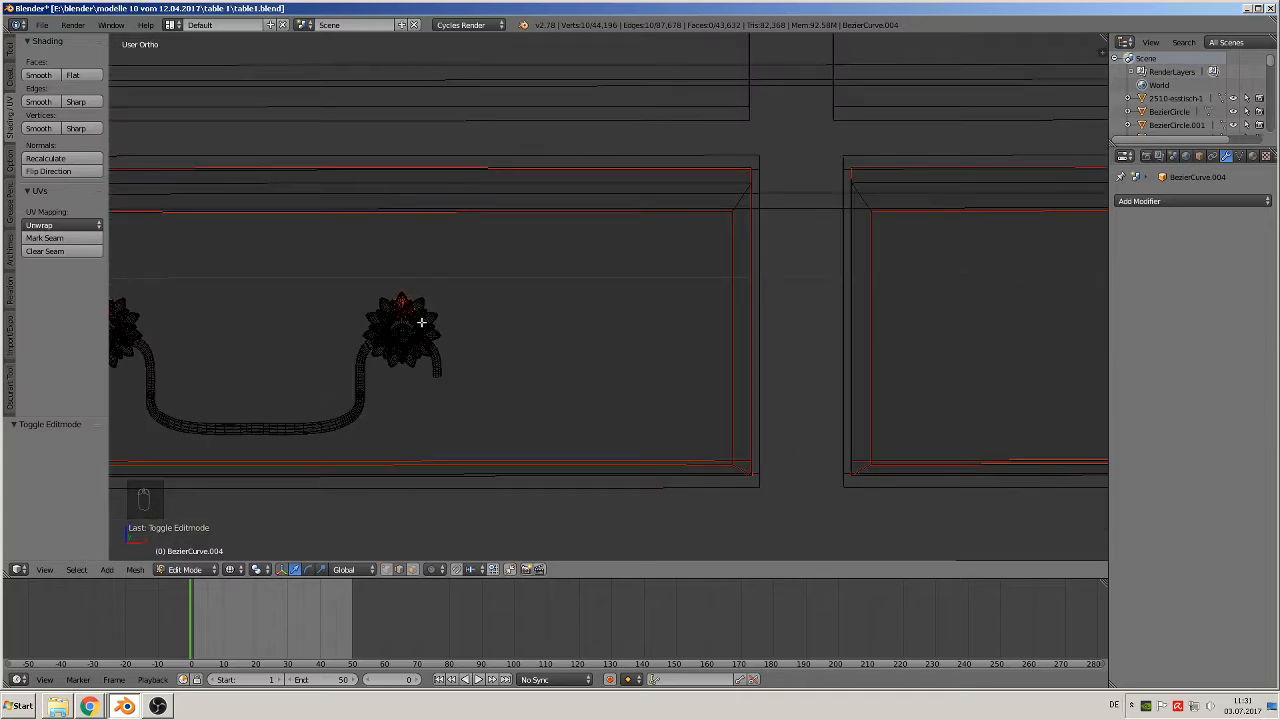
{"action": "key", "text": "KP_Decimal"}
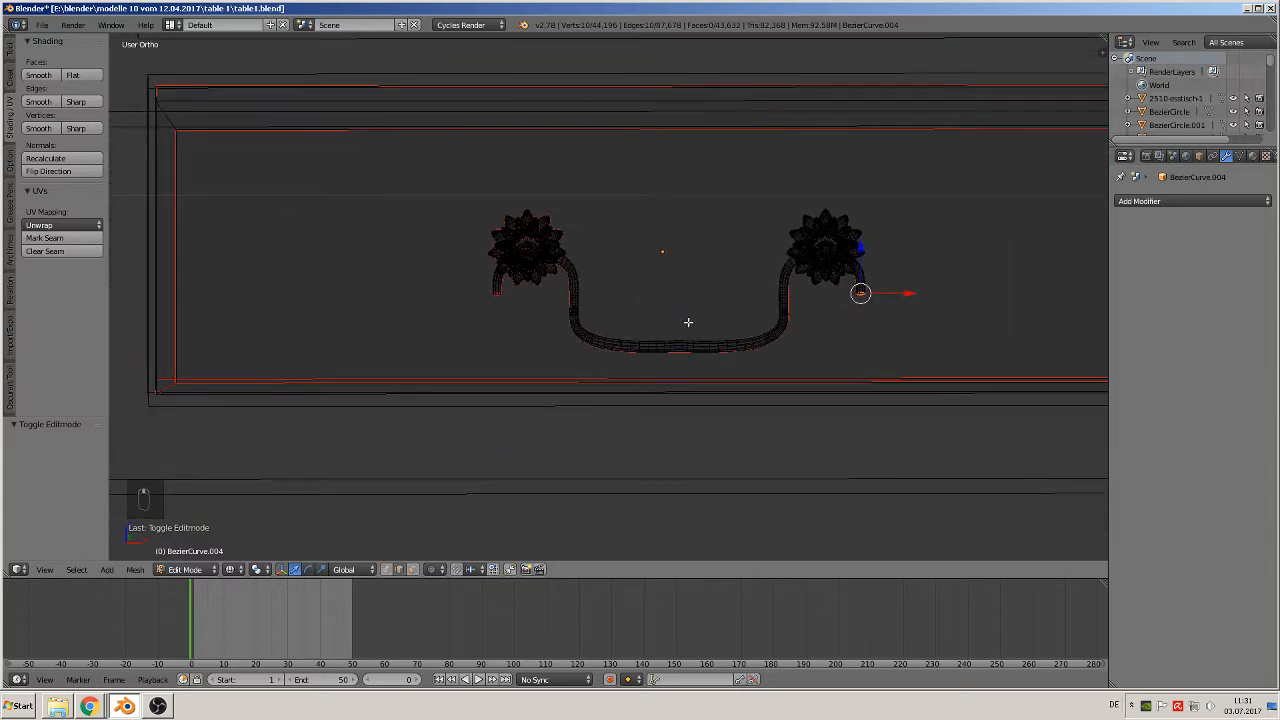
{"action": "key", "text": "Tab"}
{"action": "key", "text": "Tab"}
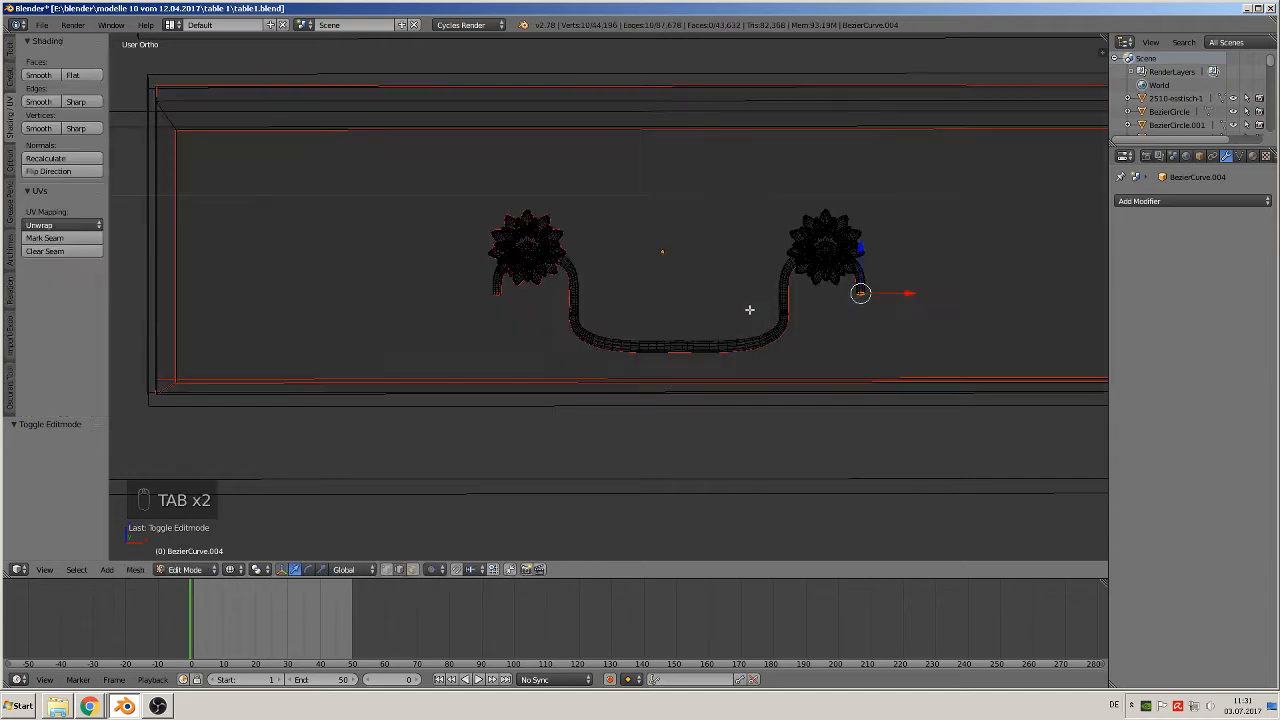
Select every petal of the handle's flower without seams as linked geometry and delete only their faces.
{"action": "key", "text": "a"}
{"action": "key", "text": "a"}
{"action": "key", "text": "a"}
{"action": "scroll", "coordinate": [591, 277], "scroll_direction": "up", "scroll_amount": 3}
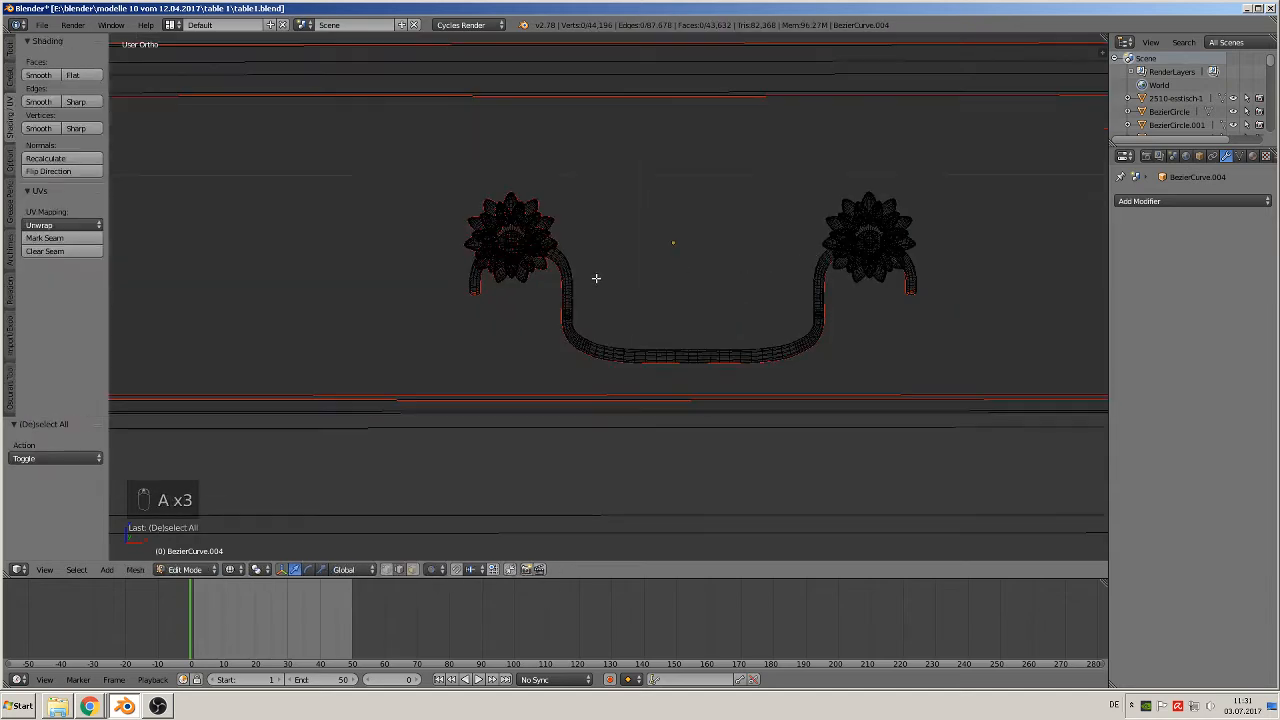
{"action": "middle_click_drag", "start_coordinate": [995, 170], "coordinate": [598, 210], "text": "shift"}
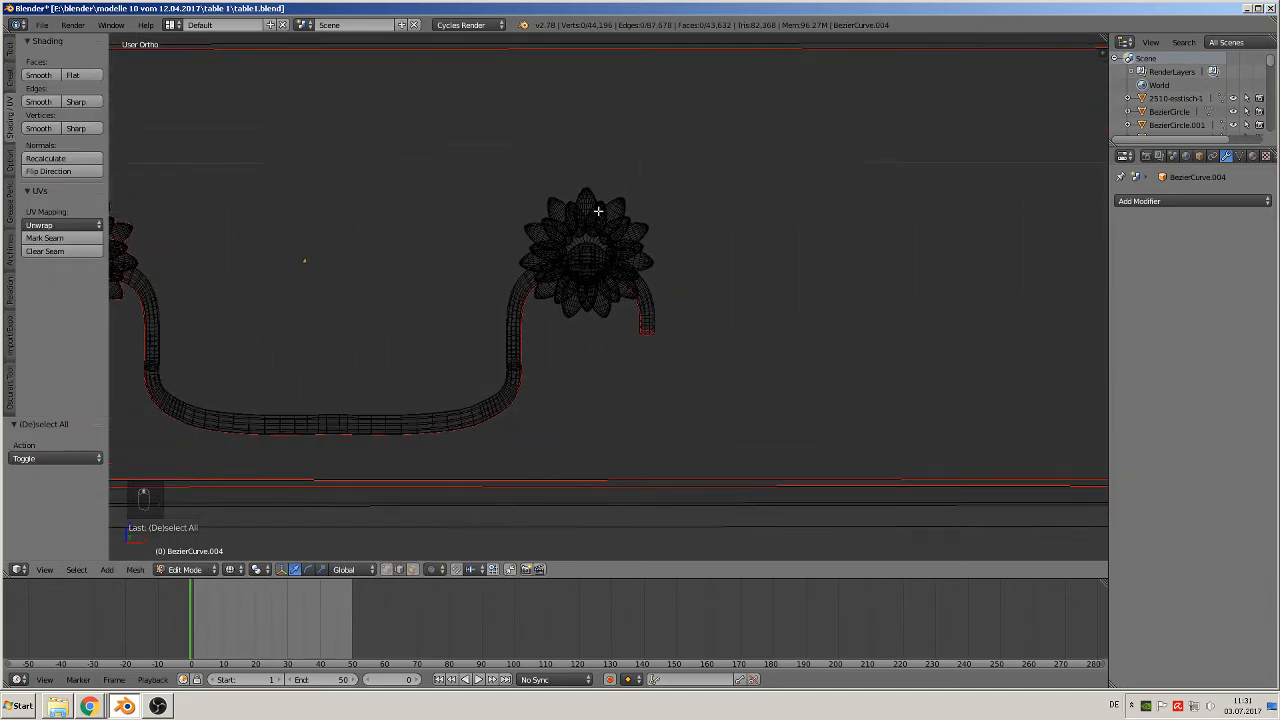
{"action": "key", "text": "l"}
{"action": "key", "text": "l"}
{"action": "key", "text": "l"}
{"action": "key", "text": "l"}
{"action": "key", "text": "l"}
{"action": "key", "text": "l"}
{"action": "key", "text": "l"}
{"action": "key", "text": "l"}
{"action": "key", "text": "l"}
{"action": "key", "text": "l"}
{"action": "key", "text": "l"}
{"action": "key", "text": "l"}
{"action": "key", "text": "l"}
{"action": "key", "text": "l"}
{"action": "key", "text": "l"}
{"action": "key", "text": "l"}
{"action": "key", "text": "l"}
{"action": "key", "text": "l"}
{"action": "key", "text": "l"}
{"action": "key", "text": "l"}
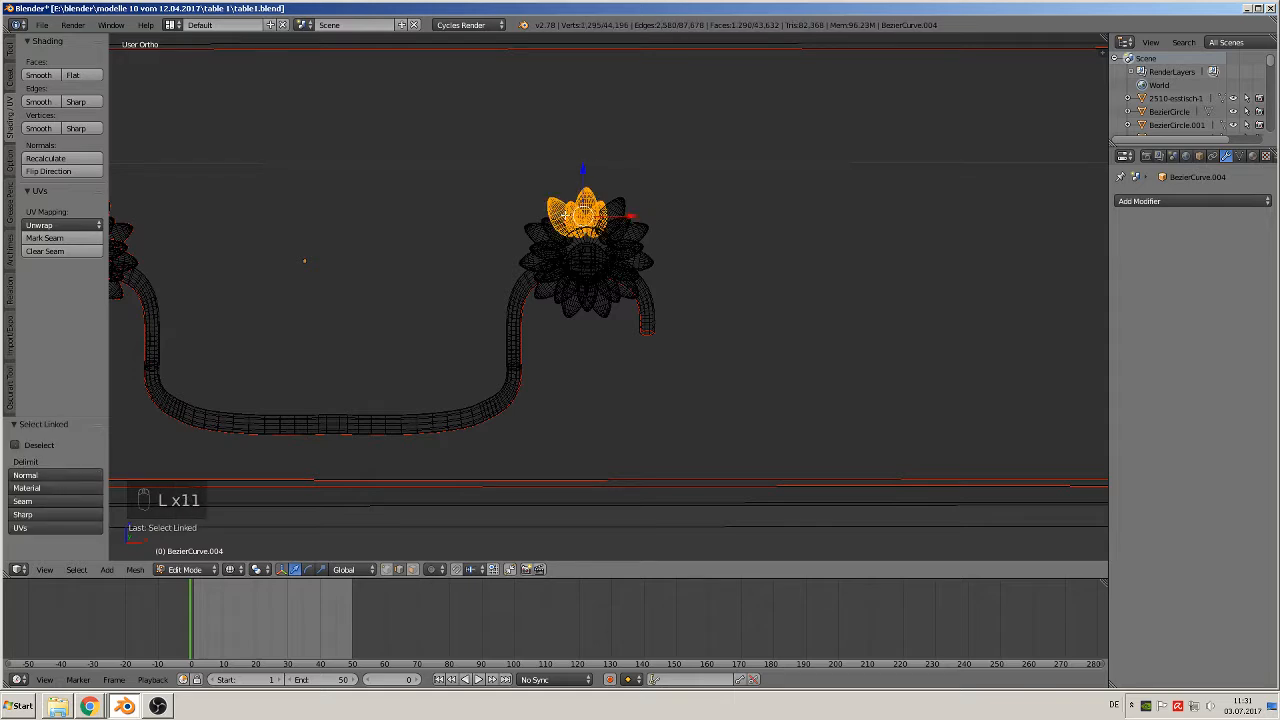
{"action": "key", "text": "l"}
{"action": "key", "text": "l"}
{"action": "key", "text": "l"}
{"action": "key", "text": "l"}
{"action": "key", "text": "l"}
{"action": "key", "text": "l"}
{"action": "key", "text": "l"}
{"action": "key", "text": "l"}
{"action": "key", "text": "l"}
{"action": "key", "text": "l"}
{"action": "key", "text": "l"}
{"action": "key", "text": "l"}
{"action": "key", "text": "l"}
{"action": "key", "text": "l"}
{"action": "key", "text": "l"}
{"action": "key", "text": "l"}
{"action": "key", "text": "l"}
{"action": "key", "text": "l"}
{"action": "key", "text": "l"}
{"action": "key", "text": "l"}
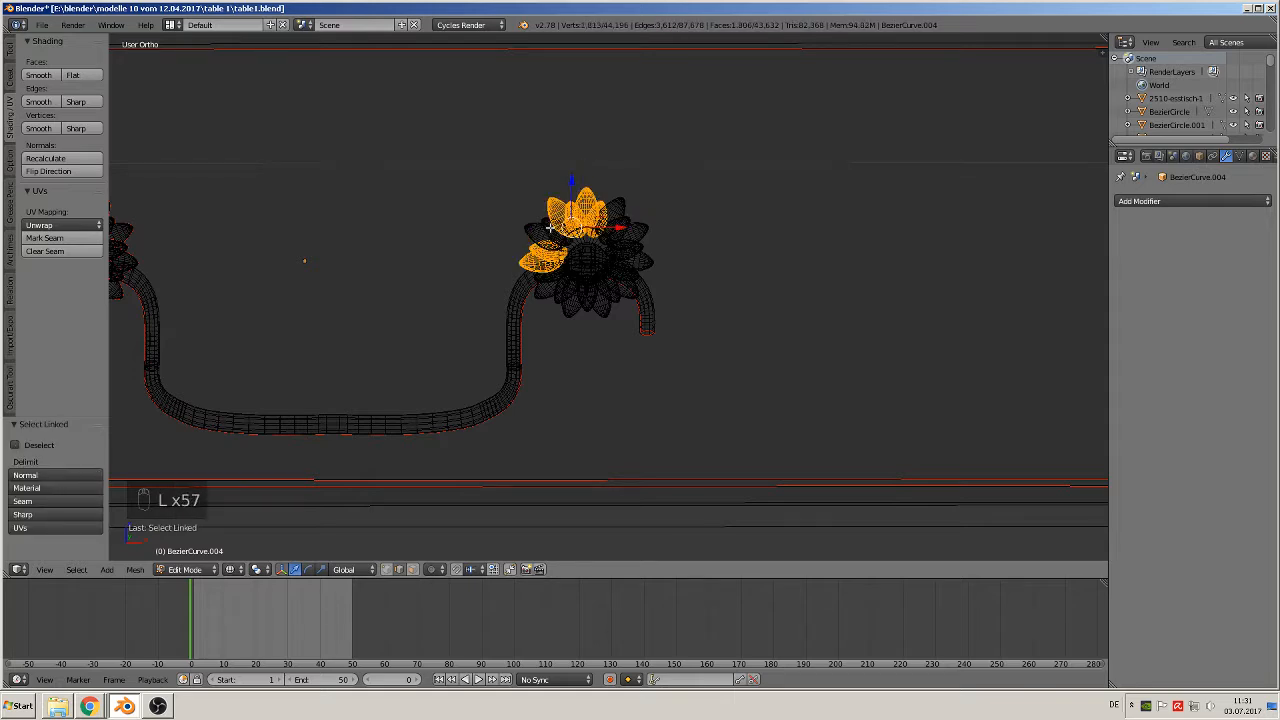
{"action": "key", "text": "l"}
{"action": "key", "text": "l"}
{"action": "key", "text": "l"}
{"action": "key", "text": "l"}
{"action": "key", "text": "l"}
{"action": "key", "text": "l"}
{"action": "key", "text": "l"}
{"action": "key", "text": "l"}
{"action": "key", "text": "l"}
{"action": "key", "text": "l"}
{"action": "key", "text": "l"}
{"action": "key", "text": "l"}
{"action": "key", "text": "l"}
{"action": "key", "text": "l"}
{"action": "key", "text": "l"}
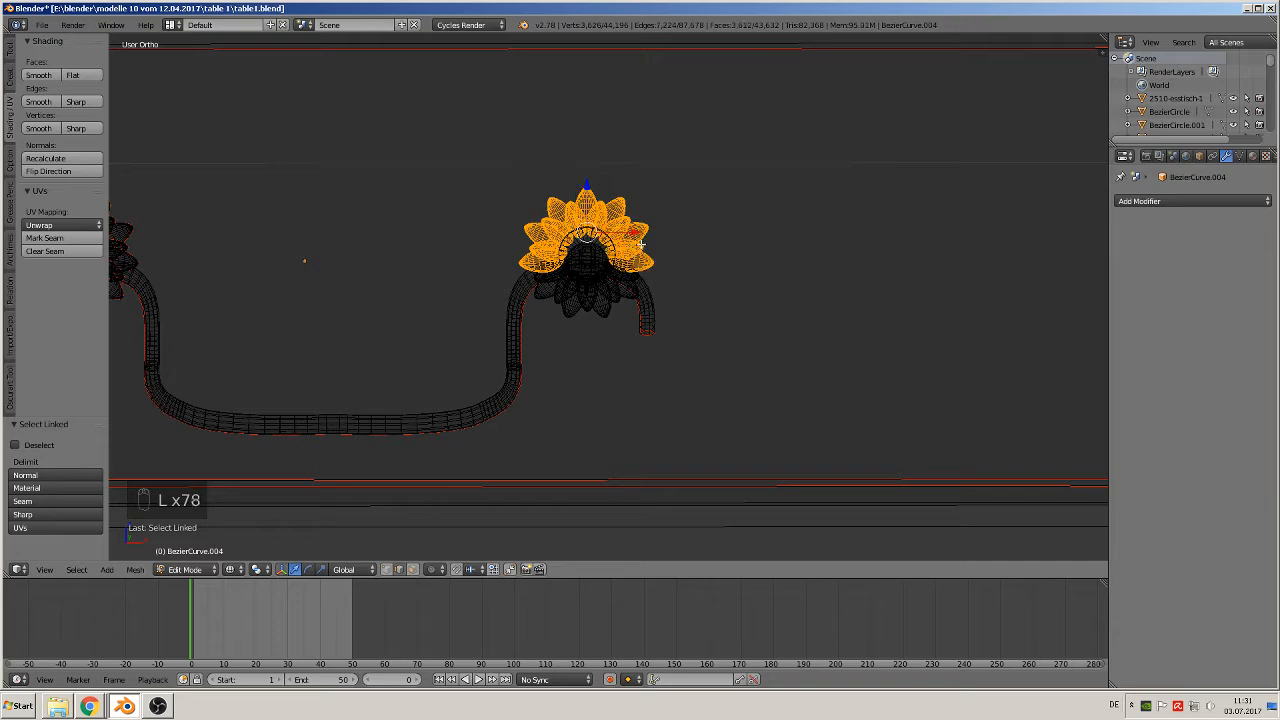
{"action": "key", "text": "l"}
{"action": "key", "text": "l"}
{"action": "key", "text": "l"}
{"action": "key", "text": "l"}
{"action": "key", "text": "l"}
{"action": "key", "text": "l"}
{"action": "key", "text": "l"}
{"action": "key", "text": "l"}
{"action": "key", "text": "l"}
{"action": "key", "text": "l"}
{"action": "key", "text": "l"}
{"action": "key", "text": "l"}
{"action": "key", "text": "l"}
{"action": "key", "text": "l"}
{"action": "key", "text": "l"}
{"action": "key", "text": "l"}
{"action": "key", "text": "l"}
{"action": "key", "text": "l"}
{"action": "key", "text": "l"}
{"action": "key", "text": "l"}
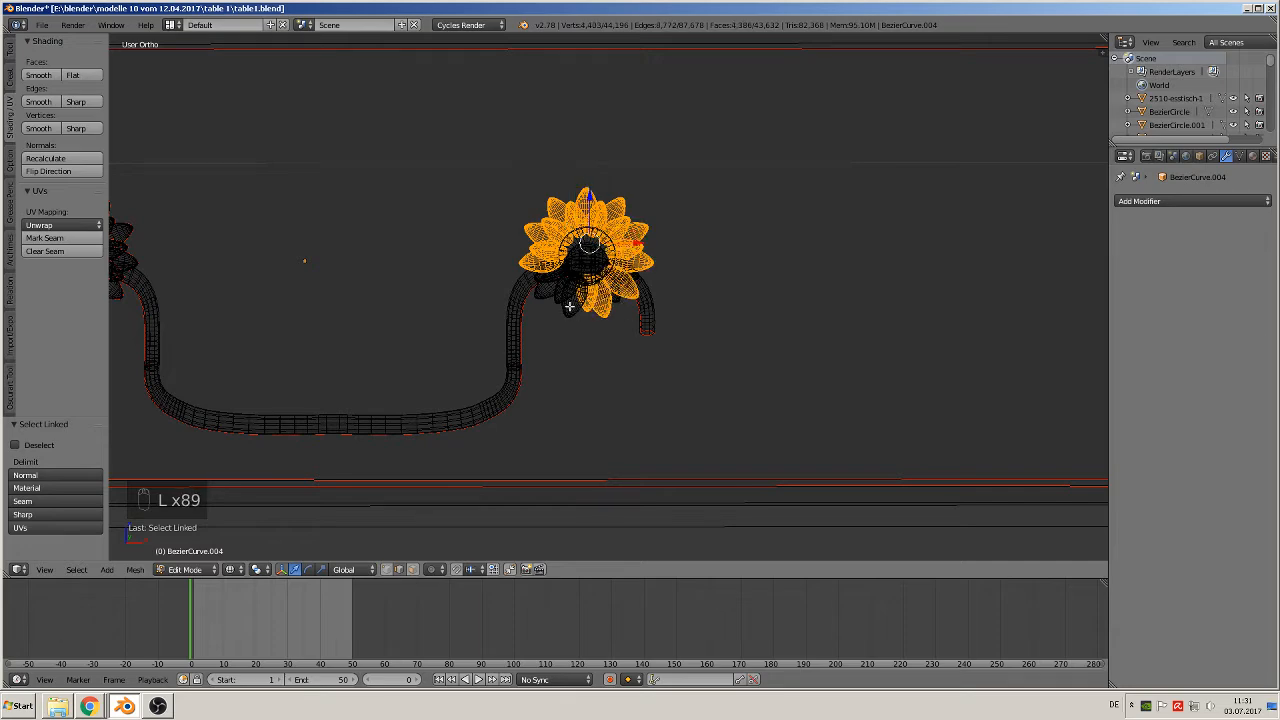
{"action": "key", "text": "l"}
{"action": "key", "text": "l"}
{"action": "key", "text": "l"}
{"action": "key", "text": "l"}
{"action": "key", "text": "l"}
{"action": "key", "text": "l"}
{"action": "key", "text": "l"}
{"action": "key", "text": "l"}
{"action": "key", "text": "l"}
{"action": "key", "text": "l"}
{"action": "key", "text": "l"}
{"action": "key", "text": "l"}
{"action": "key", "text": "l"}
{"action": "key", "text": "l"}
{"action": "key", "text": "l"}
{"action": "scroll", "coordinate": [603, 380], "scroll_direction": "up", "scroll_amount": 5}
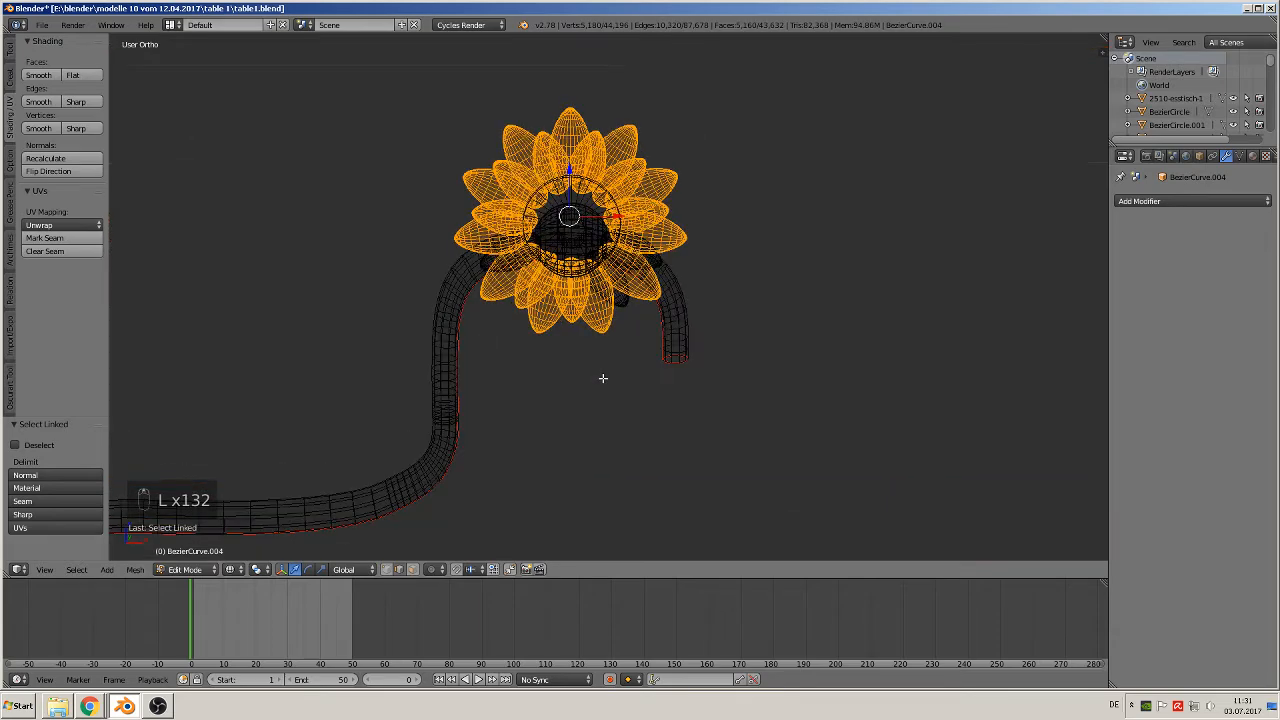
{"action": "key", "text": "l"}
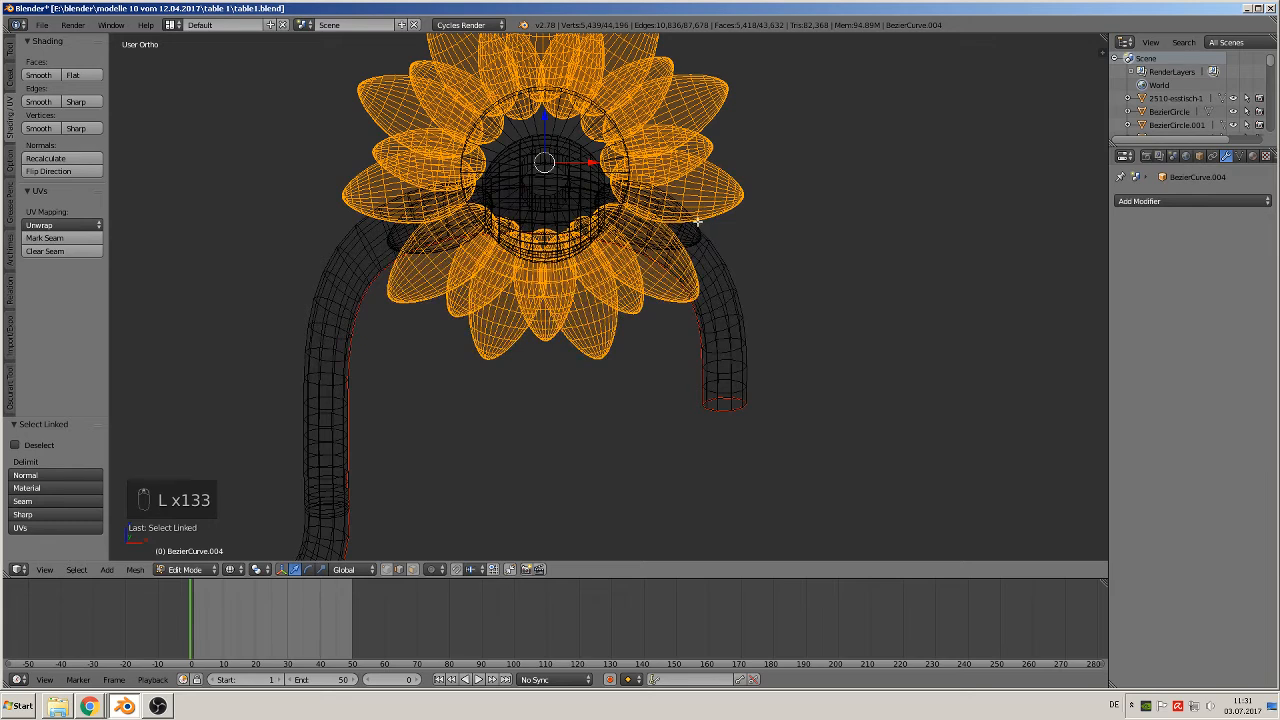
{"action": "key", "text": "l"}
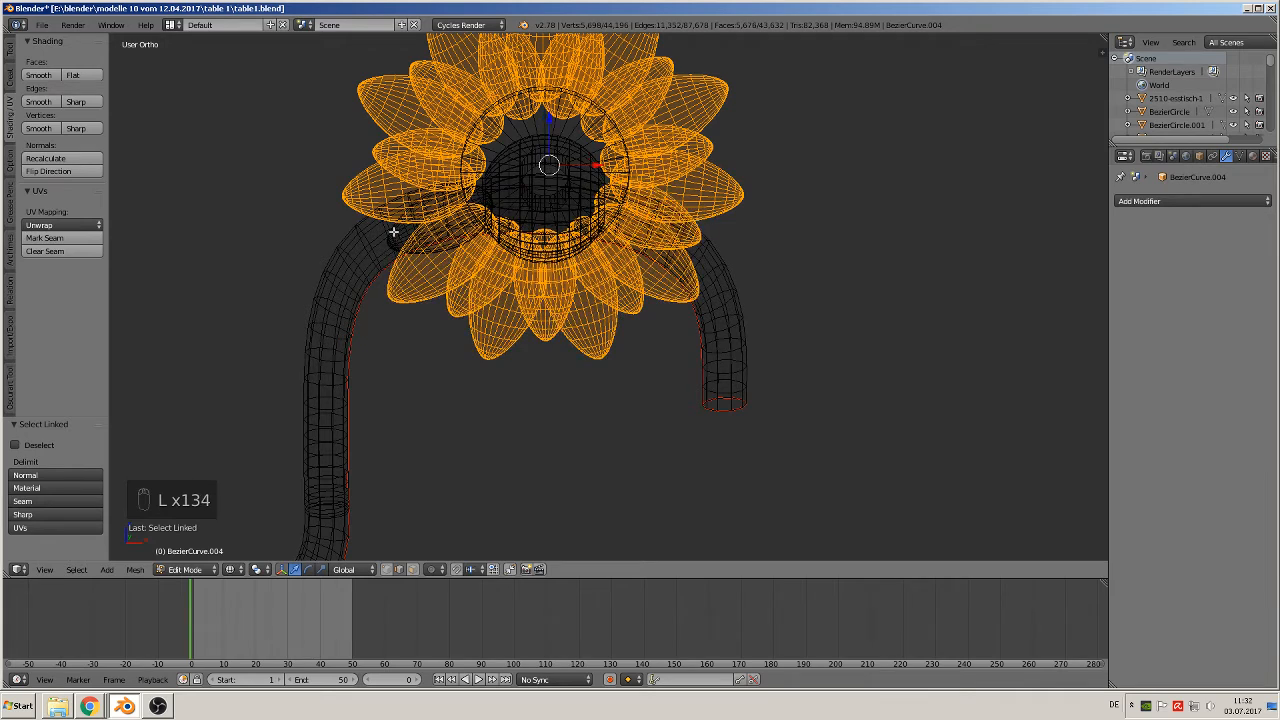
{"action": "key", "text": "l"}
{"action": "key", "text": "x"}
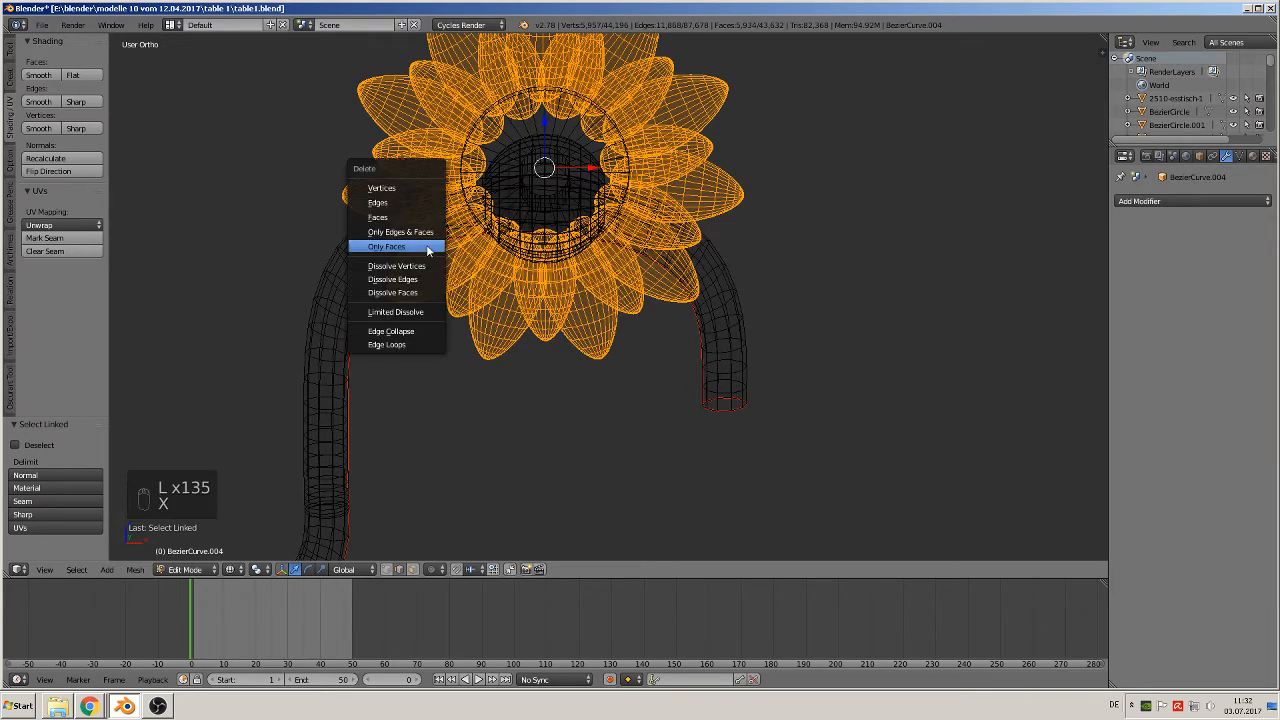
{"action": "left_click", "coordinate": [427, 247]}
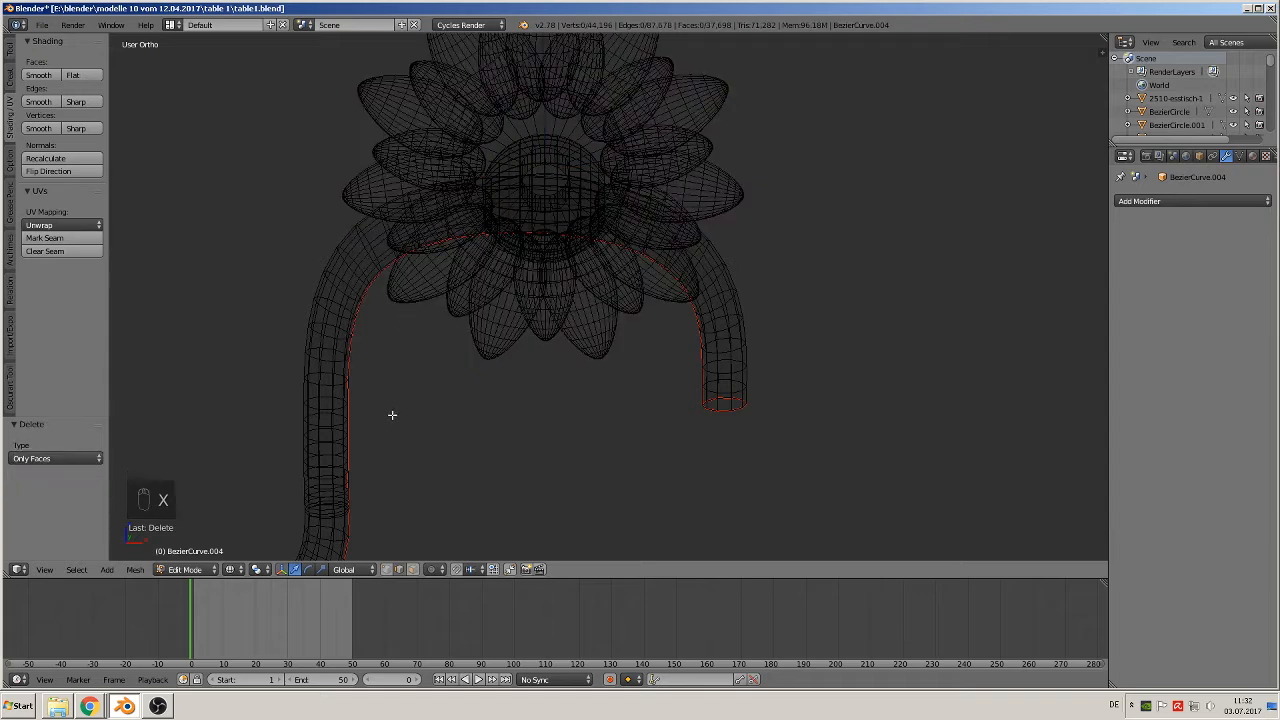
Select every petal of the handle's unseamed flower as linked geometry and delete their vertices.
{"action": "scroll", "coordinate": [392, 414], "scroll_direction": "down", "scroll_amount": 3}
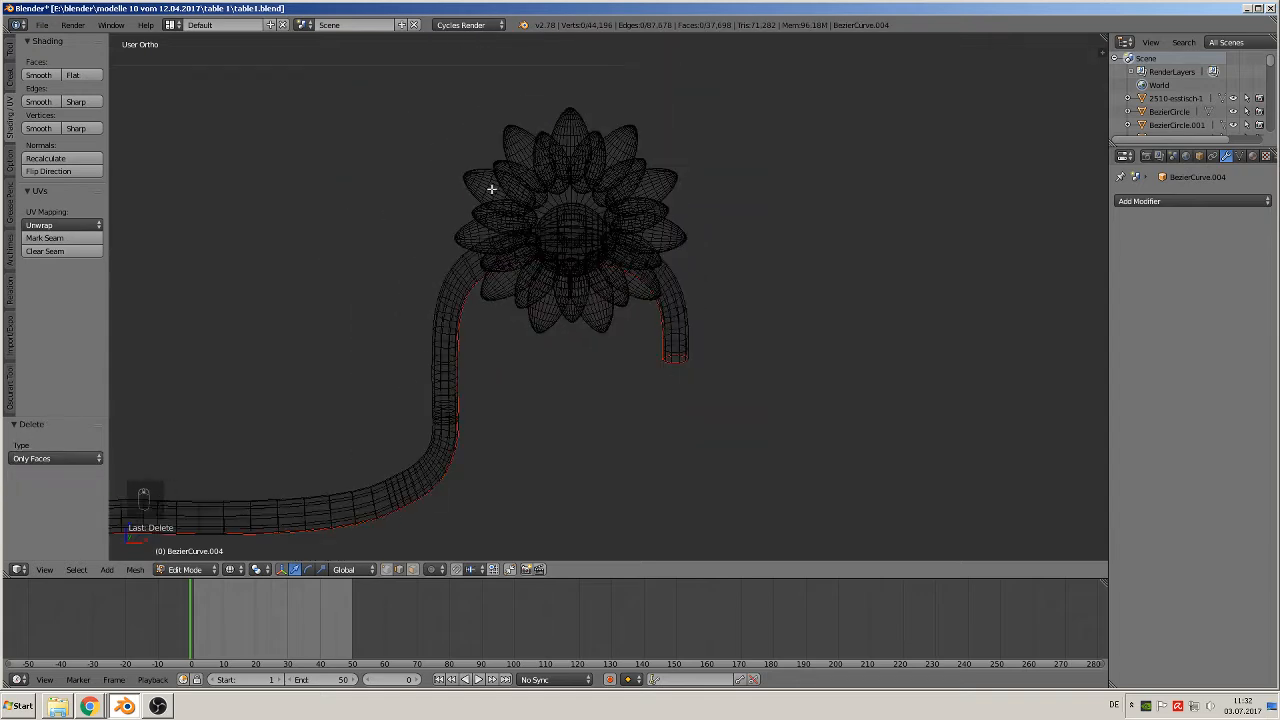
{"action": "key", "text": "l"}
{"action": "key", "text": "l"}
{"action": "key", "text": "l"}
{"action": "key", "text": "l"}
{"action": "key", "text": "l"}
{"action": "key", "text": "l"}
{"action": "key", "text": "l"}
{"action": "key", "text": "l"}
{"action": "key", "text": "l"}
{"action": "key", "text": "l"}
{"action": "key", "text": "l"}
{"action": "key", "text": "l"}
{"action": "key", "text": "l"}
{"action": "key", "text": "l"}
{"action": "key", "text": "l"}
{"action": "key", "text": "l"}
{"action": "key", "text": "l"}
{"action": "key", "text": "l"}
{"action": "key", "text": "l"}
{"action": "key", "text": "l"}
{"action": "key", "text": "l"}
{"action": "key", "text": "l"}
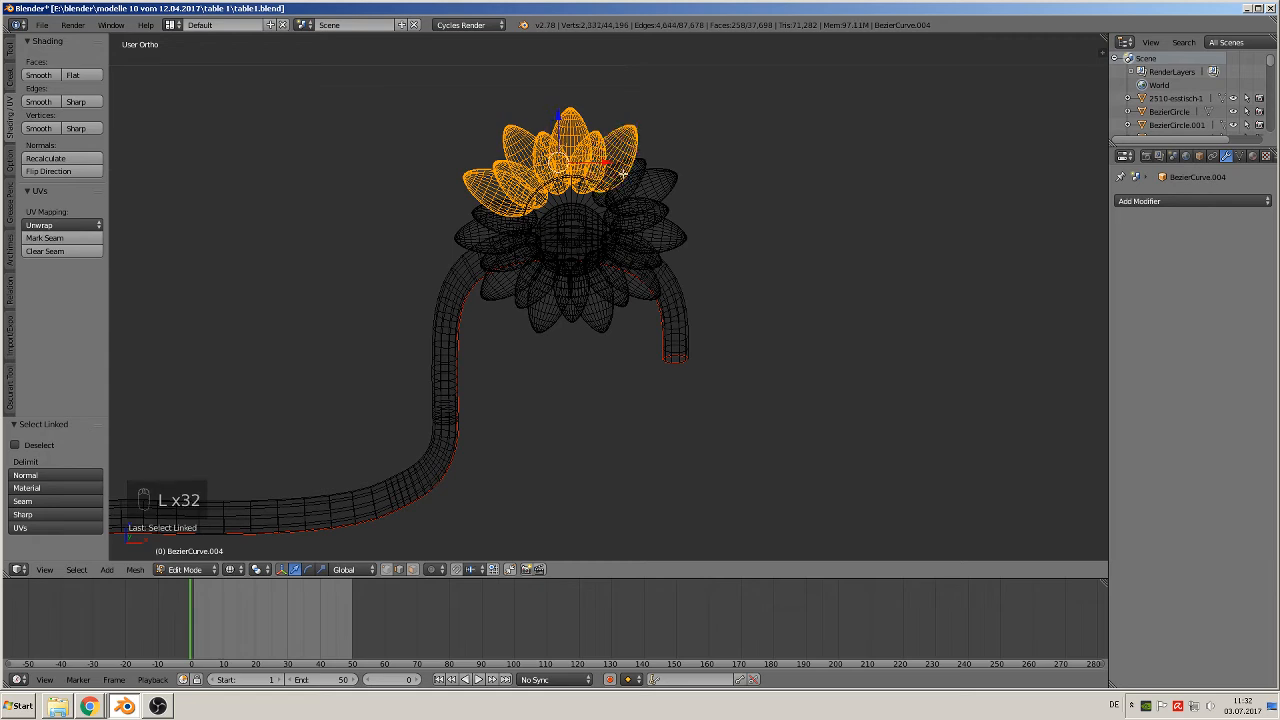
{"action": "key", "text": "l"}
{"action": "key", "text": "l"}
{"action": "key", "text": "l"}
{"action": "key", "text": "l"}
{"action": "key", "text": "l"}
{"action": "key", "text": "l"}
{"action": "key", "text": "l"}
{"action": "key", "text": "l"}
{"action": "key", "text": "l"}
{"action": "key", "text": "l"}
{"action": "key", "text": "l"}
{"action": "key", "text": "l"}
{"action": "key", "text": "l"}
{"action": "key", "text": "l"}
{"action": "key", "text": "l"}
{"action": "key", "text": "l"}
{"action": "key", "text": "l"}
{"action": "key", "text": "l"}
{"action": "key", "text": "l"}
{"action": "key", "text": "l"}
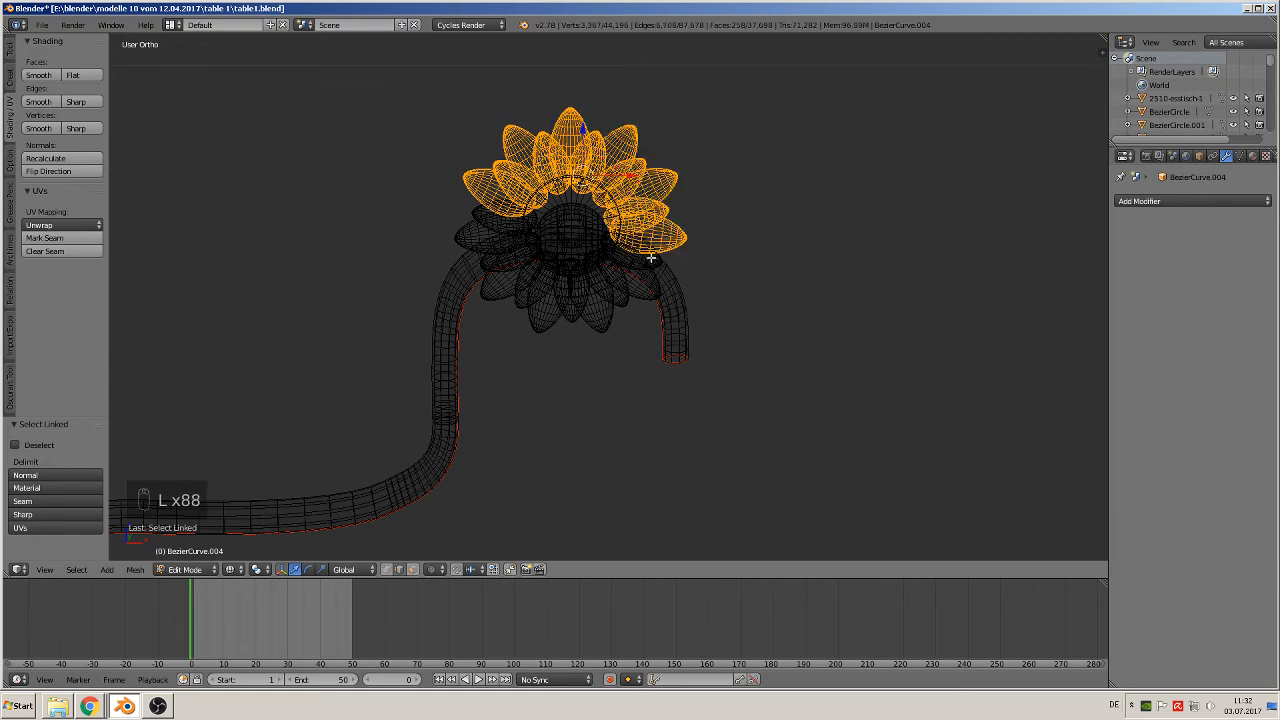
{"action": "key", "text": "l"}
{"action": "key", "text": "l"}
{"action": "key", "text": "l"}
{"action": "key", "text": "l"}
{"action": "key", "text": "l"}
{"action": "key", "text": "l"}
{"action": "key", "text": "l"}
{"action": "key", "text": "l"}
{"action": "key", "text": "l"}
{"action": "key", "text": "l"}
{"action": "key", "text": "l"}
{"action": "key", "text": "l"}
{"action": "key", "text": "l"}
{"action": "key", "text": "l"}
{"action": "key", "text": "l"}
{"action": "key", "text": "l"}
{"action": "key", "text": "l"}
{"action": "key", "text": "l"}
{"action": "key", "text": "l"}
{"action": "key", "text": "l"}
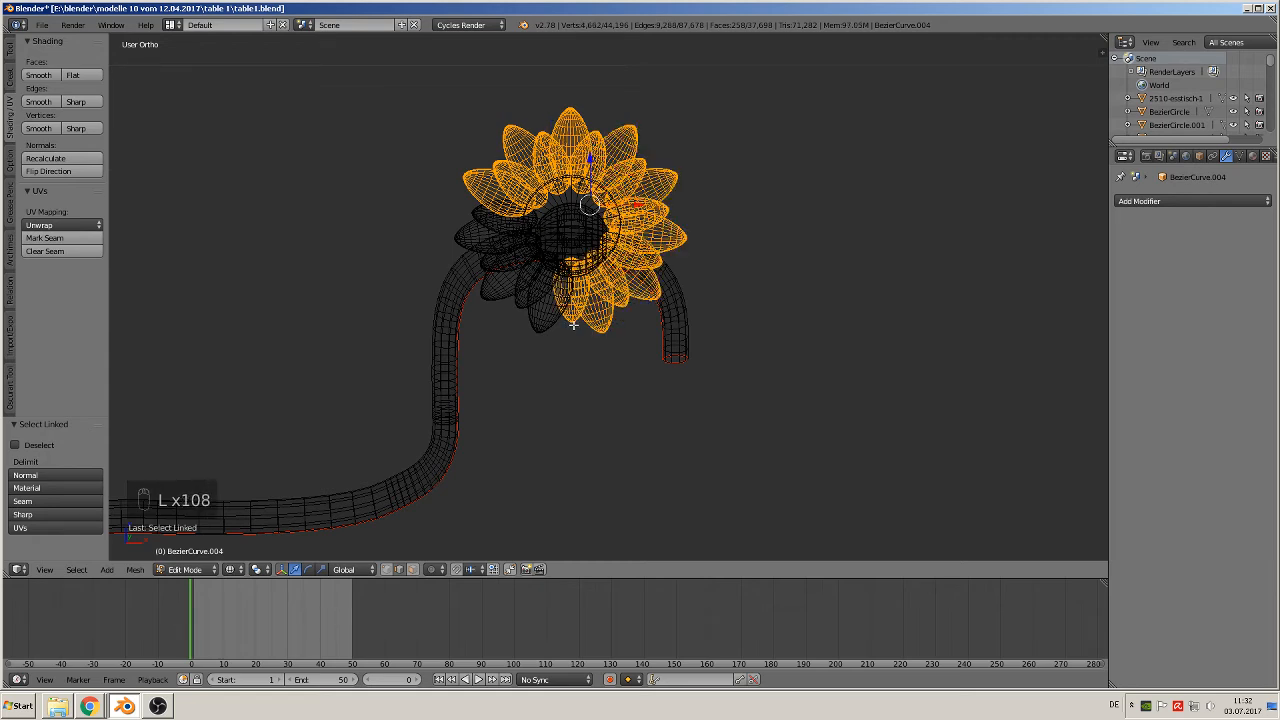
{"action": "key", "text": "l"}
{"action": "key", "text": "l"}
{"action": "key", "text": "l"}
{"action": "key", "text": "l"}
{"action": "key", "text": "l"}
{"action": "key", "text": "l"}
{"action": "key", "text": "l"}
{"action": "key", "text": "l"}
{"action": "key", "text": "l"}
{"action": "key", "text": "l"}
{"action": "key", "text": "l"}
{"action": "key", "text": "l"}
{"action": "key", "text": "l"}
{"action": "key", "text": "l"}
{"action": "key", "text": "l"}
{"action": "key", "text": "l"}
{"action": "key", "text": "l"}
{"action": "key", "text": "l"}
{"action": "key", "text": "l"}
{"action": "key", "text": "l"}
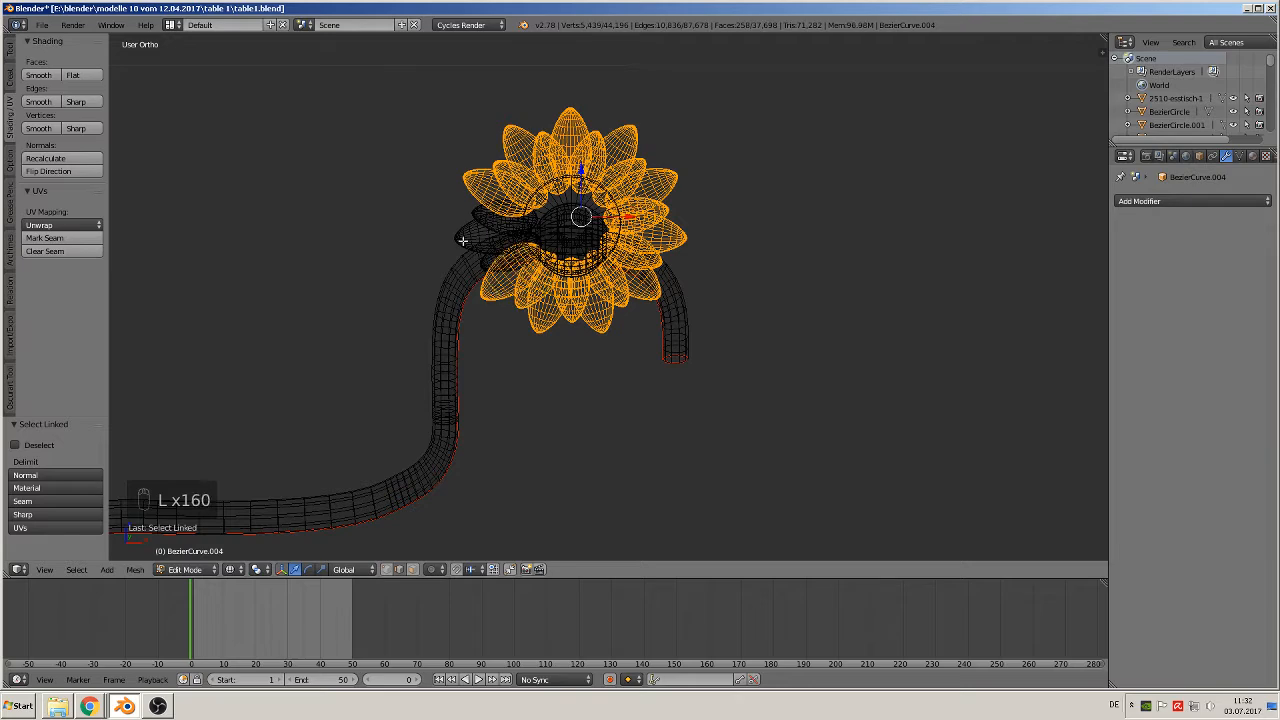
{"action": "scroll", "coordinate": [484, 262], "scroll_direction": "up", "scroll_amount": 4}
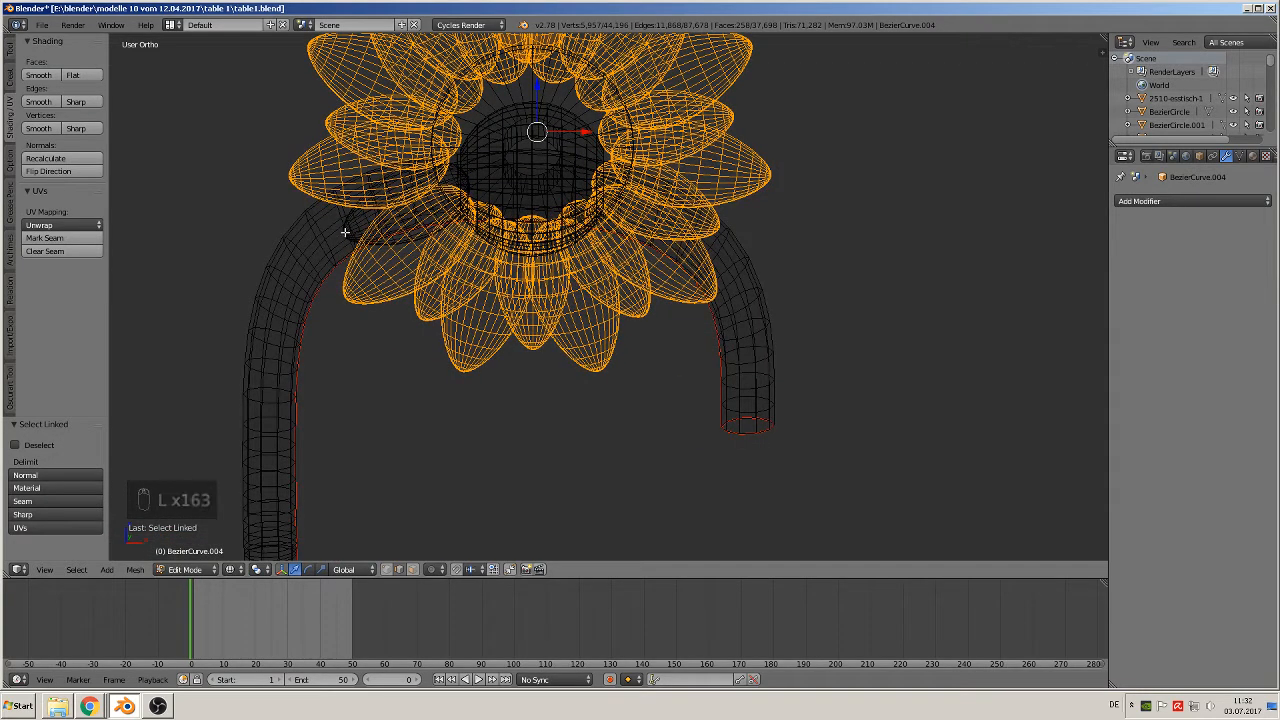
{"action": "key", "text": "l"}
{"action": "key", "text": "x"}
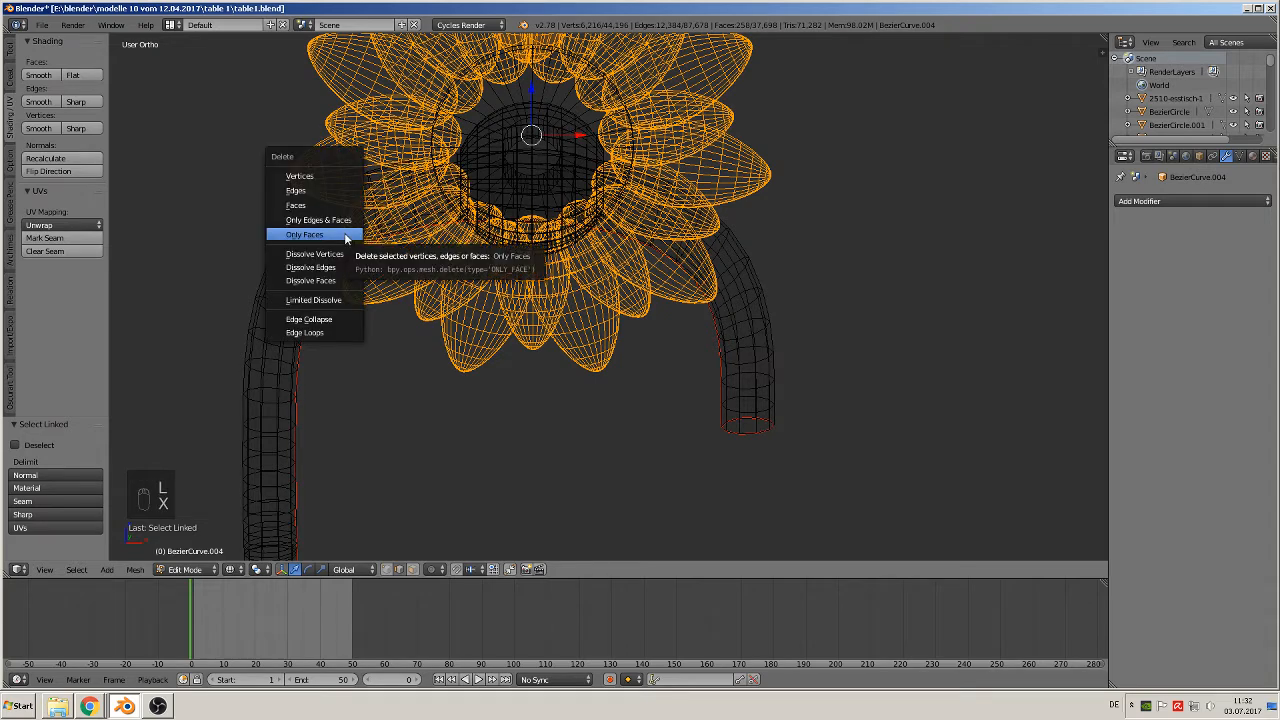
{"action": "left_click", "coordinate": [351, 175]}
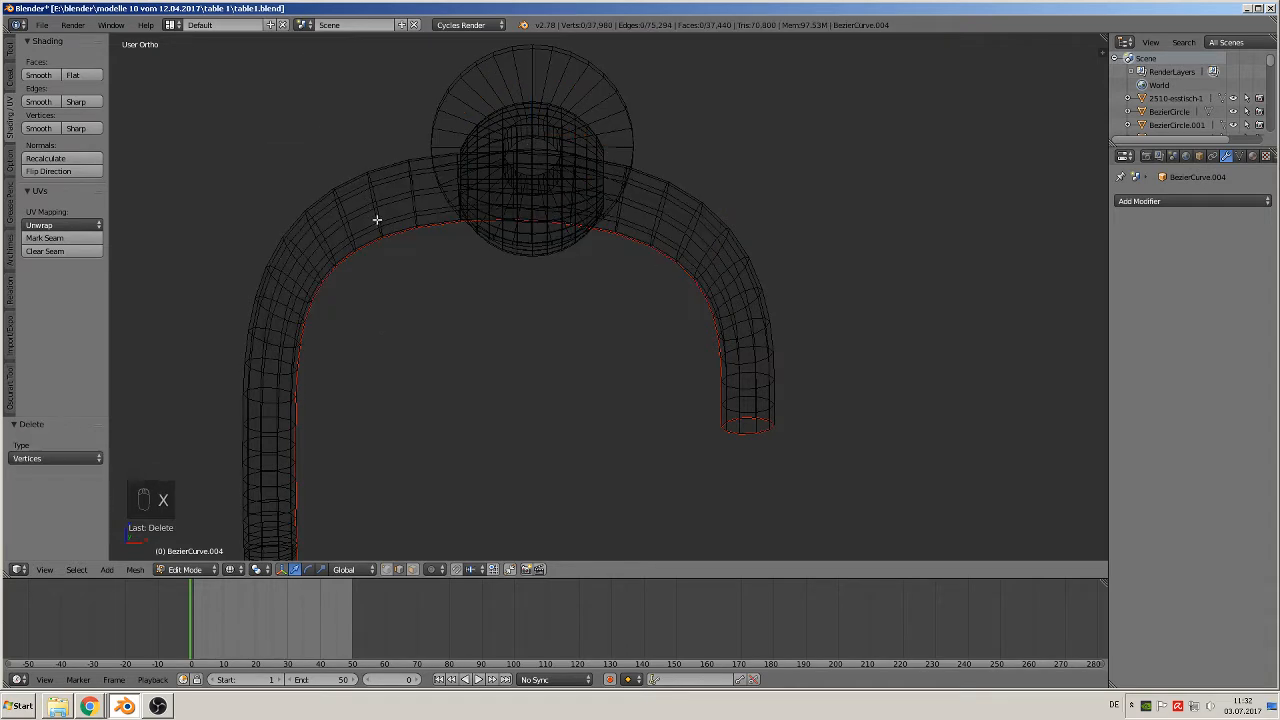
Delete the vertices of the round disc and the center ball left from the unseamed flower.
{"action": "scroll", "coordinate": [380, 232], "scroll_direction": "down", "scroll_amount": 3}
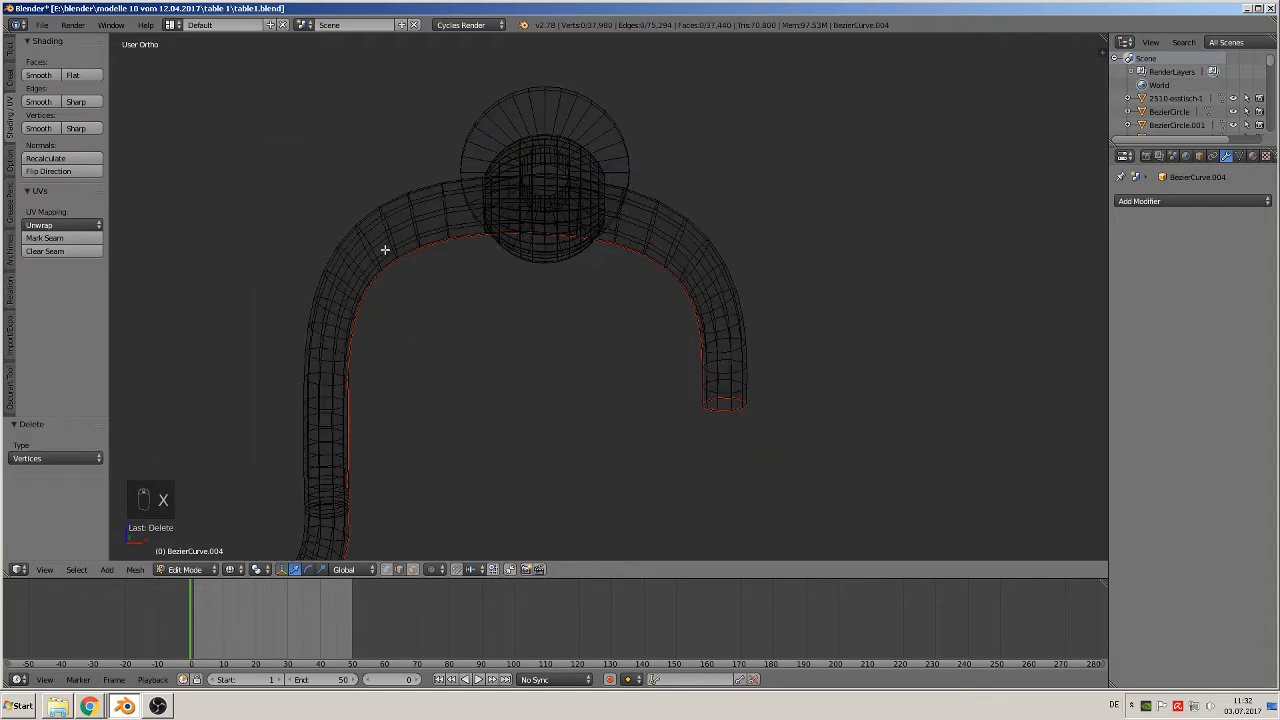
{"action": "key", "text": "l"}
{"action": "key", "text": "x"}
{"action": "left_click", "coordinate": [569, 180]}
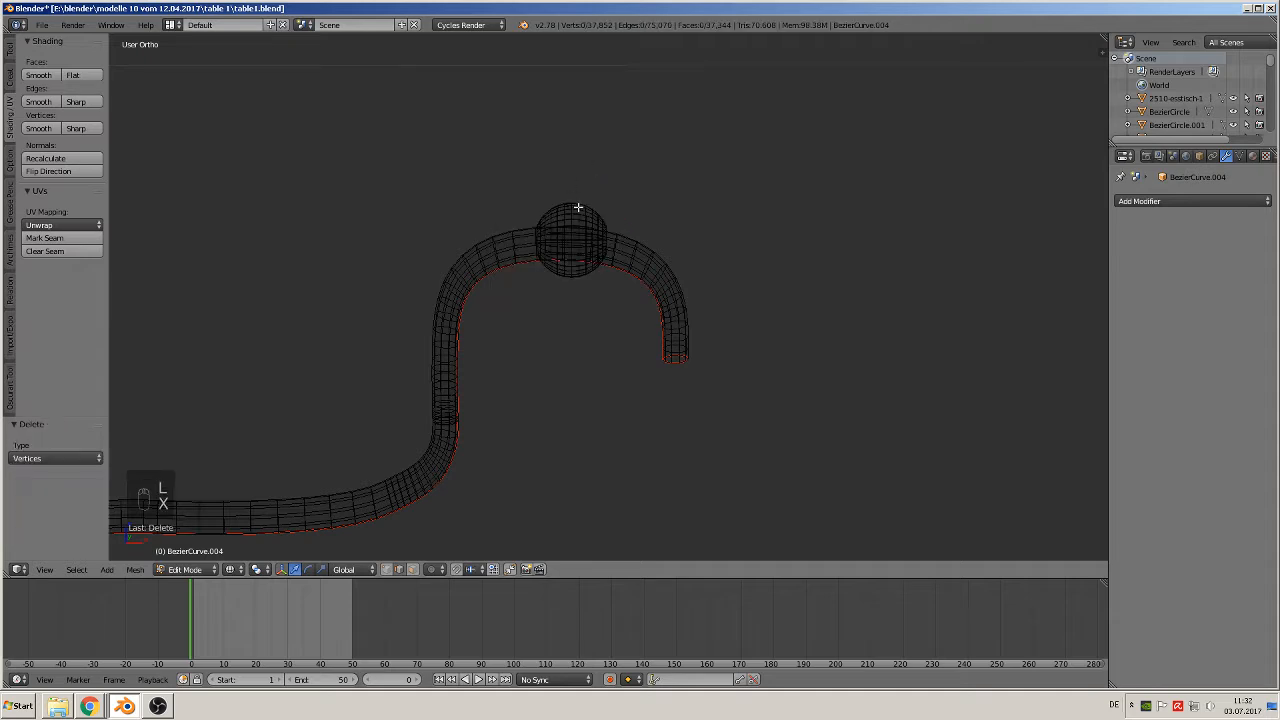
{"action": "key", "text": "l"}
{"action": "key", "text": "x"}
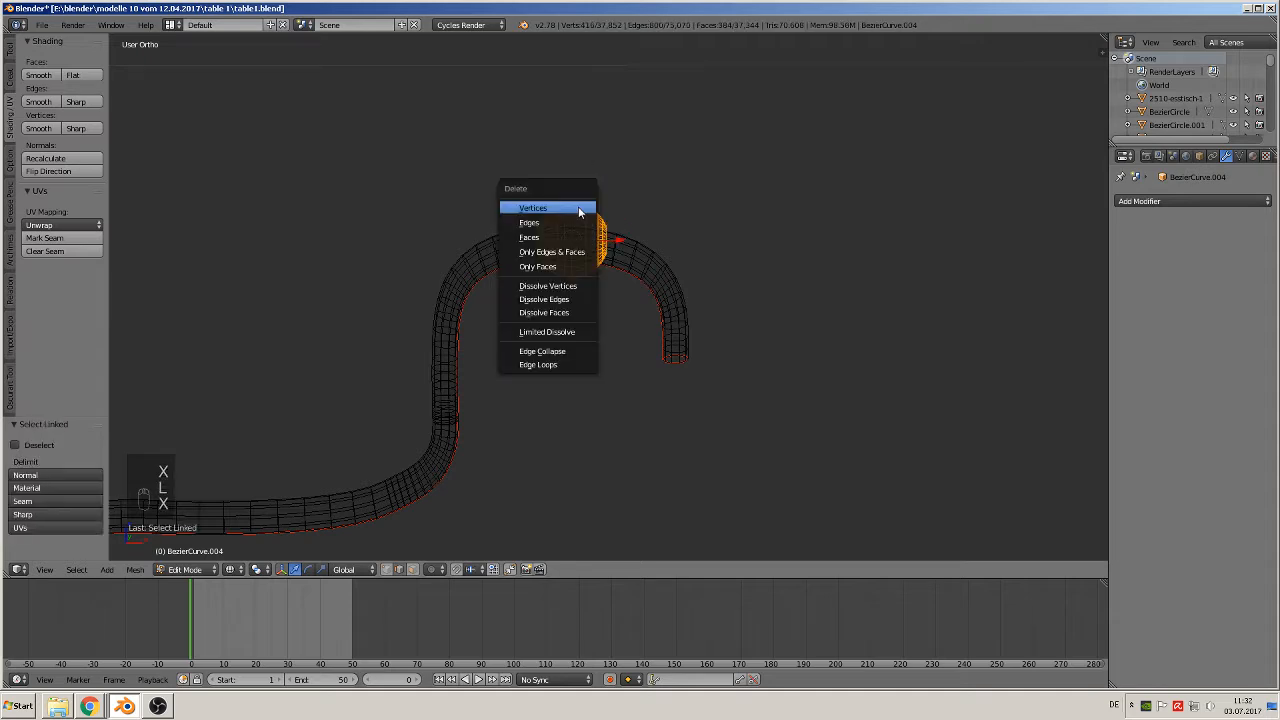
{"action": "left_click", "coordinate": [578, 206]}
Box-select the whole handle with both flowers on the left drawer and delete its vertices.
{"action": "scroll", "coordinate": [507, 283], "scroll_direction": "down", "scroll_amount": 2}
{"action": "scroll", "coordinate": [507, 283], "scroll_direction": "down", "scroll_amount": 1}
{"action": "middle_click_drag", "start_coordinate": [366, 334], "coordinate": [466, 320], "text": "shift"}
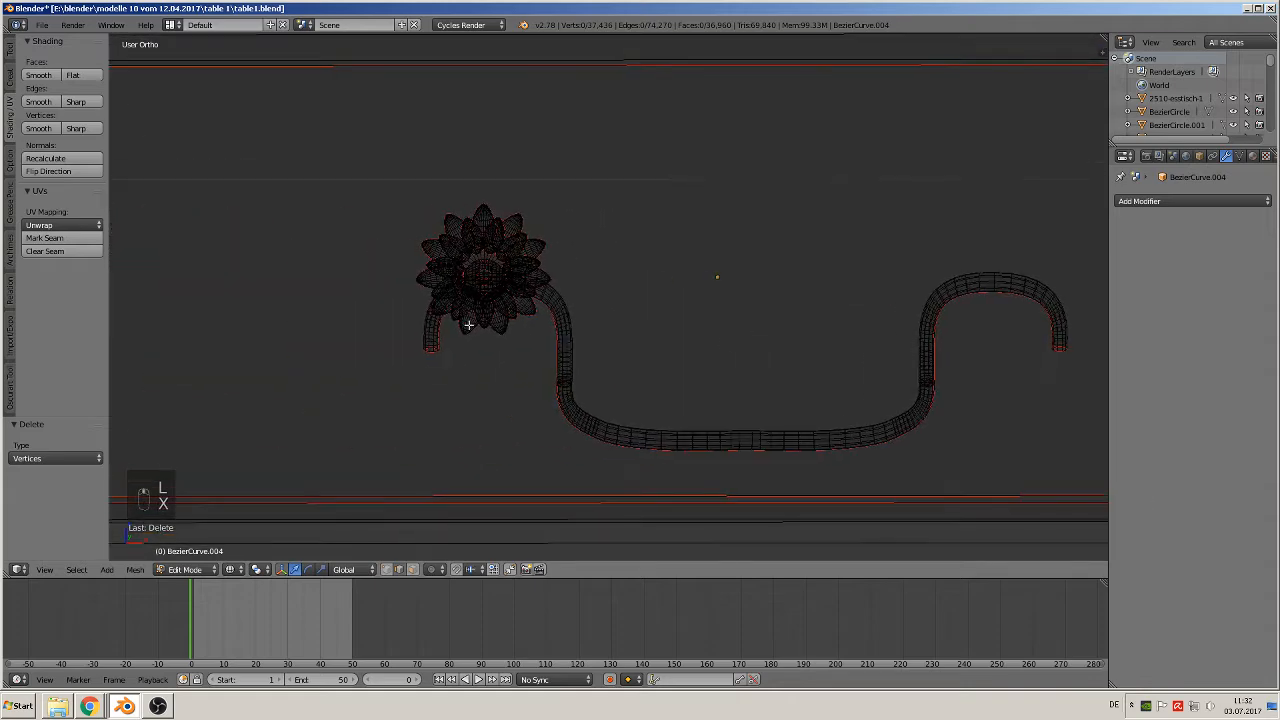
{"action": "scroll", "coordinate": [428, 286], "scroll_direction": "up", "scroll_amount": 4}
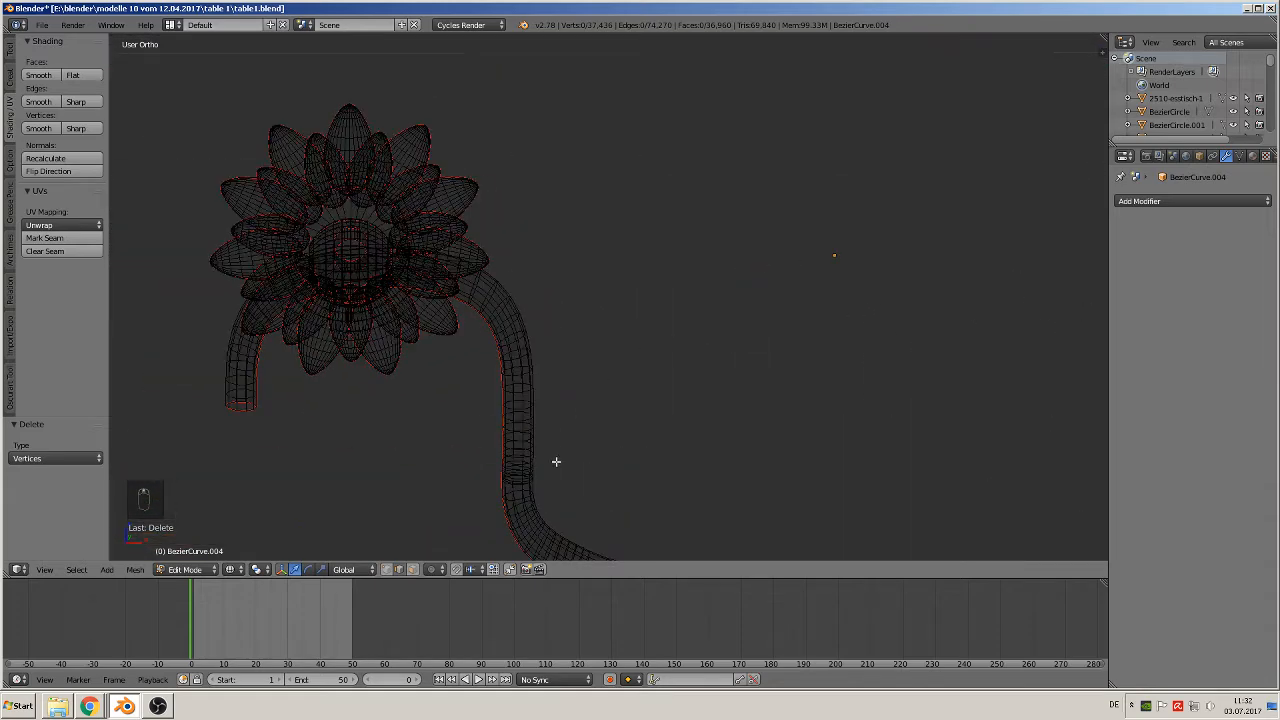
{"action": "scroll", "coordinate": [580, 434], "scroll_direction": "down", "scroll_amount": 1}
{"action": "key", "text": "Tab"}
{"action": "scroll", "coordinate": [563, 463], "scroll_direction": "down", "scroll_amount": 5}
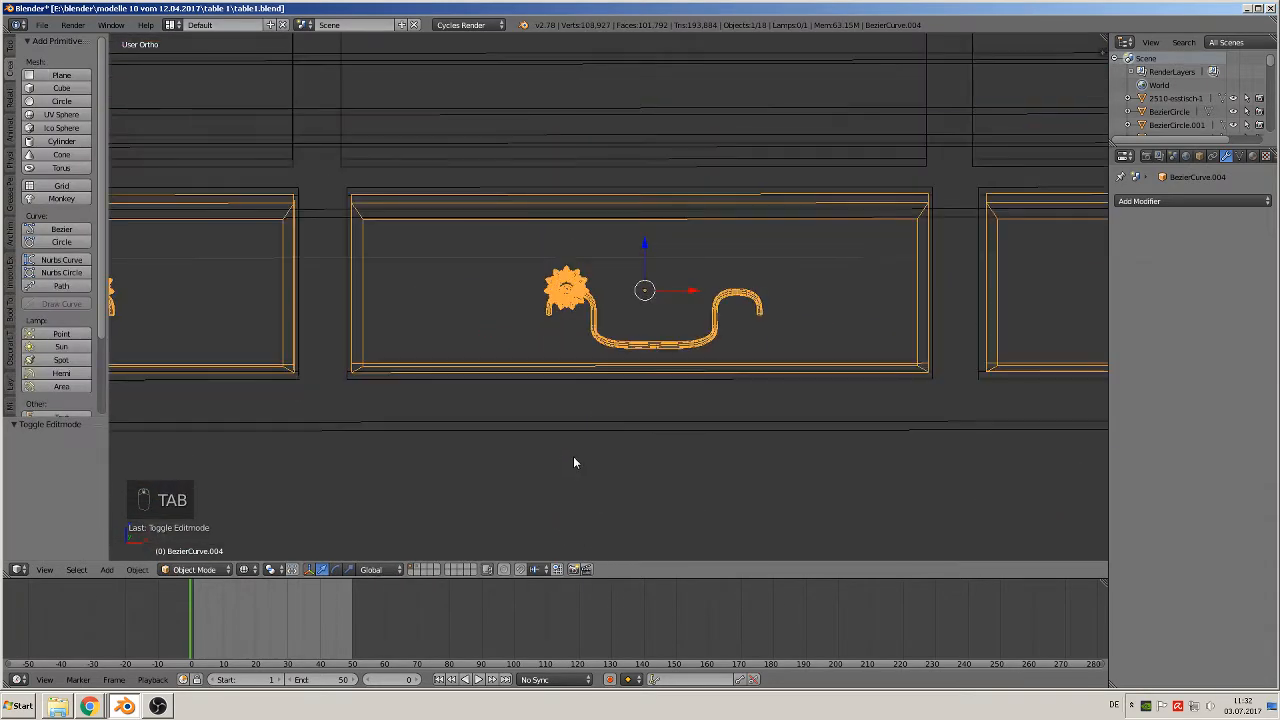
{"action": "scroll", "coordinate": [573, 462], "scroll_direction": "down", "scroll_amount": 3}
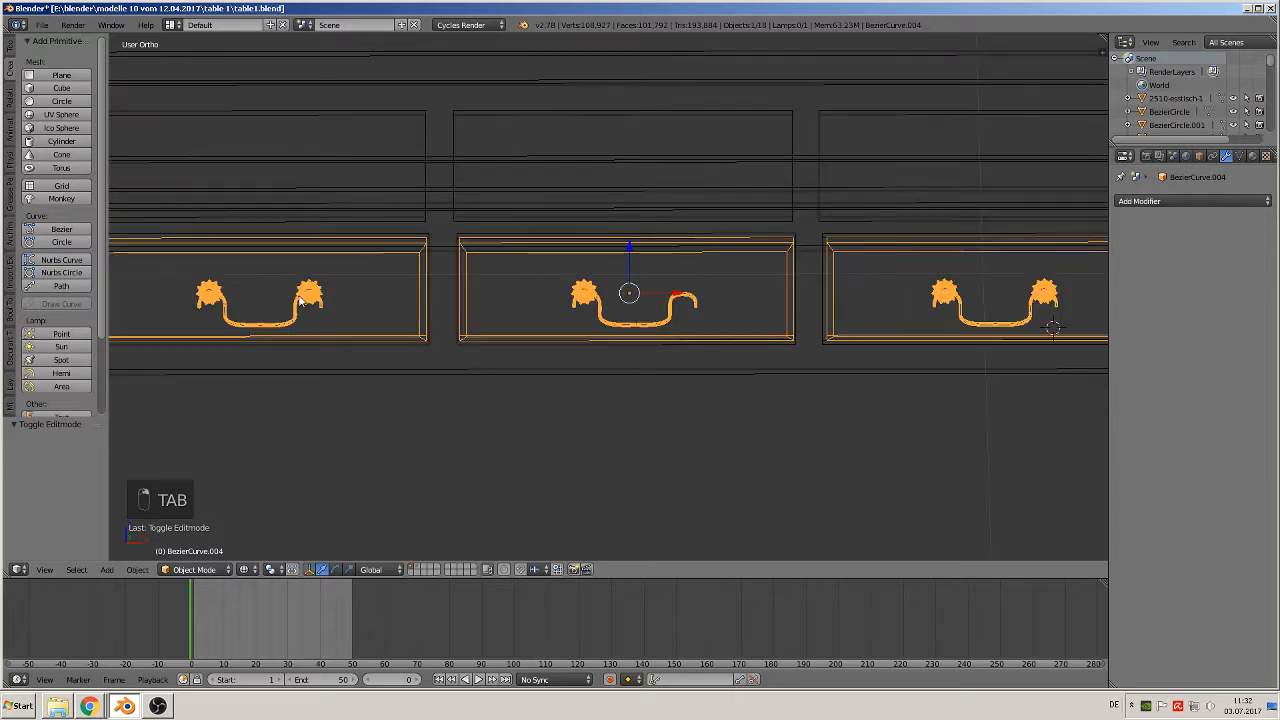
{"action": "key", "text": "Tab"}
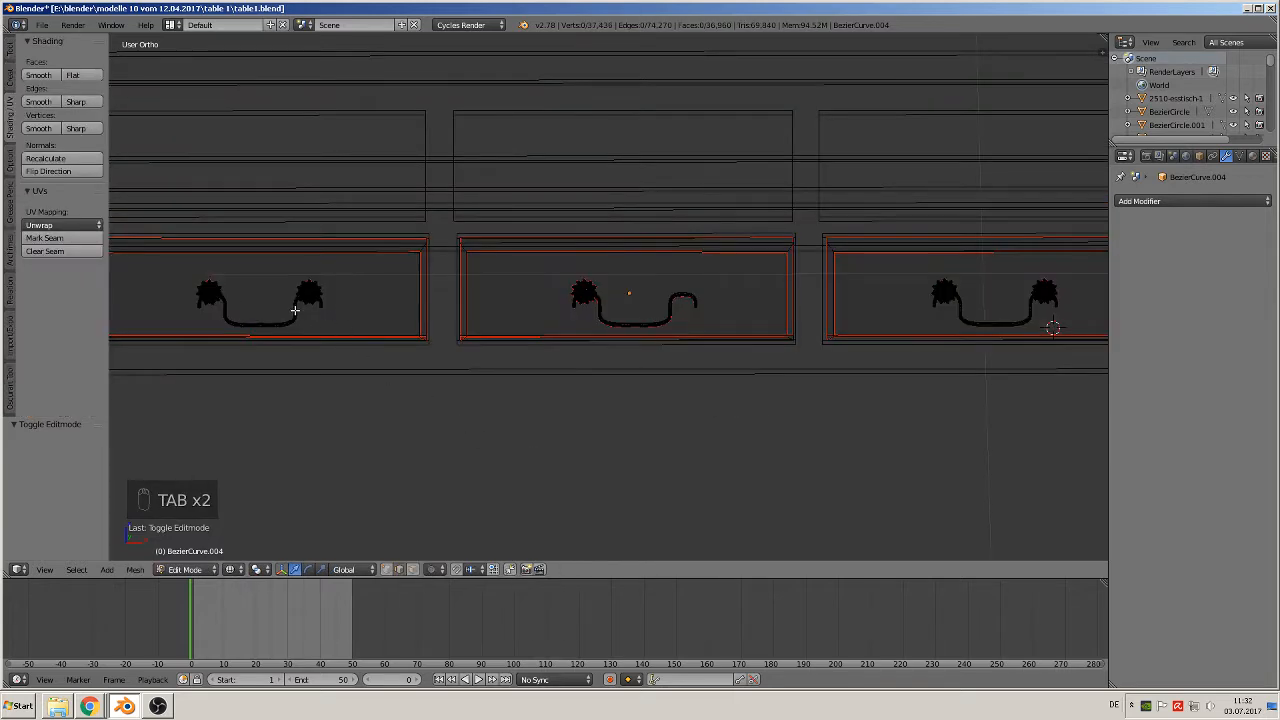
{"action": "key", "text": "b"}
{"action": "key", "text": "b"}
{"action": "key", "text": "b"}
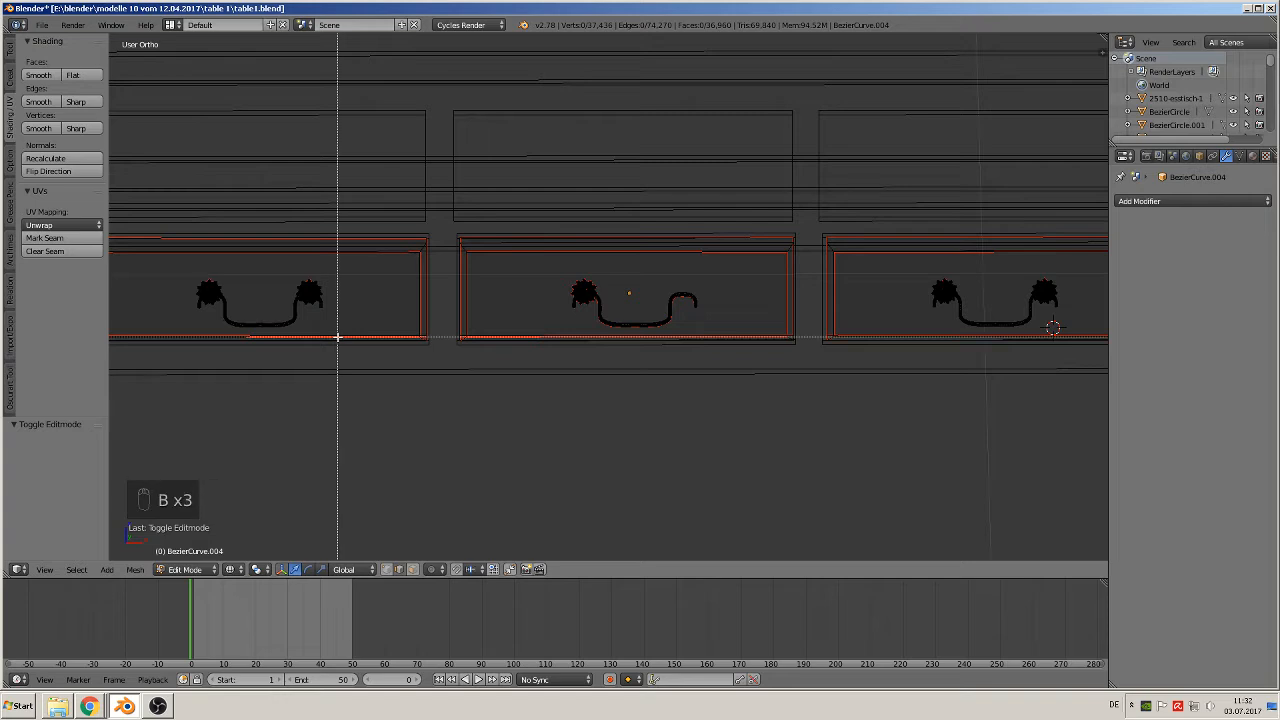
{"action": "left_click_drag", "start_coordinate": [350, 331], "coordinate": [143, 262]}
{"action": "key", "text": "x"}
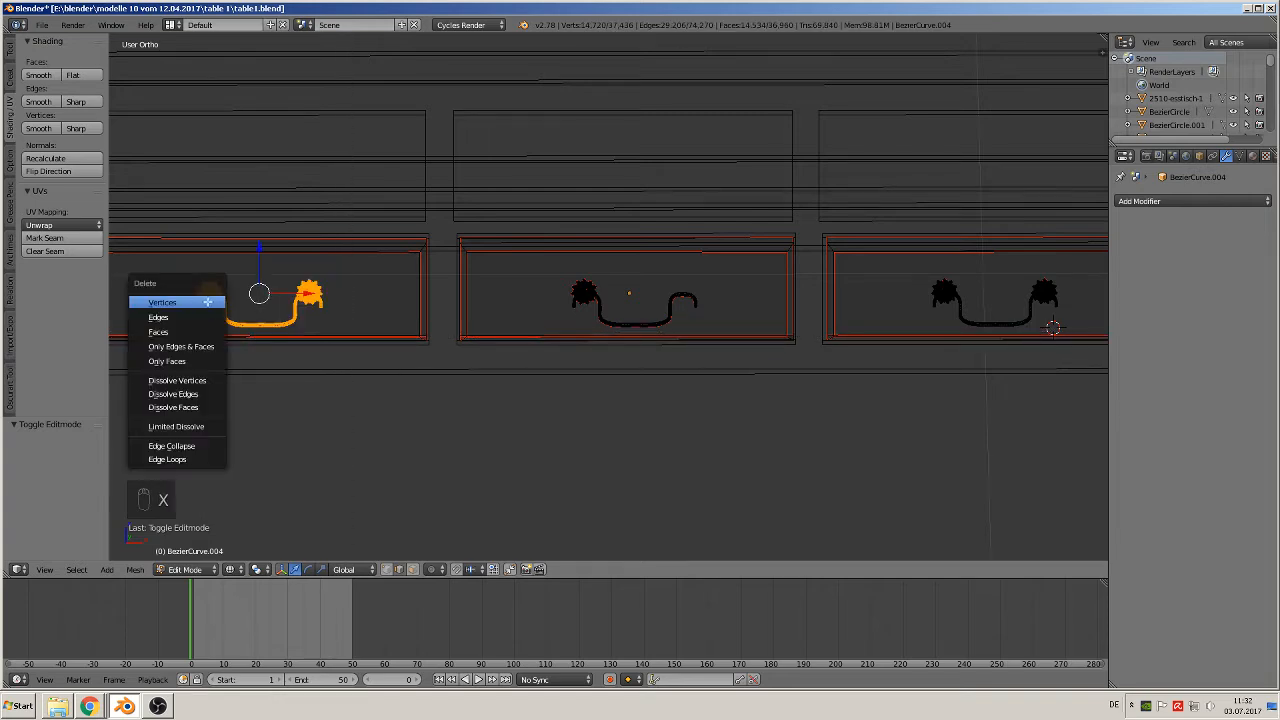
{"action": "left_click", "coordinate": [207, 301]}
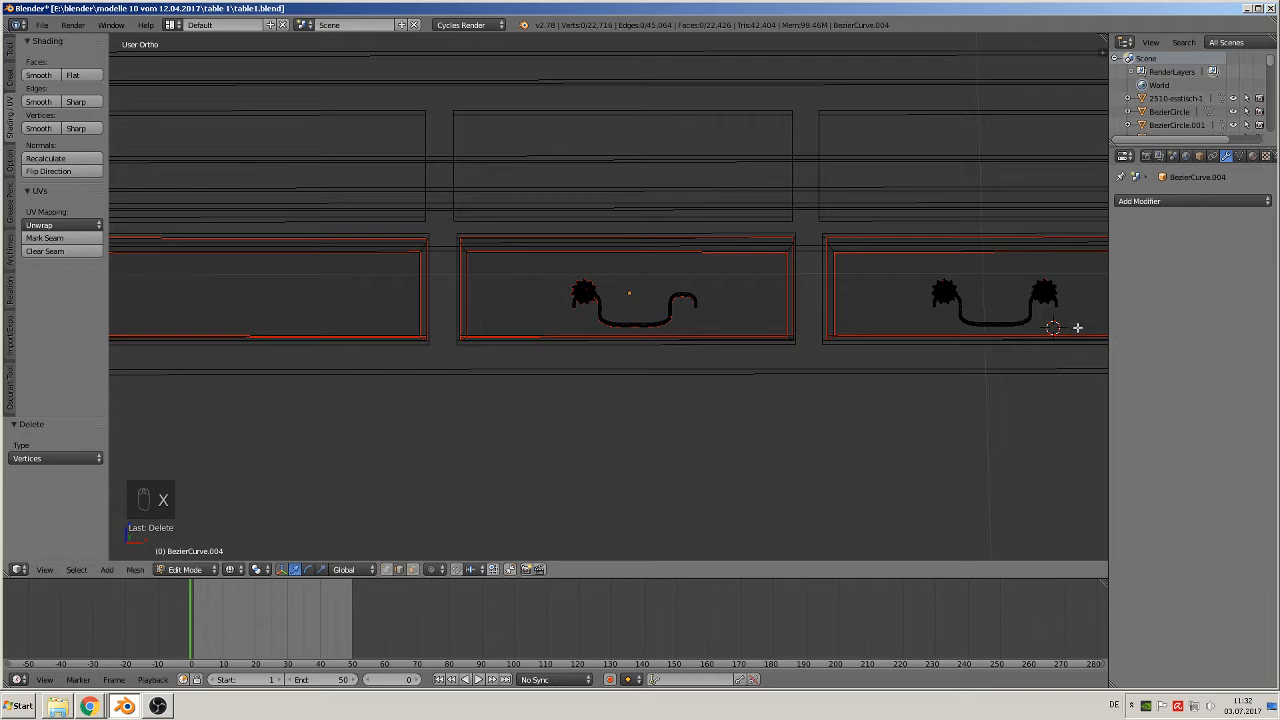
Box-select the whole handle with both flowers on the right drawer and delete its vertices.
{"action": "key", "text": "b"}
{"action": "left_click_drag", "start_coordinate": [1077, 327], "coordinate": [886, 271]}
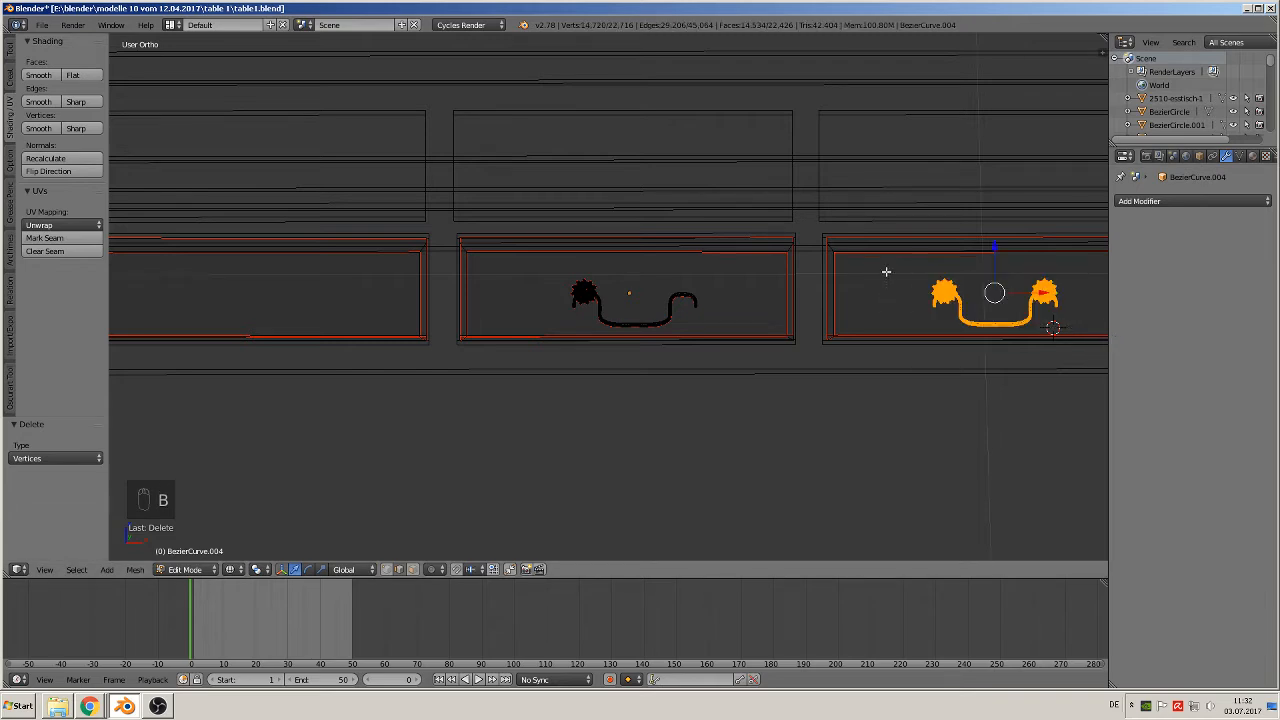
{"action": "key", "text": "c"}
{"action": "right_click", "coordinate": [886, 271]}
{"action": "key", "text": "x"}
{"action": "left_click", "coordinate": [886, 271]}
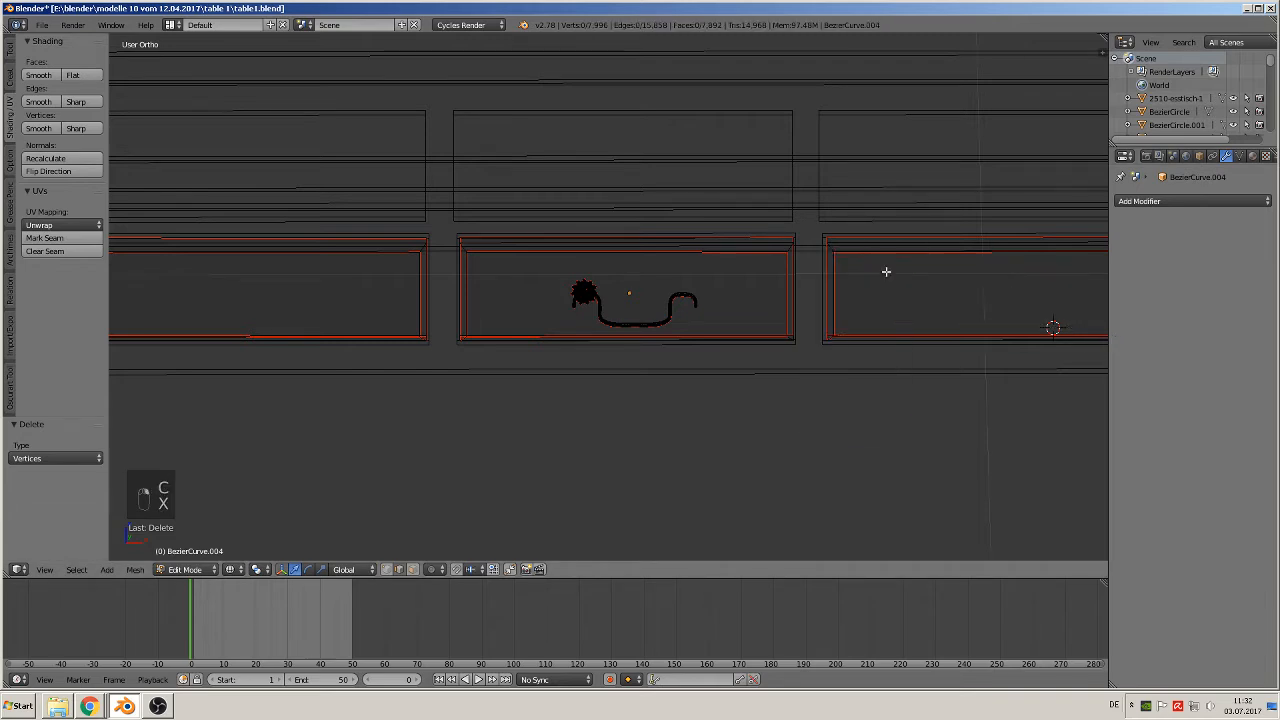
Select every petal and the round disc of the seamed flower on the middle drawer's handle as linked geometry.
{"action": "scroll", "coordinate": [851, 323], "scroll_direction": "up", "scroll_amount": 8}
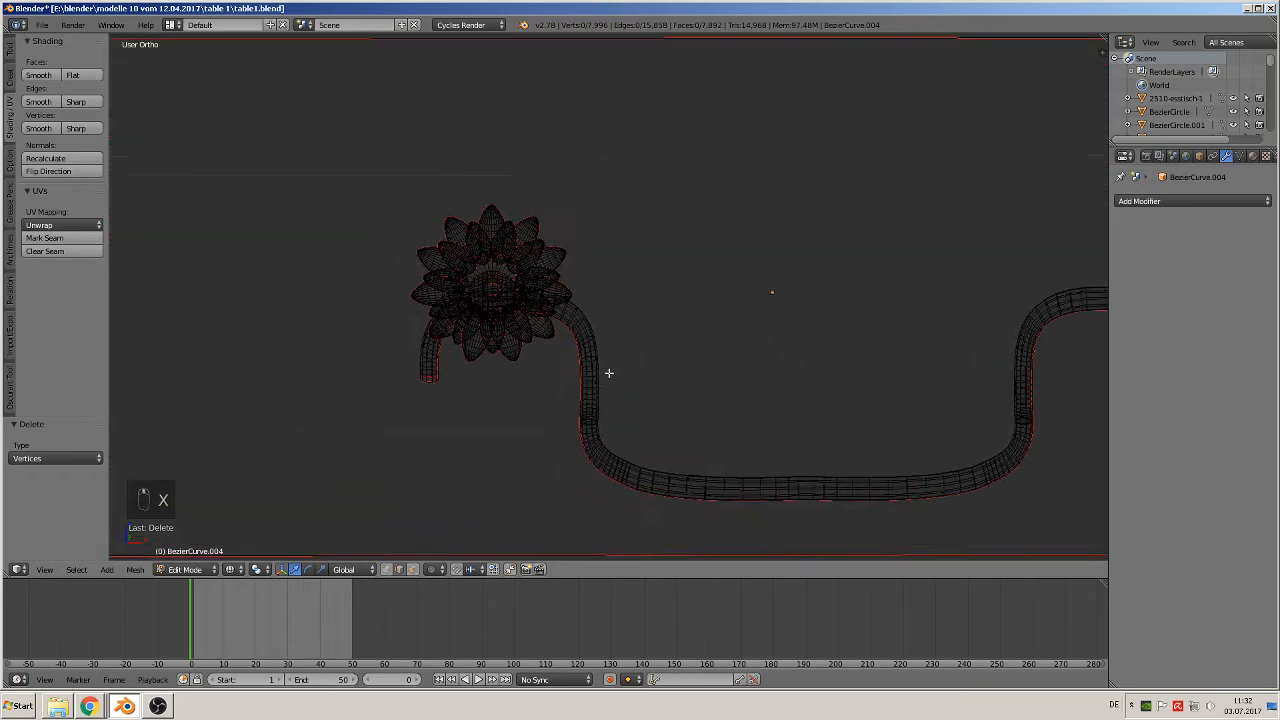
{"action": "scroll", "coordinate": [609, 373], "scroll_direction": "up", "scroll_amount": 5}
{"action": "middle_click_drag", "start_coordinate": [560, 442], "coordinate": [630, 359], "text": "shift"}
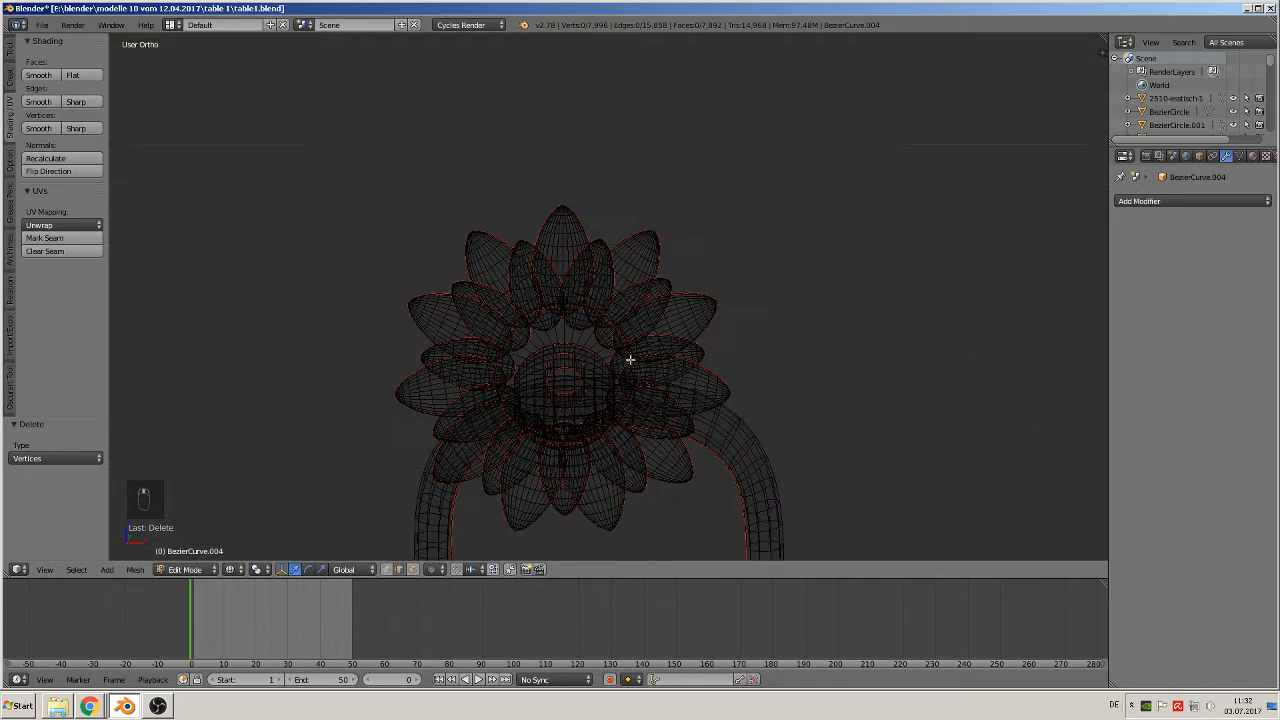
{"action": "key", "text": "l"}
{"action": "key", "text": "l"}
{"action": "key", "text": "l"}
{"action": "key", "text": "l"}
{"action": "key", "text": "l"}
{"action": "key", "text": "l"}
{"action": "key", "text": "l"}
{"action": "key", "text": "l"}
{"action": "key", "text": "l"}
{"action": "key", "text": "l"}
{"action": "key", "text": "l"}
{"action": "key", "text": "l"}
{"action": "key", "text": "l"}
{"action": "key", "text": "l"}
{"action": "key", "text": "l"}
{"action": "key", "text": "l"}
{"action": "key", "text": "l"}
{"action": "key", "text": "l"}
{"action": "key", "text": "l"}
{"action": "key", "text": "l"}
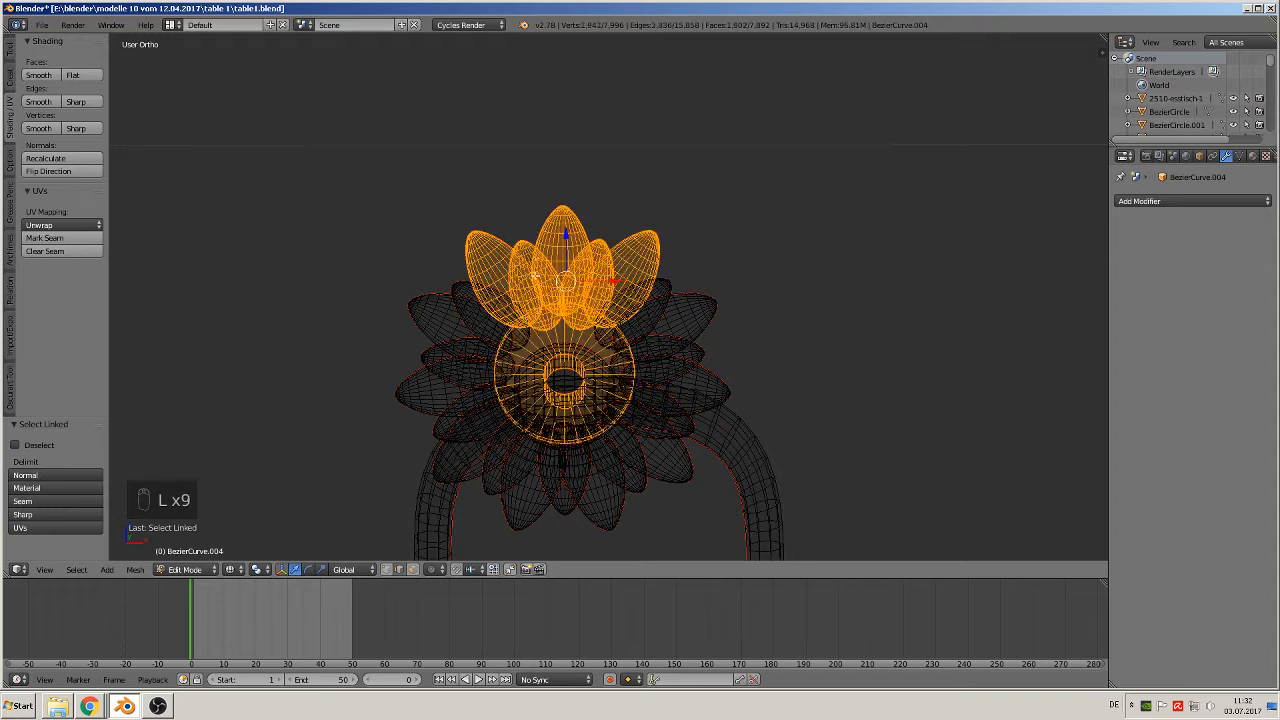
{"action": "key", "text": "l"}
{"action": "key", "text": "l"}
{"action": "key", "text": "l"}
{"action": "key", "text": "l"}
{"action": "key", "text": "l"}
{"action": "key", "text": "l"}
{"action": "key", "text": "l"}
{"action": "key", "text": "l"}
{"action": "key", "text": "l"}
{"action": "key", "text": "l"}
{"action": "key", "text": "l"}
{"action": "key", "text": "l"}
{"action": "key", "text": "l"}
{"action": "key", "text": "l"}
{"action": "key", "text": "l"}
{"action": "key", "text": "l"}
{"action": "key", "text": "l"}
{"action": "key", "text": "l"}
{"action": "key", "text": "l"}
{"action": "key", "text": "l"}
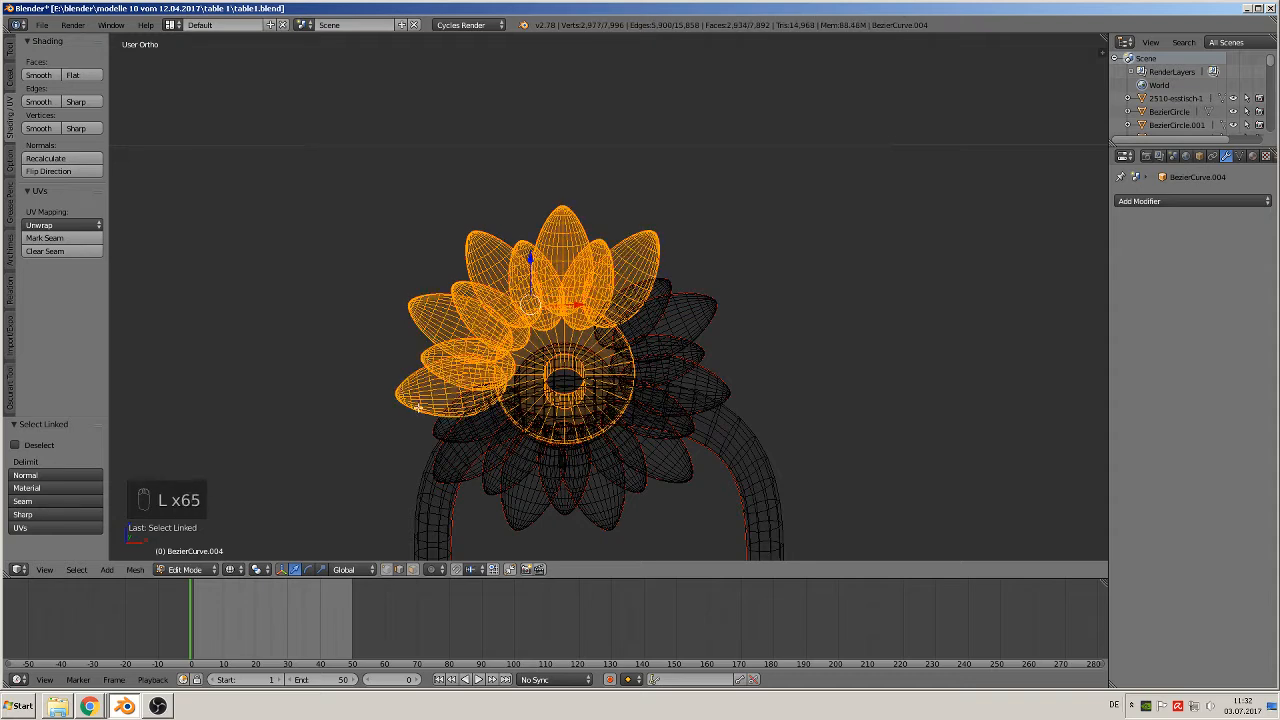
{"action": "key", "text": "l"}
{"action": "key", "text": "l"}
{"action": "key", "text": "l"}
{"action": "key", "text": "l"}
{"action": "key", "text": "l"}
{"action": "key", "text": "l"}
{"action": "key", "text": "l"}
{"action": "key", "text": "l"}
{"action": "key", "text": "l"}
{"action": "key", "text": "l"}
{"action": "key", "text": "l"}
{"action": "key", "text": "l"}
{"action": "key", "text": "l"}
{"action": "key", "text": "l"}
{"action": "key", "text": "l"}
{"action": "key", "text": "l"}
{"action": "key", "text": "l"}
{"action": "key", "text": "l"}
{"action": "key", "text": "l"}
{"action": "key", "text": "l"}
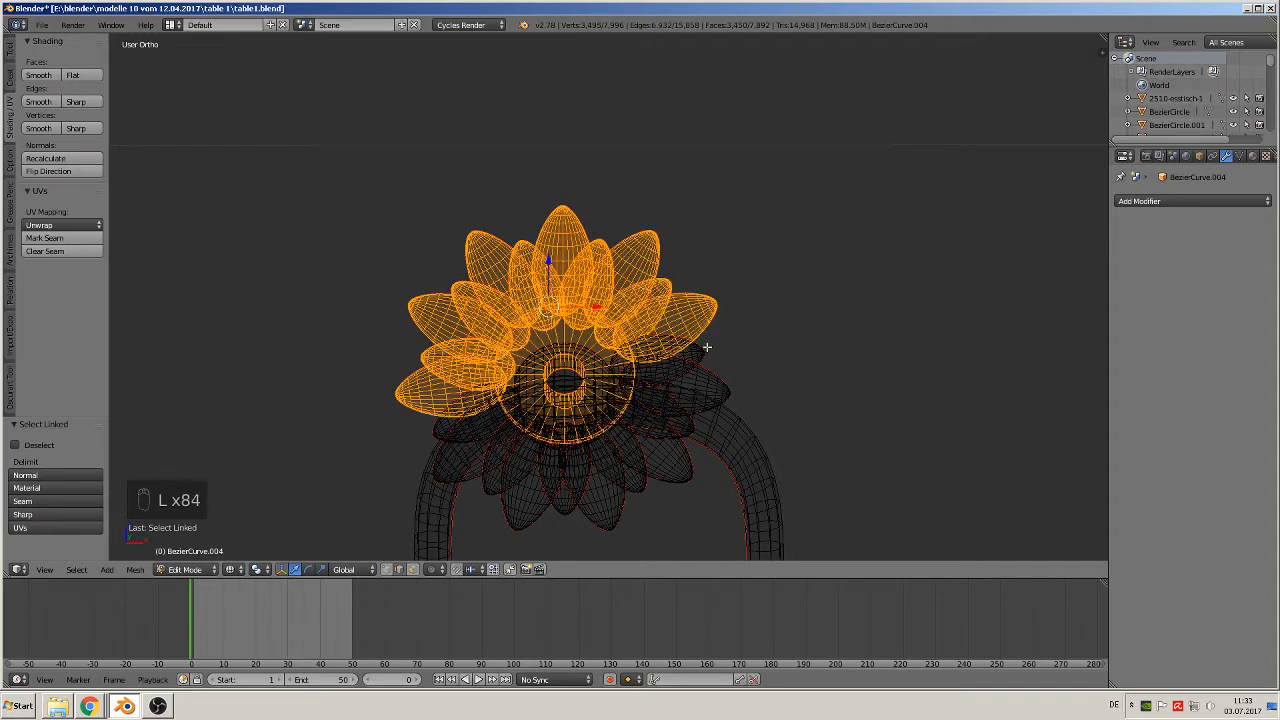
{"action": "key", "text": "l"}
{"action": "key", "text": "l"}
{"action": "key", "text": "l"}
{"action": "key", "text": "l"}
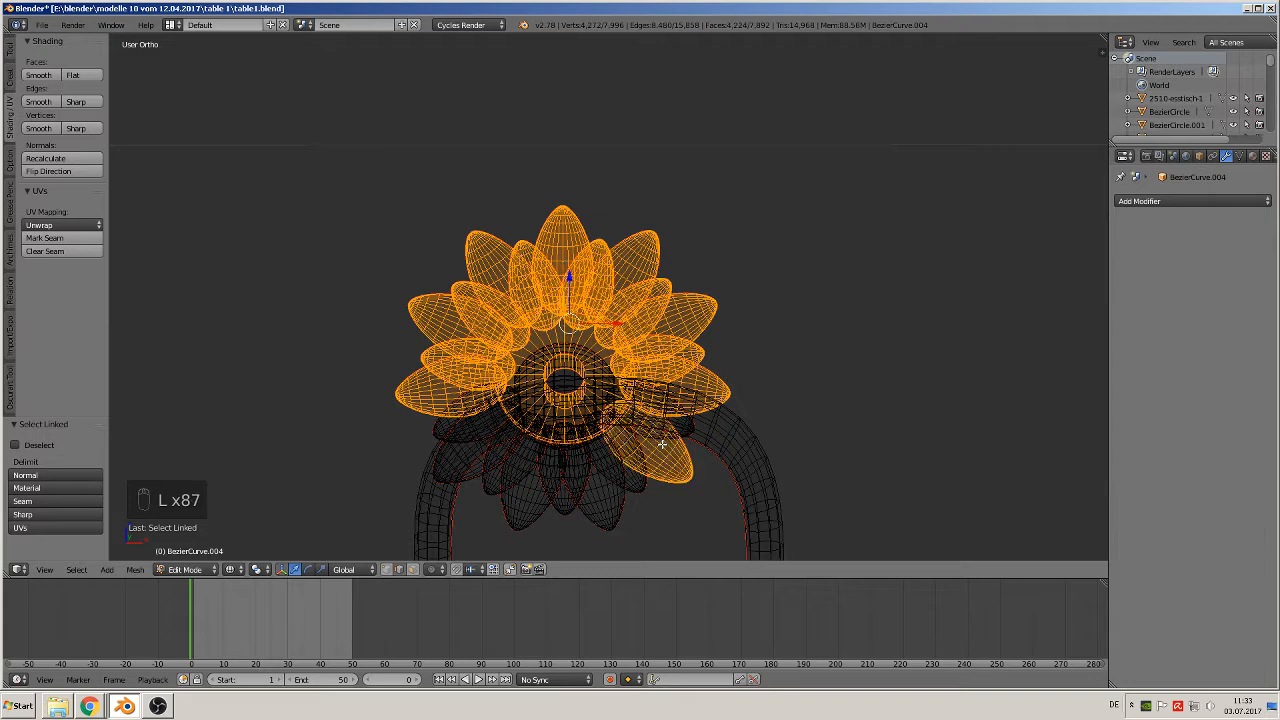
{"action": "key", "text": "l"}
{"action": "key", "text": "l"}
{"action": "key", "text": "l"}
{"action": "key", "text": "l"}
{"action": "key", "text": "l"}
{"action": "key", "text": "l"}
{"action": "key", "text": "l"}
{"action": "key", "text": "l"}
{"action": "key", "text": "l"}
{"action": "key", "text": "l"}
{"action": "key", "text": "l"}
{"action": "key", "text": "l"}
{"action": "key", "text": "l"}
{"action": "key", "text": "l"}
{"action": "key", "text": "l"}
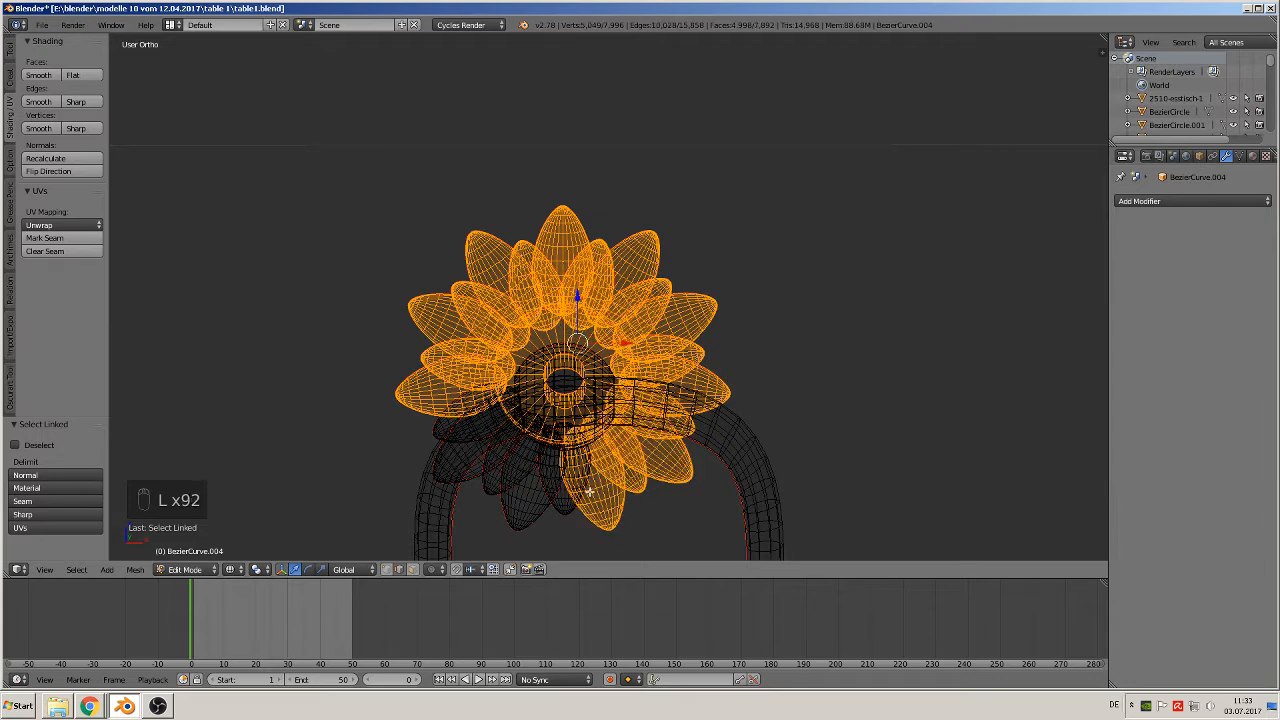
{"action": "key", "text": "l"}
{"action": "key", "text": "l"}
{"action": "key", "text": "l"}
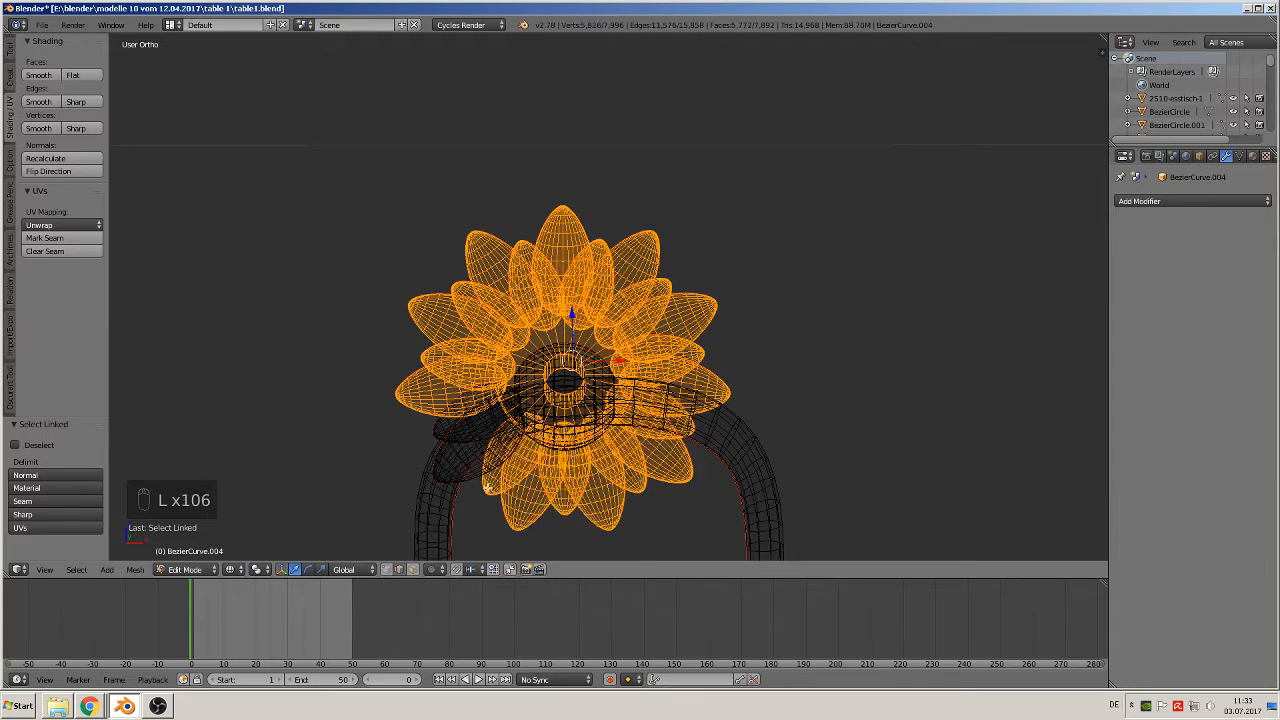
{"action": "key", "text": "l"}
Add the flower's center ball to the selection as linked geometry.
{"action": "scroll", "coordinate": [502, 447], "scroll_direction": "down", "scroll_amount": 4}
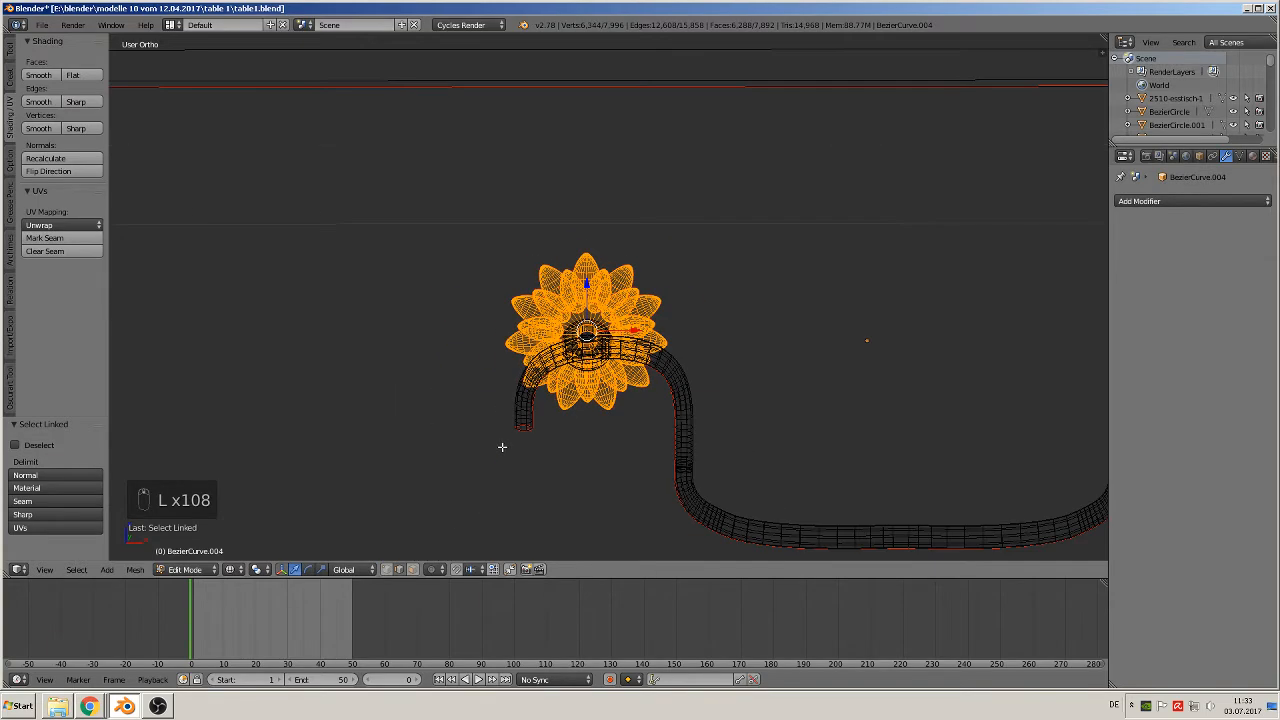
{"action": "middle_click_drag", "start_coordinate": [527, 432], "coordinate": [457, 431]}
{"action": "scroll", "coordinate": [470, 415], "scroll_direction": "up", "scroll_amount": 4}
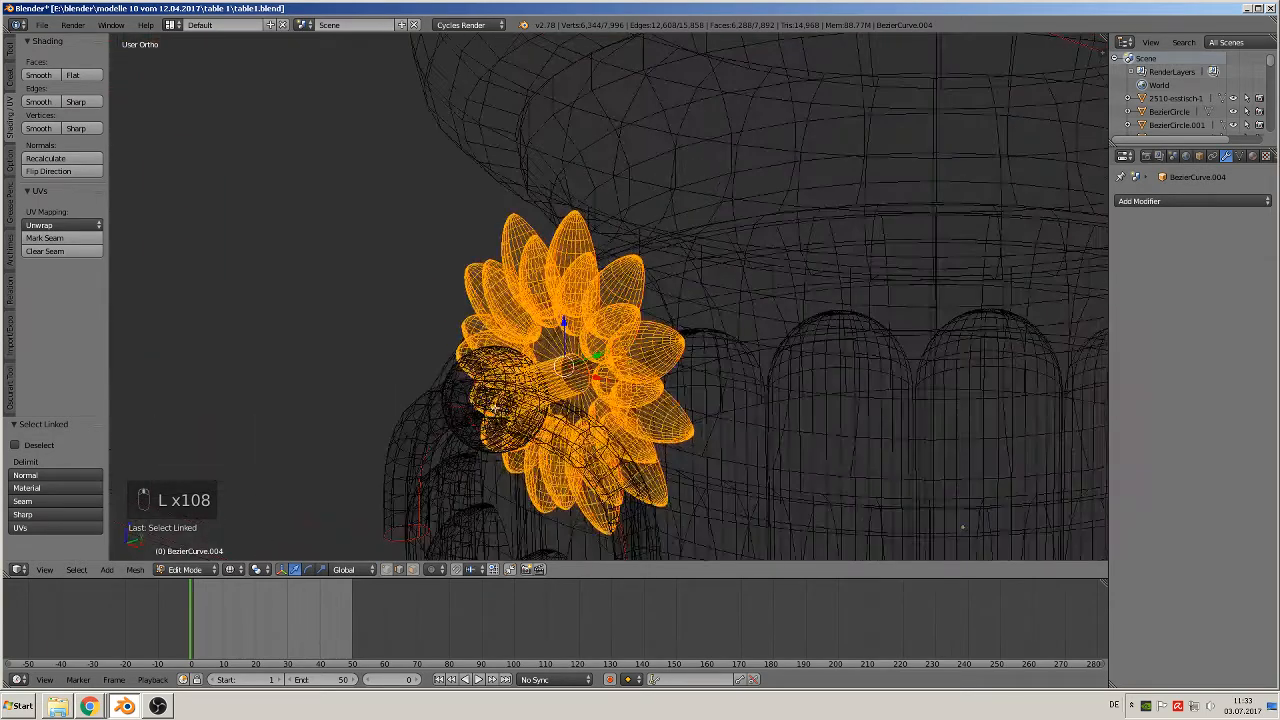
{"action": "key", "text": "k"}
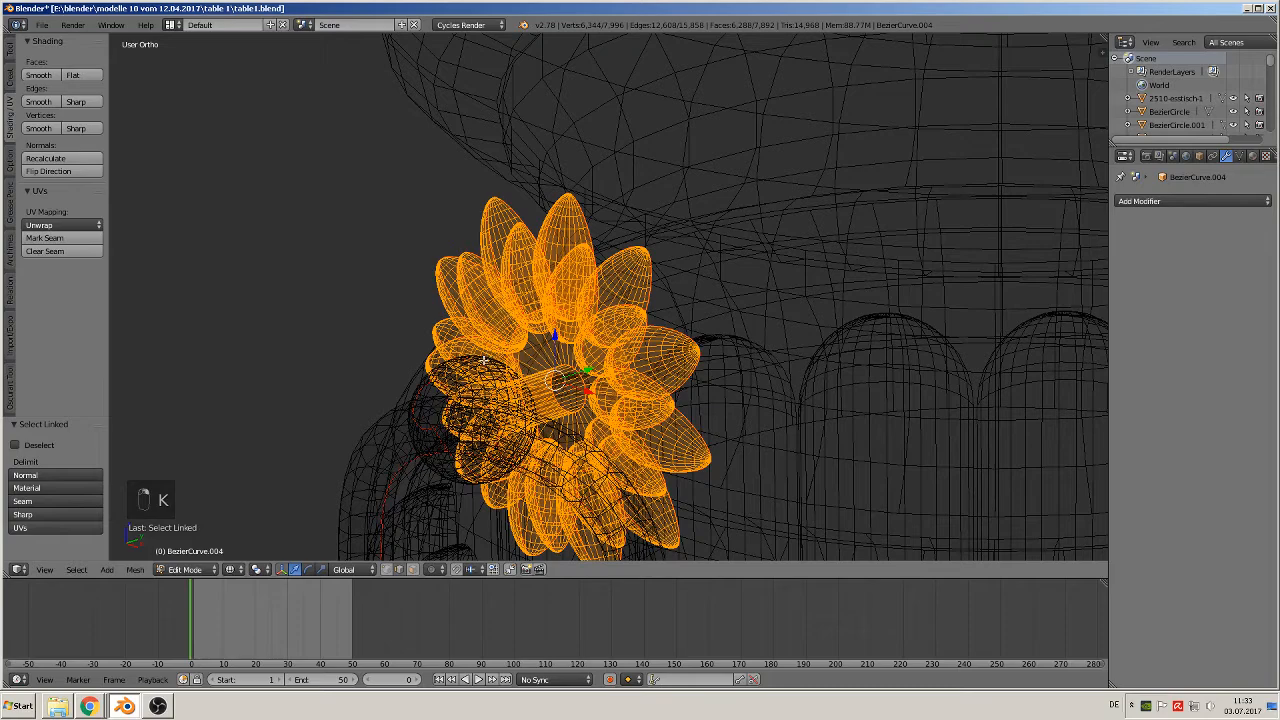
{"action": "key", "text": "l"}
{"action": "scroll", "coordinate": [484, 360], "scroll_direction": "down", "scroll_amount": 3}
{"action": "middle_click_drag", "start_coordinate": [484, 360], "coordinate": [705, 394]}
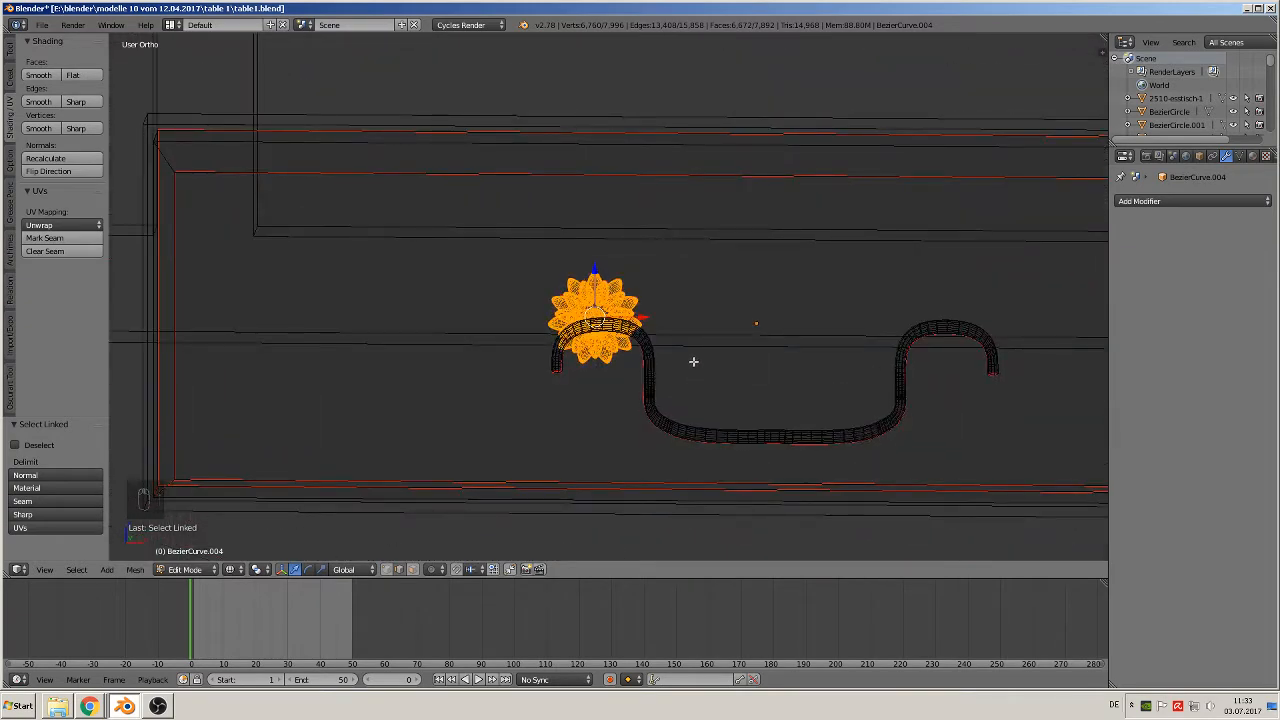
{"action": "key", "text": "alt+d"}
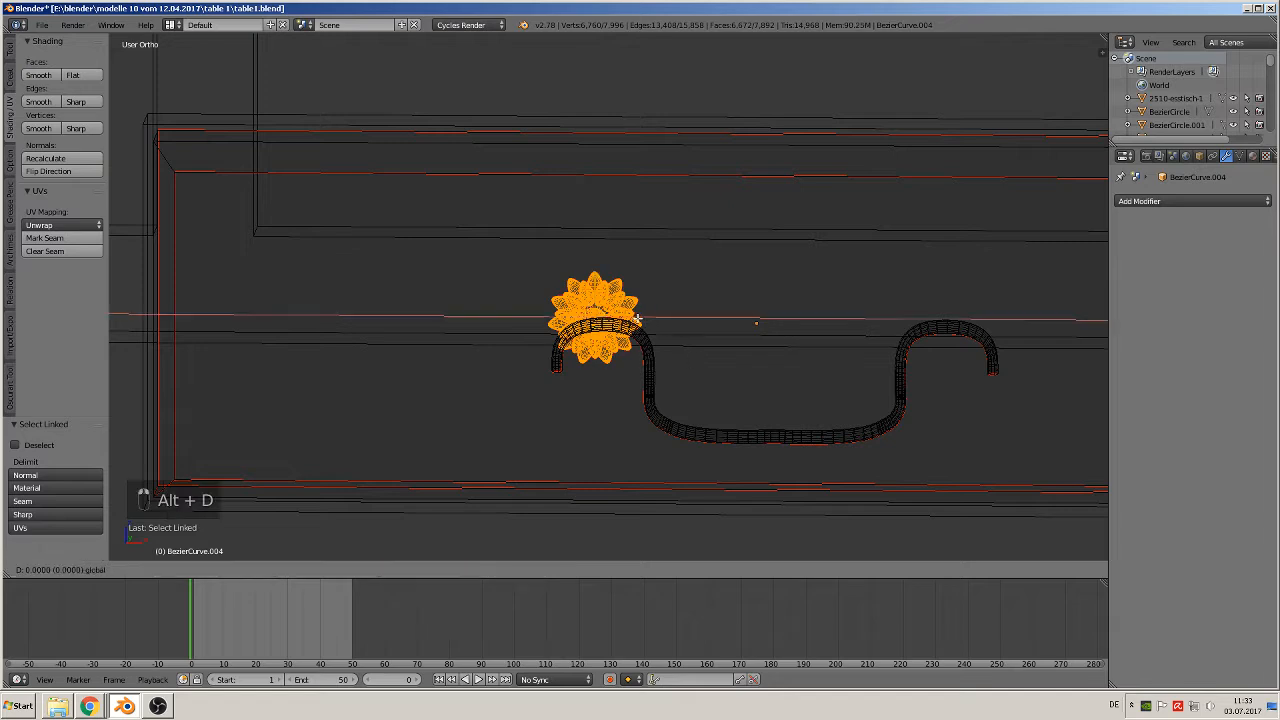
{"action": "left_click", "coordinate": [648, 315]}
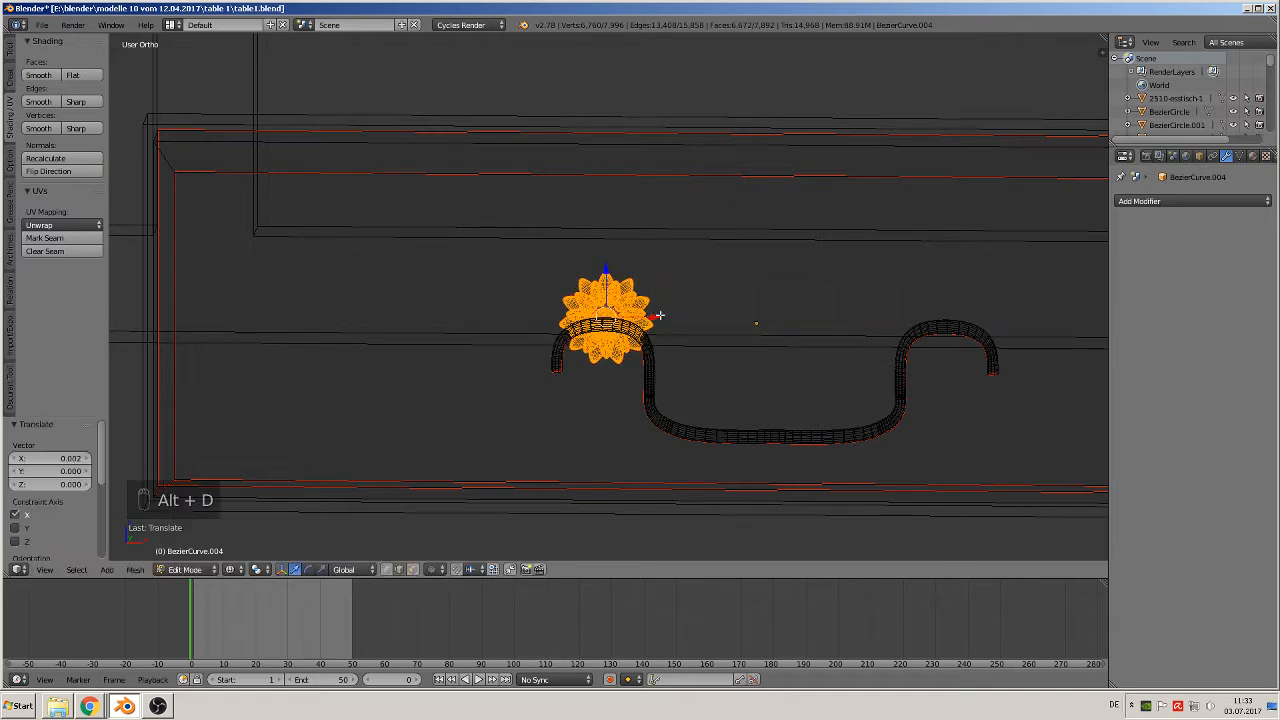
{"action": "key", "text": "ctrl+z"}
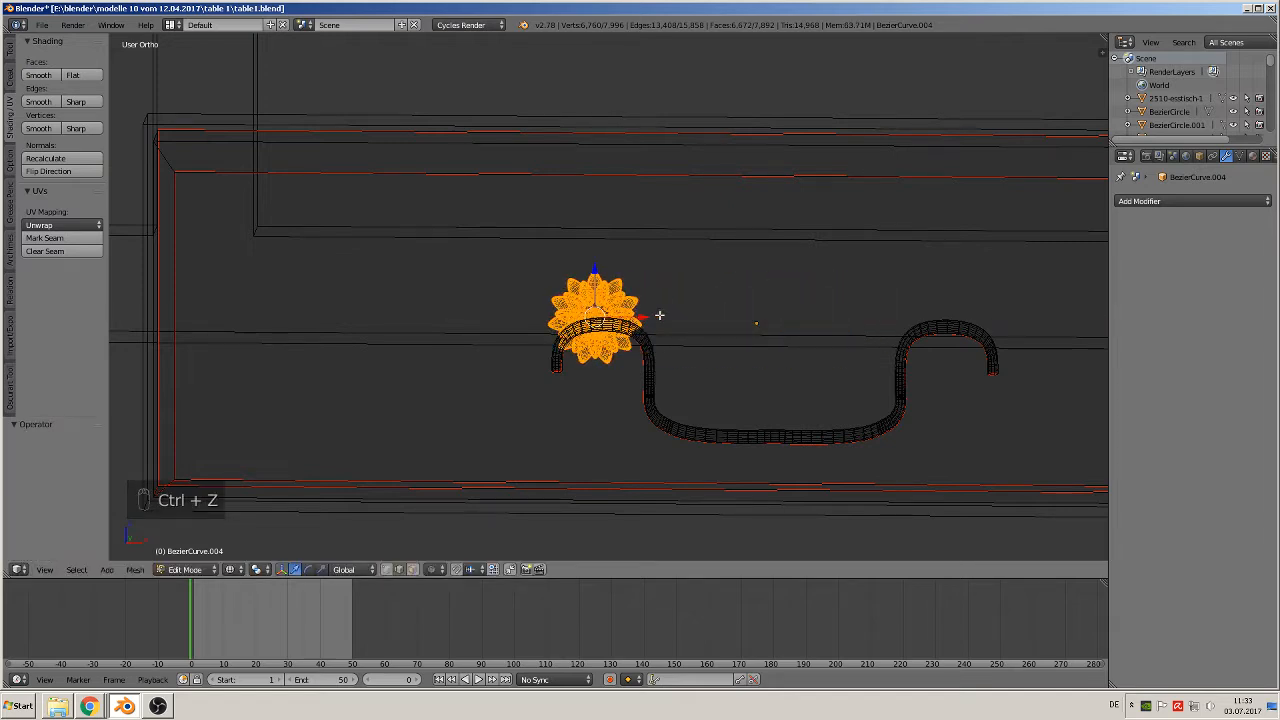
{"action": "key", "text": "alt+d"}
{"action": "key", "text": "x"}
{"action": "left_click", "coordinate": [693, 327]}
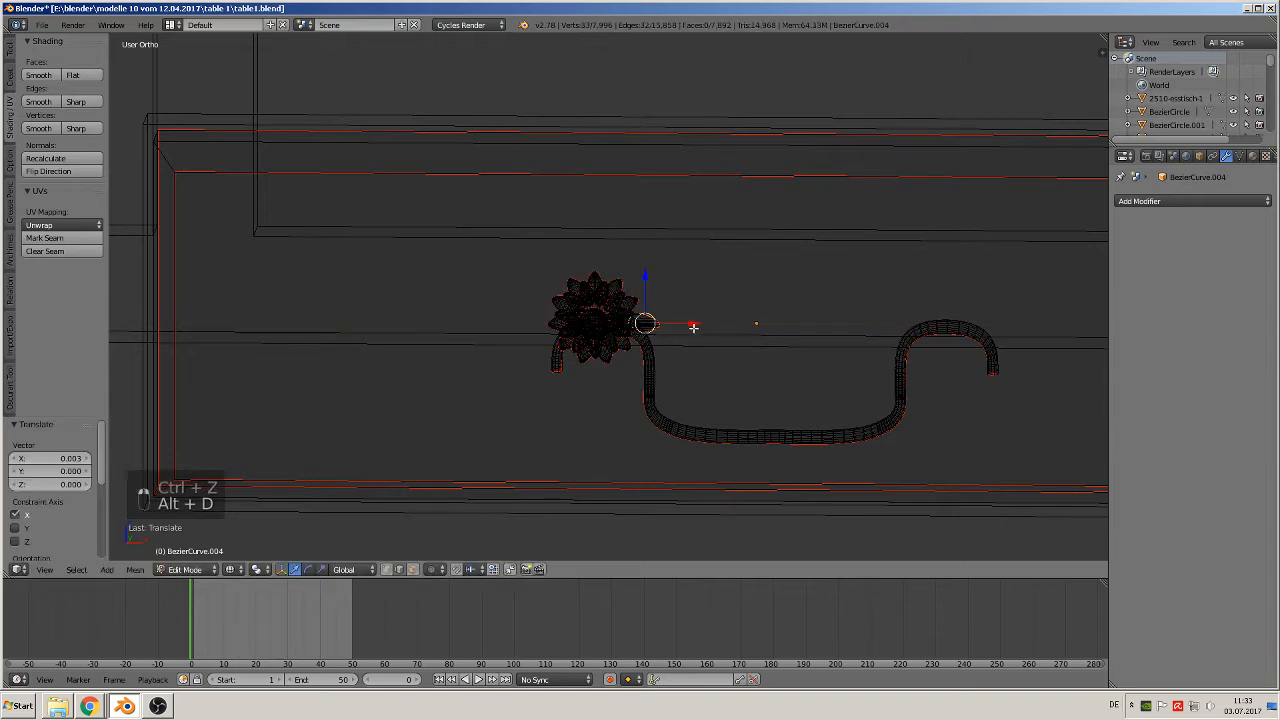
{"action": "key", "text": "ctrl+z"}
{"action": "key", "text": "ctrl+z"}
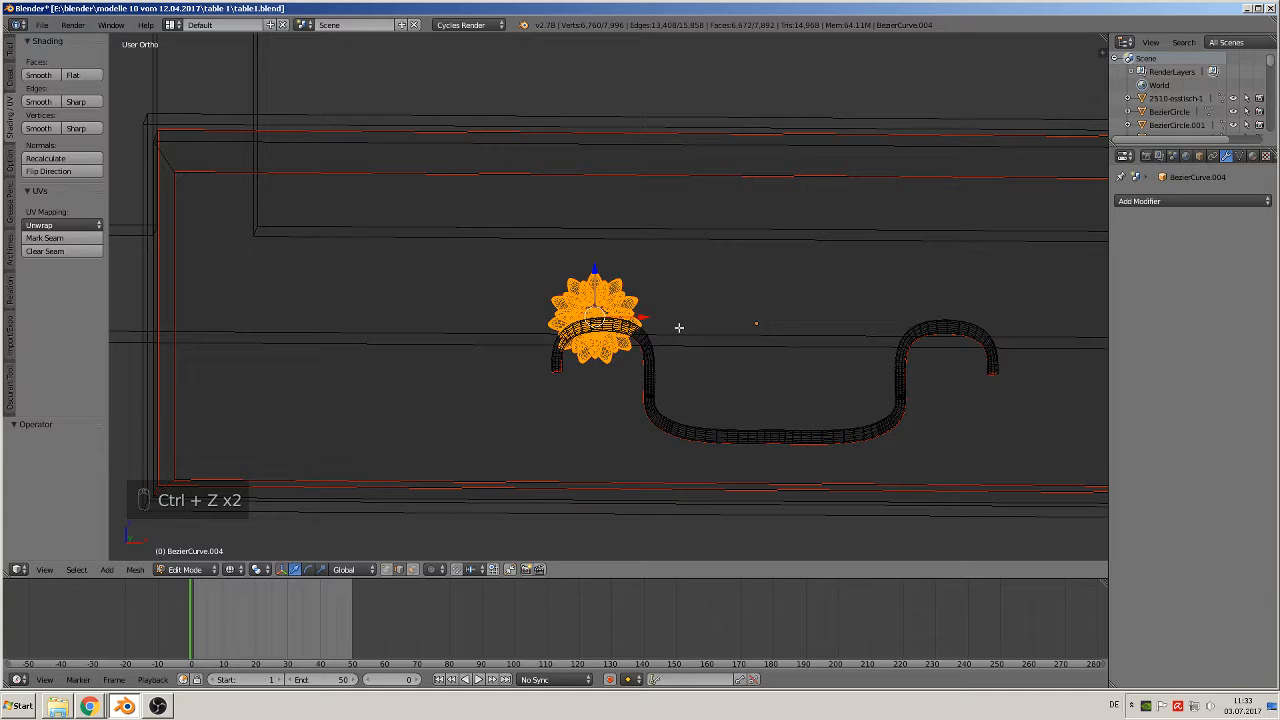
Duplicate the selected flower along the X axis onto the handle's bare right end and deselect everything.
{"action": "key", "text": "shift+d"}
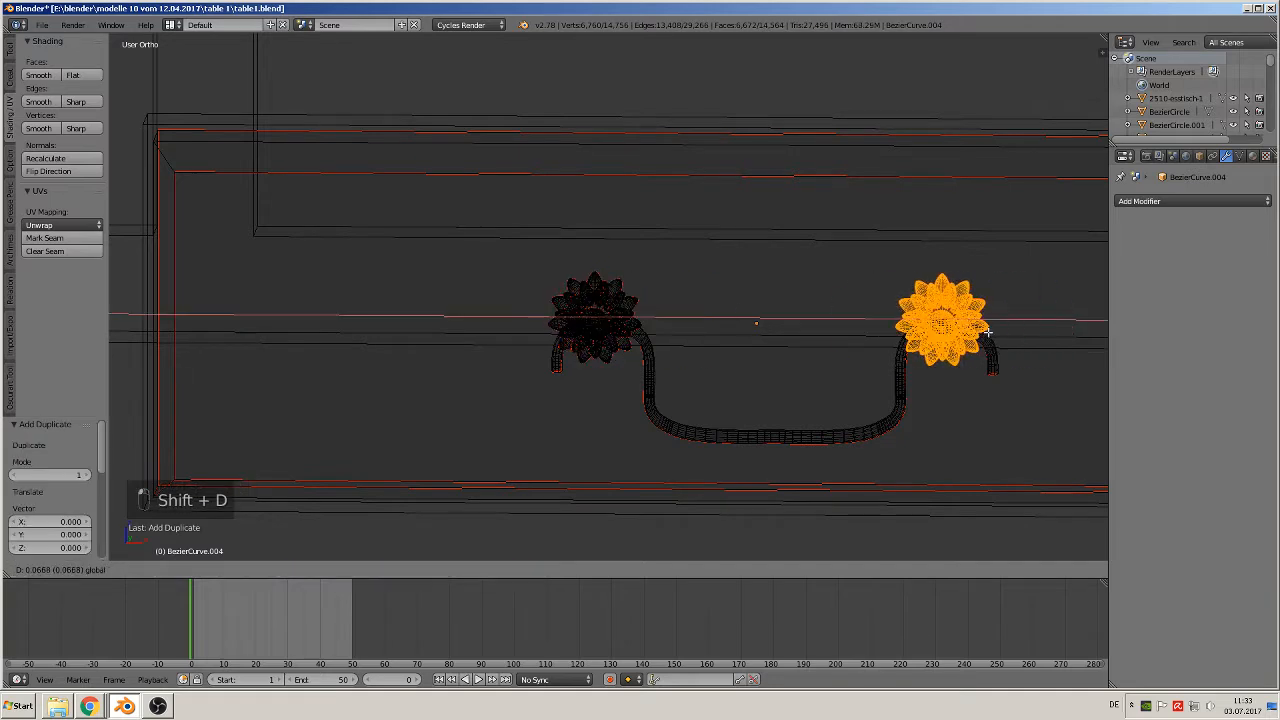
{"action": "left_click", "coordinate": [1000, 332]}
{"action": "key", "text": "a"}
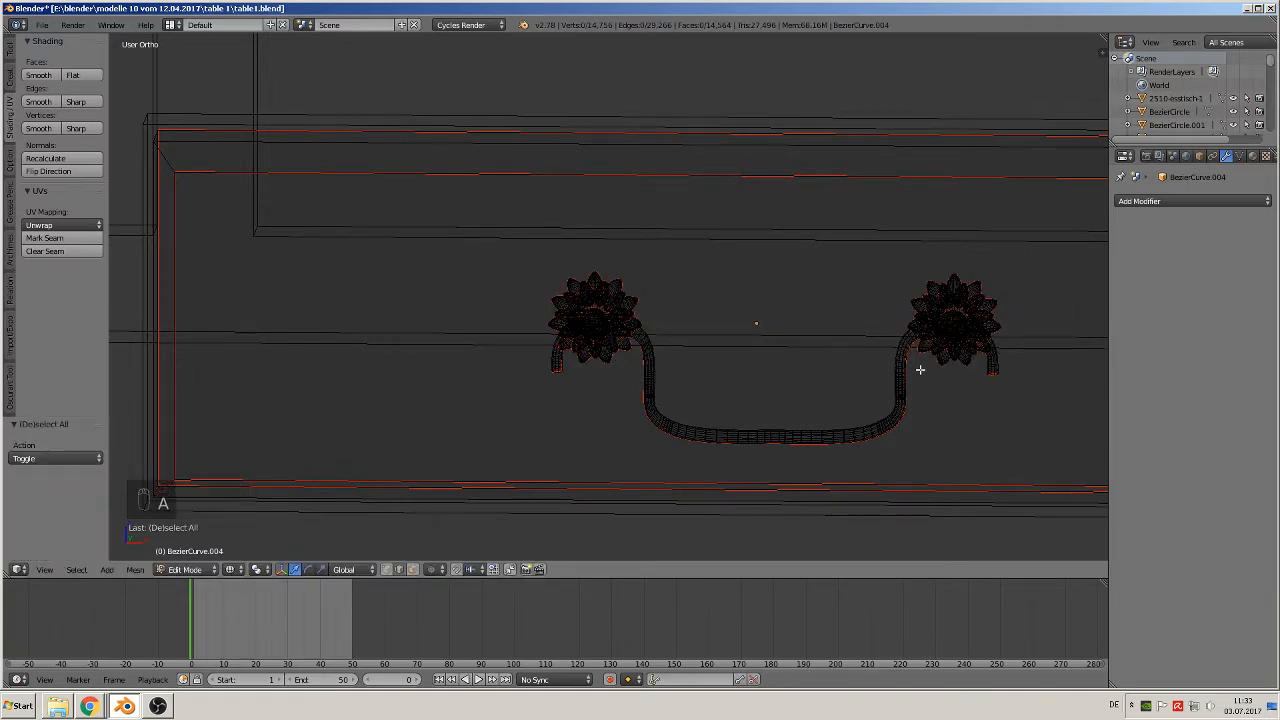
Box-select the middle drawer's handle with both flowers and duplicate it about 0.249 along X onto the right drawer.
{"action": "scroll", "coordinate": [919, 381], "scroll_direction": "down", "scroll_amount": 2}
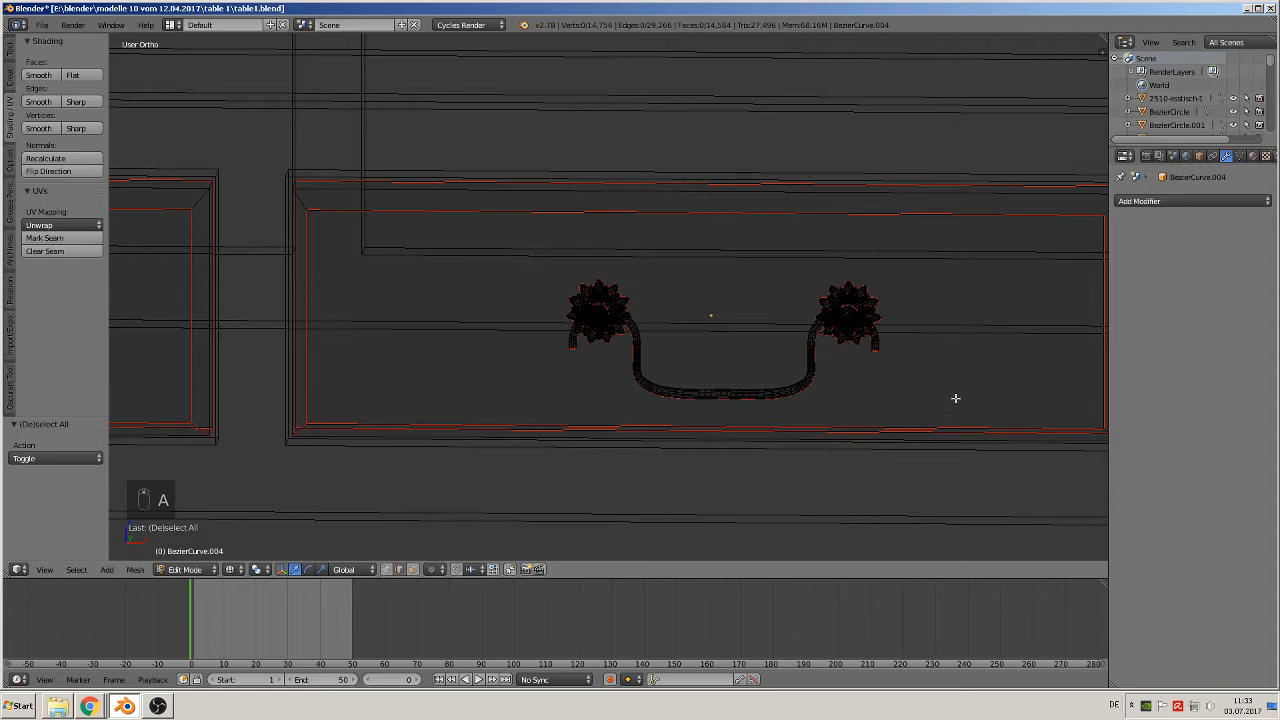
{"action": "key", "text": "b"}
{"action": "left_click_drag", "start_coordinate": [963, 411], "coordinate": [484, 258]}
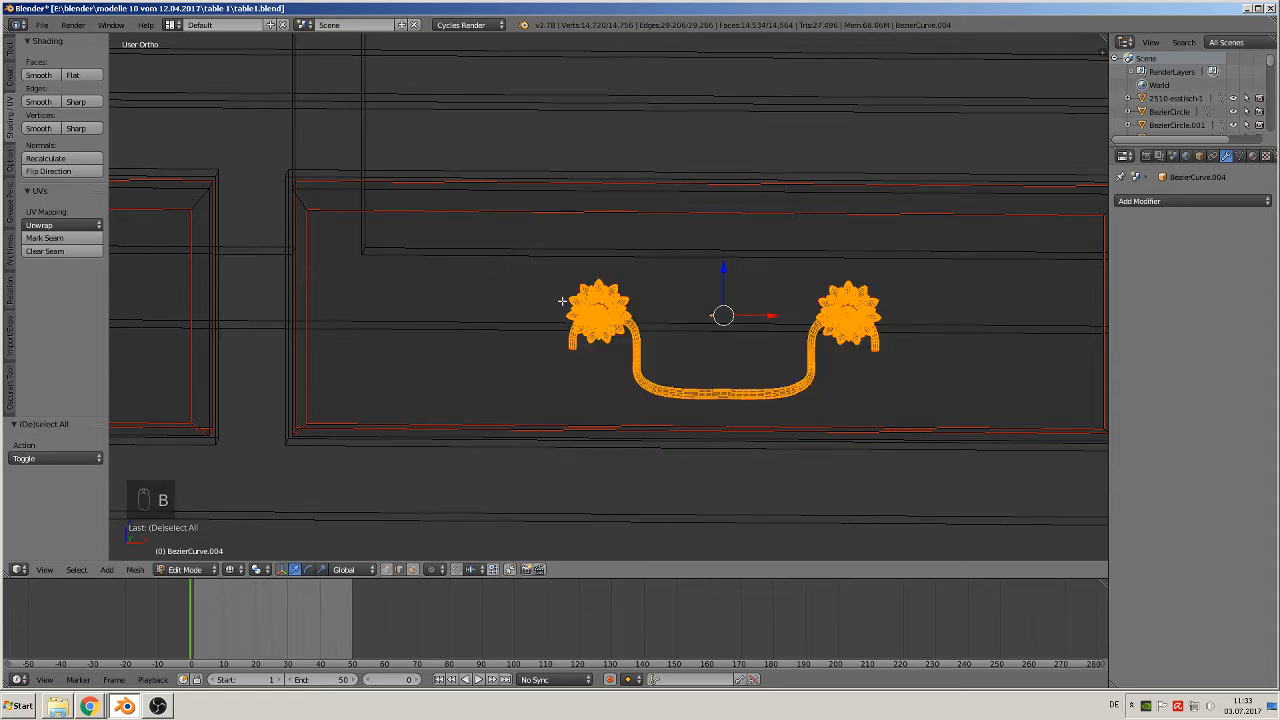
{"action": "scroll", "coordinate": [681, 352], "scroll_direction": "down", "scroll_amount": 6}
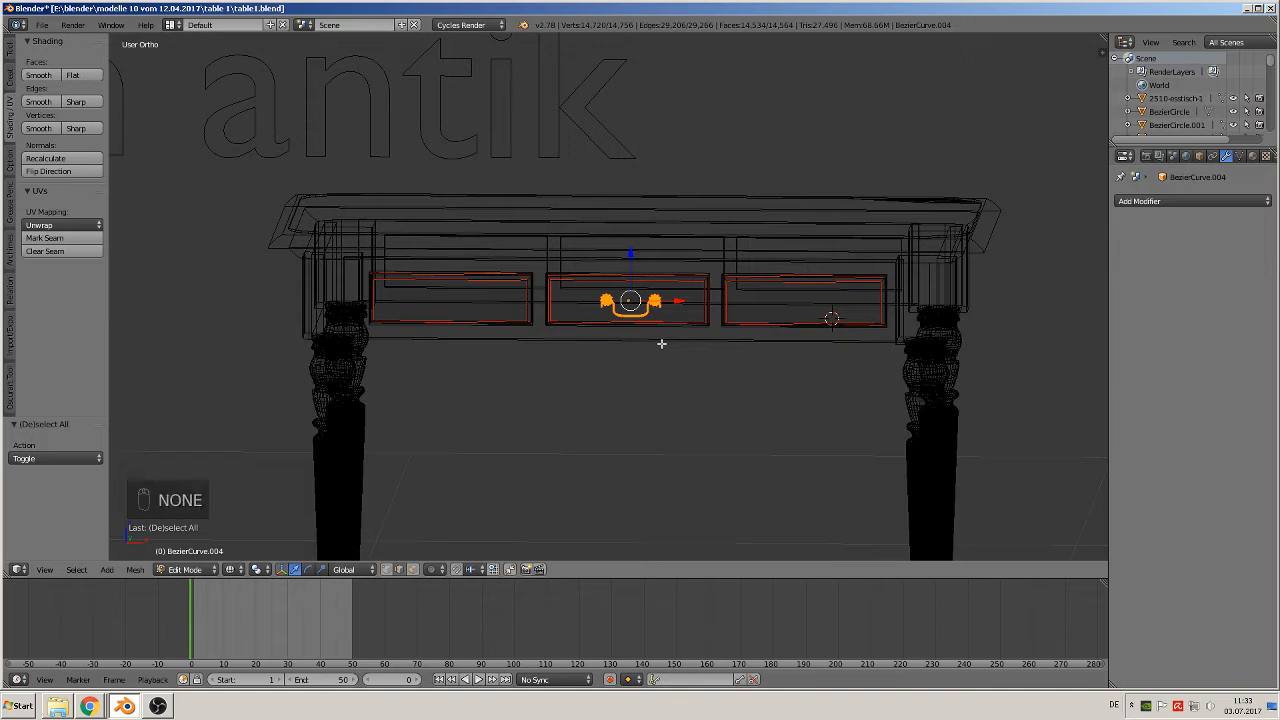
{"action": "key", "text": "shift+d"}
{"action": "key", "text": "x"}
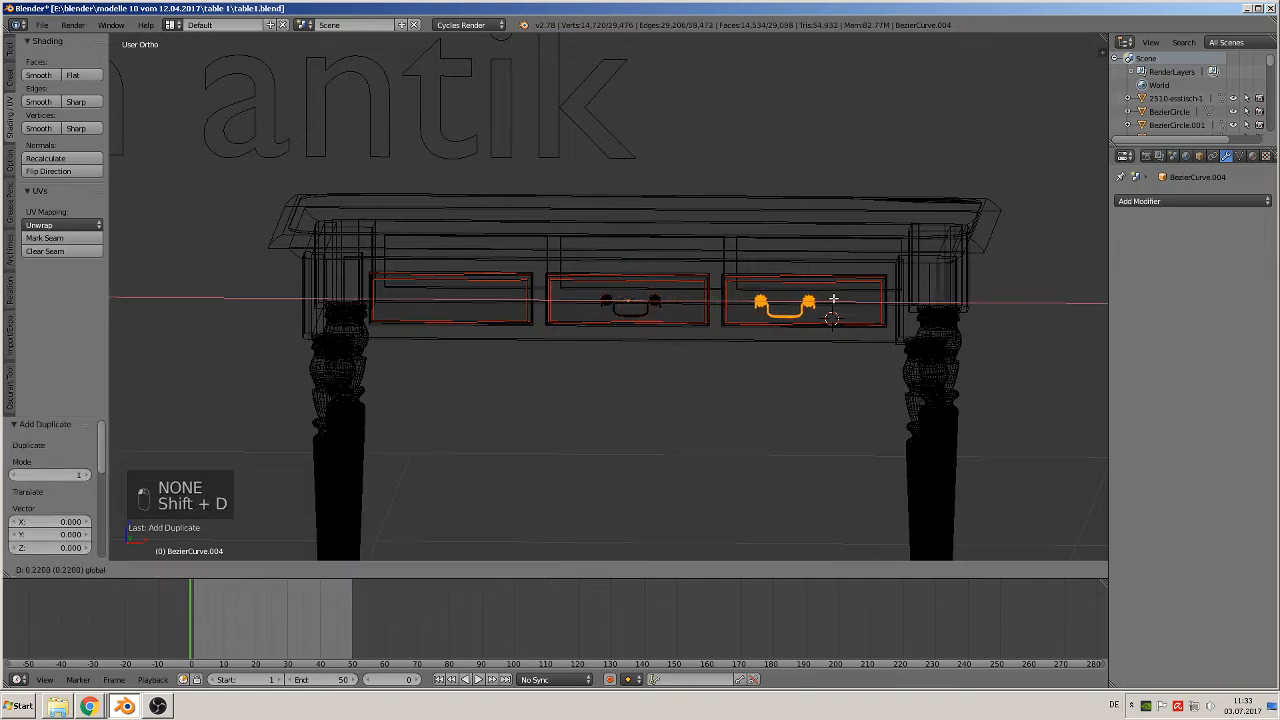
{"action": "left_click", "coordinate": [846, 302]}
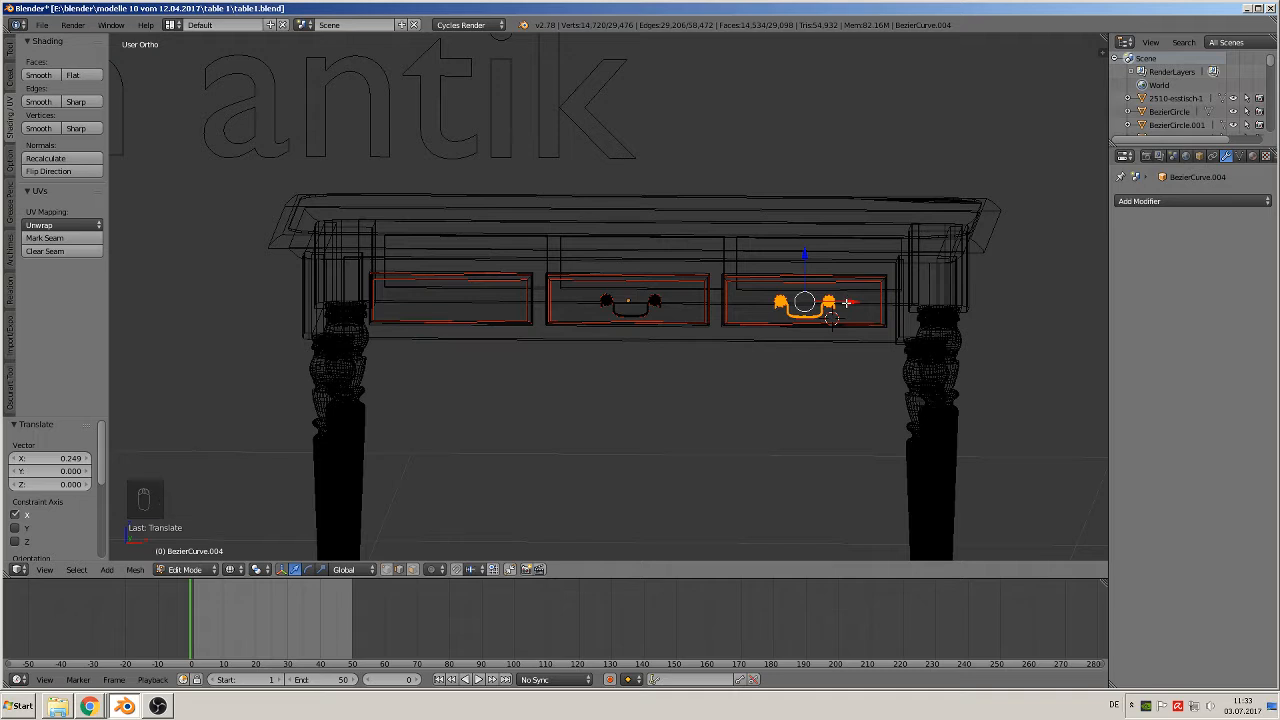
Duplicate the handle again about -0.504 along X onto the left drawer and deselect everything.
{"action": "key", "text": "shift+d"}
{"action": "key", "text": "x"}
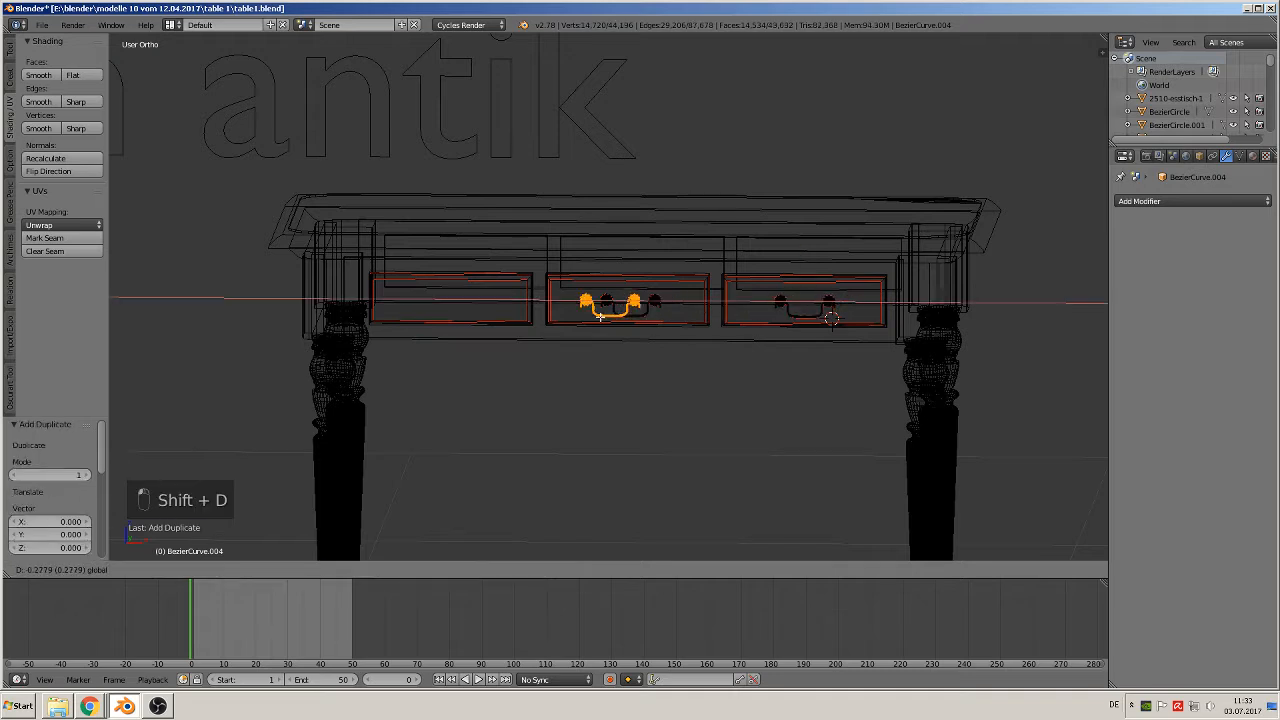
{"action": "left_click", "coordinate": [496, 307]}
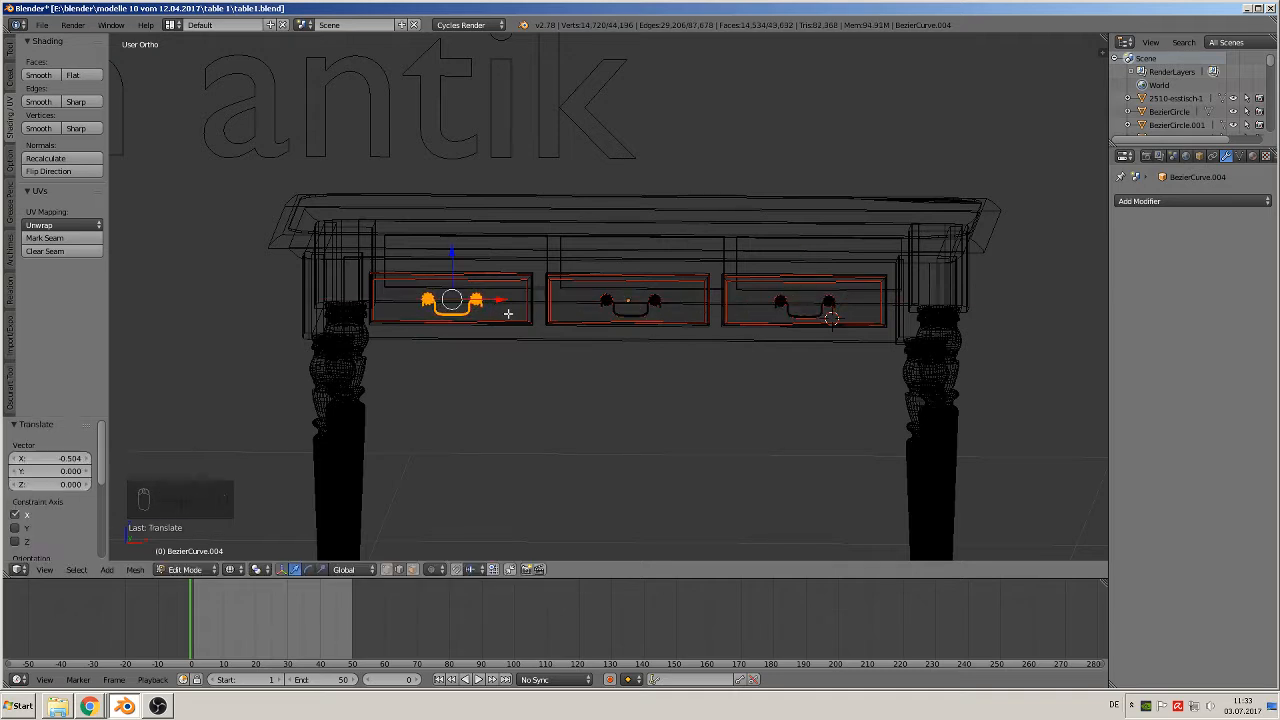
{"action": "key", "text": "Tab"}
{"action": "scroll", "coordinate": [564, 383], "scroll_direction": "up", "scroll_amount": 2}
{"action": "key", "text": "Tab"}
{"action": "scroll", "coordinate": [564, 385], "scroll_direction": "up", "scroll_amount": 6}
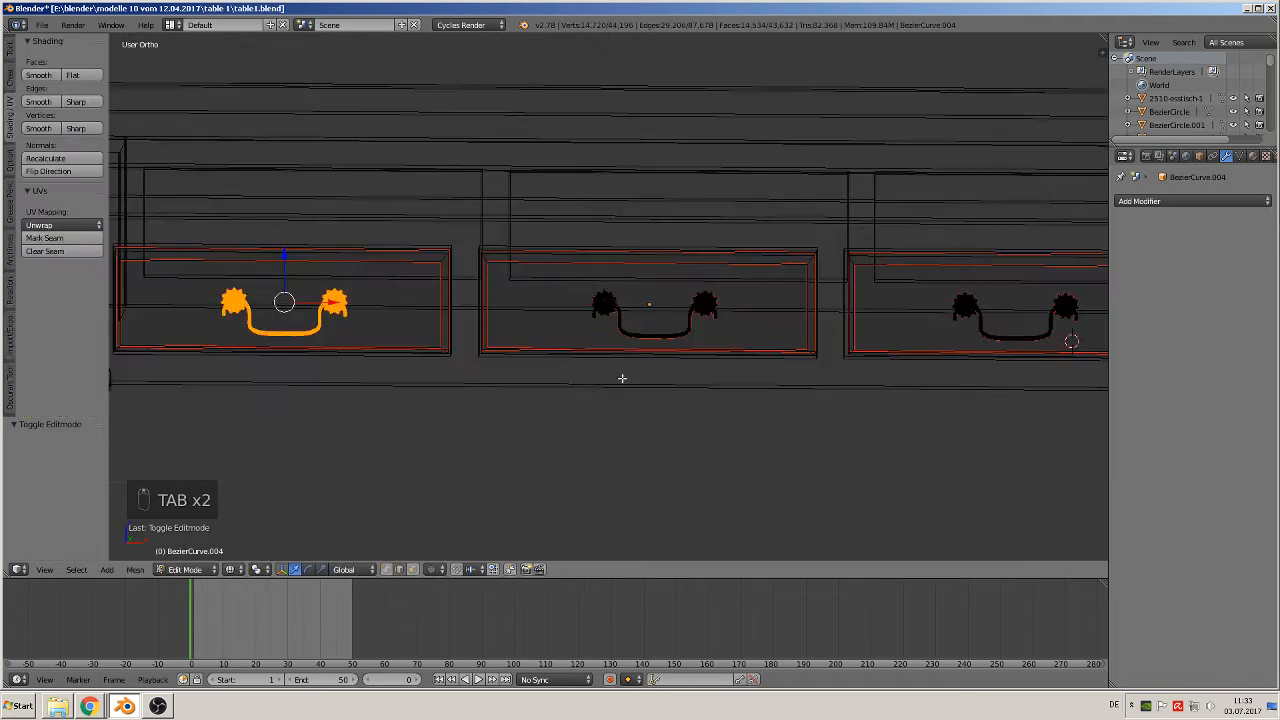
{"action": "key", "text": "a"}
{"action": "key", "text": "a"}
{"action": "key", "text": "a"}
{"action": "scroll", "coordinate": [603, 389], "scroll_direction": "down", "scroll_amount": 6}
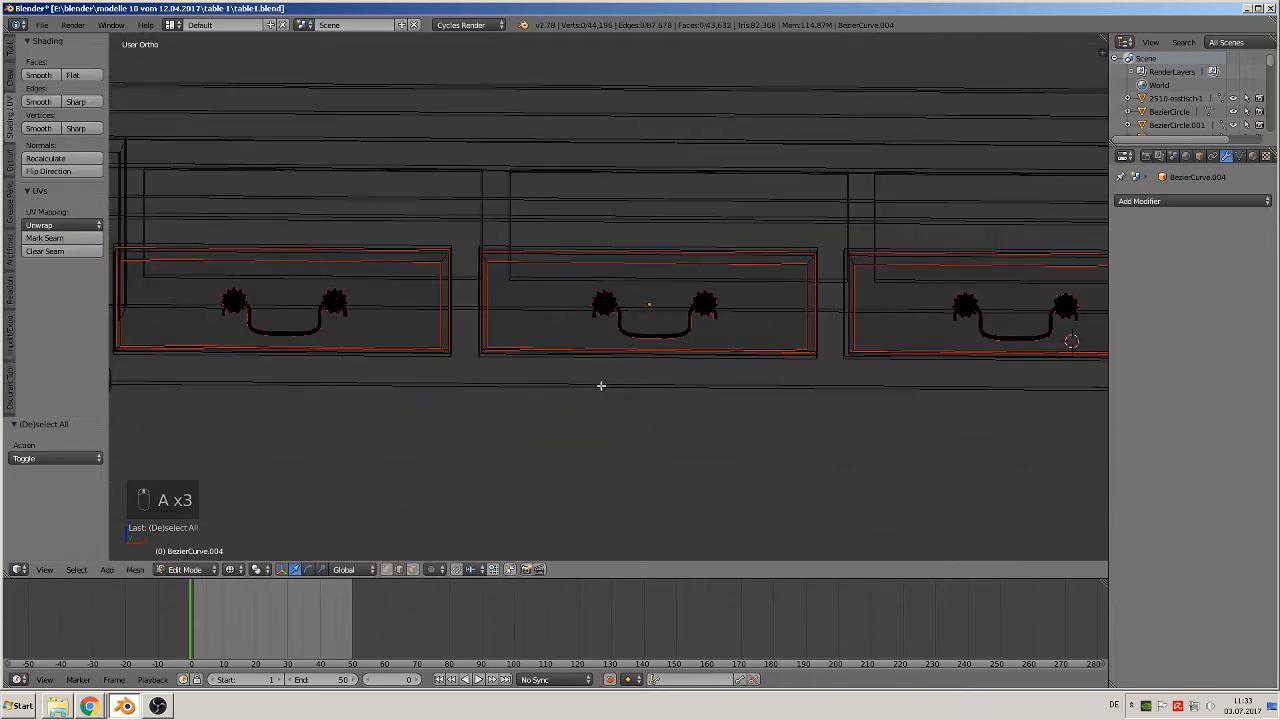
Return to Object Mode and switch the viewport shading to Material.
{"action": "key", "text": "Tab"}
{"action": "middle_click_drag", "start_coordinate": [580, 389], "coordinate": [680, 432]}
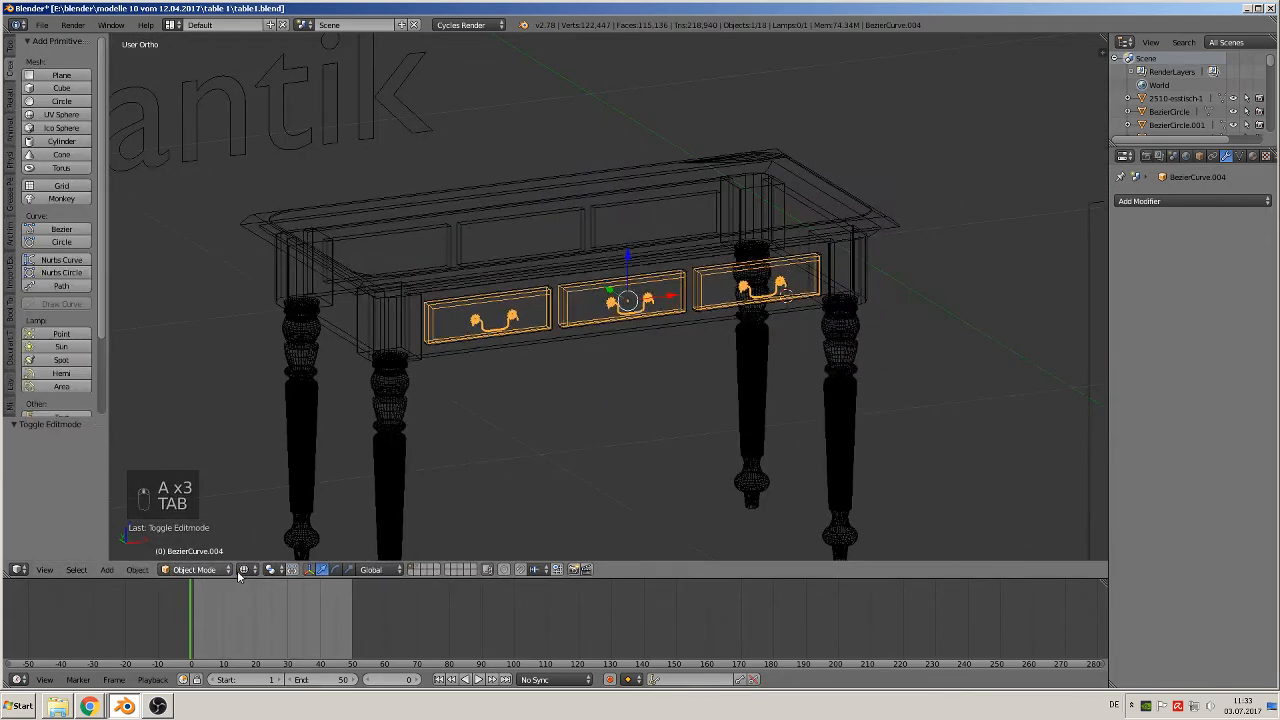
{"action": "left_click", "coordinate": [242, 569]}
{"action": "left_click", "coordinate": [268, 492]}
{"action": "scroll", "coordinate": [564, 416], "scroll_direction": "down", "scroll_amount": 2}
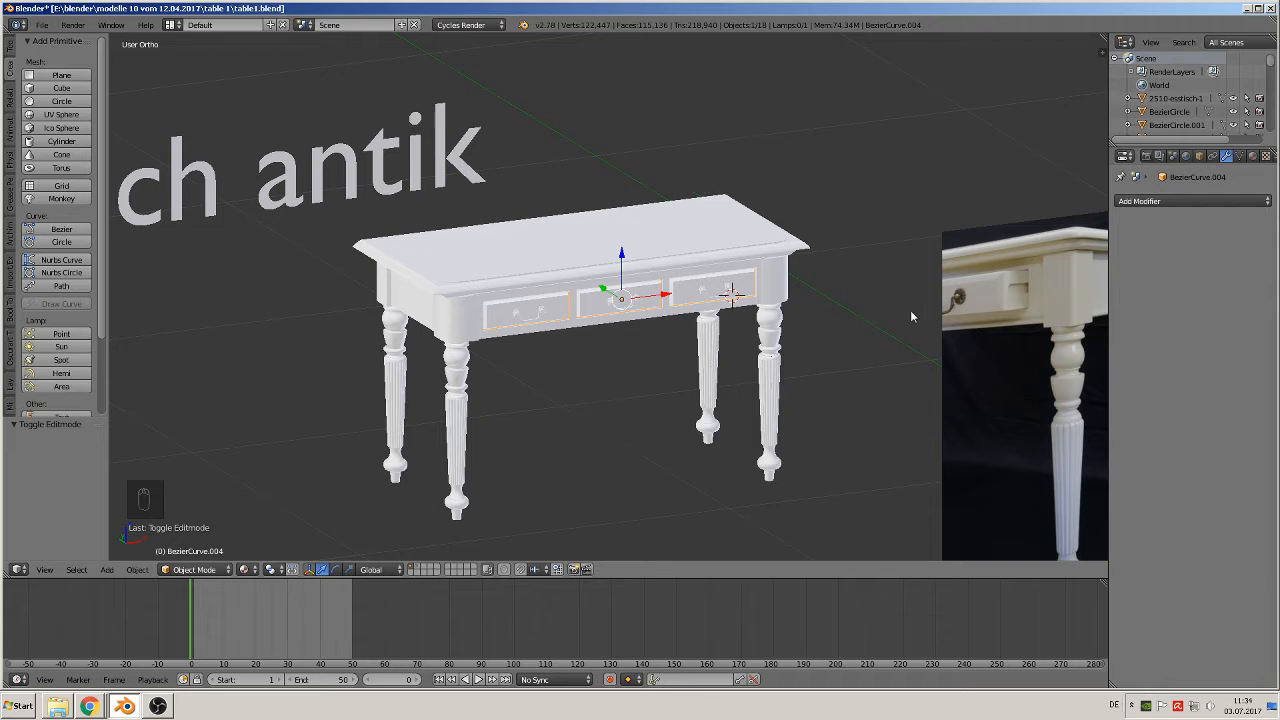
Select the spare drawer fronts and the two loose handle curves near the reference images, and move them to layer 2.
{"action": "scroll", "coordinate": [1035, 319], "scroll_direction": "down", "scroll_amount": 4}
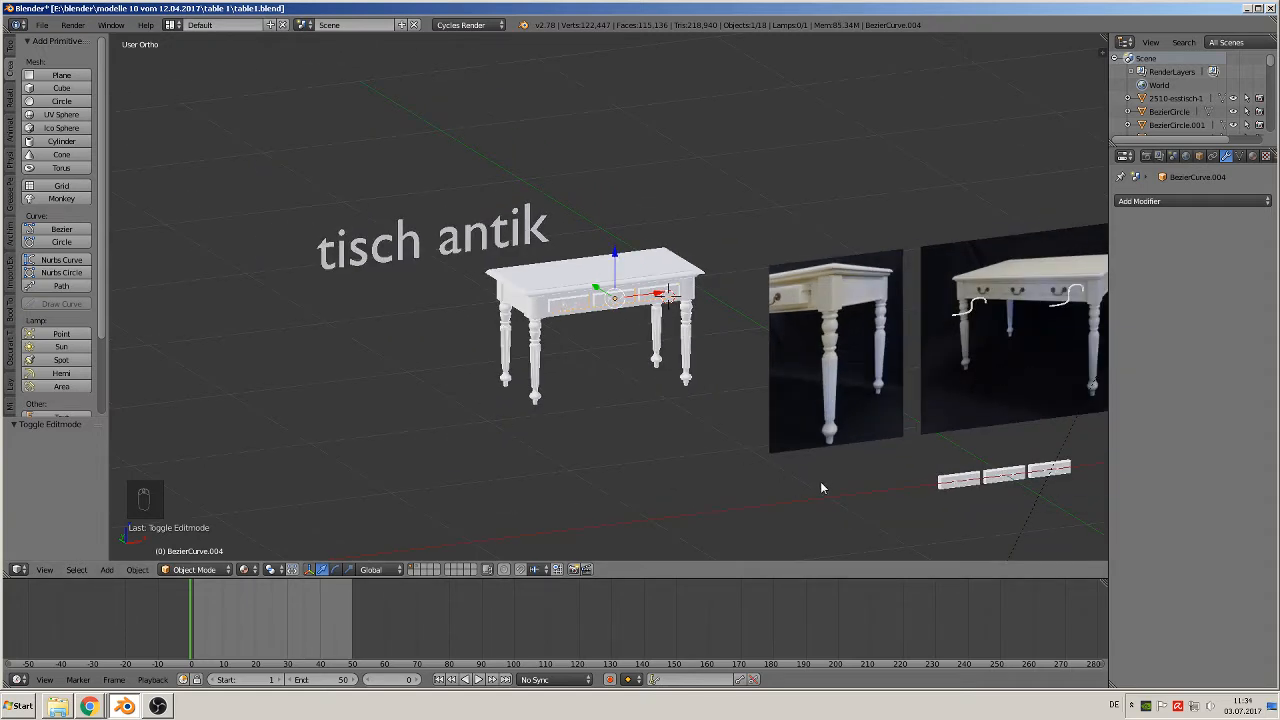
{"action": "middle_click_drag", "start_coordinate": [873, 356], "coordinate": [491, 314], "text": "shift"}
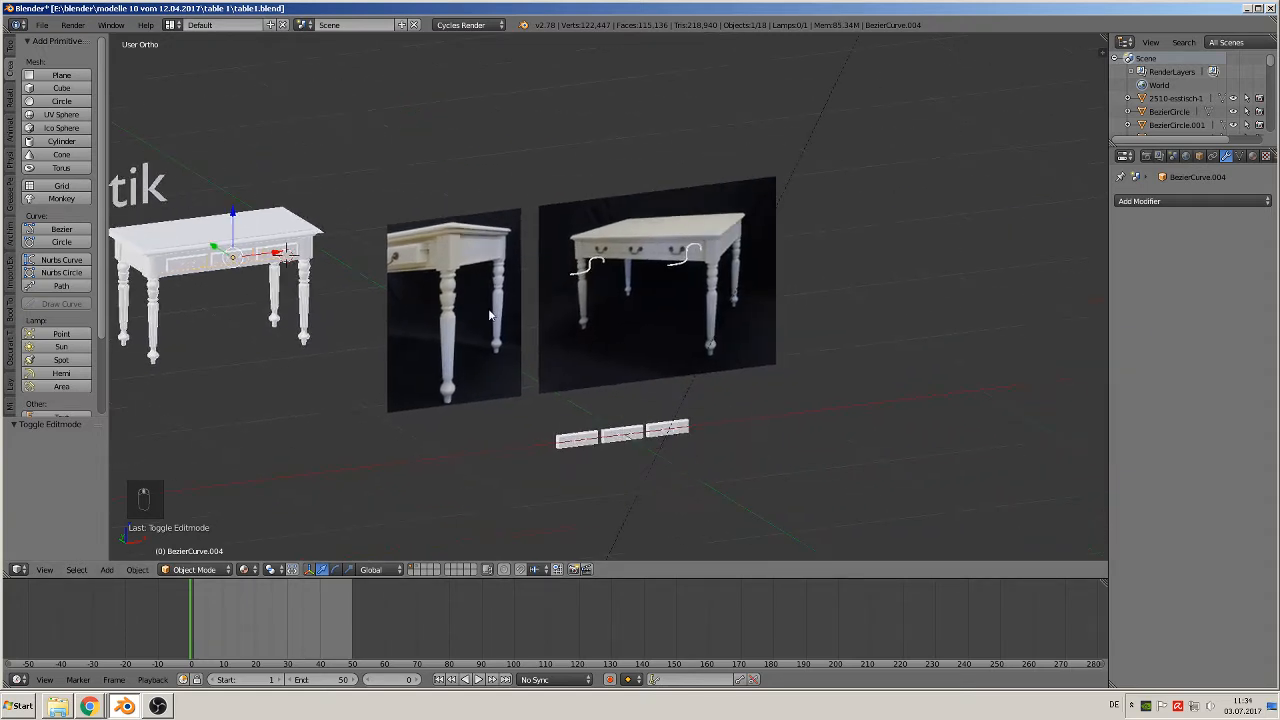
{"action": "scroll", "coordinate": [512, 314], "scroll_direction": "up", "scroll_amount": 3}
{"action": "right_click", "coordinate": [622, 528]}
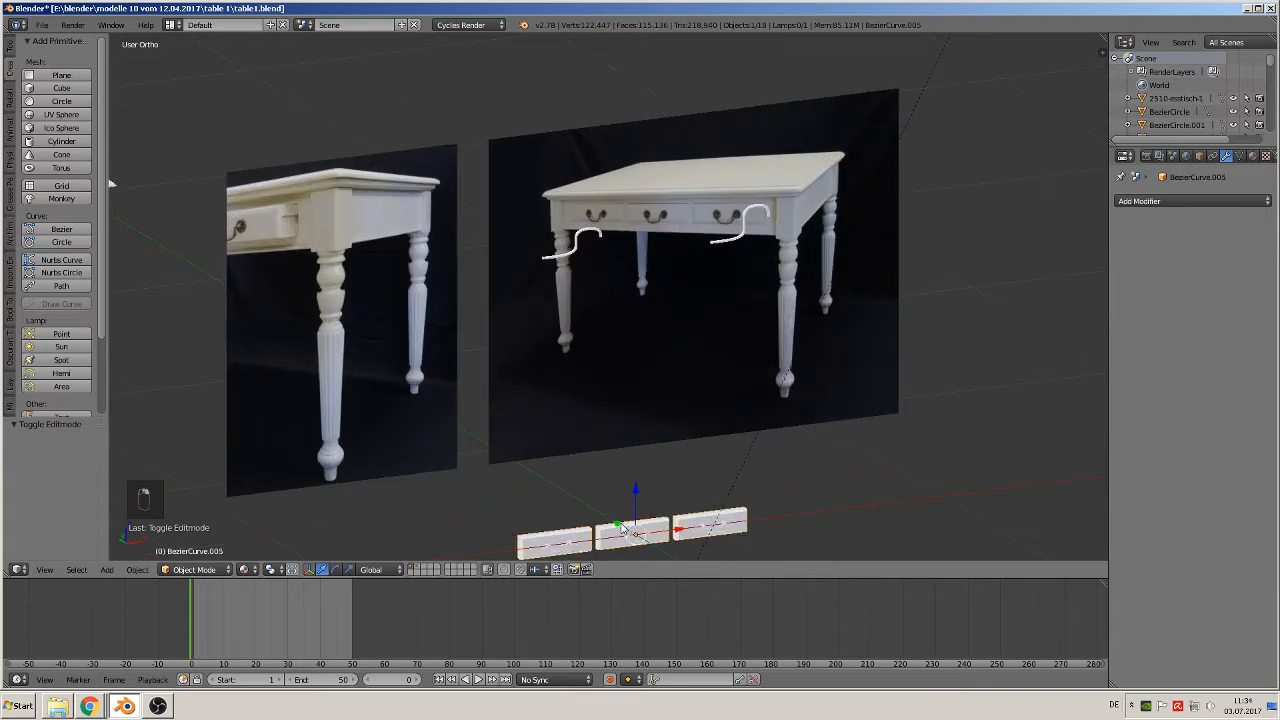
{"action": "right_click", "coordinate": [592, 237]}
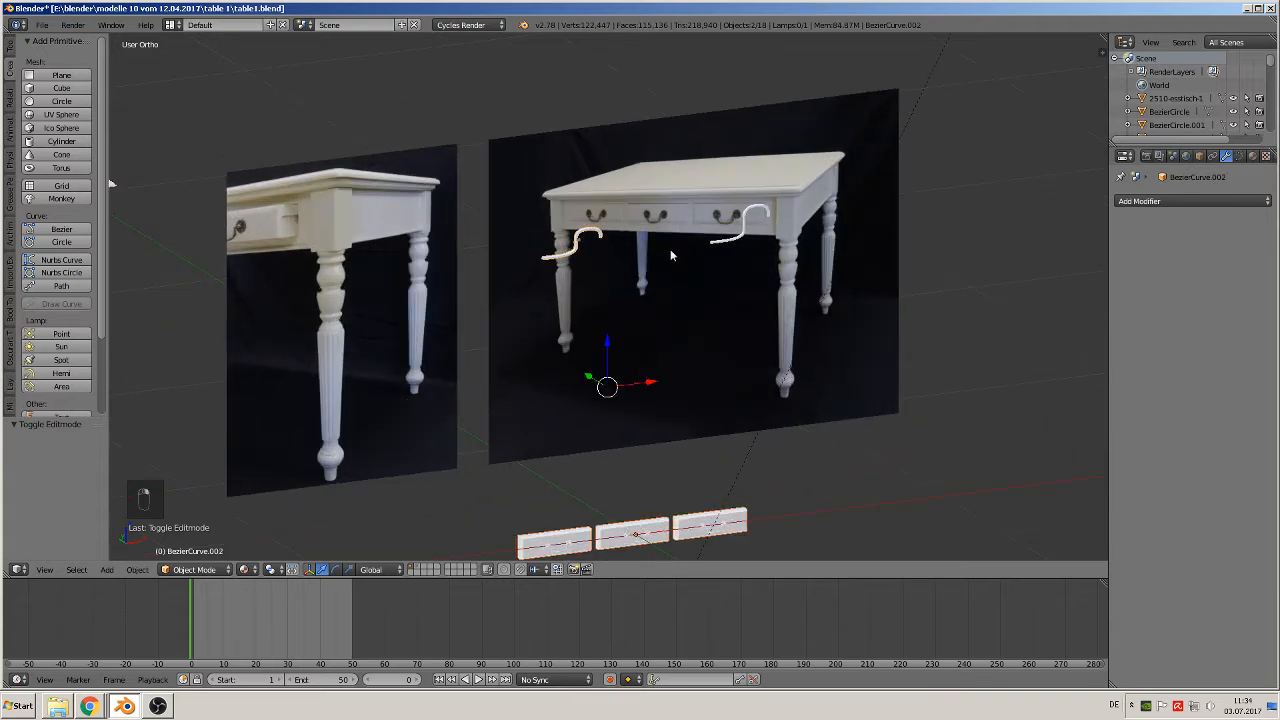
{"action": "right_click", "coordinate": [738, 244], "text": "shift"}
{"action": "key", "text": "m"}
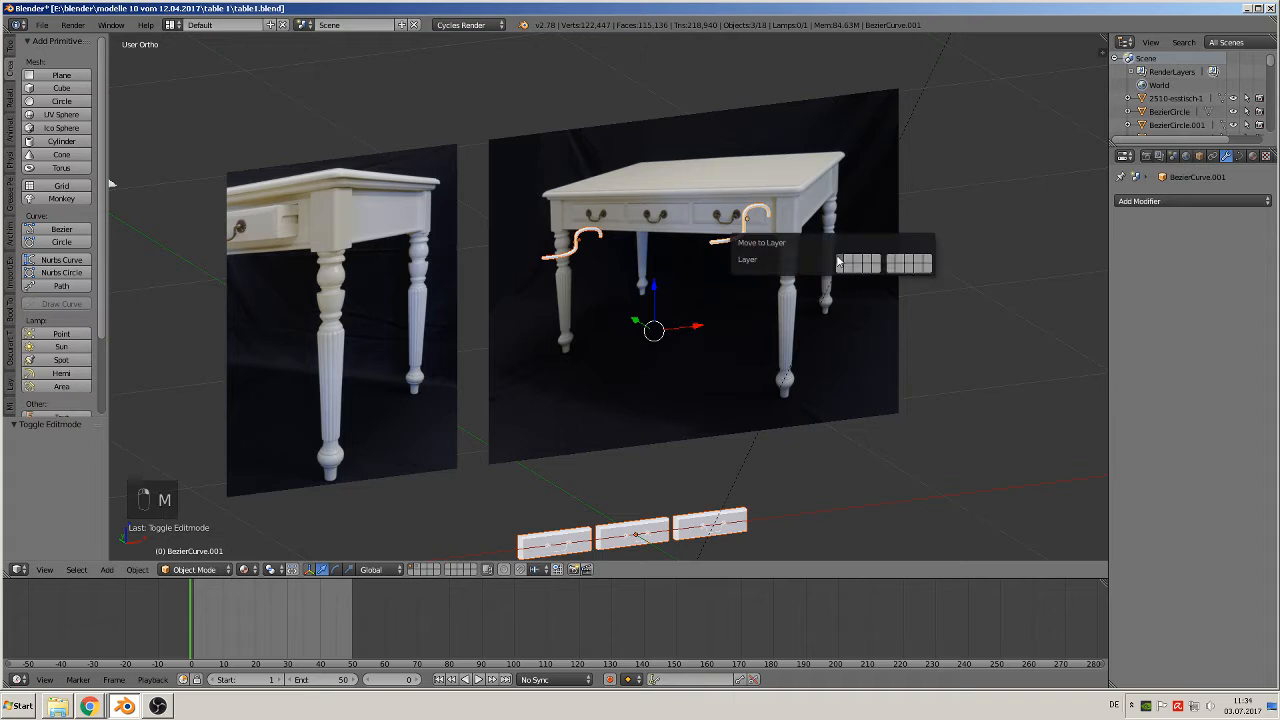
{"action": "left_click", "coordinate": [849, 257]}
In front view, move the "tisch antik" text away from the table, about -1.133 along X and 0.986 along Z.
{"action": "scroll", "coordinate": [663, 479], "scroll_direction": "down", "scroll_amount": 1}
{"action": "middle_click_drag", "start_coordinate": [663, 479], "coordinate": [829, 341], "text": "shift"}
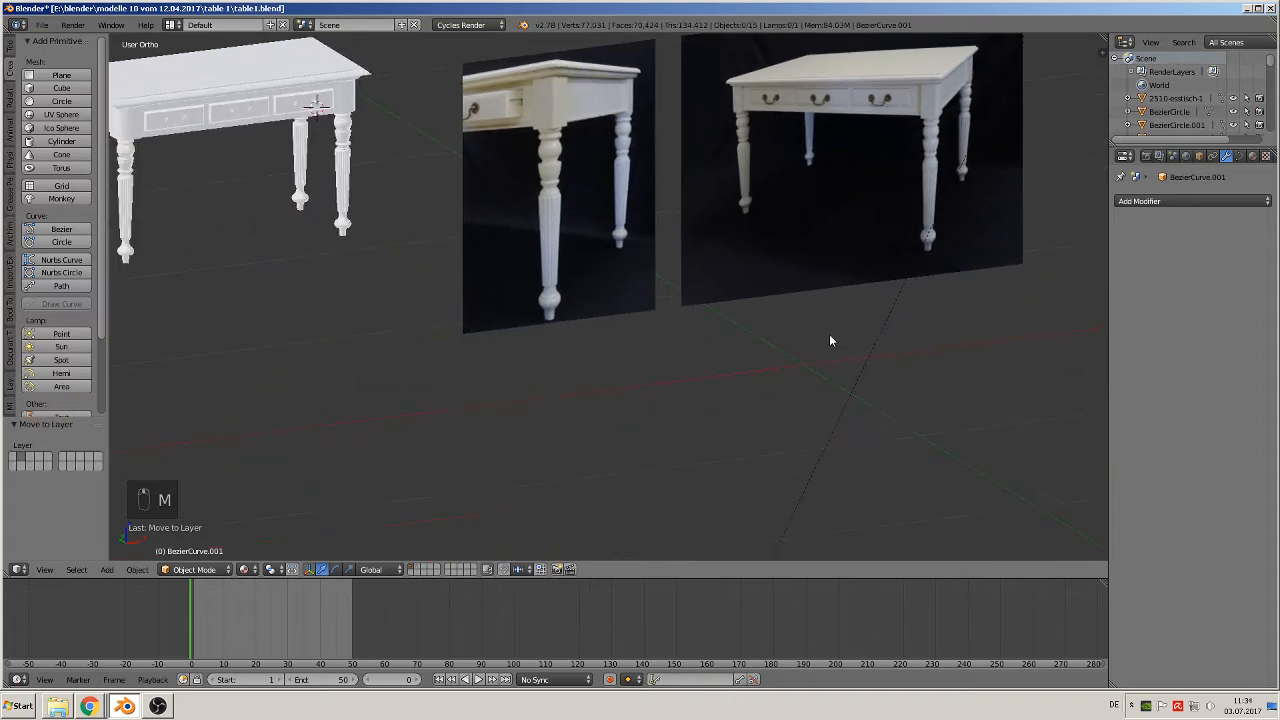
{"action": "scroll", "coordinate": [767, 393], "scroll_direction": "up", "scroll_amount": 1}
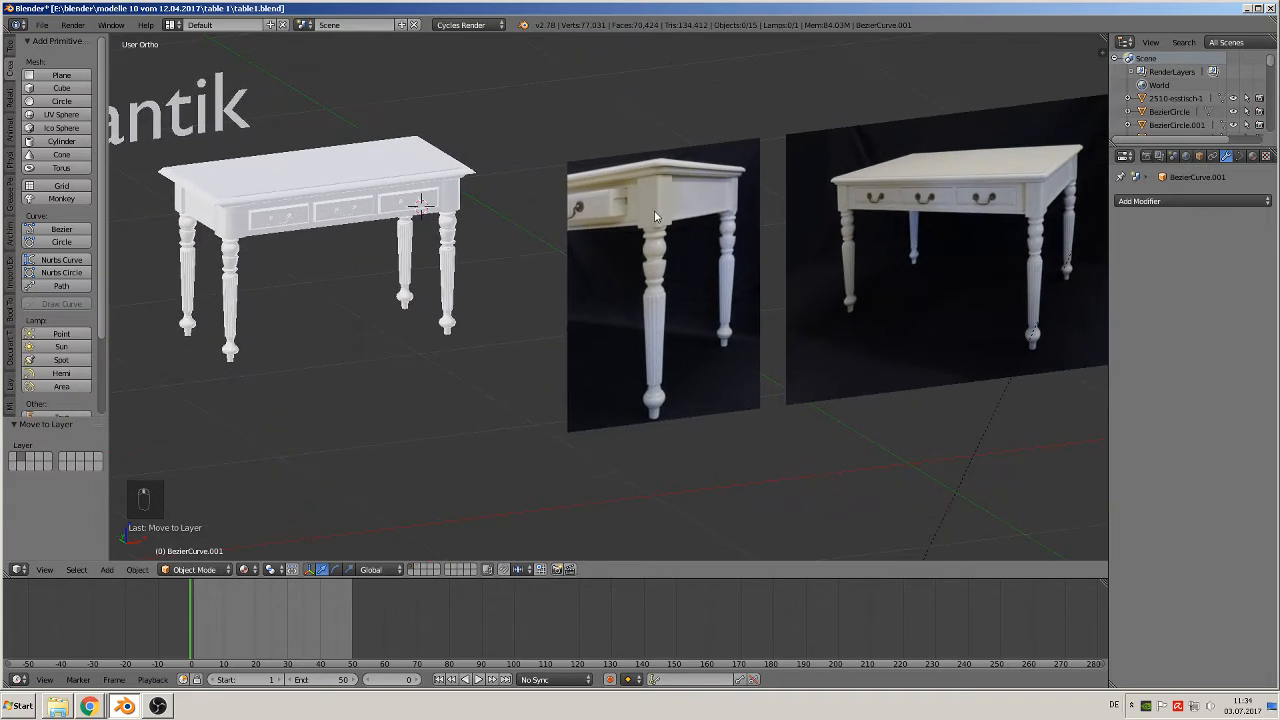
{"action": "key", "text": "KP_1"}
{"action": "scroll", "coordinate": [638, 205], "scroll_direction": "down", "scroll_amount": 2}
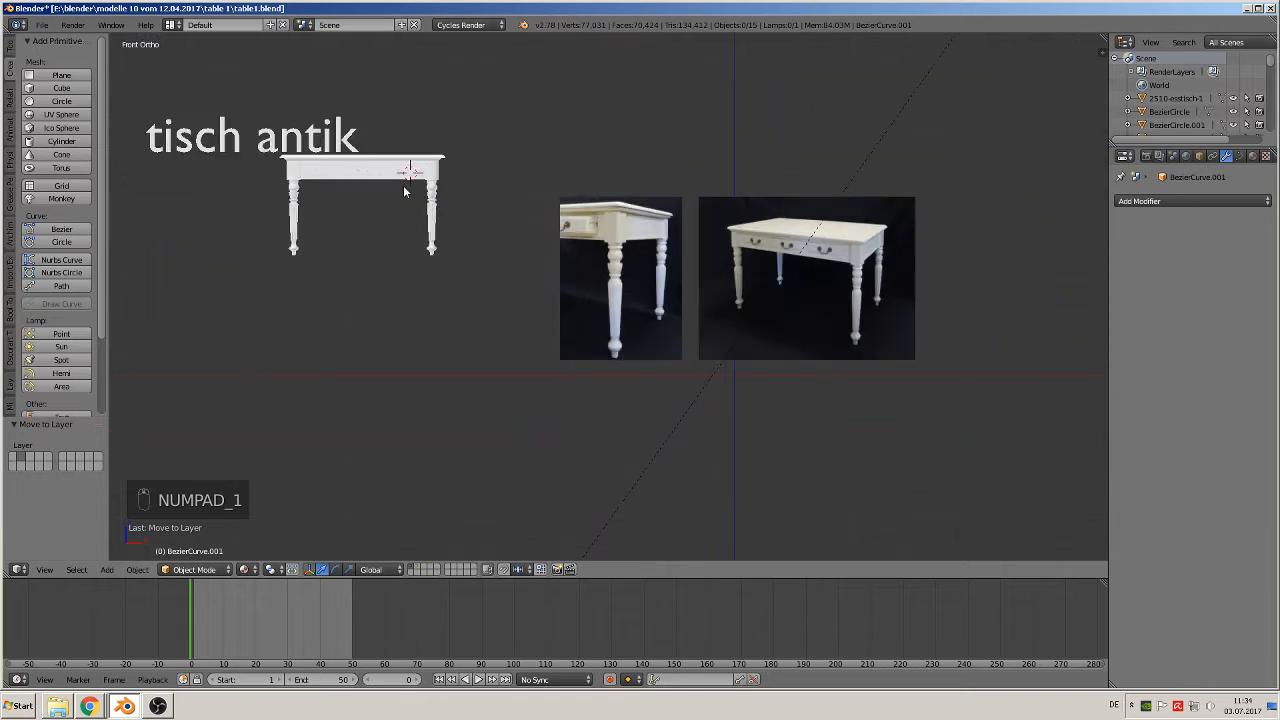
{"action": "middle_click_drag", "start_coordinate": [437, 213], "coordinate": [725, 377], "text": "shift"}
{"action": "right_click", "coordinate": [590, 293]}
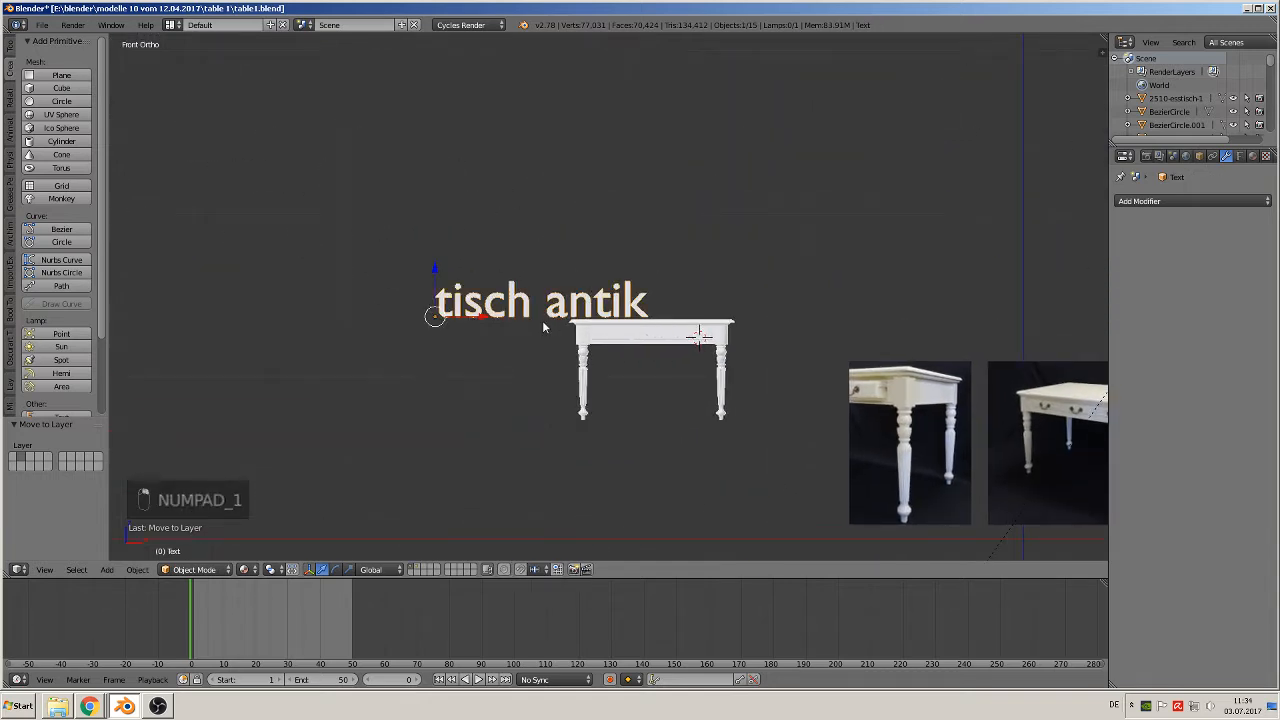
{"action": "key", "text": "g"}
{"action": "left_click", "coordinate": [356, 151]}
{"action": "scroll", "coordinate": [782, 406], "scroll_direction": "up", "scroll_amount": 2}
{"action": "middle_click_drag", "start_coordinate": [782, 406], "coordinate": [829, 442]}
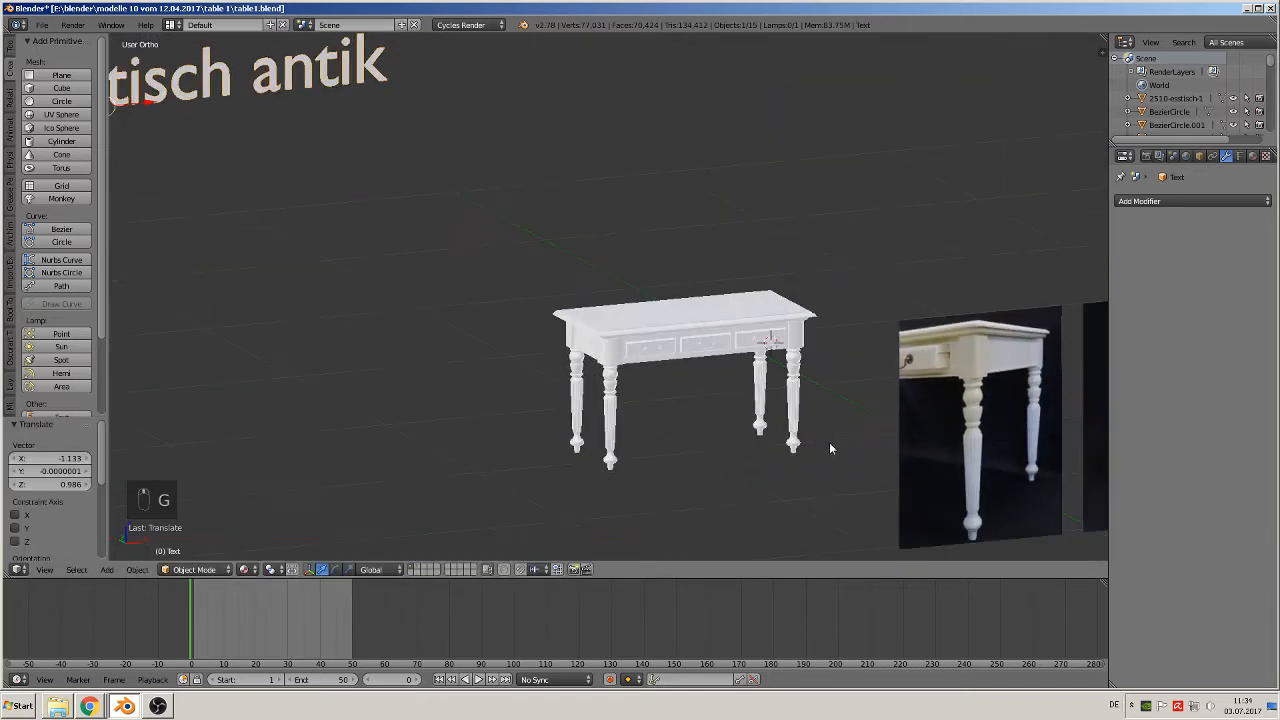
{"action": "scroll", "coordinate": [829, 442], "scroll_direction": "up", "scroll_amount": 3}
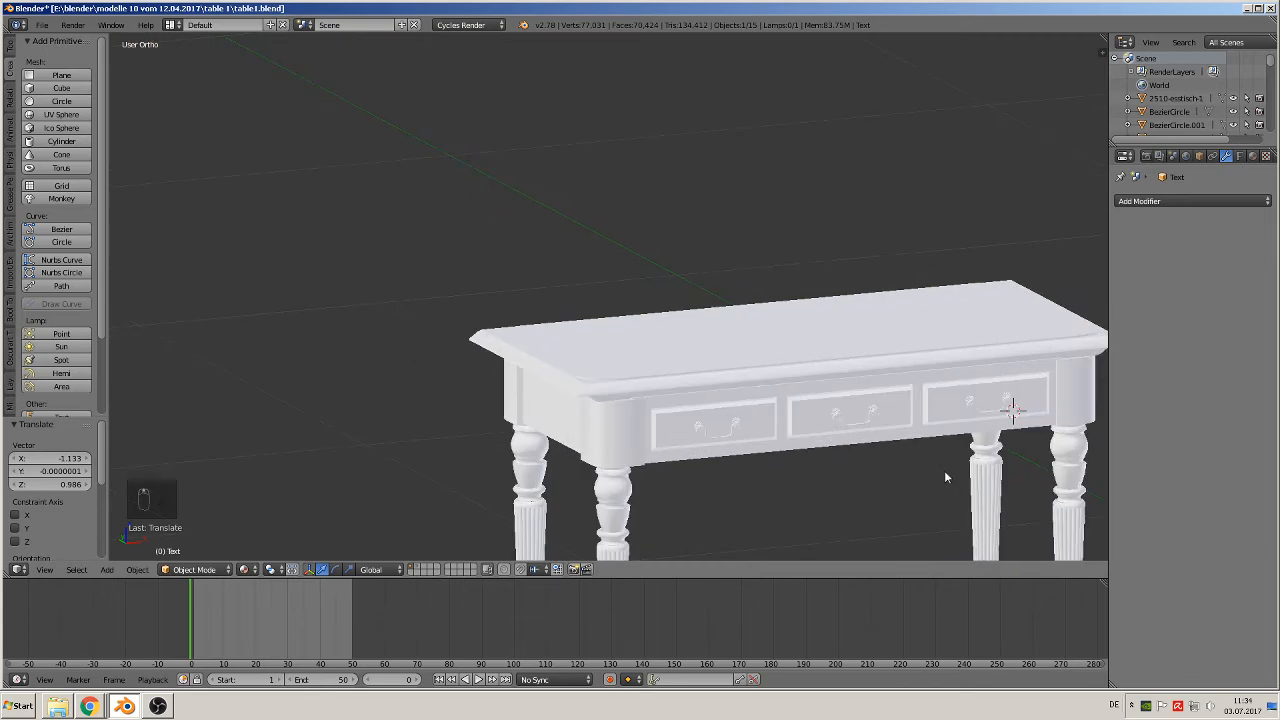
Create a new material on the selected text object and name it "wood".
{"action": "left_click", "coordinate": [1253, 156]}
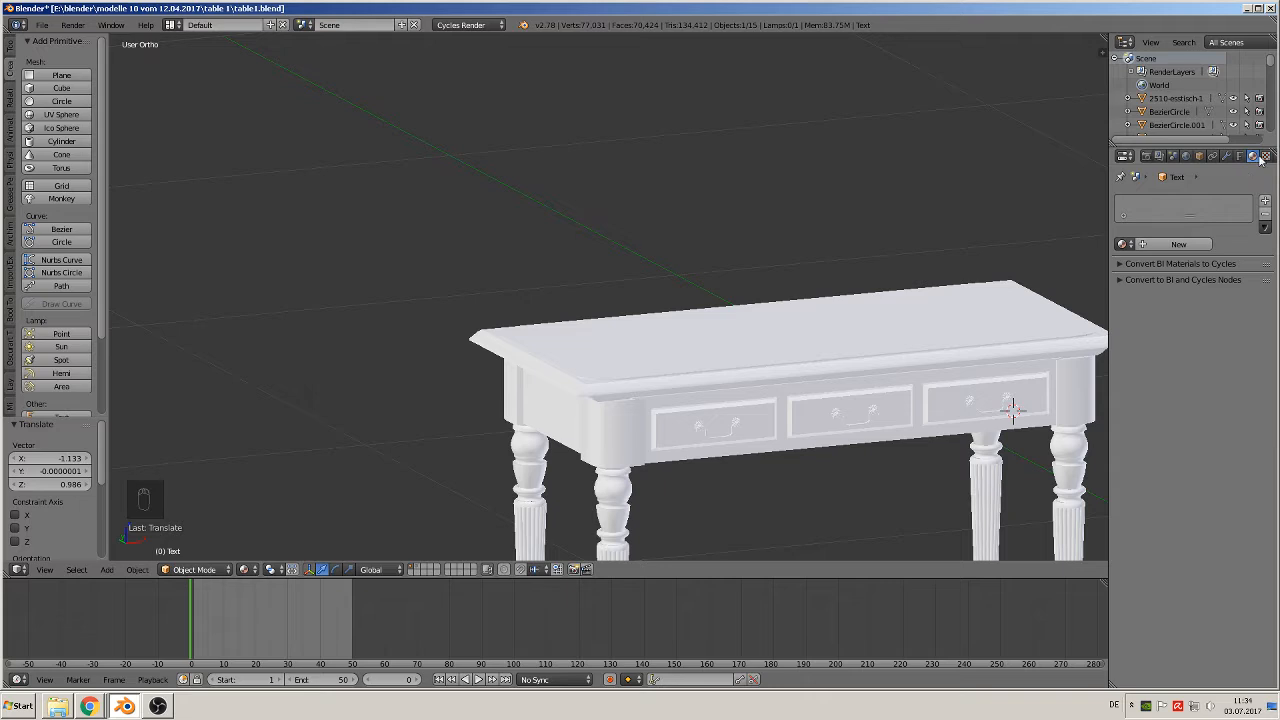
{"action": "left_click", "coordinate": [1160, 245]}
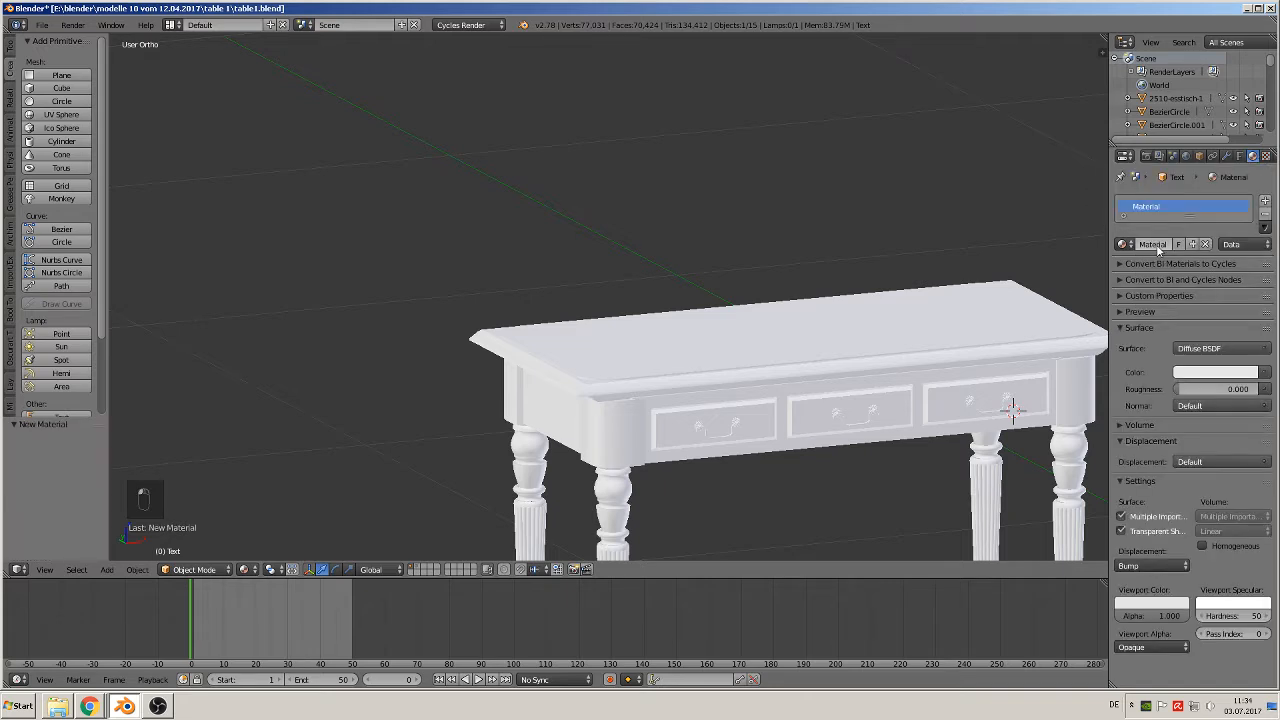
{"action": "left_click", "coordinate": [1156, 246]}
{"action": "type", "text": "wood"}
{"action": "key", "text": "Return"}
Enlarge the timeline area upwards and switch it to the Node Editor to show the wood material's nodes.
{"action": "left_click_drag", "start_coordinate": [693, 574], "coordinate": [683, 355]}
{"action": "left_click", "coordinate": [19, 679]}
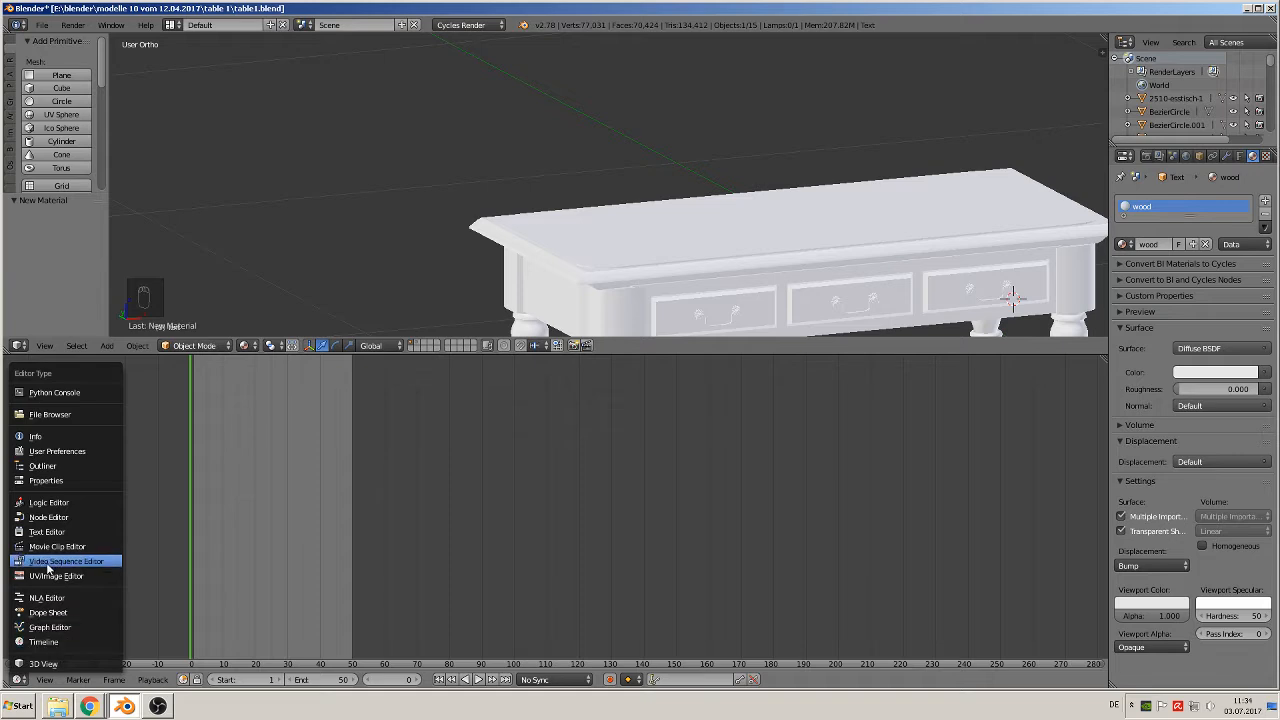
{"action": "left_click", "coordinate": [45, 517]}
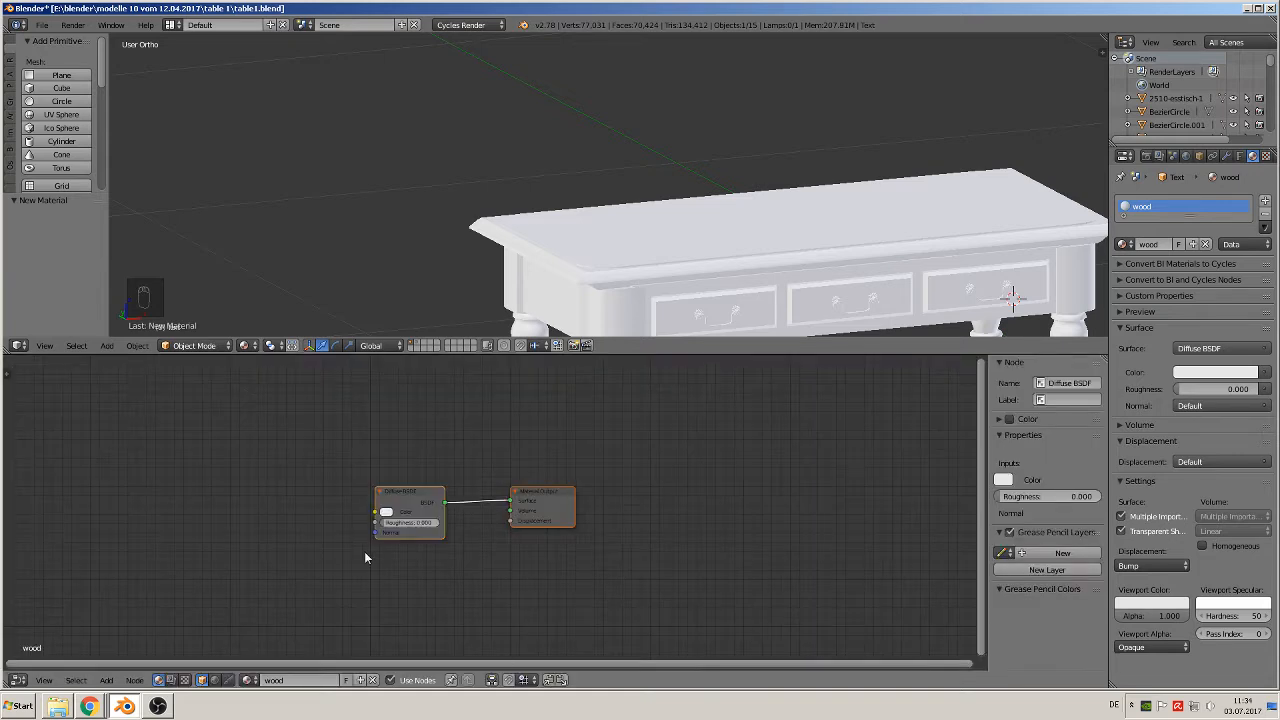
{"action": "left_click", "coordinate": [106, 680]}
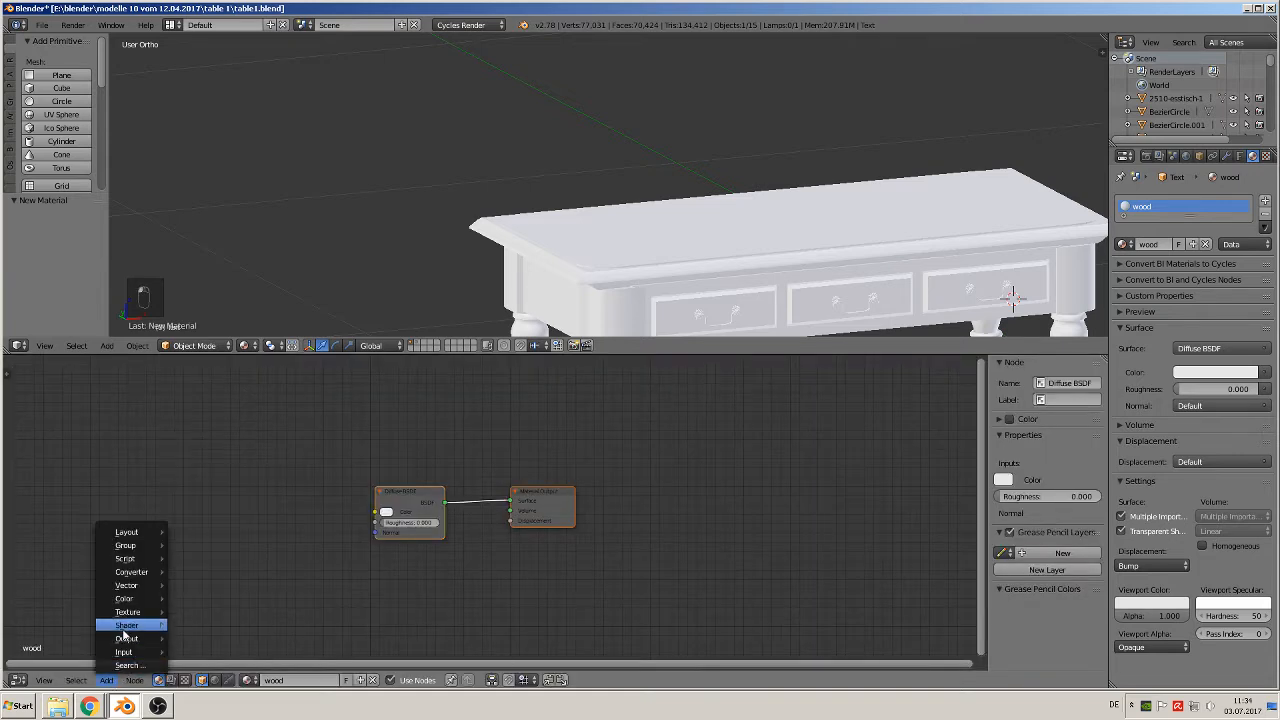
{"action": "mouse_move", "coordinate": [123, 626]}
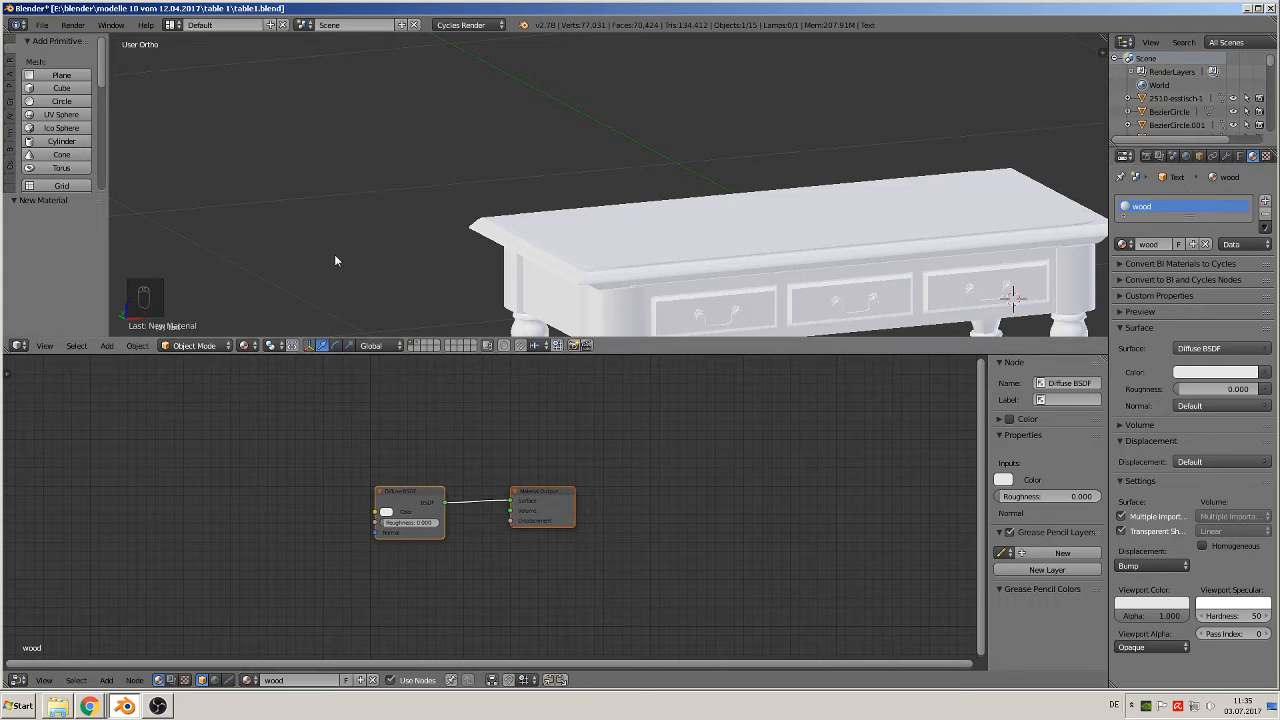
Add a new text object in the empty space beside the table and rotate it 90° about the X axis.
{"action": "scroll", "coordinate": [360, 200], "scroll_direction": "down", "scroll_amount": 4}
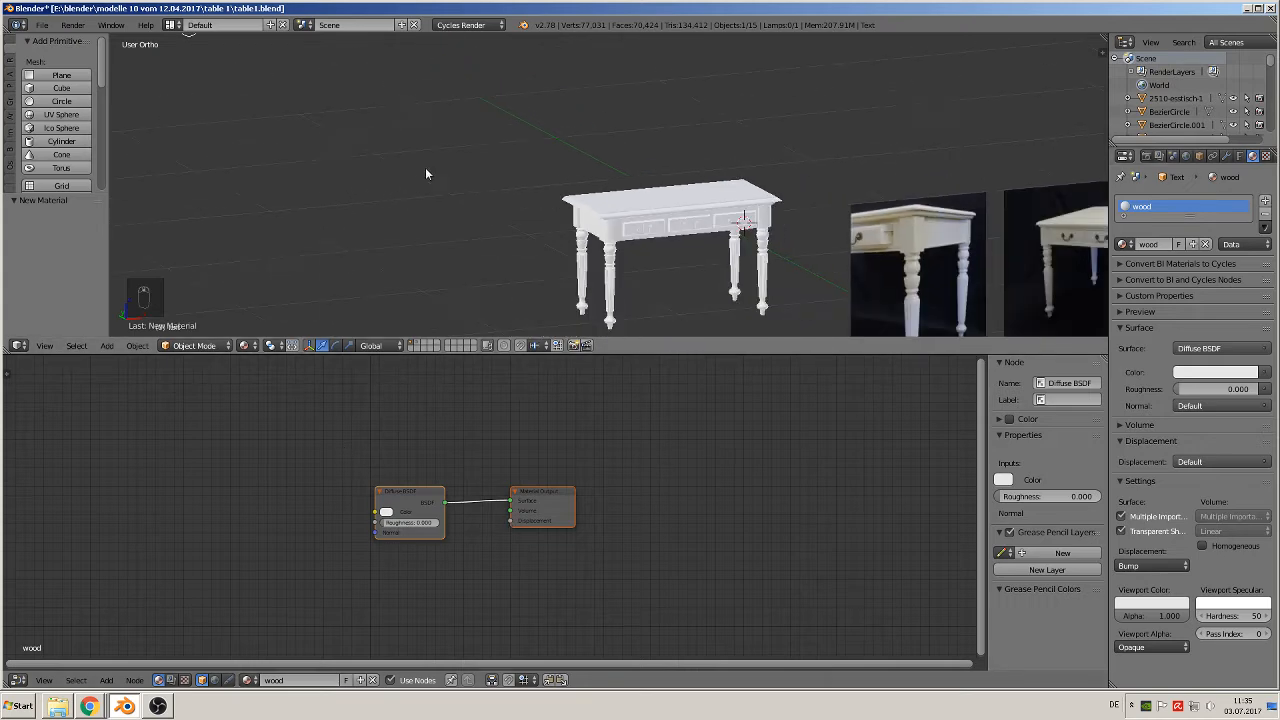
{"action": "left_click", "coordinate": [105, 346]}
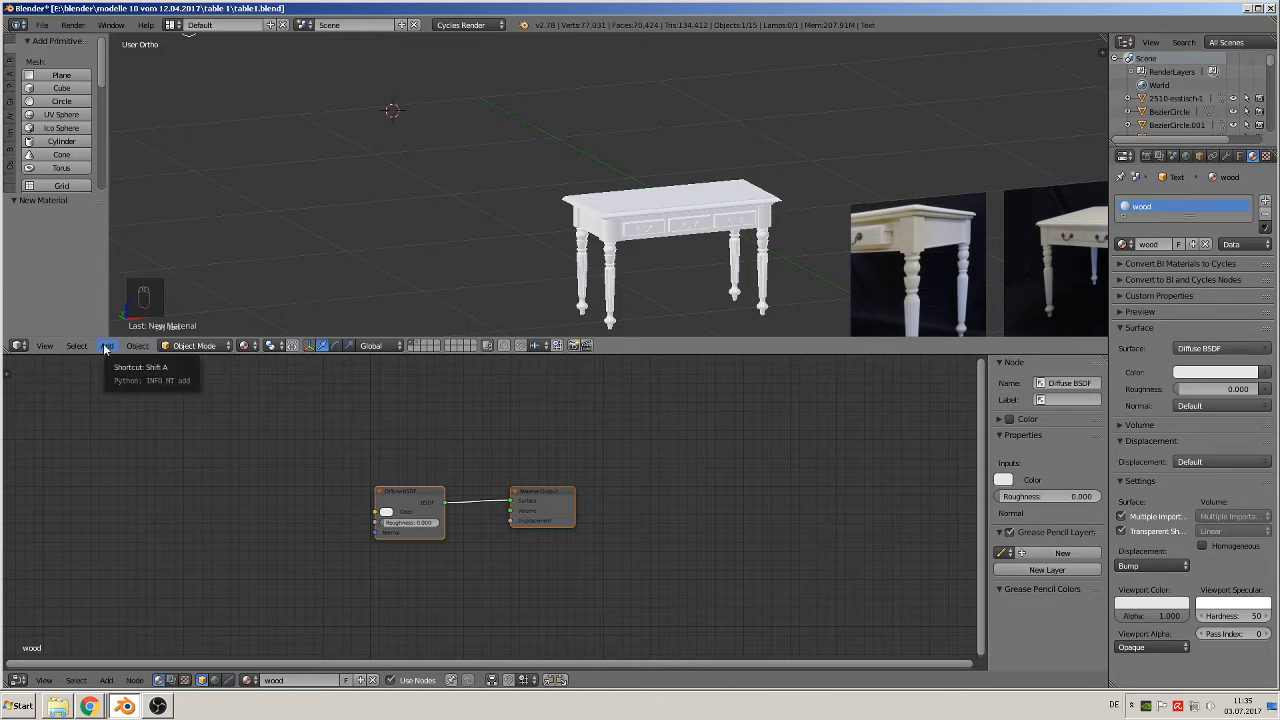
{"action": "left_click", "coordinate": [105, 346]}
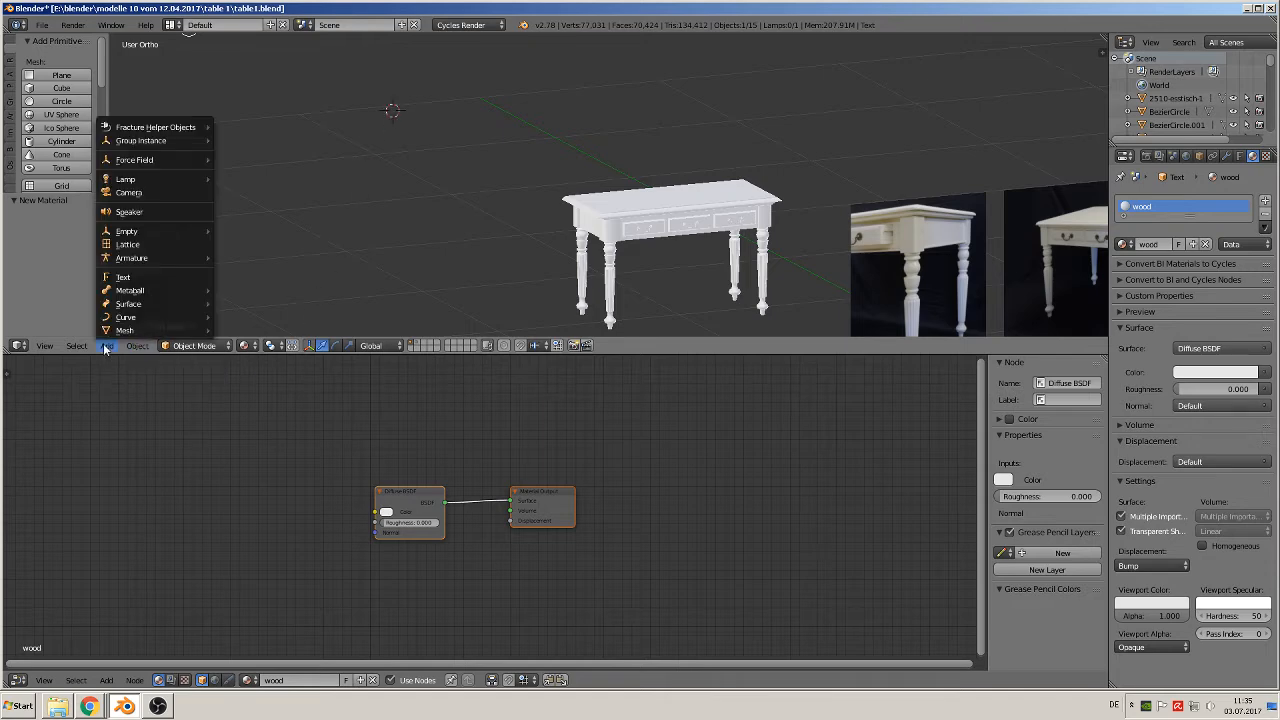
{"action": "left_click", "coordinate": [150, 282]}
{"action": "type", "text": "r"}
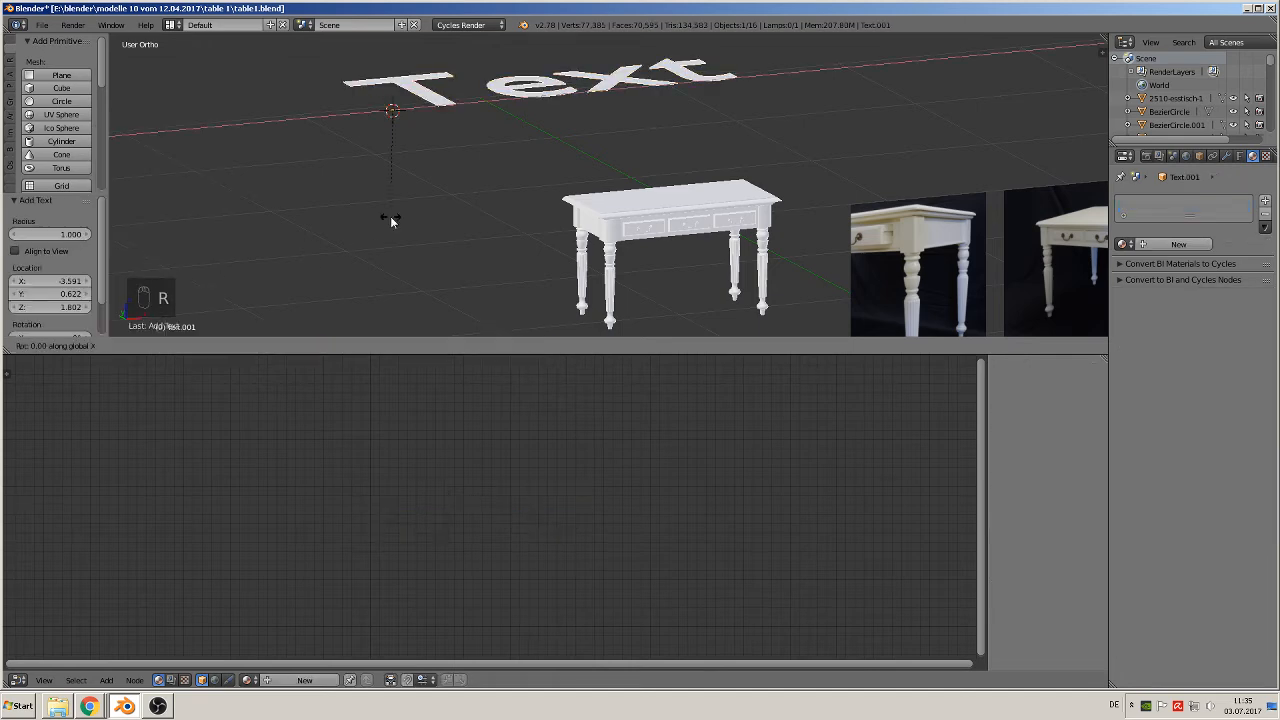
{"action": "type", "text": "x90"}
{"action": "key", "text": "Return"}
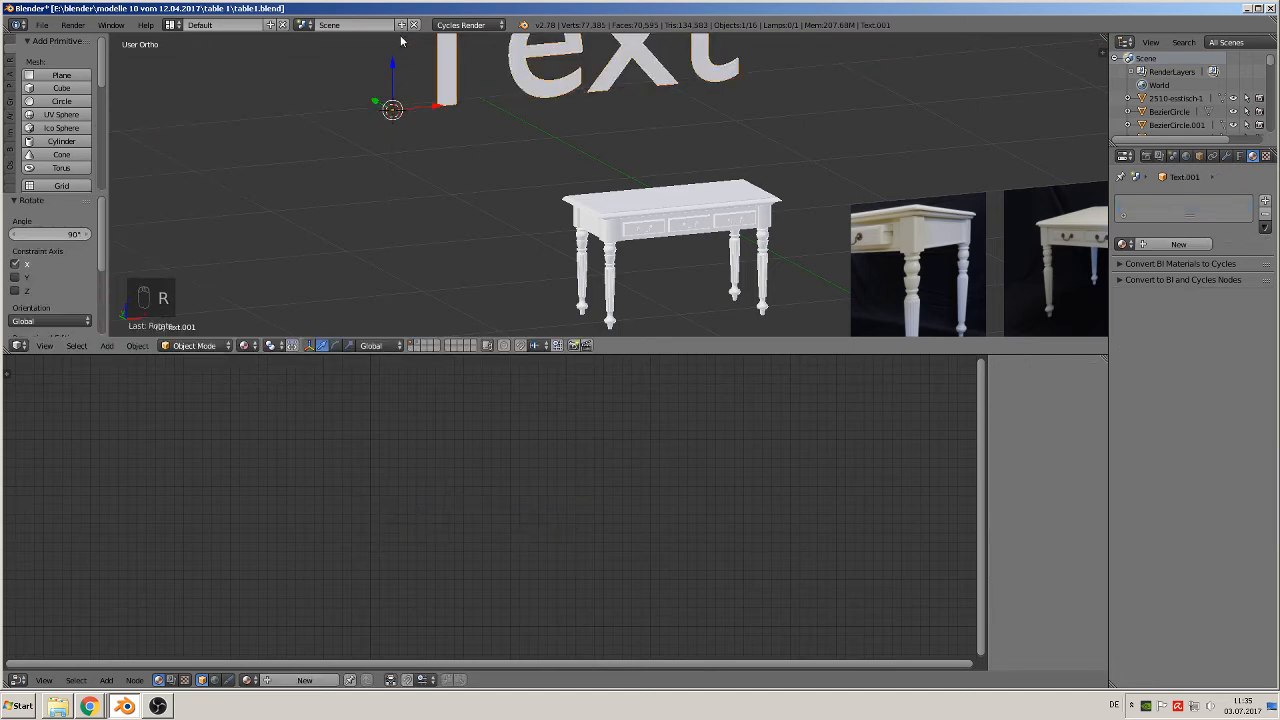
Replace the new text object's wording with "textures.com" and scale it down to about 0.17.
{"action": "key", "text": "KP_Decimal"}
{"action": "key", "text": "Tab"}
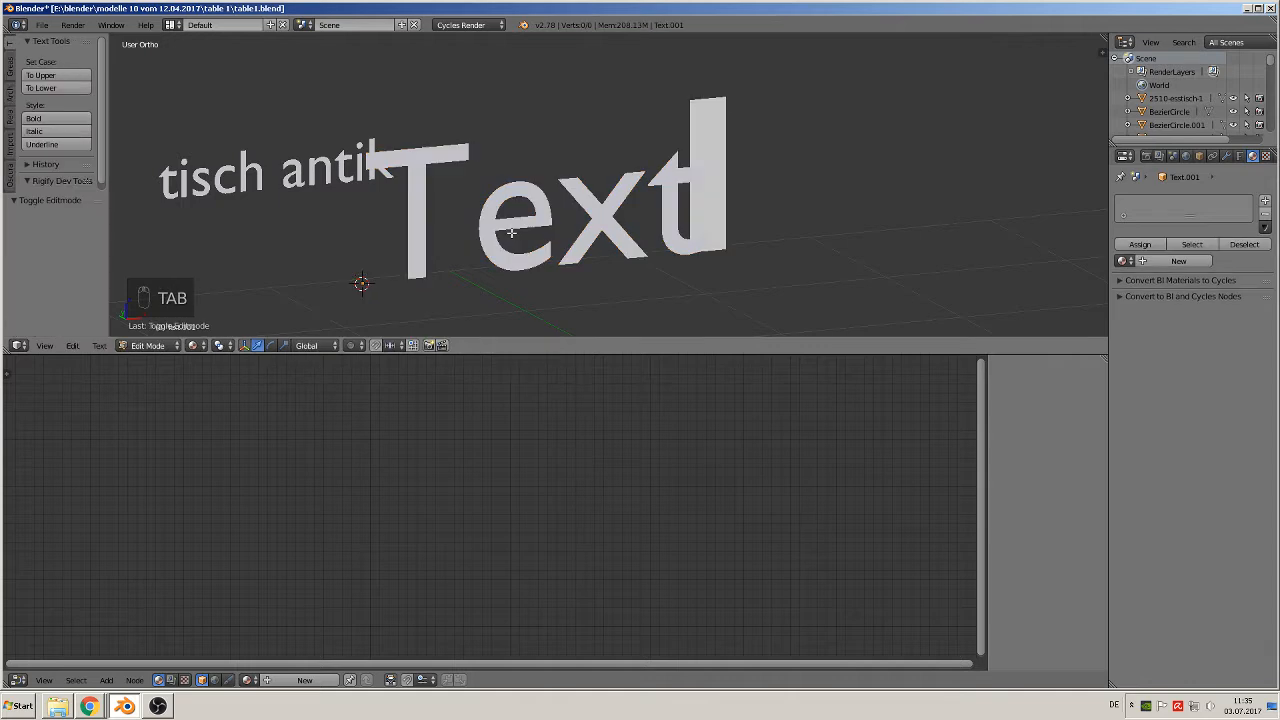
{"action": "key", "text": "BackSpace"}
{"action": "key", "text": "BackSpace"}
{"action": "key", "text": "BackSpace"}
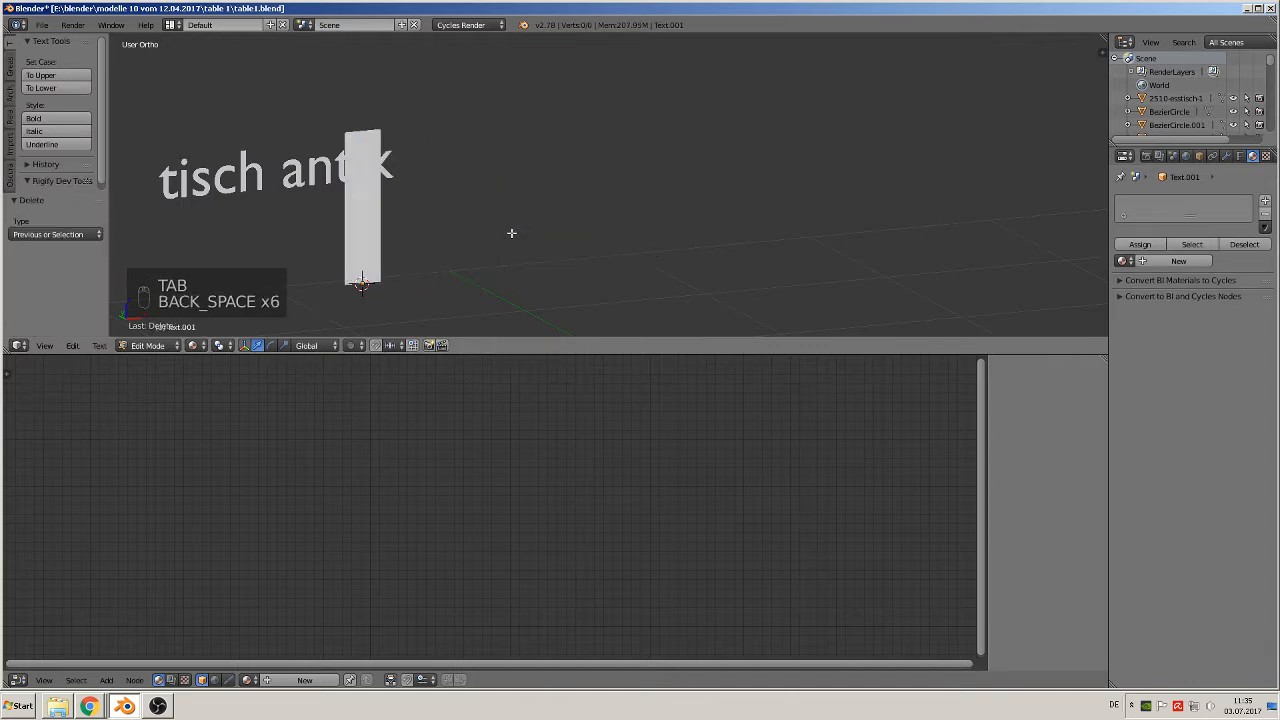
{"action": "type", "text": "textur"}
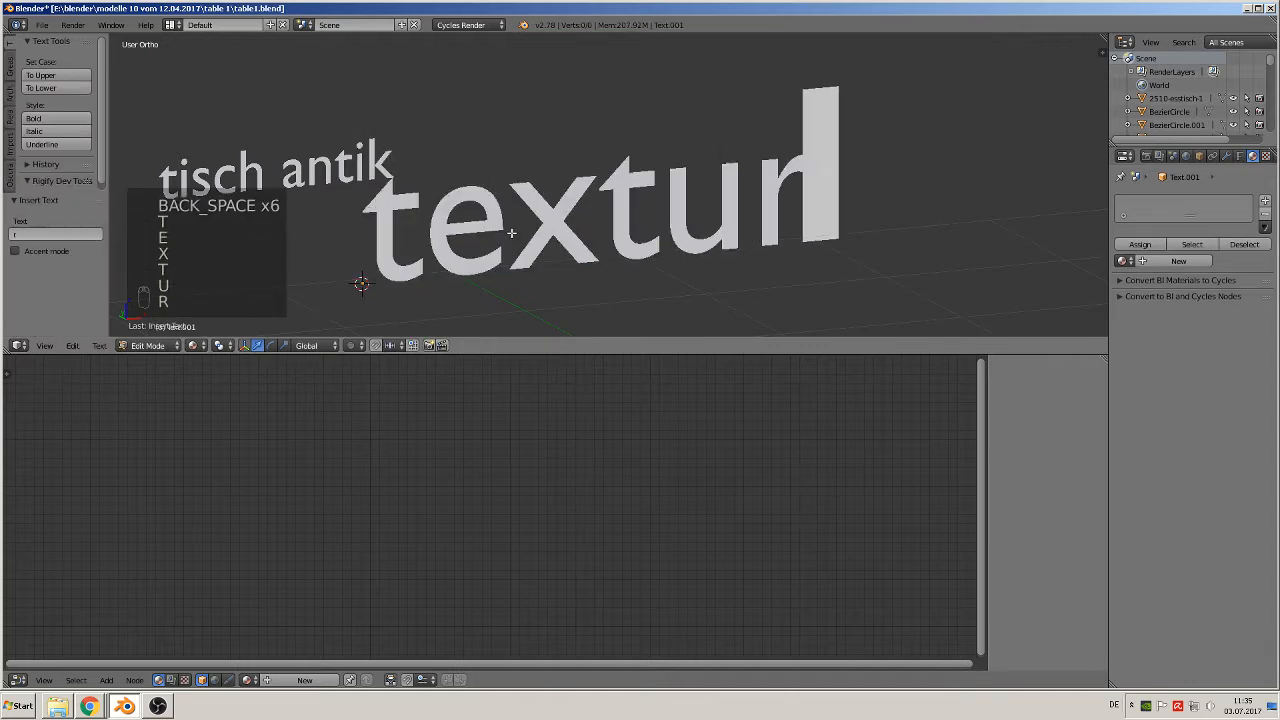
{"action": "key", "text": "Insert"}
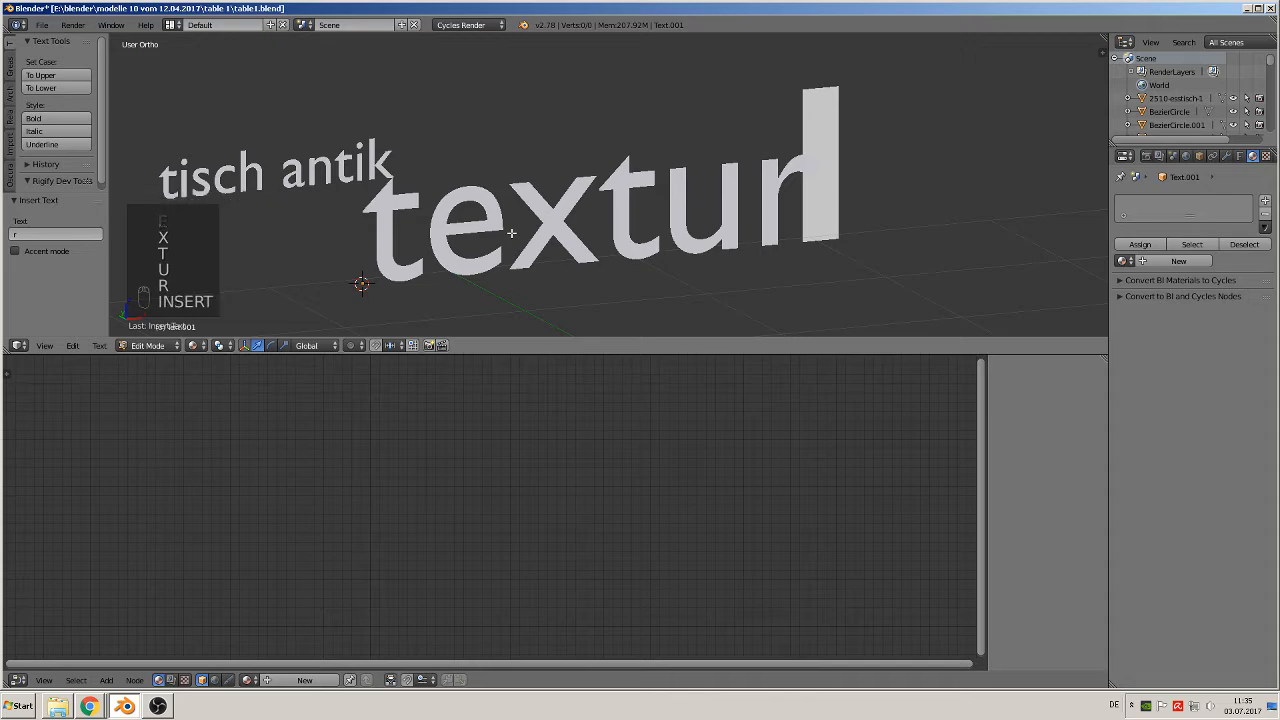
{"action": "type", "text": "es"}
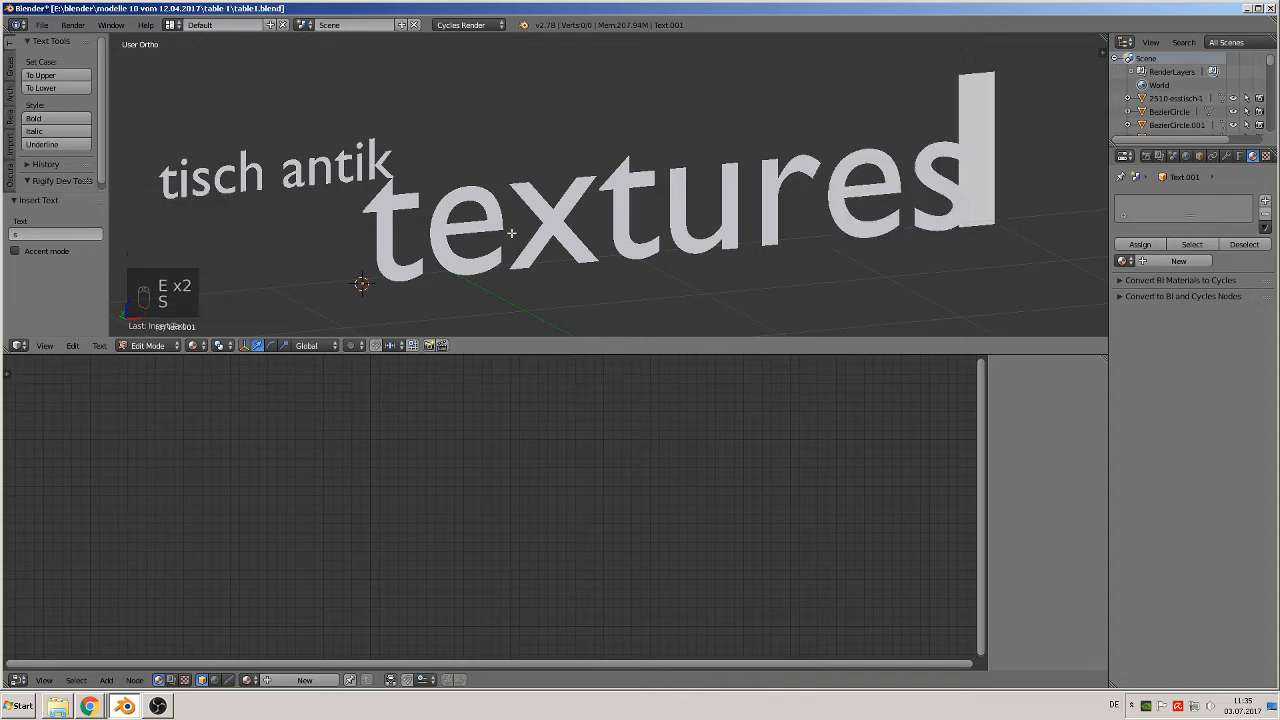
{"action": "type", "text": ".co"}
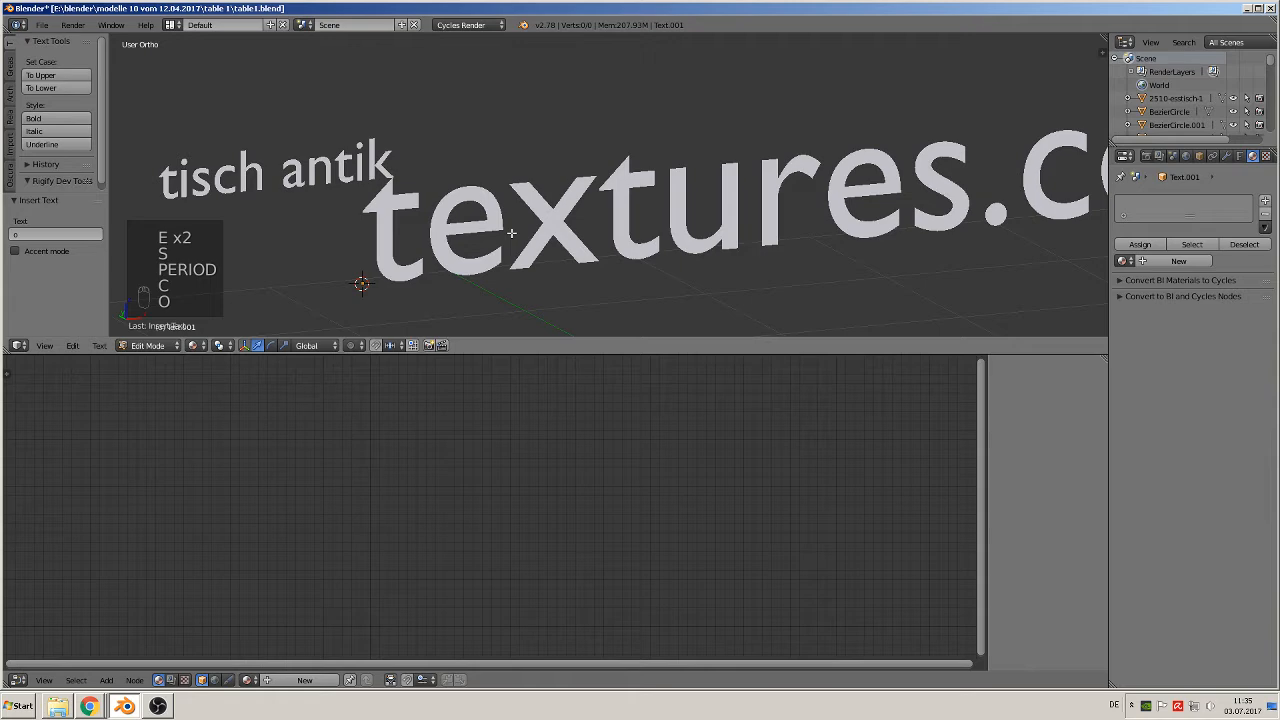
{"action": "scroll", "coordinate": [511, 233], "scroll_direction": "down", "scroll_amount": 4}
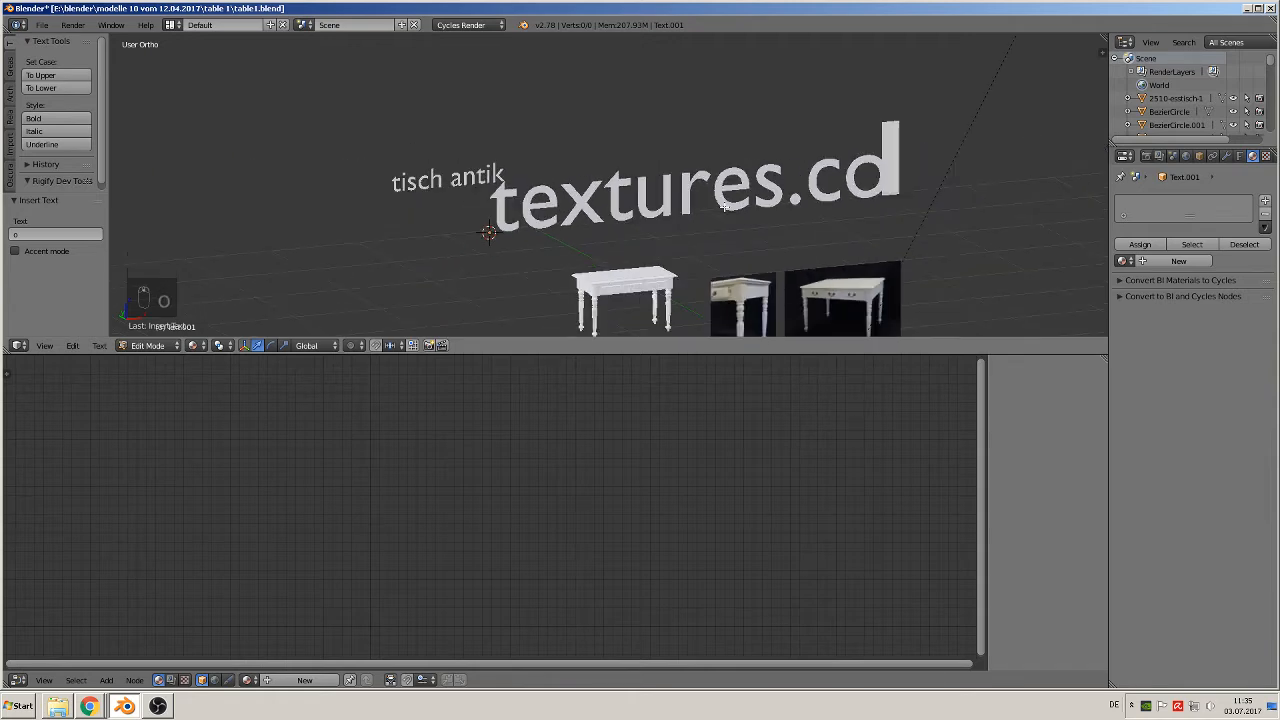
{"action": "type", "text": "ms"}
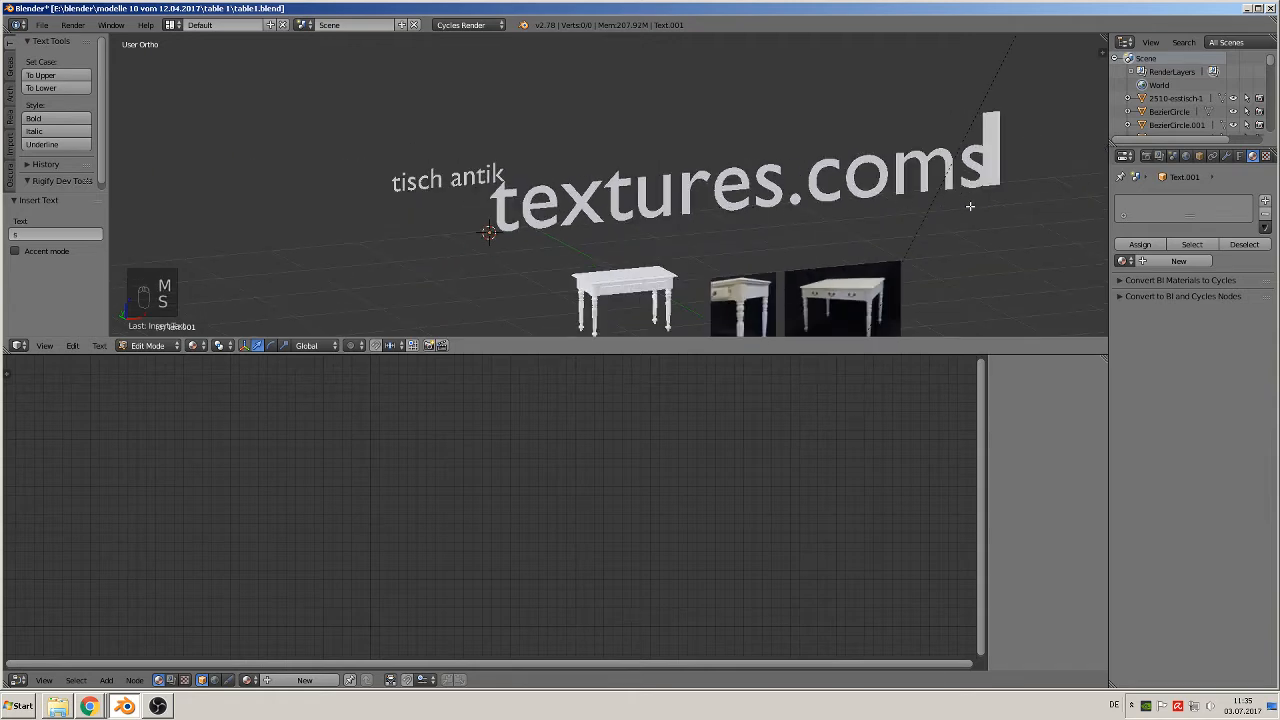
{"action": "key", "text": "BackSpace"}
{"action": "type", "text": "s"}
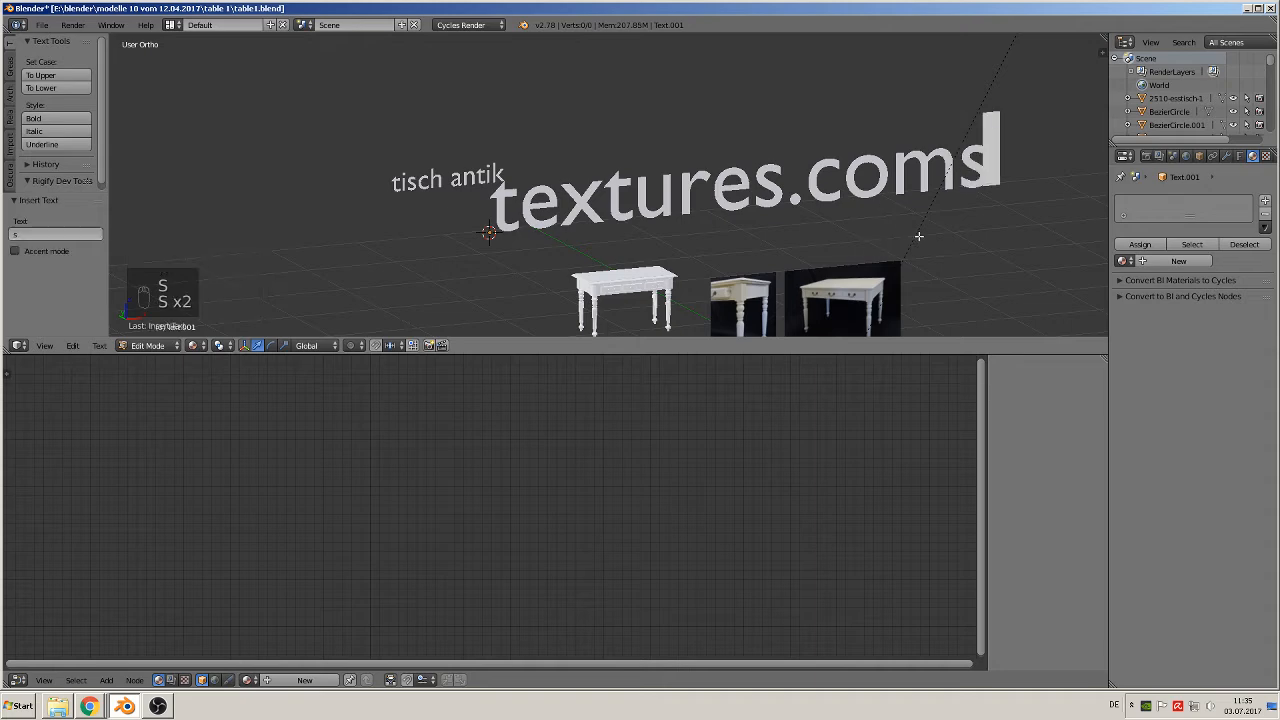
{"action": "key", "text": "BackSpace"}
{"action": "key", "text": "Tab"}
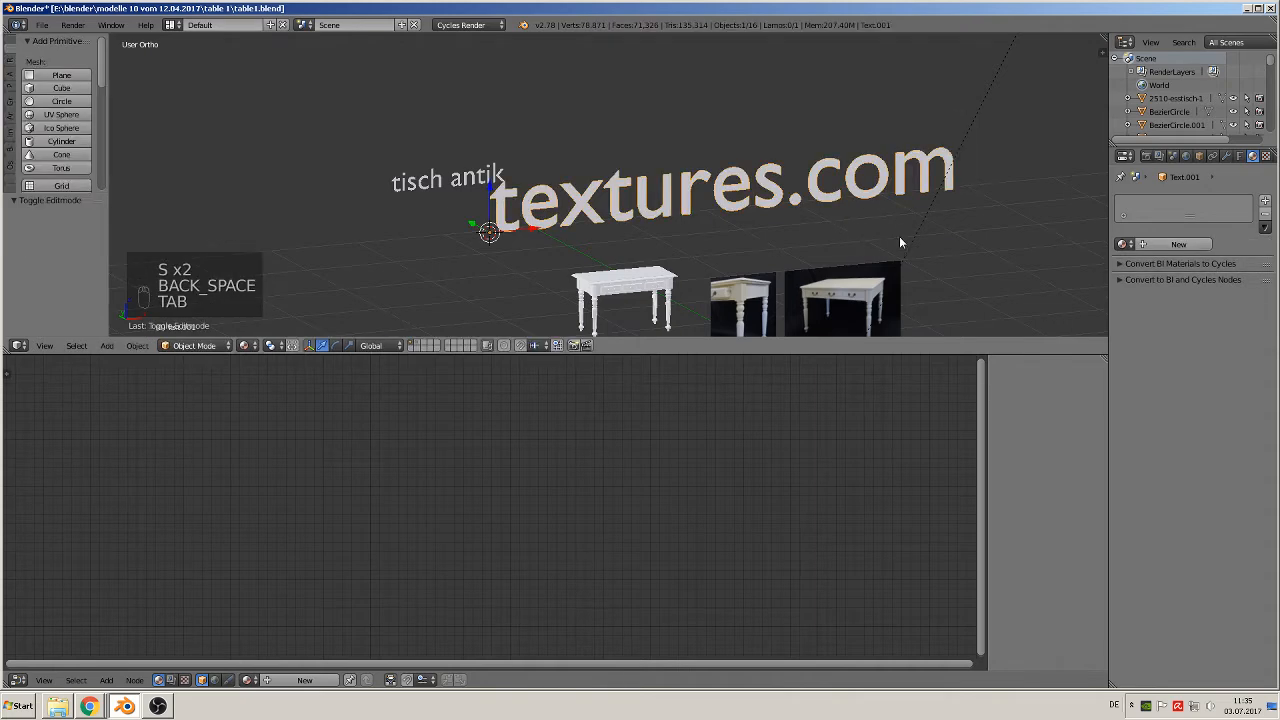
{"action": "key", "text": "s"}
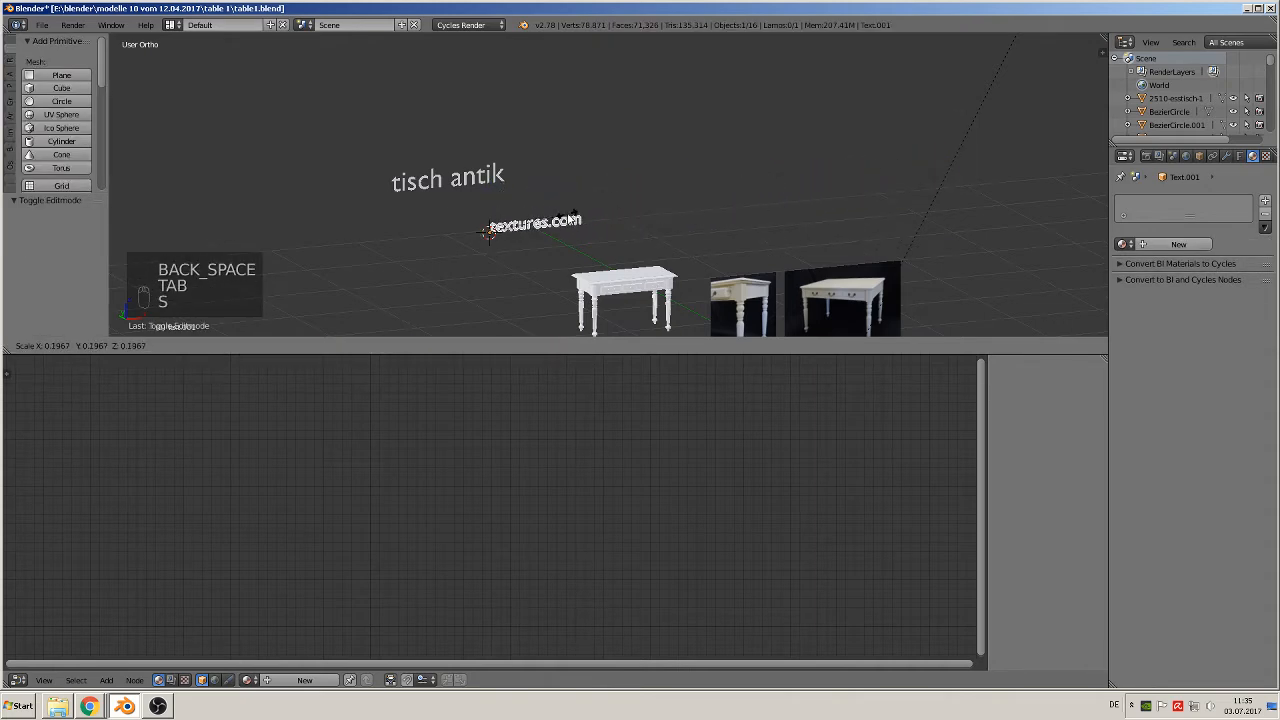
{"action": "left_click", "coordinate": [559, 242]}
Assign the existing wood material to the tabletop.
{"action": "scroll", "coordinate": [596, 274], "scroll_direction": "up", "scroll_amount": 7}
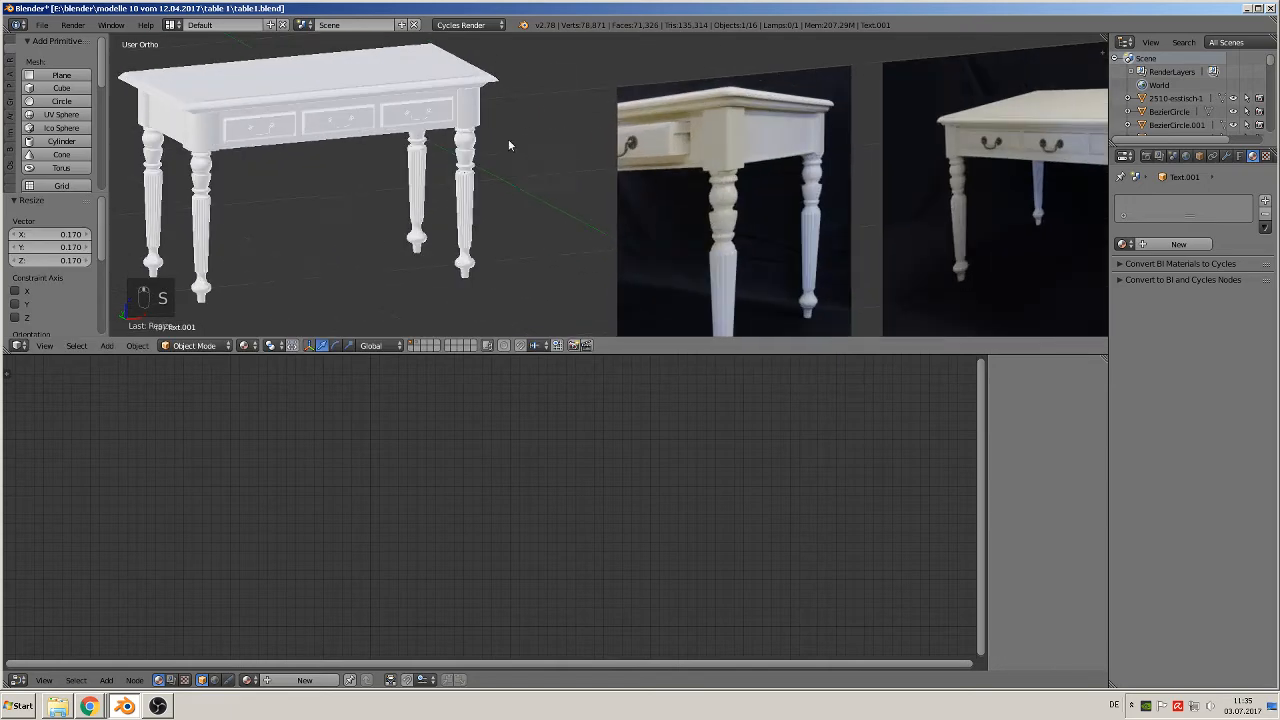
{"action": "scroll", "coordinate": [868, 316], "scroll_direction": "up", "scroll_amount": 4}
{"action": "right_click", "coordinate": [770, 318]}
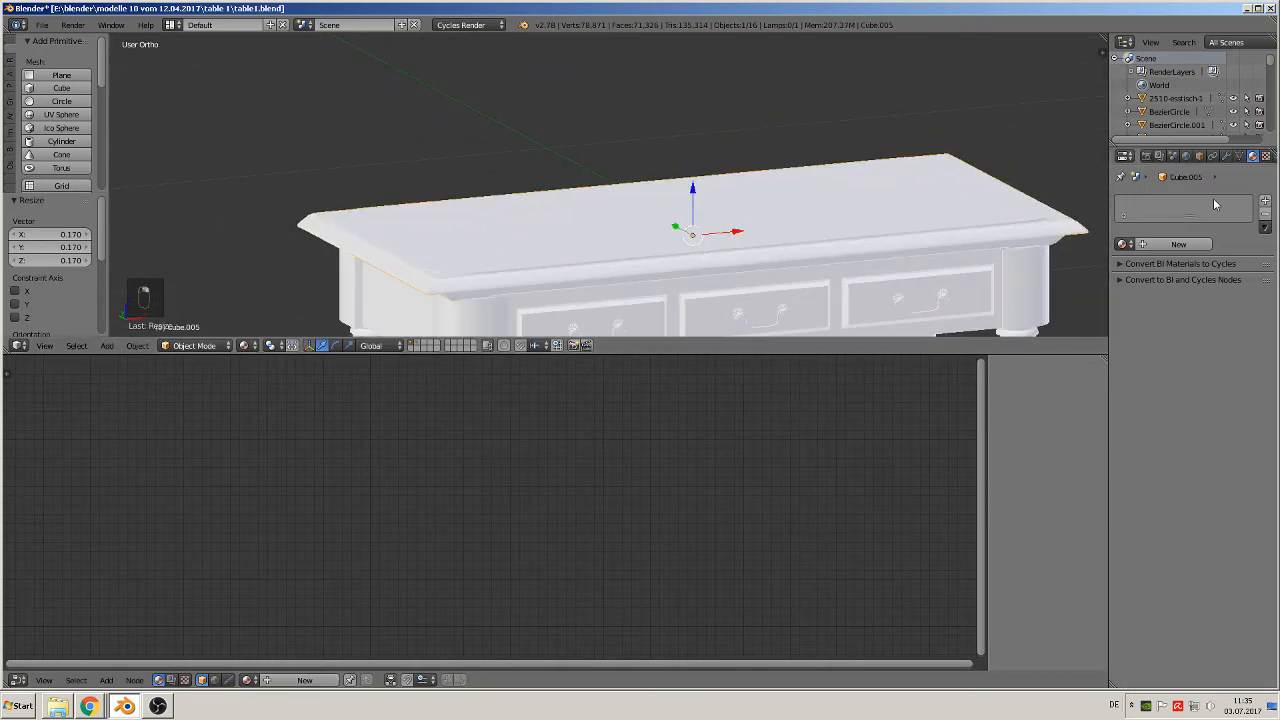
{"action": "scroll", "coordinate": [953, 238], "scroll_direction": "down", "scroll_amount": 3}
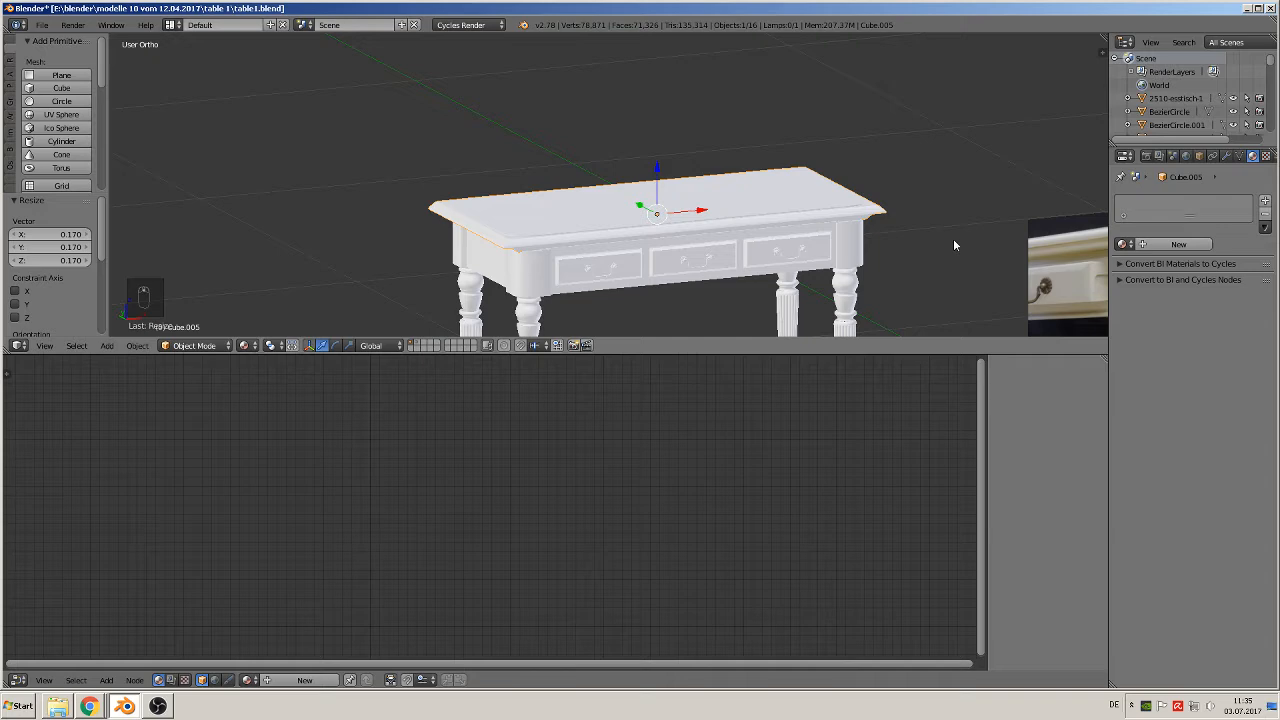
{"action": "left_click", "coordinate": [1122, 244]}
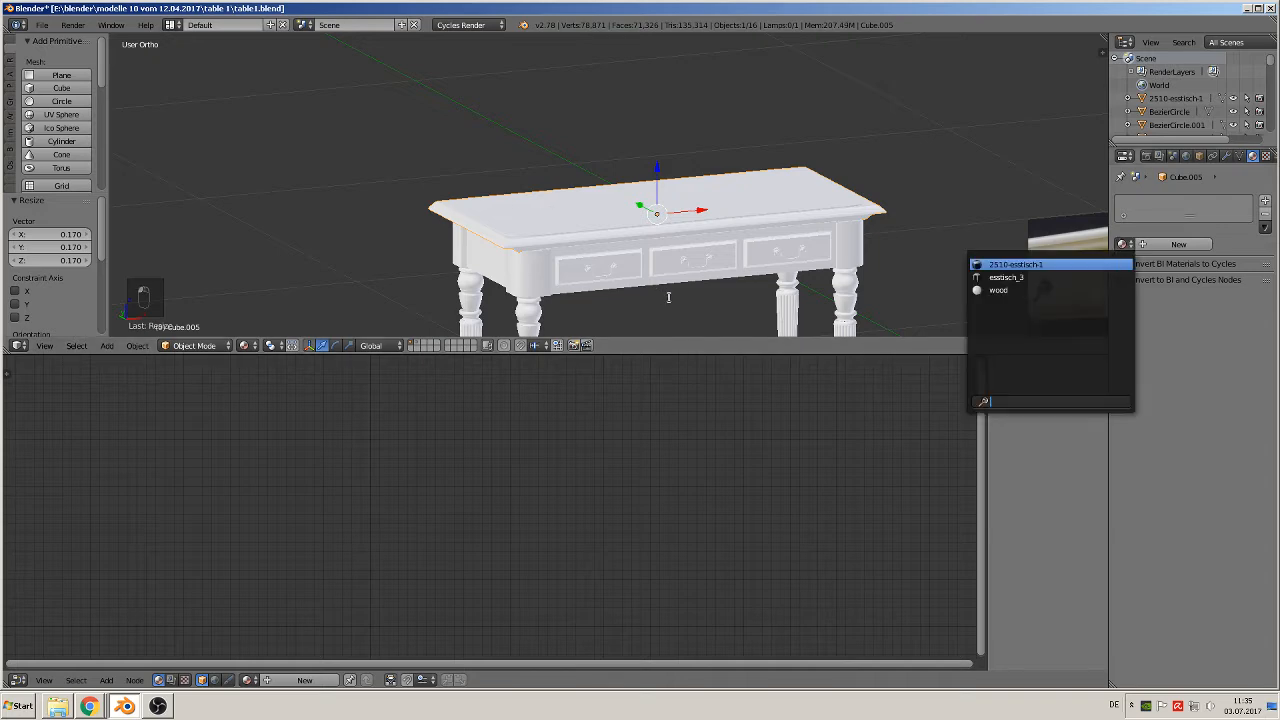
{"action": "left_click", "coordinate": [1000, 290]}
Assign the existing wood material to the table's front-left leg.
{"action": "middle_click_drag", "start_coordinate": [802, 290], "coordinate": [820, 108]}
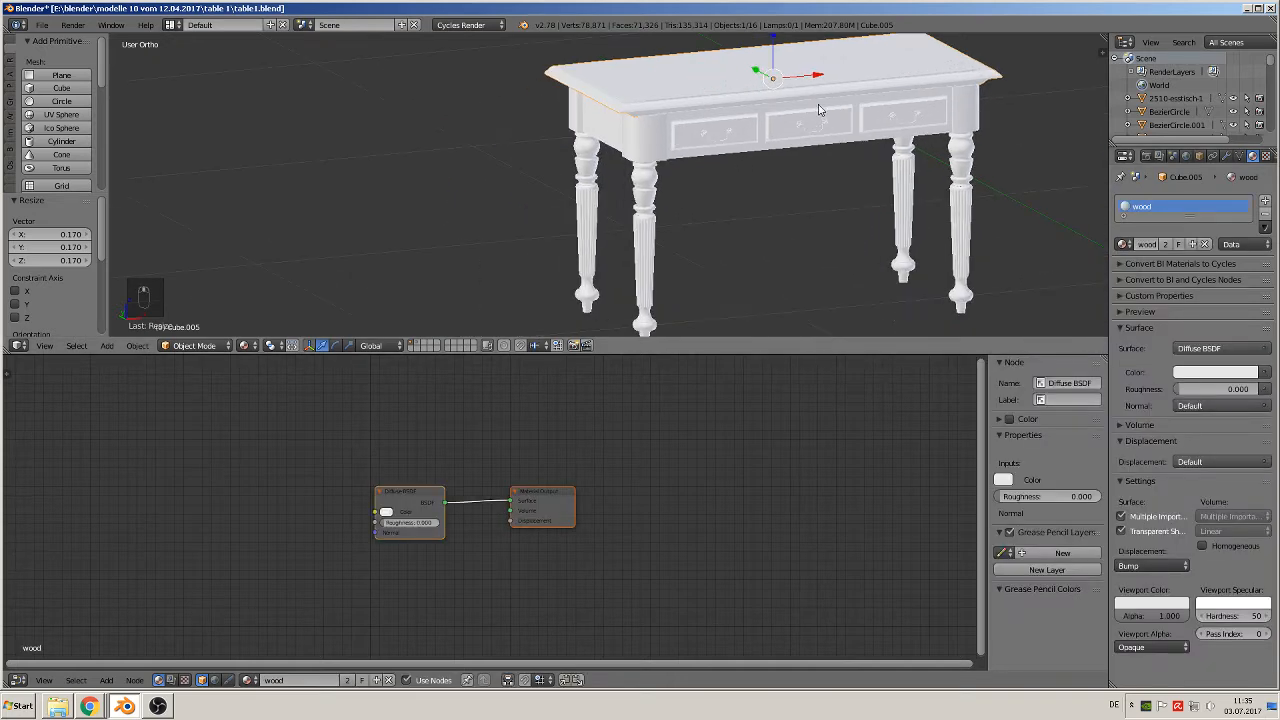
{"action": "scroll", "coordinate": [652, 103], "scroll_direction": "up", "scroll_amount": 1}
{"action": "right_click", "coordinate": [655, 130]}
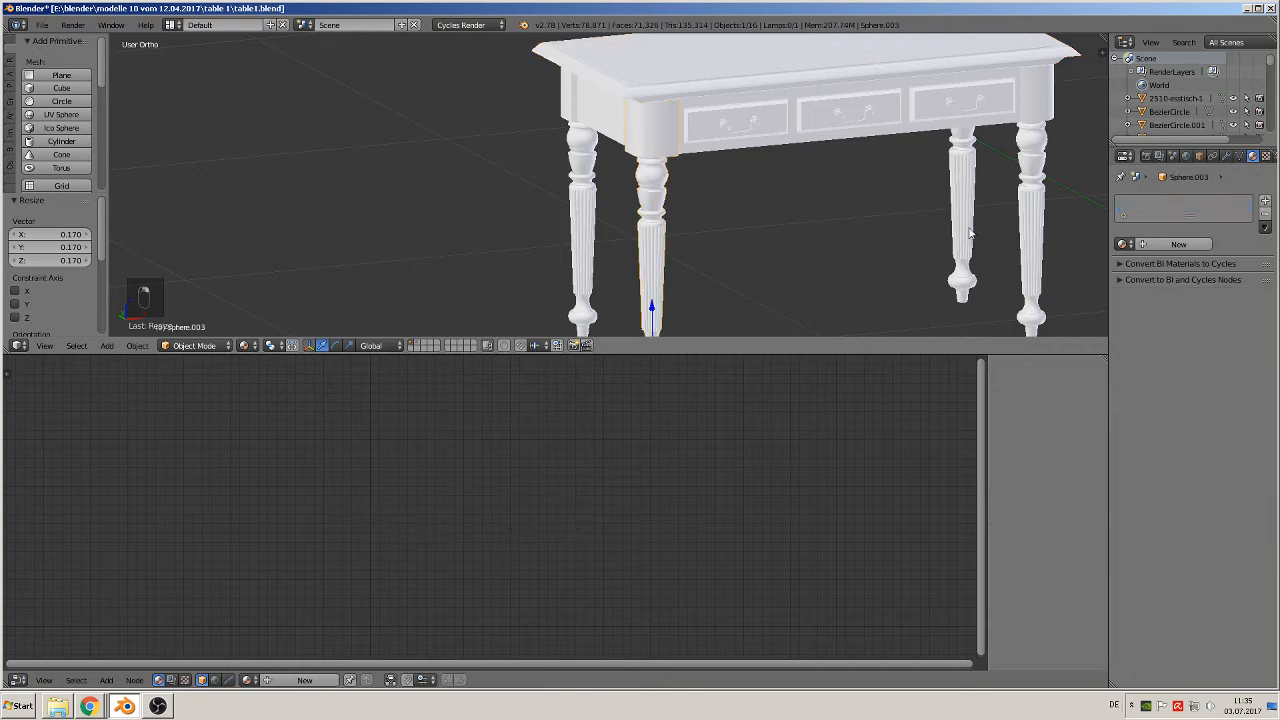
{"action": "left_click", "coordinate": [1124, 244]}
{"action": "left_click", "coordinate": [1049, 290]}
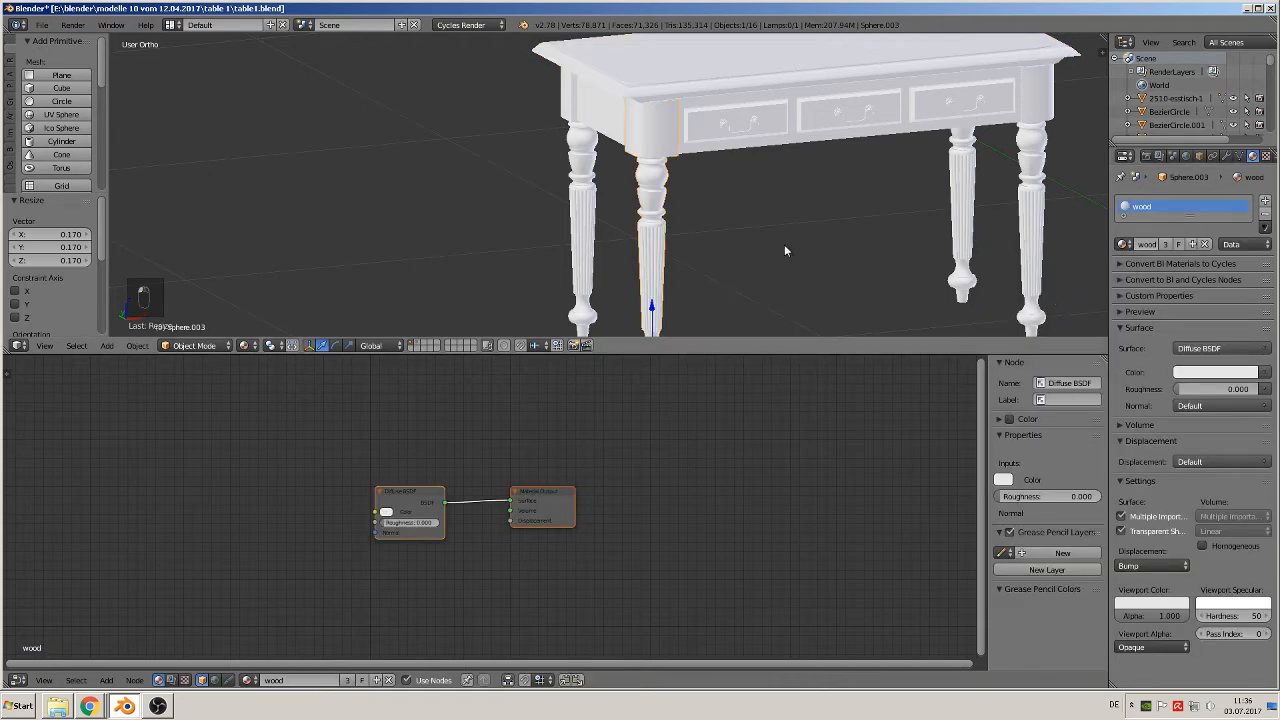
Assign the existing wood material to the raised drawer frames and to the front panel behind them.
{"action": "right_click", "coordinate": [711, 133]}
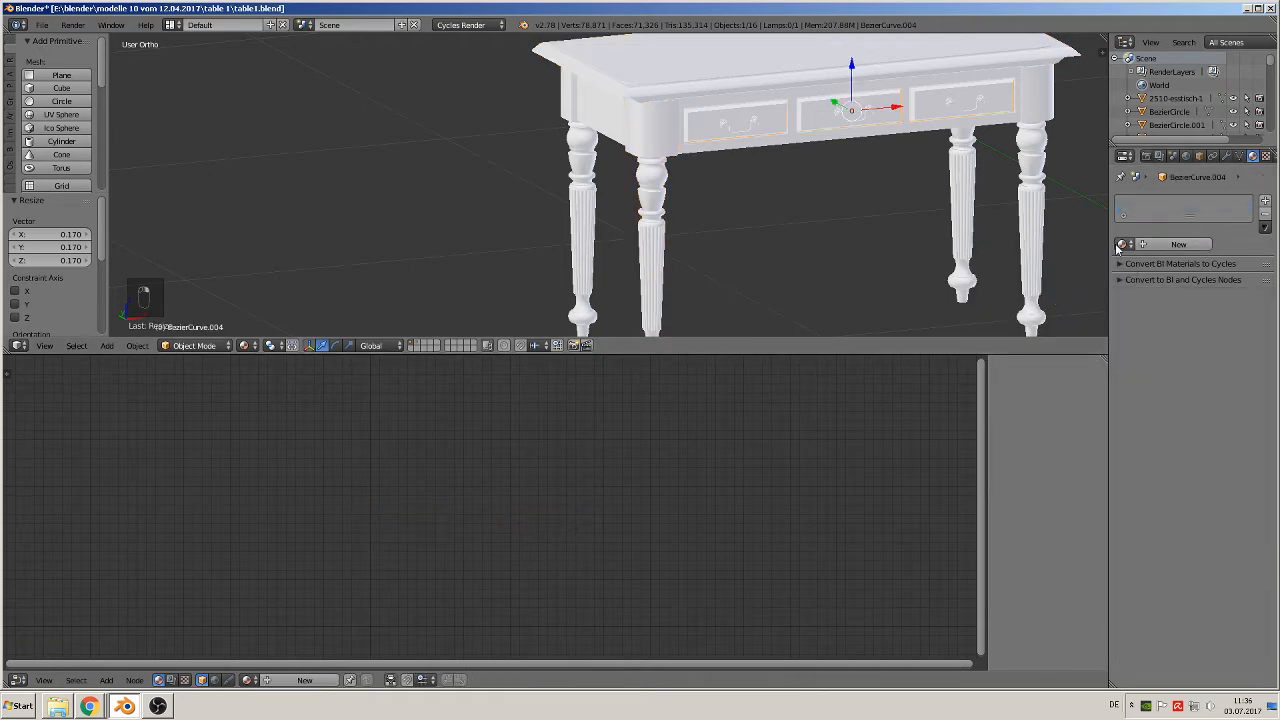
{"action": "left_click", "coordinate": [1124, 244]}
{"action": "left_click", "coordinate": [1049, 289]}
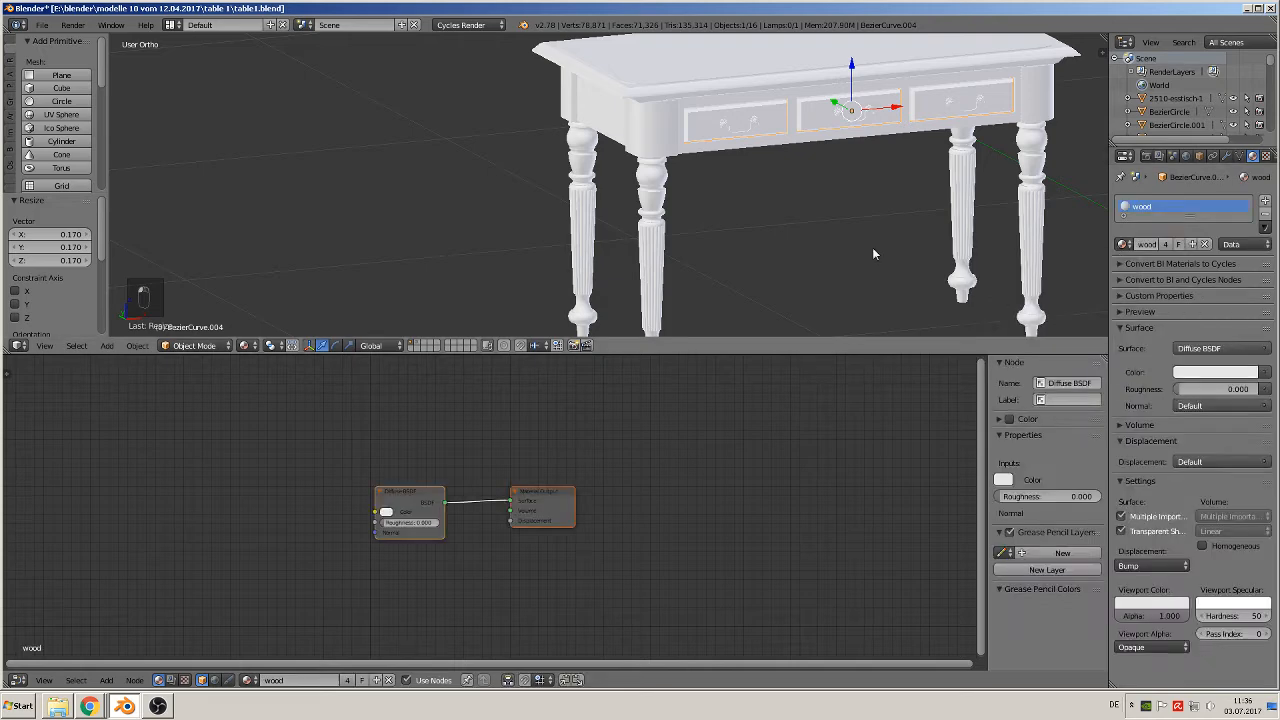
{"action": "right_click", "coordinate": [745, 142]}
{"action": "left_click", "coordinate": [1124, 244]}
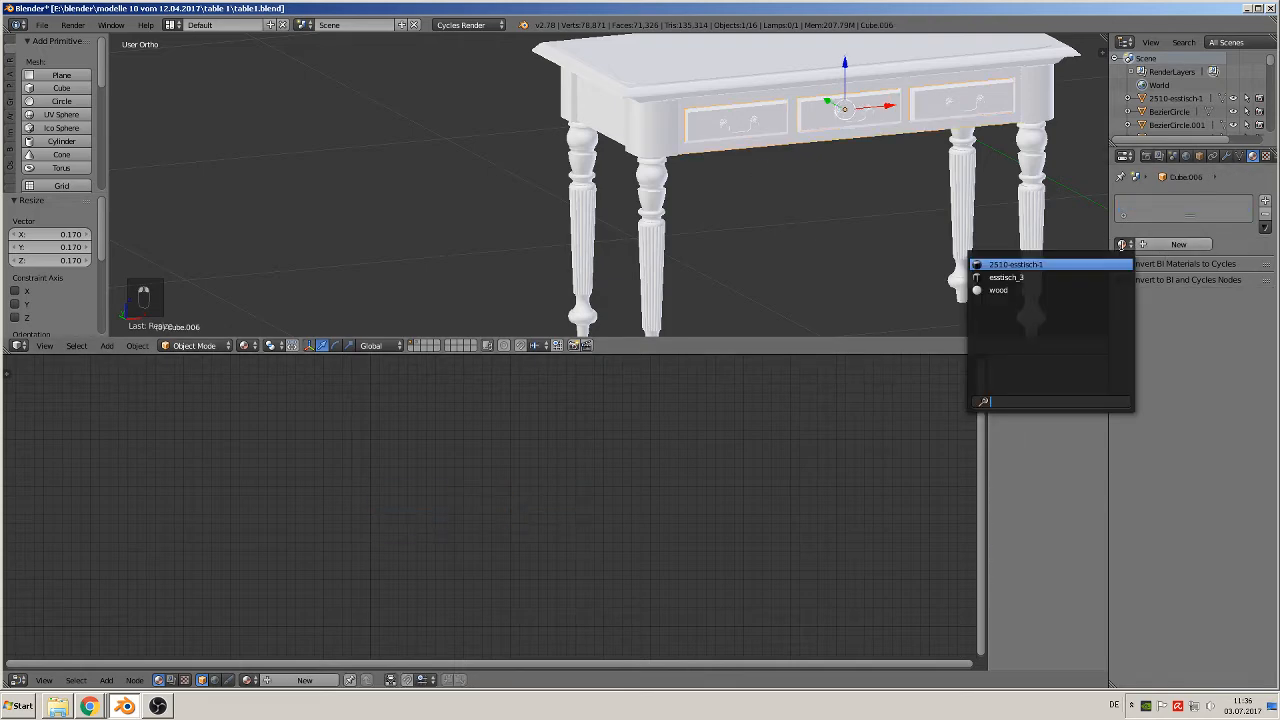
{"action": "left_click", "coordinate": [1049, 290]}
Check the material assigned to each of the other three table legs.
{"action": "right_click", "coordinate": [587, 174]}
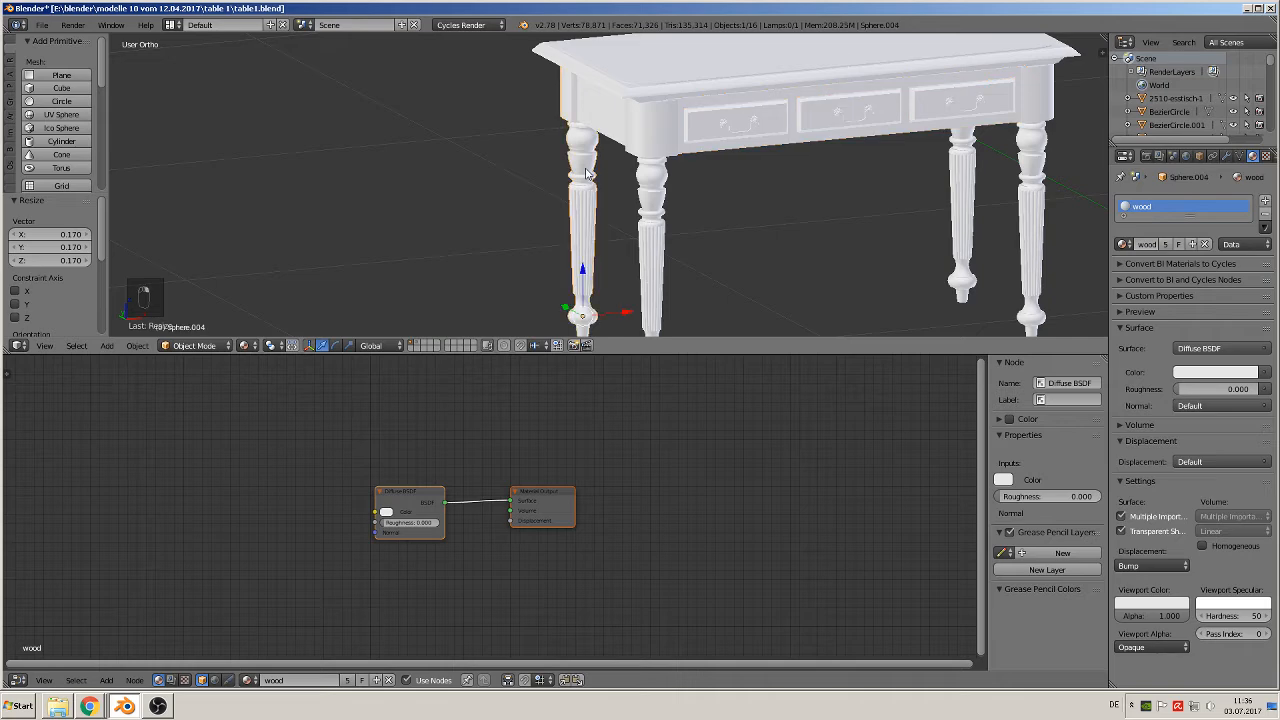
{"action": "right_click", "coordinate": [961, 174]}
{"action": "right_click", "coordinate": [1020, 196]}
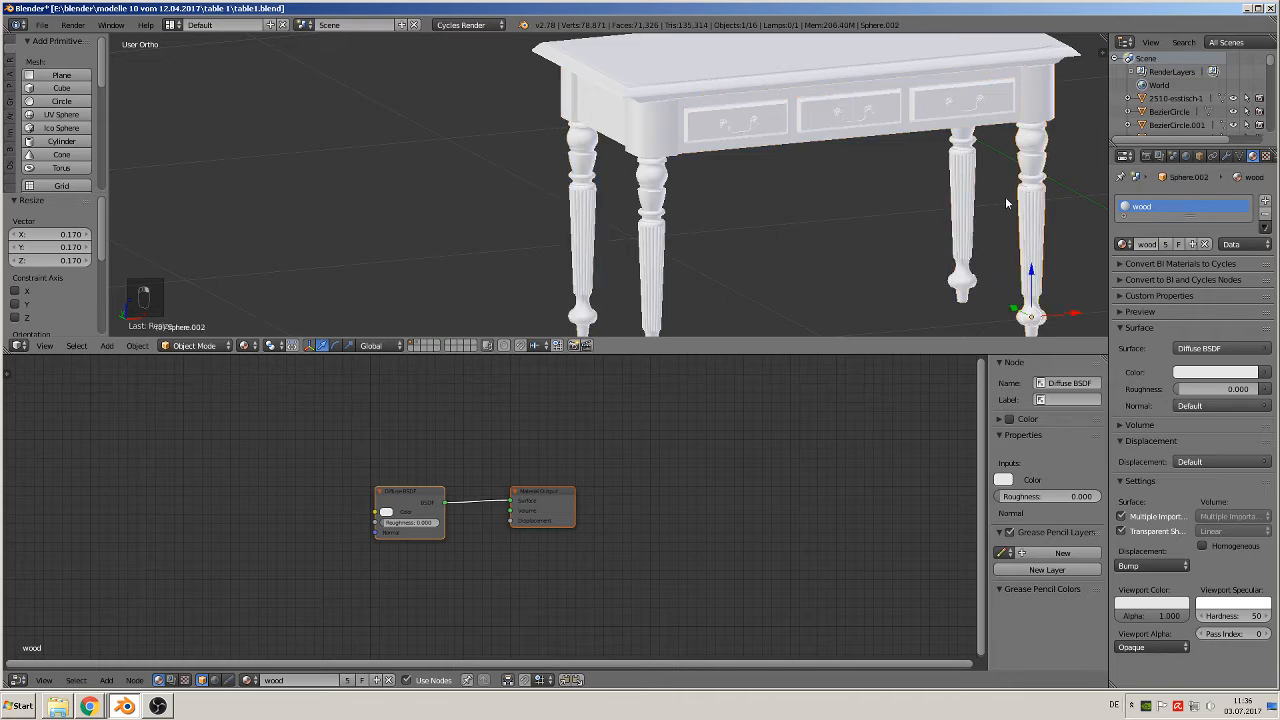
Assign the existing wood material to the side panel at the table's left end.
{"action": "right_click", "coordinate": [609, 113]}
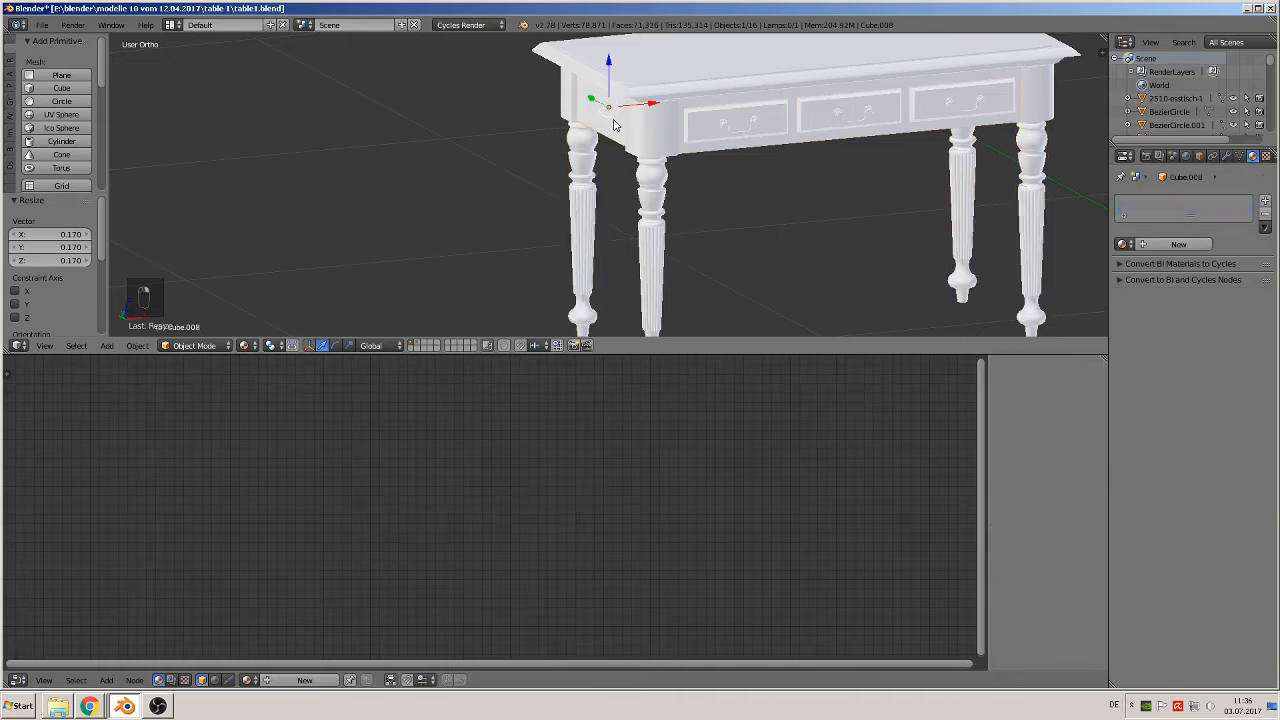
{"action": "left_click", "coordinate": [1121, 244]}
{"action": "left_click", "coordinate": [1020, 290]}
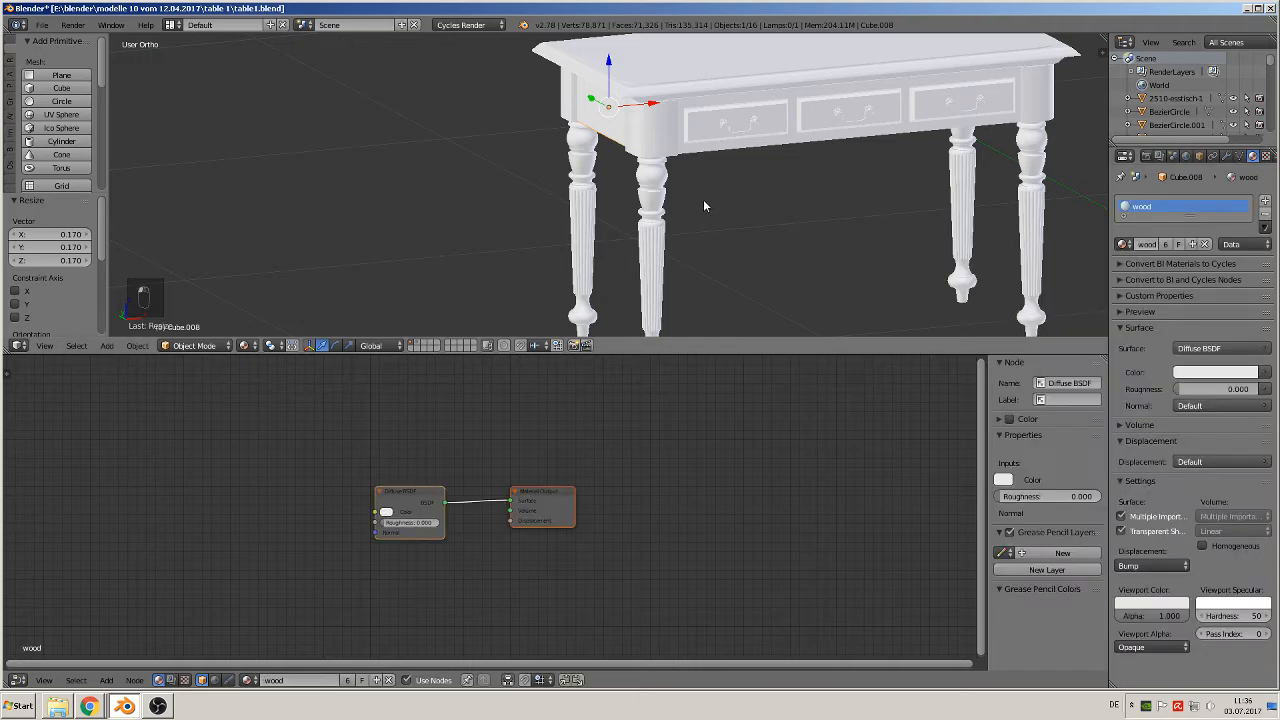
Check the material of the opposite side panel and assign the existing wood material to the table's back panel.
{"action": "middle_click_drag", "start_coordinate": [703, 199], "coordinate": [576, 194]}
{"action": "right_click", "coordinate": [910, 148]}
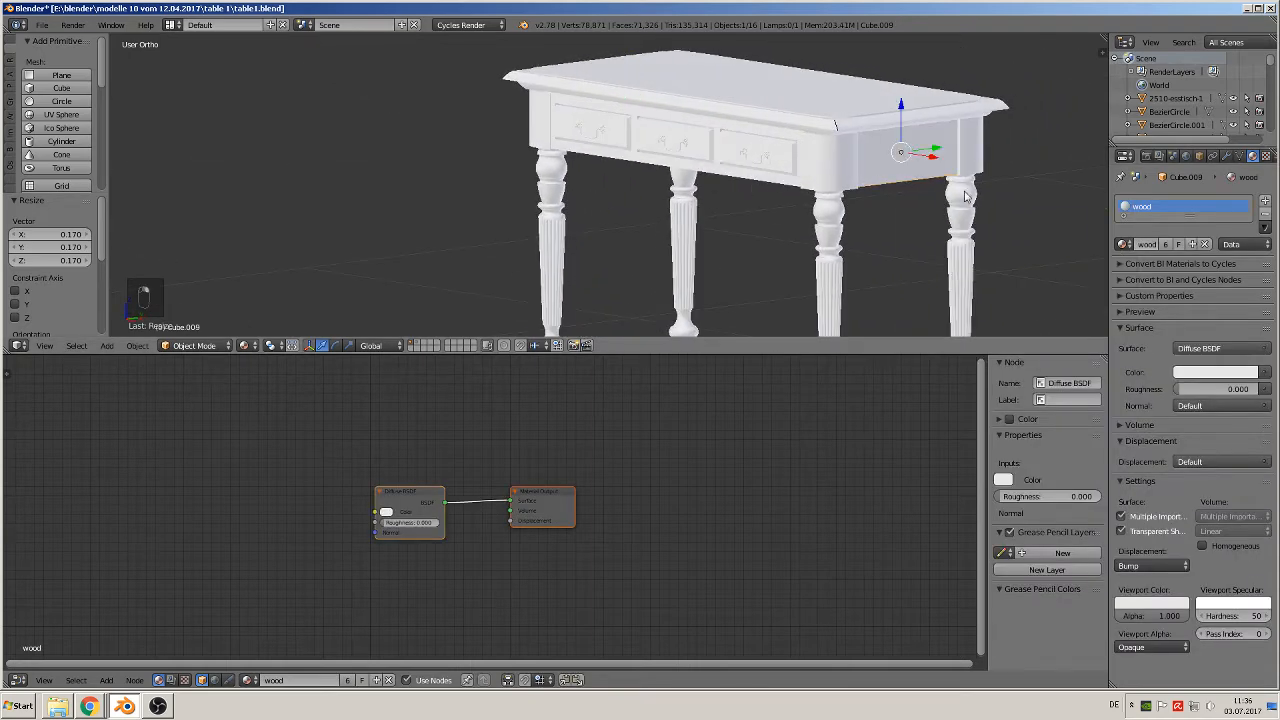
{"action": "middle_click_drag", "start_coordinate": [1010, 212], "coordinate": [906, 187]}
{"action": "right_click", "coordinate": [1030, 163]}
{"action": "left_click", "coordinate": [1121, 244]}
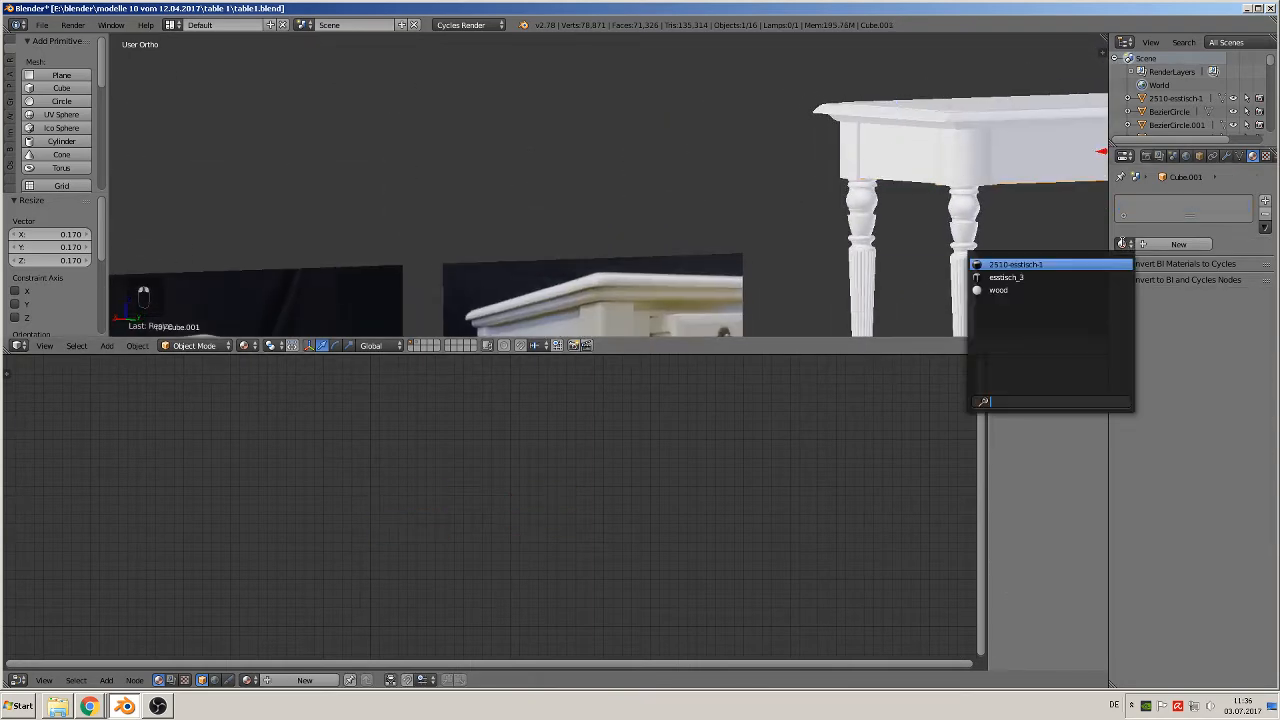
{"action": "left_click", "coordinate": [1020, 289]}
With the drawer frames selected, move the wood material's Diffuse BSDF closer to the output and add an Image Texture node before it.
{"action": "middle_click_drag", "start_coordinate": [826, 251], "coordinate": [461, 140]}
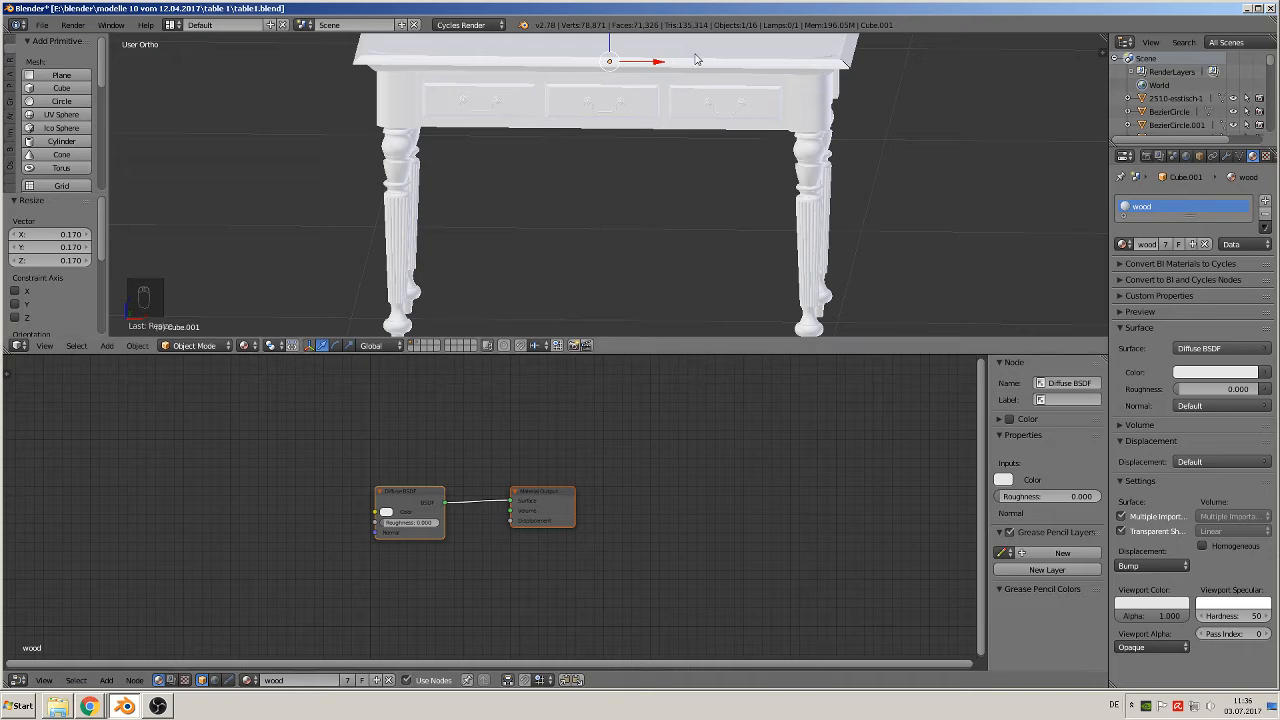
{"action": "right_click", "coordinate": [737, 109]}
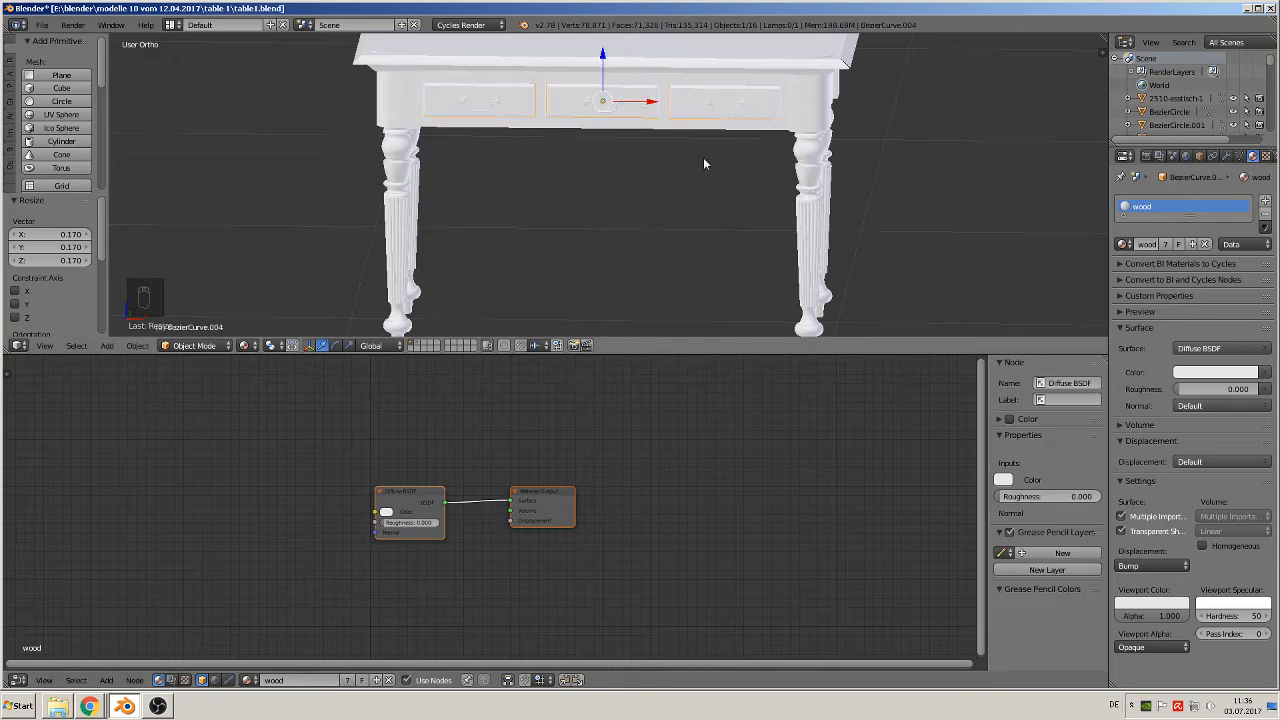
{"action": "middle_click_drag", "start_coordinate": [703, 160], "coordinate": [739, 177]}
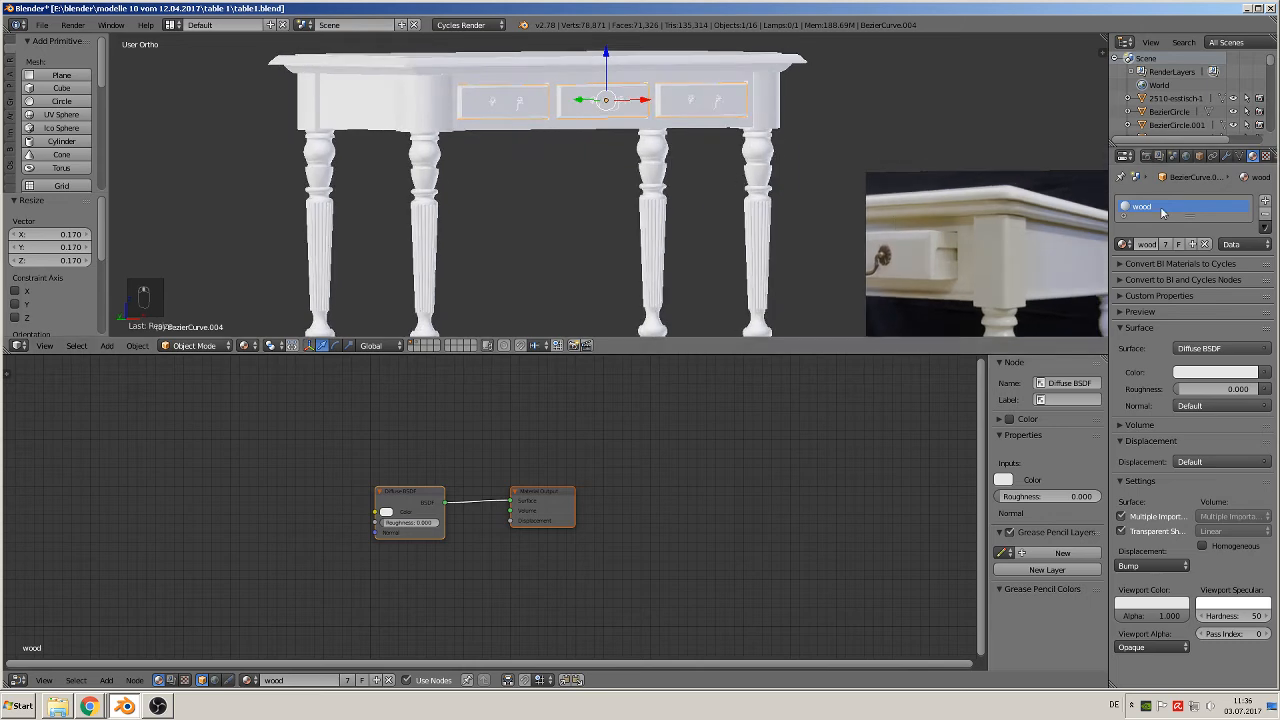
{"action": "left_click_drag", "start_coordinate": [409, 493], "coordinate": [454, 489]}
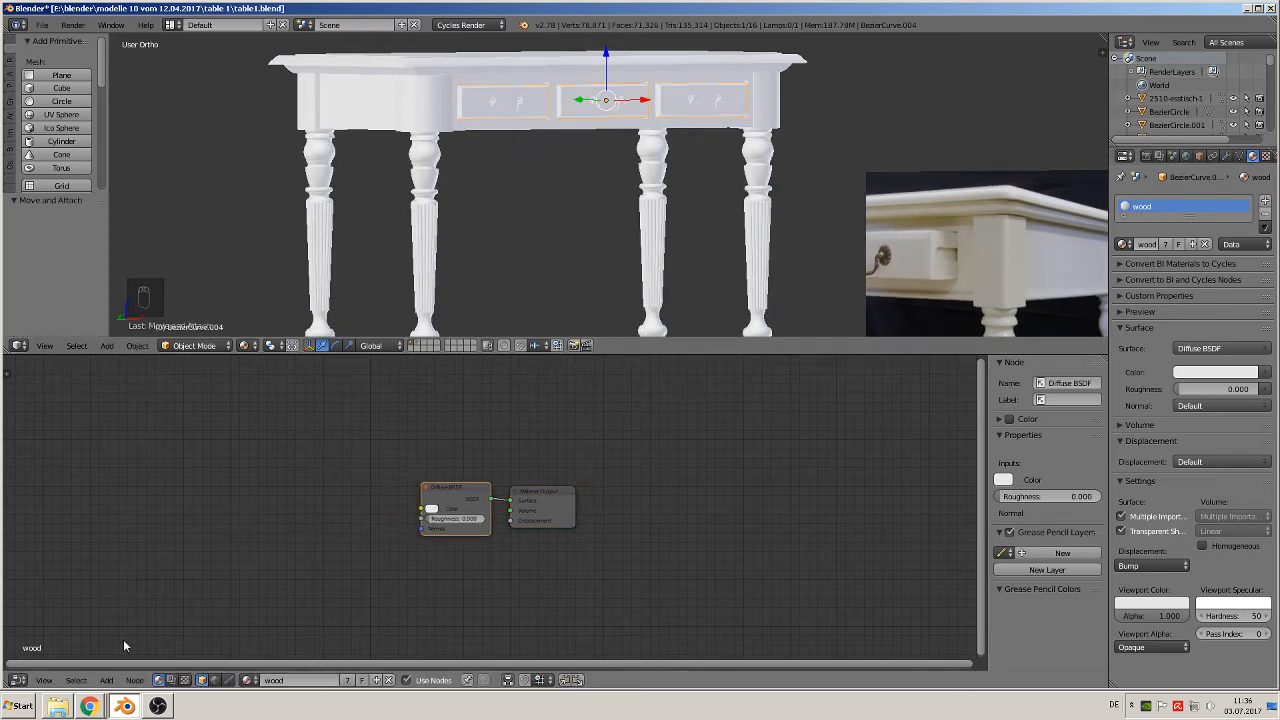
{"action": "left_click", "coordinate": [106, 680]}
{"action": "mouse_move", "coordinate": [129, 617]}
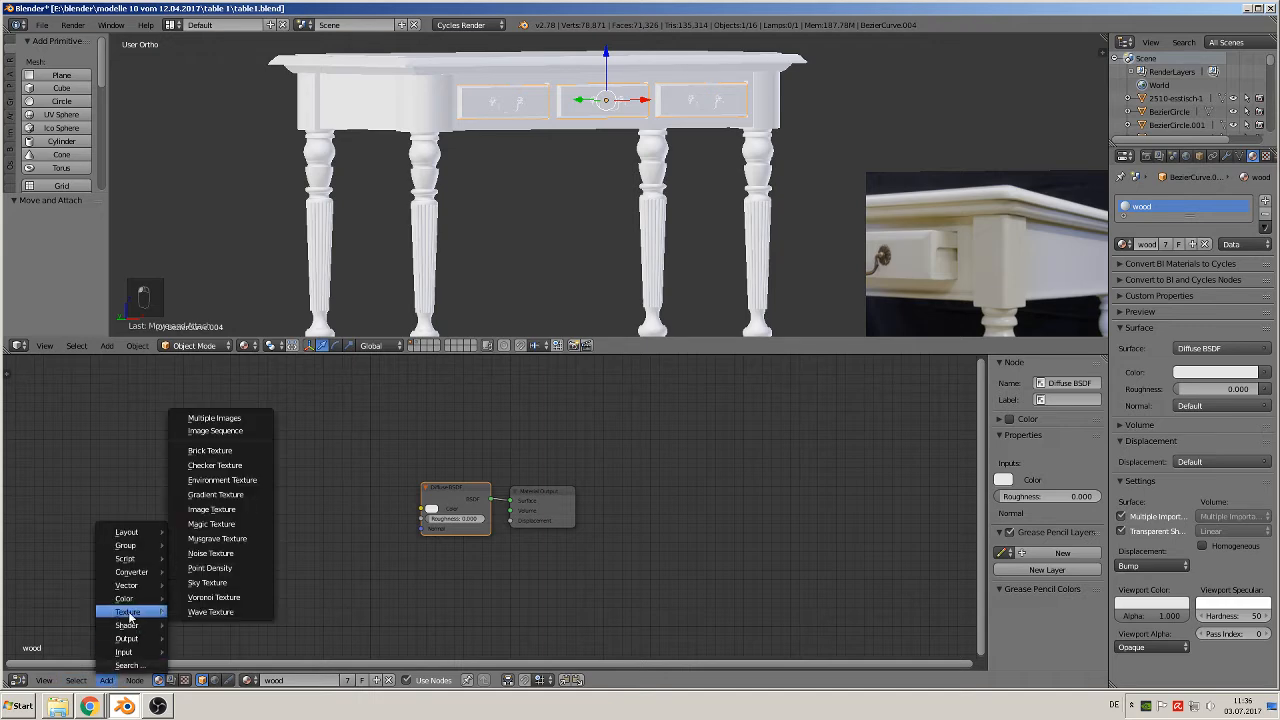
{"action": "left_click", "coordinate": [212, 509]}
{"action": "left_click", "coordinate": [324, 486]}
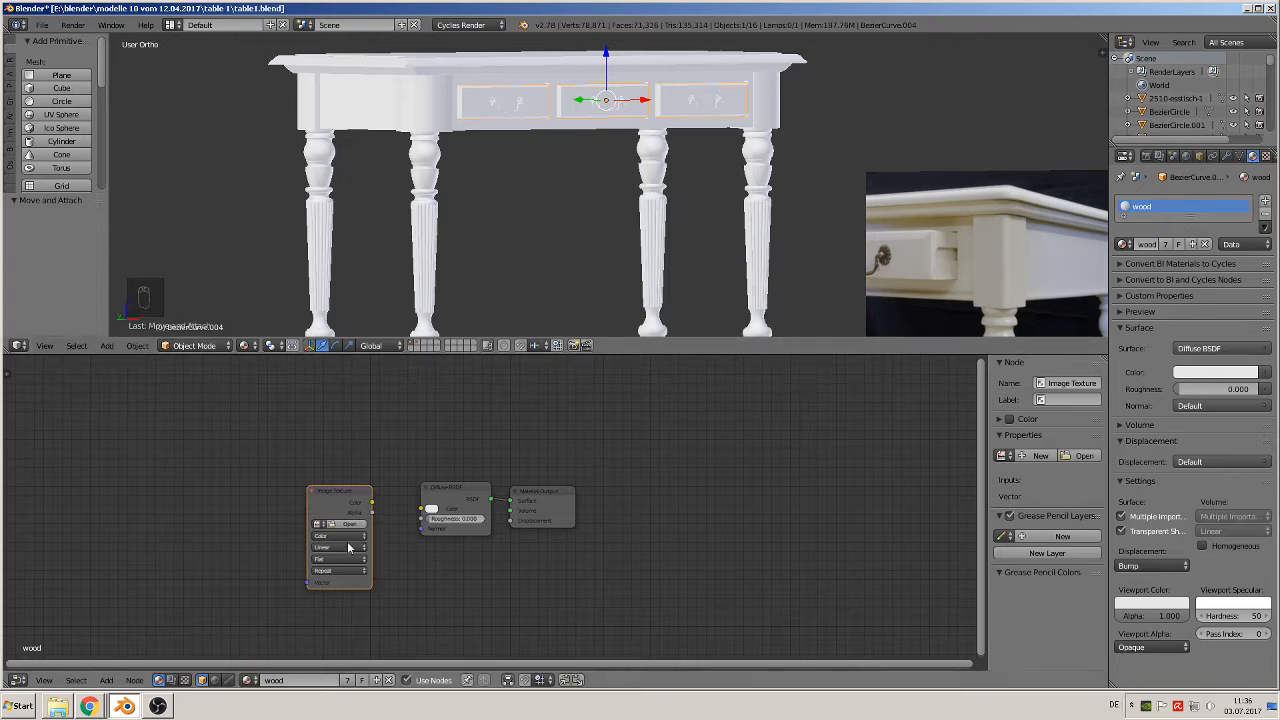
{"action": "scroll", "coordinate": [349, 528], "scroll_direction": "up", "scroll_amount": 1}
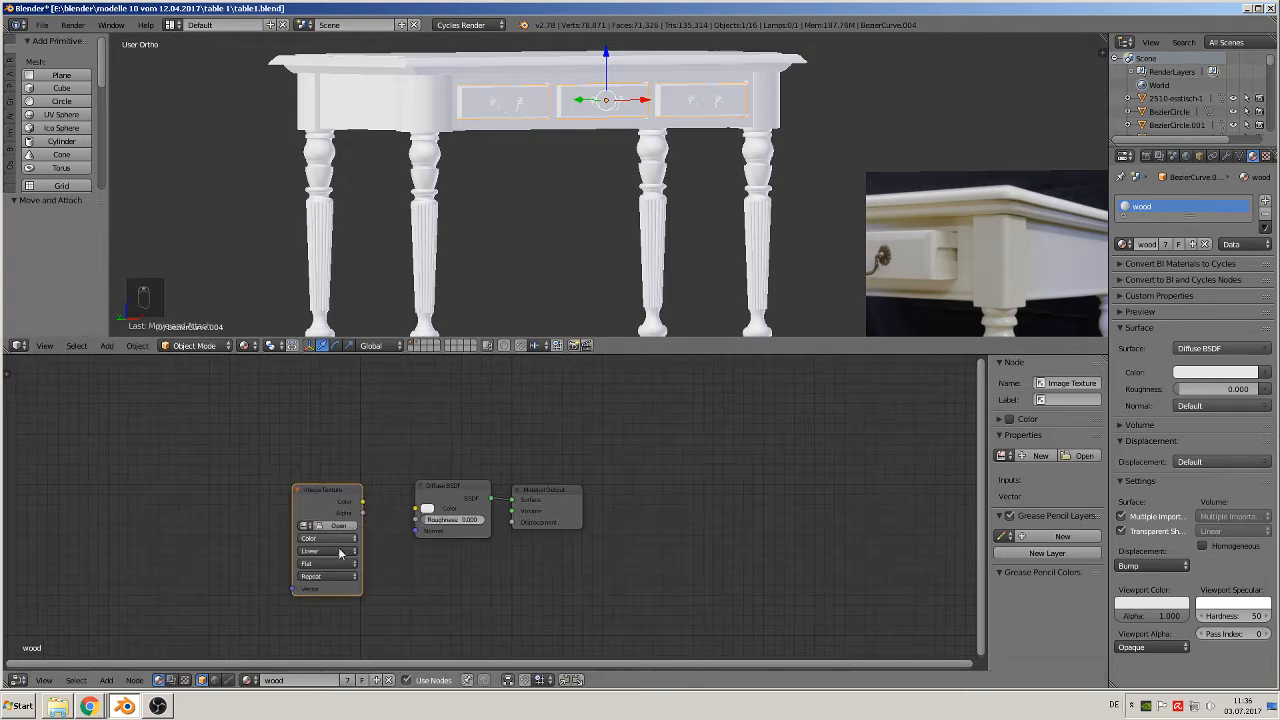
{"action": "left_click", "coordinate": [17, 681]}
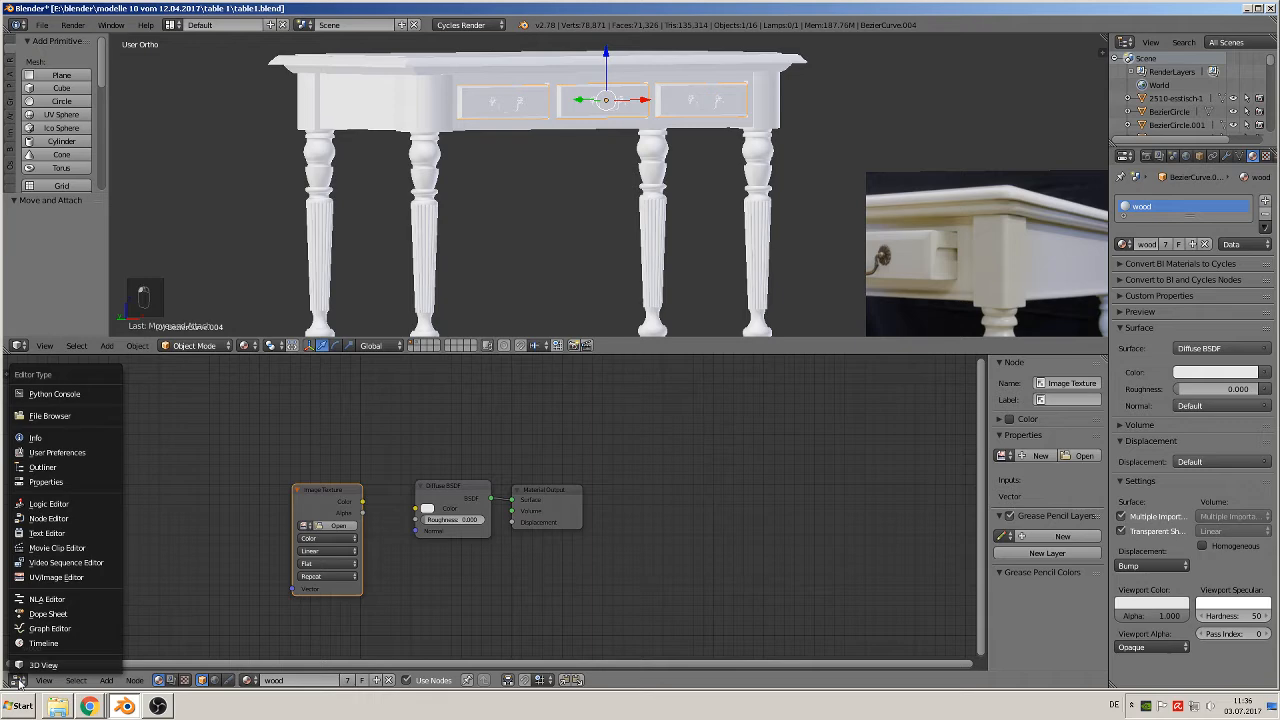
{"action": "left_click", "coordinate": [36, 518]}
{"action": "left_click", "coordinate": [20, 681]}
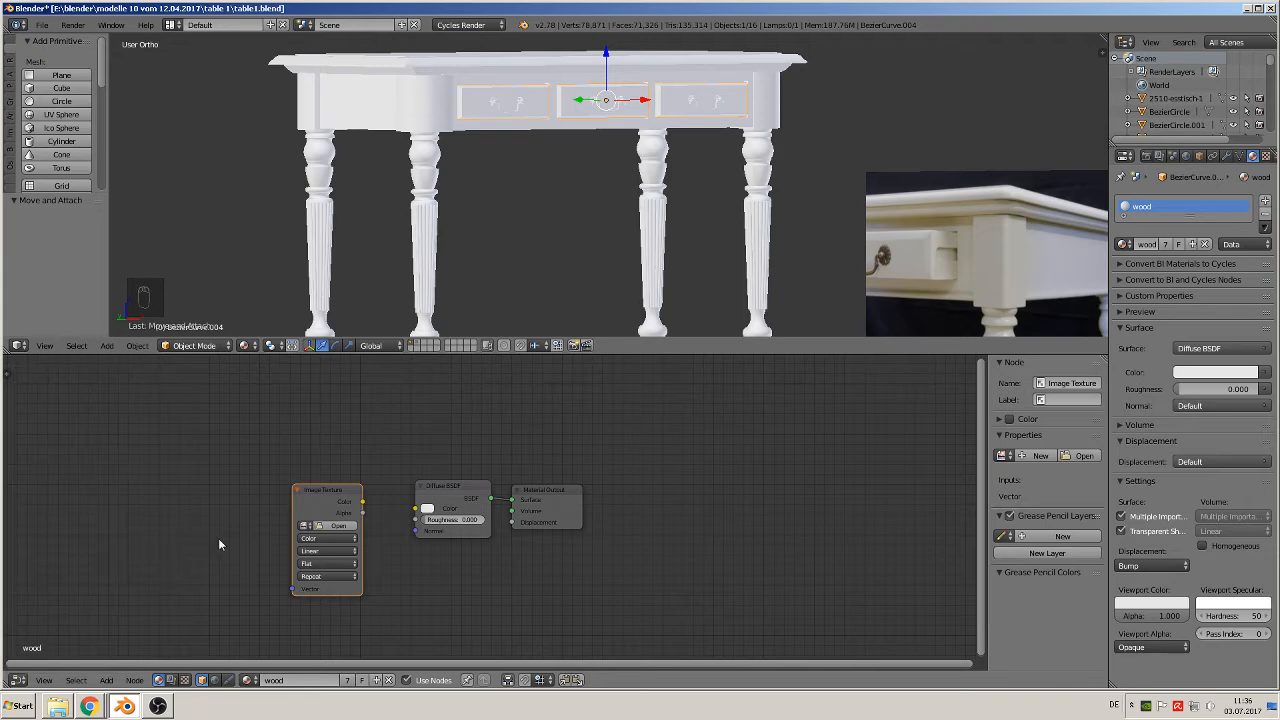
Load Cherry_Diffuse.png from the Komerzielle Texturen\Holz folder into the Image Texture node, browsing the images as thumbnails.
{"action": "left_click", "coordinate": [331, 526]}
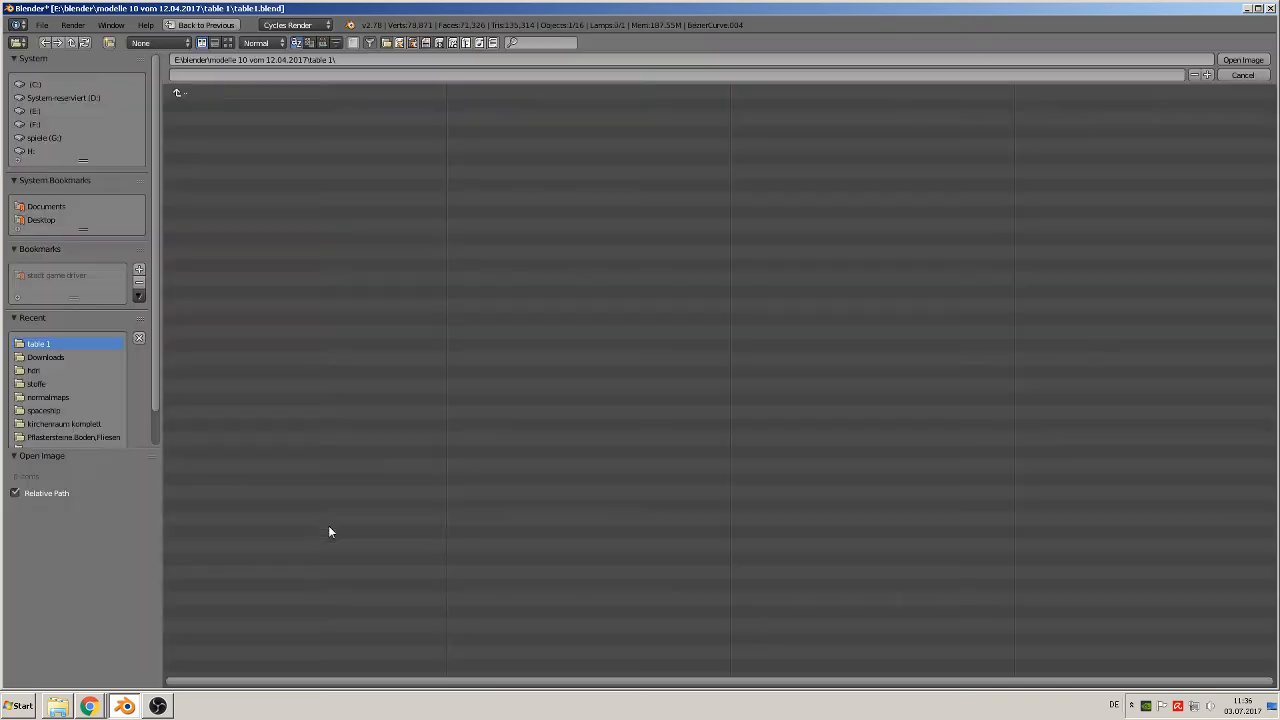
{"action": "left_click", "coordinate": [53, 399]}
{"action": "left_click", "coordinate": [195, 90]}
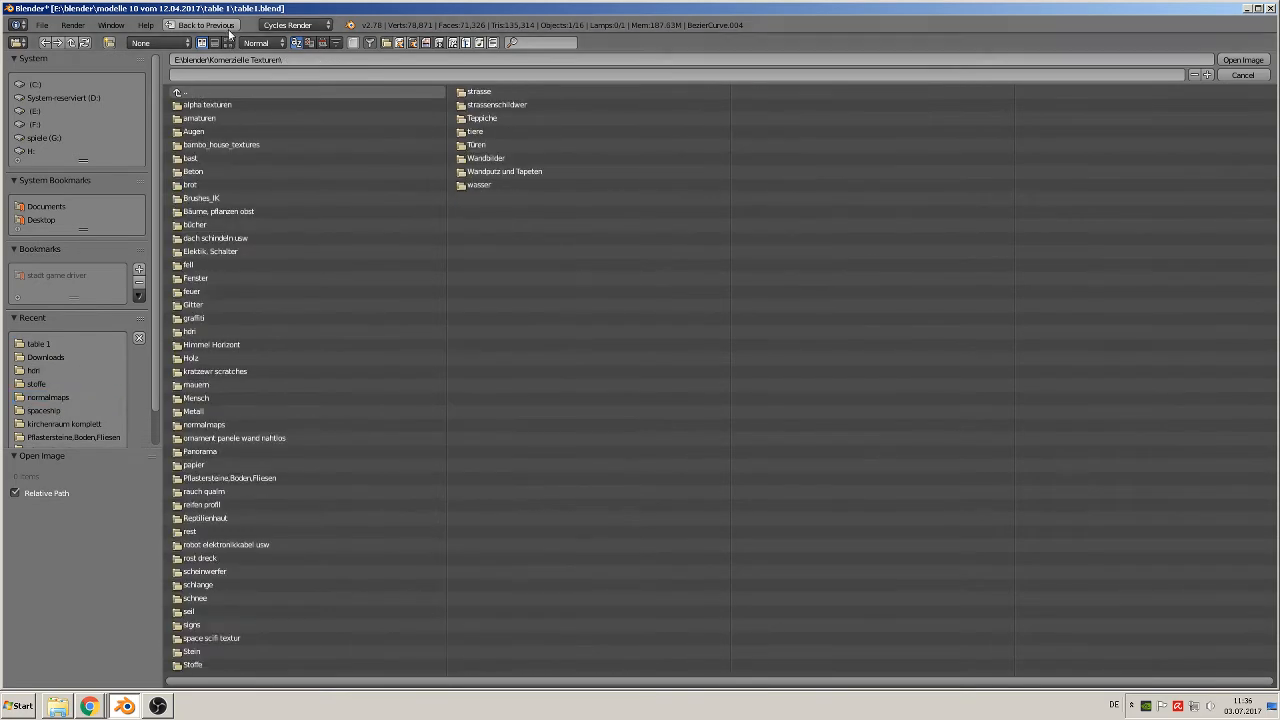
{"action": "left_click", "coordinate": [205, 359]}
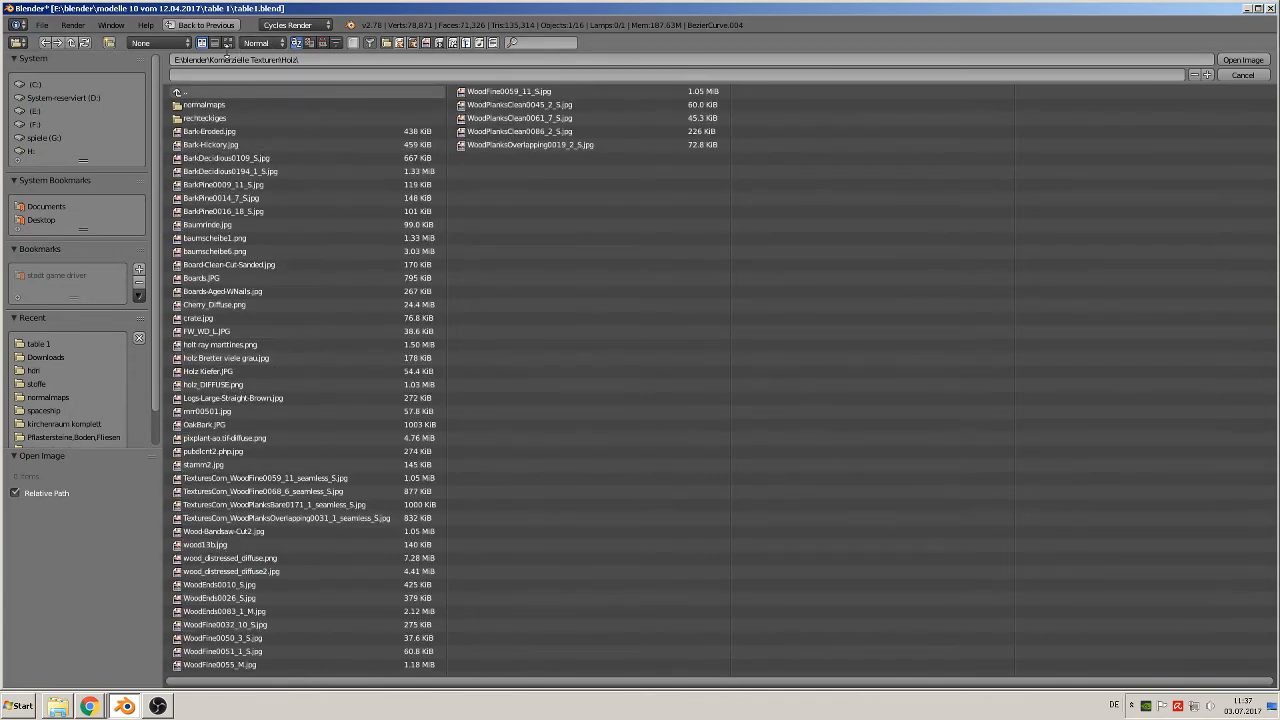
{"action": "left_click", "coordinate": [228, 42]}
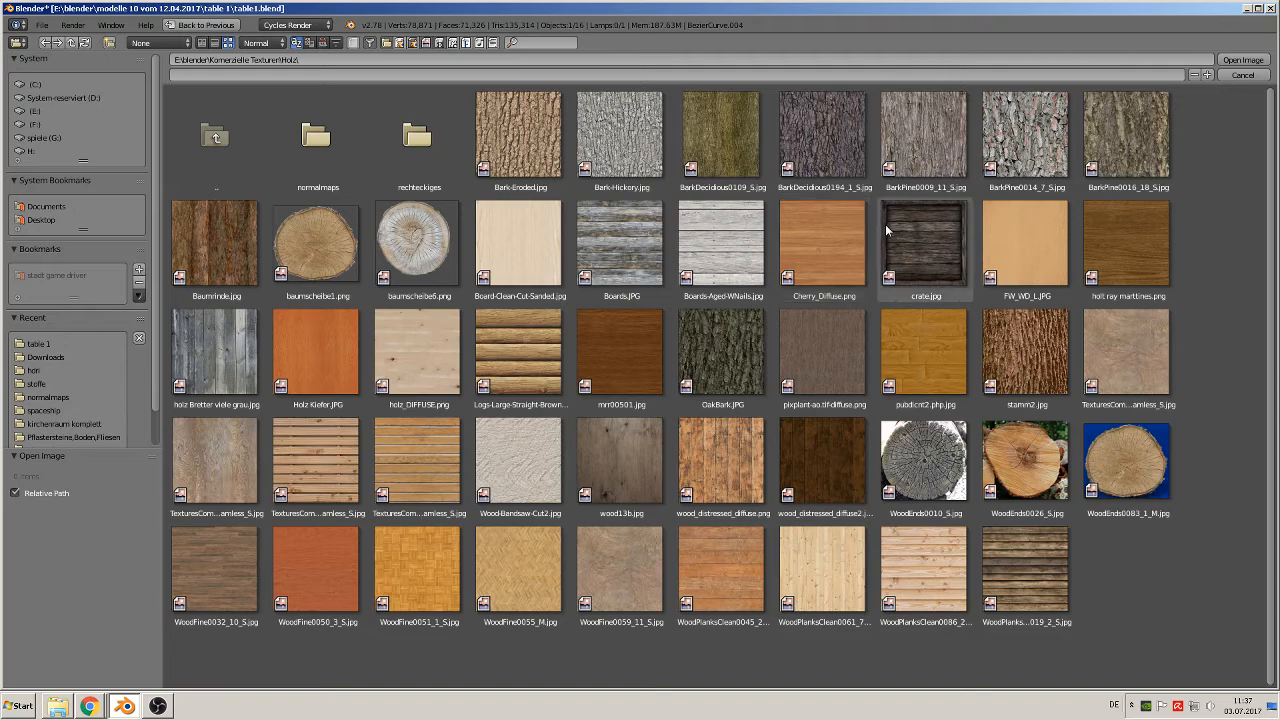
{"action": "left_click", "coordinate": [828, 235]}
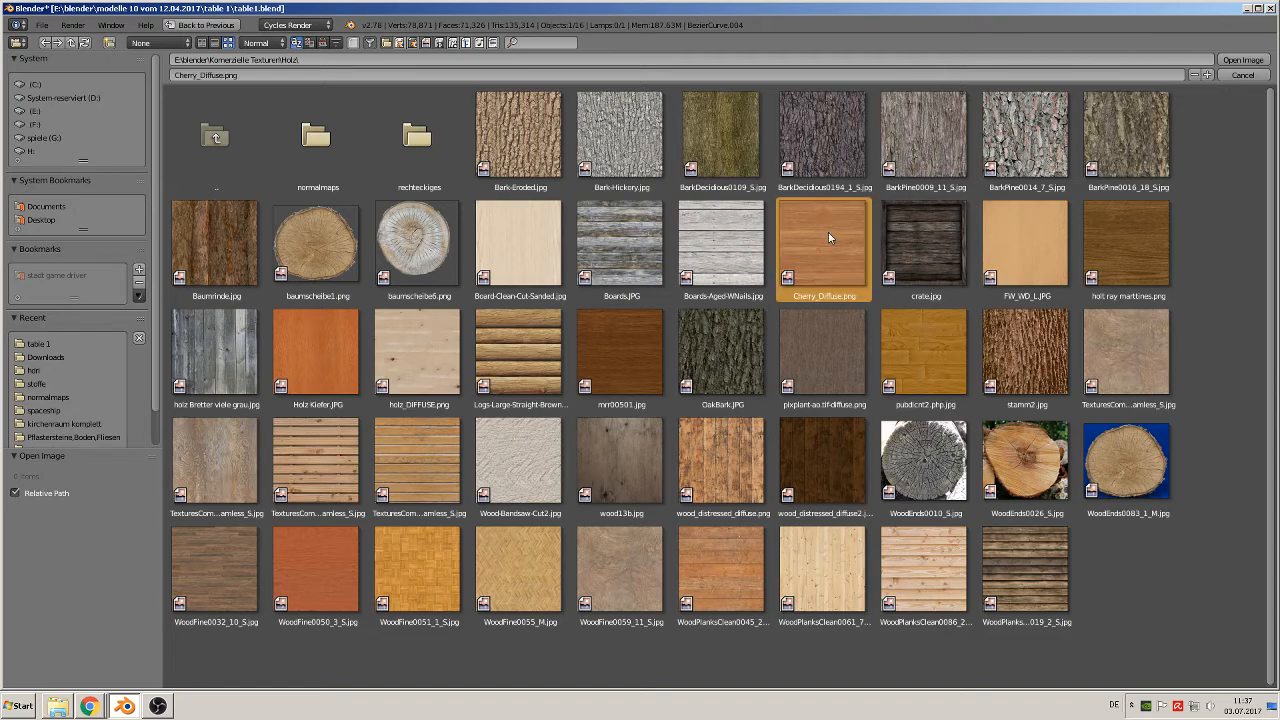
{"action": "double_click", "coordinate": [828, 232]}
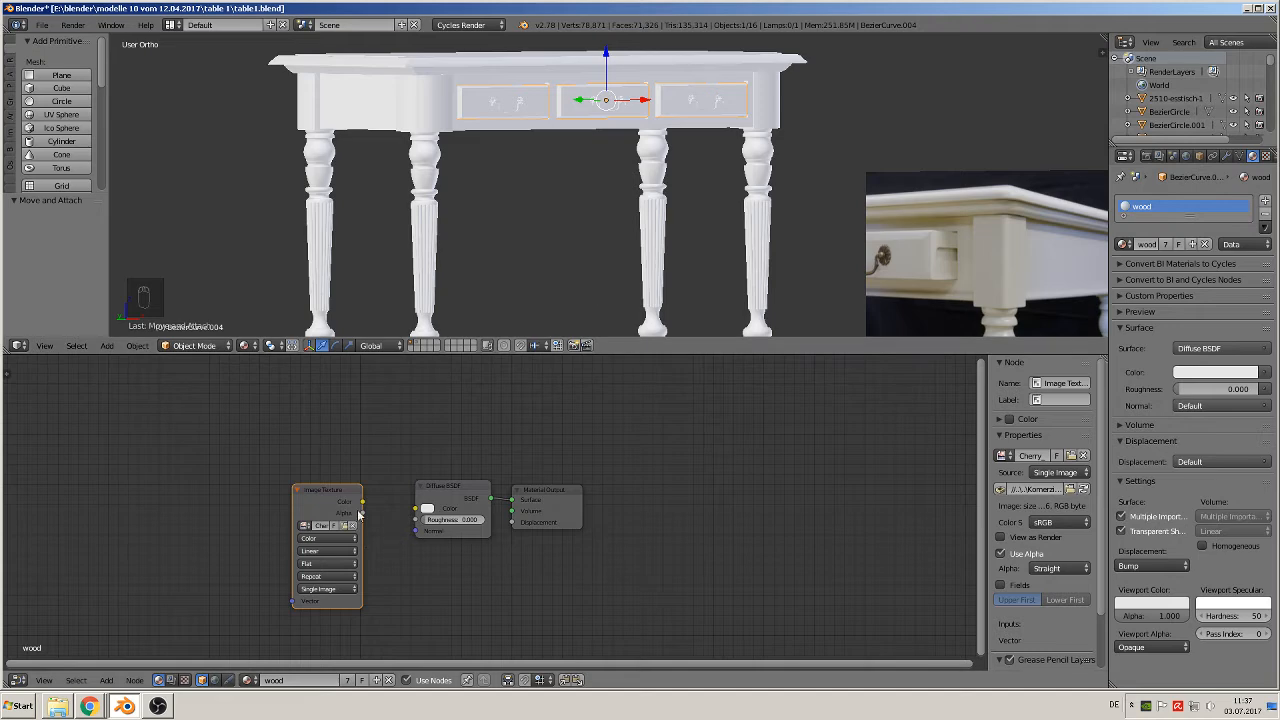
Link the widened Image Texture node's Color output to the Diffuse BSDF's Color input and show the material preview.
{"action": "scroll", "coordinate": [397, 564], "scroll_direction": "up", "scroll_amount": 3}
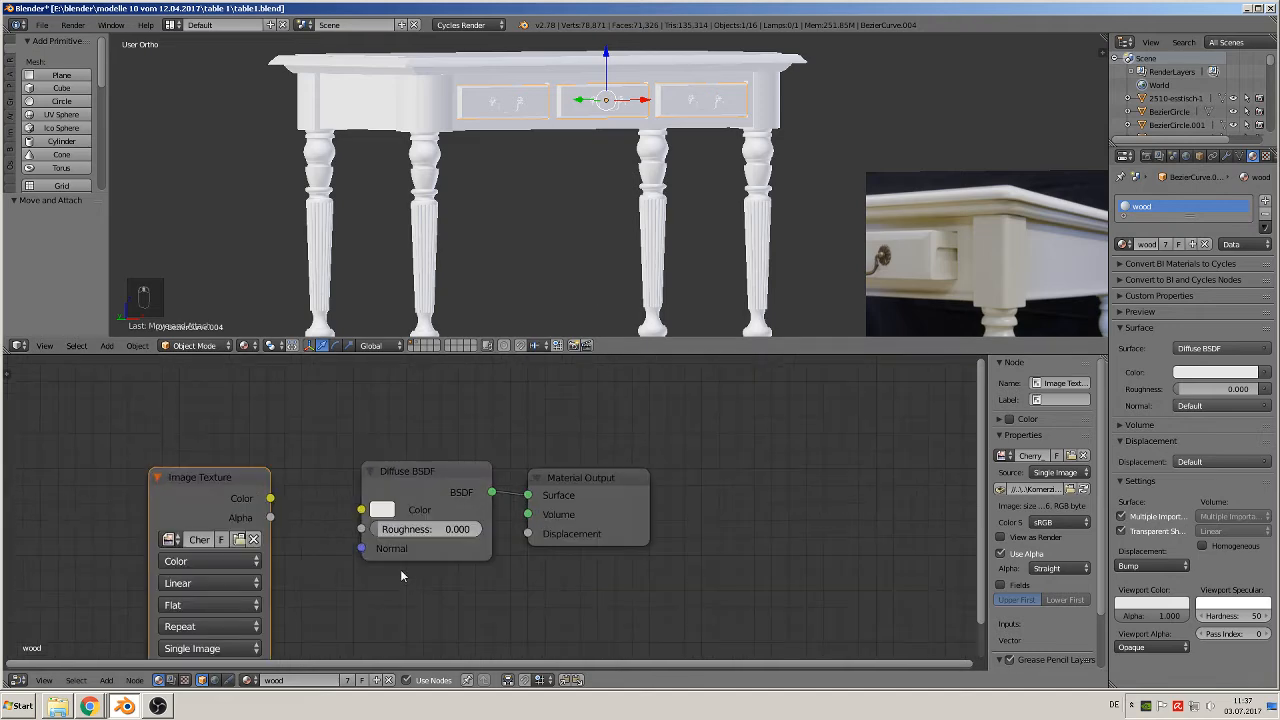
{"action": "middle_click_drag", "start_coordinate": [400, 569], "coordinate": [567, 445]}
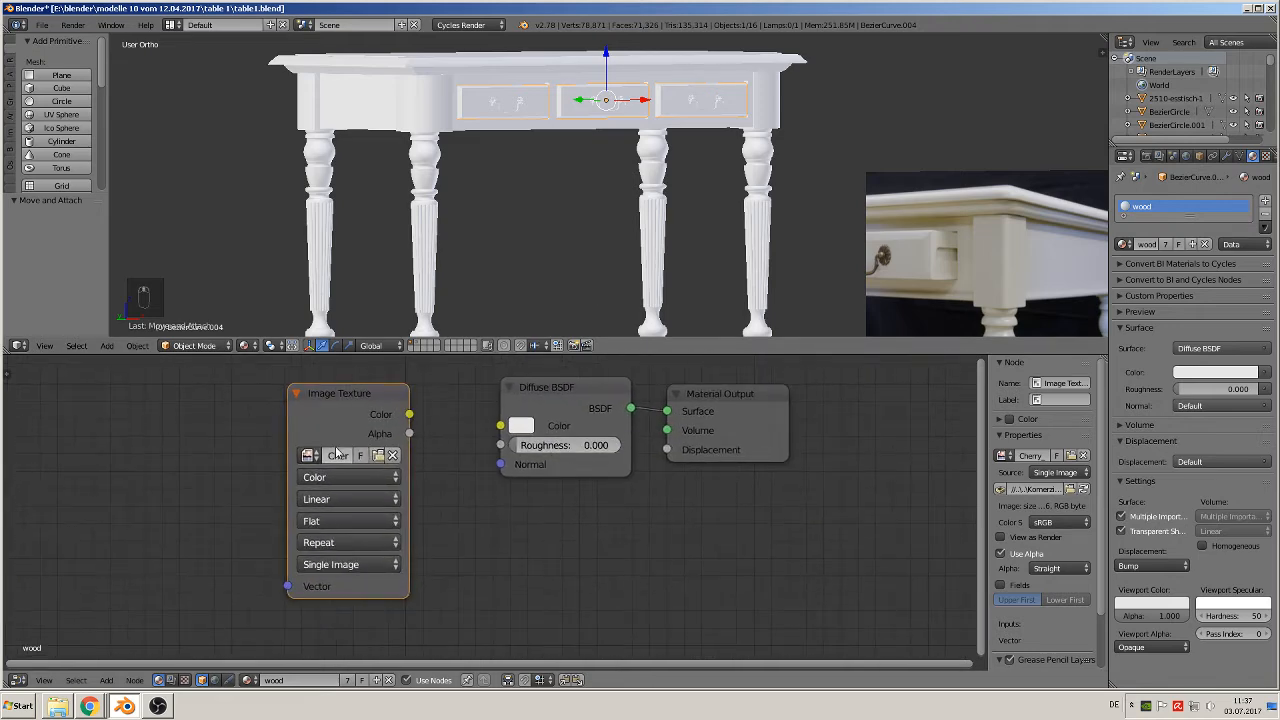
{"action": "left_click_drag", "start_coordinate": [289, 472], "coordinate": [153, 468]}
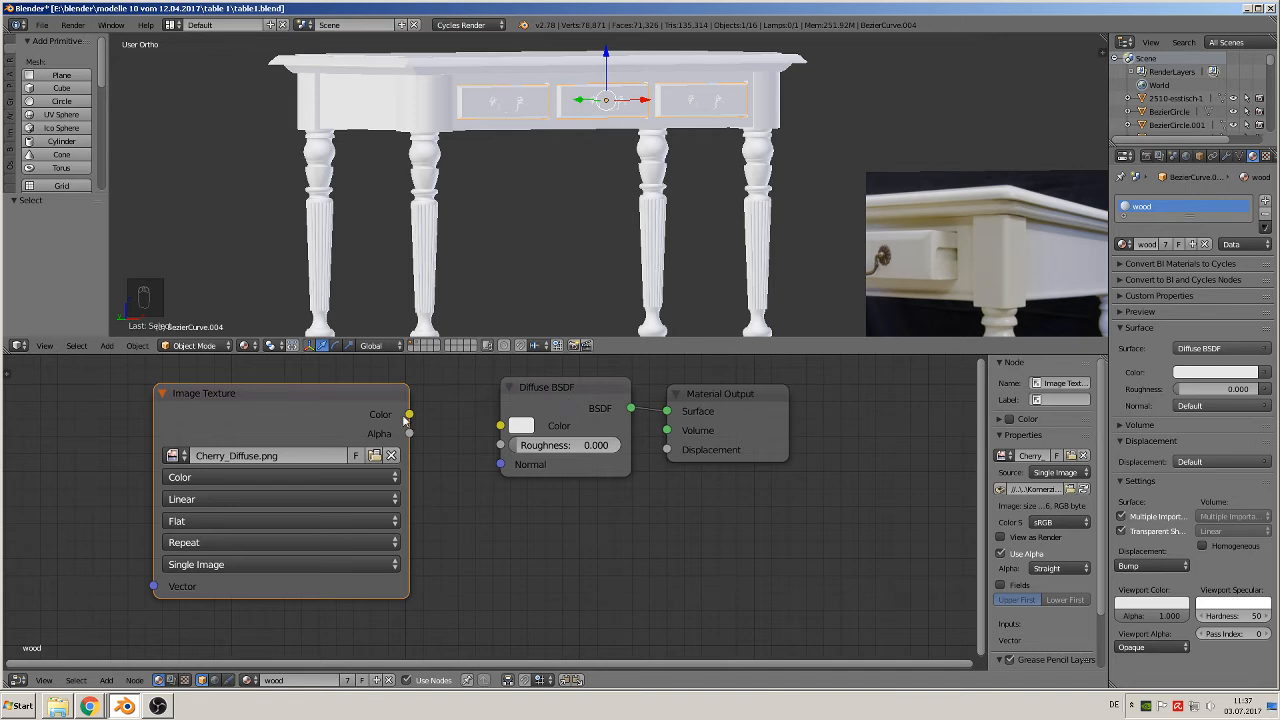
{"action": "left_click_drag", "start_coordinate": [409, 414], "coordinate": [500, 427]}
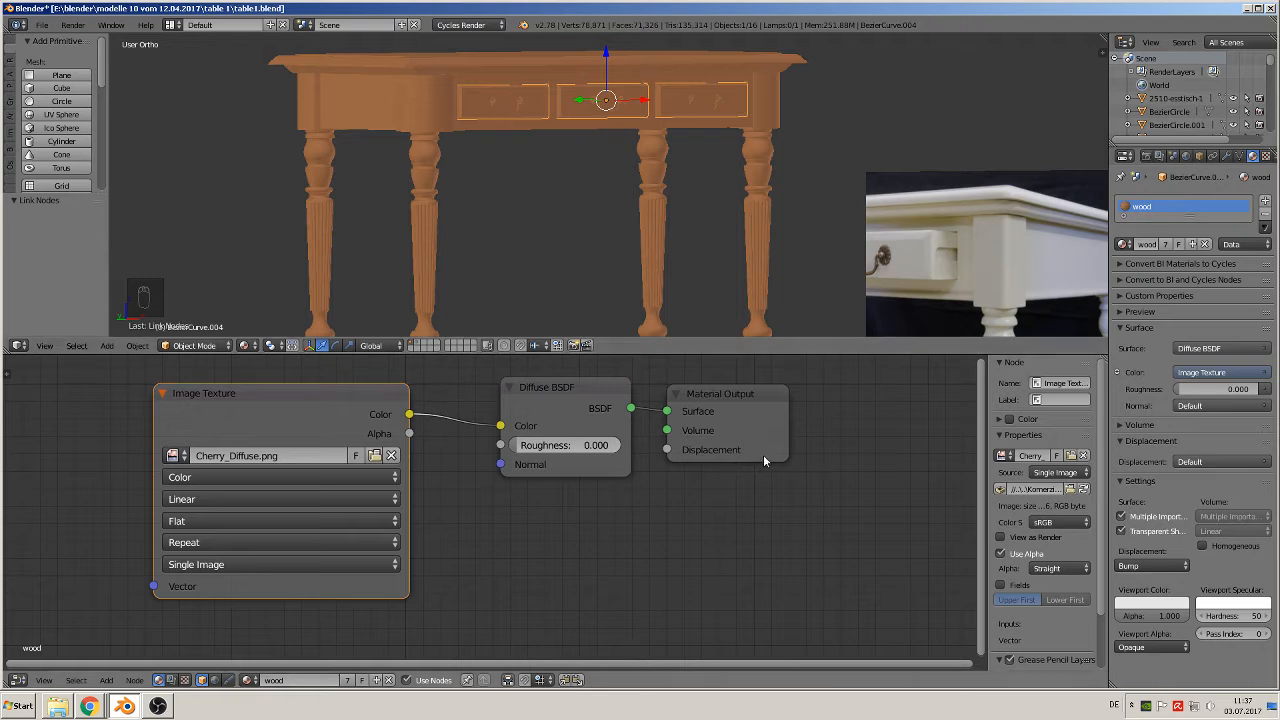
{"action": "left_click", "coordinate": [1121, 313]}
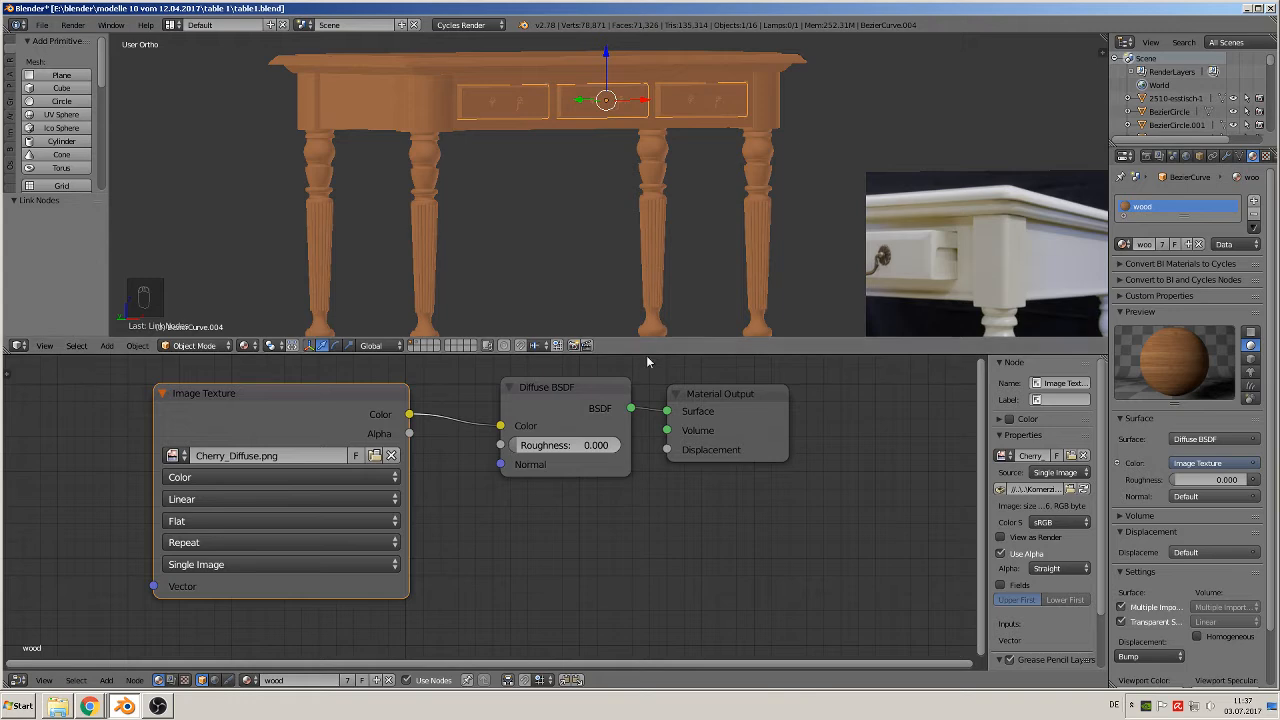
Enlarge the 3D view and unwrap the tabletop's entire mesh with the standard Unwrap method.
{"action": "left_click_drag", "start_coordinate": [647, 352], "coordinate": [622, 472]}
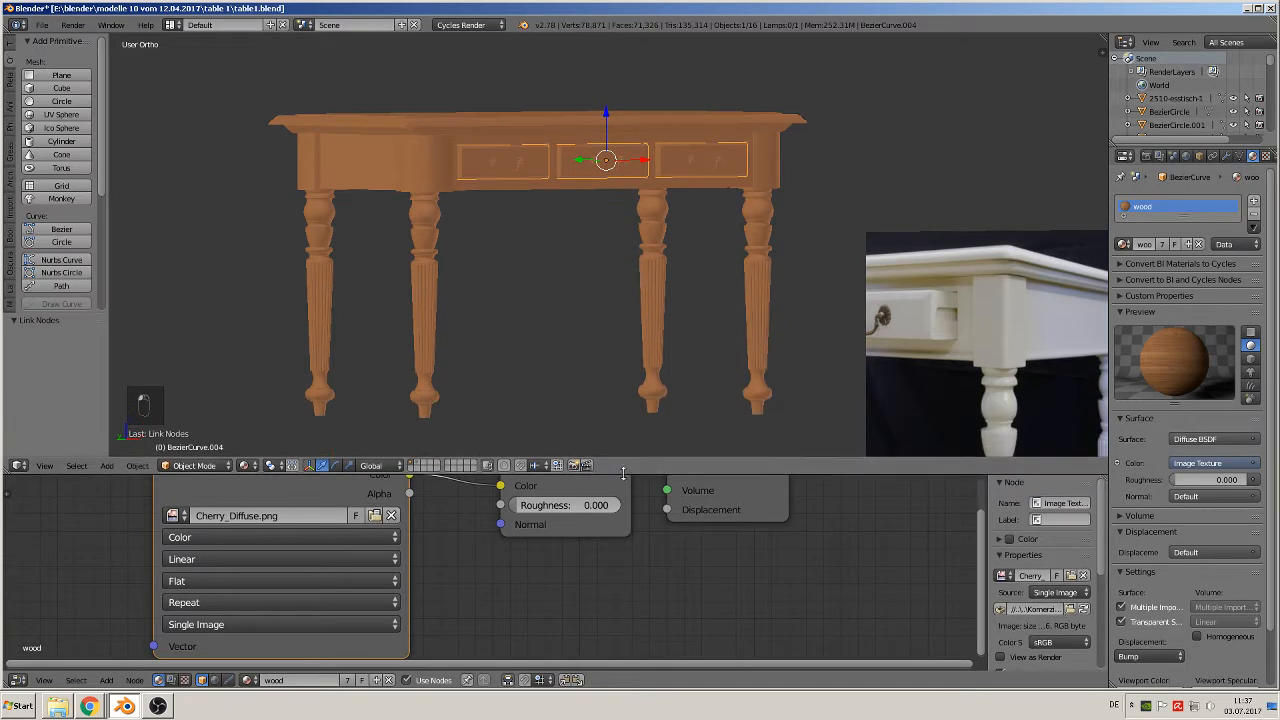
{"action": "right_click", "coordinate": [372, 116]}
{"action": "middle_click_drag", "start_coordinate": [392, 154], "coordinate": [443, 238]}
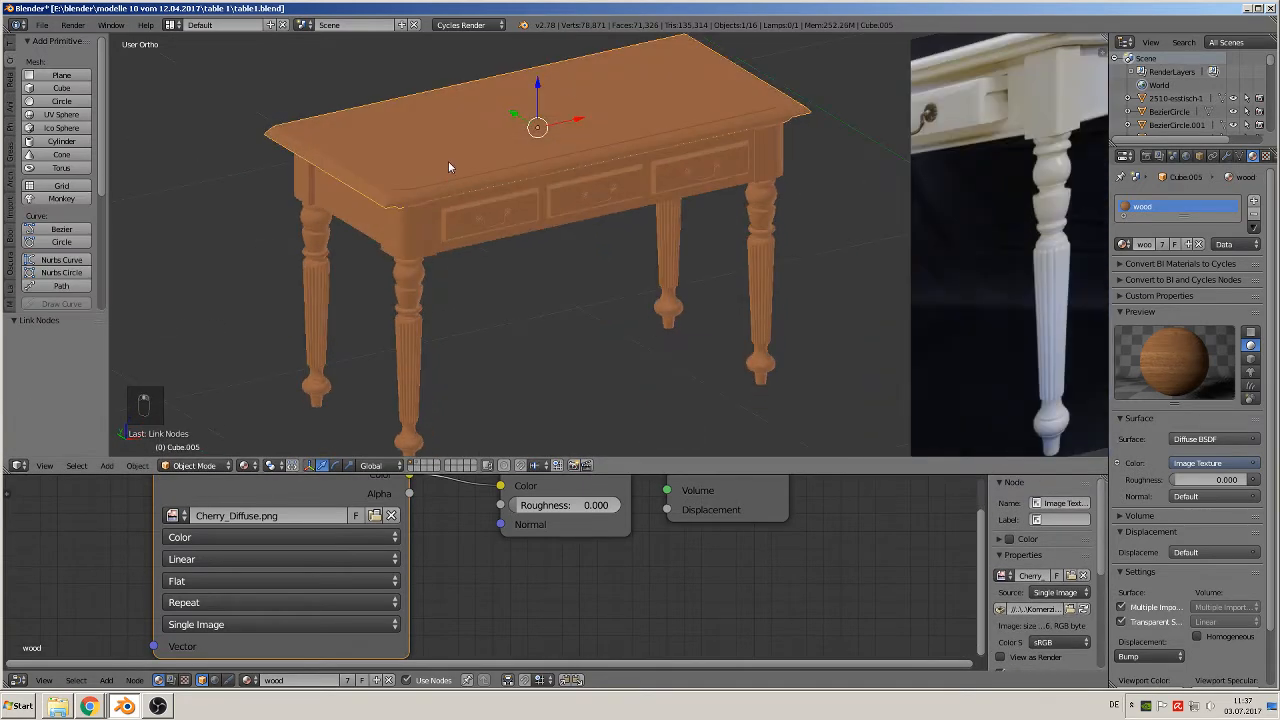
{"action": "key", "text": "Tab"}
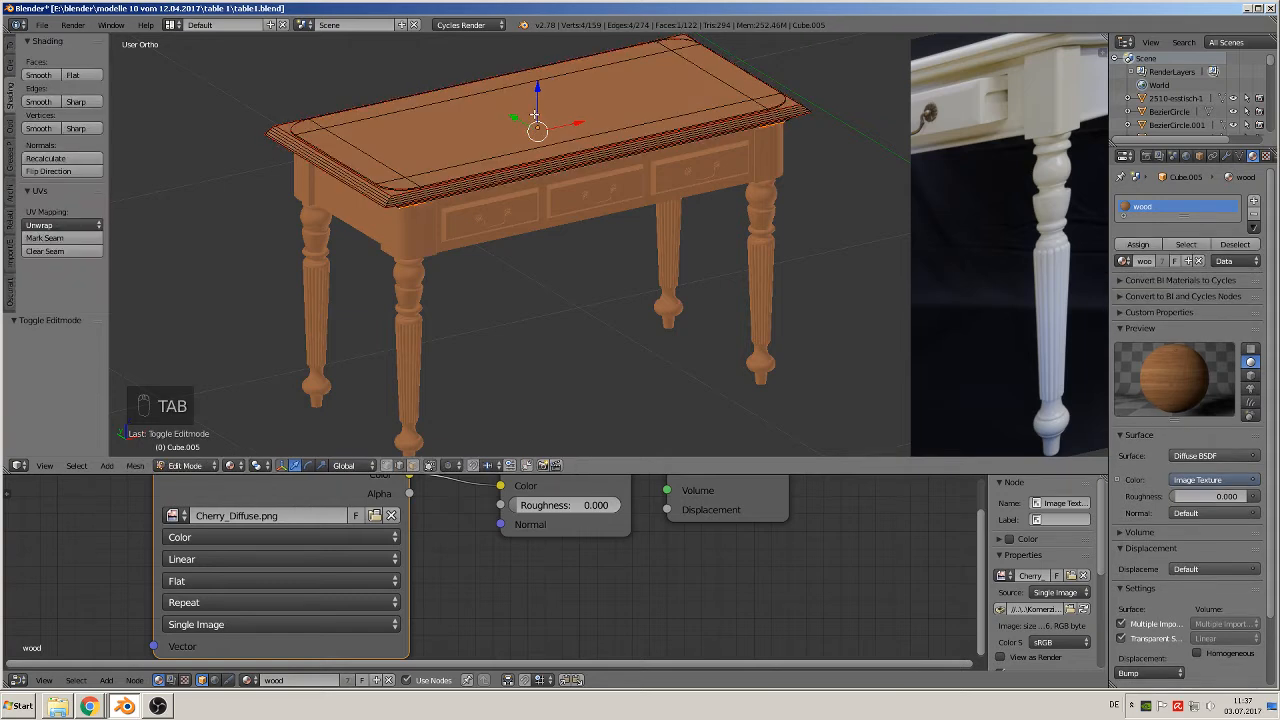
{"action": "key", "text": "a"}
{"action": "key", "text": "a"}
{"action": "key", "text": "a"}
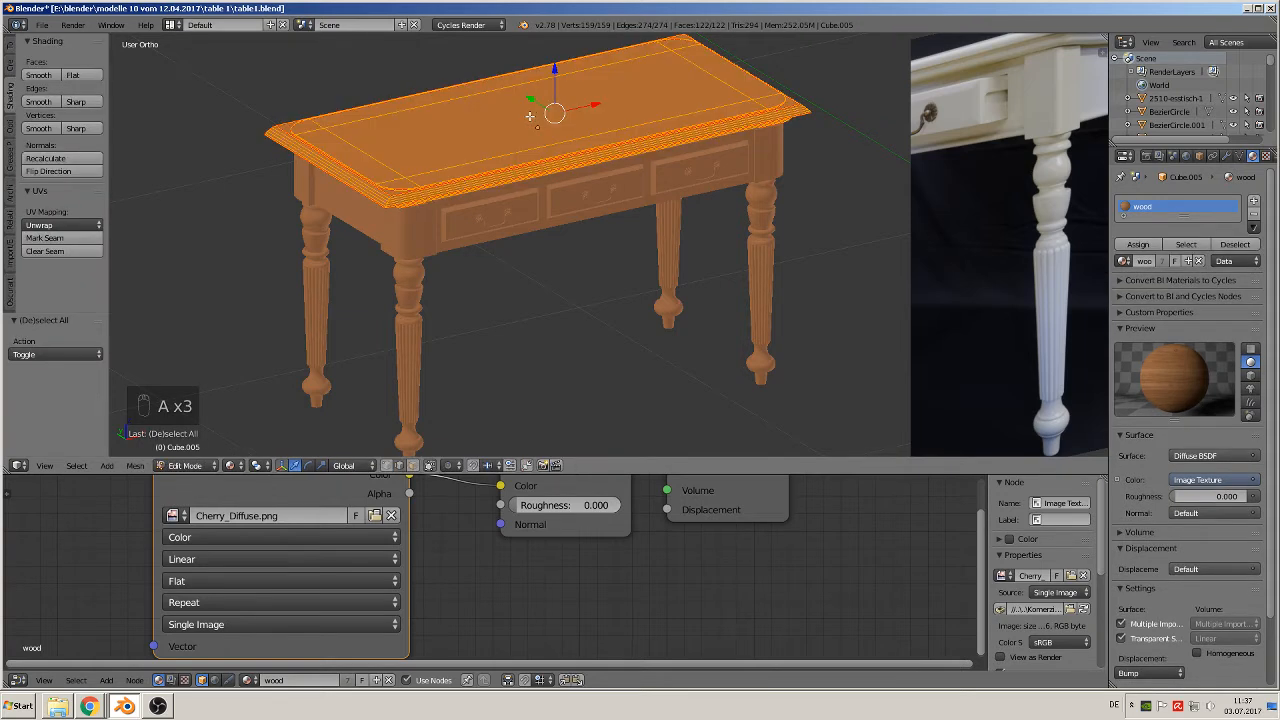
{"action": "key", "text": "u"}
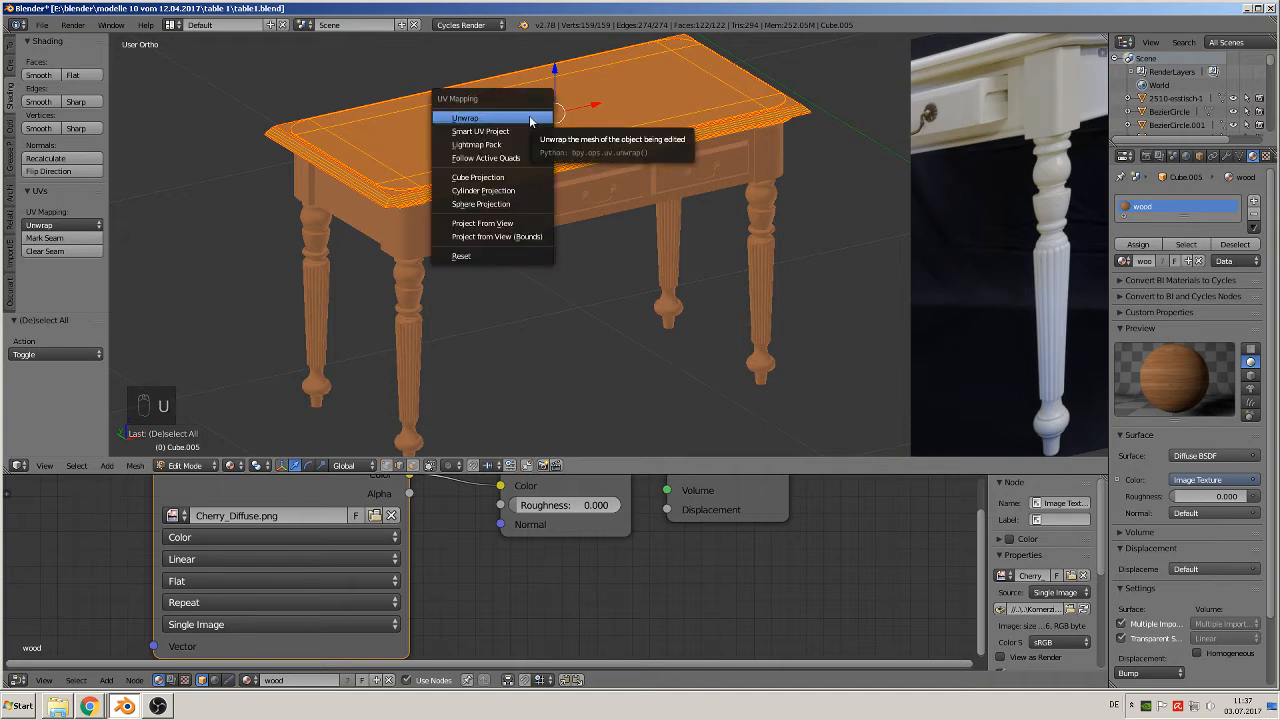
{"action": "left_click", "coordinate": [530, 120]}
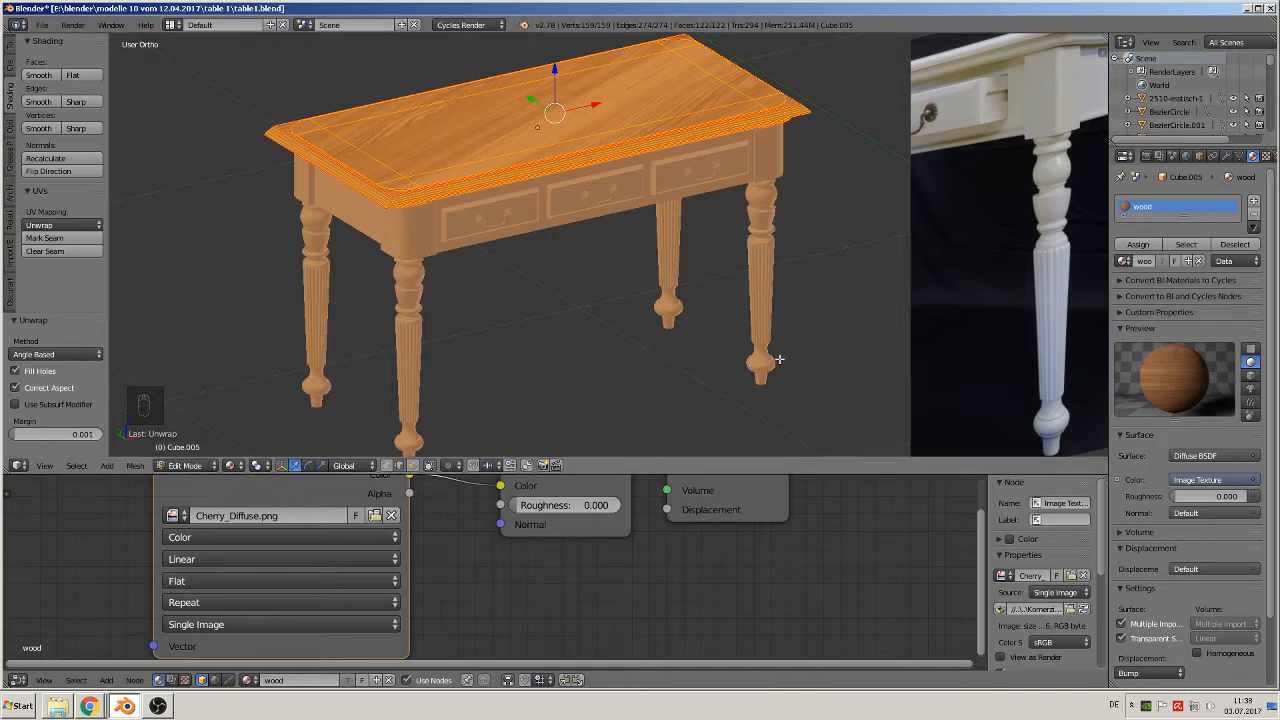
{"action": "key", "text": "Tab"}
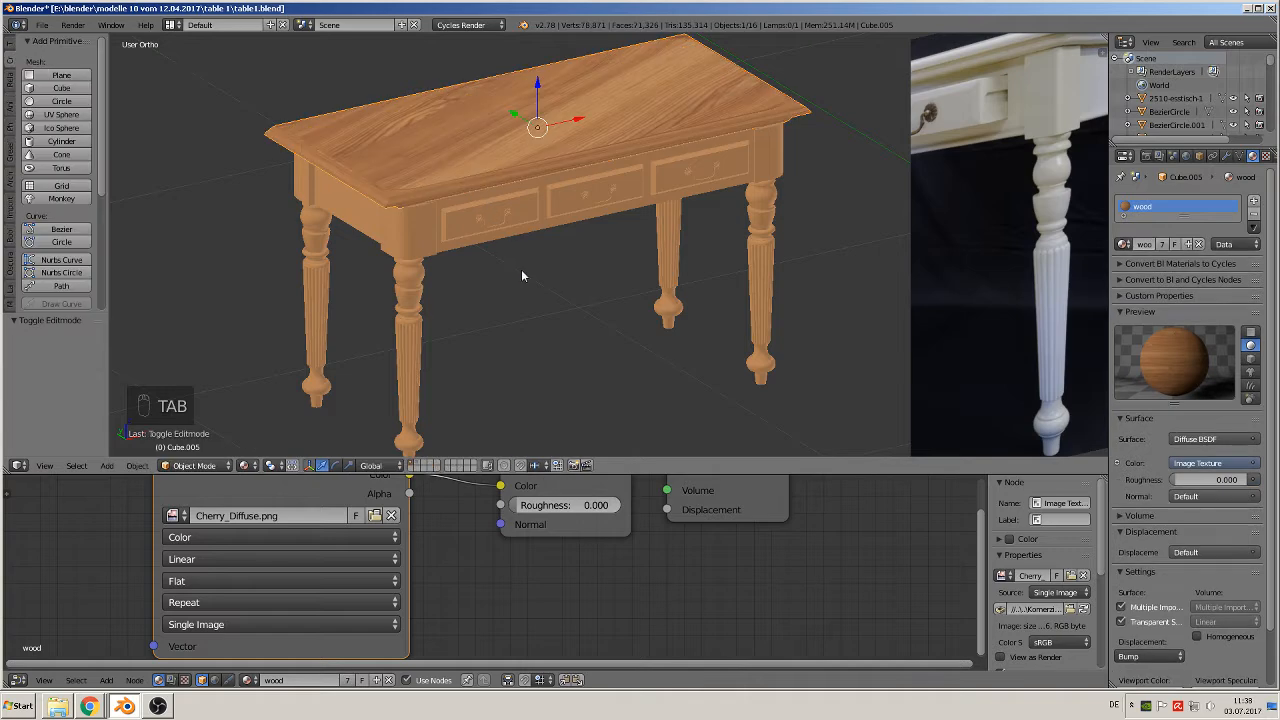
Apply the tabletop's rotation and scale in Object Mode.
{"action": "key", "text": "Tab"}
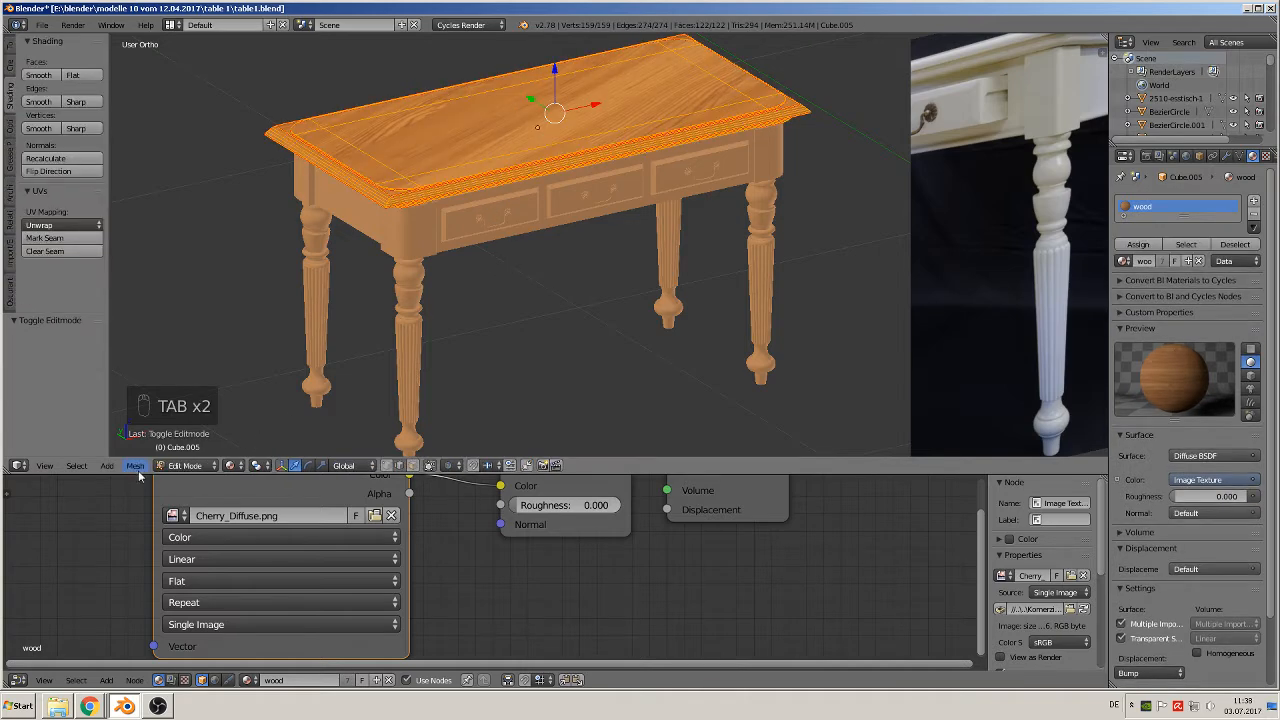
{"action": "key", "text": "Tab"}
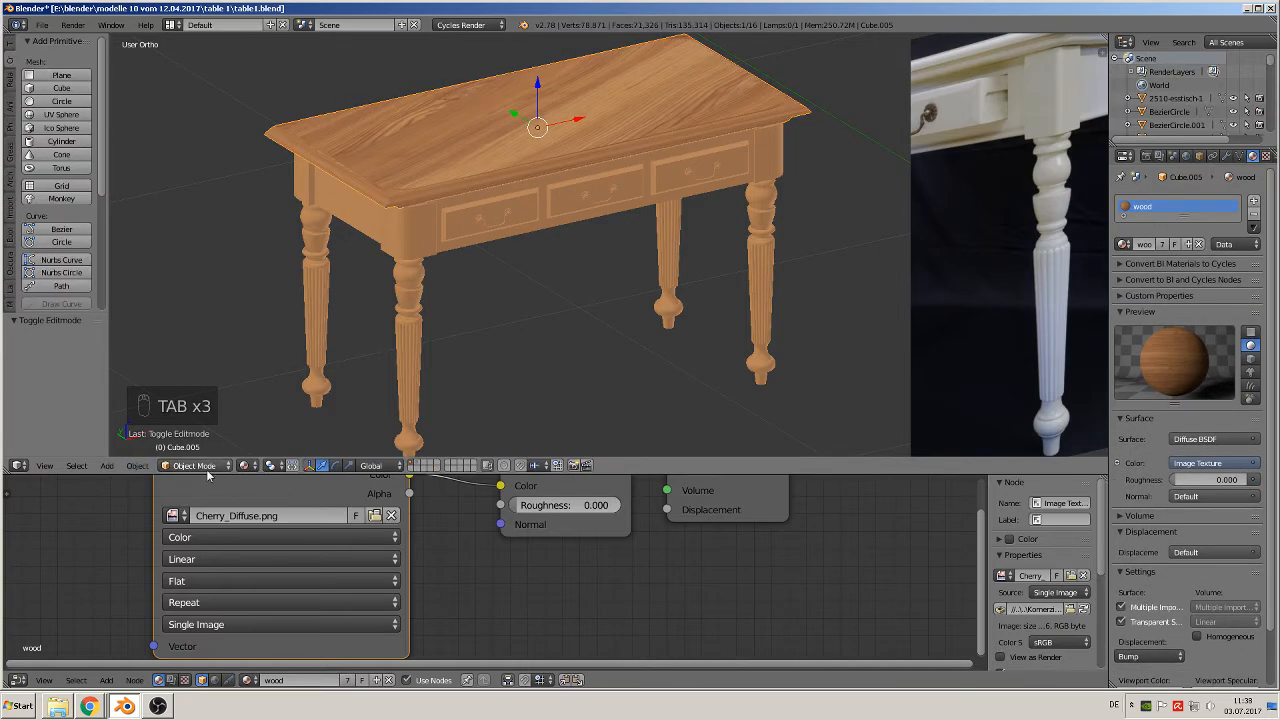
{"action": "left_click", "coordinate": [139, 467]}
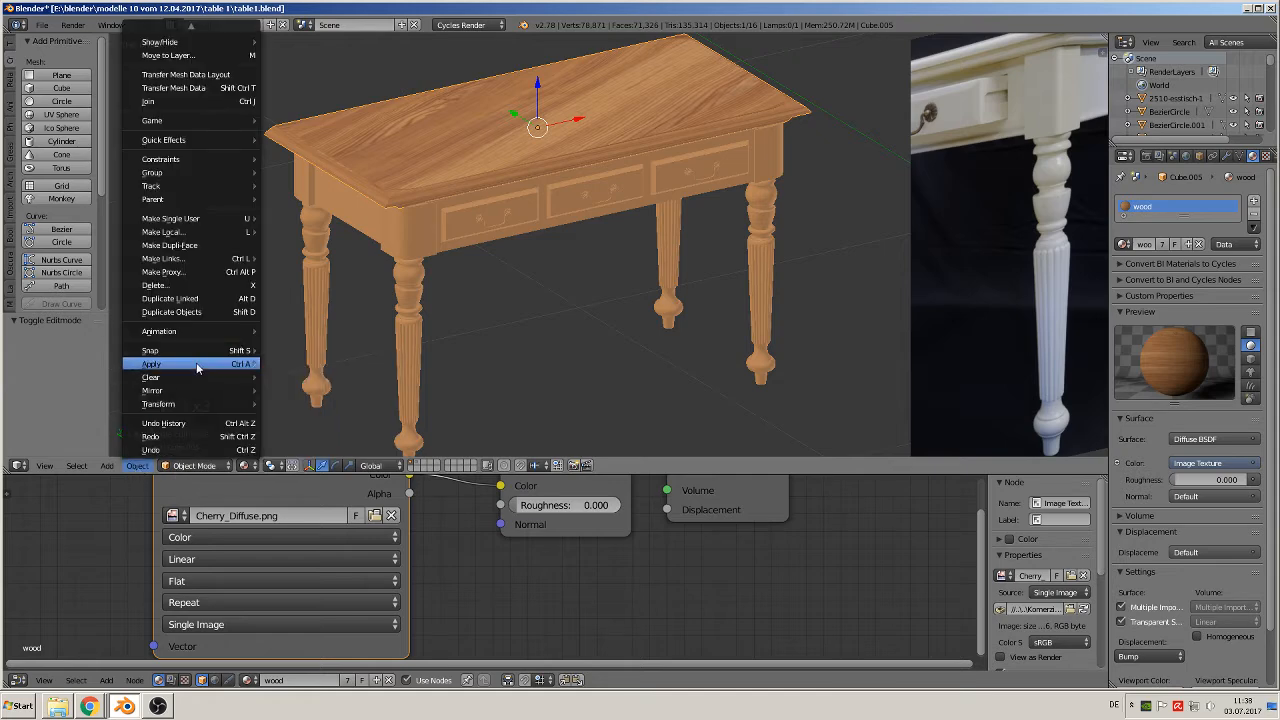
{"action": "mouse_move", "coordinate": [196, 362]}
{"action": "left_click", "coordinate": [320, 404]}
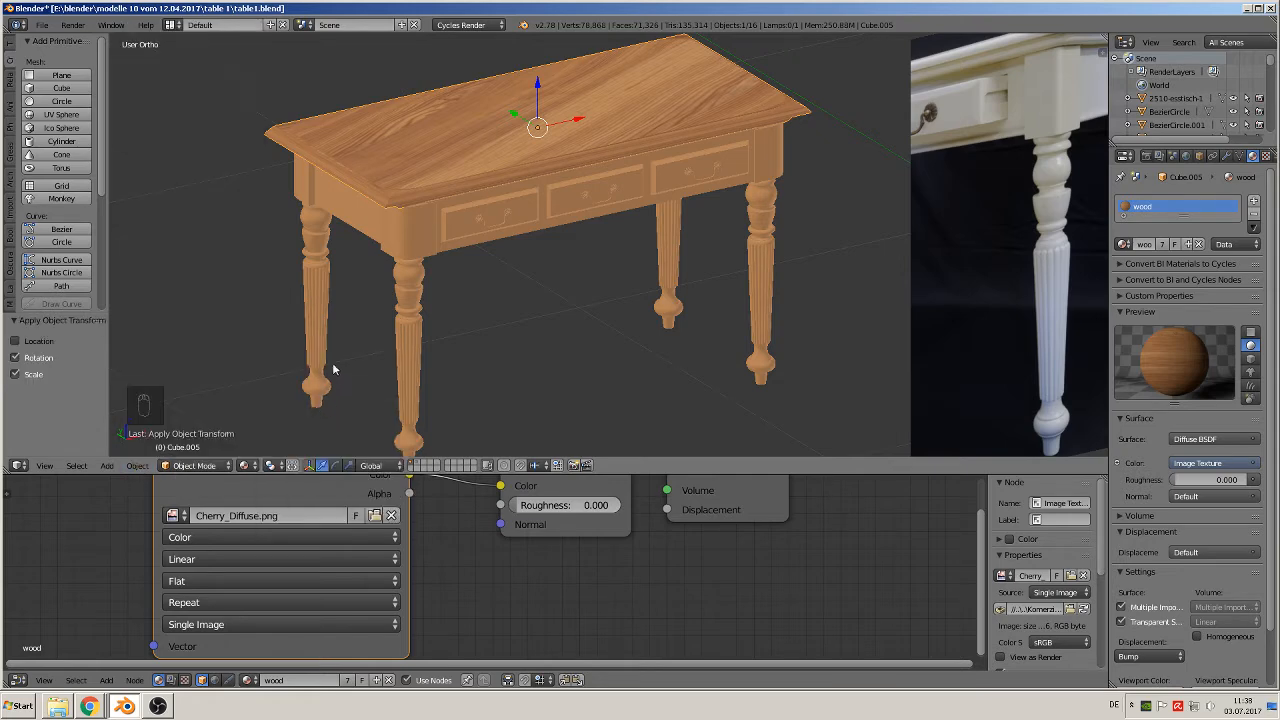
Try to apply rotation and scale to the table's side apron panel in Object Mode.
{"action": "scroll", "coordinate": [200, 217], "scroll_direction": "up", "scroll_amount": 3}
{"action": "middle_click_drag", "start_coordinate": [300, 258], "coordinate": [344, 187]}
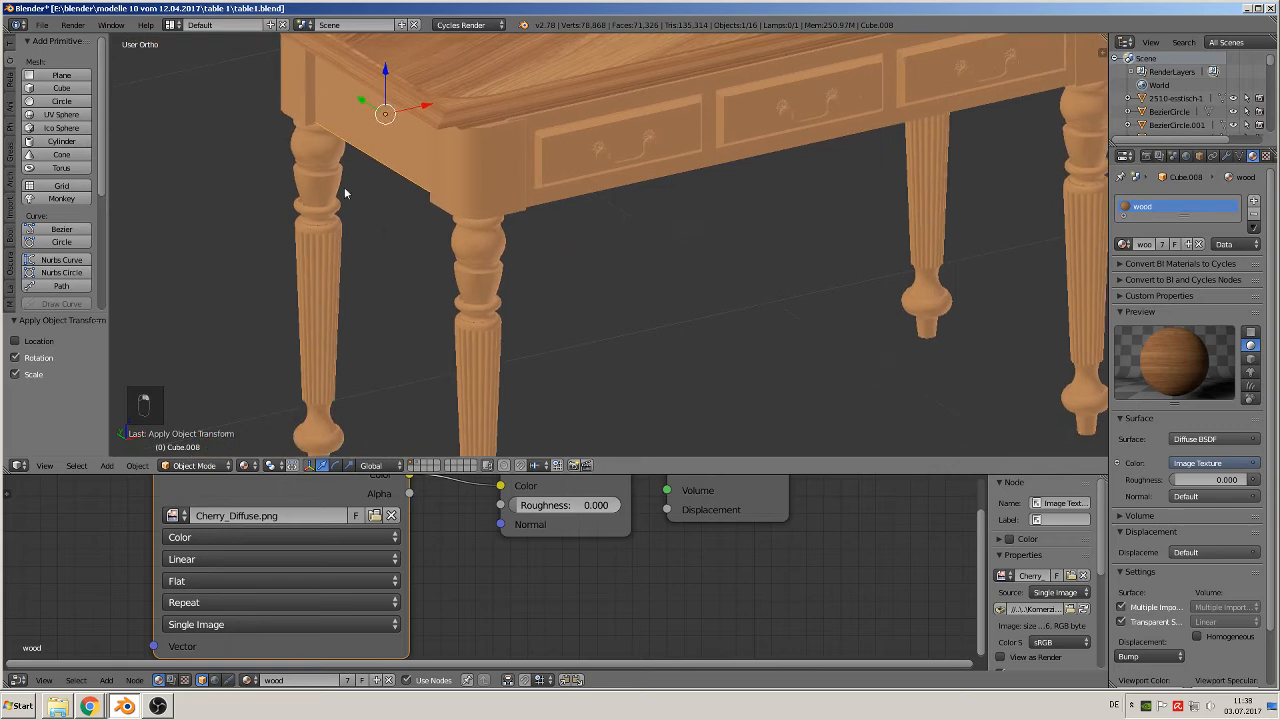
{"action": "key", "text": "Tab"}
{"action": "key", "text": "Tab"}
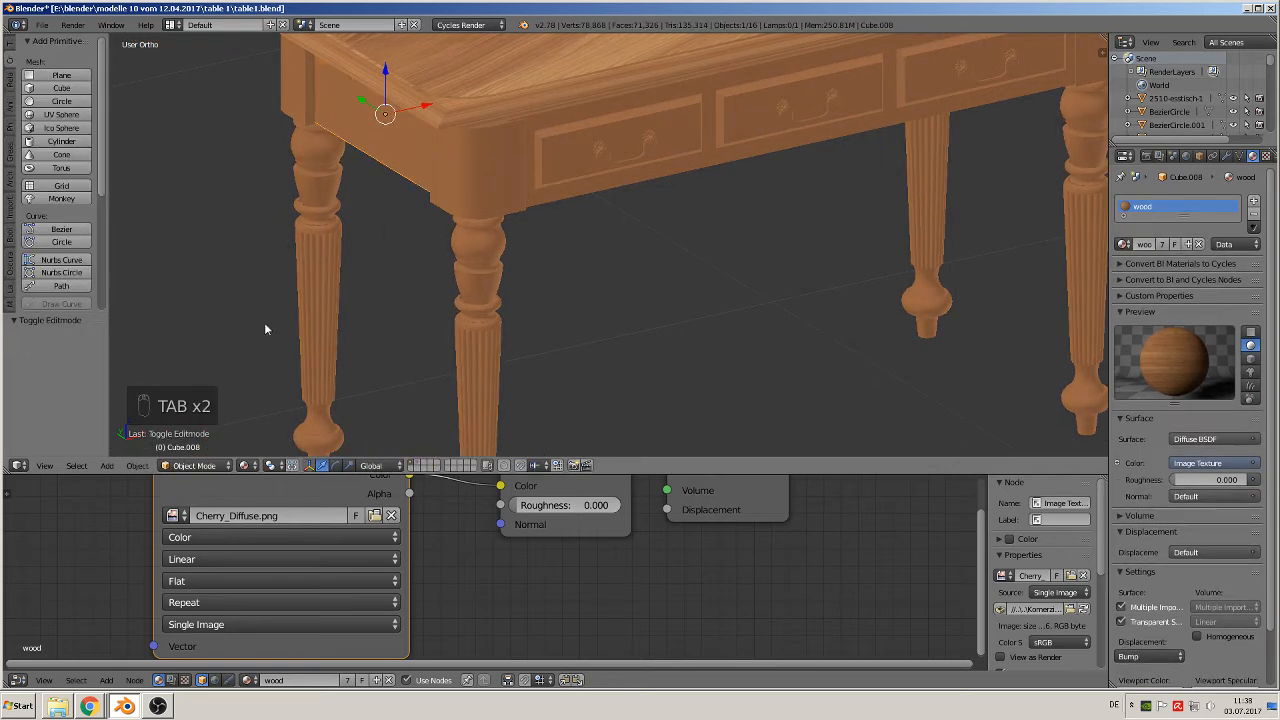
{"action": "left_click", "coordinate": [137, 466]}
{"action": "mouse_move", "coordinate": [200, 363]}
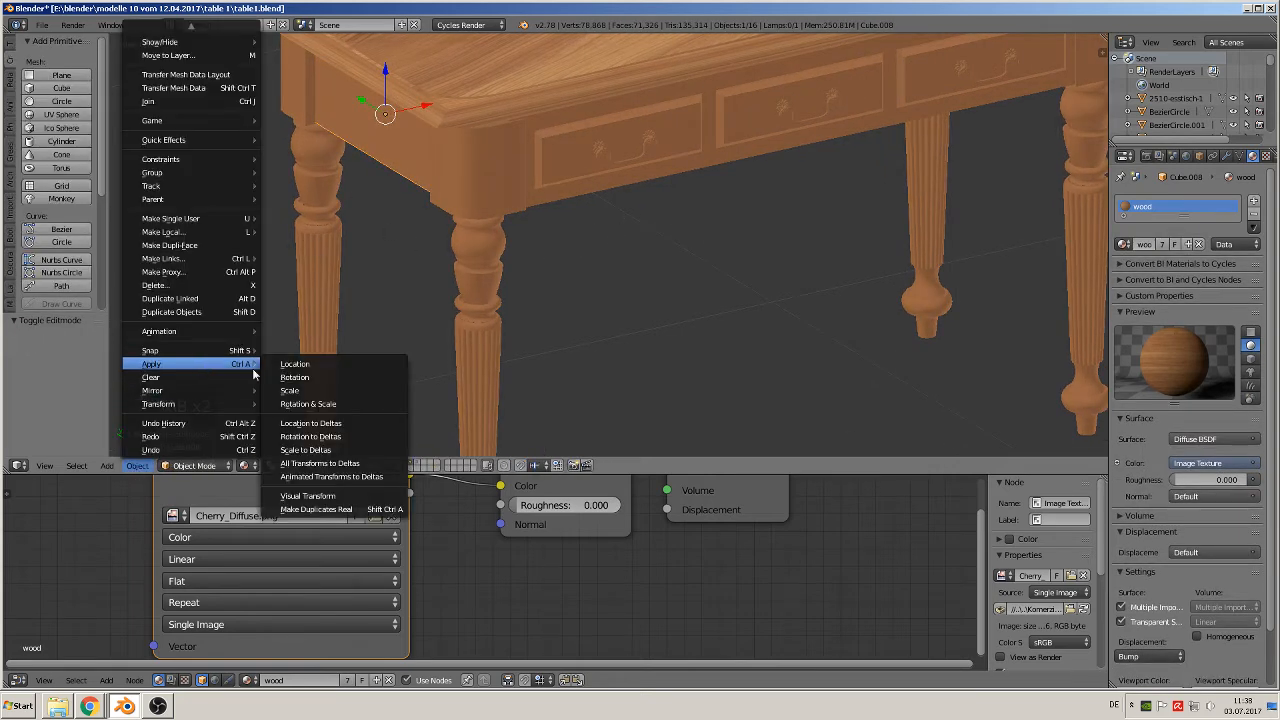
{"action": "left_click", "coordinate": [326, 410]}
Try to apply rotation and scale to the turned leg behind the side apron panel.
{"action": "right_click", "coordinate": [314, 177]}
{"action": "left_click", "coordinate": [140, 467]}
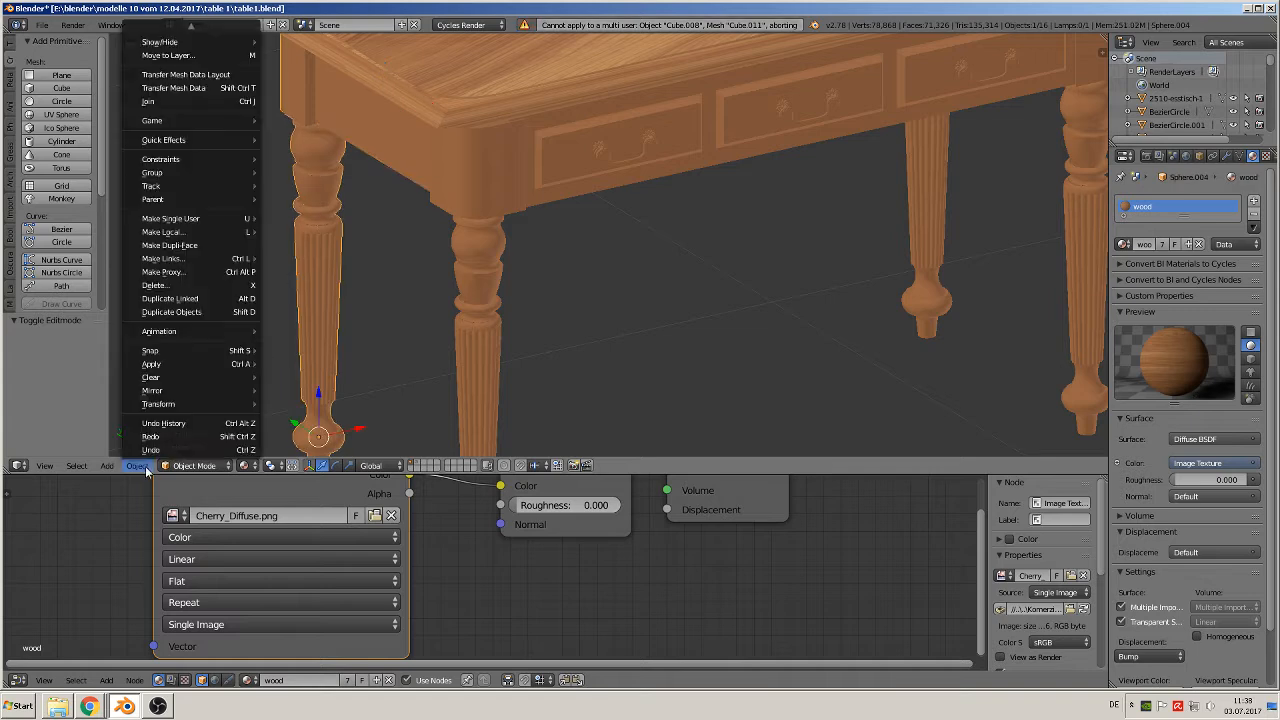
{"action": "mouse_move", "coordinate": [180, 365]}
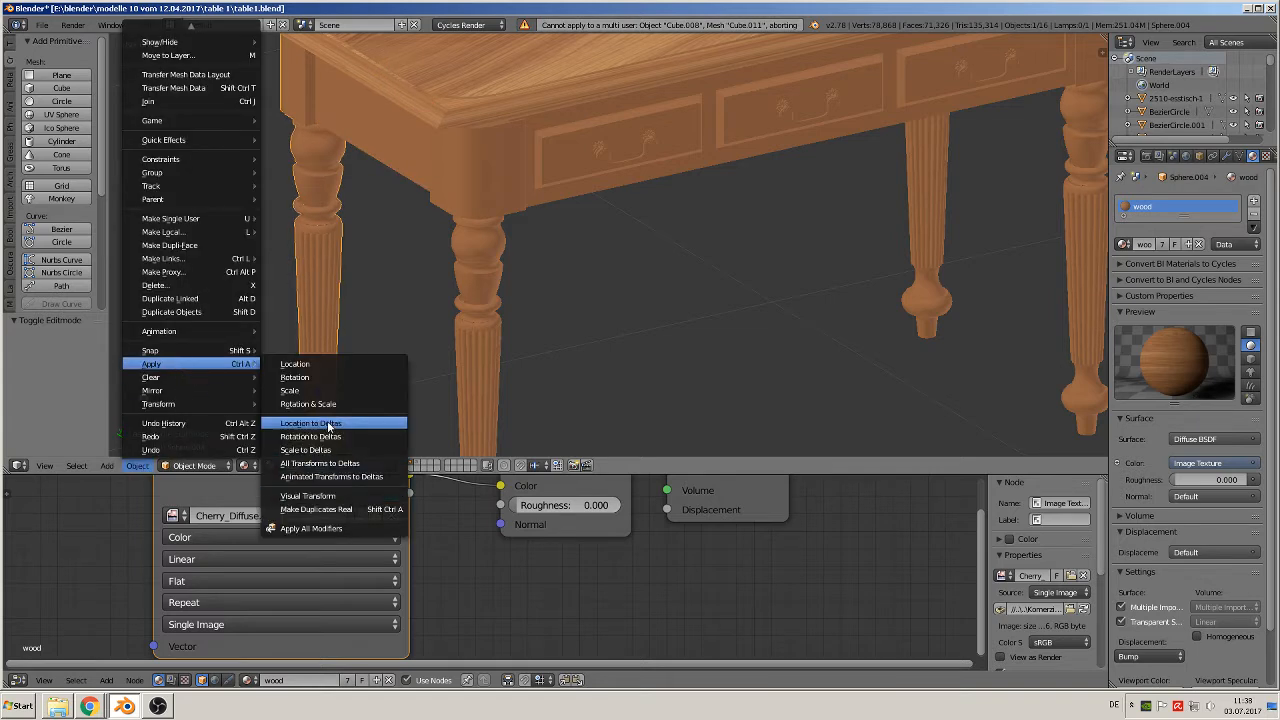
{"action": "left_click", "coordinate": [323, 405]}
Try to apply rotation and scale to the drawers object, leaving its position as it is.
{"action": "right_click", "coordinate": [634, 166]}
{"action": "key", "text": "g"}
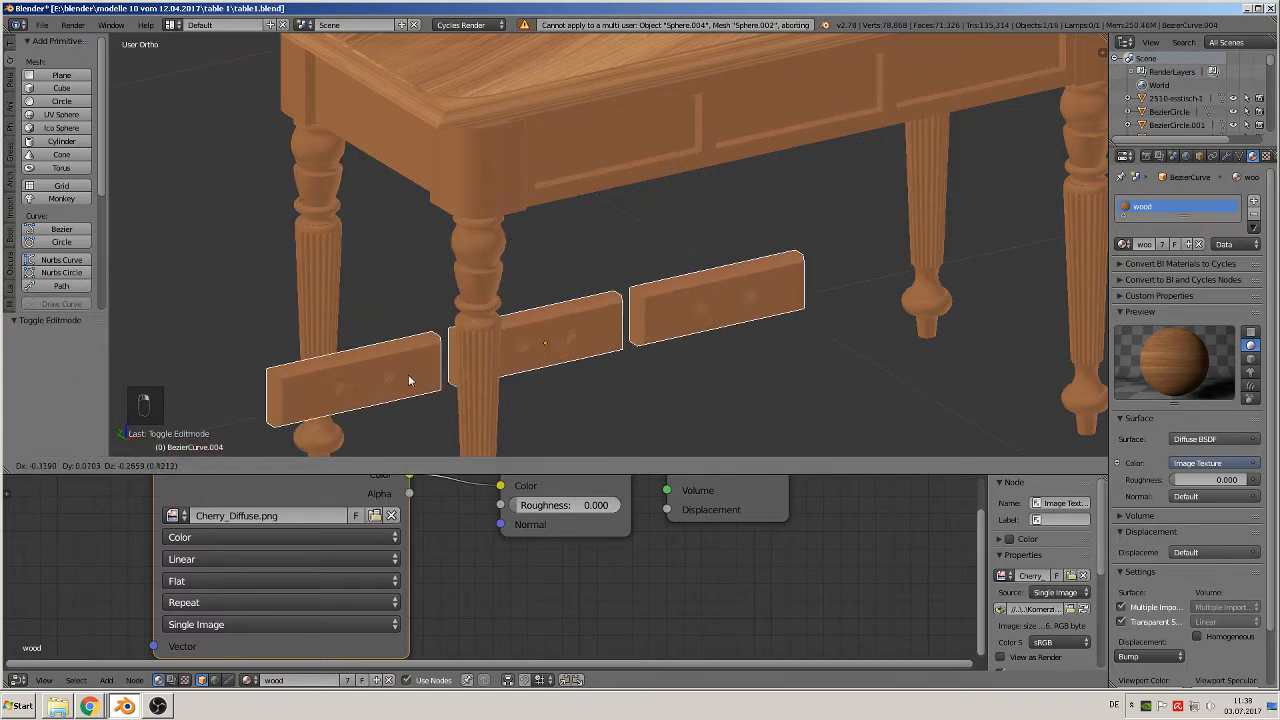
{"action": "right_click", "coordinate": [409, 380]}
{"action": "left_click", "coordinate": [140, 467]}
{"action": "mouse_move", "coordinate": [194, 370]}
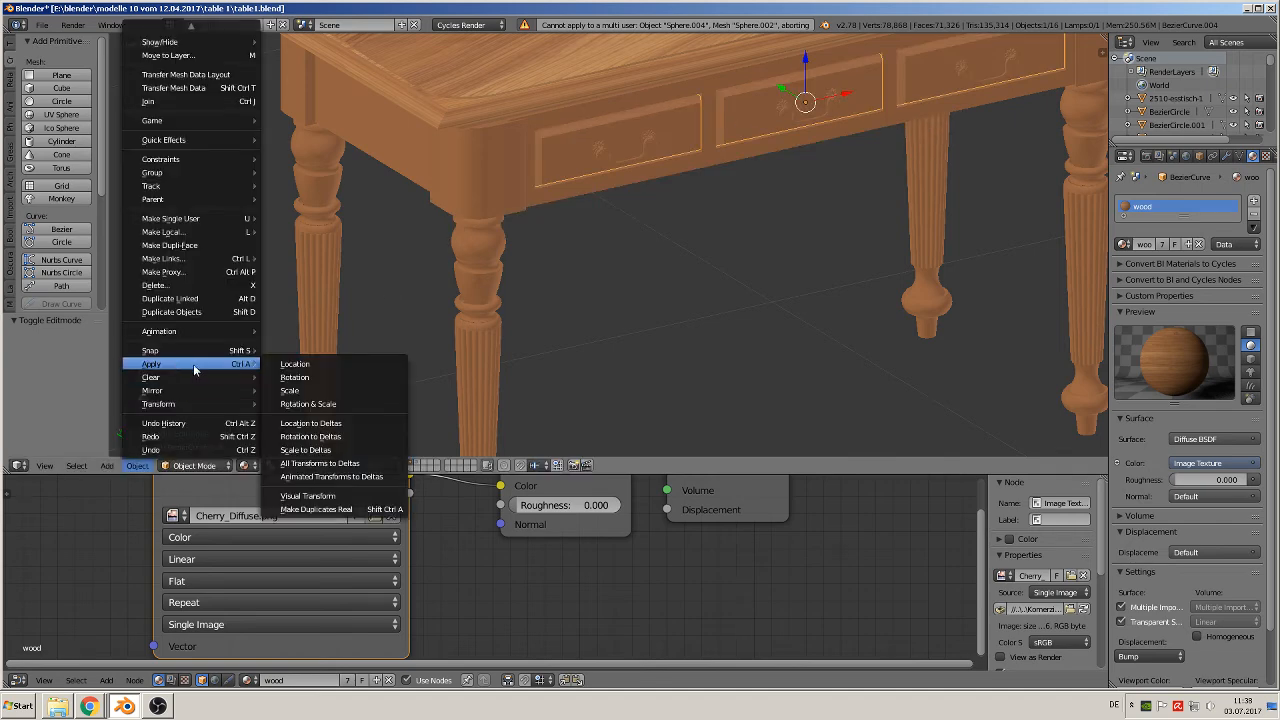
{"action": "left_click", "coordinate": [310, 404]}
Transfer the front drawer frame's location to deltas and apply its rotation and scale.
{"action": "right_click", "coordinate": [561, 191]}
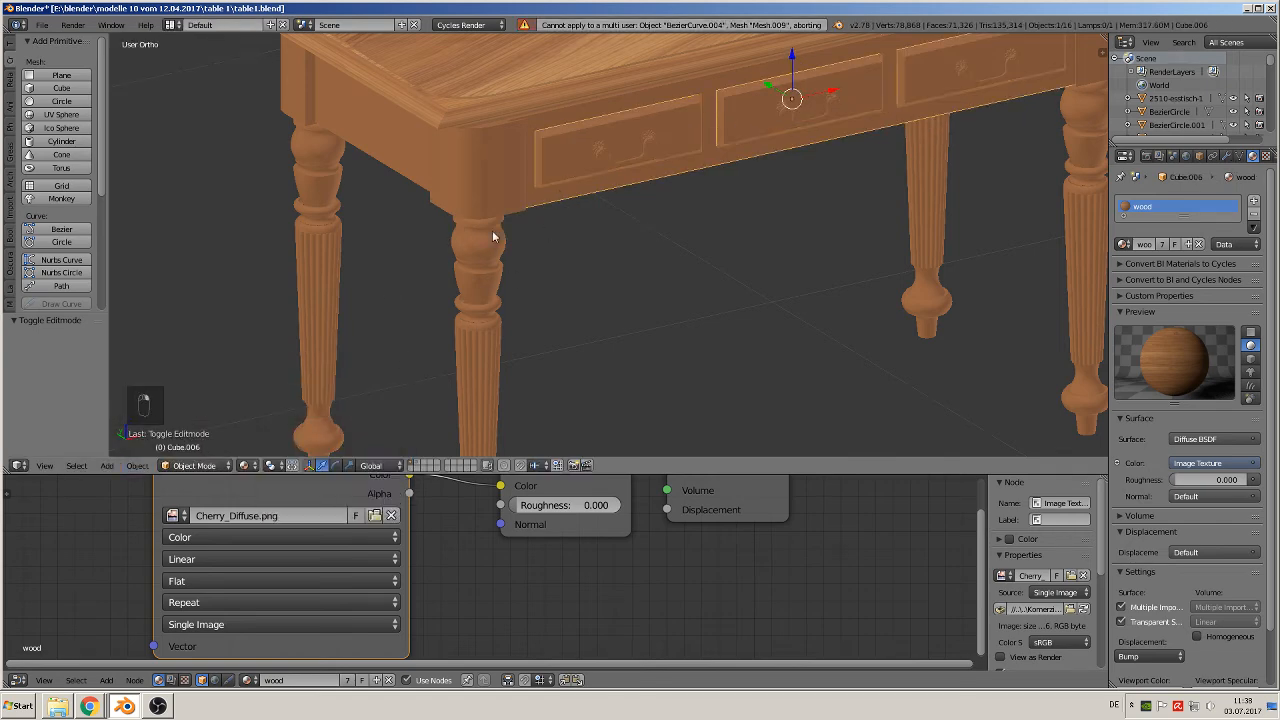
{"action": "key", "text": "Tab"}
{"action": "key", "text": "Tab"}
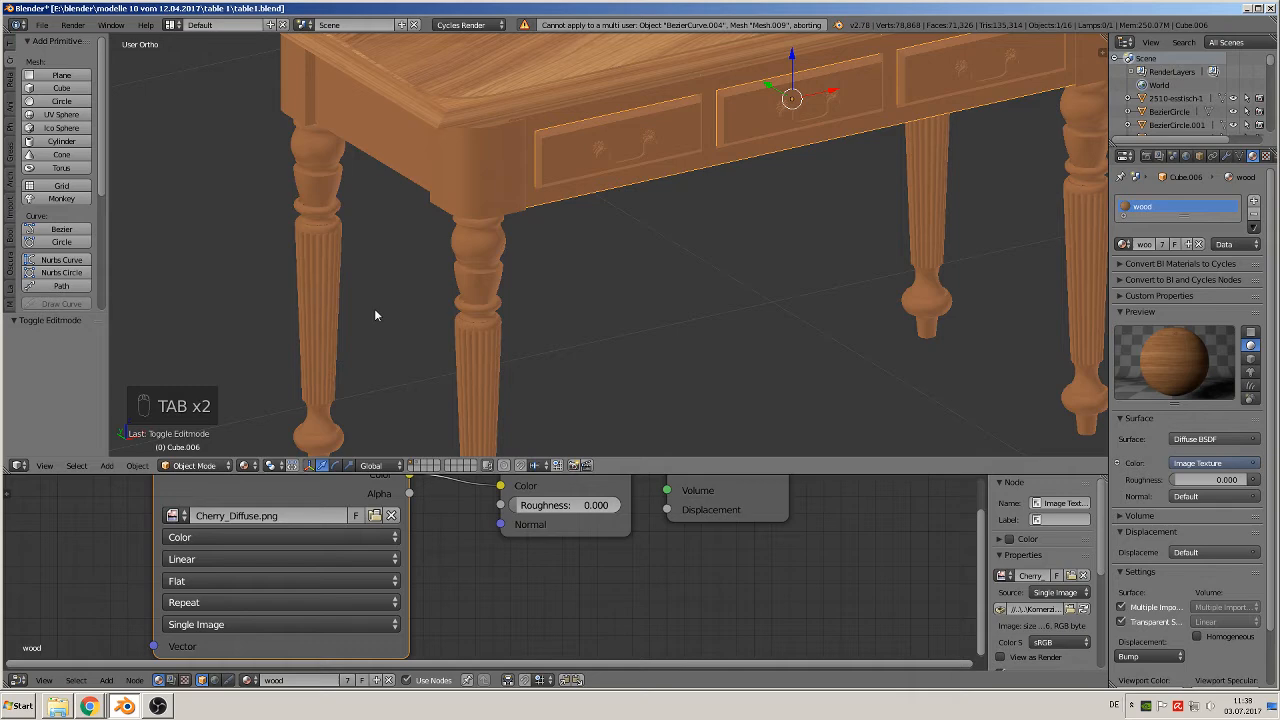
{"action": "left_click", "coordinate": [146, 467]}
{"action": "mouse_move", "coordinate": [216, 366]}
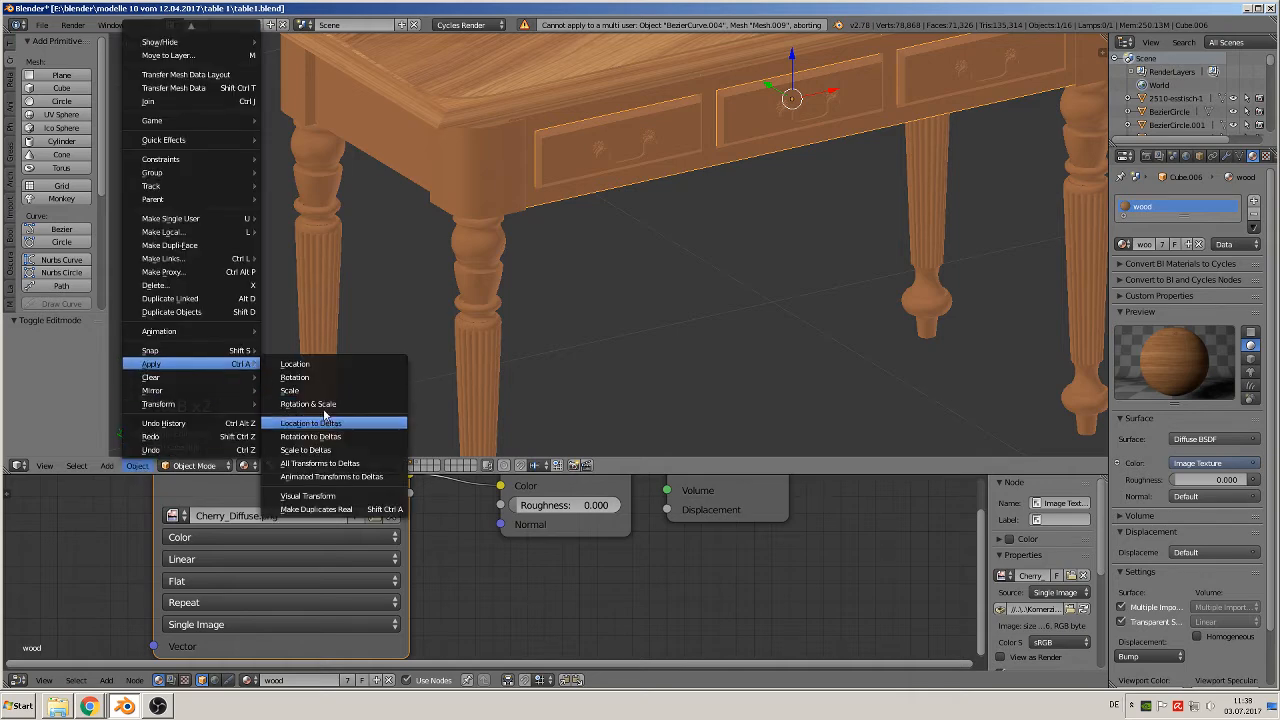
{"action": "left_click", "coordinate": [325, 413]}
{"action": "left_click", "coordinate": [148, 469]}
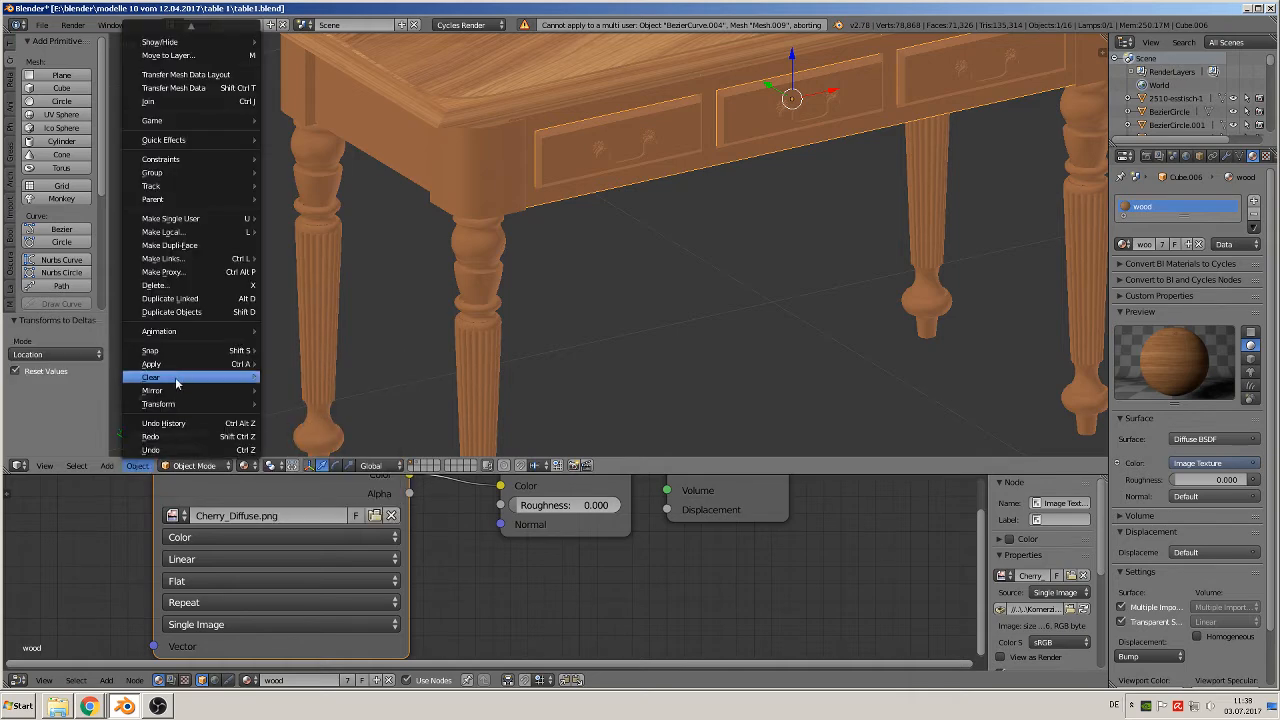
{"action": "mouse_move", "coordinate": [209, 366]}
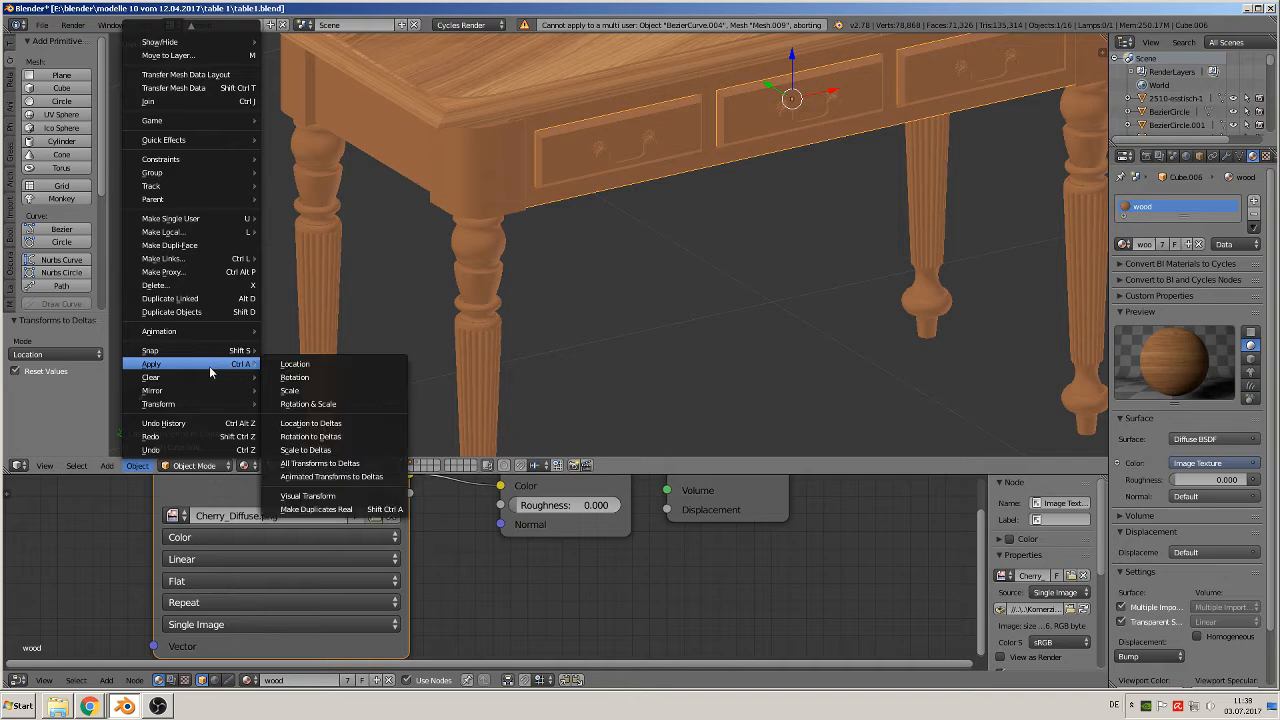
{"action": "left_click", "coordinate": [326, 412]}
Unwrap the tabletop's entire mesh again with the standard Unwrap method and return to Object Mode.
{"action": "scroll", "coordinate": [499, 235], "scroll_direction": "down", "scroll_amount": 3}
{"action": "right_click", "coordinate": [567, 144]}
{"action": "key", "text": "Tab"}
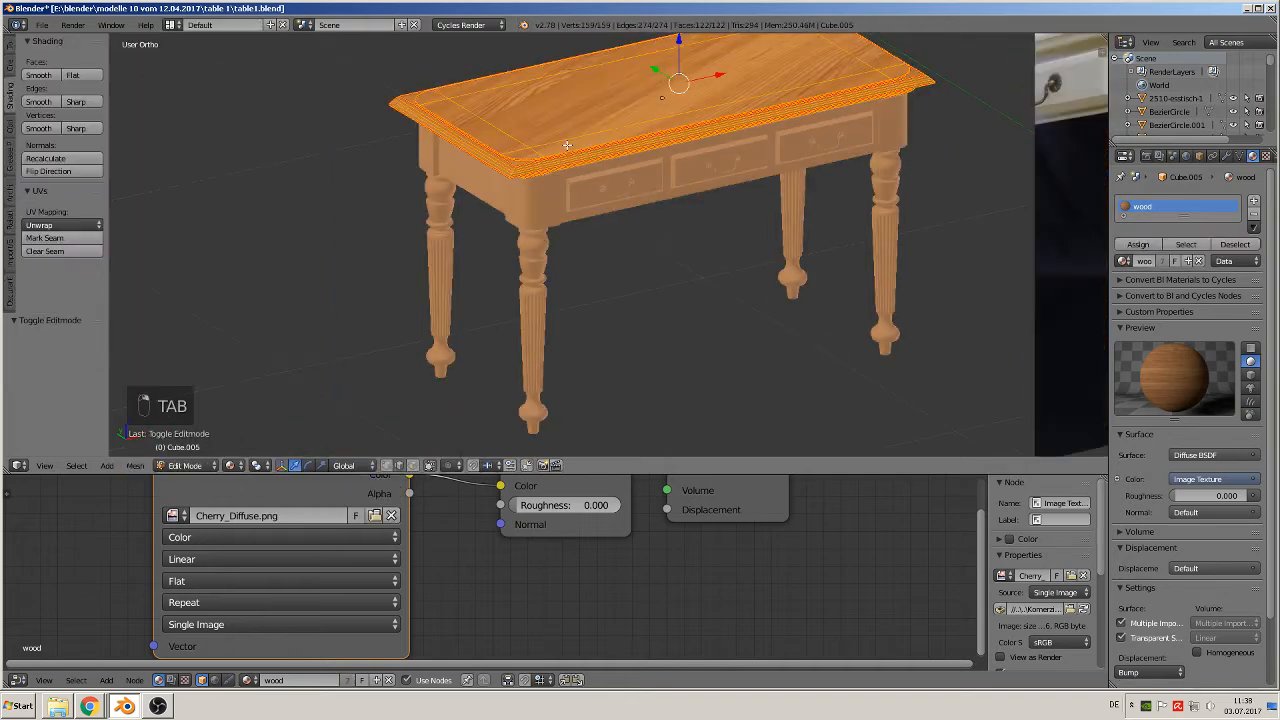
{"action": "key", "text": "u"}
{"action": "left_click", "coordinate": [567, 145]}
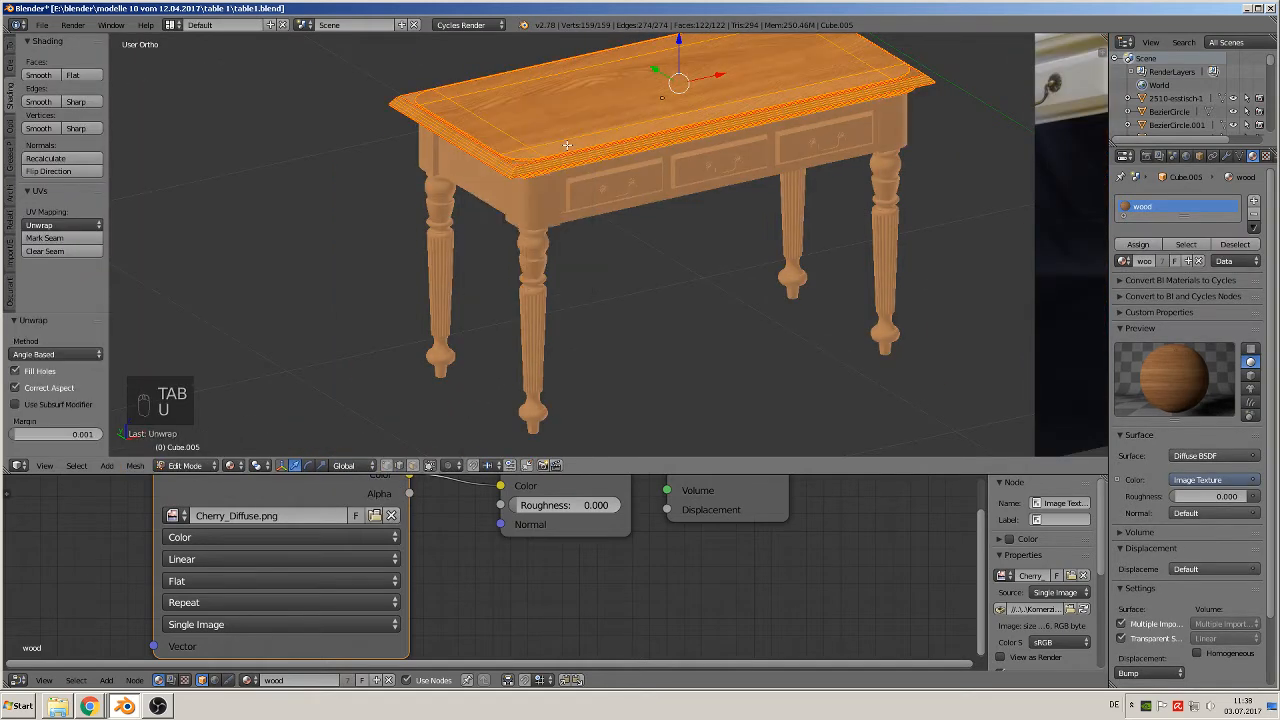
{"action": "key", "text": "Tab"}
{"action": "scroll", "coordinate": [566, 144], "scroll_direction": "up", "scroll_amount": 6}
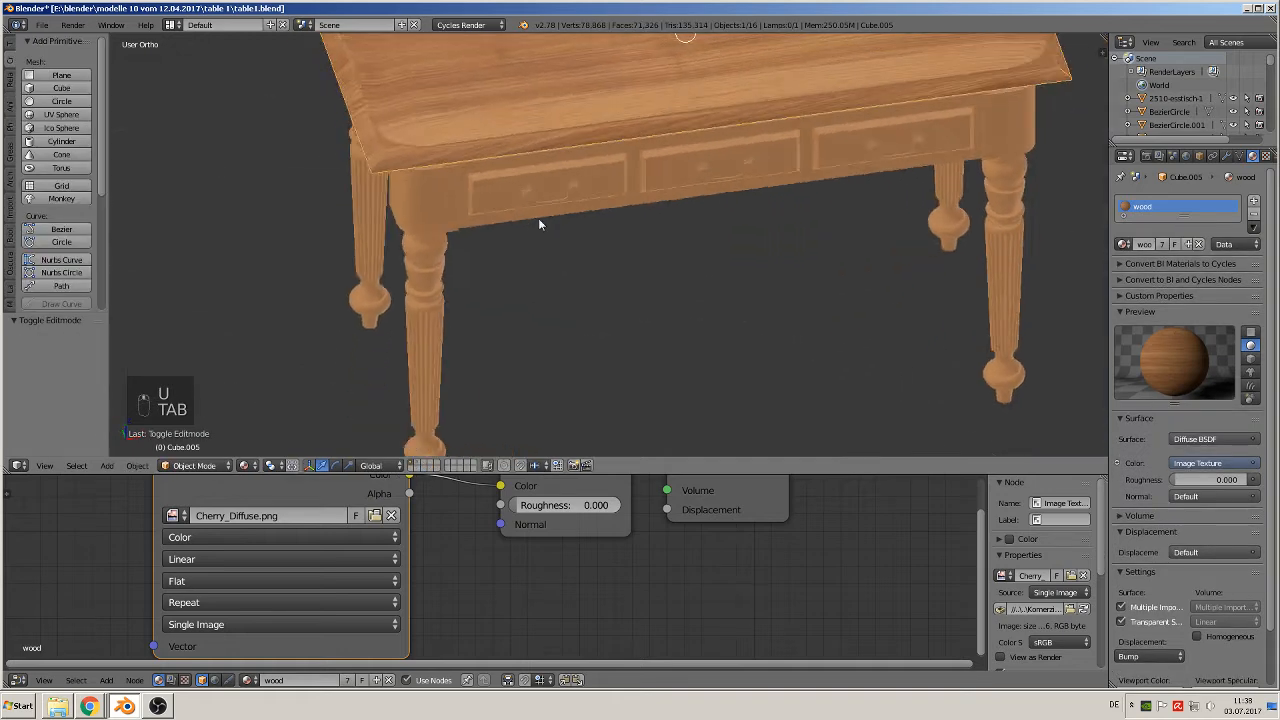
{"action": "middle_click_drag", "start_coordinate": [530, 225], "coordinate": [373, 402]}
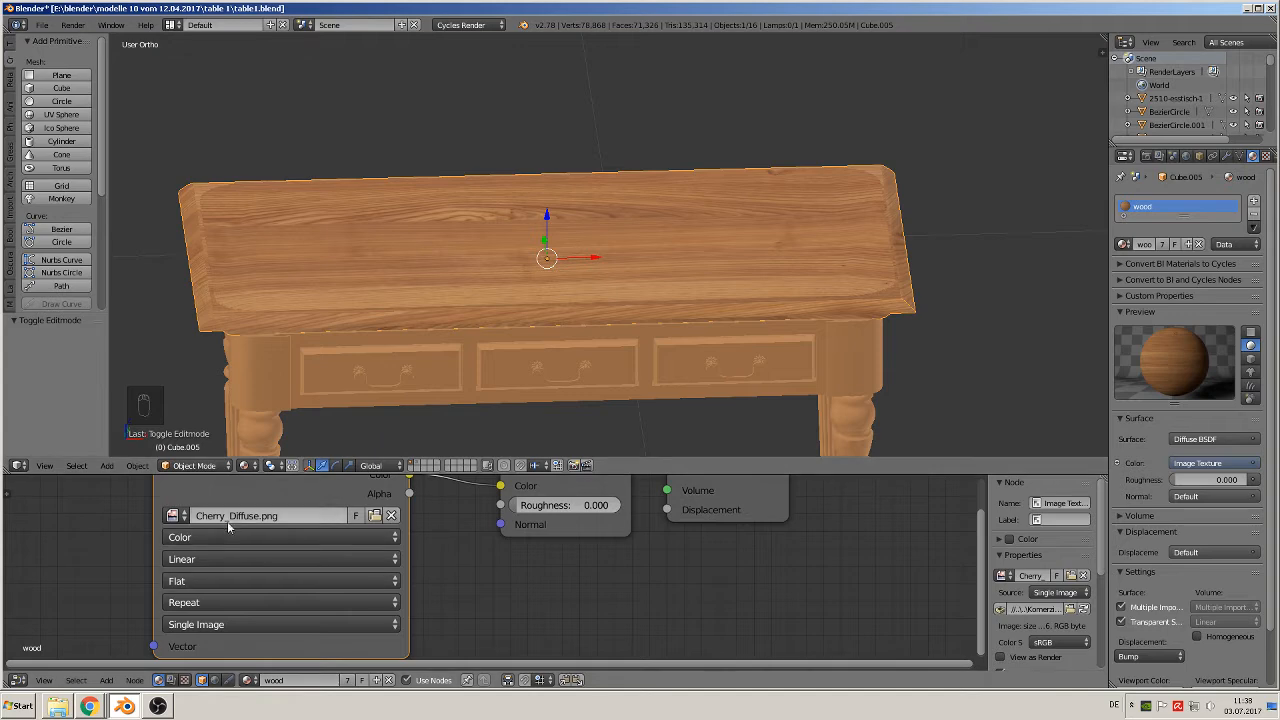
{"action": "scroll", "coordinate": [476, 553], "scroll_direction": "down", "scroll_amount": 4}
{"action": "middle_click_drag", "start_coordinate": [524, 566], "coordinate": [477, 604]}
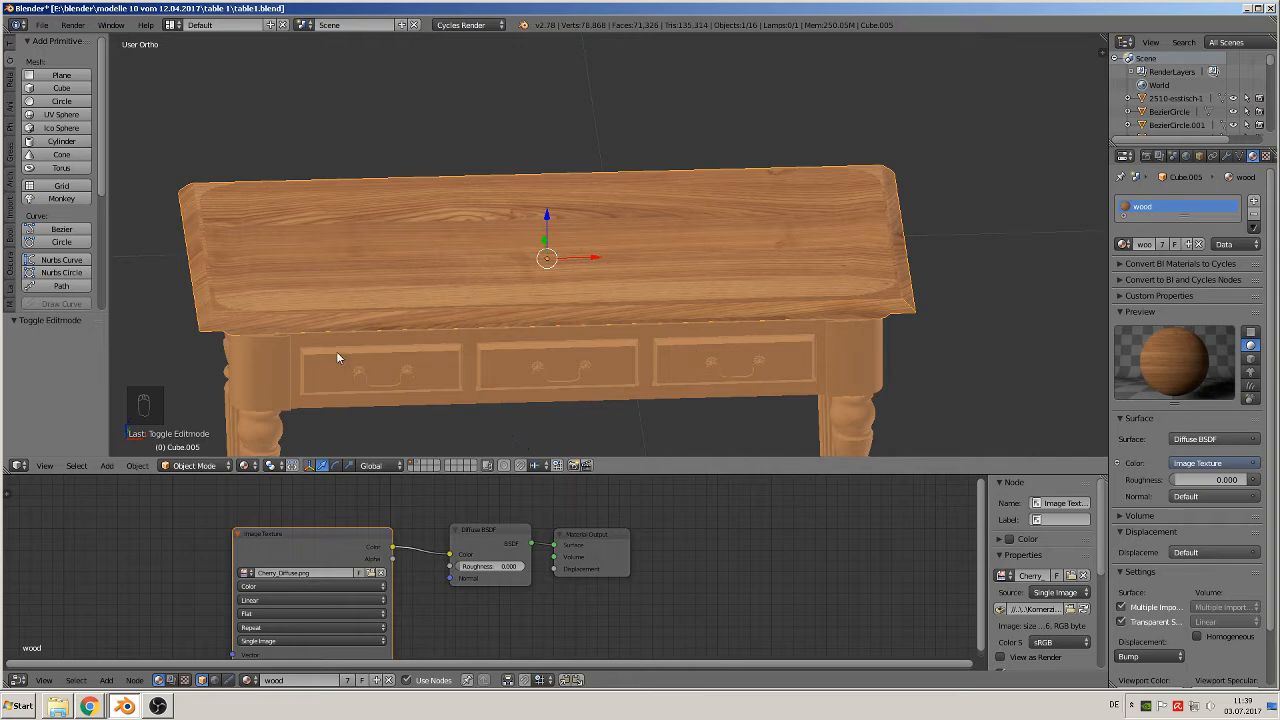
Unwrap the entire mesh of the front corner leg with the standard Unwrap method.
{"action": "right_click", "coordinate": [265, 362]}
{"action": "middle_click_drag", "start_coordinate": [378, 384], "coordinate": [732, 160], "text": "shift"}
{"action": "middle_click_drag", "start_coordinate": [694, 250], "coordinate": [788, 196]}
{"action": "key", "text": "Tab"}
{"action": "key", "text": "a"}
{"action": "key", "text": "a"}
{"action": "key", "text": "a"}
{"action": "key", "text": "a"}
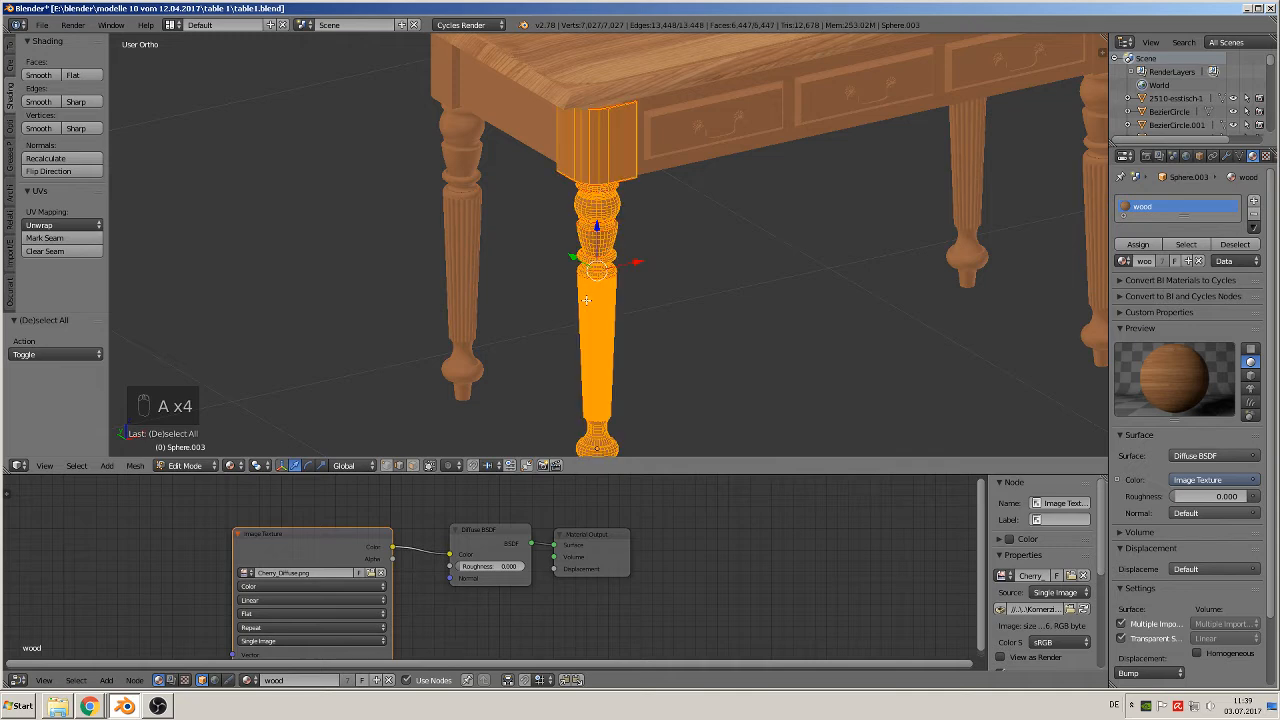
{"action": "key", "text": "u"}
{"action": "left_click", "coordinate": [598, 272]}
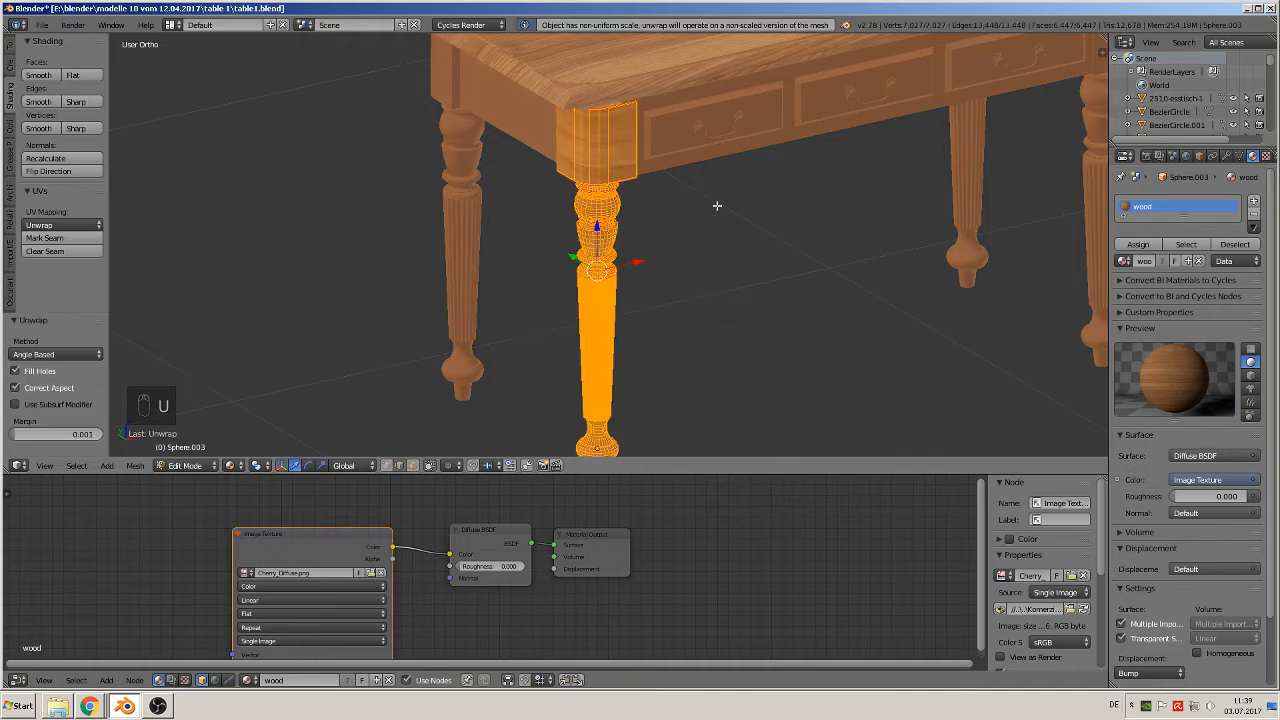
{"action": "key", "text": "Tab"}
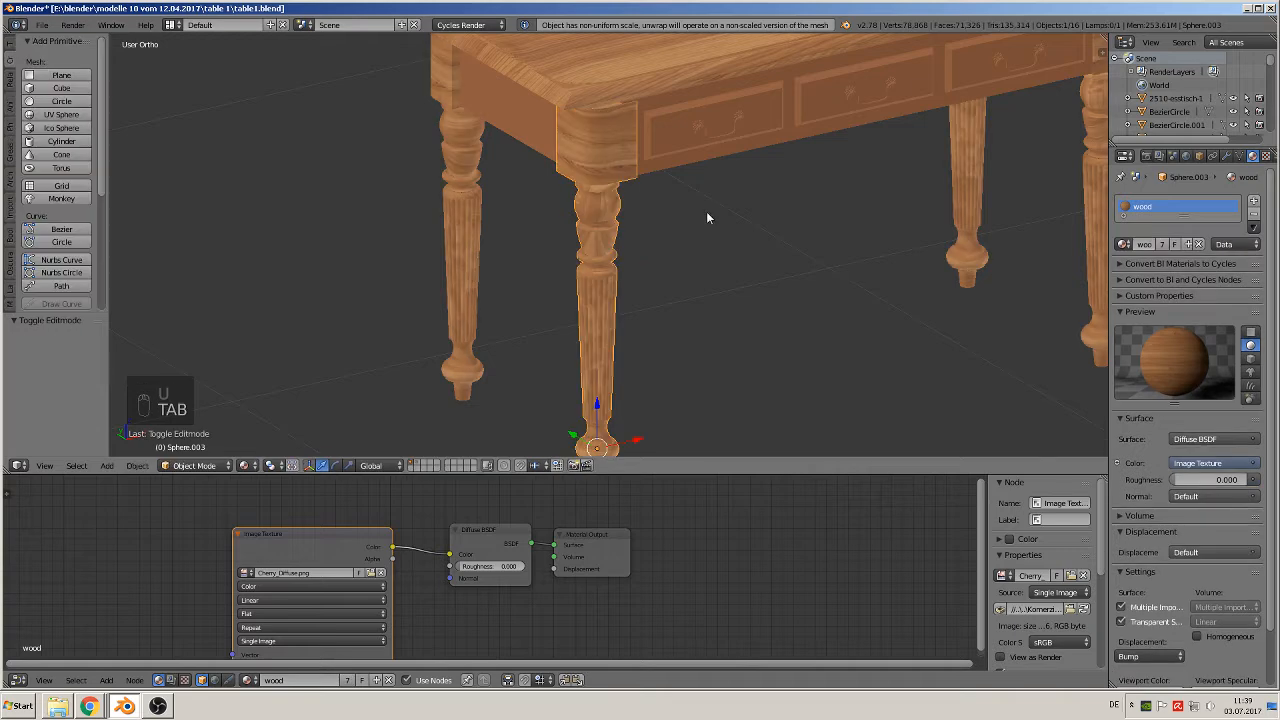
Unwrap the entire mesh of the three drawers and their handles with the standard Unwrap method.
{"action": "right_click", "coordinate": [690, 130]}
{"action": "key", "text": "Tab"}
{"action": "key", "text": "a"}
{"action": "key", "text": "a"}
{"action": "key", "text": "a"}
{"action": "key", "text": "a"}
{"action": "key", "text": "a"}
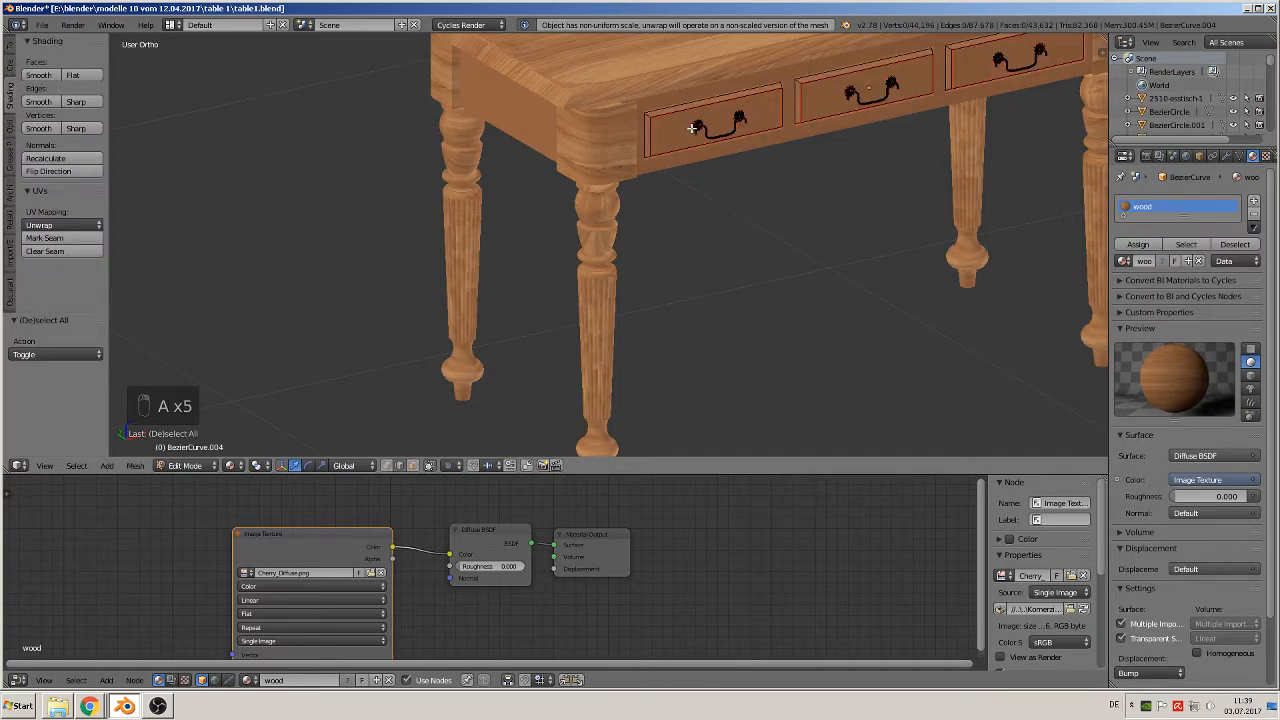
{"action": "key", "text": "a"}
{"action": "key", "text": "u"}
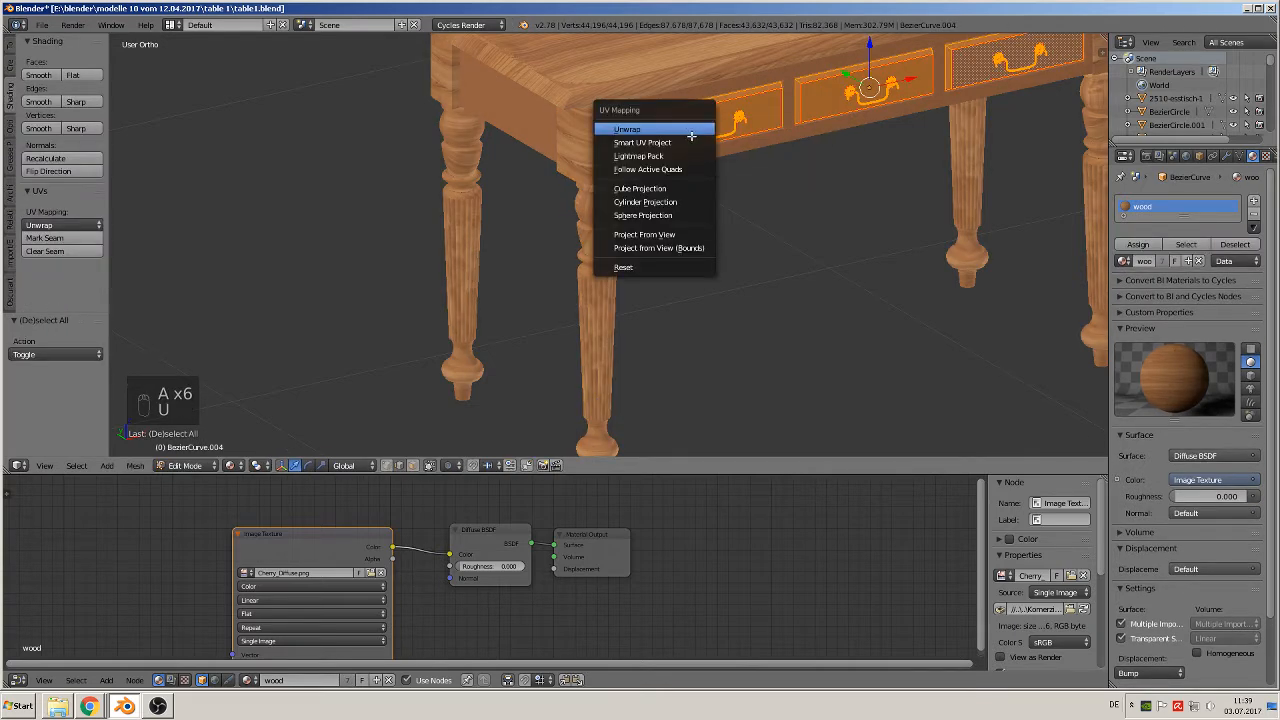
{"action": "key", "text": "Return"}
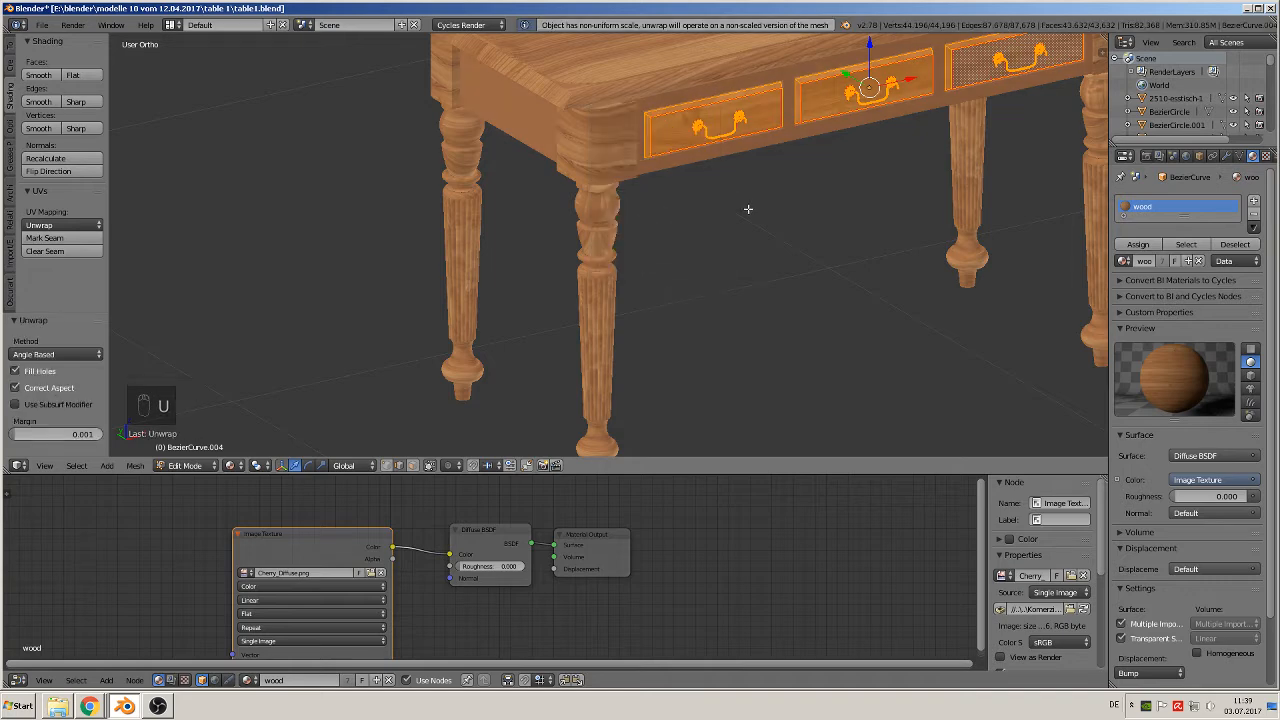
{"action": "key", "text": "Tab"}
Unwrap the entire mesh of the front frame around the drawers with the standard Unwrap method.
{"action": "key", "text": "Tab"}
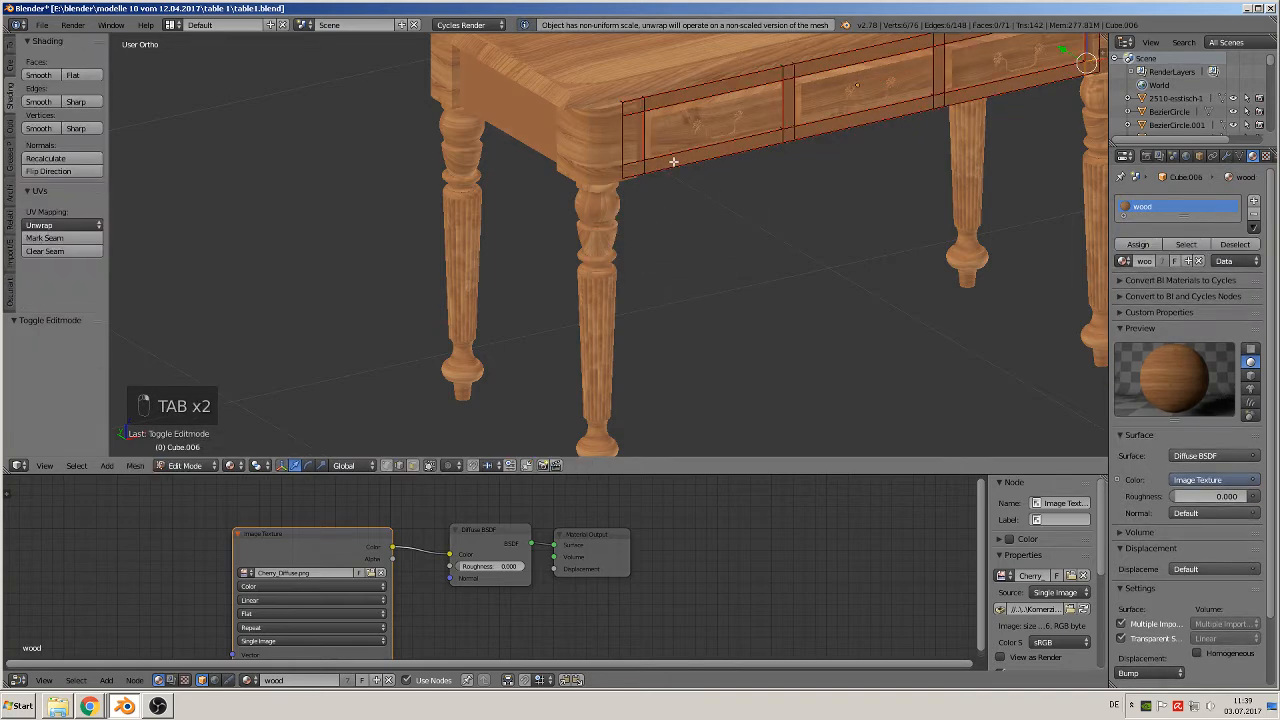
{"action": "key", "text": "a"}
{"action": "key", "text": "a"}
{"action": "key", "text": "a"}
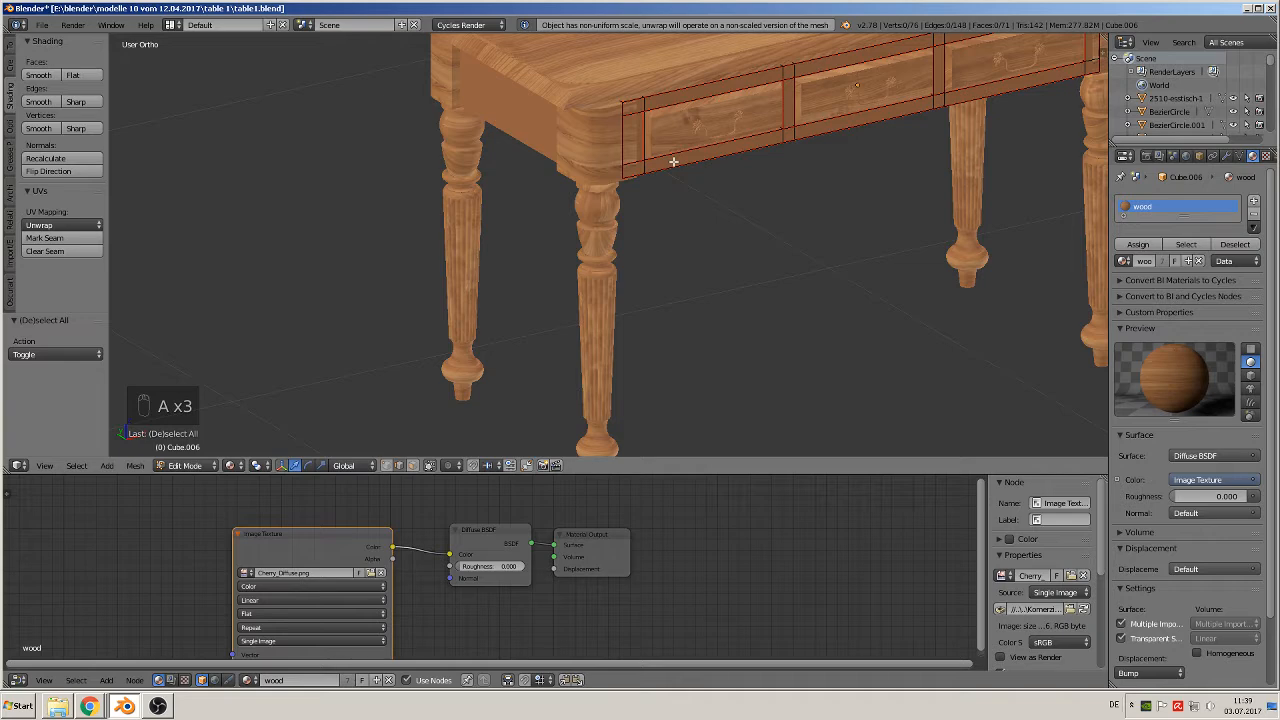
{"action": "key", "text": "a"}
{"action": "key", "text": "u"}
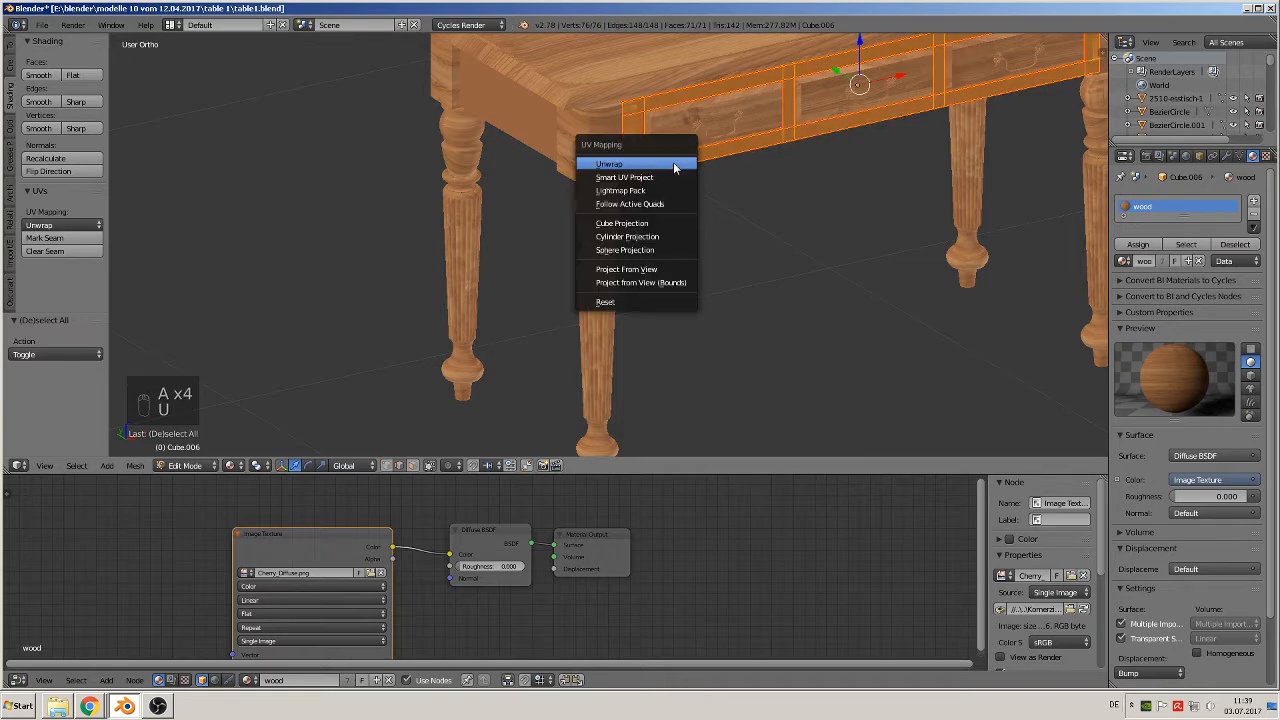
{"action": "left_click", "coordinate": [674, 168]}
{"action": "key", "text": "Tab"}
Unwrap the side apron panel between the two legs with the standard Unwrap method and return to Object Mode.
{"action": "right_click", "coordinate": [486, 134]}
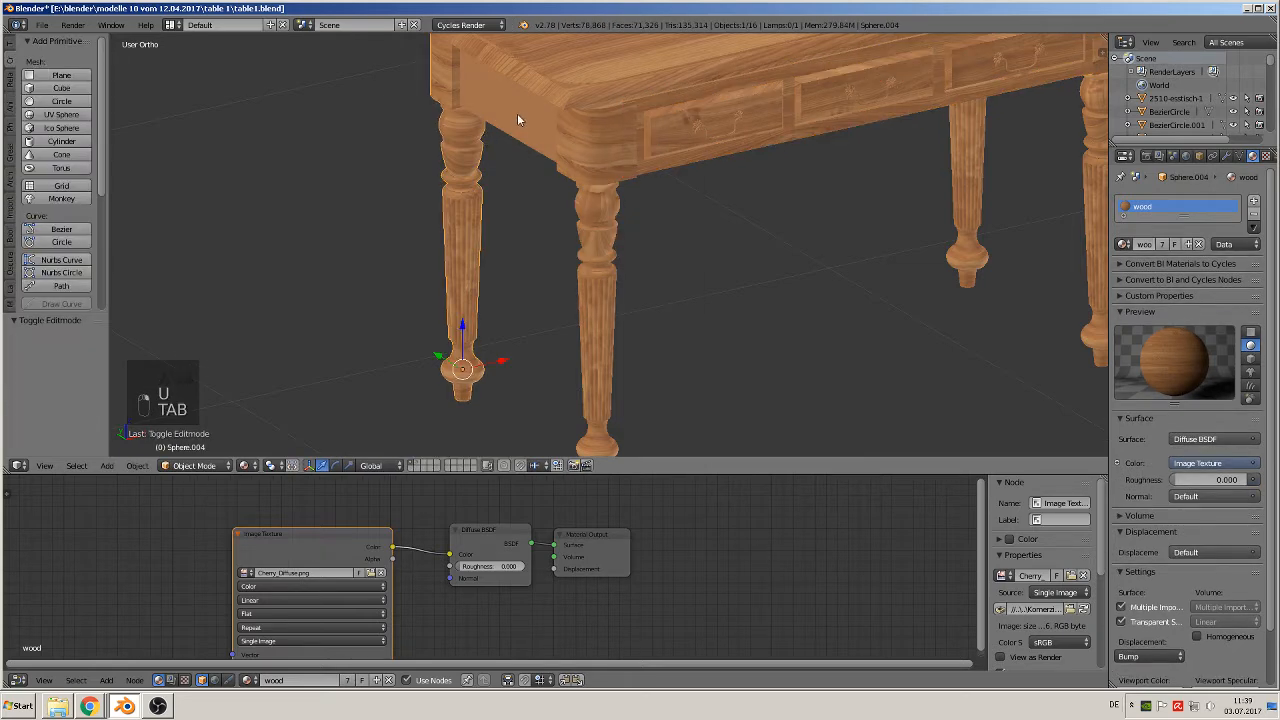
{"action": "key", "text": "Tab"}
{"action": "key", "text": "Tab"}
{"action": "right_click", "coordinate": [514, 115]}
{"action": "key", "text": "Tab"}
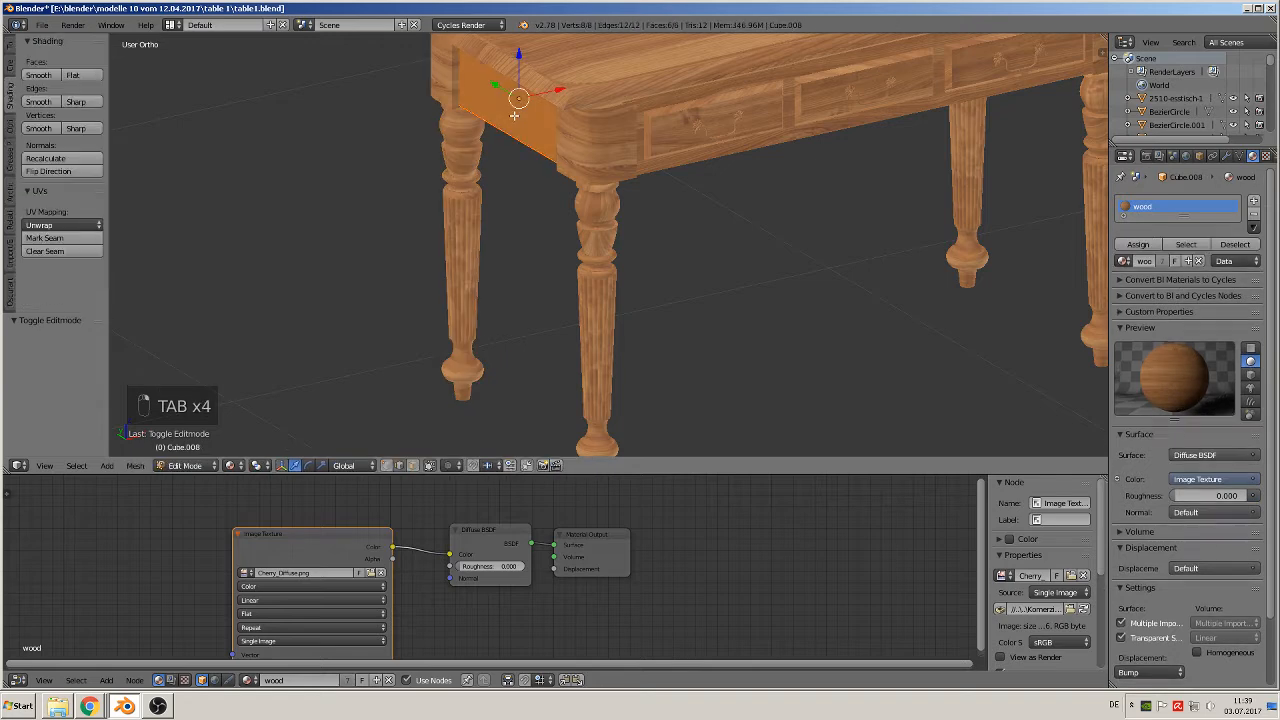
{"action": "key", "text": "u"}
{"action": "left_click", "coordinate": [514, 119]}
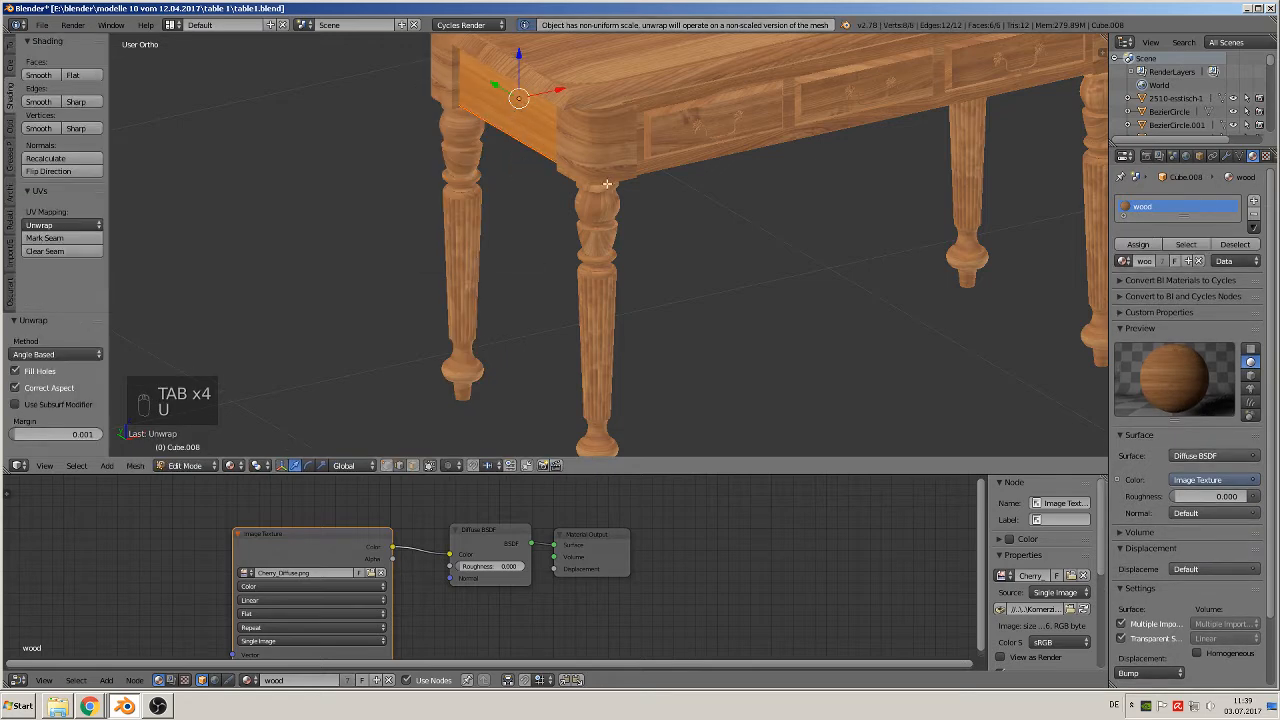
{"action": "middle_click_drag", "start_coordinate": [608, 183], "coordinate": [913, 390]}
{"action": "key", "text": "Tab"}
{"action": "scroll", "coordinate": [908, 380], "scroll_direction": "up", "scroll_amount": 4}
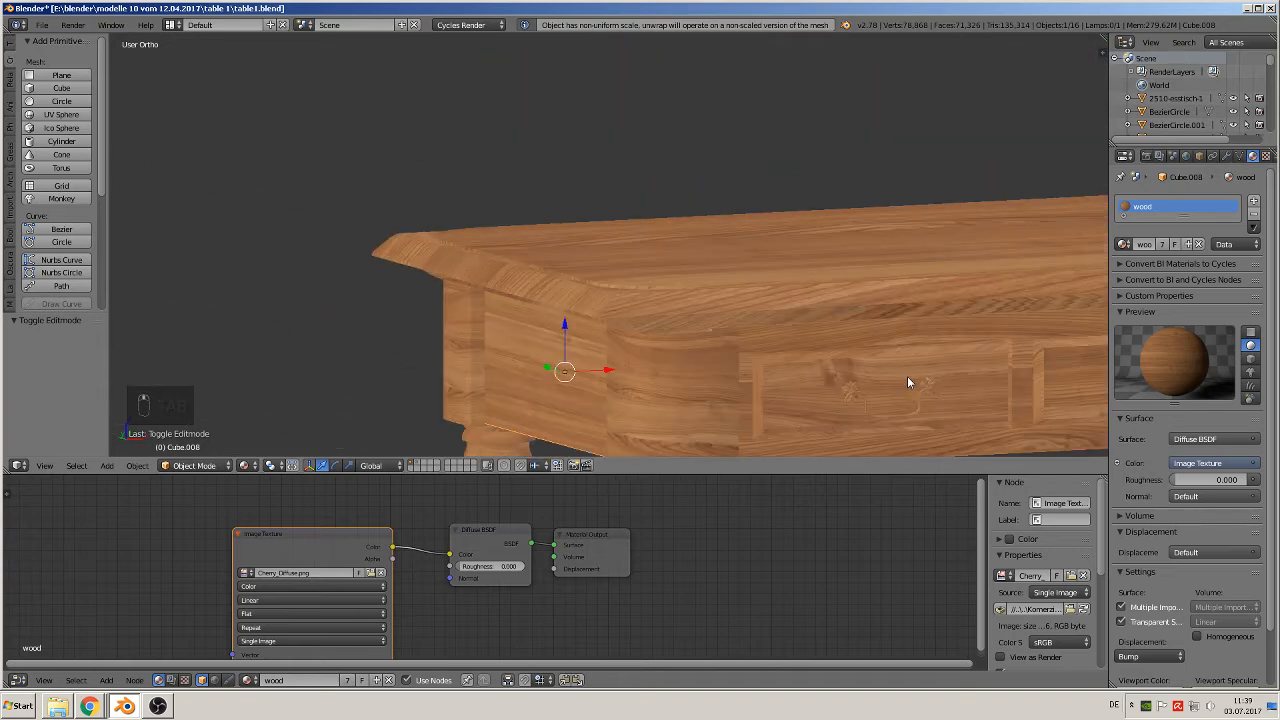
{"action": "middle_click_drag", "start_coordinate": [857, 346], "coordinate": [773, 95], "text": "shift"}
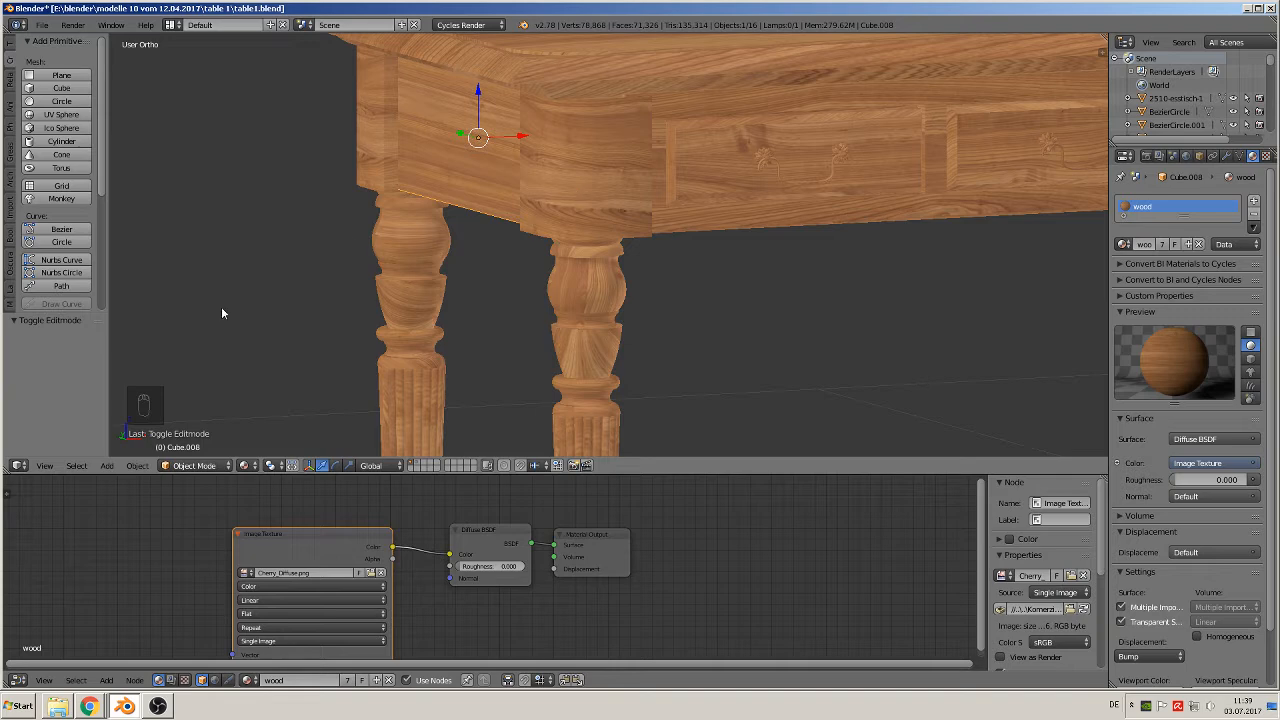
Enlarge the node editor and make free space in front of the Image Texture node.
{"action": "scroll", "coordinate": [645, 309], "scroll_direction": "down", "scroll_amount": 6}
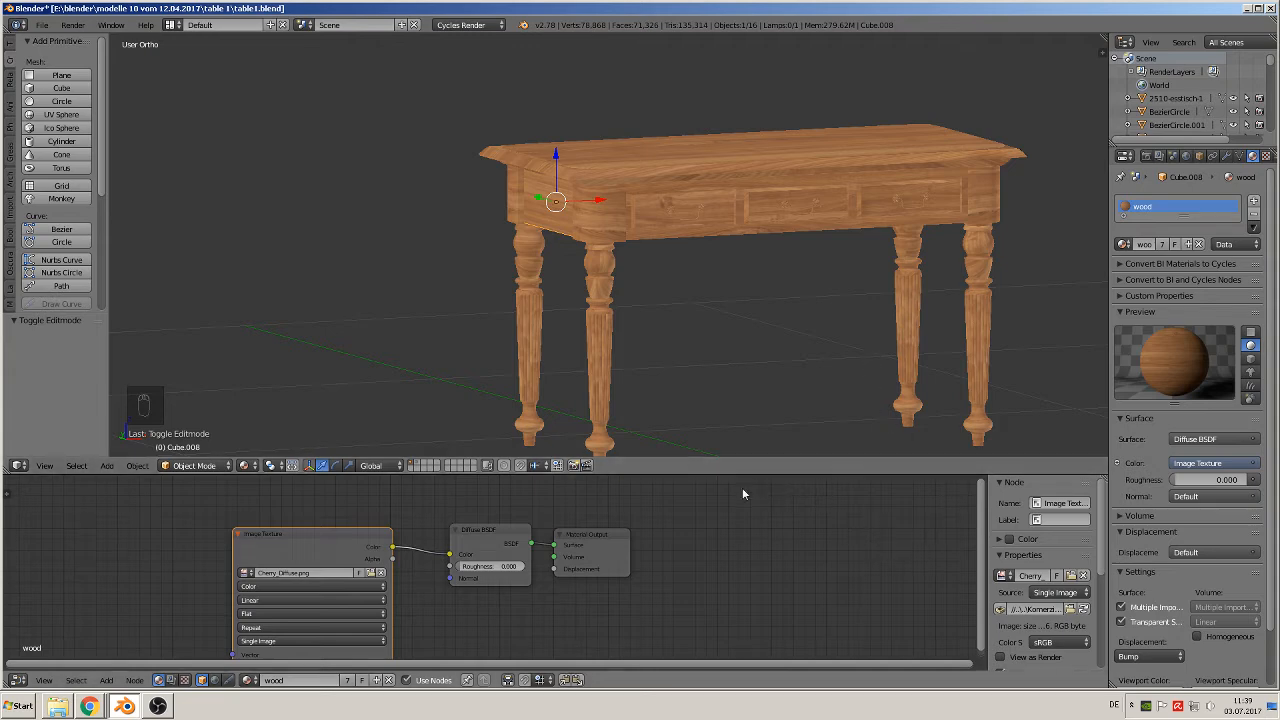
{"action": "middle_click_drag", "start_coordinate": [689, 247], "coordinate": [725, 312]}
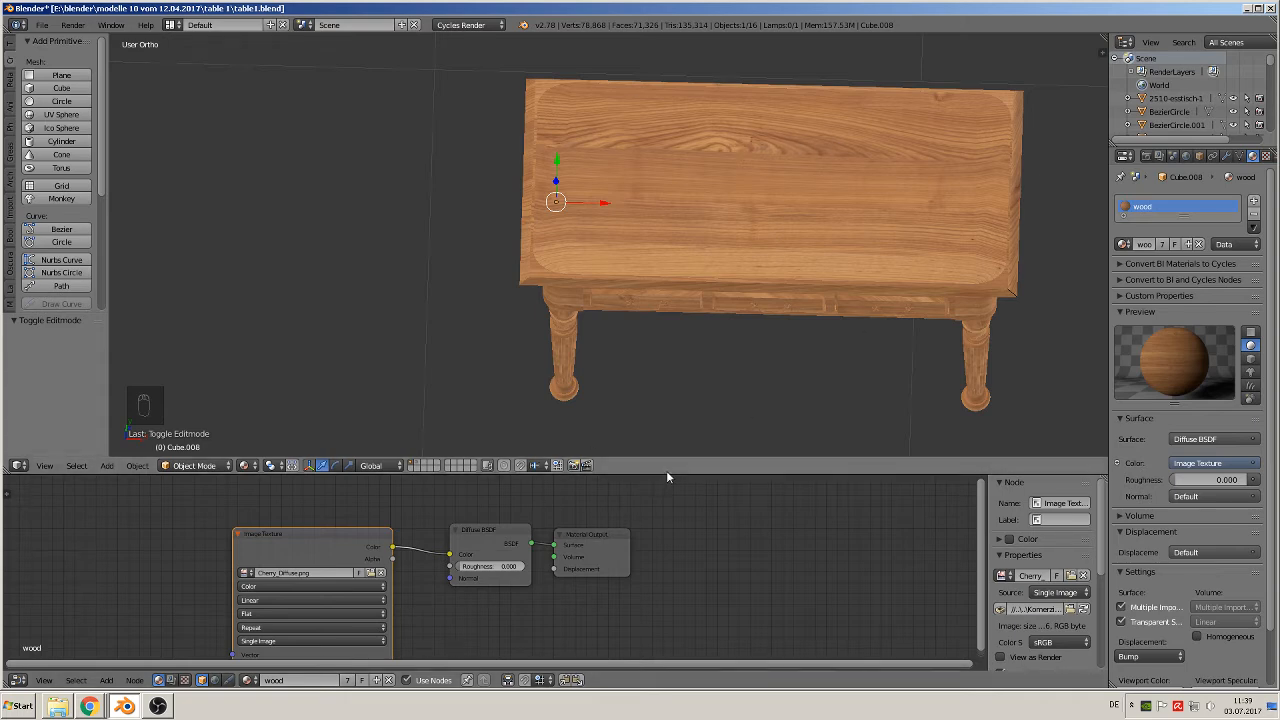
{"action": "left_click_drag", "start_coordinate": [668, 477], "coordinate": [928, 302]}
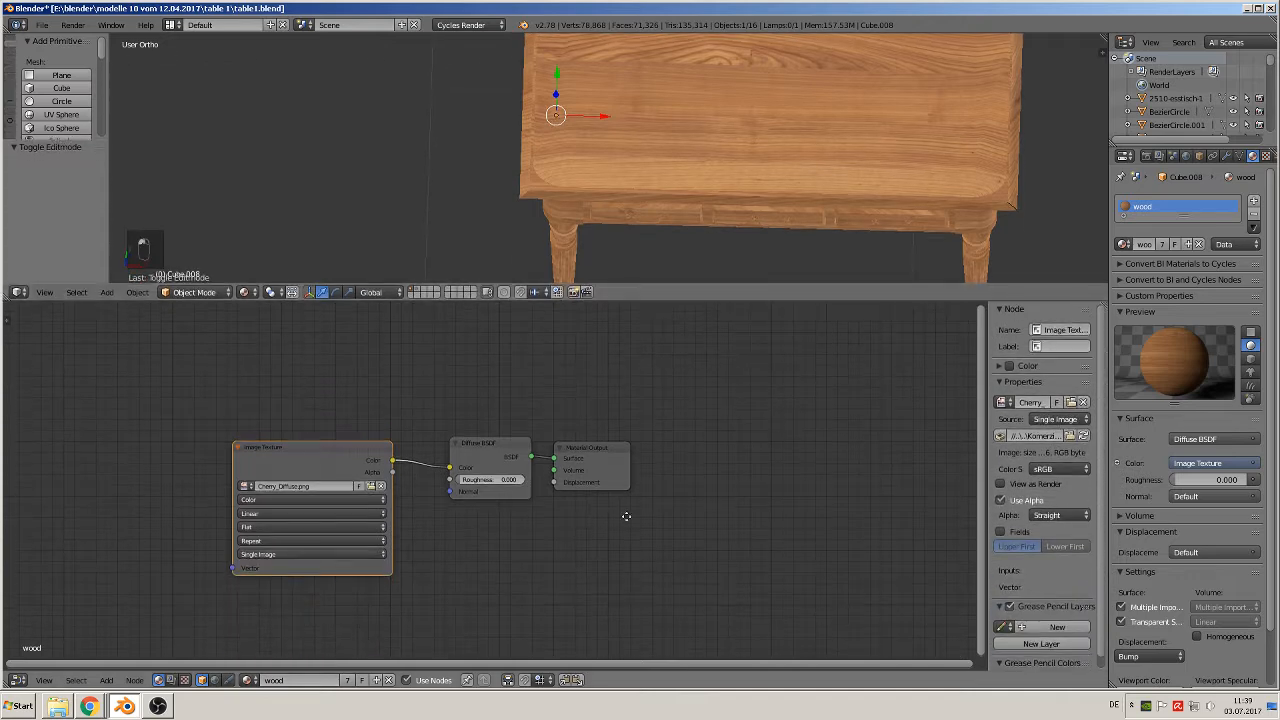
{"action": "middle_click_drag", "start_coordinate": [626, 516], "coordinate": [953, 519]}
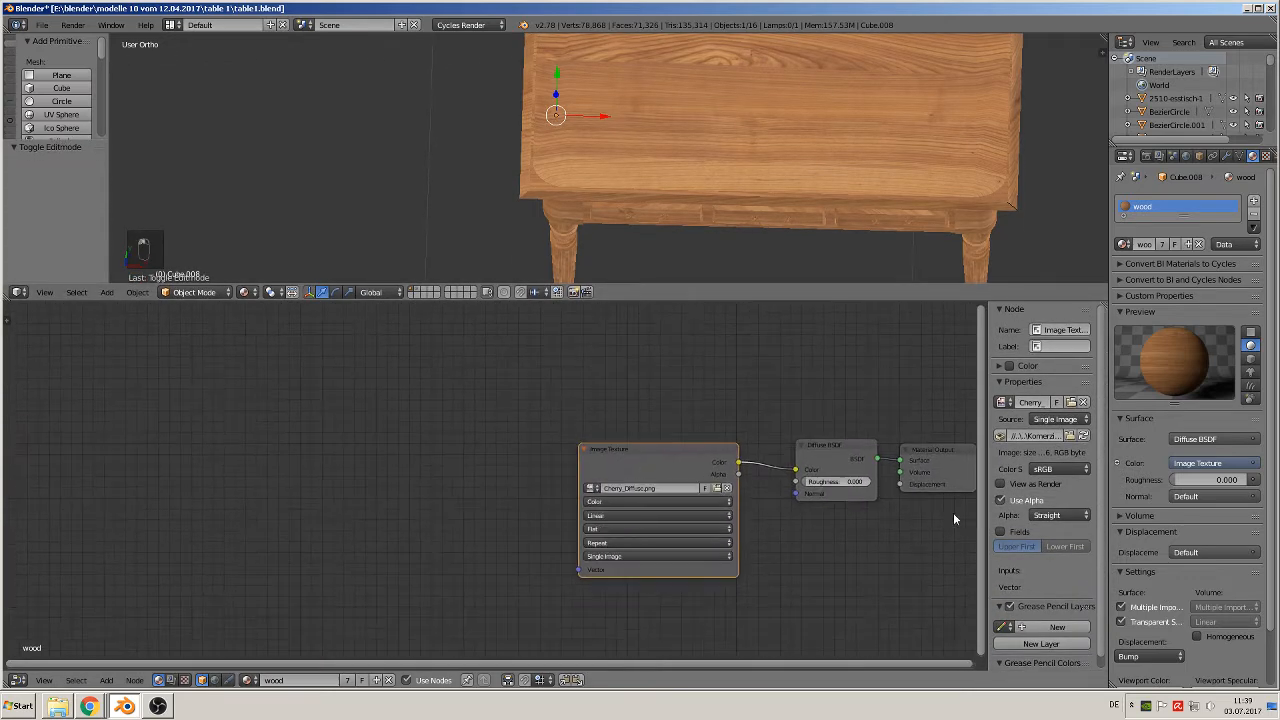
Add a Texture Coordinate node and place it well in front of the Image Texture node.
{"action": "left_click", "coordinate": [106, 680]}
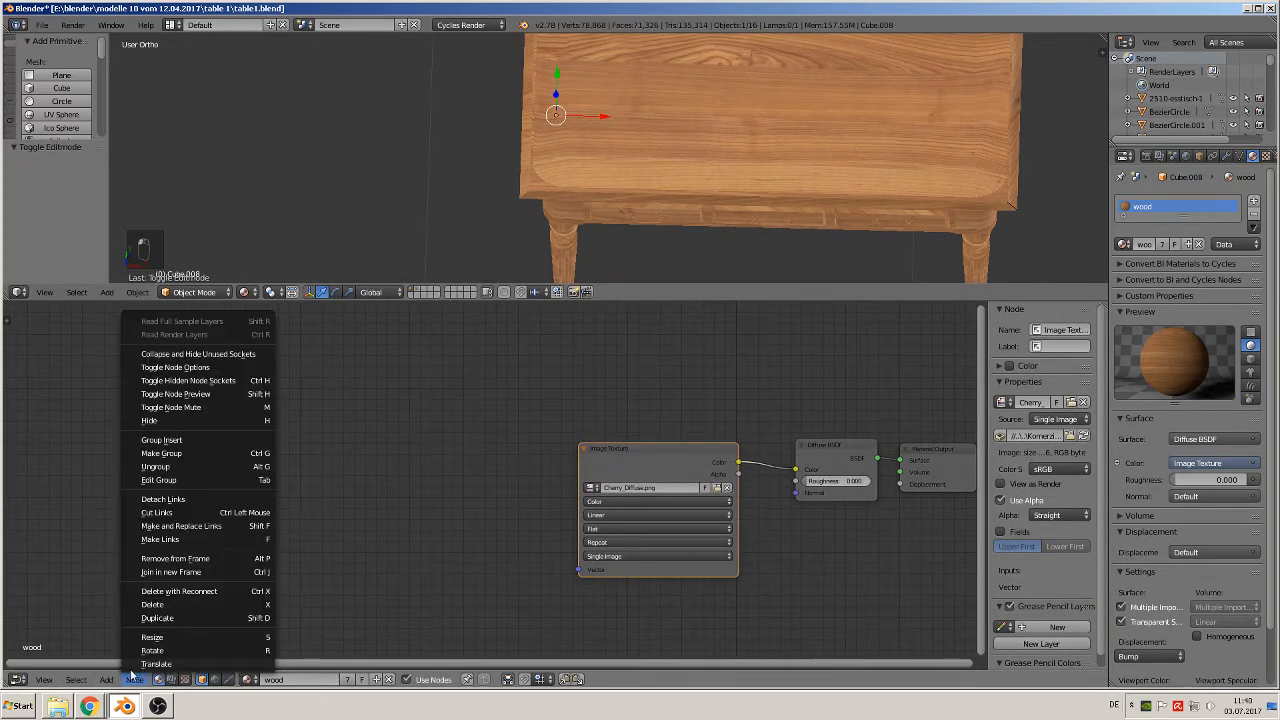
{"action": "mouse_move", "coordinate": [120, 652]}
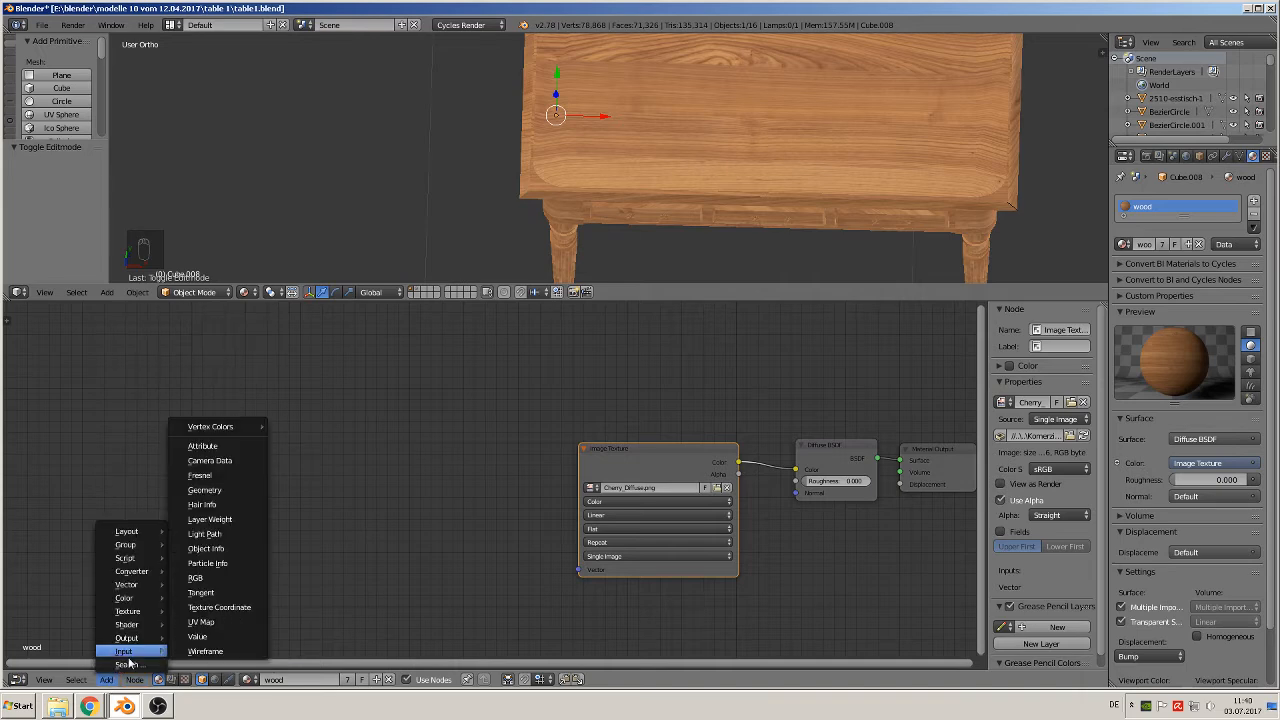
{"action": "left_click", "coordinate": [210, 610]}
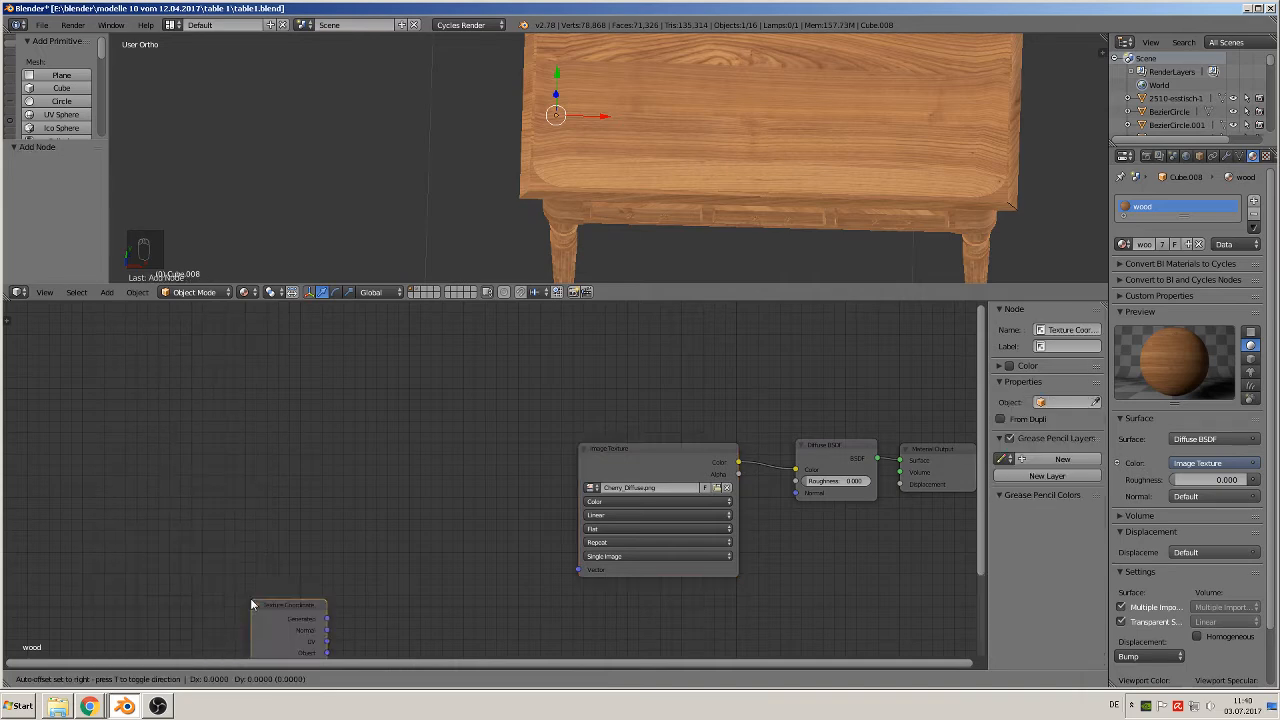
{"action": "left_click", "coordinate": [123, 437]}
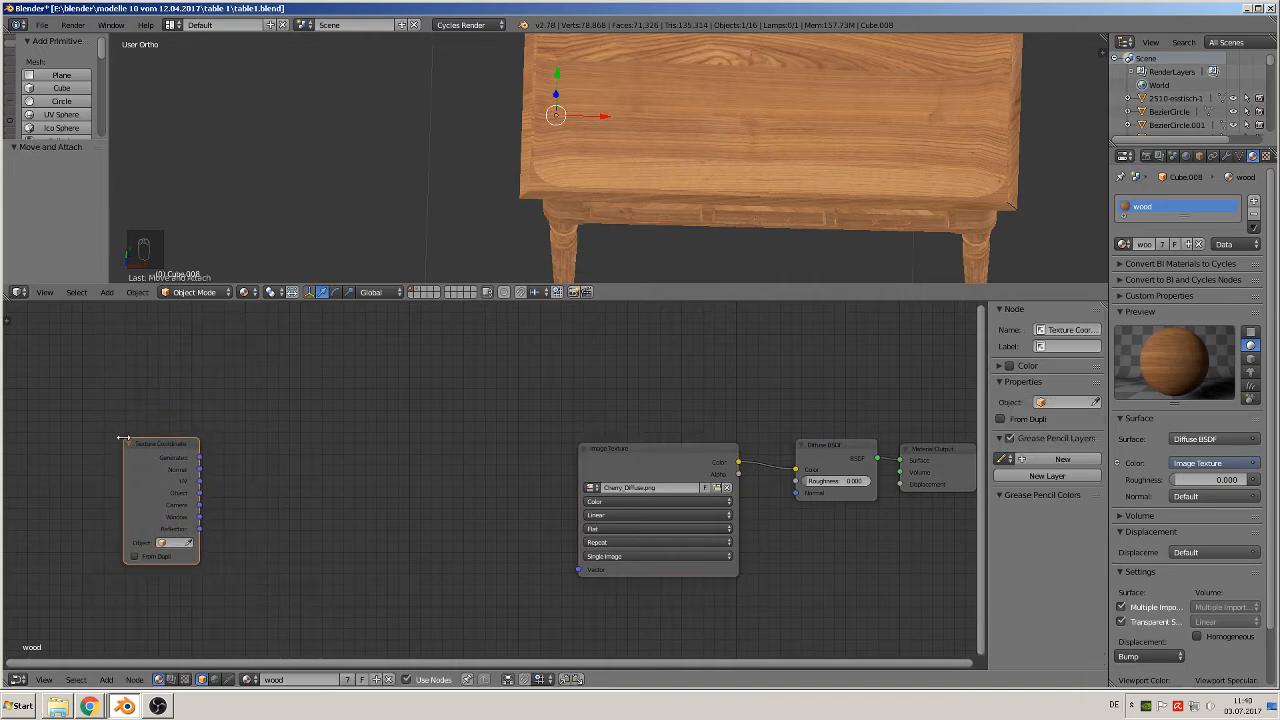
Add a Mapping node beside the Texture Coordinate node and connect the UV output to its Vector input.
{"action": "left_click", "coordinate": [106, 680]}
{"action": "mouse_move", "coordinate": [121, 573]}
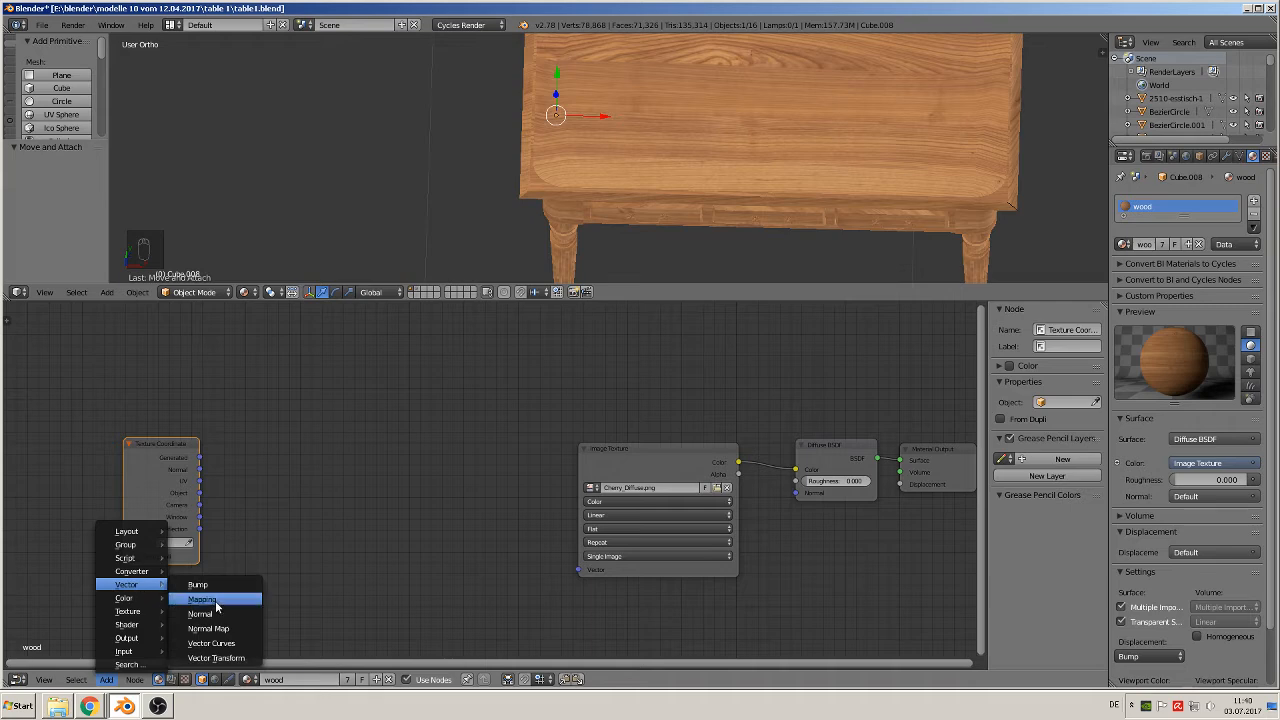
{"action": "left_click", "coordinate": [215, 600]}
{"action": "left_click", "coordinate": [260, 411]}
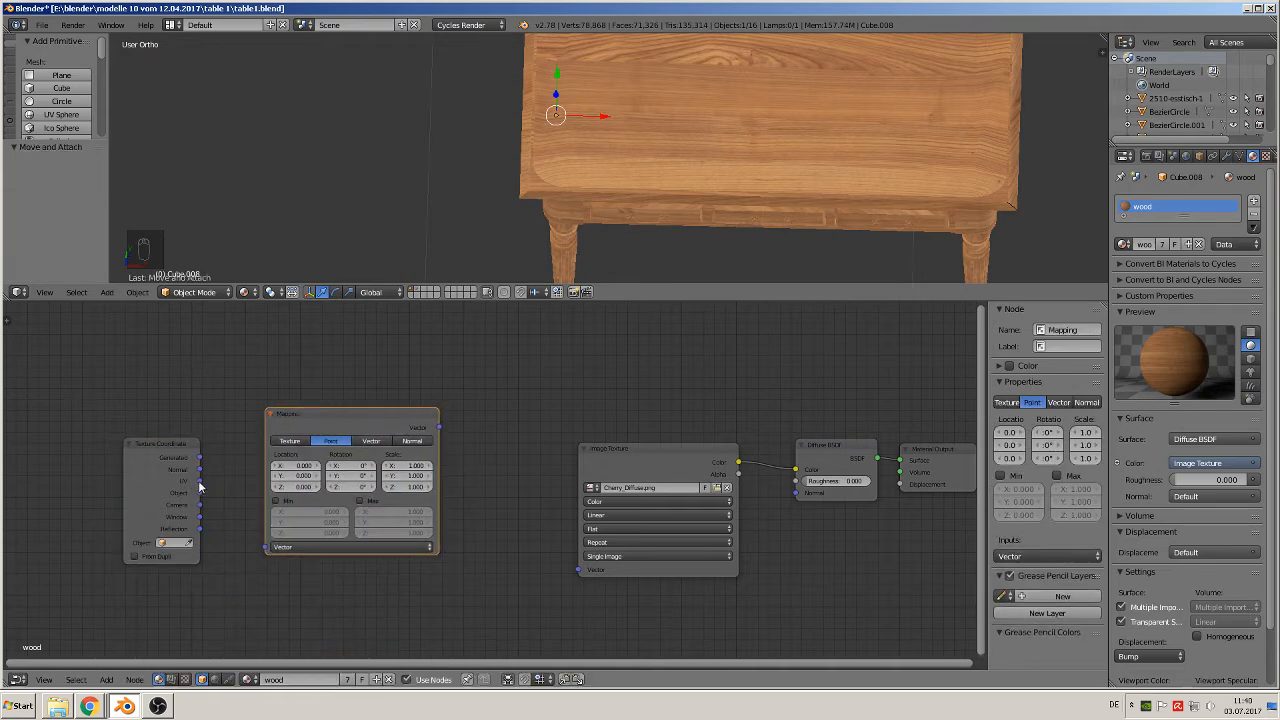
{"action": "left_click_drag", "start_coordinate": [200, 481], "coordinate": [266, 547]}
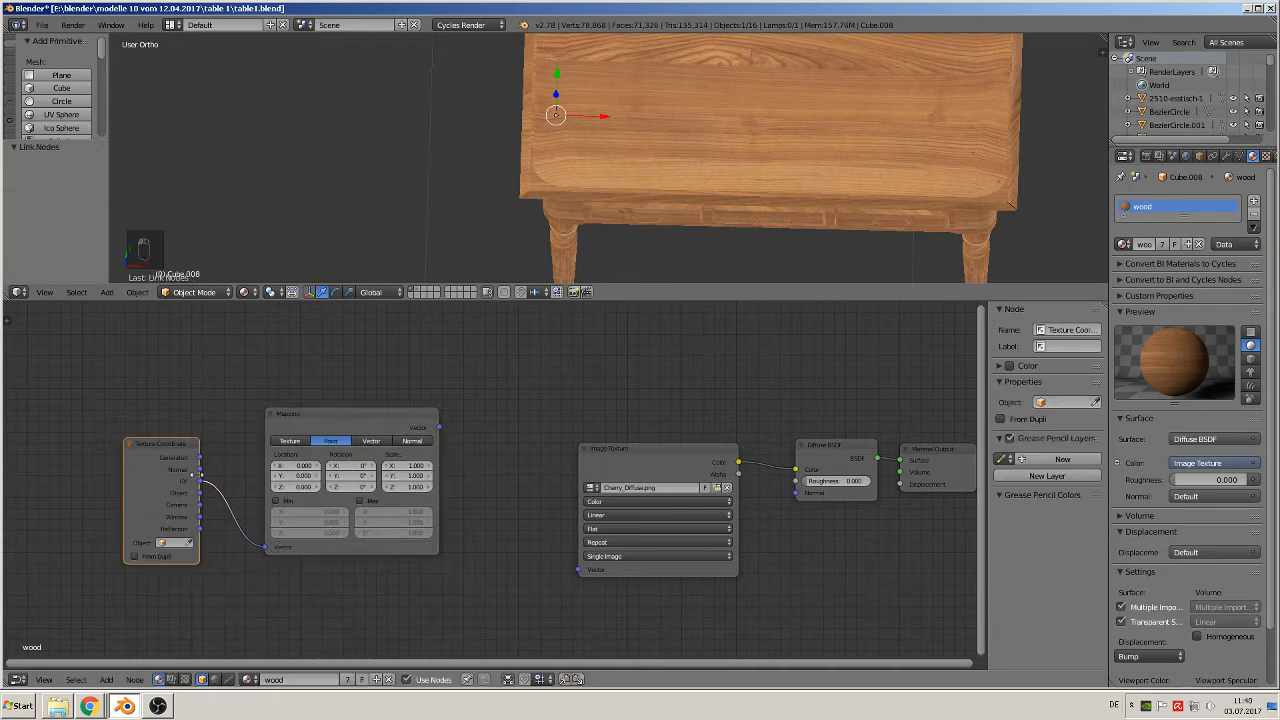
Set the Mapping node's type to Texture and connect its Vector output to the Image Texture's Vector input.
{"action": "middle_click_drag", "start_coordinate": [585, 212], "coordinate": [648, 109]}
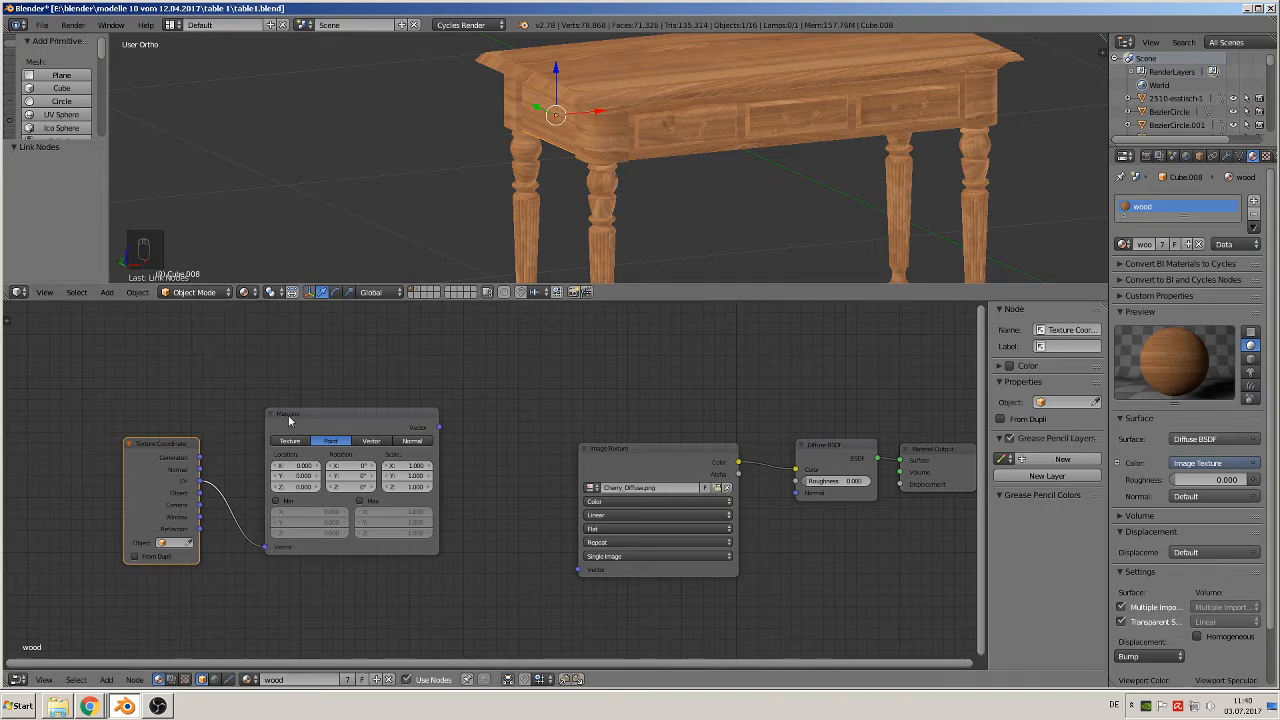
{"action": "scroll", "coordinate": [718, 193], "scroll_direction": "up", "scroll_amount": 3}
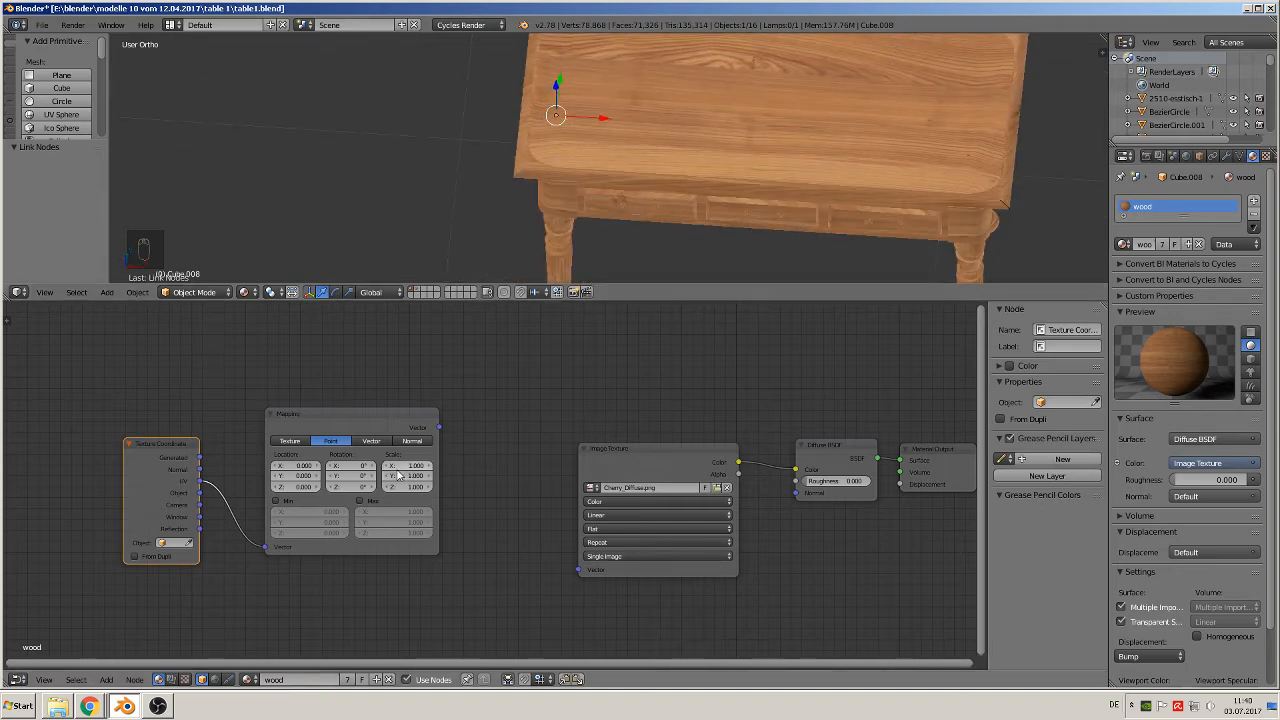
{"action": "left_click", "coordinate": [289, 442]}
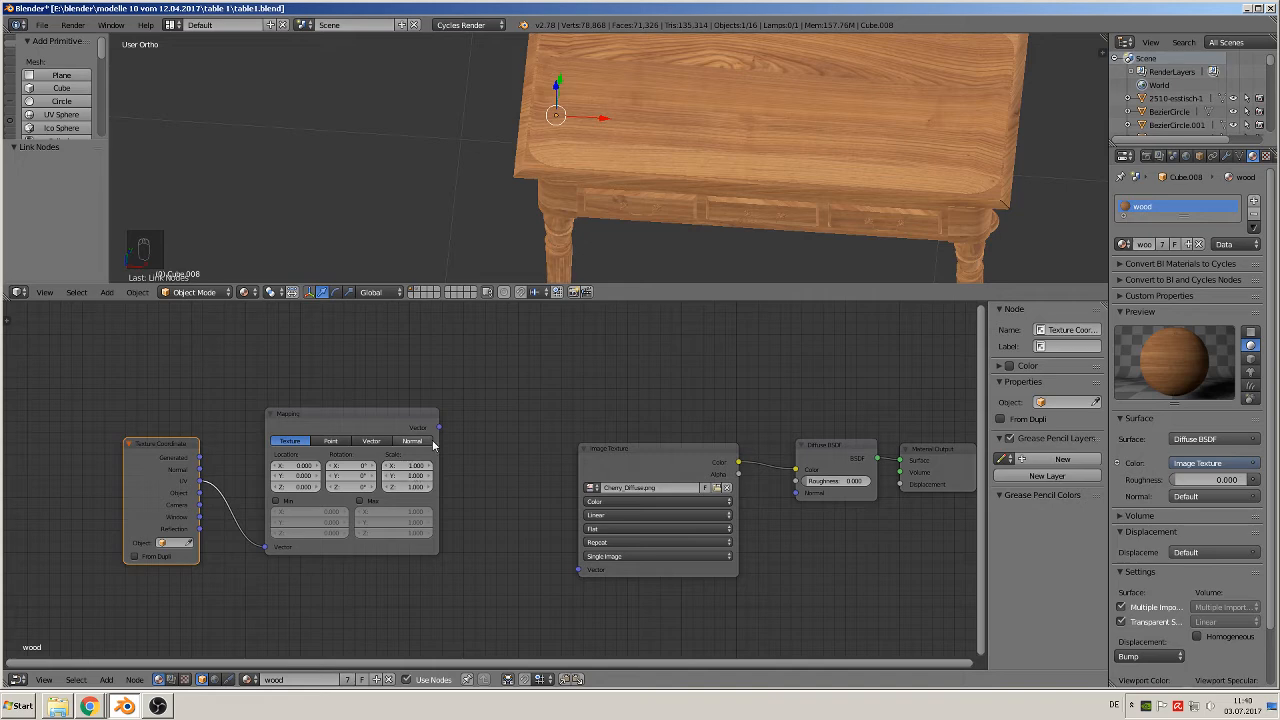
{"action": "left_click_drag", "start_coordinate": [439, 428], "coordinate": [588, 572]}
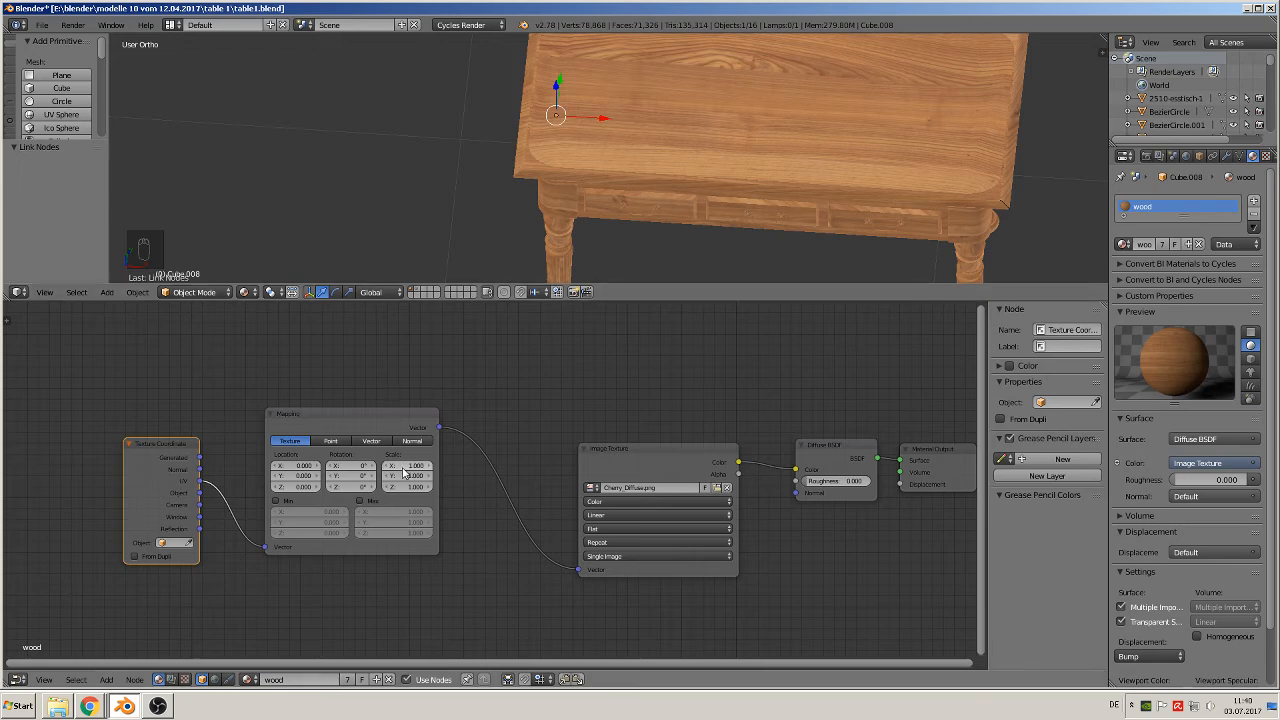
Try an X and Y scale of 5 in the Mapping node and check the grain on the table.
{"action": "scroll", "coordinate": [444, 480], "scroll_direction": "up", "scroll_amount": 4}
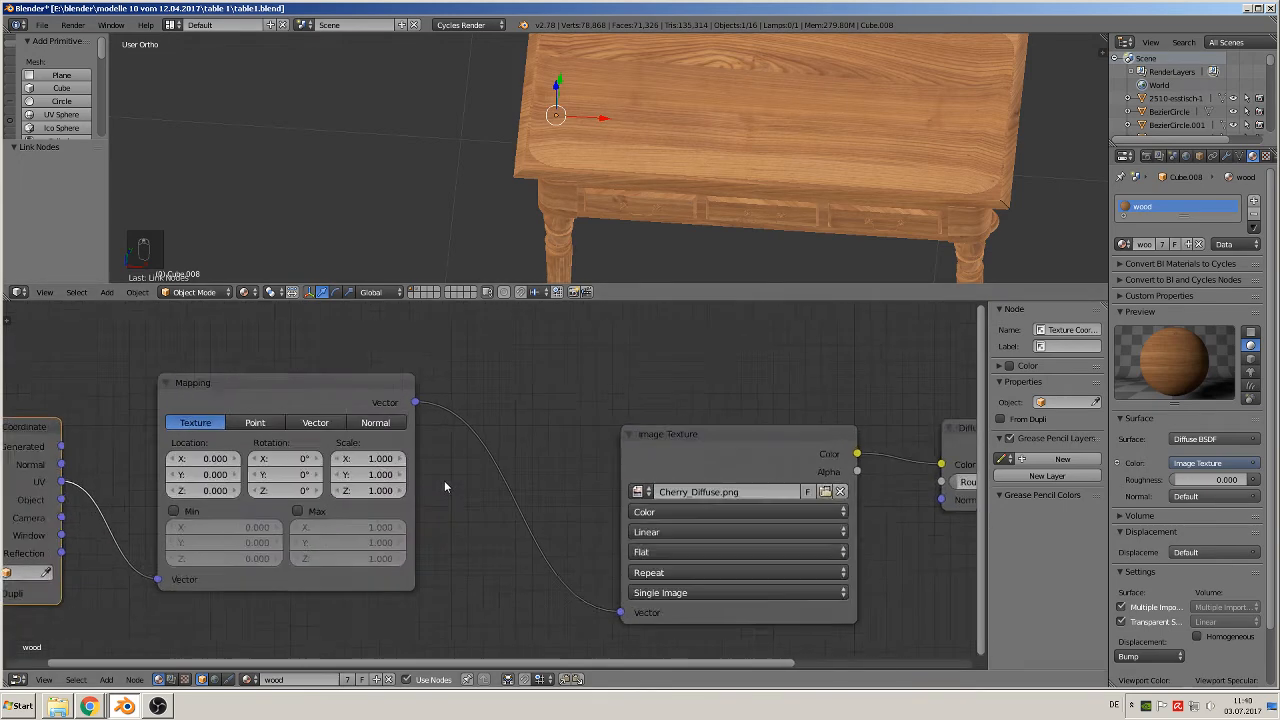
{"action": "middle_click_drag", "start_coordinate": [444, 482], "coordinate": [580, 478]}
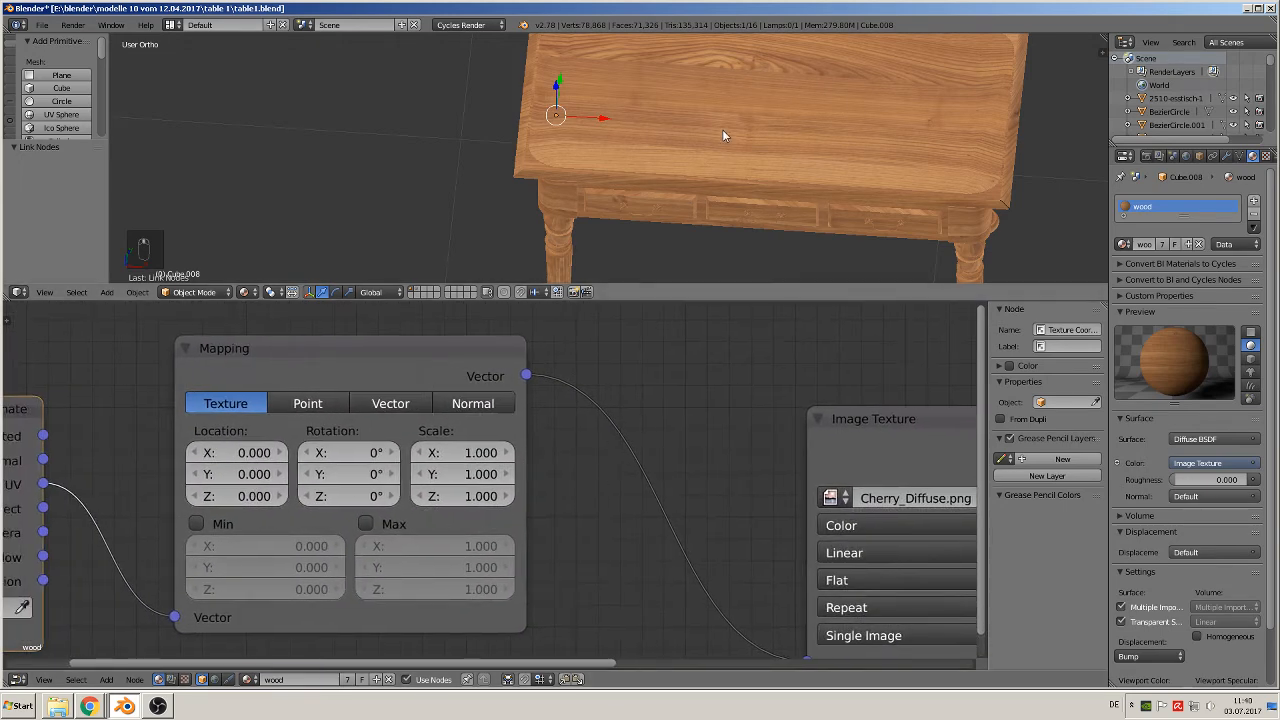
{"action": "left_click", "coordinate": [470, 452]}
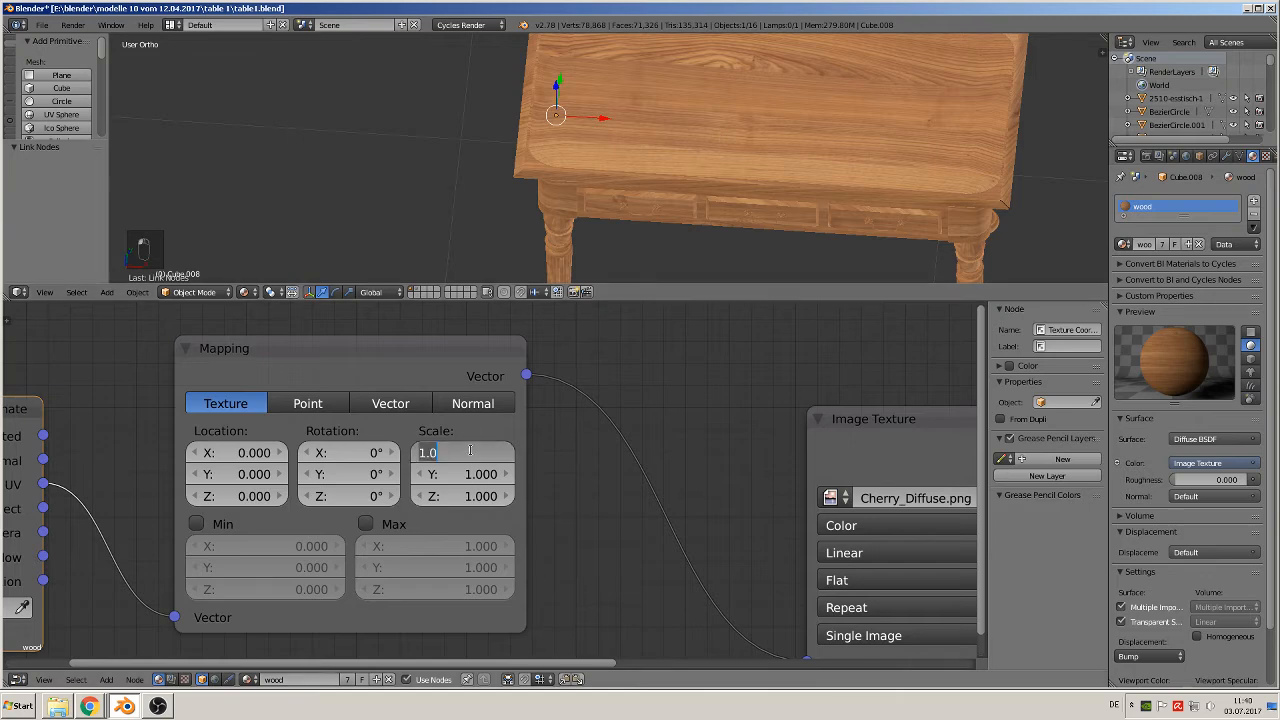
{"action": "type", "text": "5"}
{"action": "key", "text": "Return"}
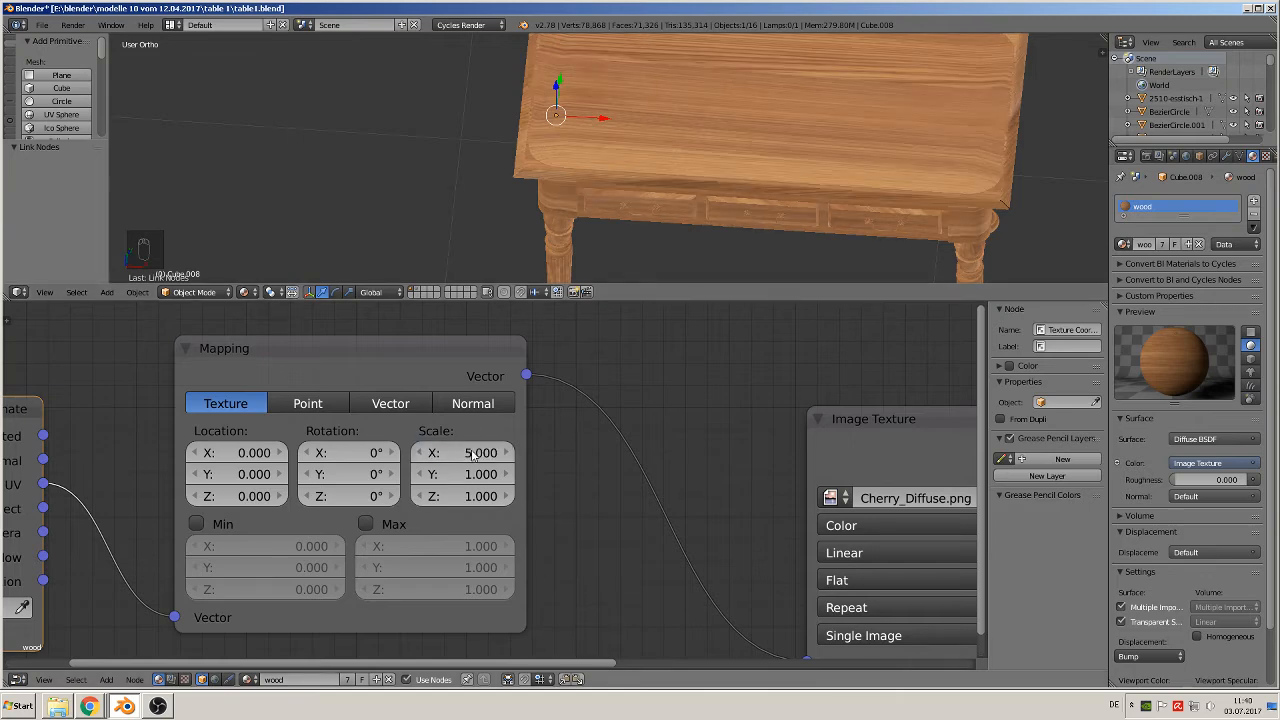
{"action": "left_click", "coordinate": [428, 489]}
{"action": "key", "text": "Escape"}
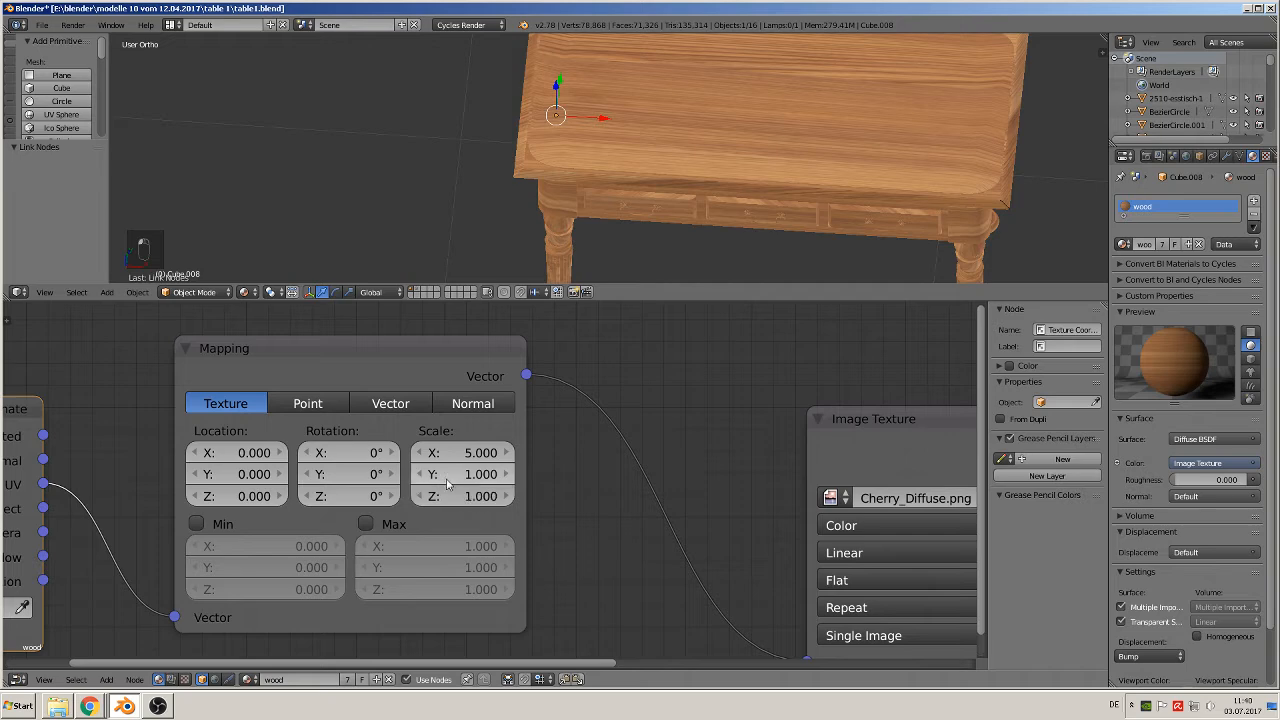
{"action": "left_click", "coordinate": [446, 476]}
{"action": "type", "text": "5"}
{"action": "key", "text": "Return"}
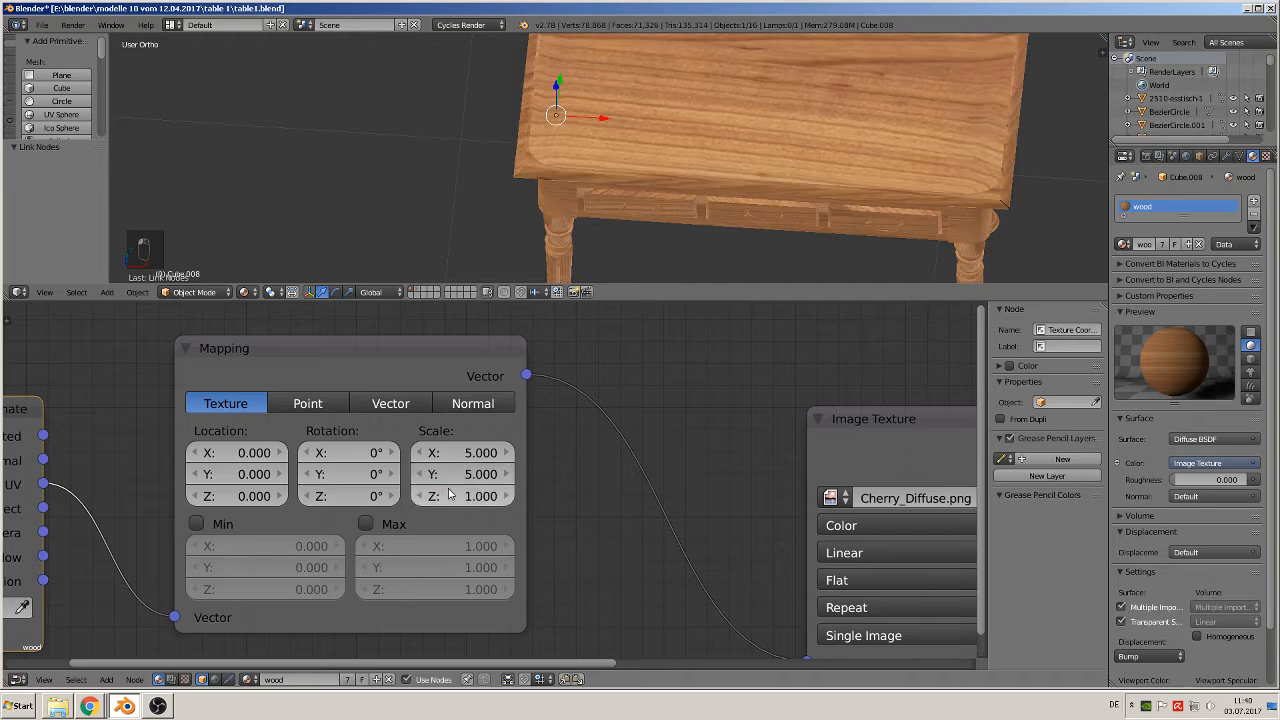
{"action": "scroll", "coordinate": [852, 125], "scroll_direction": "down", "scroll_amount": 4}
{"action": "scroll", "coordinate": [794, 149], "scroll_direction": "up", "scroll_amount": 3}
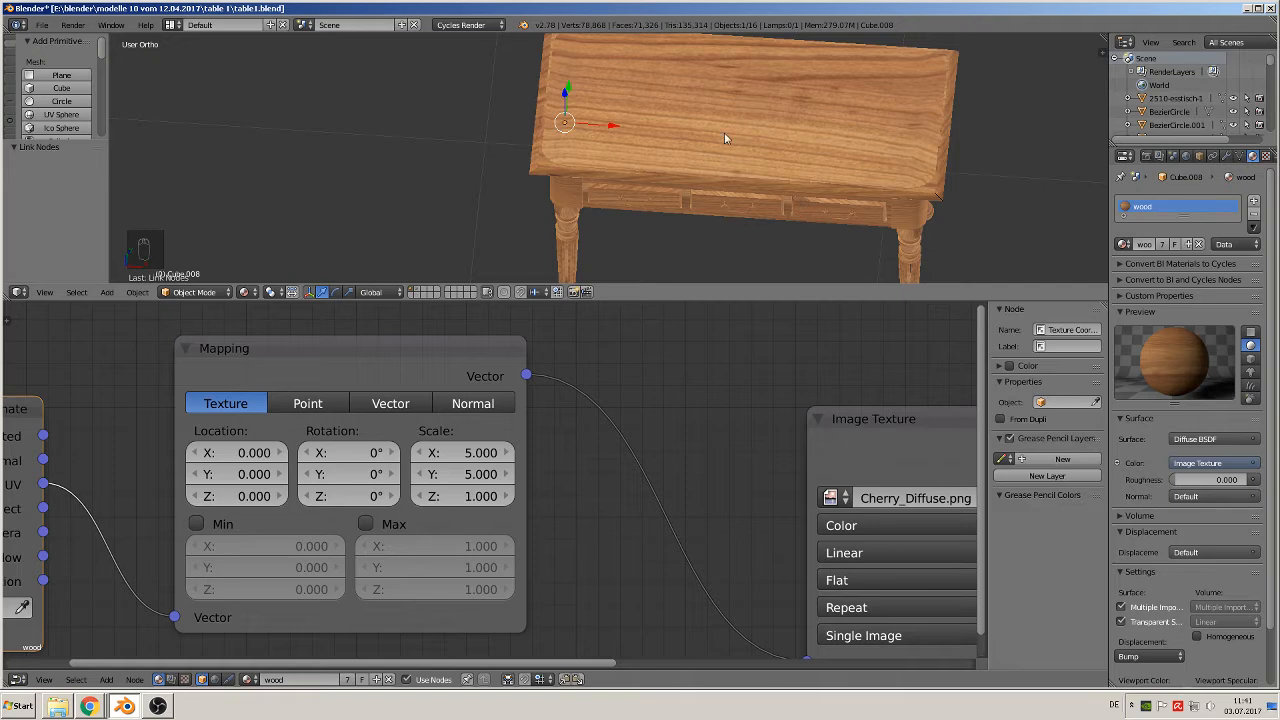
Try an X and Y scale of 0.1 in the Mapping node and inspect the grain on the tabletop and drawers.
{"action": "left_click", "coordinate": [450, 452]}
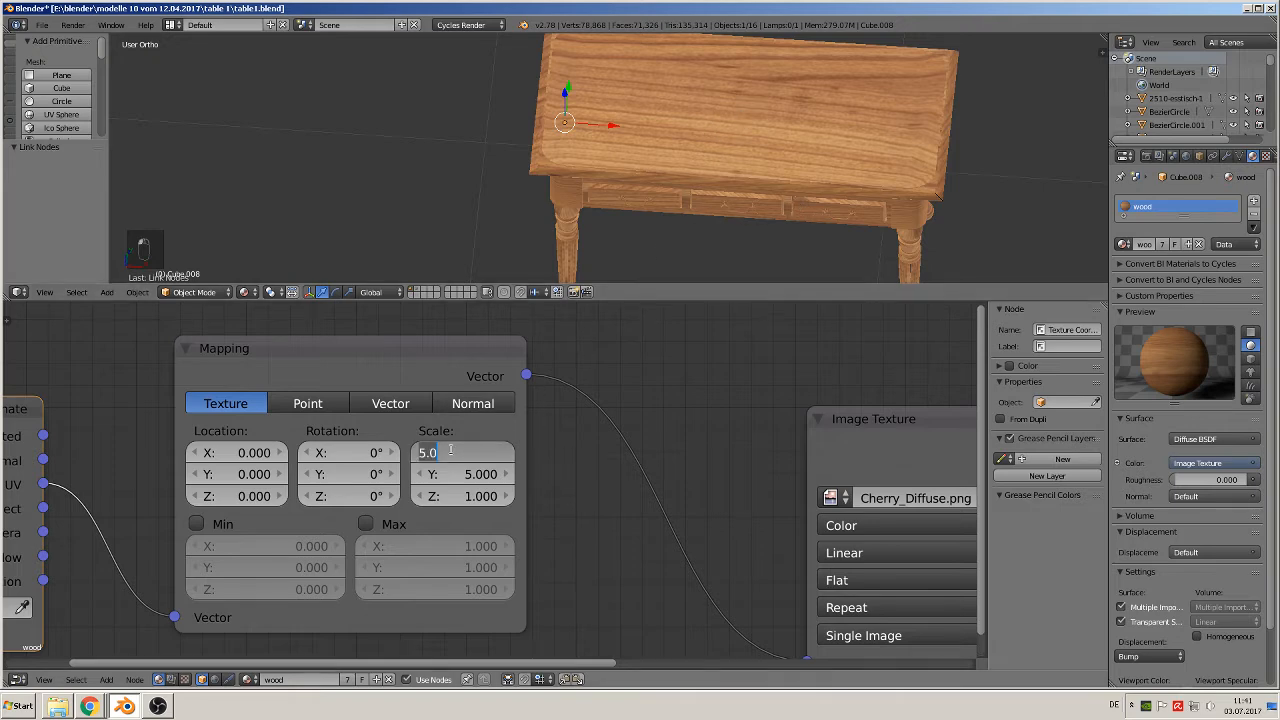
{"action": "type", "text": "0.1"}
{"action": "key", "text": "Return"}
{"action": "left_click", "coordinate": [462, 474]}
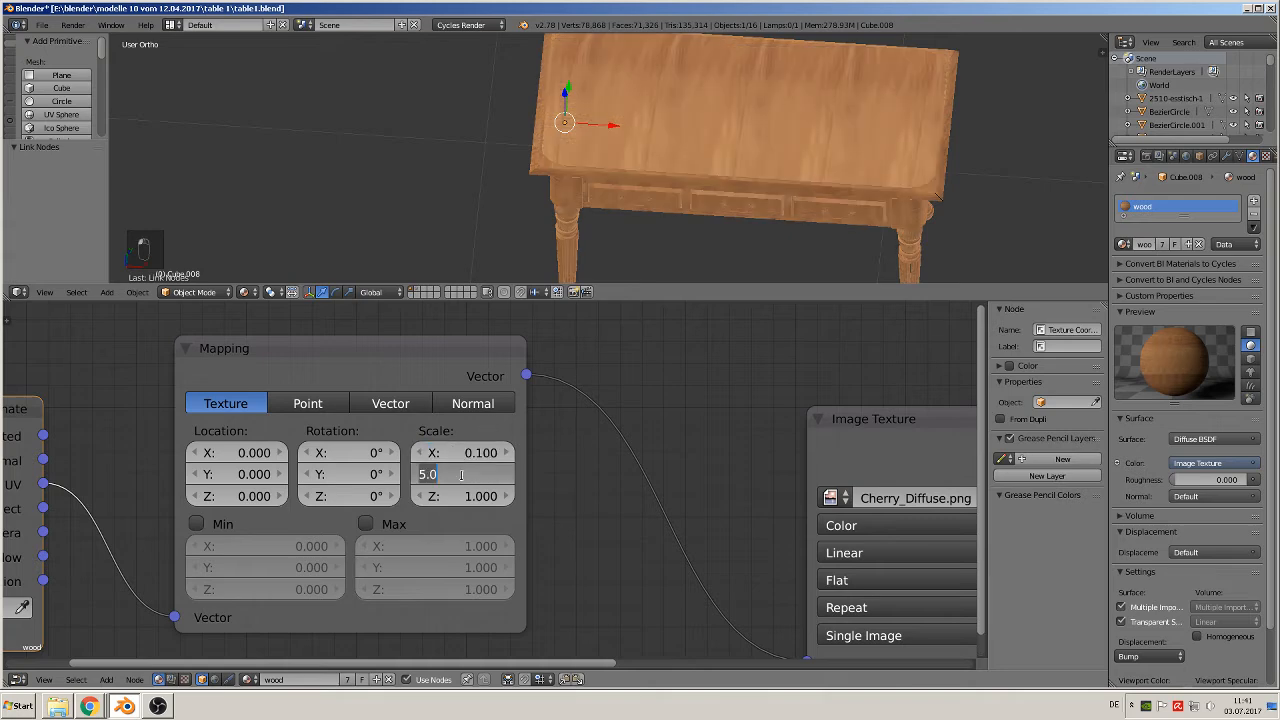
{"action": "type", "text": "0.1"}
{"action": "key", "text": "Return"}
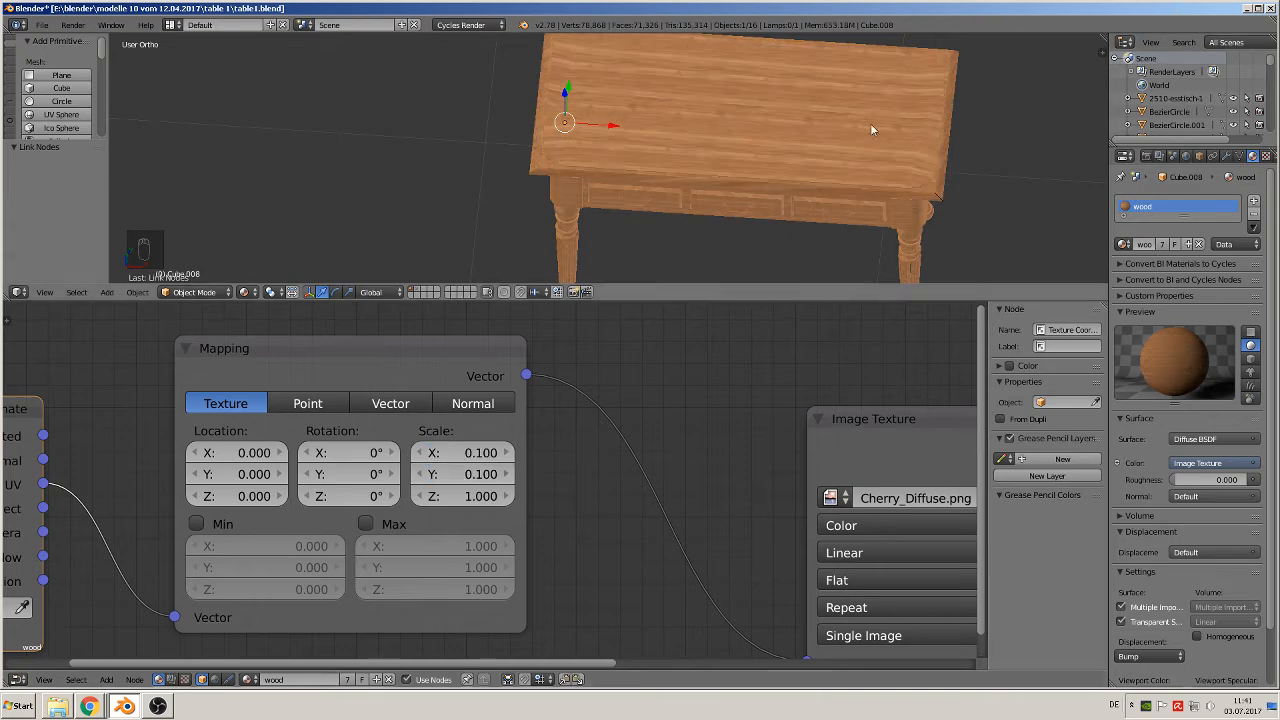
{"action": "scroll", "coordinate": [865, 130], "scroll_direction": "up", "scroll_amount": 8}
{"action": "scroll", "coordinate": [772, 130], "scroll_direction": "down", "scroll_amount": 6}
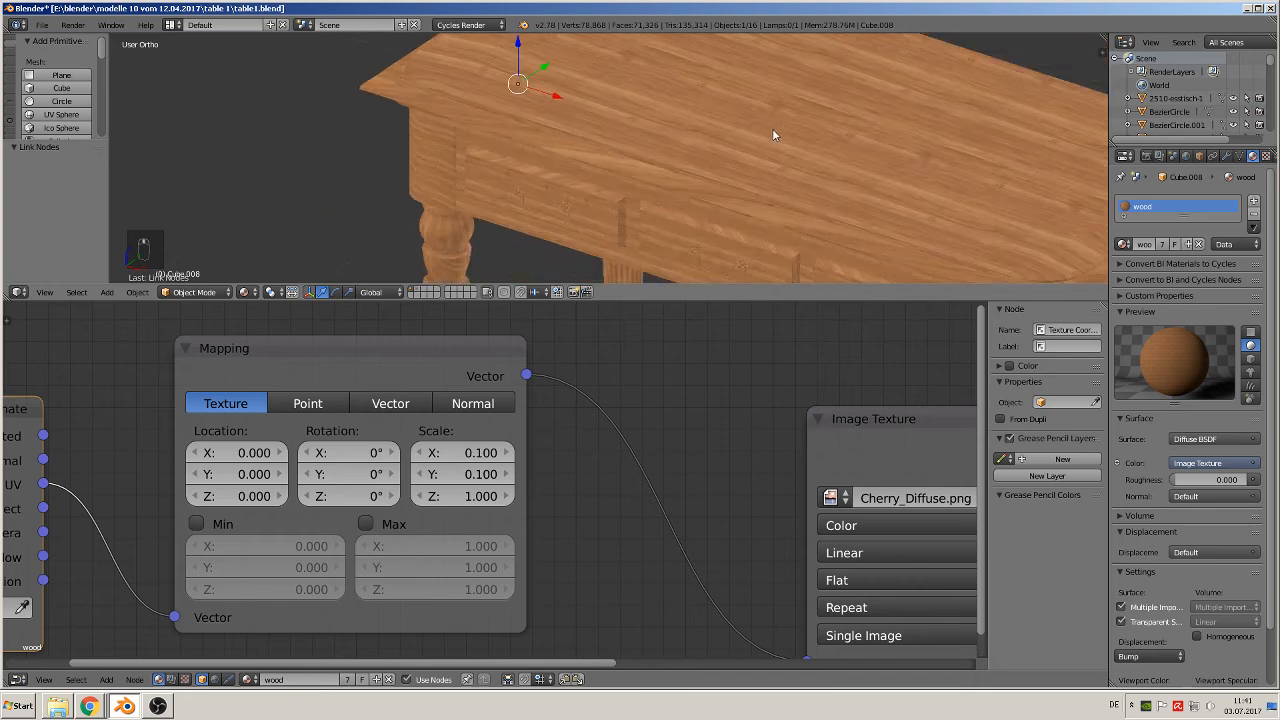
{"action": "scroll", "coordinate": [770, 174], "scroll_direction": "up", "scroll_amount": 6}
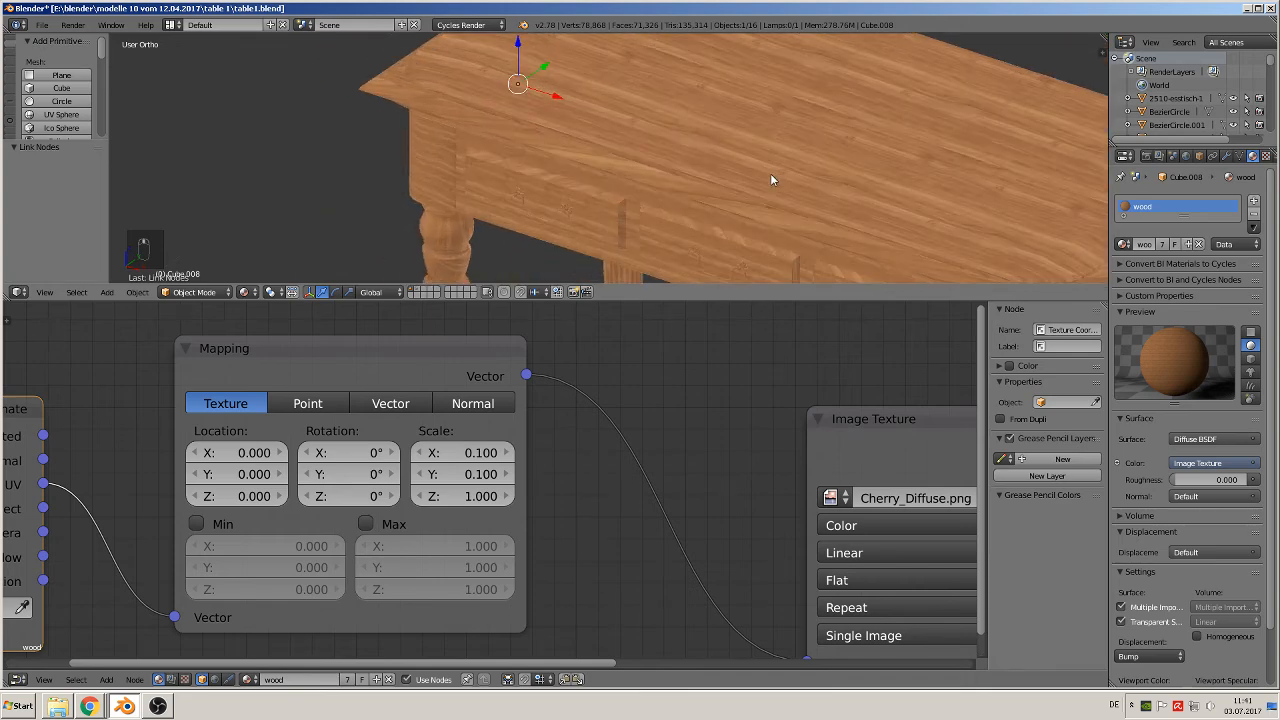
{"action": "middle_click_drag", "start_coordinate": [770, 173], "coordinate": [829, 200]}
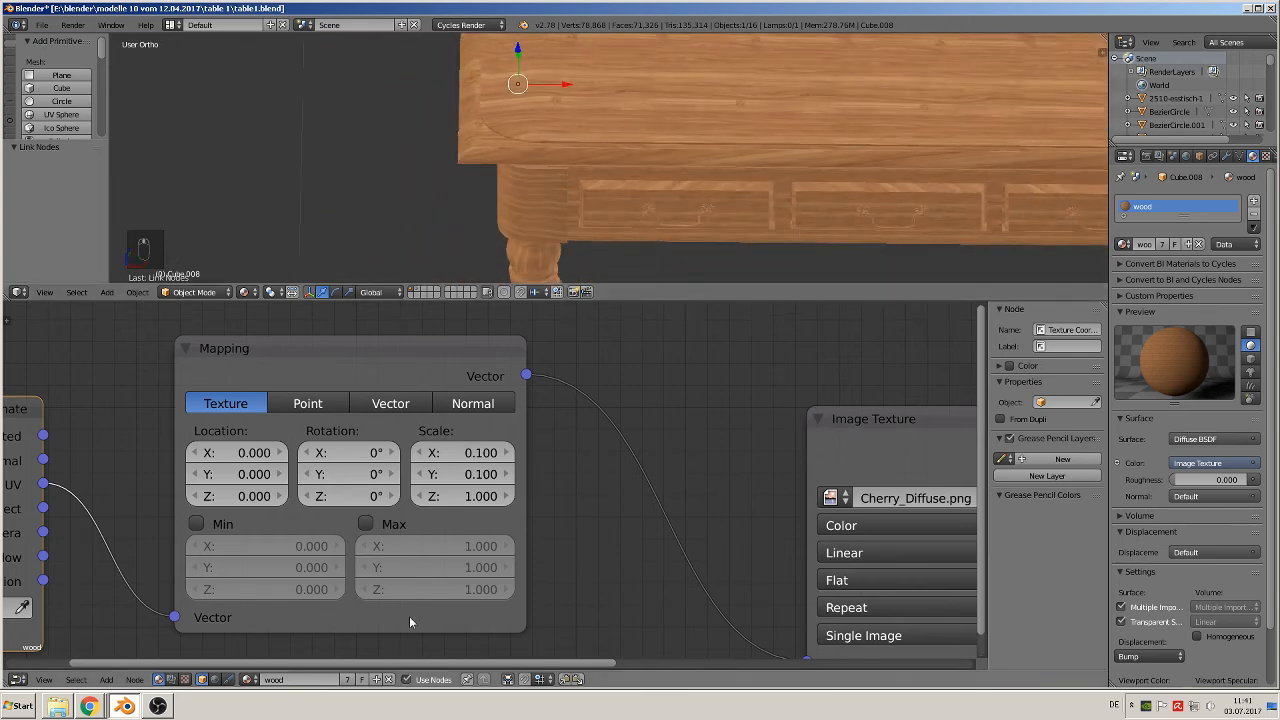
Set the Mapping node's X and Y scale to 0.4 and check the wood grain on the table.
{"action": "left_click", "coordinate": [482, 452]}
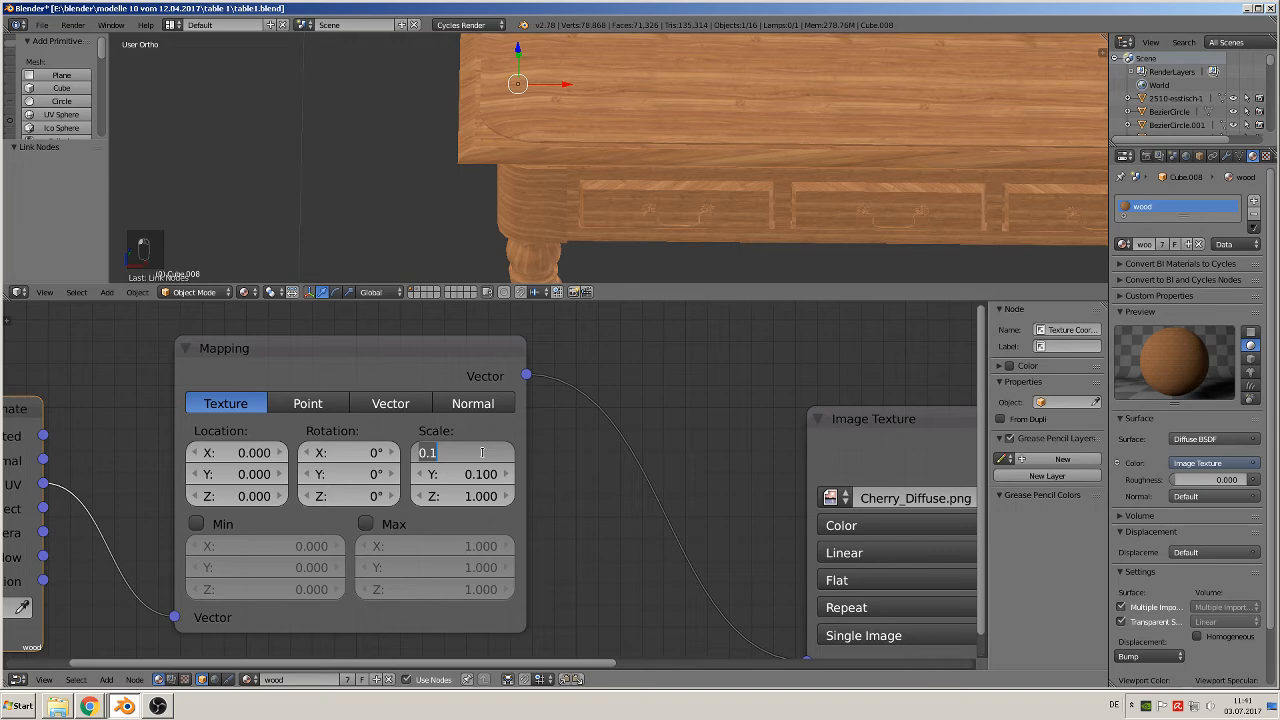
{"action": "key", "text": "BackSpace"}
{"action": "type", "text": "0.4"}
{"action": "key", "text": "Return"}
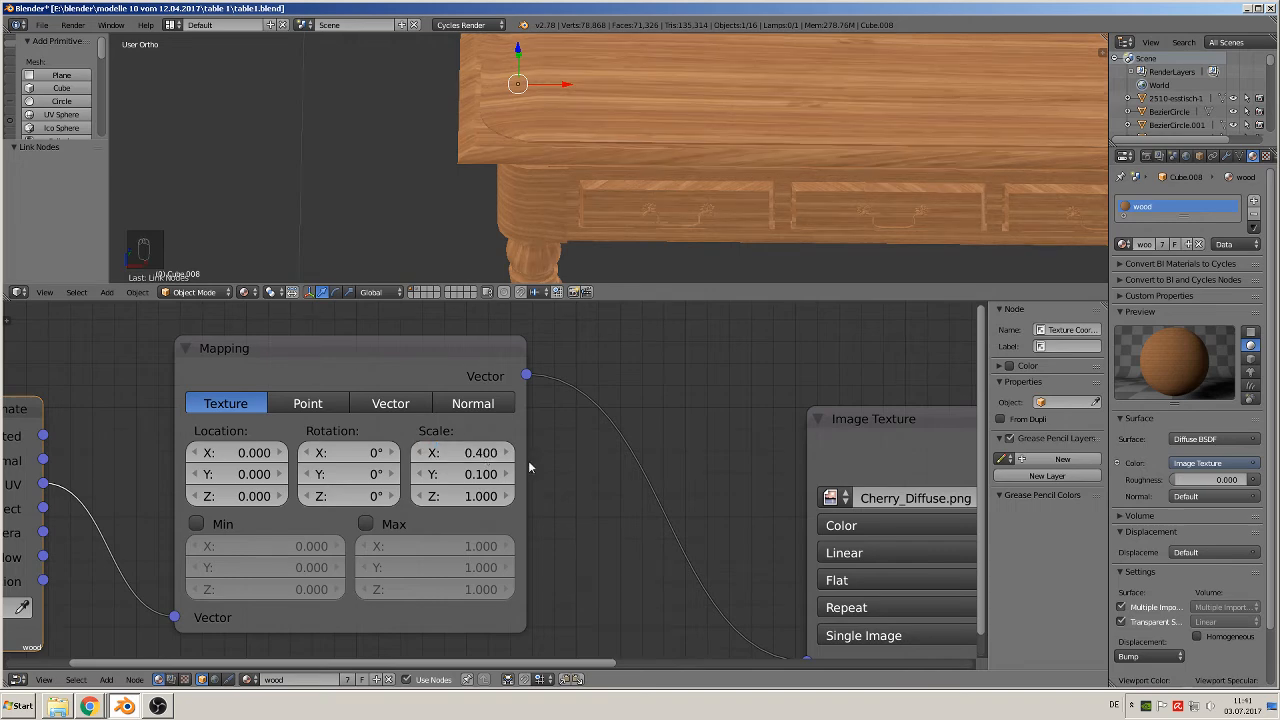
{"action": "left_click", "coordinate": [428, 475]}
{"action": "type", "text": "0.4"}
{"action": "key", "text": "Return"}
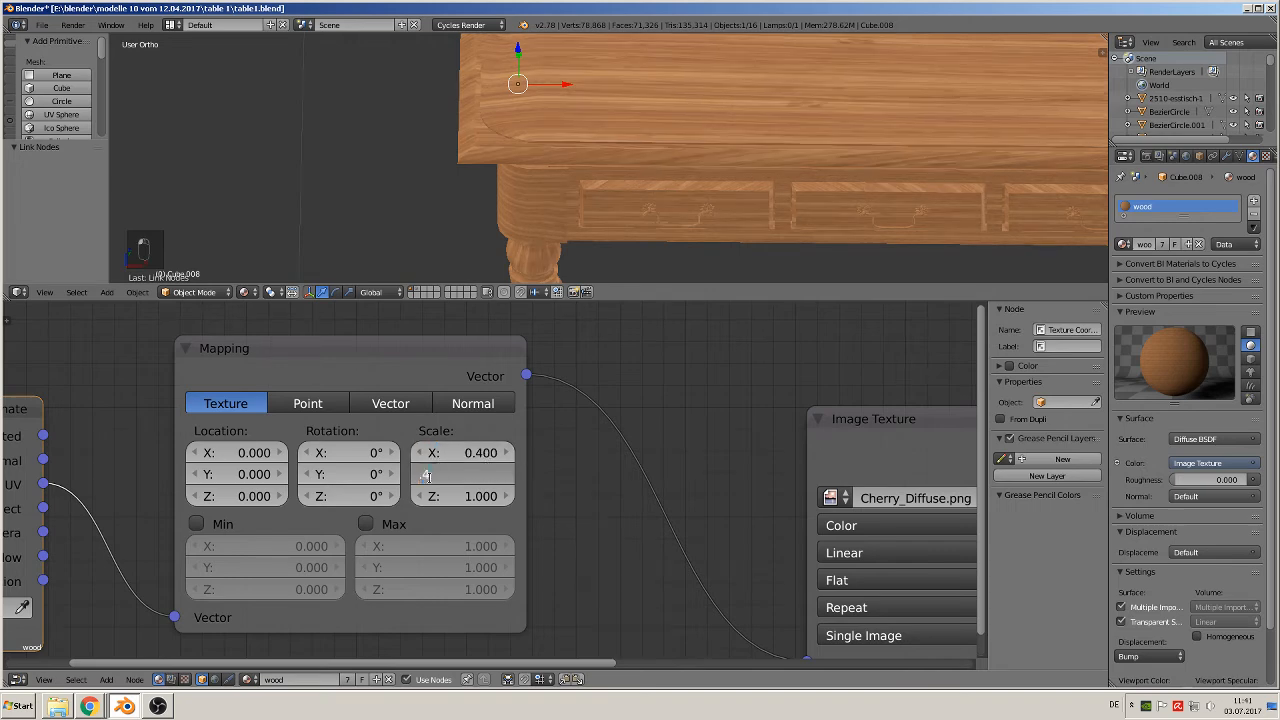
{"action": "scroll", "coordinate": [660, 96], "scroll_direction": "down", "scroll_amount": 4}
{"action": "scroll", "coordinate": [660, 110], "scroll_direction": "up", "scroll_amount": 2}
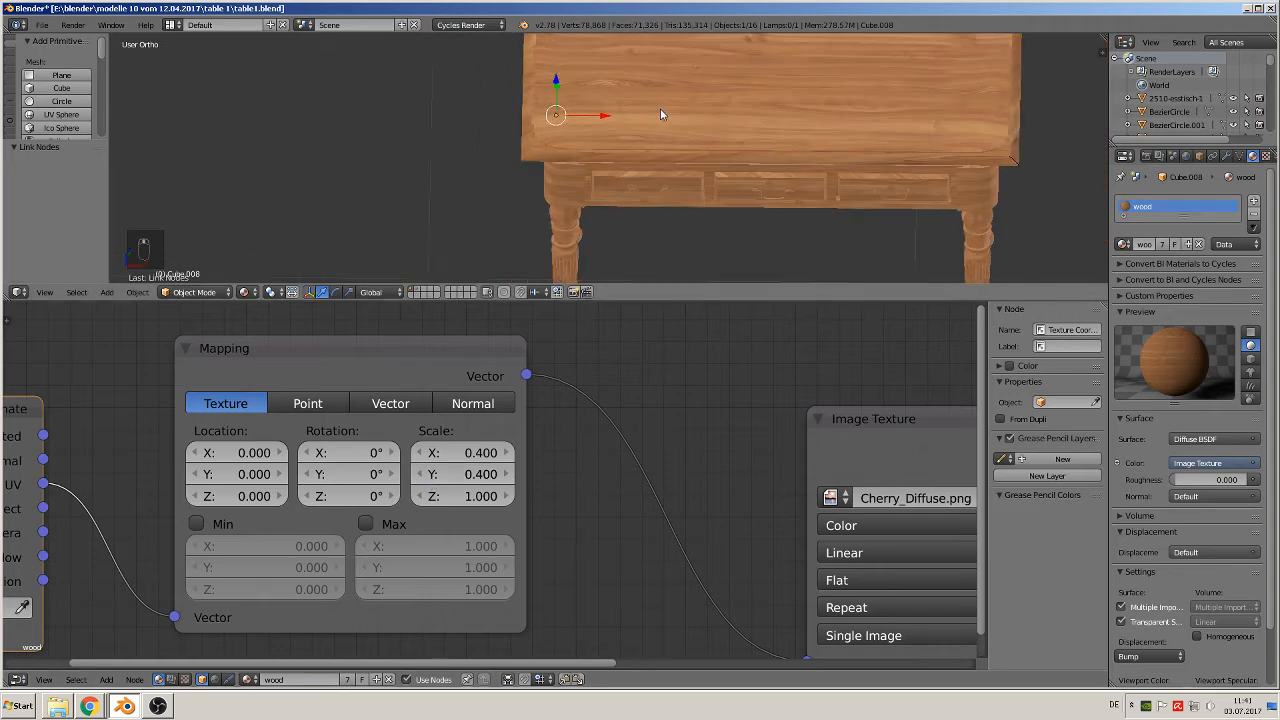
Rearrange the Image Texture, Diffuse BSDF and Material Output nodes, leaving a wide gap between the Diffuse BSDF and the Material Output.
{"action": "scroll", "coordinate": [722, 350], "scroll_direction": "down", "scroll_amount": 6}
{"action": "middle_click_drag", "start_coordinate": [699, 562], "coordinate": [230, 450]}
{"action": "middle_click_drag", "start_coordinate": [403, 337], "coordinate": [477, 458]}
{"action": "left_click_drag", "start_coordinate": [477, 460], "coordinate": [386, 393]}
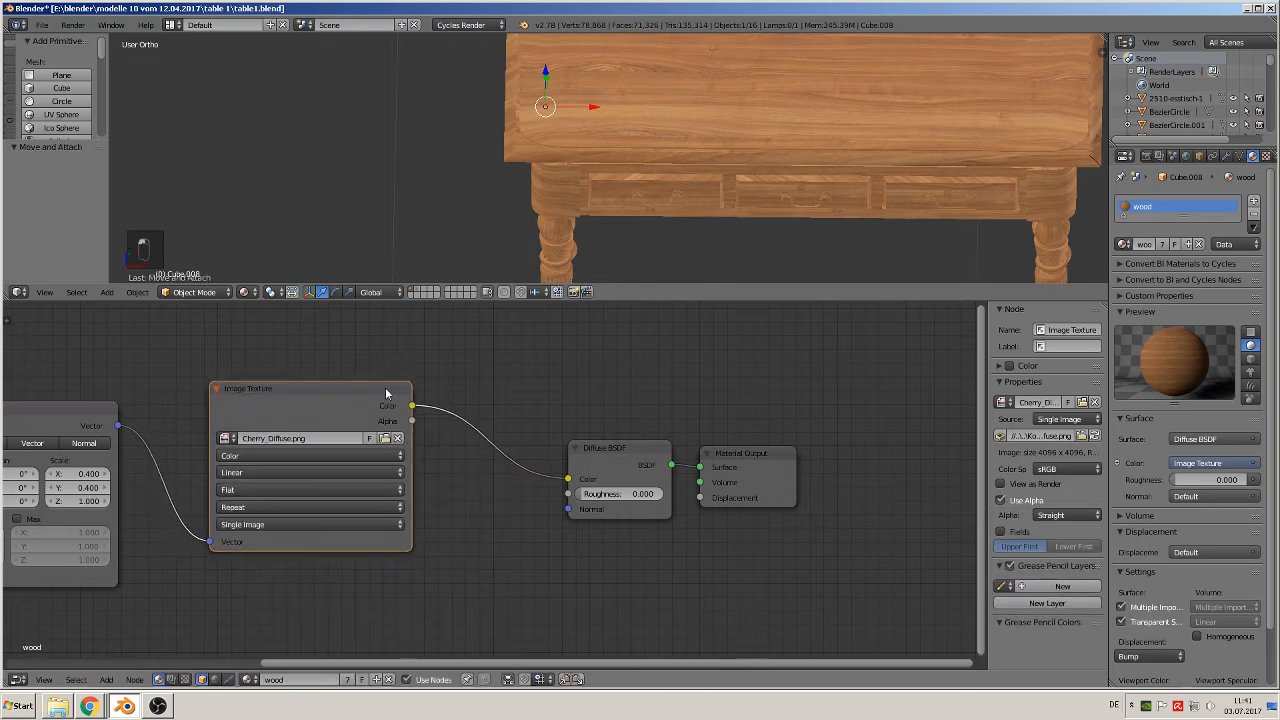
{"action": "left_click_drag", "start_coordinate": [623, 448], "coordinate": [525, 387]}
{"action": "left_click_drag", "start_coordinate": [772, 457], "coordinate": [733, 388]}
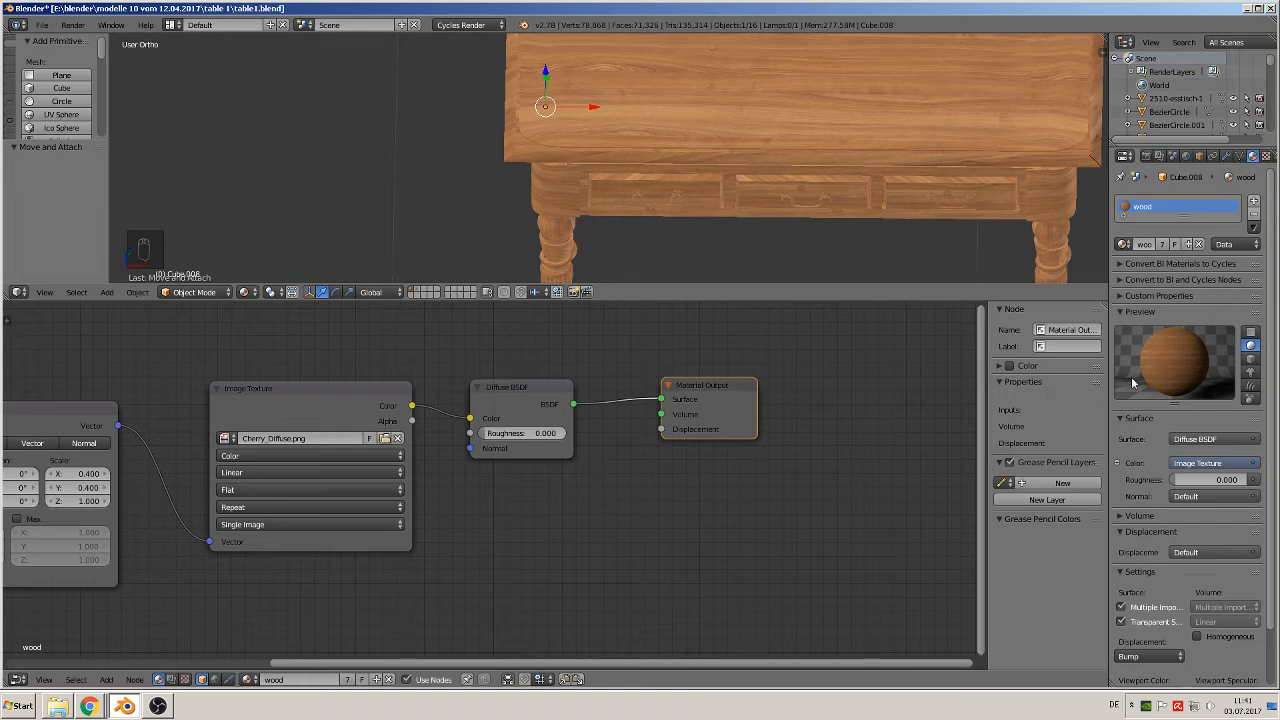
{"action": "left_click_drag", "start_coordinate": [729, 378], "coordinate": [865, 395]}
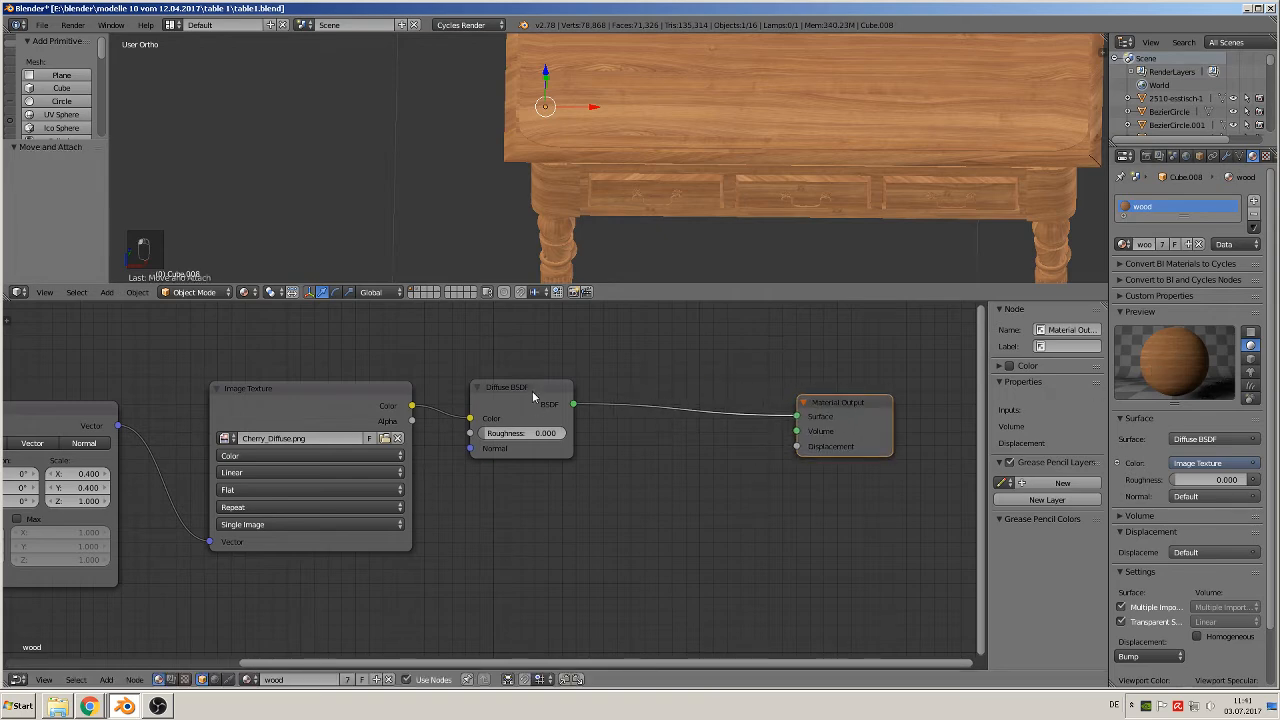
Add a Mix Shader node and insert it into the link between the Diffuse BSDF and the Material Output.
{"action": "left_click", "coordinate": [106, 679]}
{"action": "mouse_move", "coordinate": [136, 625]}
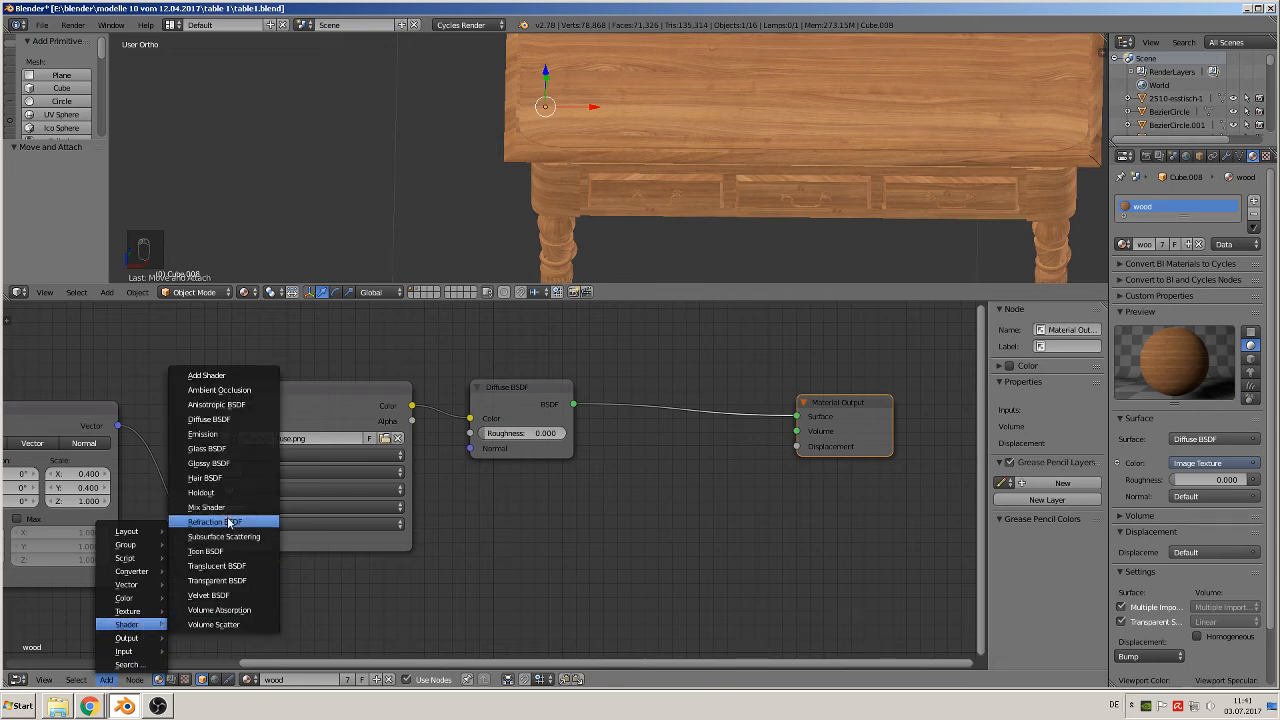
{"action": "left_click", "coordinate": [206, 507]}
{"action": "left_click", "coordinate": [680, 376]}
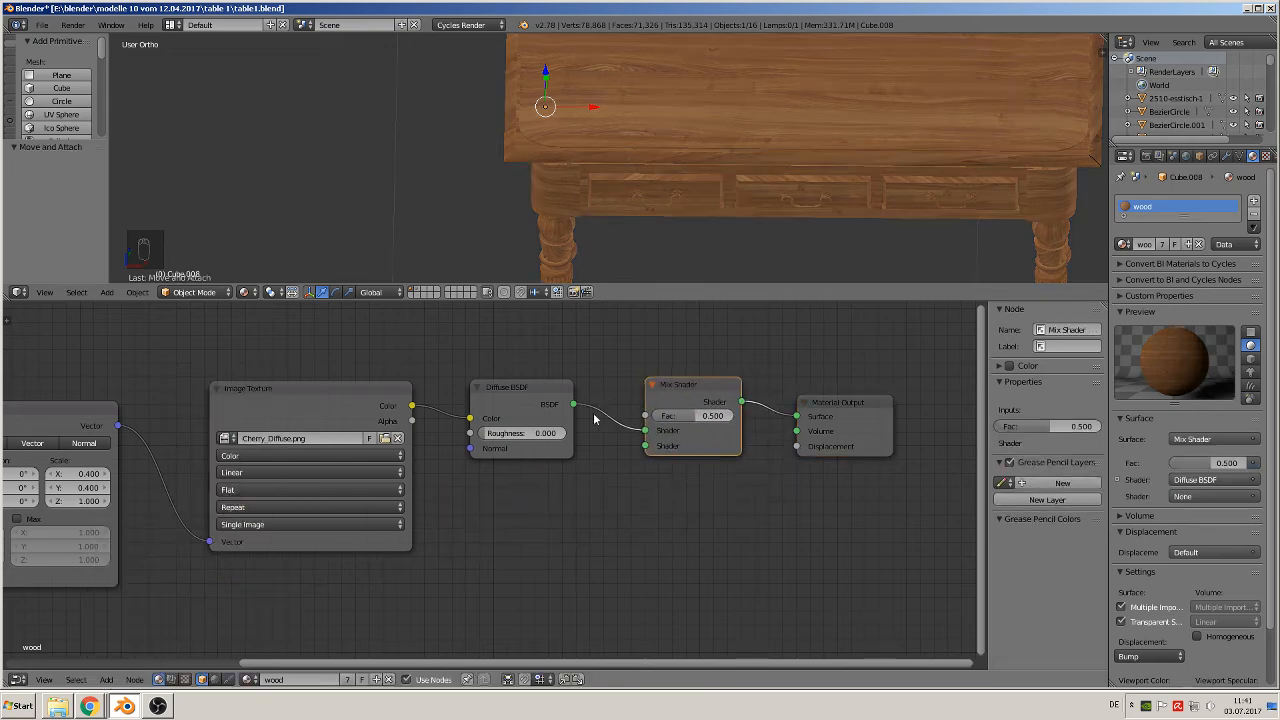
Add a Glossy BSDF node below the Diffuse BSDF and connect it to the Mix Shader's second Shader input.
{"action": "left_click", "coordinate": [106, 679]}
{"action": "mouse_move", "coordinate": [127, 625]}
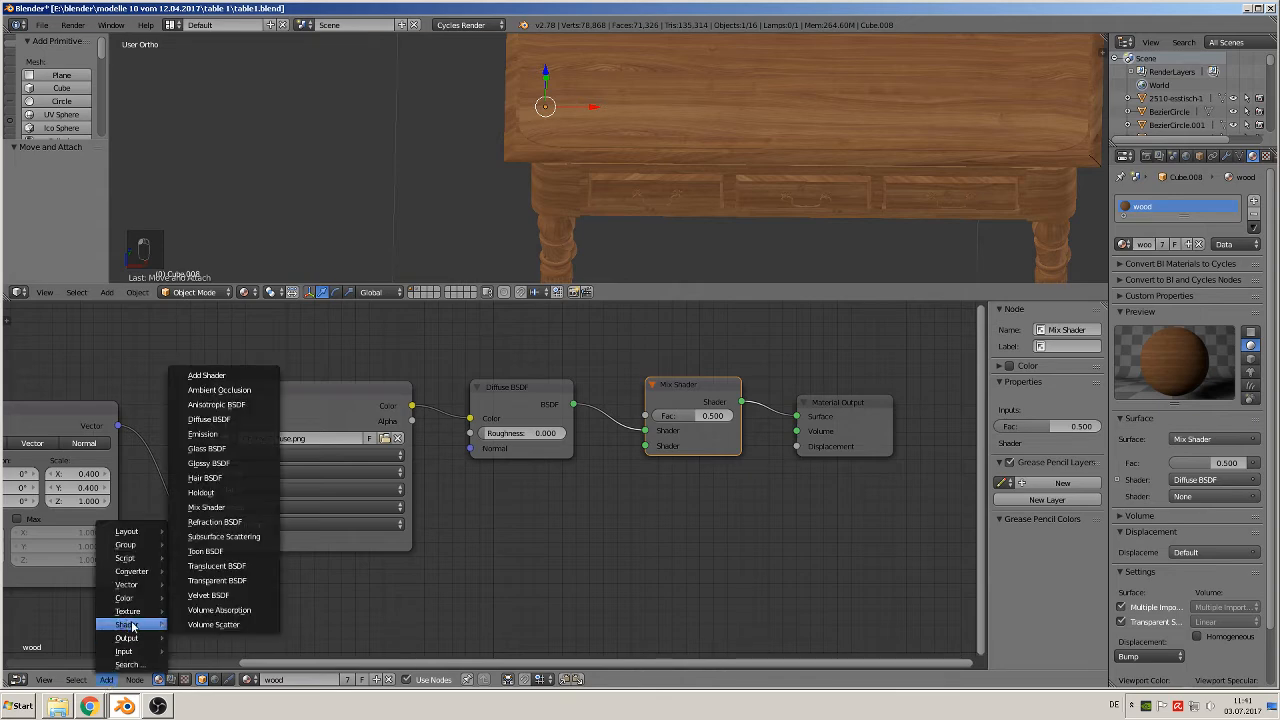
{"action": "left_click", "coordinate": [257, 465]}
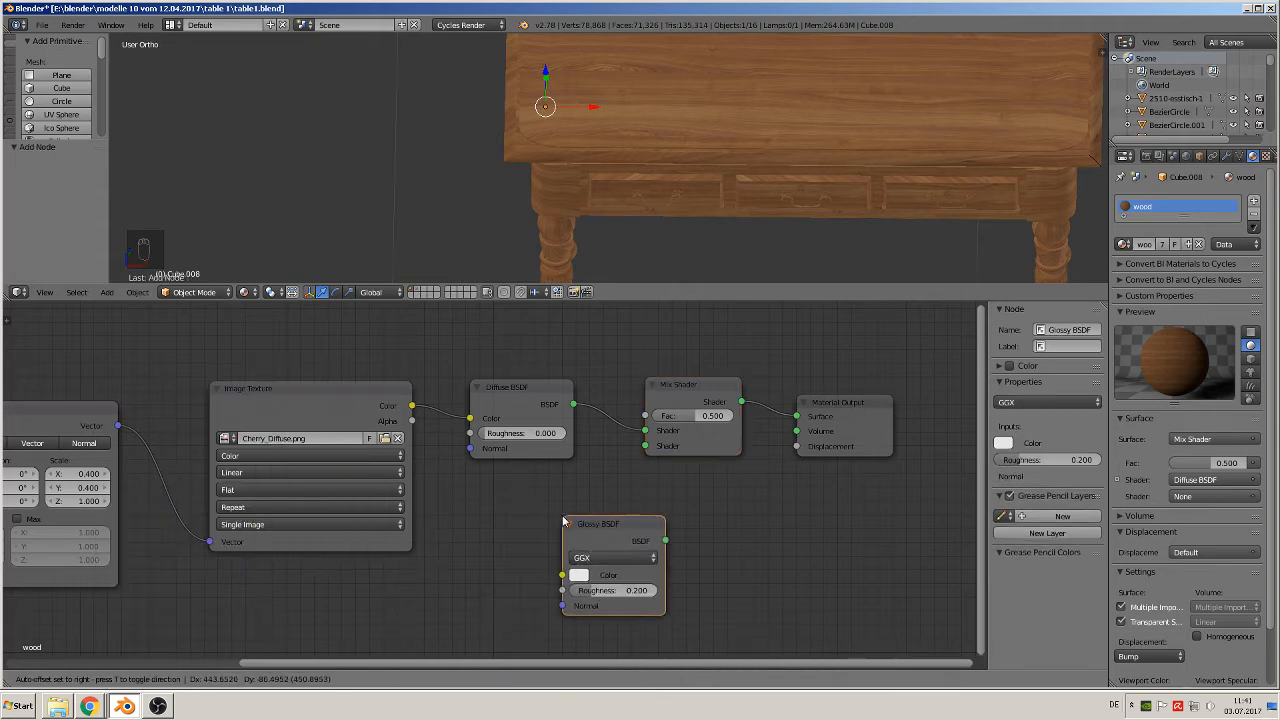
{"action": "left_click", "coordinate": [484, 471]}
{"action": "left_click_drag", "start_coordinate": [585, 491], "coordinate": [658, 447]}
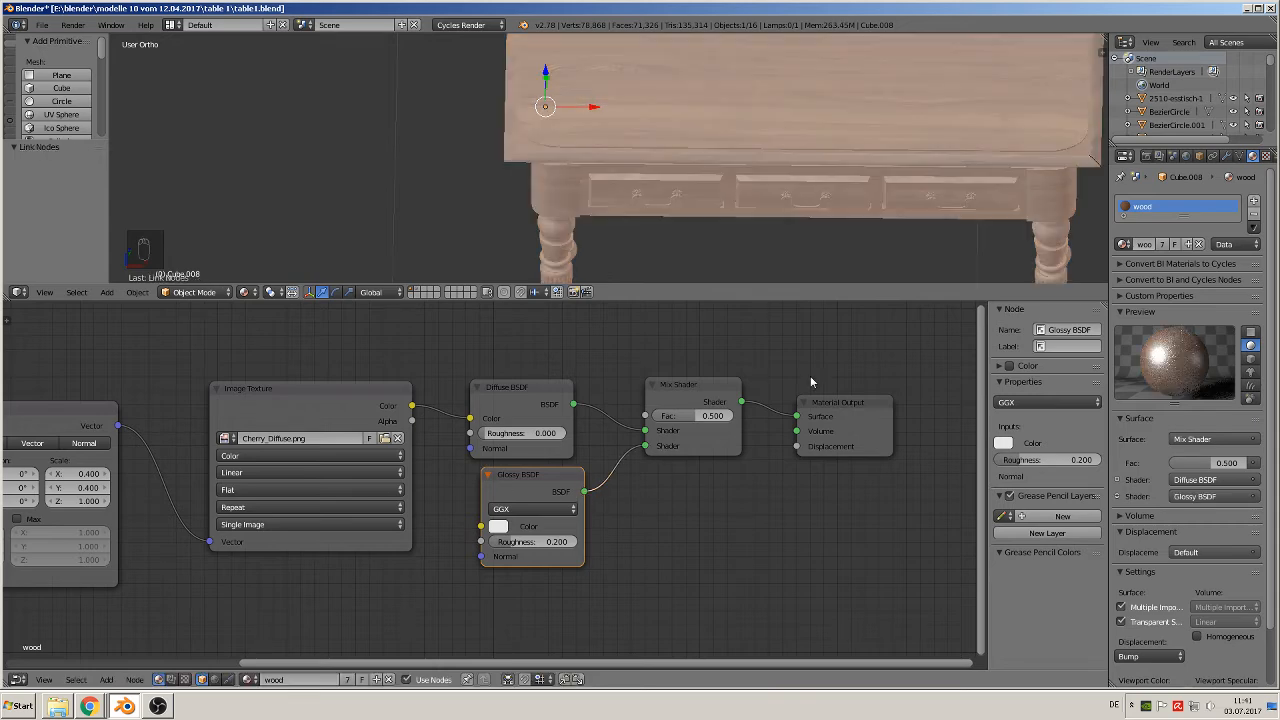
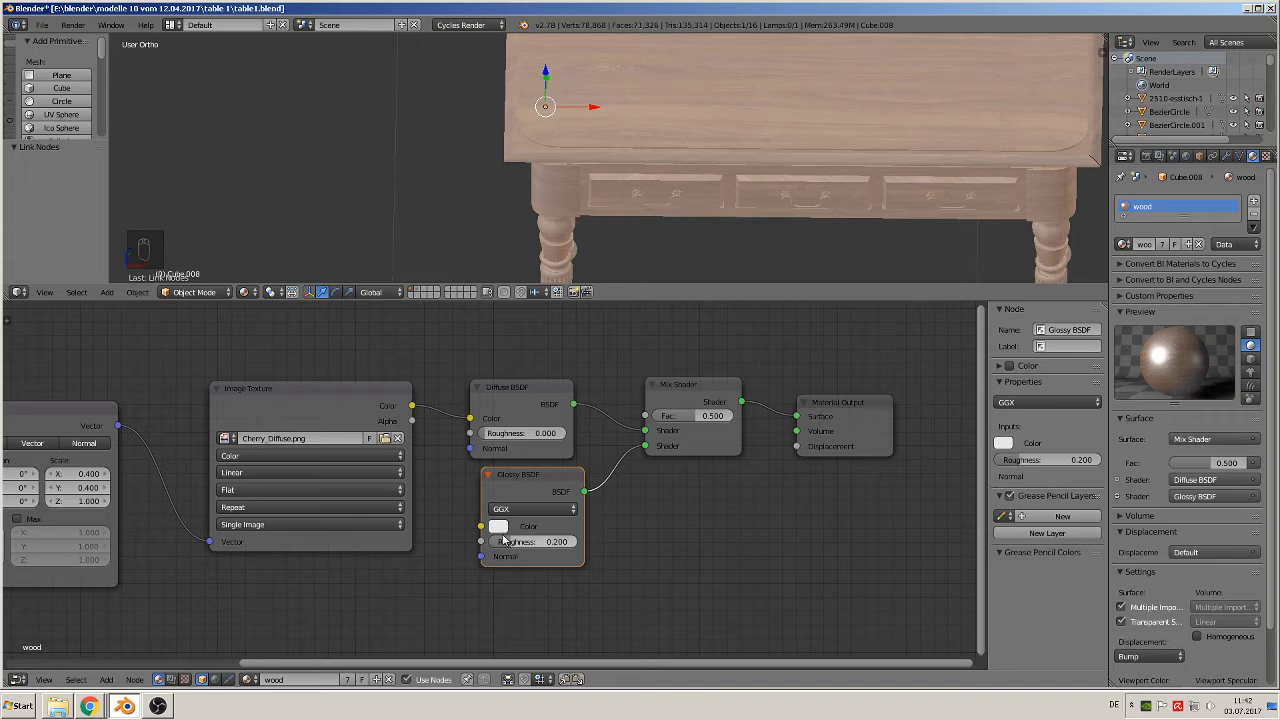
Link the Image Texture's Color output to the Glossy BSDF's Roughness and to the Displacement of the Material Output, moved farther from the Mix Shader.
{"action": "left_click", "coordinate": [412, 408]}
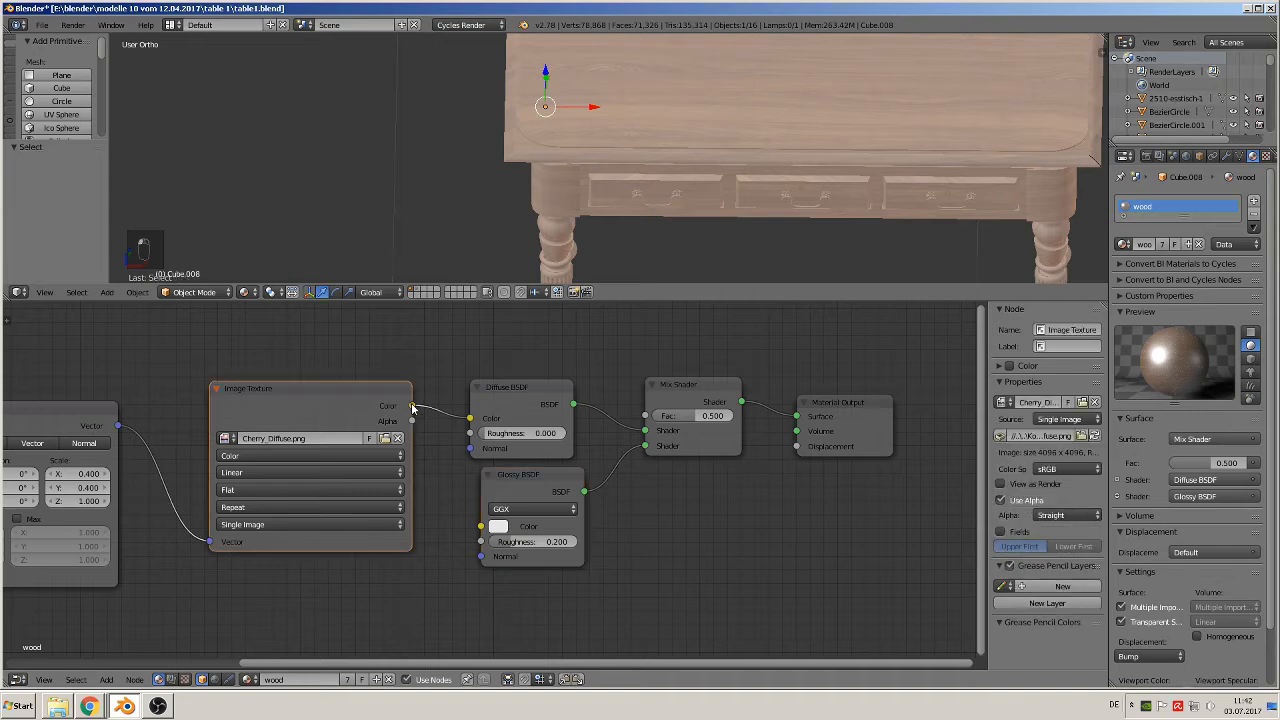
{"action": "left_click_drag", "start_coordinate": [412, 408], "coordinate": [481, 546]}
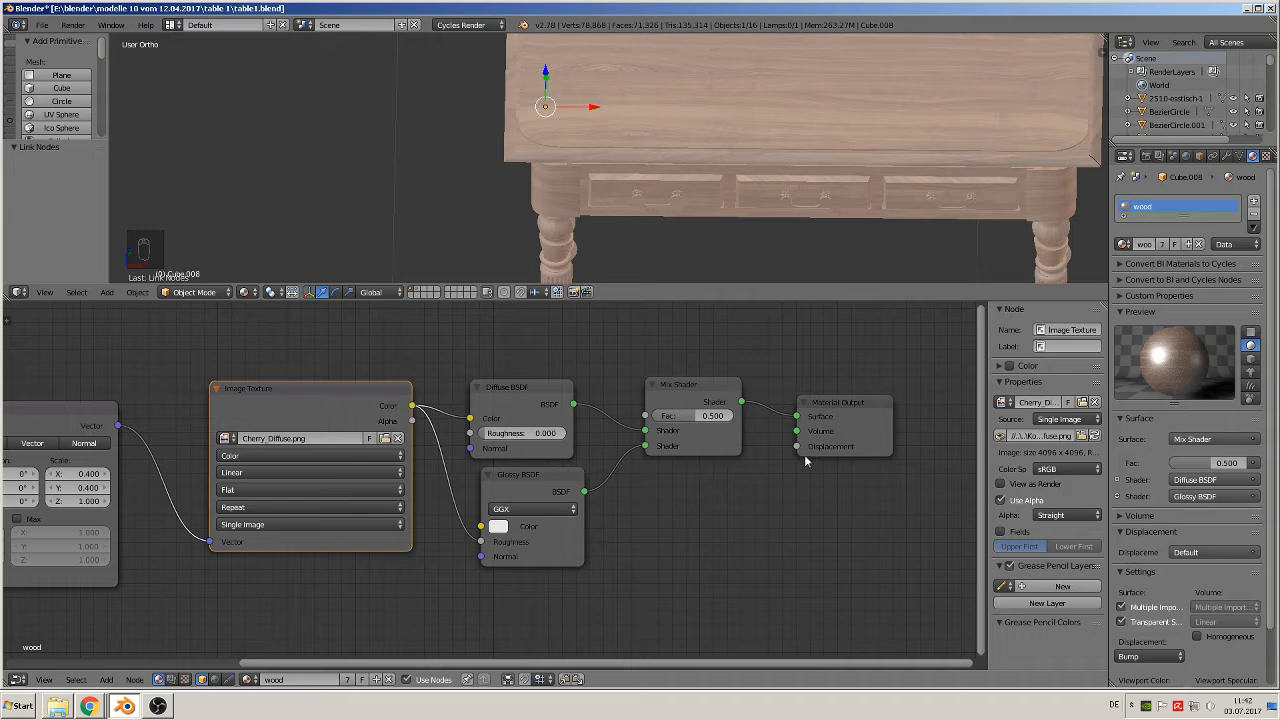
{"action": "left_click_drag", "start_coordinate": [868, 402], "coordinate": [966, 404]}
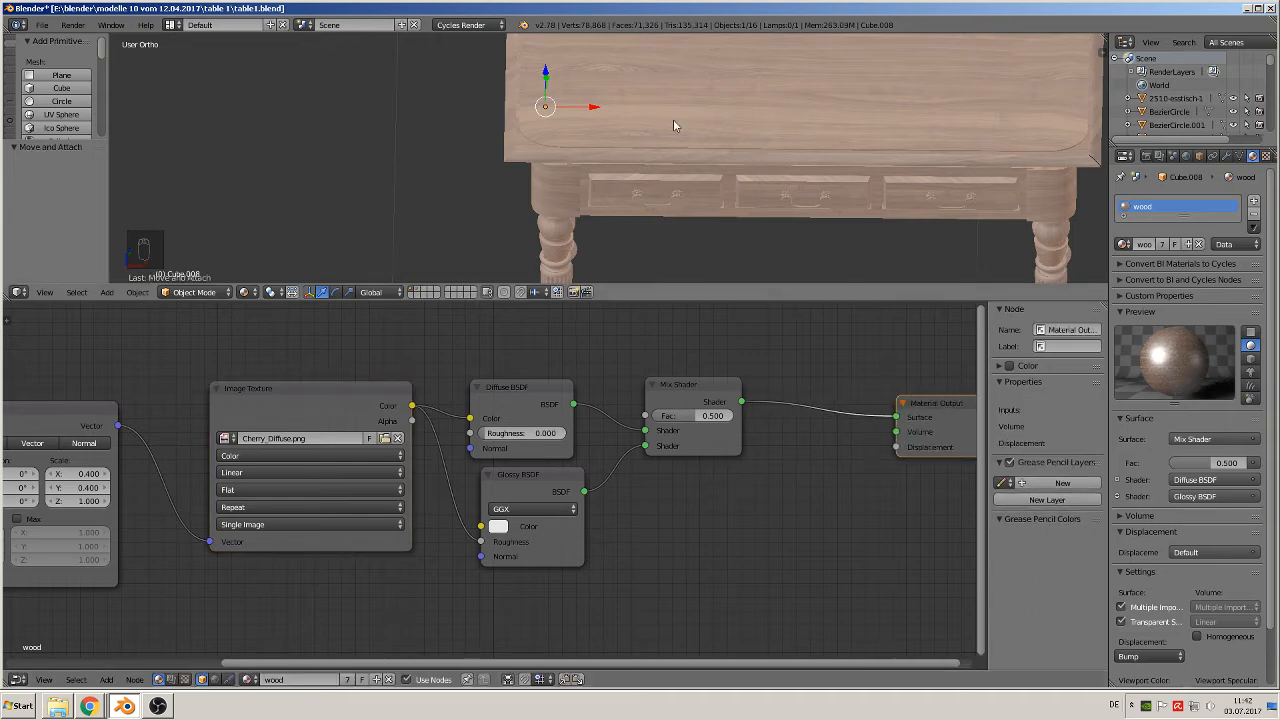
{"action": "middle_click_drag", "start_coordinate": [768, 213], "coordinate": [717, 164]}
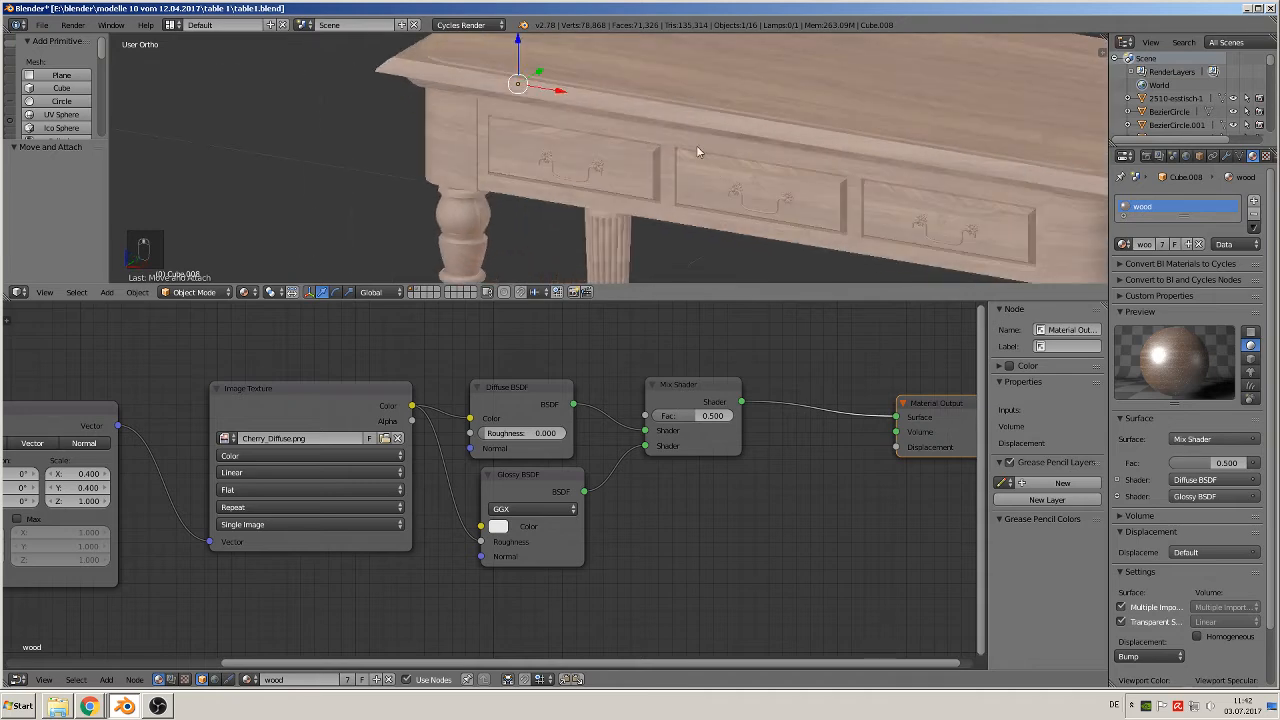
{"action": "scroll", "coordinate": [700, 148], "scroll_direction": "up", "scroll_amount": 3}
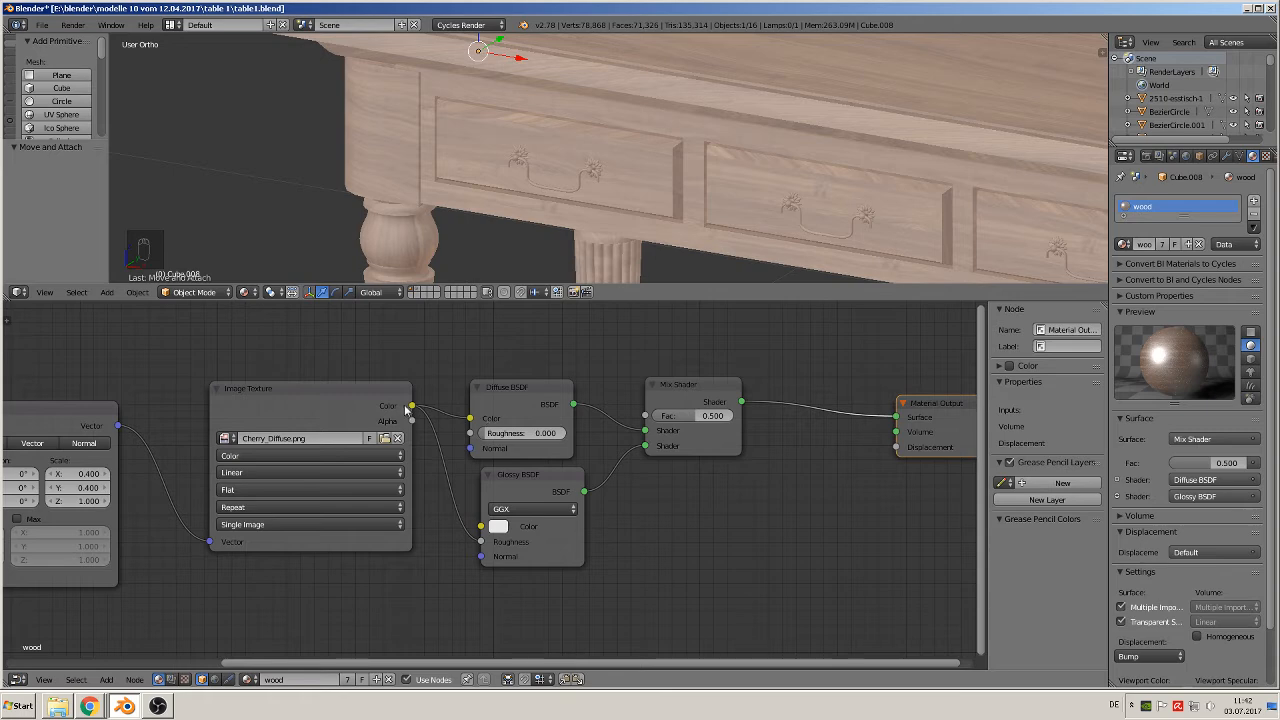
{"action": "left_click_drag", "start_coordinate": [412, 406], "coordinate": [896, 450]}
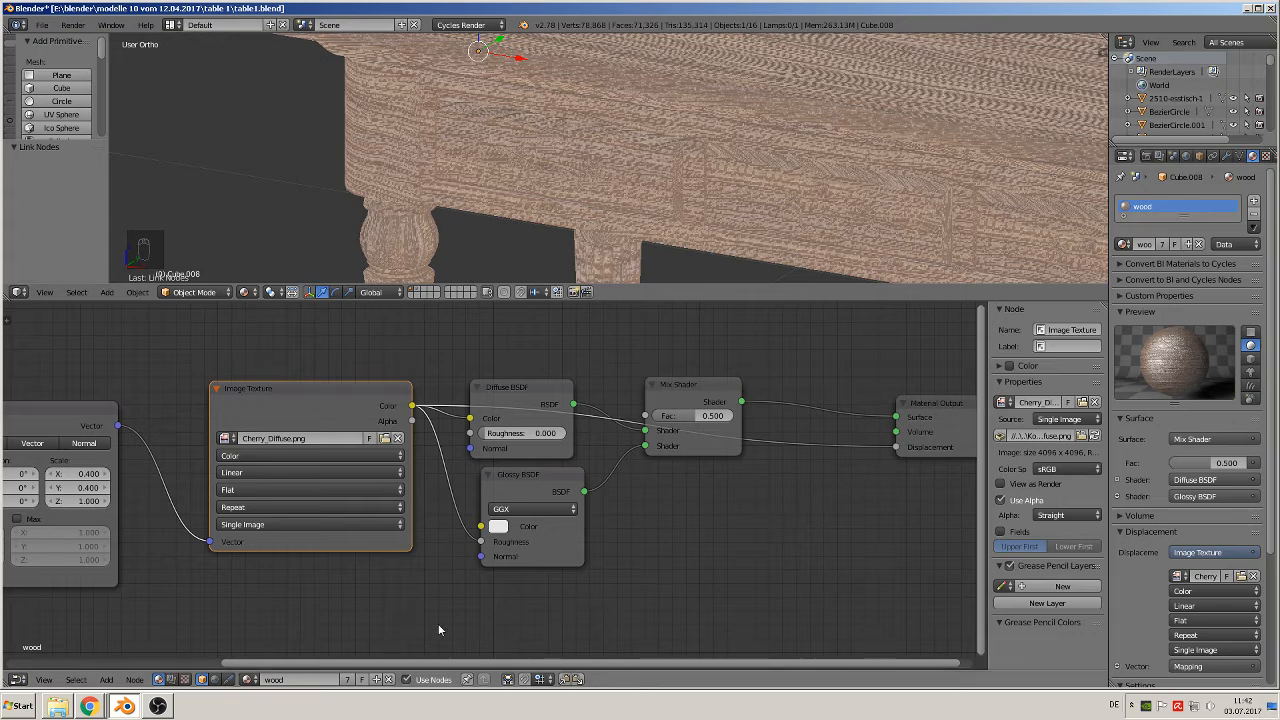
Insert a Math node into the link between the Image Texture and the Displacement input, placing it below the Mix Shader.
{"action": "left_click", "coordinate": [106, 679]}
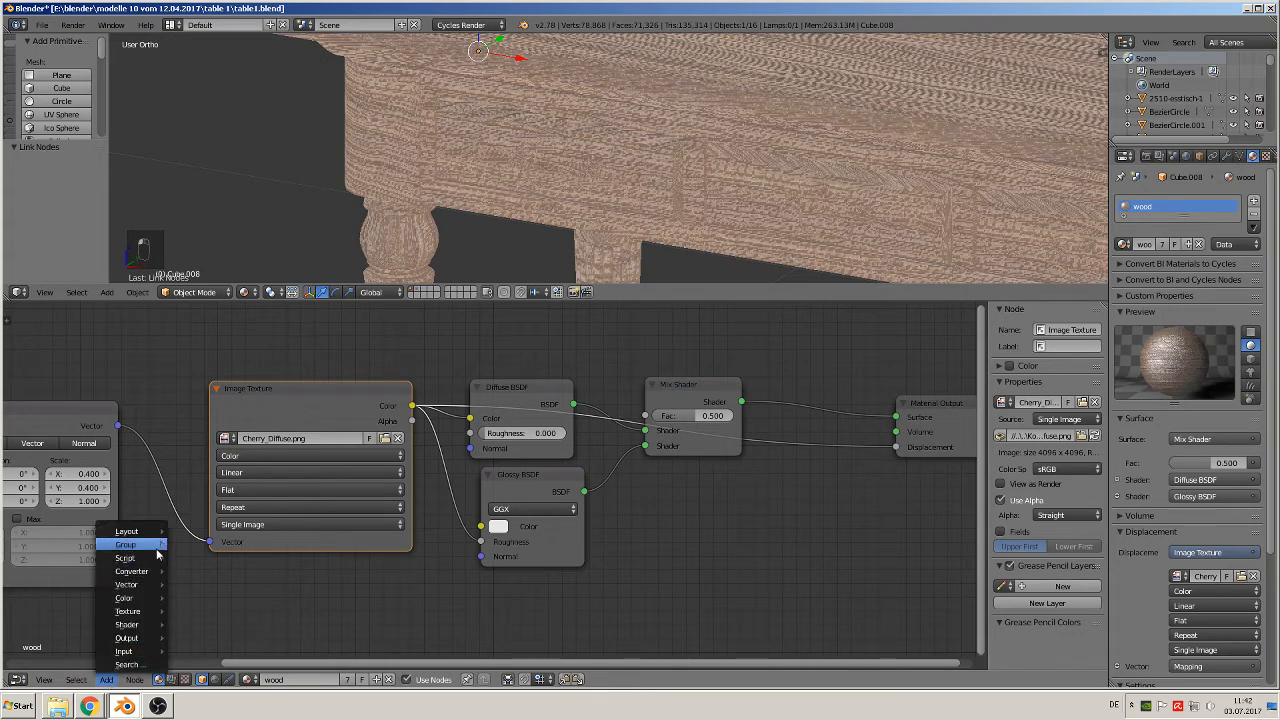
{"action": "mouse_move", "coordinate": [141, 571]}
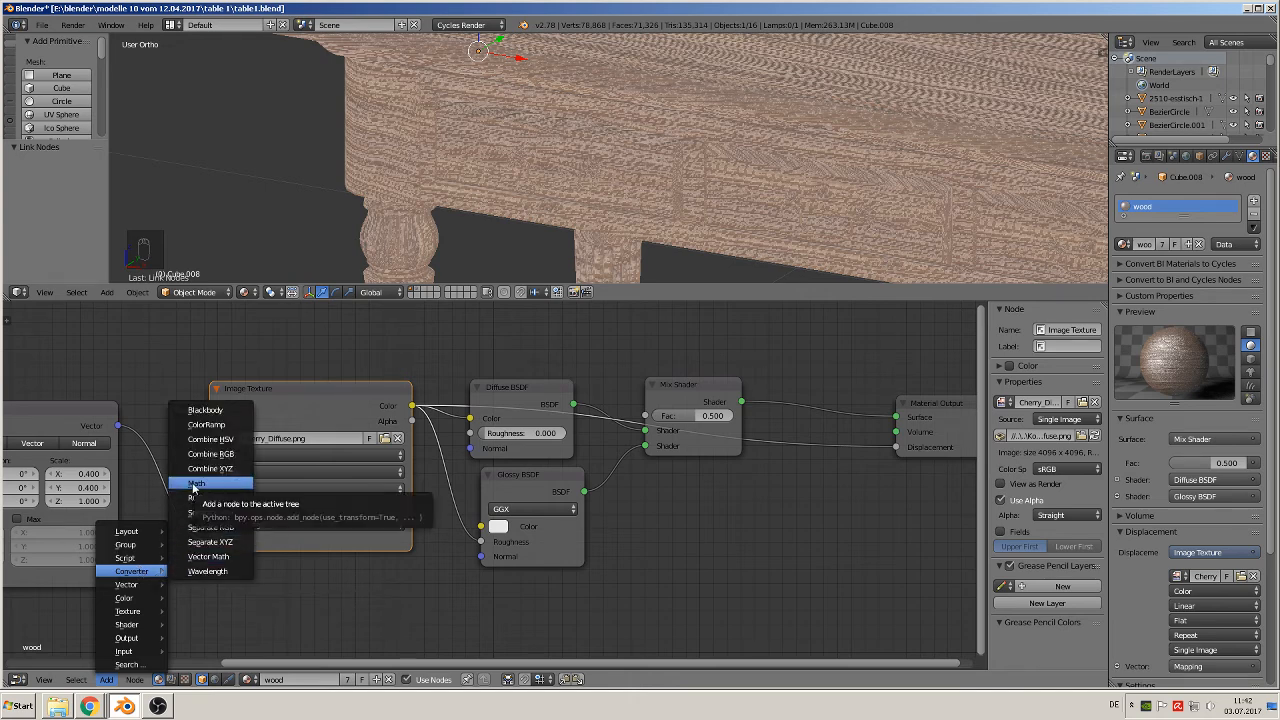
{"action": "left_click", "coordinate": [205, 484]}
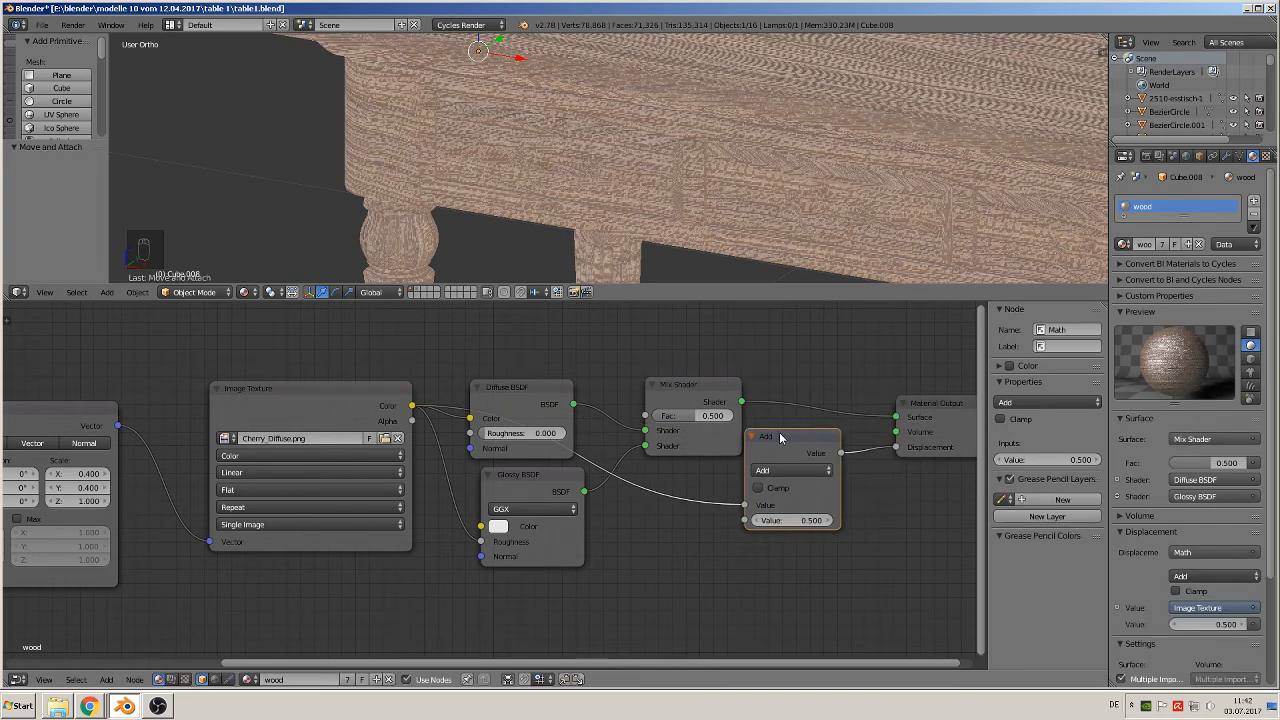
{"action": "left_click", "coordinate": [768, 434]}
{"action": "left_click_drag", "start_coordinate": [768, 434], "coordinate": [709, 516]}
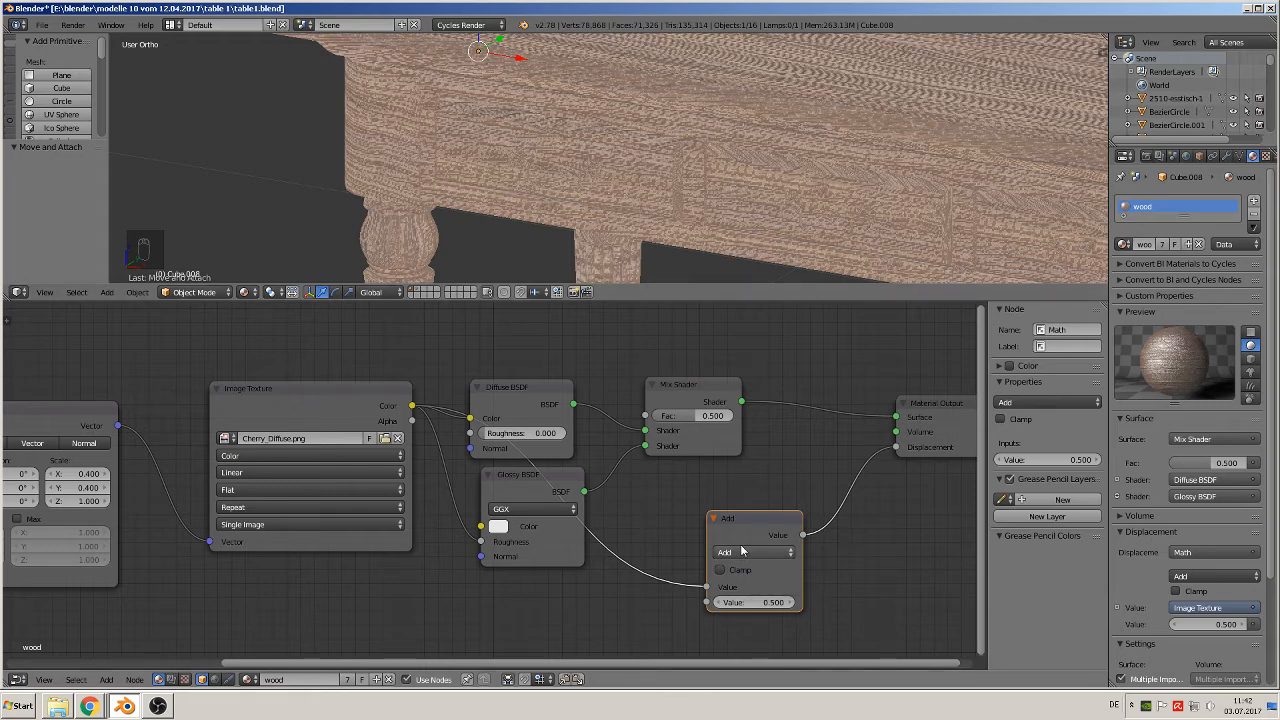
Set the Math node's operation to Multiply and its second value to 0.003.
{"action": "left_click", "coordinate": [743, 548]}
{"action": "left_click", "coordinate": [743, 551]}
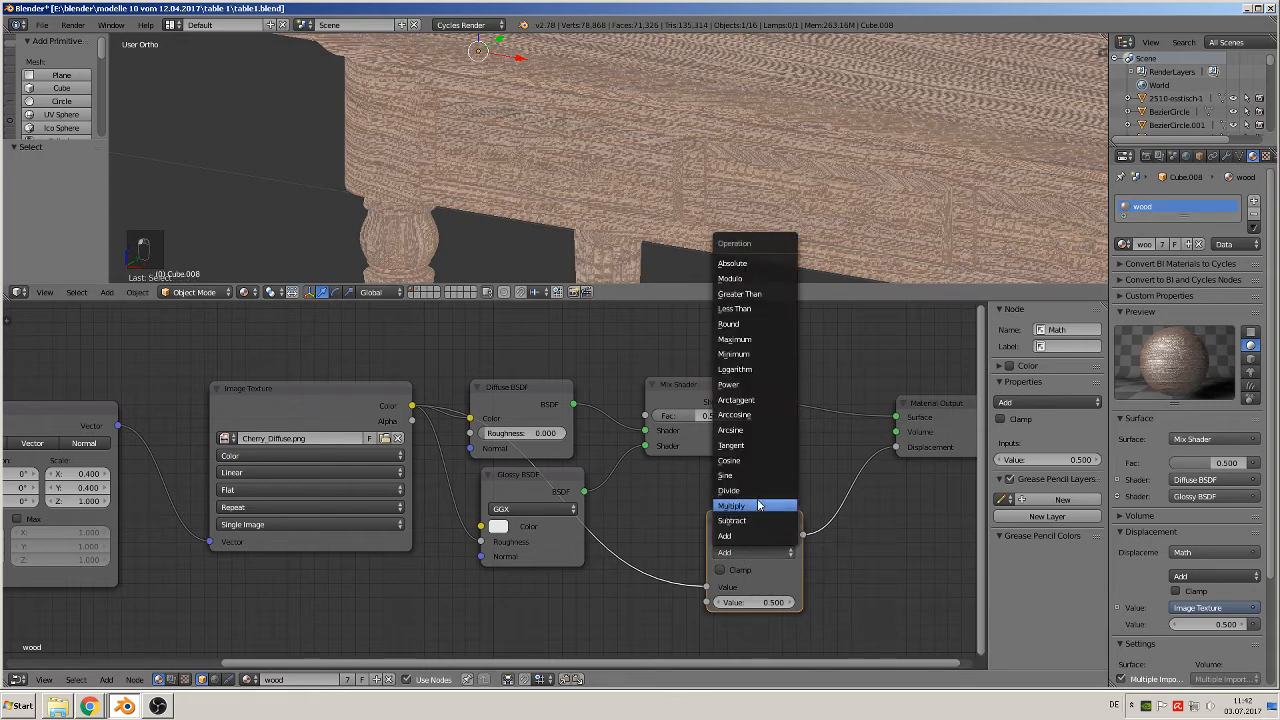
{"action": "left_click", "coordinate": [755, 508]}
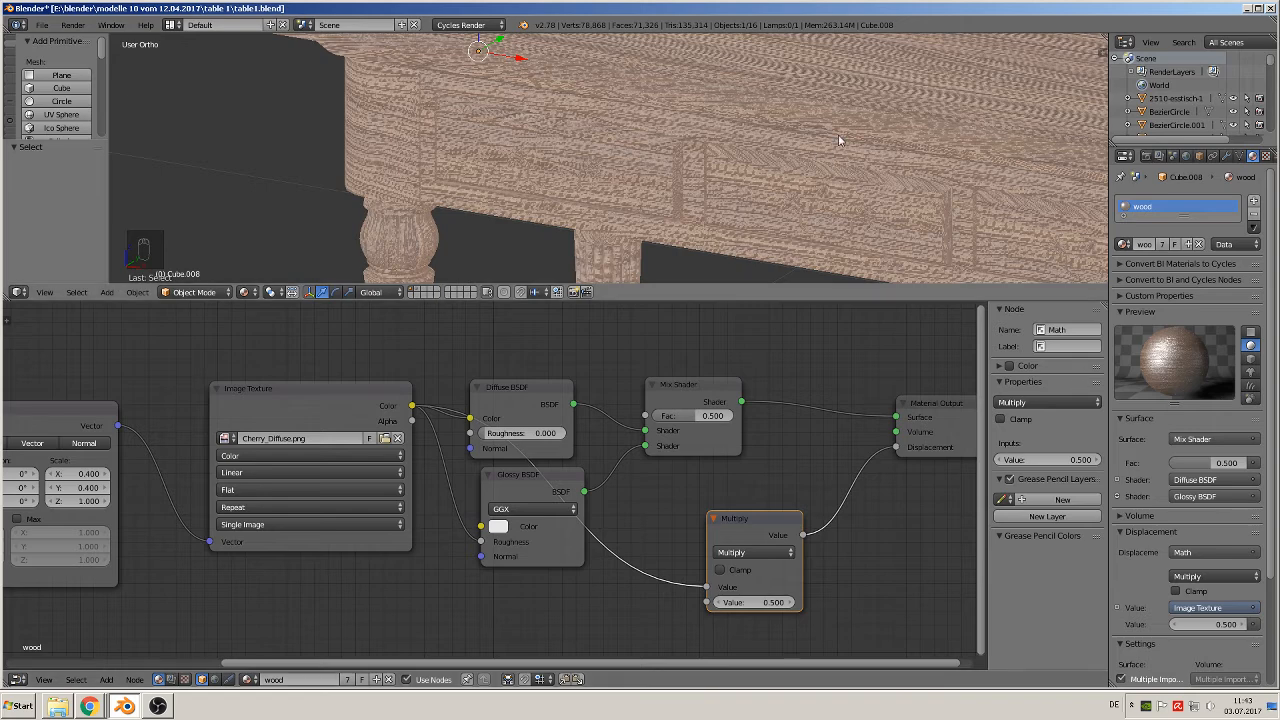
{"action": "left_click", "coordinate": [745, 601]}
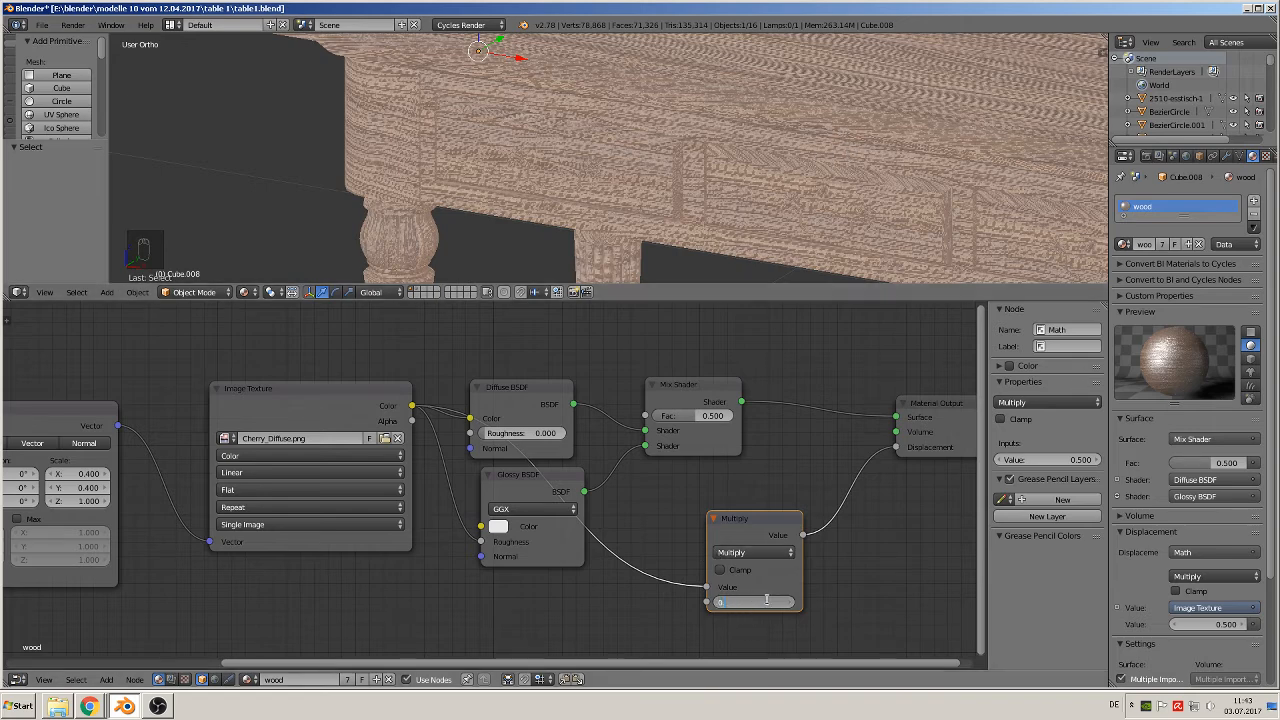
{"action": "type", "text": "0.003"}
{"action": "key", "text": "Return"}
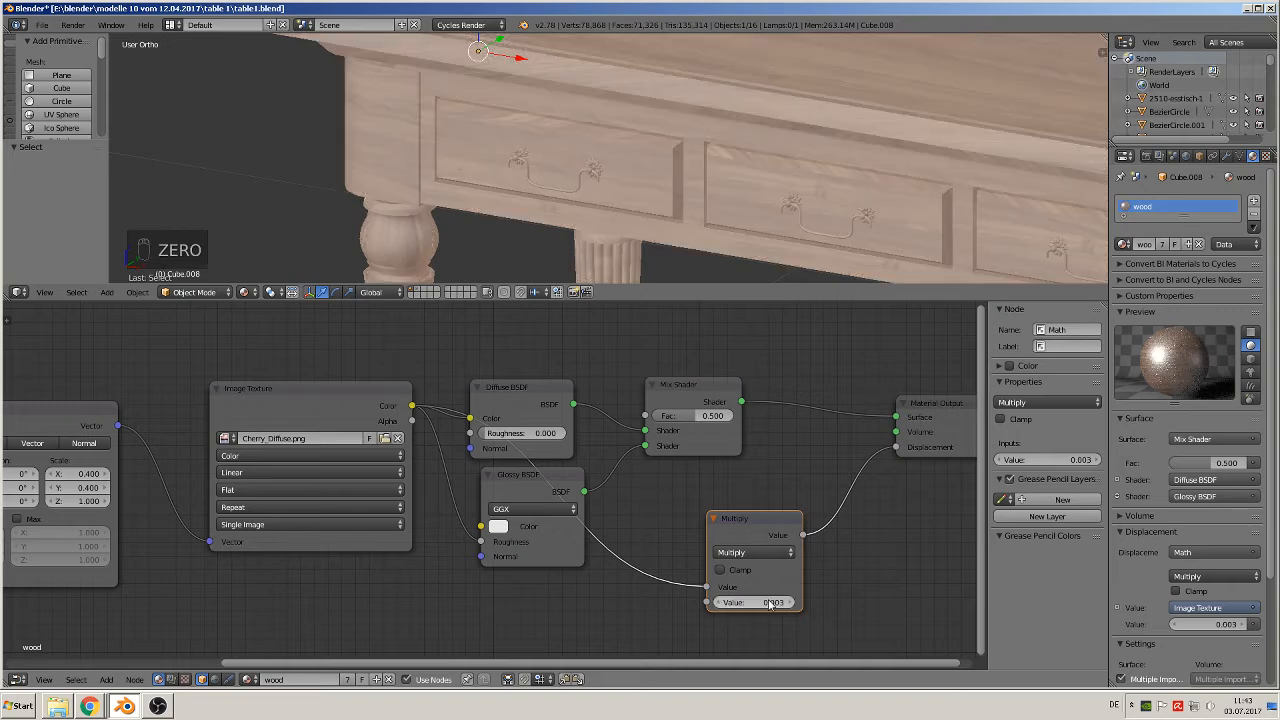
Examine the bump effect on the drawers and tabletop up close and review the node layout.
{"action": "scroll", "coordinate": [841, 196], "scroll_direction": "up", "scroll_amount": 4}
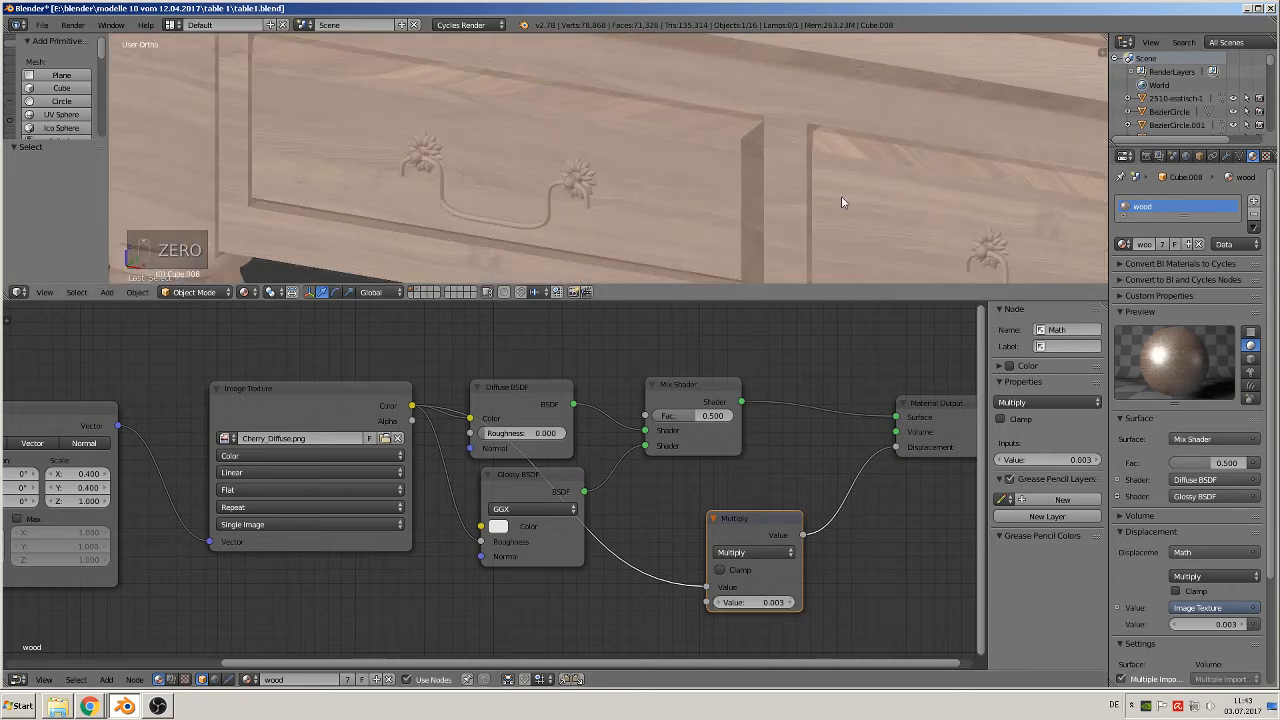
{"action": "middle_click_drag", "start_coordinate": [886, 220], "coordinate": [529, 168]}
{"action": "scroll", "coordinate": [529, 168], "scroll_direction": "down", "scroll_amount": 3}
{"action": "scroll", "coordinate": [600, 230], "scroll_direction": "up", "scroll_amount": 2}
{"action": "scroll", "coordinate": [621, 254], "scroll_direction": "up", "scroll_amount": 6}
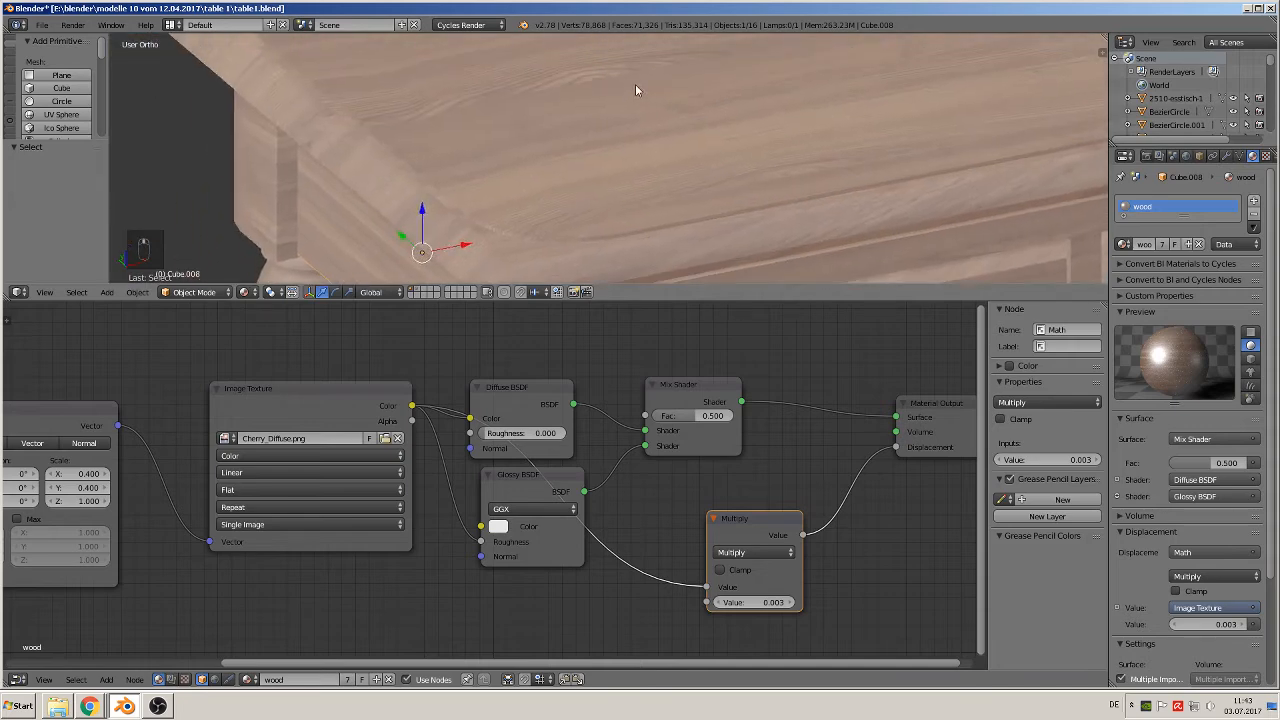
{"action": "middle_click_drag", "start_coordinate": [723, 177], "coordinate": [1076, 262]}
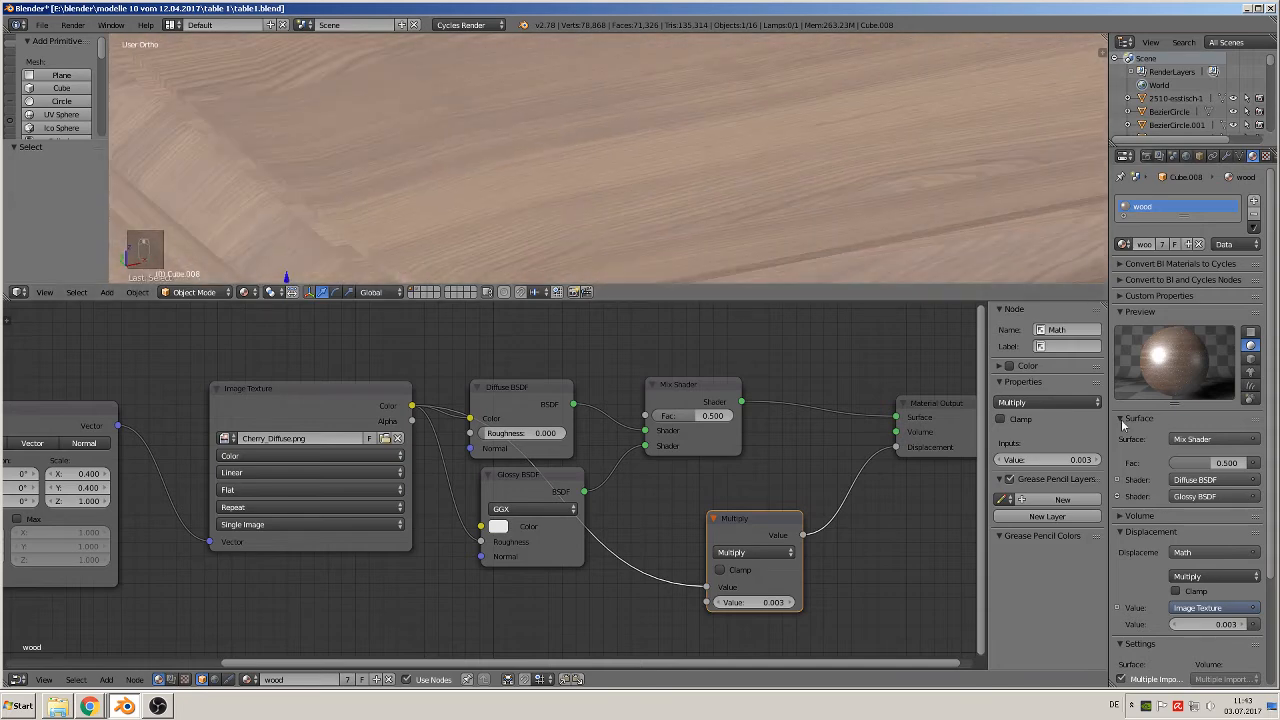
{"action": "scroll", "coordinate": [666, 487], "scroll_direction": "down", "scroll_amount": 1}
{"action": "scroll", "coordinate": [624, 452], "scroll_direction": "down", "scroll_amount": 1}
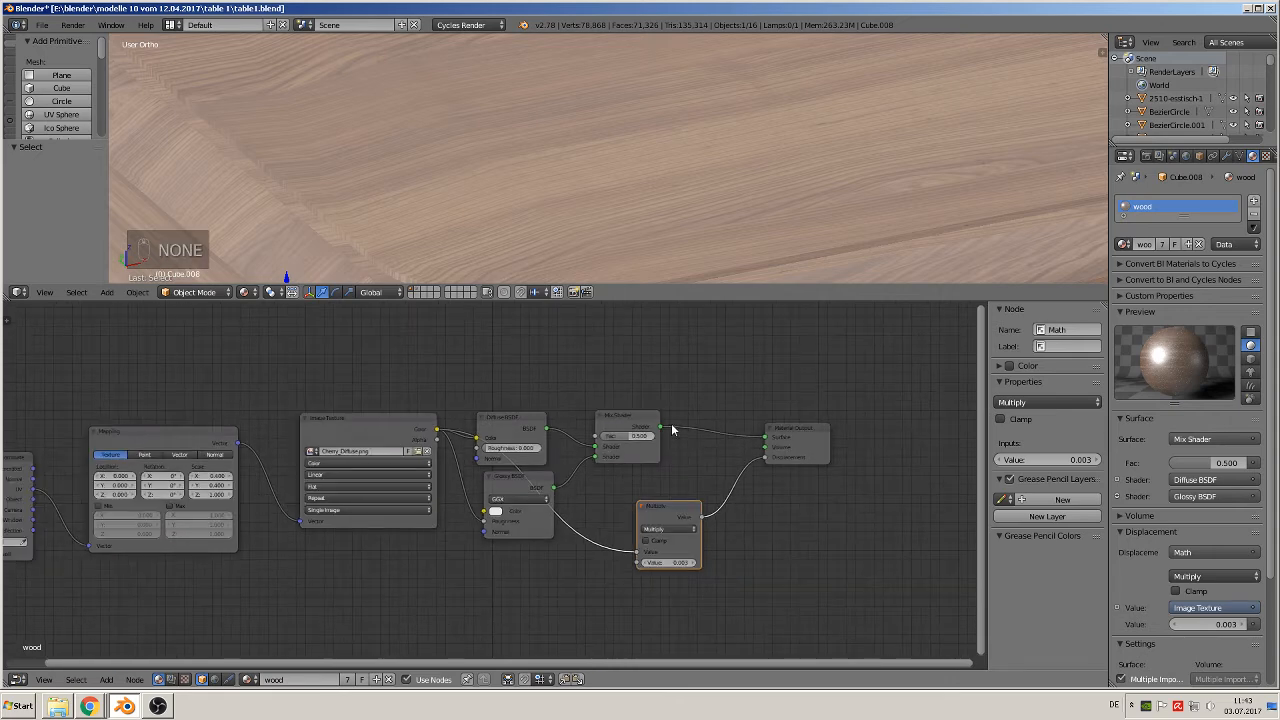
{"action": "middle_click_drag", "start_coordinate": [671, 428], "coordinate": [634, 554]}
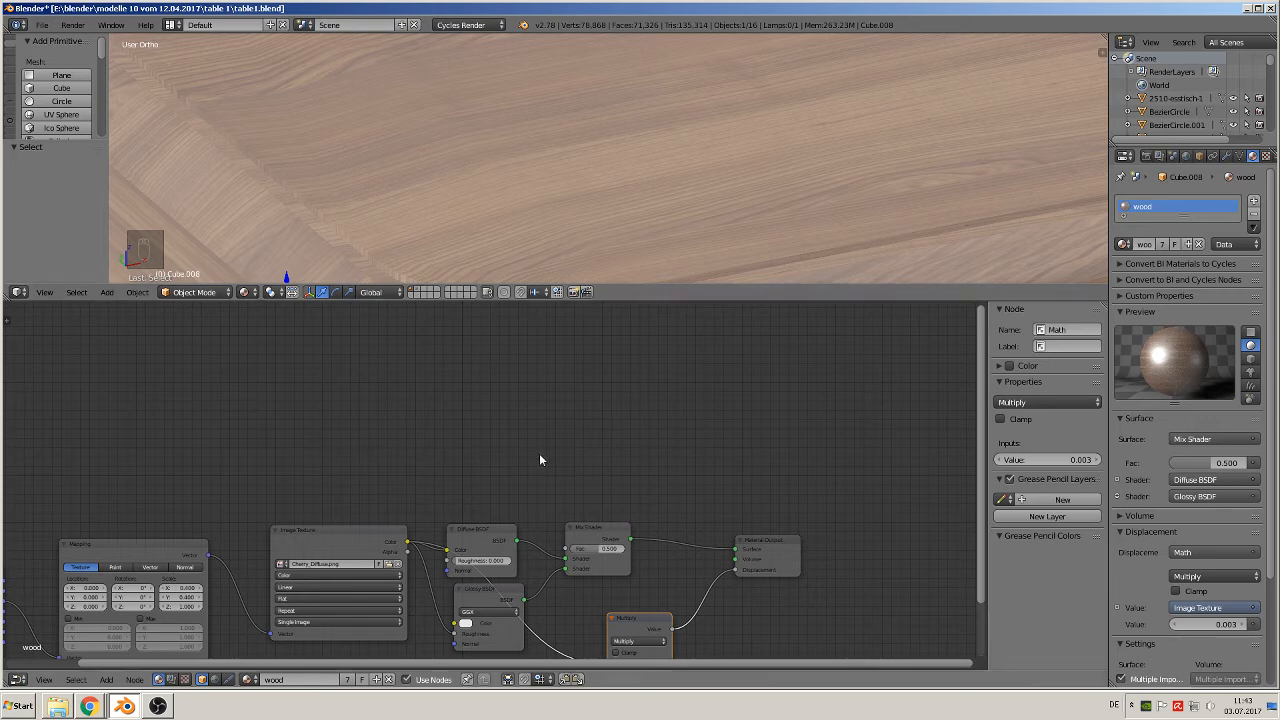
{"action": "scroll", "coordinate": [310, 220], "scroll_direction": "down", "scroll_amount": 5}
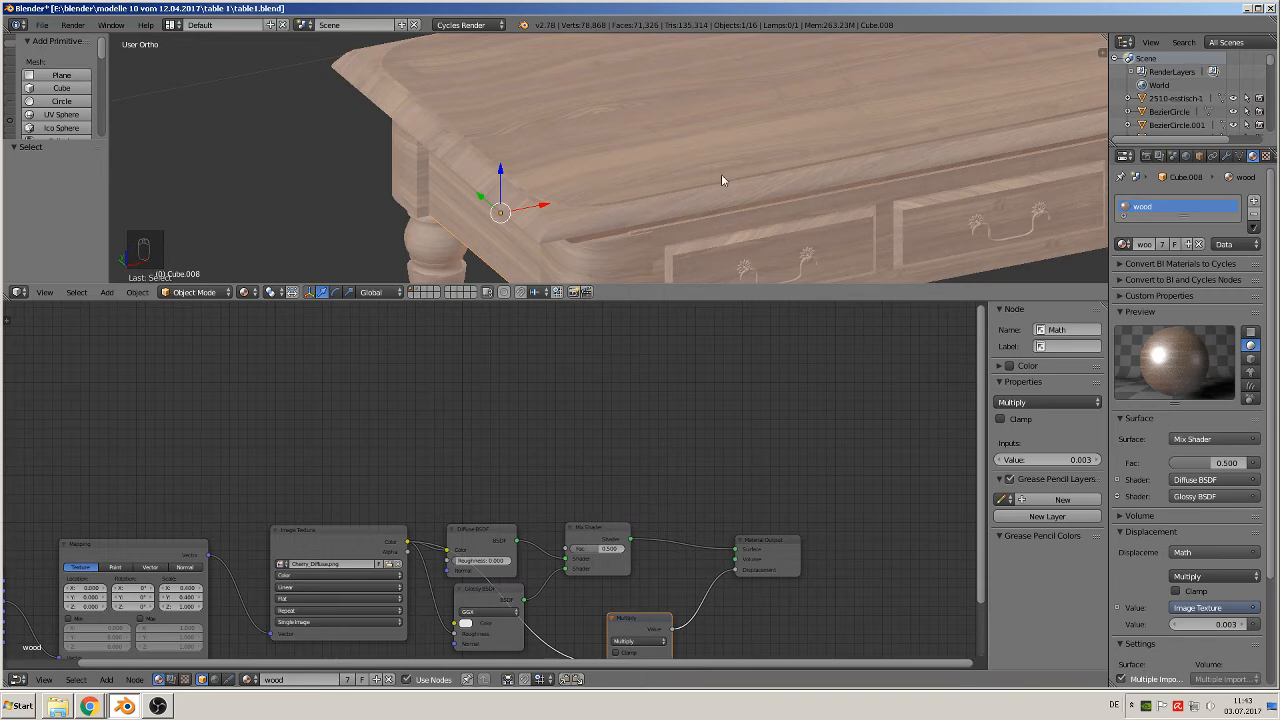
Add a Fresnel node above the Diffuse BSDF and connect its Fac output to the Mix Shader's Fac input.
{"action": "left_click", "coordinate": [106, 680]}
{"action": "mouse_move", "coordinate": [122, 655]}
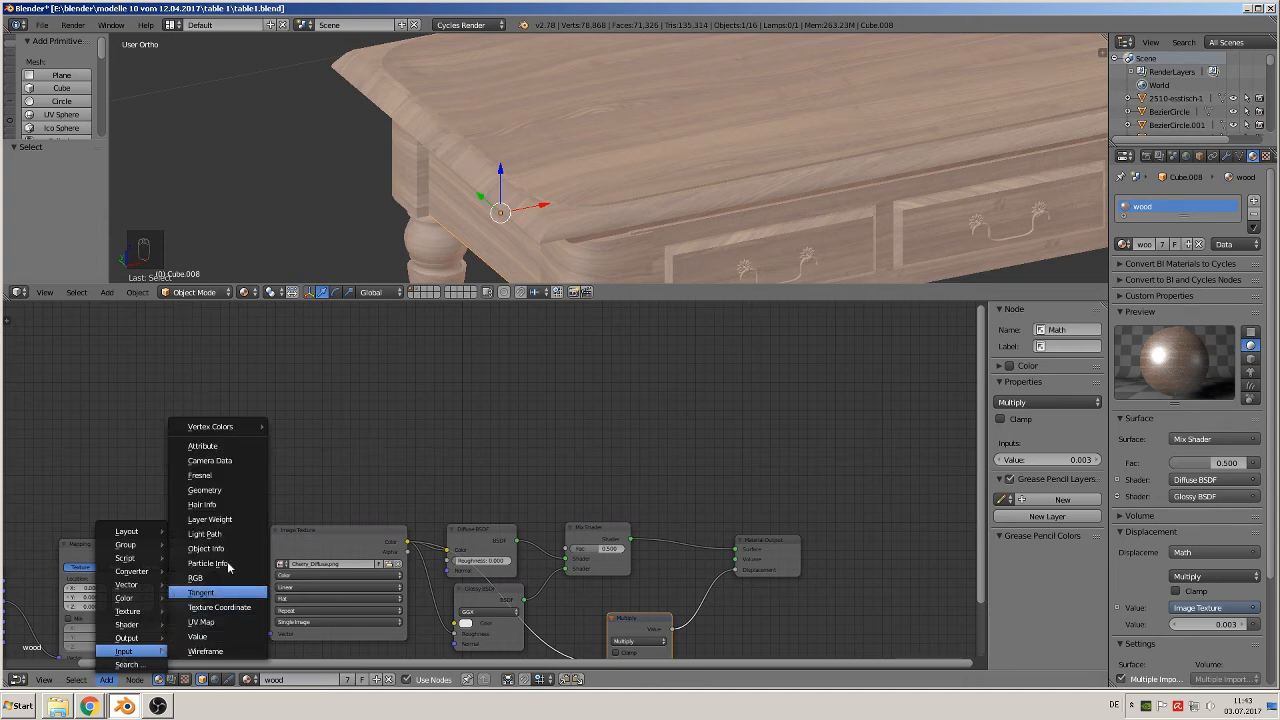
{"action": "left_click", "coordinate": [228, 481]}
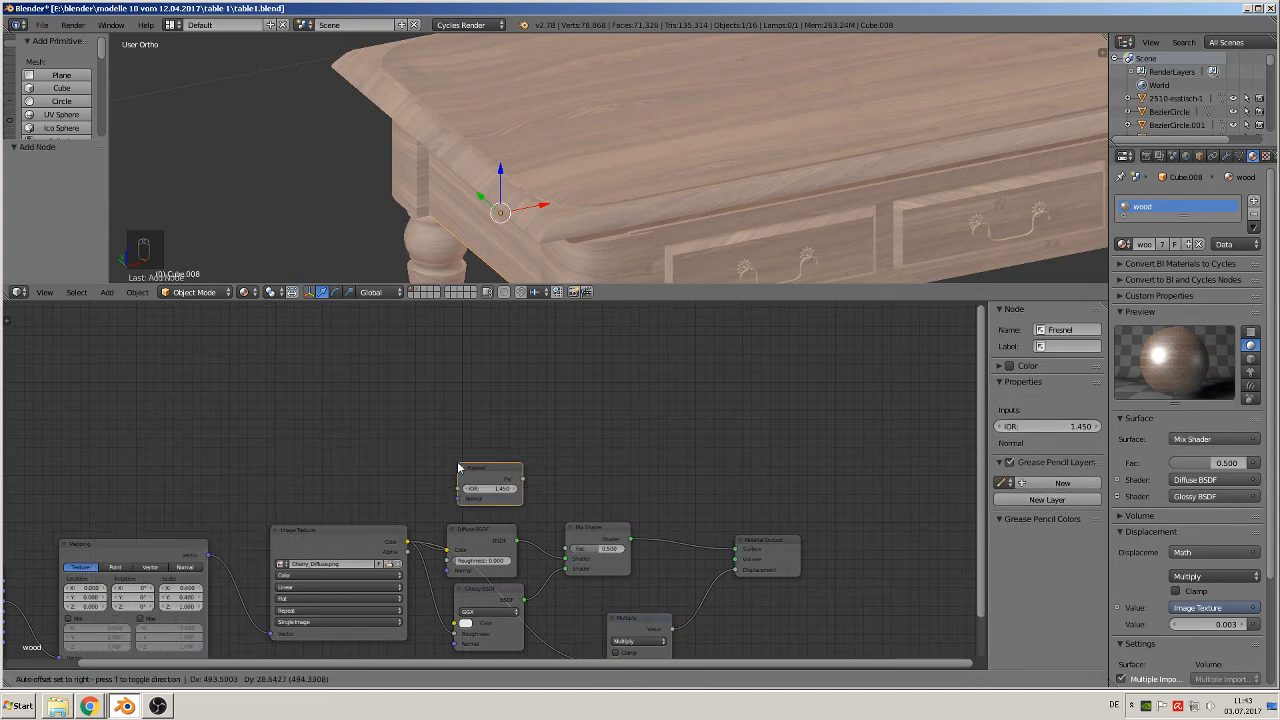
{"action": "left_click", "coordinate": [460, 465]}
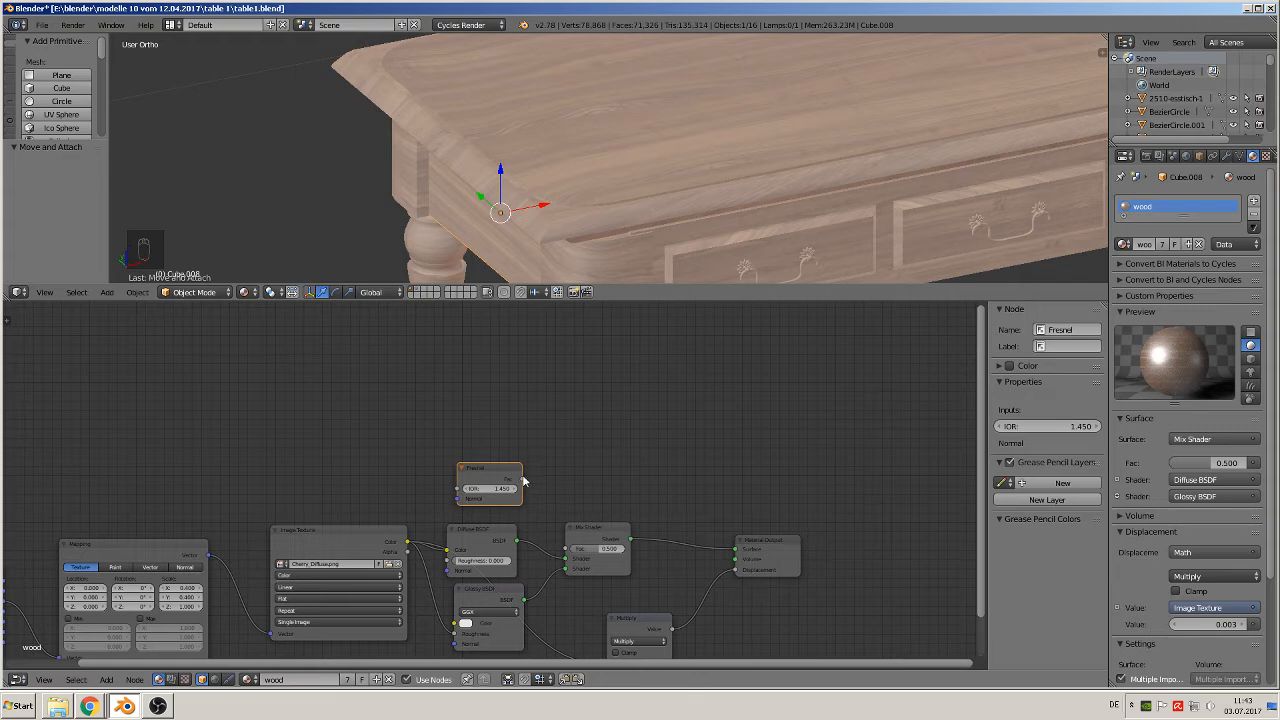
{"action": "left_click_drag", "start_coordinate": [520, 481], "coordinate": [566, 549]}
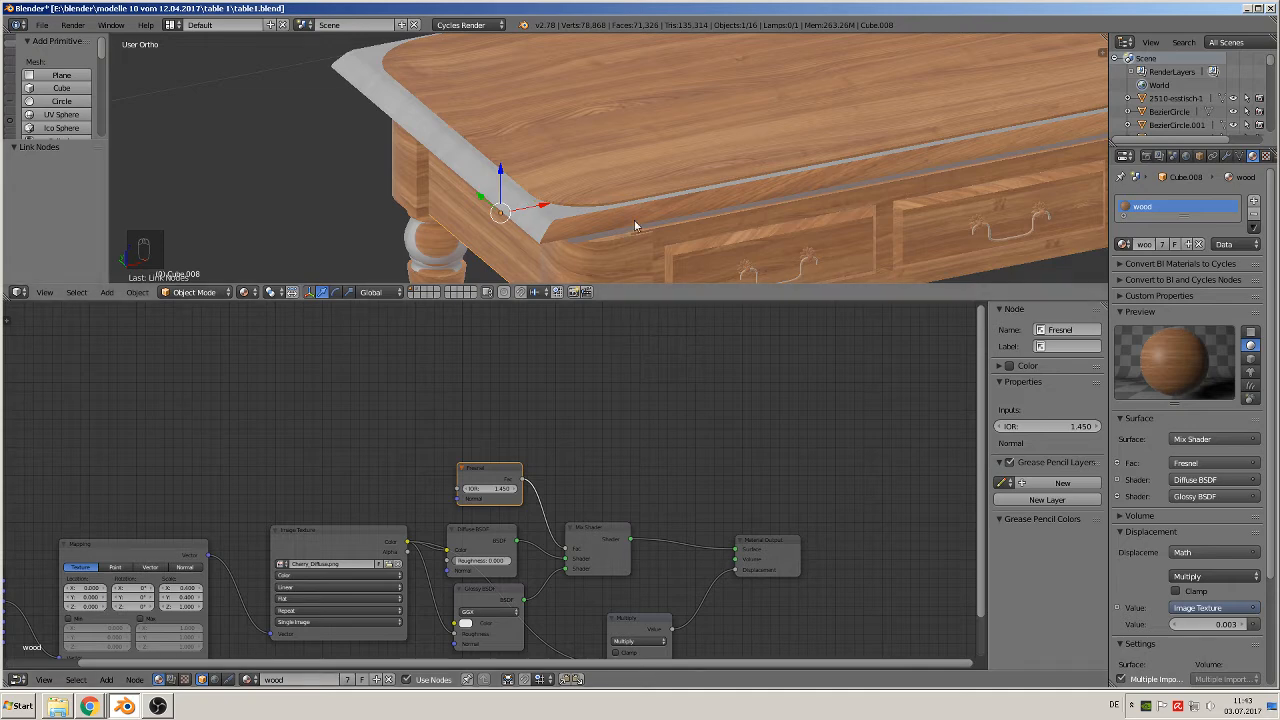
{"action": "middle_click_drag", "start_coordinate": [600, 190], "coordinate": [484, 215]}
{"action": "key", "text": "Tab"}
{"action": "key", "text": "Tab"}
{"action": "key", "text": "Tab"}
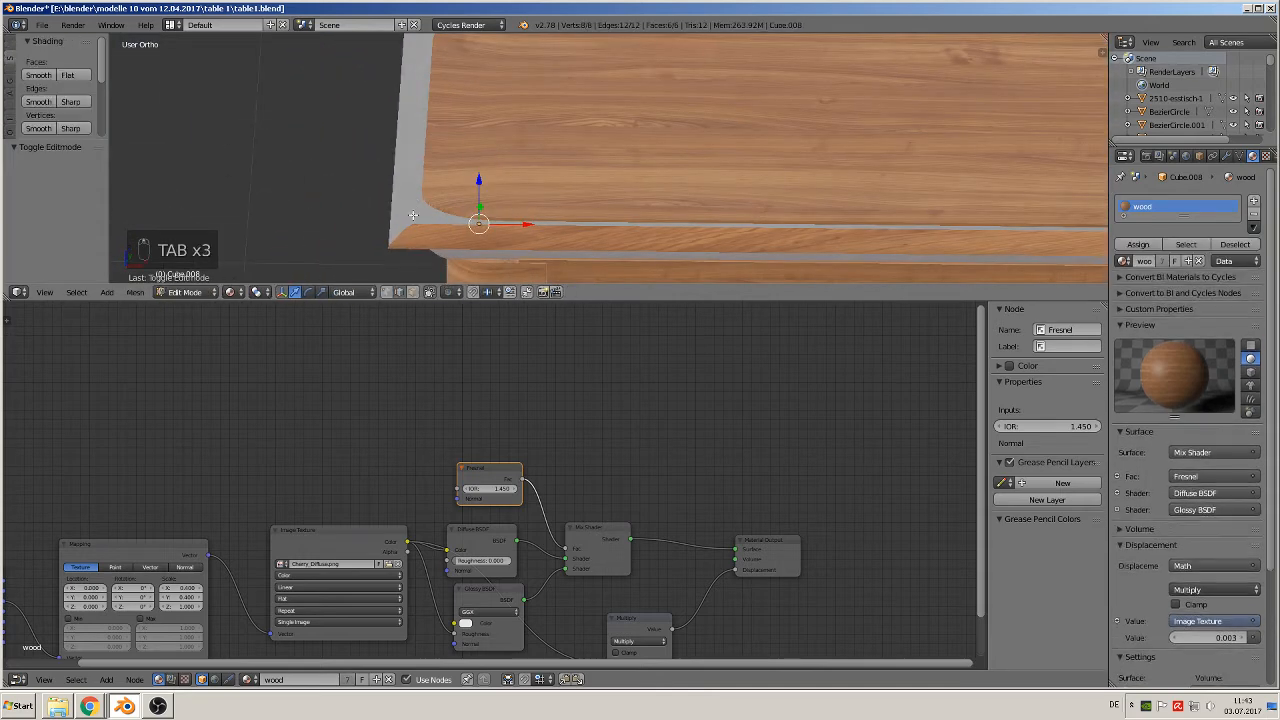
{"action": "key", "text": "Tab"}
Recalculate the normals of the tabletop mesh in Edit Mode and return to Object Mode.
{"action": "right_click", "coordinate": [478, 199]}
{"action": "key", "text": "Tab"}
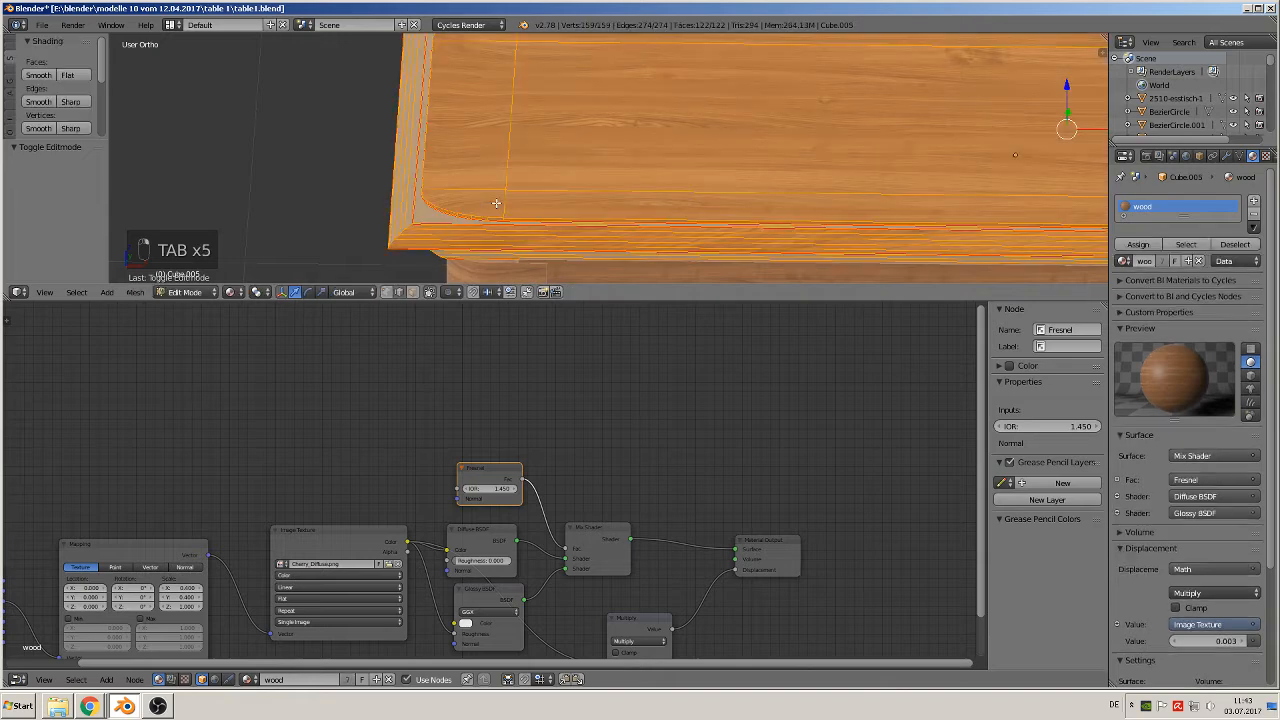
{"action": "middle_click_drag", "start_coordinate": [547, 150], "coordinate": [4, 150]}
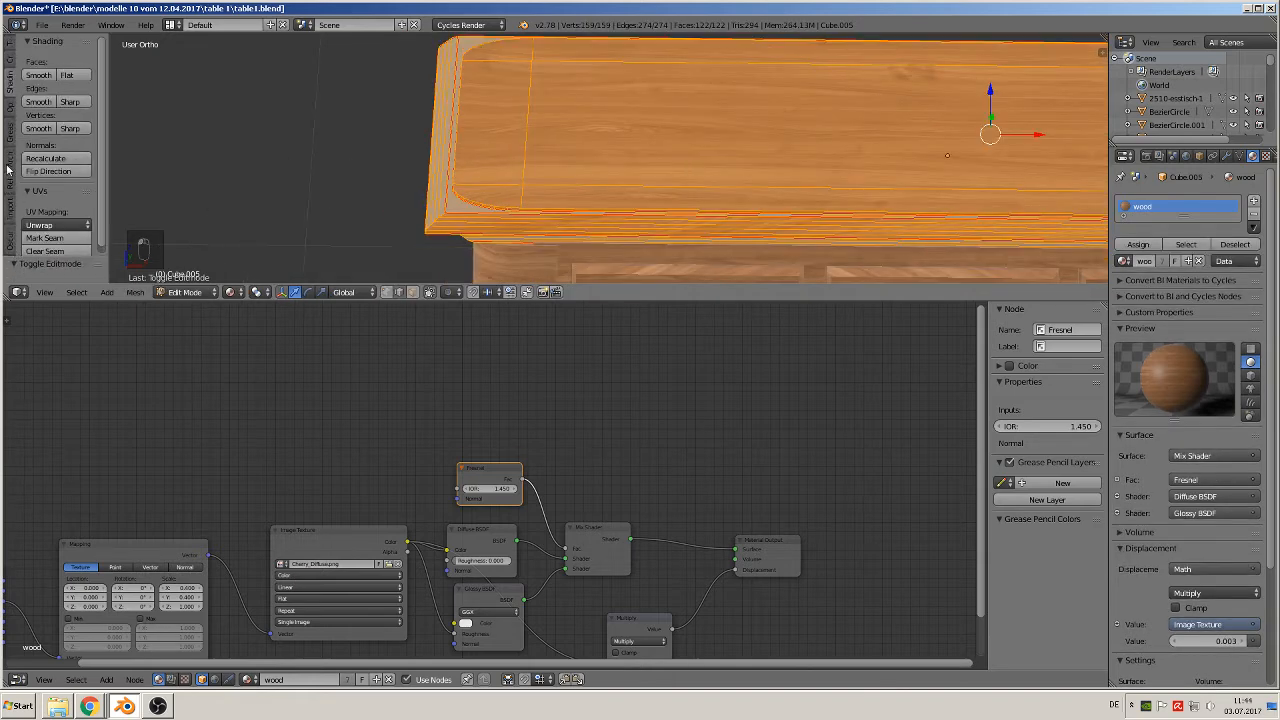
{"action": "left_click", "coordinate": [52, 160]}
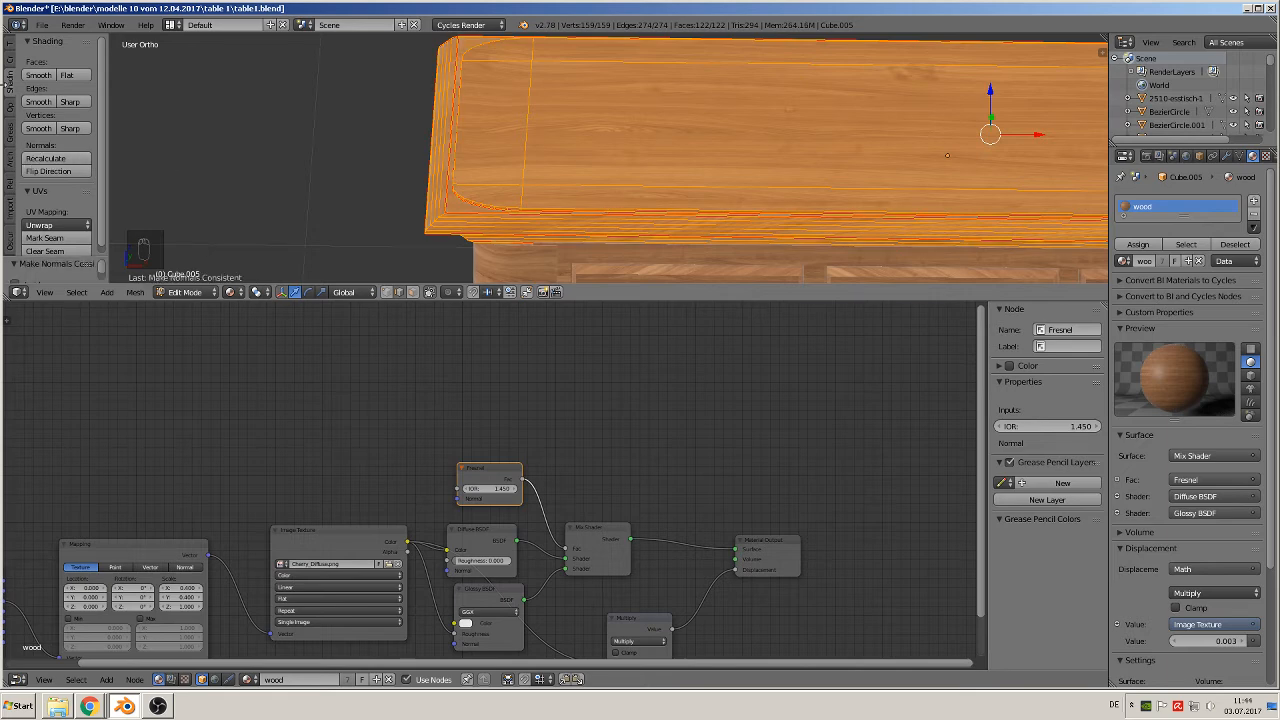
{"action": "key", "text": "Tab"}
Recalculate the normals of the entire mesh of the second table leg from the left, ending in Object Mode.
{"action": "middle_click_drag", "start_coordinate": [598, 237], "coordinate": [628, 41]}
{"action": "right_click", "coordinate": [593, 55]}
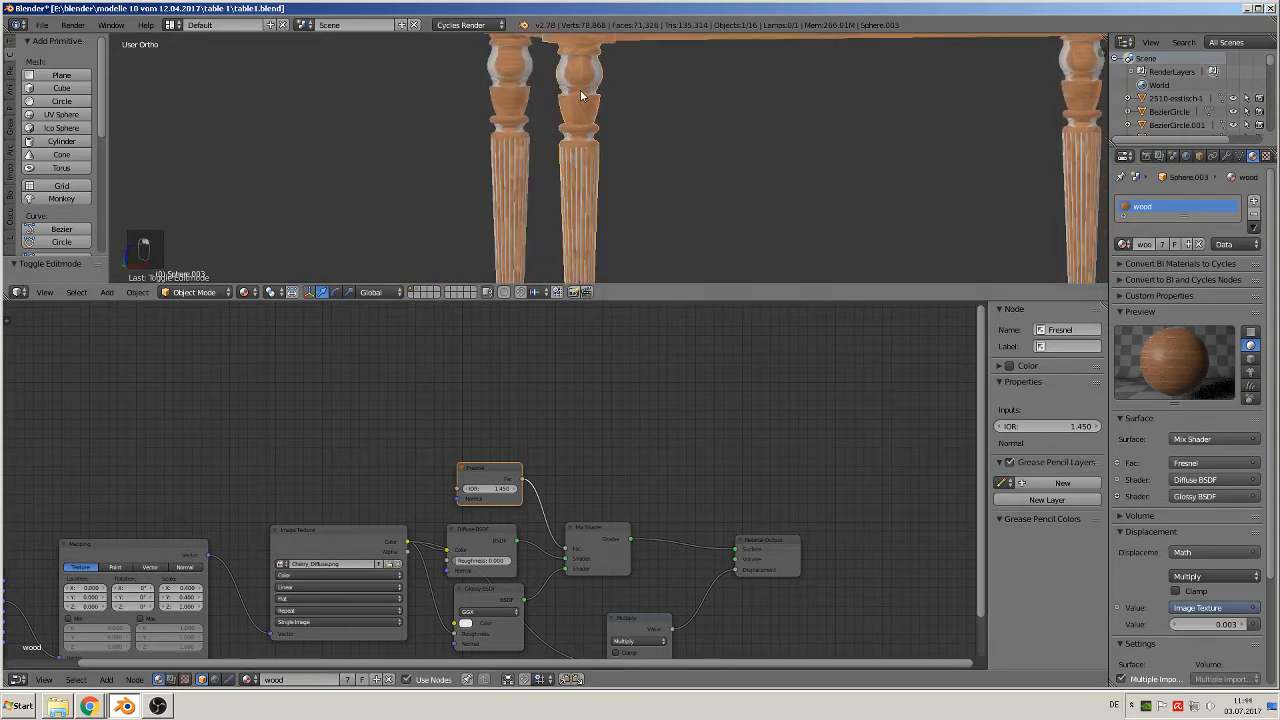
{"action": "key", "text": "Tab"}
{"action": "key", "text": "a"}
{"action": "key", "text": "a"}
{"action": "key", "text": "a"}
{"action": "key", "text": "a"}
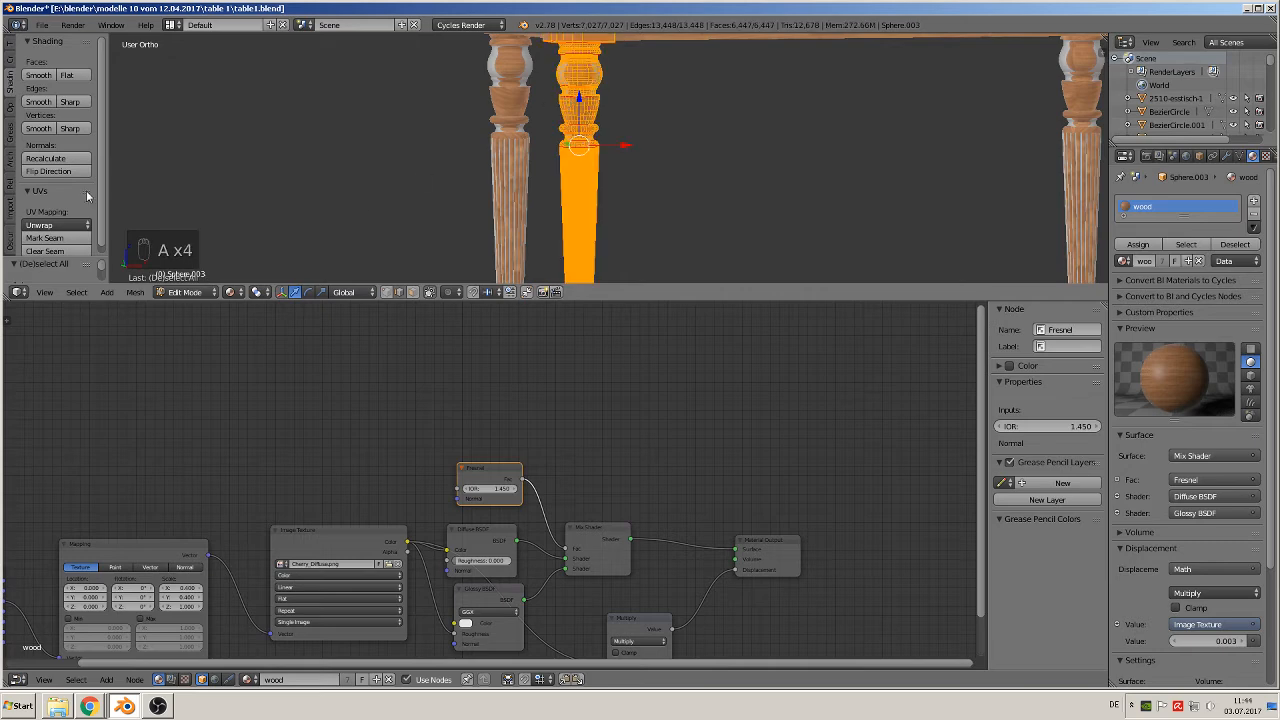
{"action": "left_click", "coordinate": [45, 158]}
{"action": "key", "text": "Tab"}
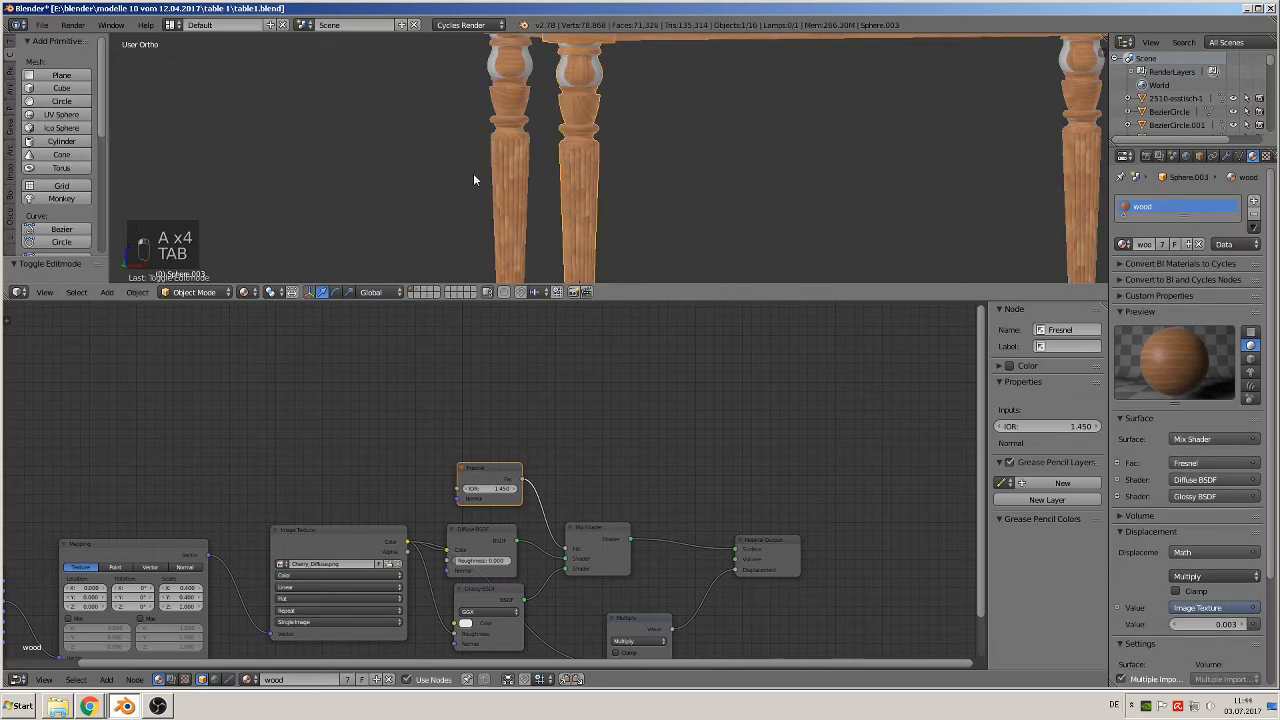
Recalculate the normals of the entire mesh of the leftmost table leg, repeat the recalculation once, and return to Object Mode.
{"action": "right_click", "coordinate": [515, 120]}
{"action": "key", "text": "Tab"}
{"action": "key", "text": "a"}
{"action": "key", "text": "a"}
{"action": "key", "text": "a"}
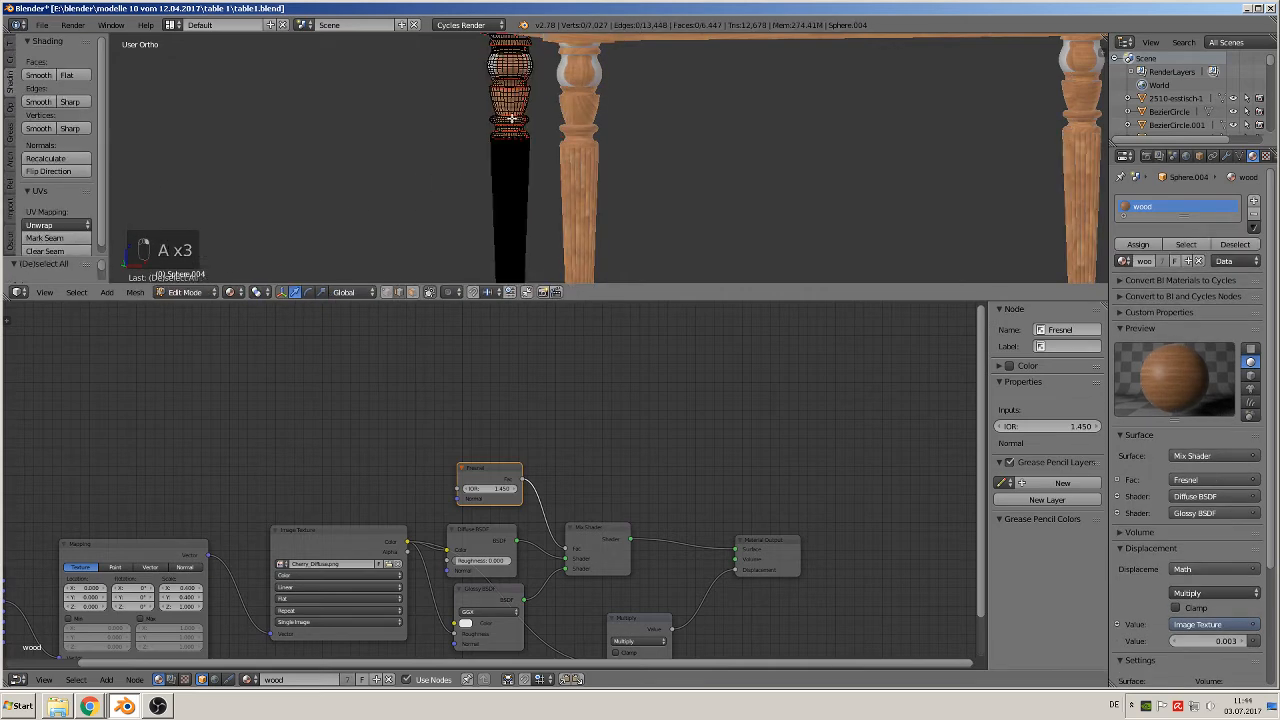
{"action": "key", "text": "a"}
{"action": "left_click", "coordinate": [60, 161]}
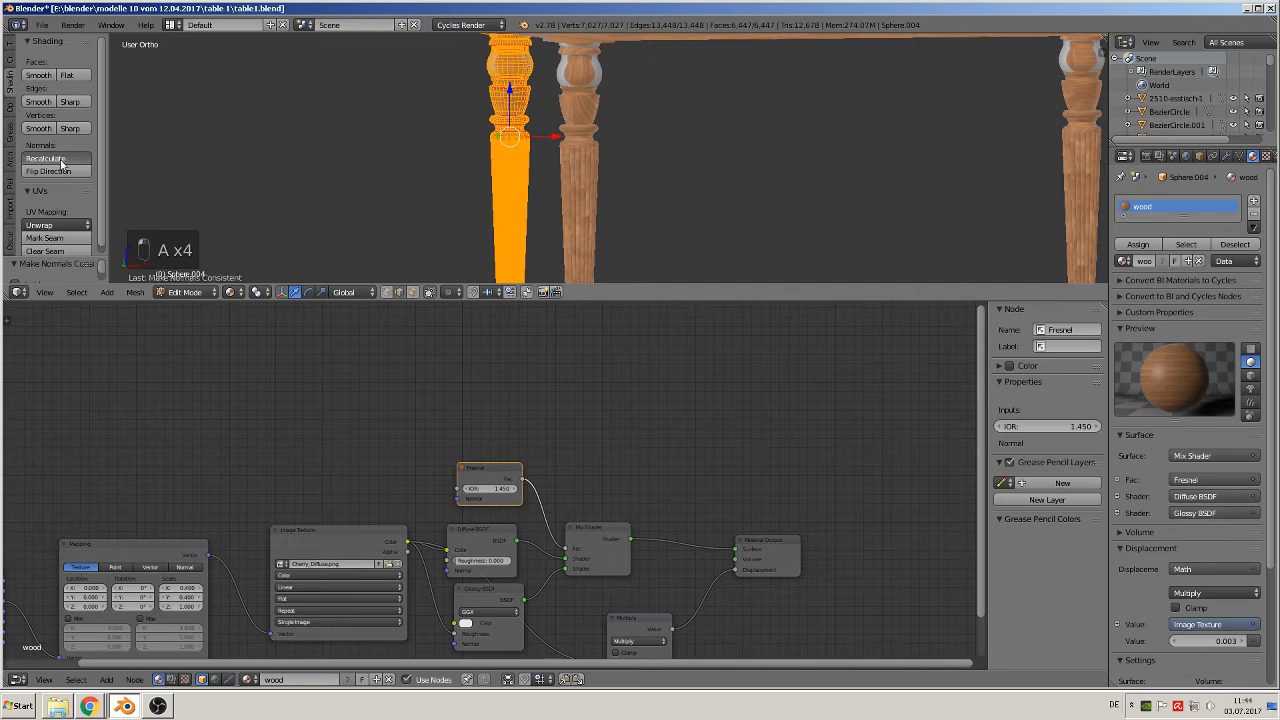
{"action": "key", "text": "Tab"}
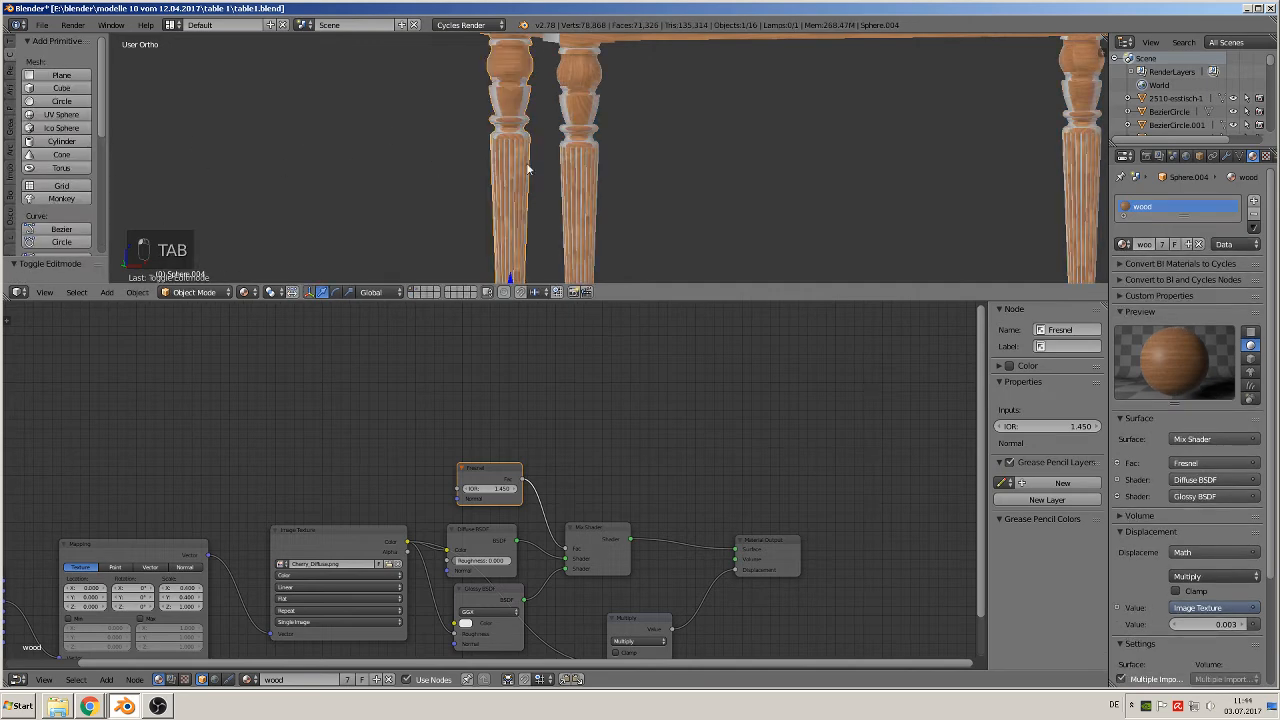
{"action": "key", "text": "Tab"}
{"action": "key", "text": "Tab"}
{"action": "key", "text": "Tab"}
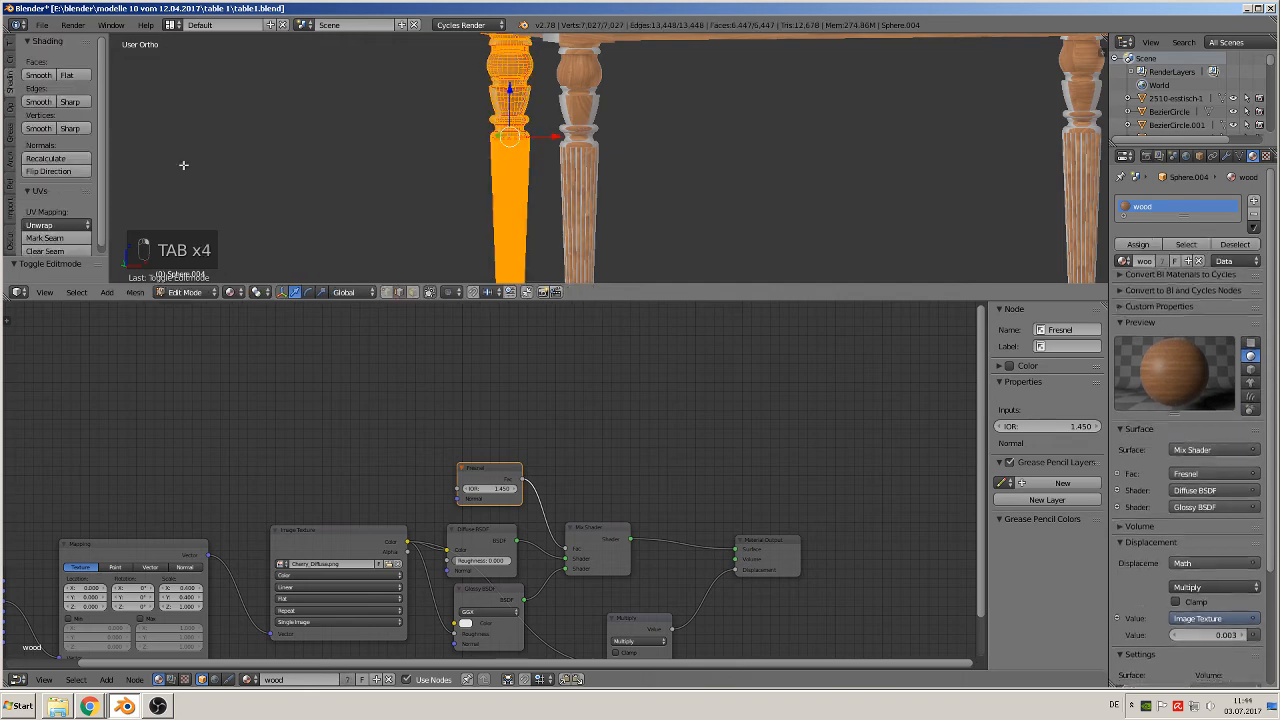
{"action": "left_click", "coordinate": [55, 158]}
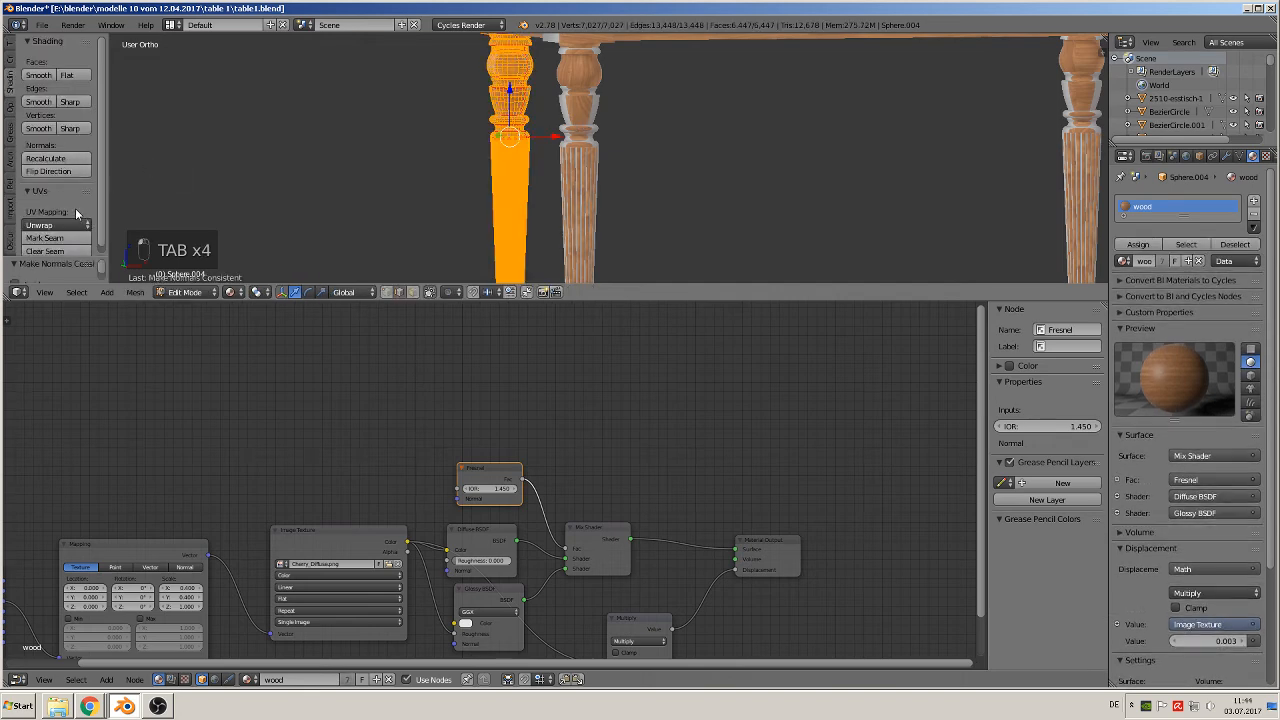
{"action": "key", "text": "Tab"}
Examine the wood texture on the tabletop edge, the drawer fronts and a drawer handle up close.
{"action": "scroll", "coordinate": [765, 186], "scroll_direction": "down", "scroll_amount": 4}
{"action": "middle_click_drag", "start_coordinate": [765, 186], "coordinate": [634, 200]}
{"action": "scroll", "coordinate": [754, 131], "scroll_direction": "up", "scroll_amount": 3}
{"action": "middle_click_drag", "start_coordinate": [754, 131], "coordinate": [782, 117]}
{"action": "scroll", "coordinate": [657, 244], "scroll_direction": "up", "scroll_amount": 5}
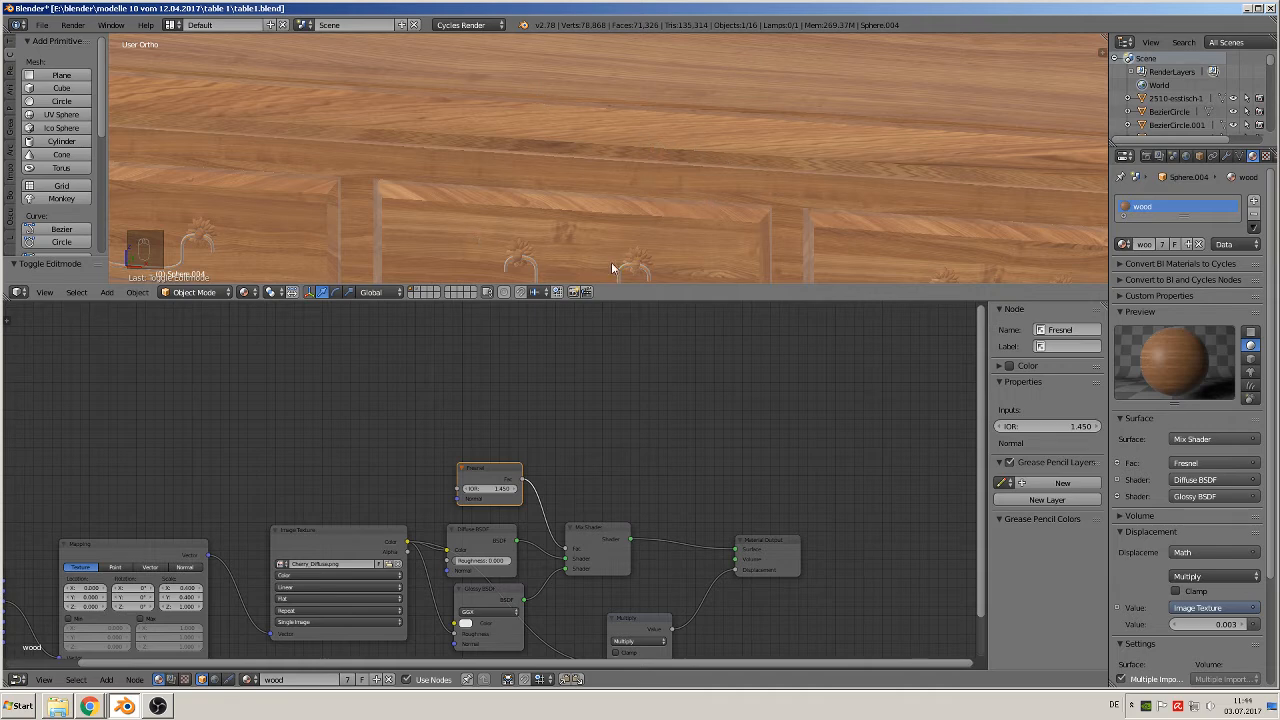
{"action": "middle_click_drag", "start_coordinate": [718, 201], "coordinate": [661, 52], "text": "shift"}
{"action": "scroll", "coordinate": [640, 98], "scroll_direction": "up", "scroll_amount": 3}
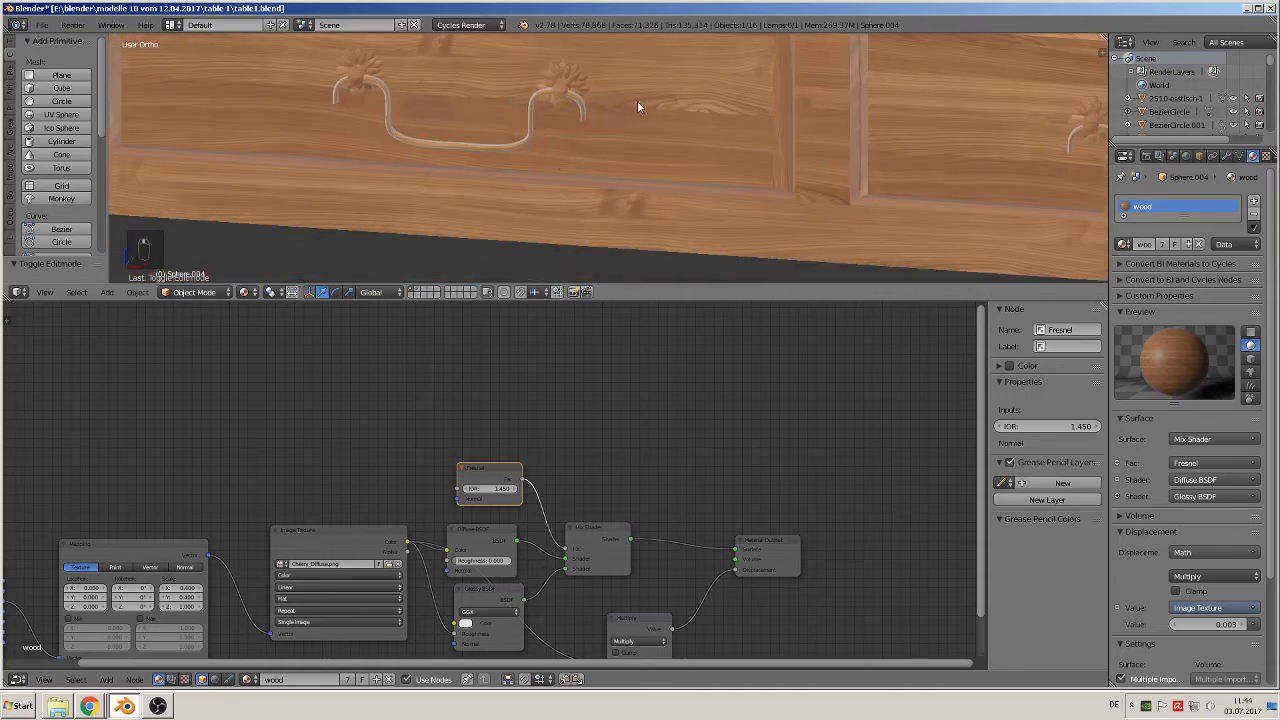
{"action": "middle_click_drag", "start_coordinate": [620, 146], "coordinate": [669, 201], "text": "shift"}
{"action": "scroll", "coordinate": [600, 193], "scroll_direction": "up", "scroll_amount": 3}
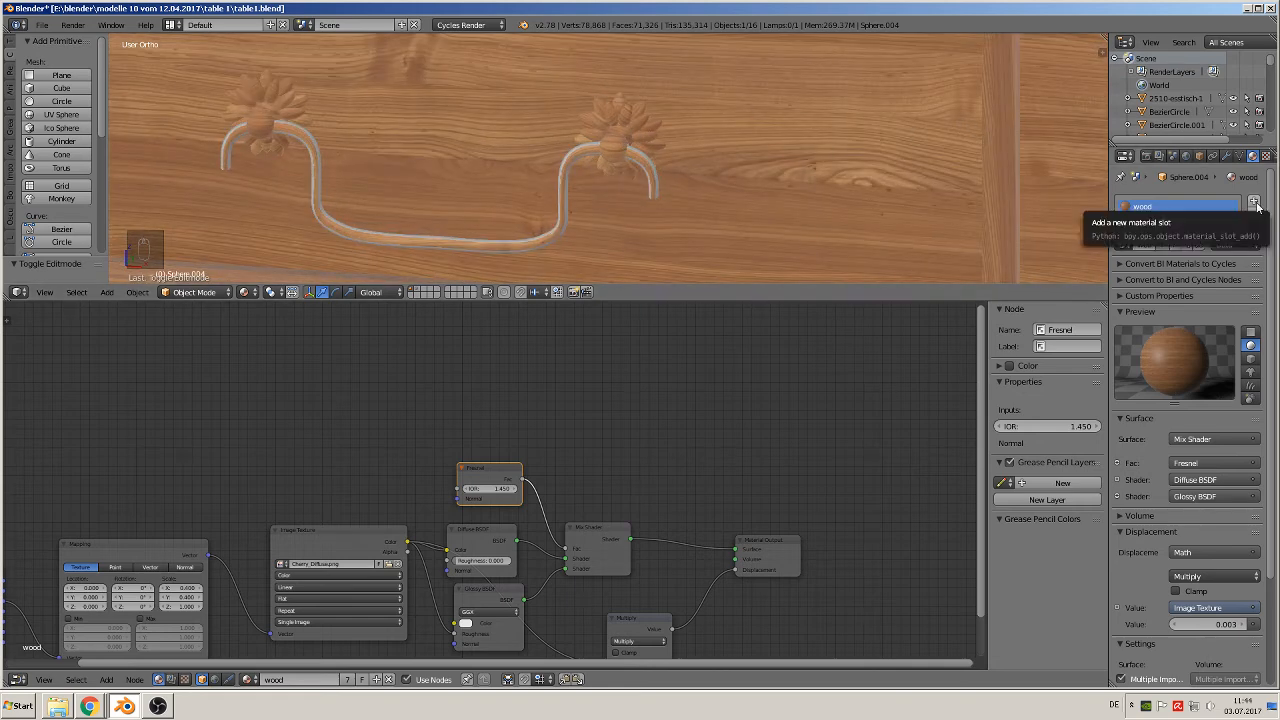
Add a second material slot to the selected leg and create a new material named METALL in it.
{"action": "left_click", "coordinate": [1255, 204]}
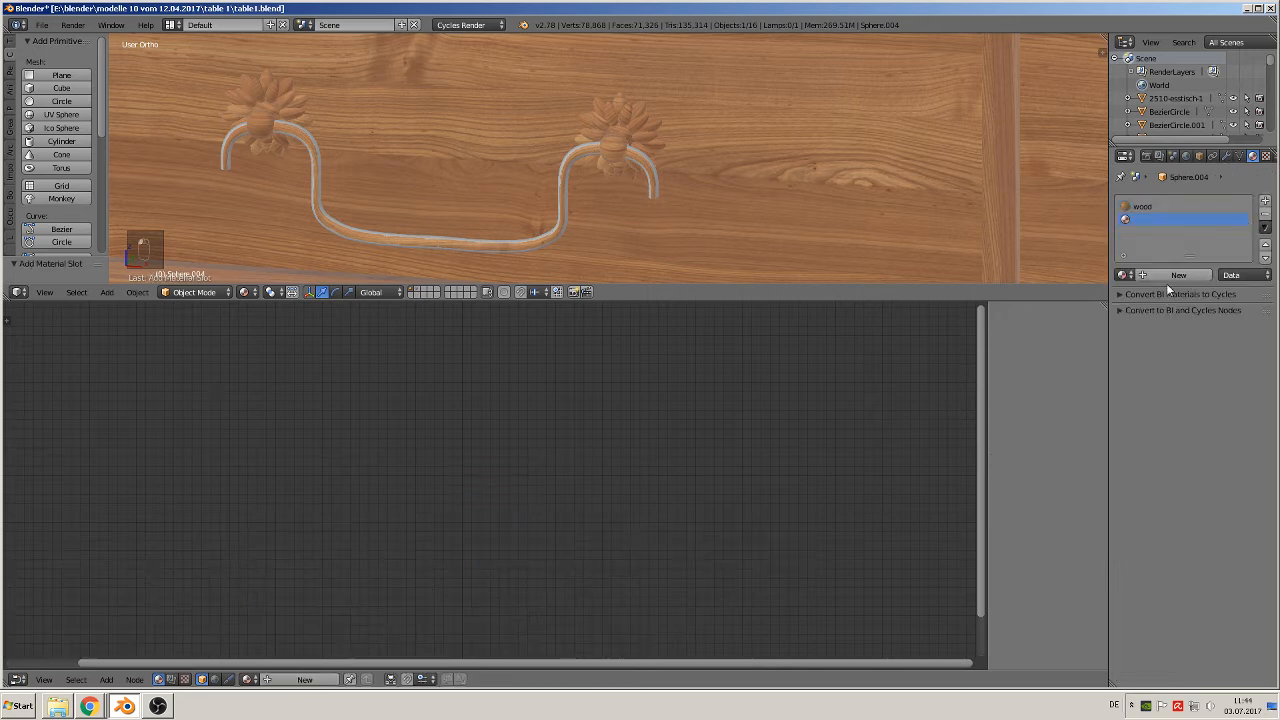
{"action": "left_click", "coordinate": [1178, 275]}
{"action": "double_click", "coordinate": [1162, 274]}
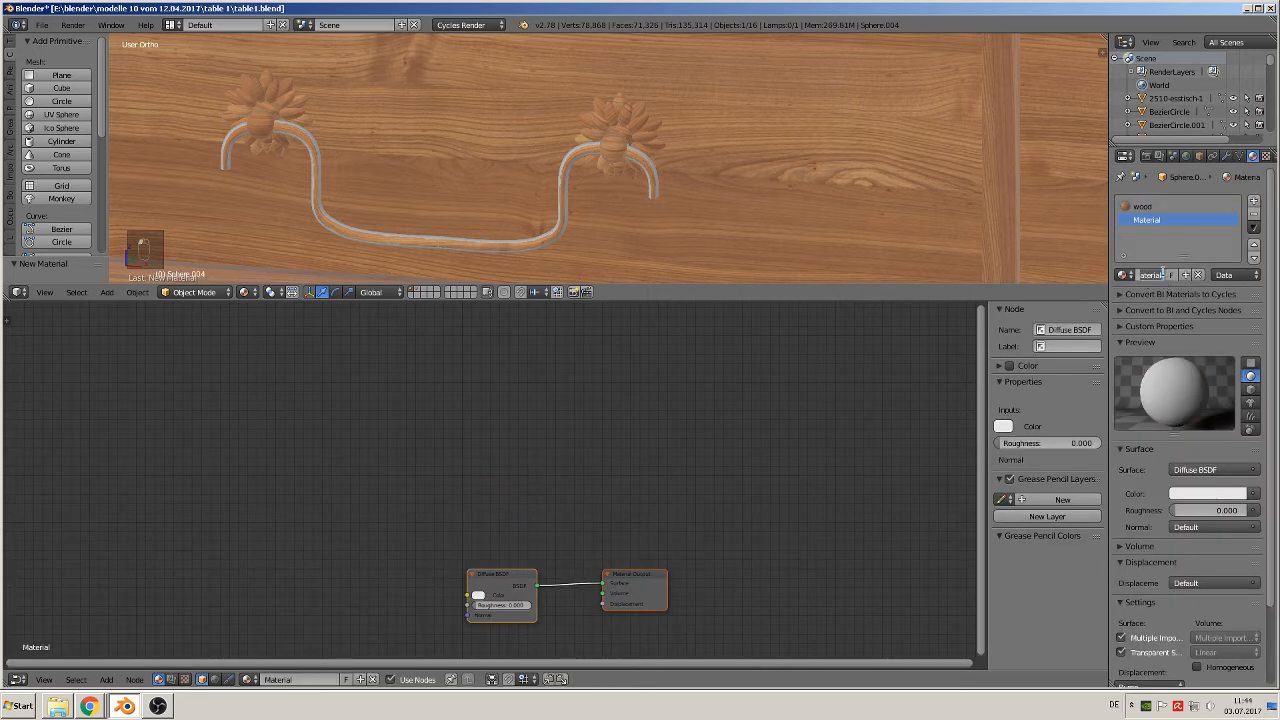
{"action": "key", "text": "ctrl+a"}
{"action": "type", "text": "METALL"}
{"action": "key", "text": "Return"}
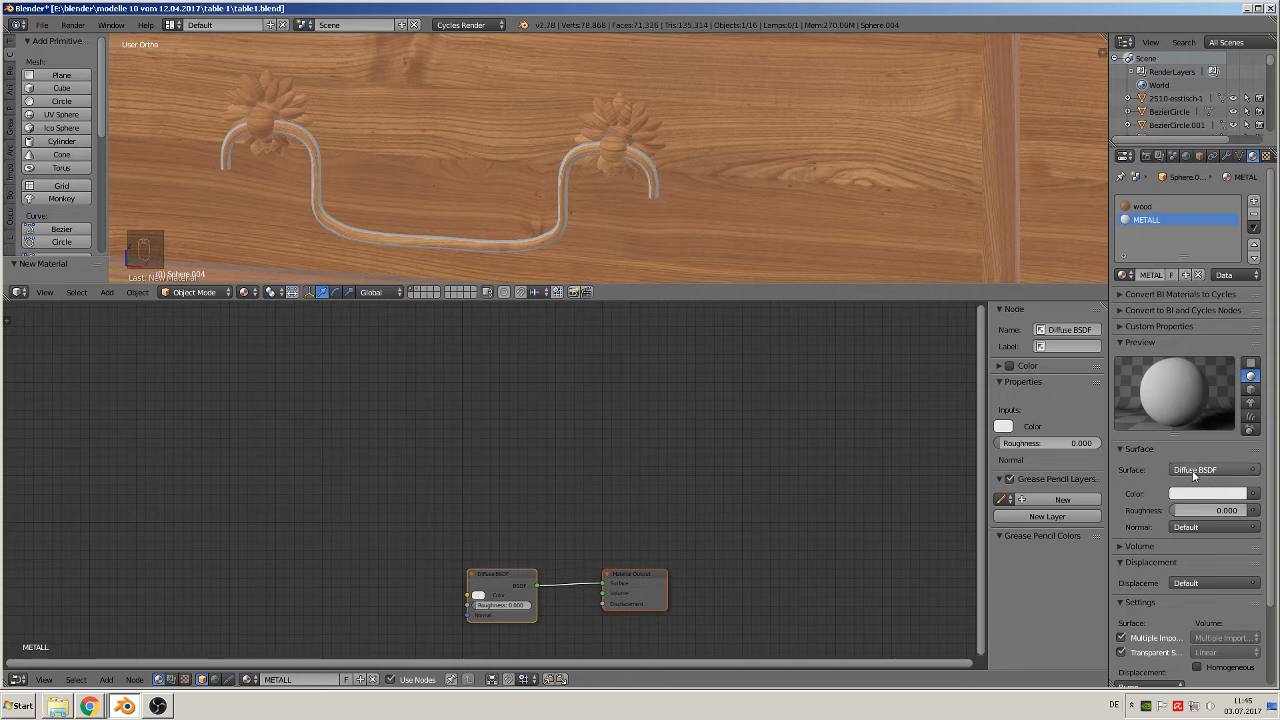
Spread the Diffuse BSDF and Material Output nodes apart and add an Image Texture node before the Diffuse BSDF.
{"action": "left_click_drag", "start_coordinate": [505, 580], "coordinate": [372, 558]}
{"action": "left_click_drag", "start_coordinate": [626, 592], "coordinate": [620, 520]}
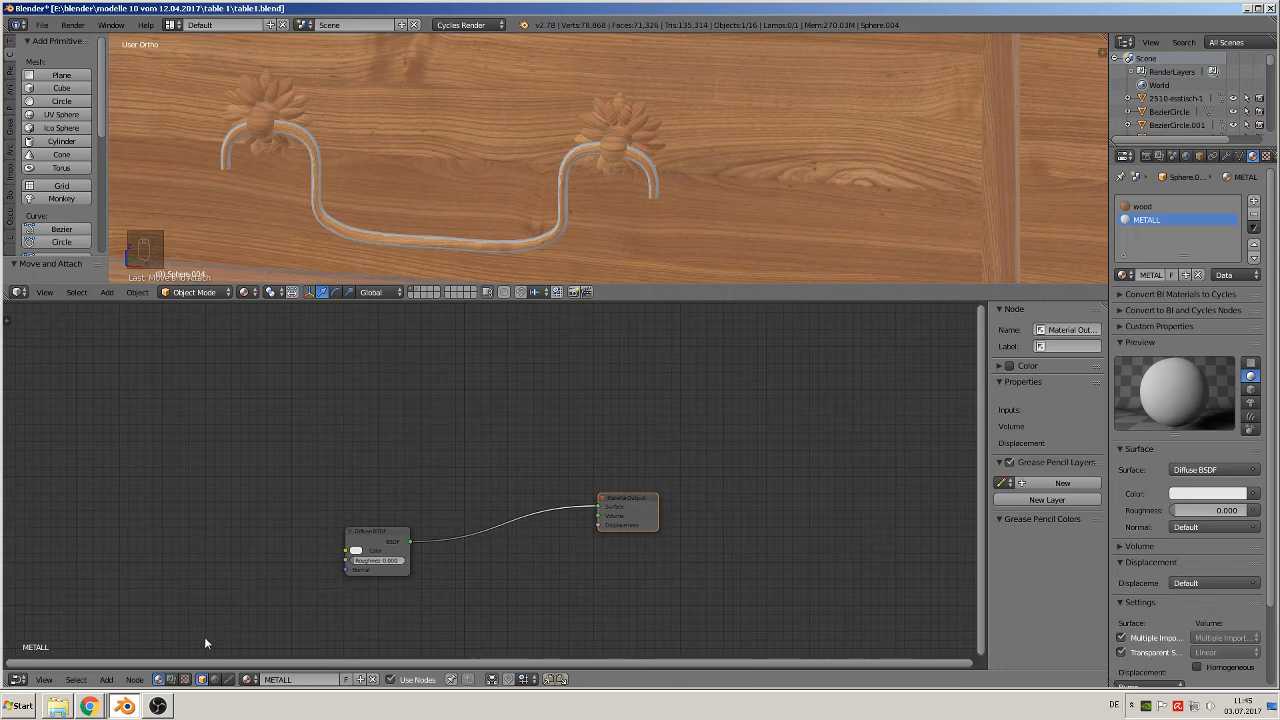
{"action": "left_click", "coordinate": [107, 681]}
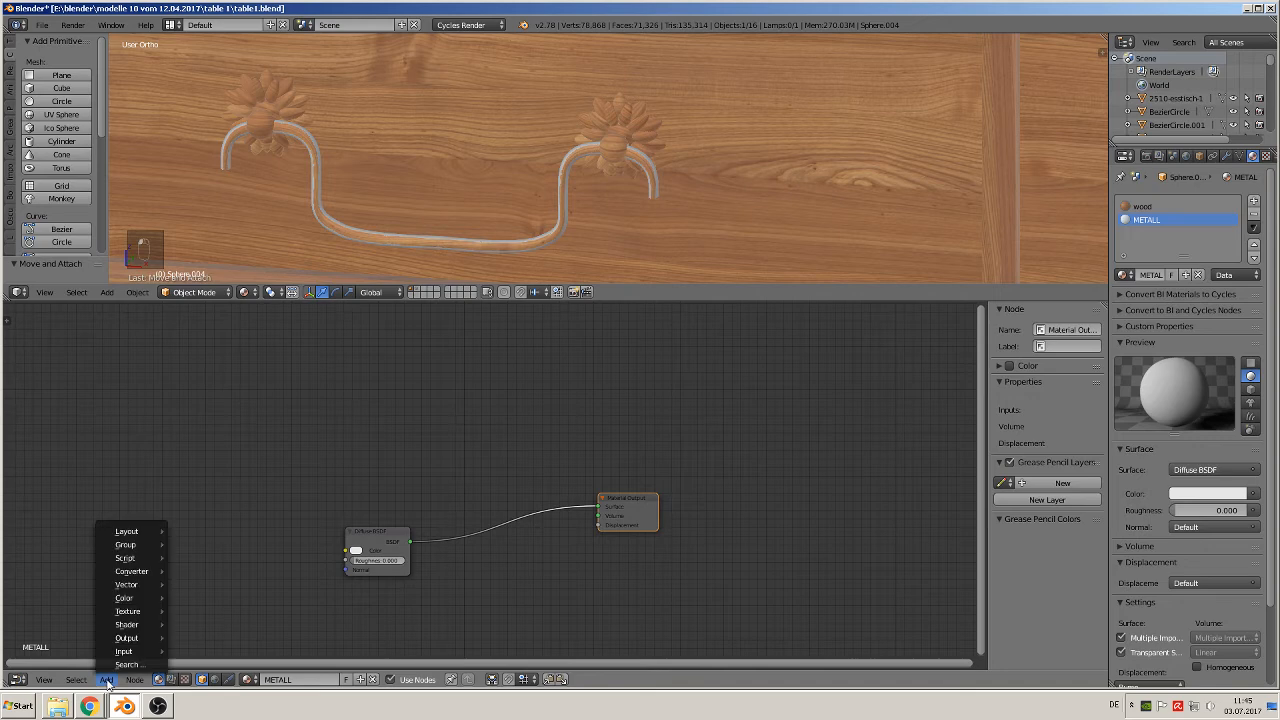
{"action": "mouse_move", "coordinate": [132, 612]}
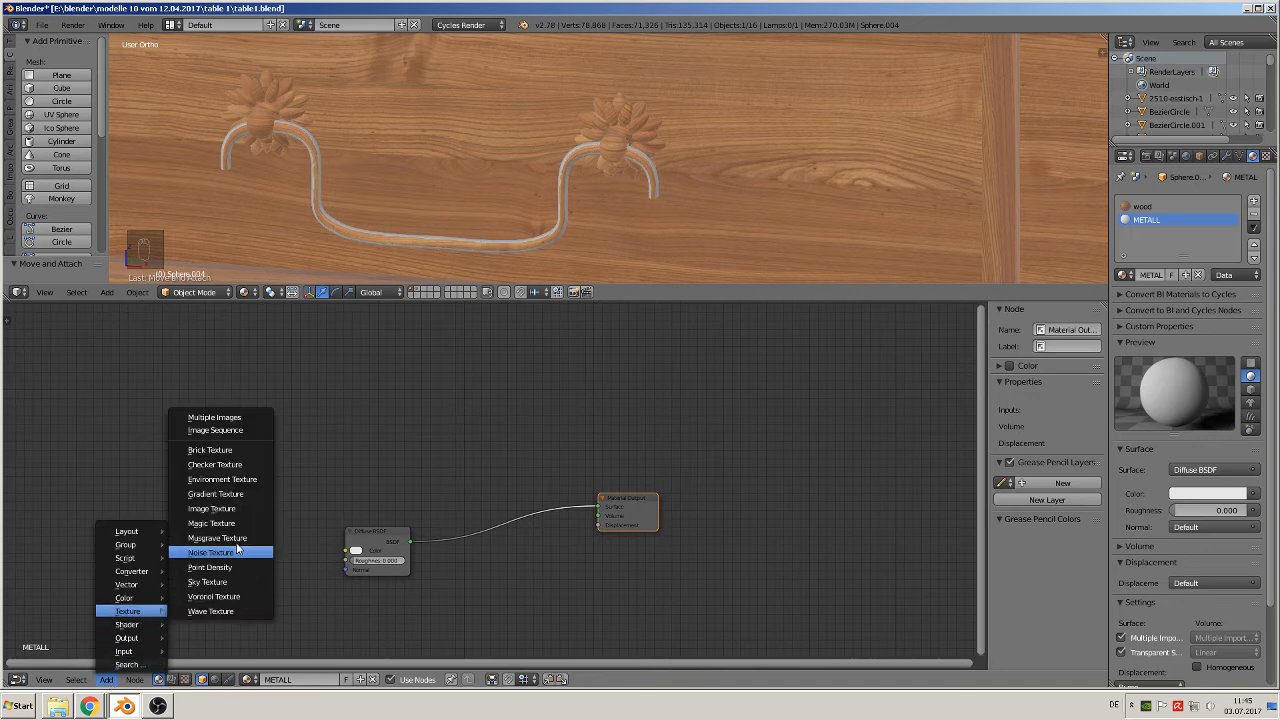
{"action": "left_click", "coordinate": [239, 507]}
{"action": "left_click", "coordinate": [202, 522]}
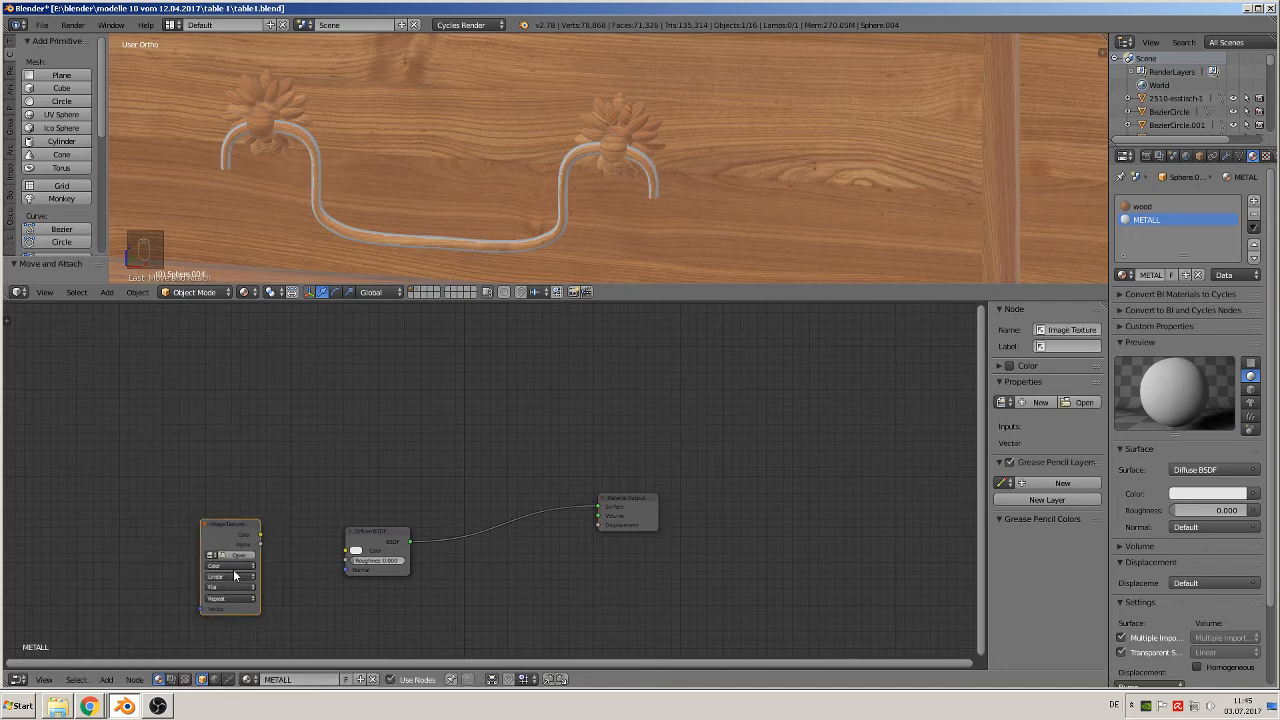
Load MetalBare0132_8_S.jpg from the Metall texture folder into the Image Texture node and connect its Color output to the Diffuse BSDF color.
{"action": "left_click", "coordinate": [236, 556]}
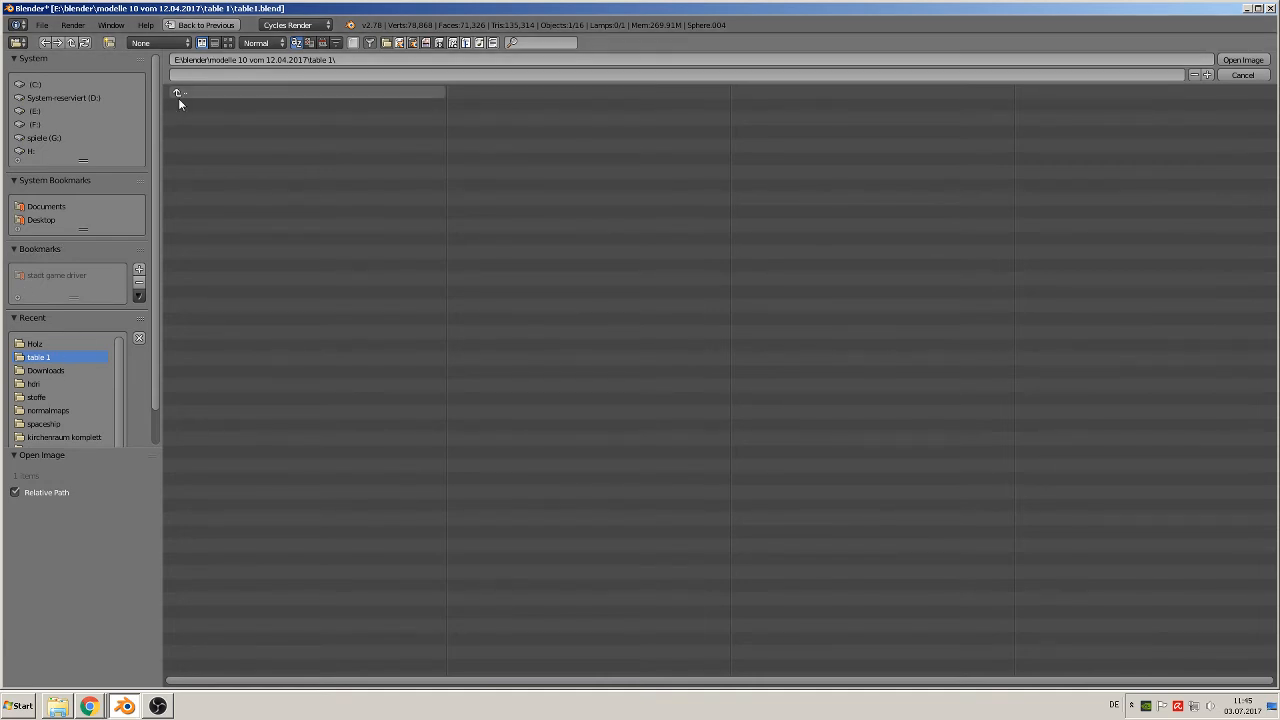
{"action": "left_click", "coordinate": [33, 345]}
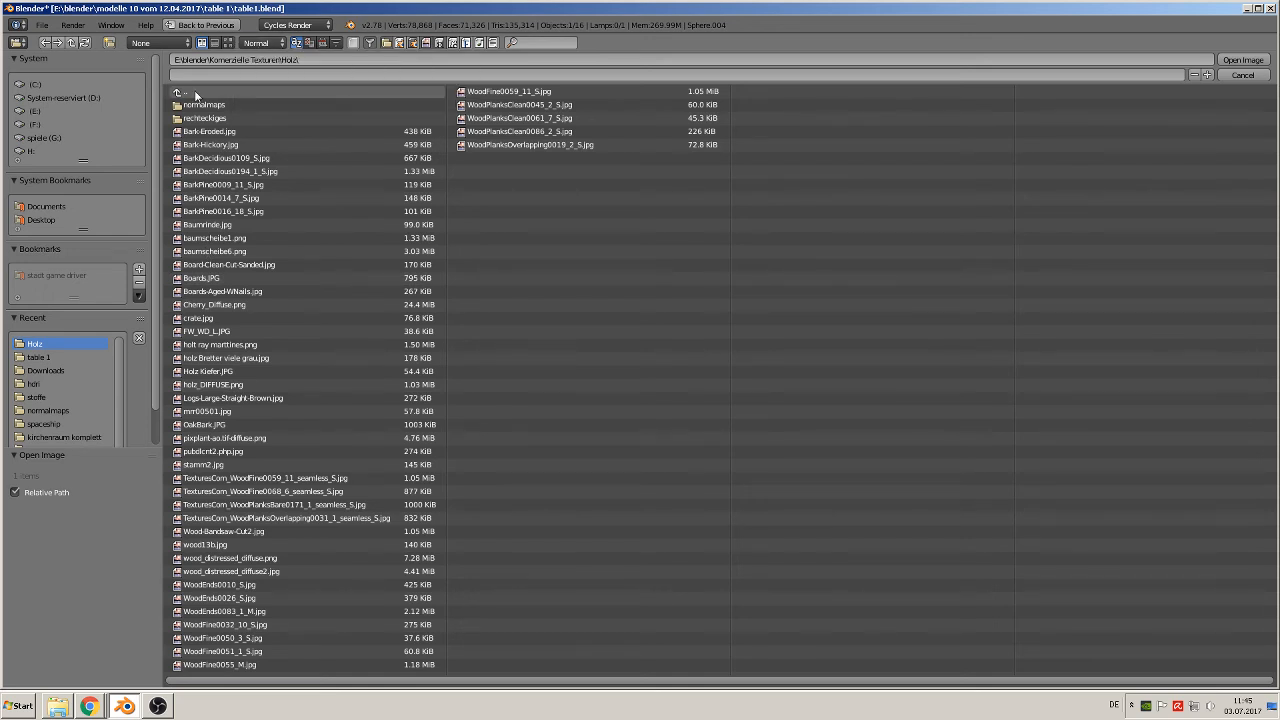
{"action": "left_click", "coordinate": [187, 93]}
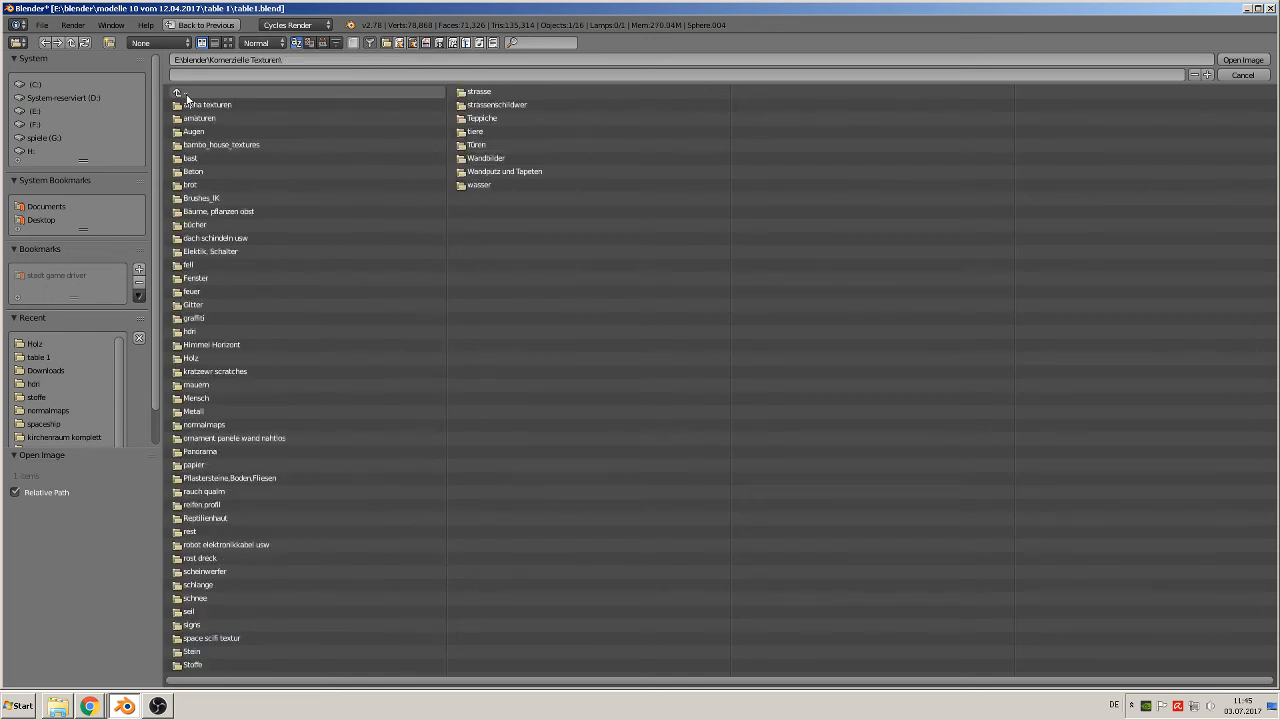
{"action": "left_click", "coordinate": [213, 415]}
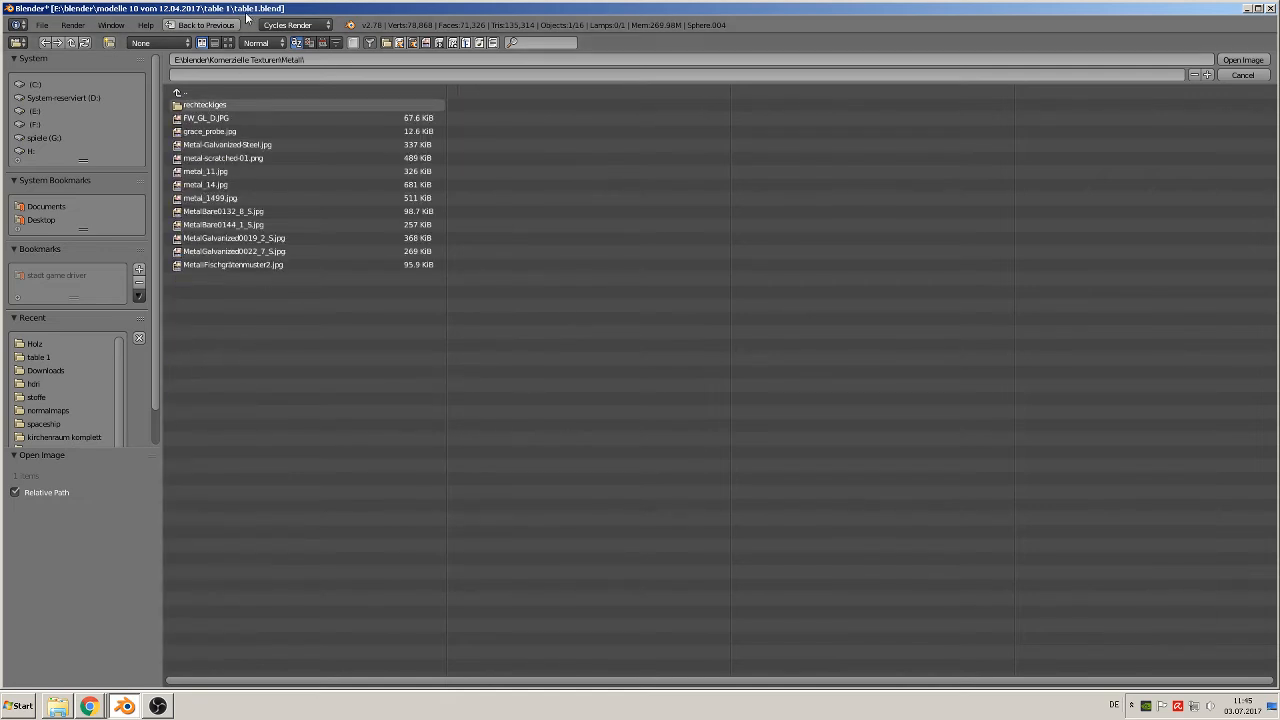
{"action": "left_click", "coordinate": [228, 42]}
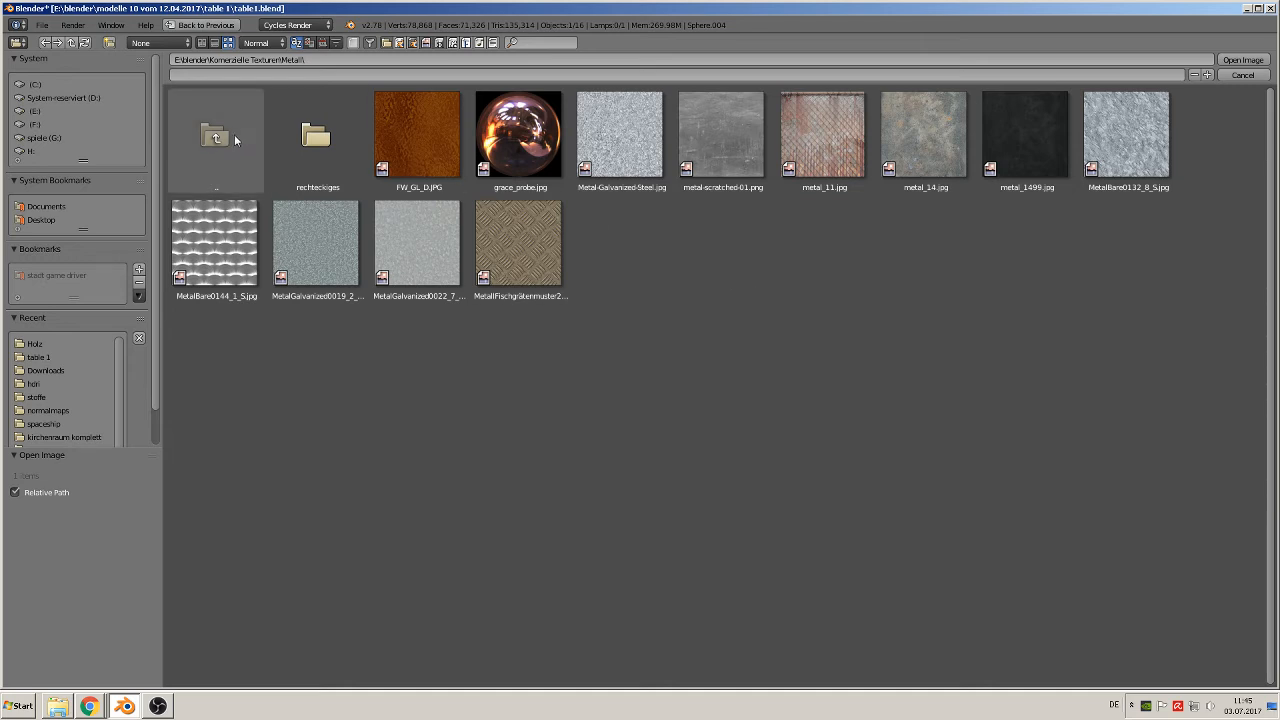
{"action": "left_click", "coordinate": [305, 130]}
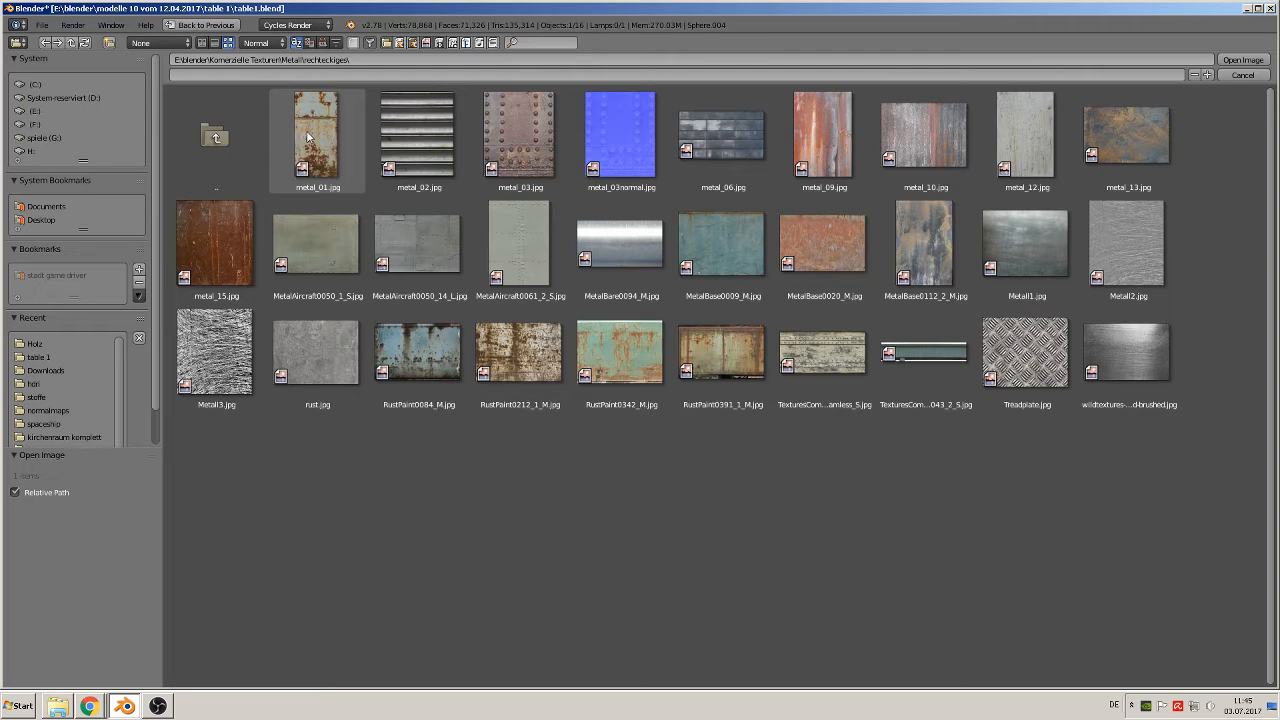
{"action": "left_click", "coordinate": [222, 131]}
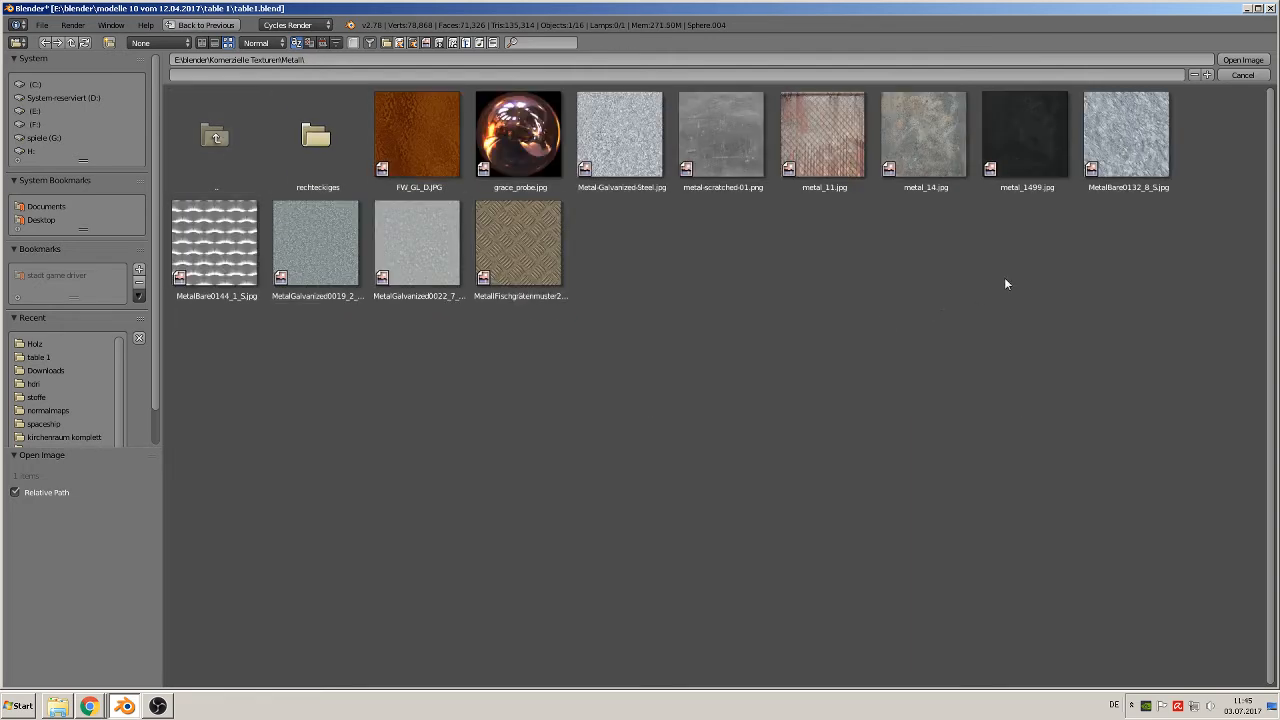
{"action": "double_click", "coordinate": [1126, 133]}
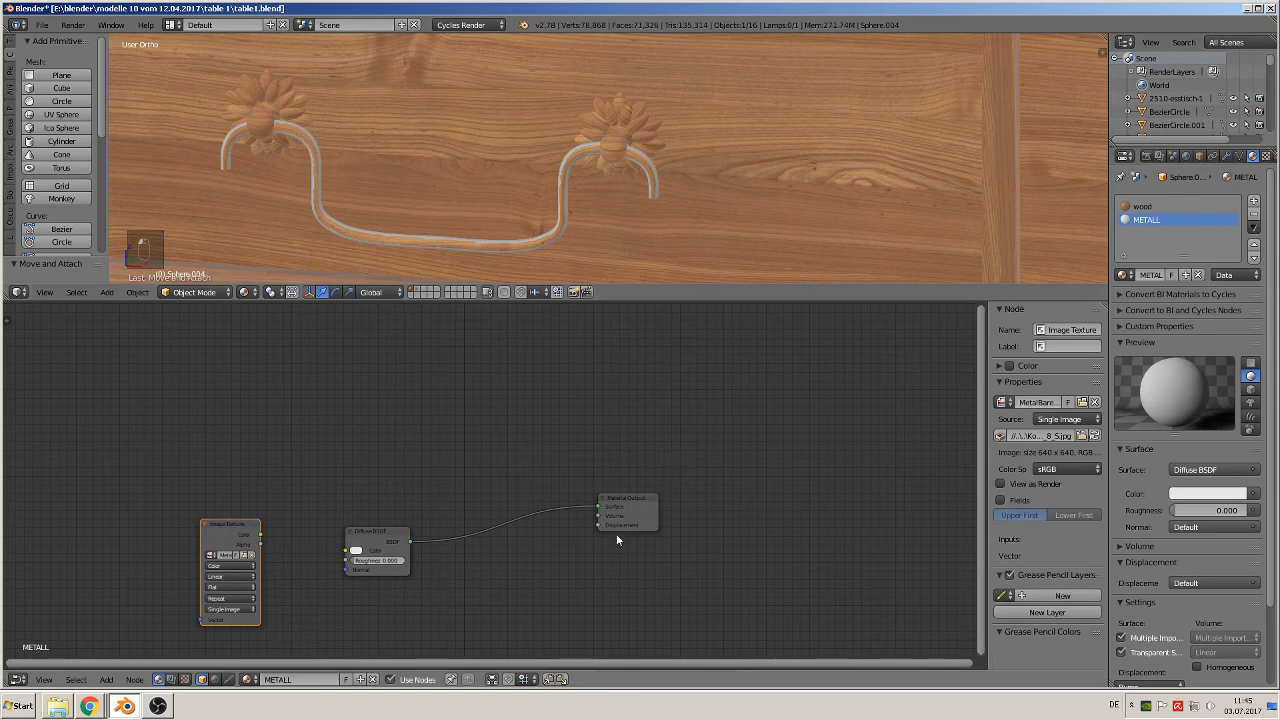
{"action": "scroll", "coordinate": [282, 565], "scroll_direction": "up", "scroll_amount": 1}
{"action": "left_click_drag", "start_coordinate": [222, 543], "coordinate": [322, 563]}
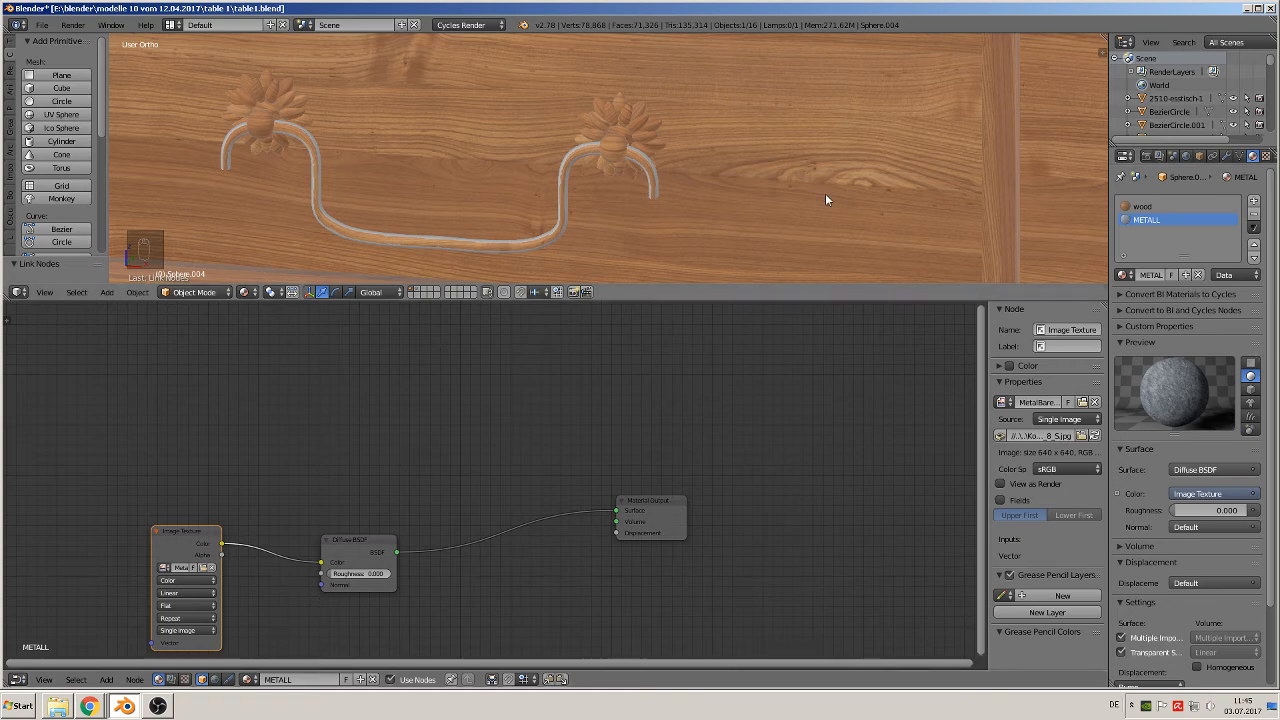
Enter Edit Mode on the table body with the drawers, clear the selection and select the linked mesh of the curved handle bar.
{"action": "key", "text": "Tab"}
{"action": "key", "text": "Tab"}
{"action": "right_click", "coordinate": [660, 192]}
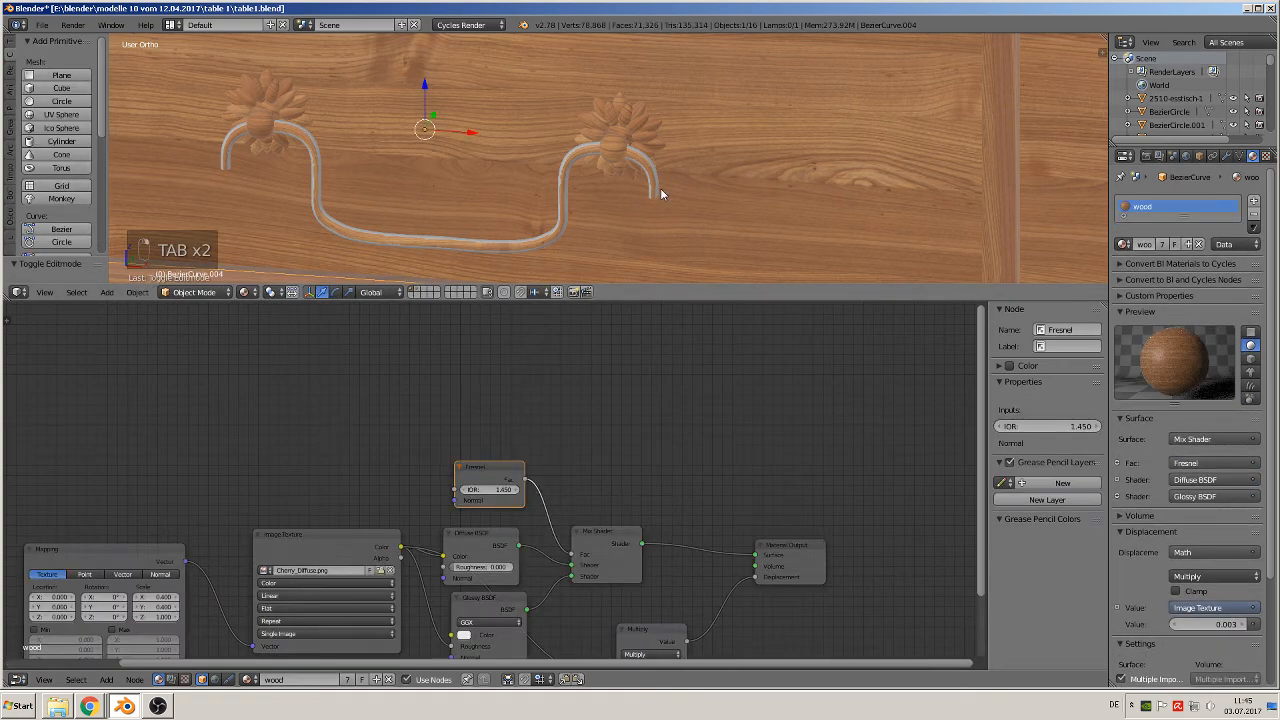
{"action": "key", "text": "Tab"}
{"action": "scroll", "coordinate": [645, 198], "scroll_direction": "up", "scroll_amount": 4}
{"action": "key", "text": "a"}
{"action": "key", "text": "a"}
{"action": "key", "text": "a"}
{"action": "key", "text": "a"}
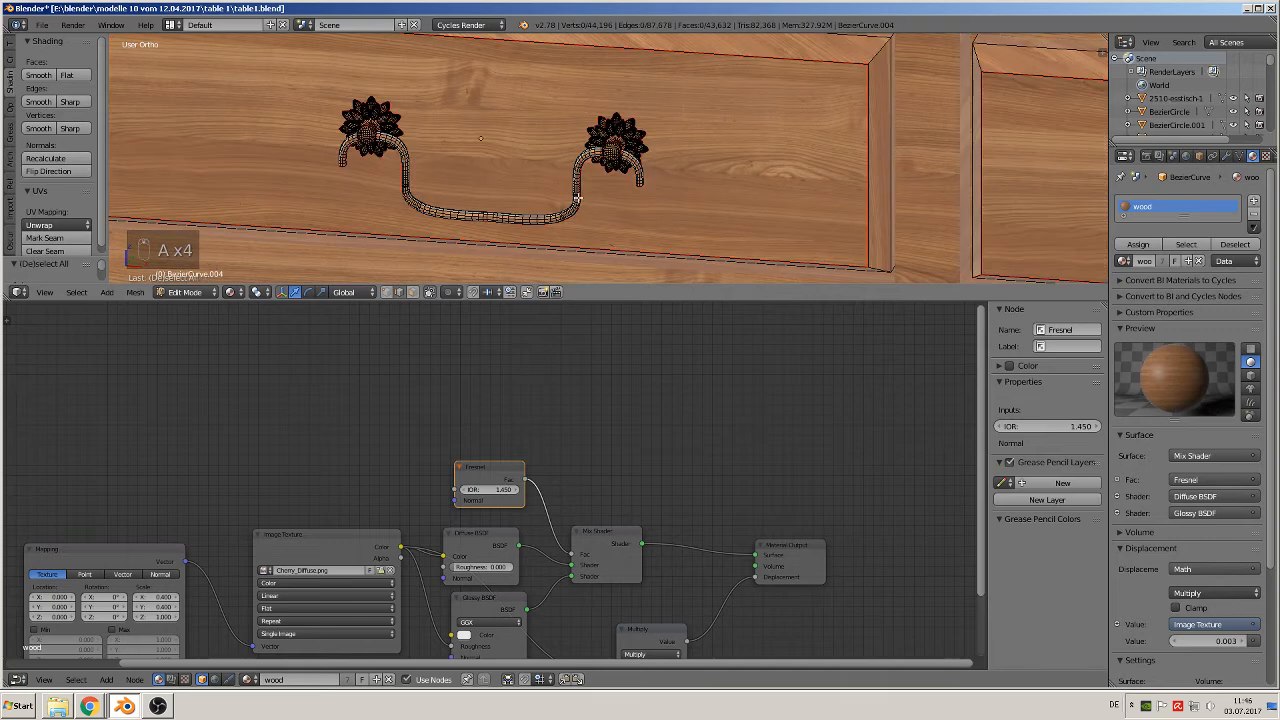
{"action": "key", "text": "l"}
{"action": "scroll", "coordinate": [576, 196], "scroll_direction": "up", "scroll_amount": 2}
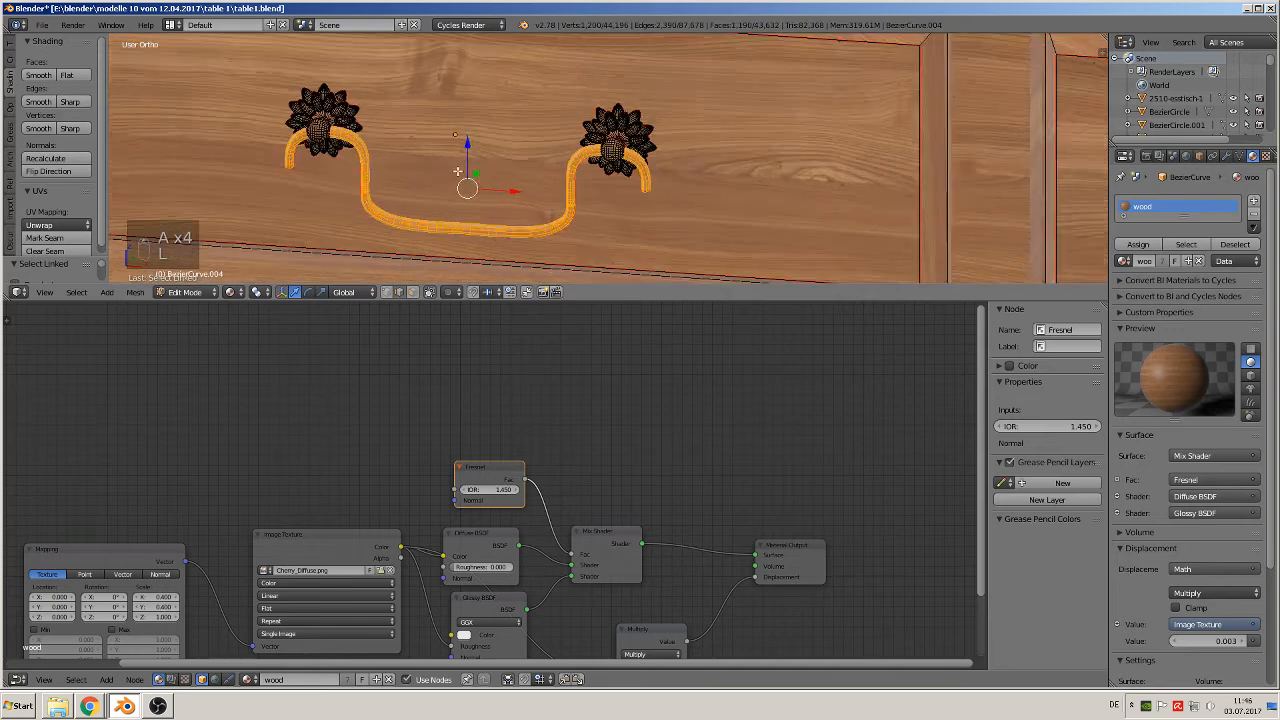
Add the upper petals, the centre and the middle lower petal of the handle's left flower rosette to the selection.
{"action": "key", "text": "l"}
{"action": "key", "text": "l"}
{"action": "key", "text": "l"}
{"action": "key", "text": "l"}
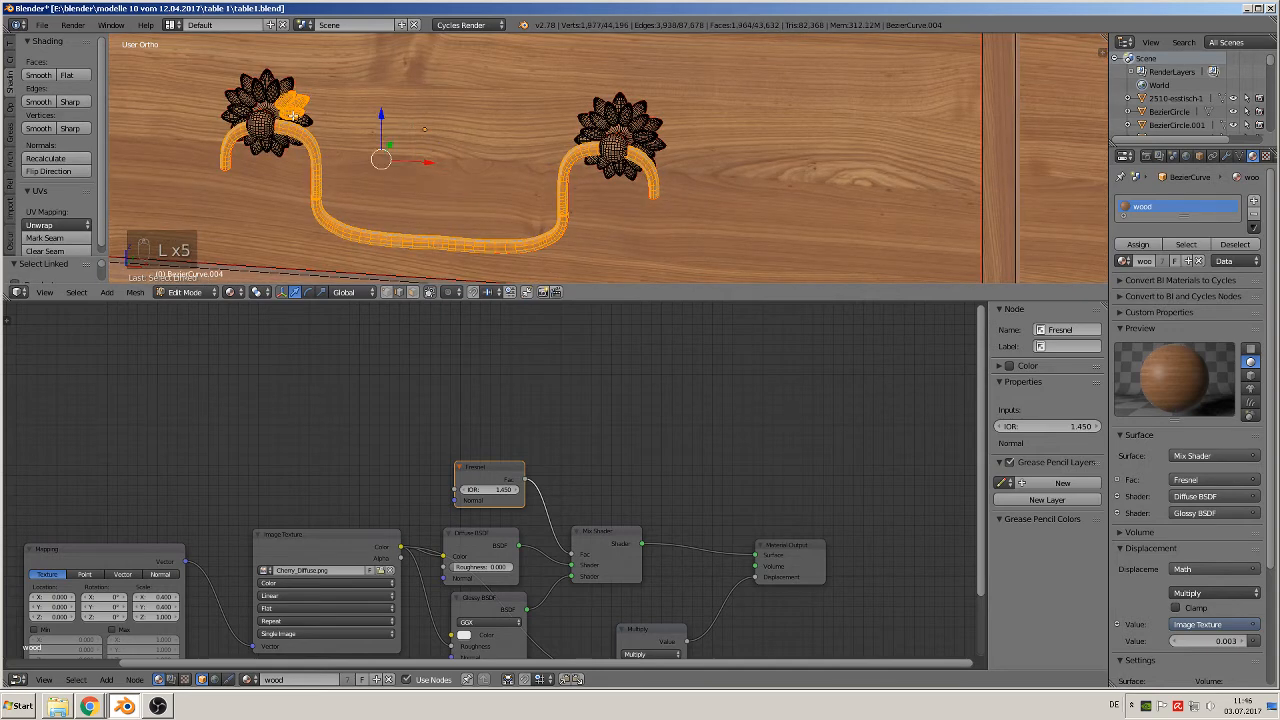
{"action": "key", "text": "l"}
{"action": "key", "text": "l"}
{"action": "key", "text": "l"}
{"action": "key", "text": "l"}
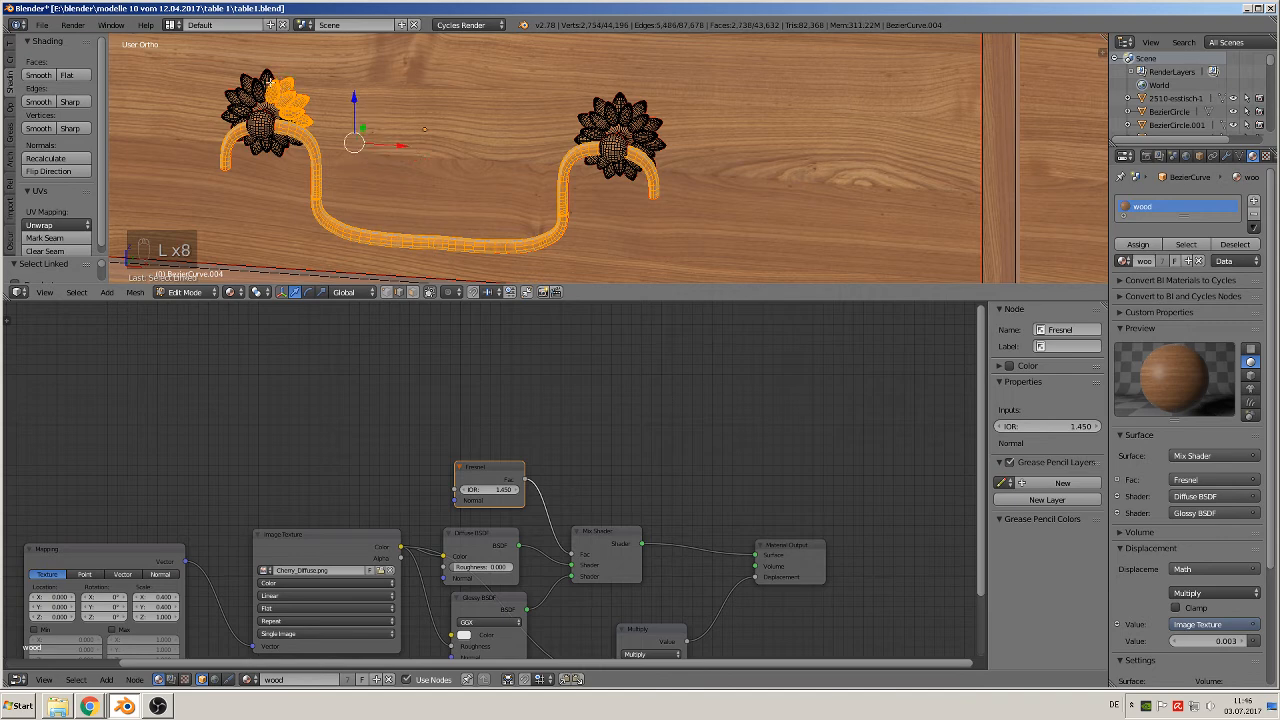
{"action": "key", "text": "l"}
{"action": "key", "text": "l"}
{"action": "key", "text": "l"}
{"action": "key", "text": "l"}
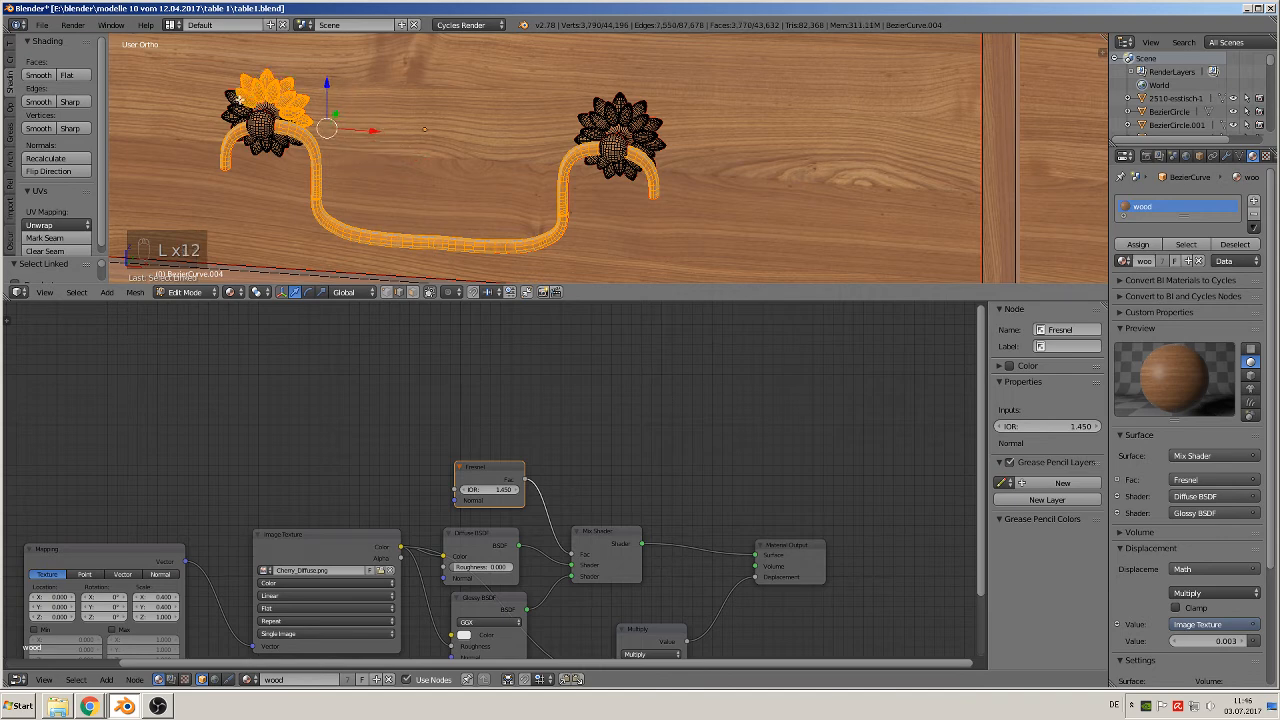
{"action": "key", "text": "l"}
{"action": "key", "text": "l"}
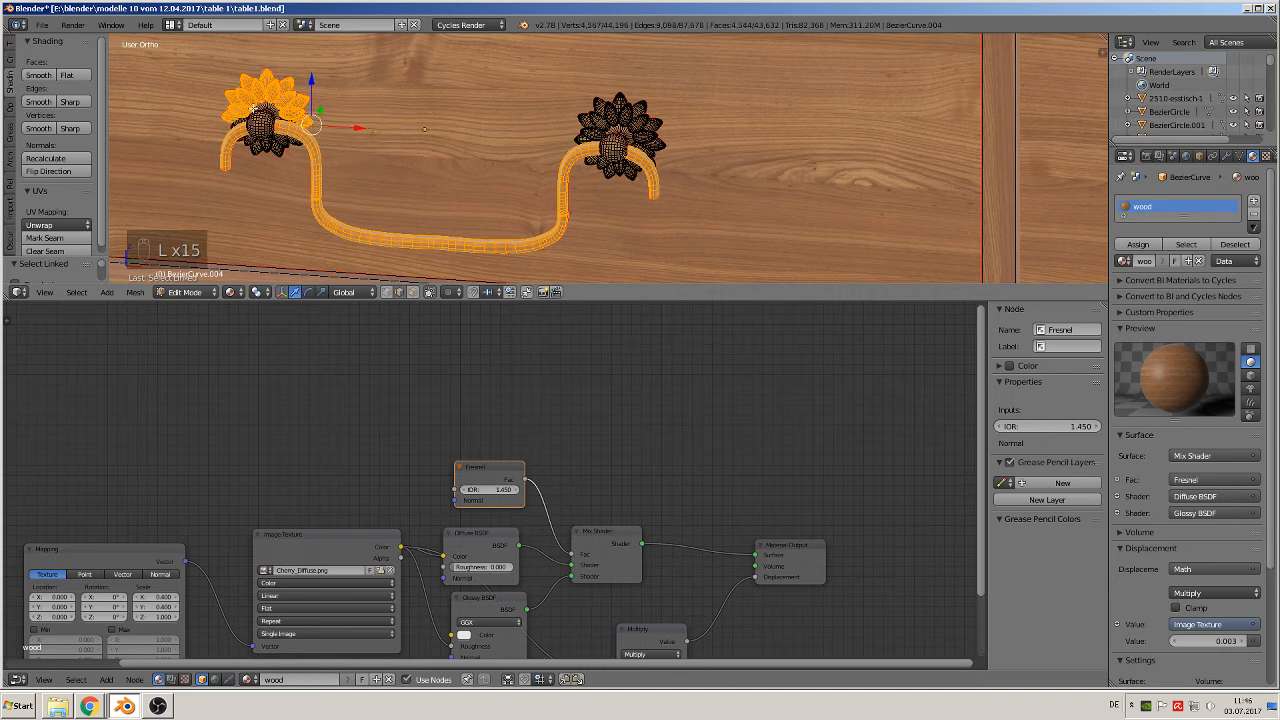
{"action": "key", "text": "l"}
{"action": "key", "text": "l"}
{"action": "key", "text": "l"}
{"action": "key", "text": "l"}
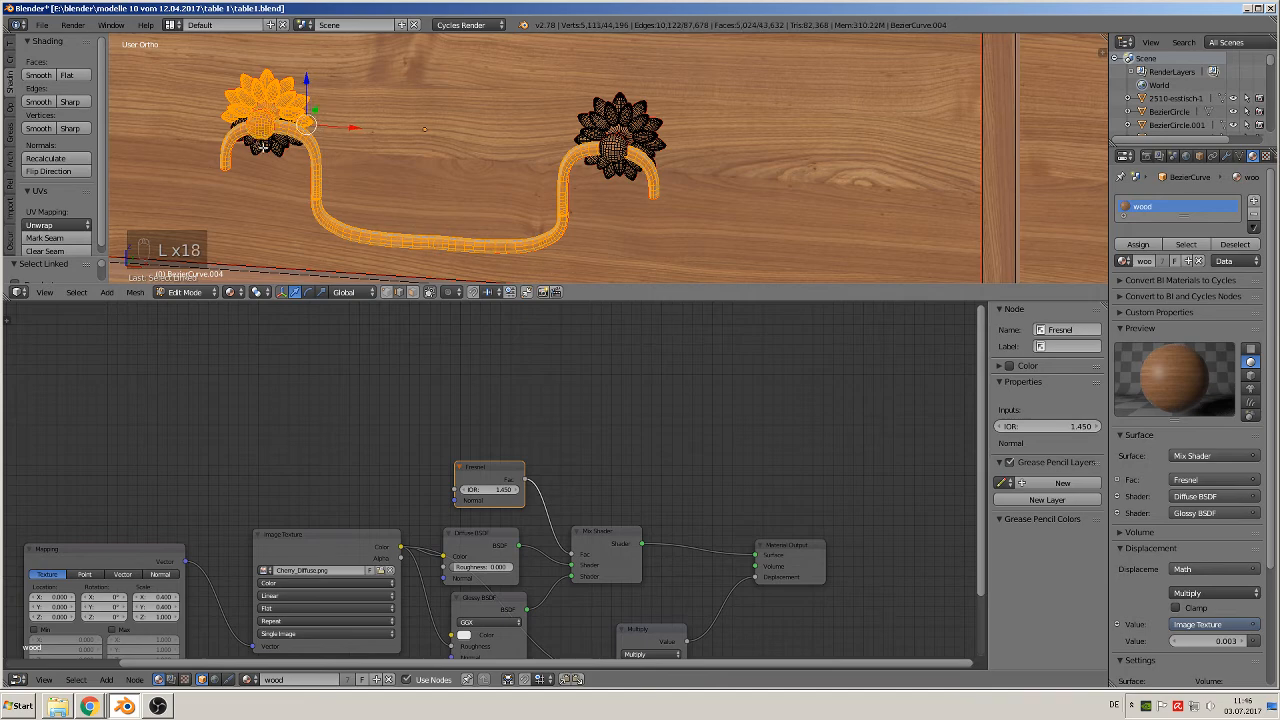
{"action": "middle_click_drag", "start_coordinate": [326, 146], "coordinate": [345, 127]}
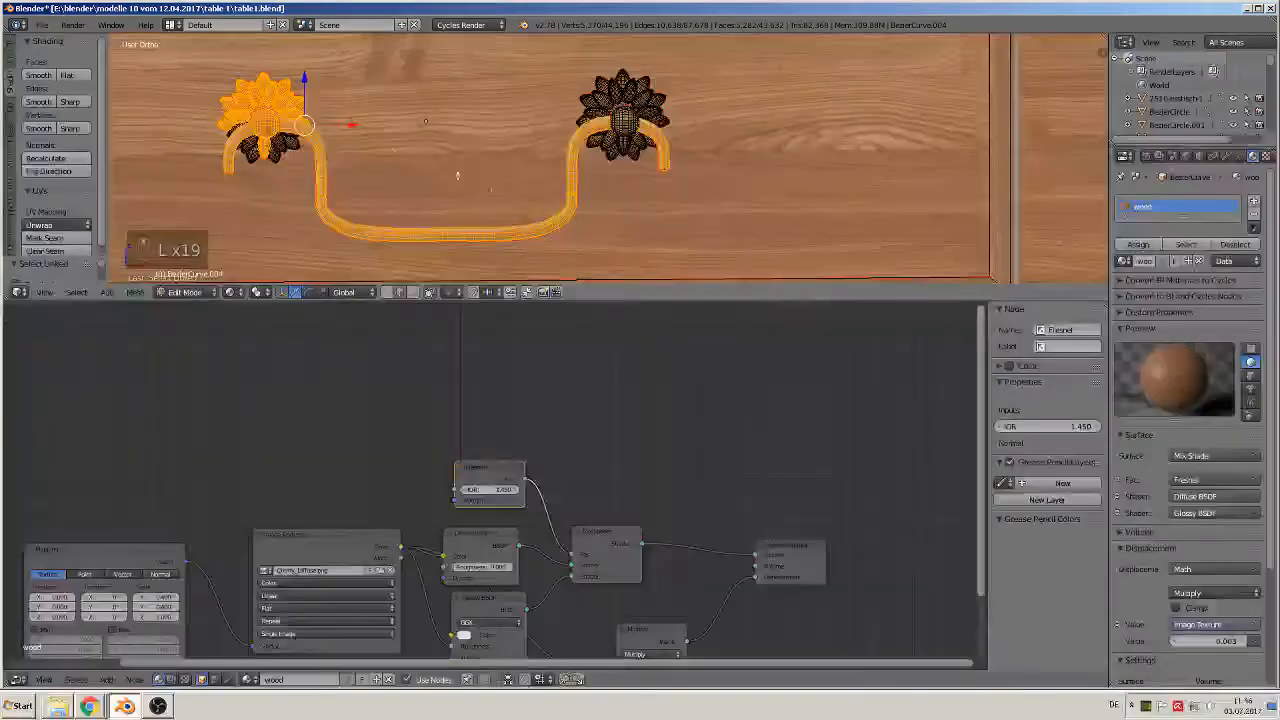
{"action": "middle_click_drag", "start_coordinate": [616, 126], "coordinate": [663, 239]}
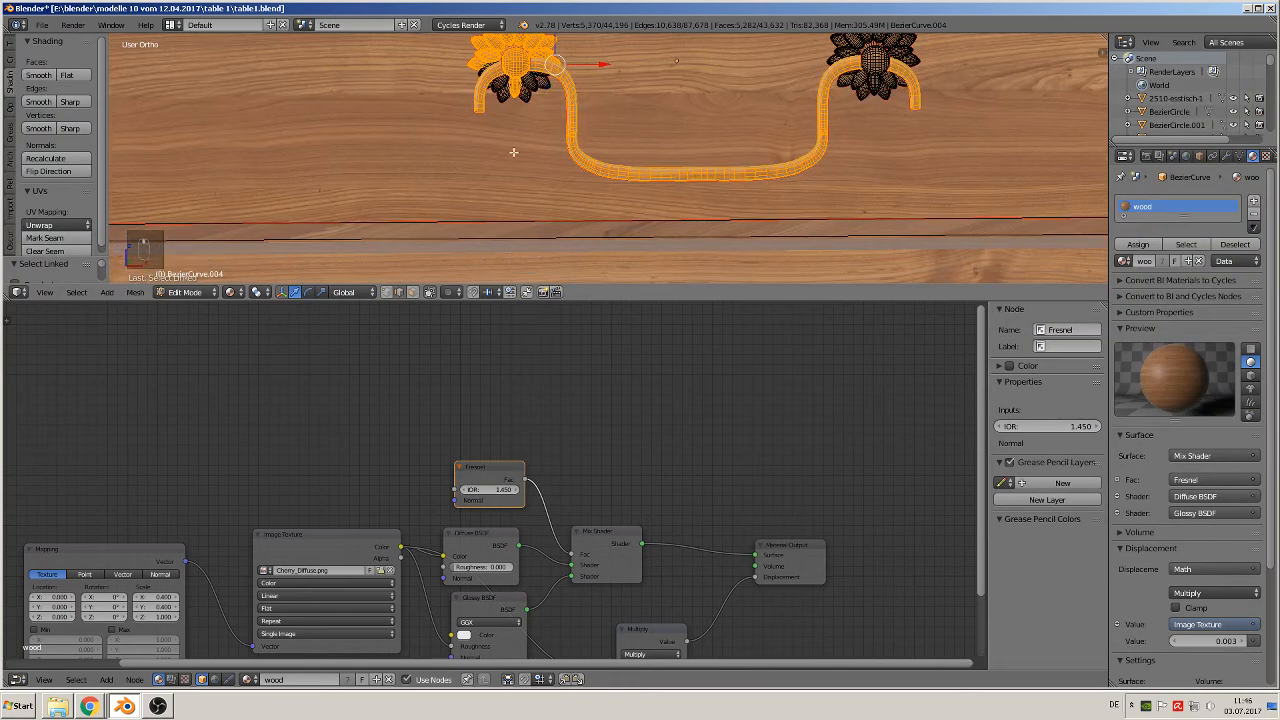
{"action": "middle_click_drag", "start_coordinate": [512, 150], "coordinate": [622, 234]}
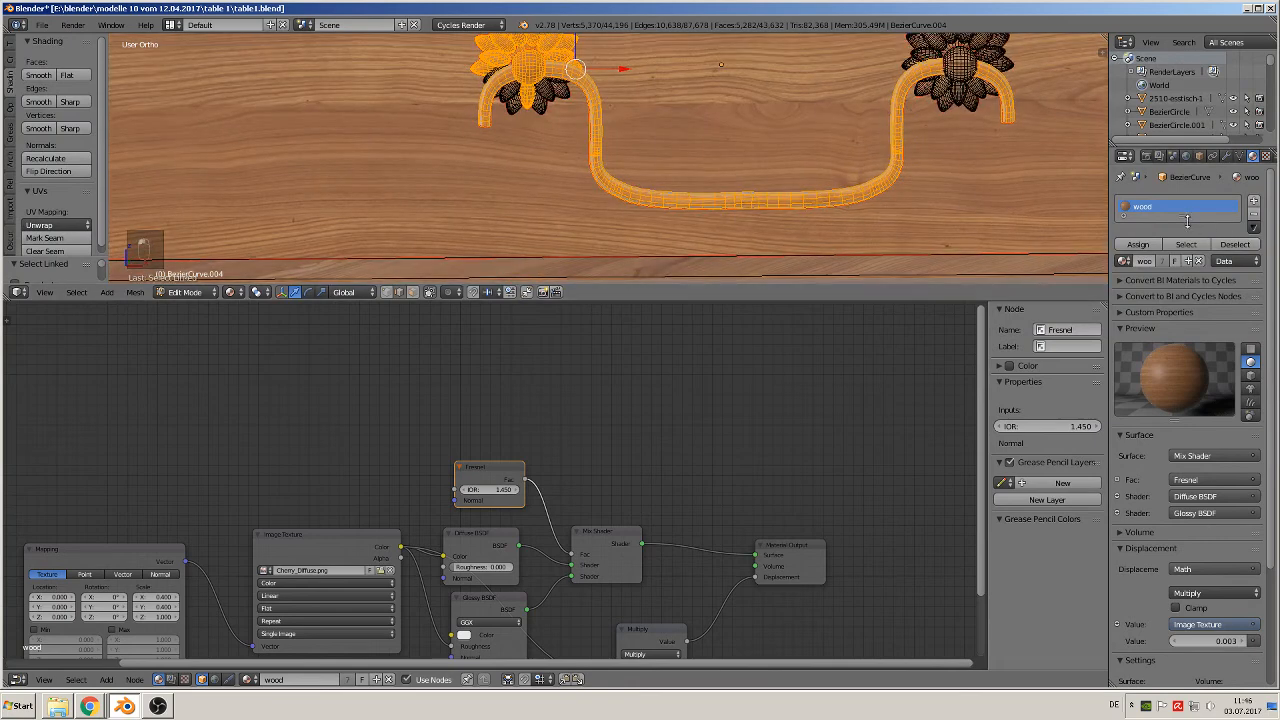
Add a second material slot to the table body, choose the METALL material for it and assign it to the selected handle parts.
{"action": "left_click_drag", "start_coordinate": [1189, 223], "coordinate": [1186, 250]}
{"action": "left_click", "coordinate": [1254, 201]}
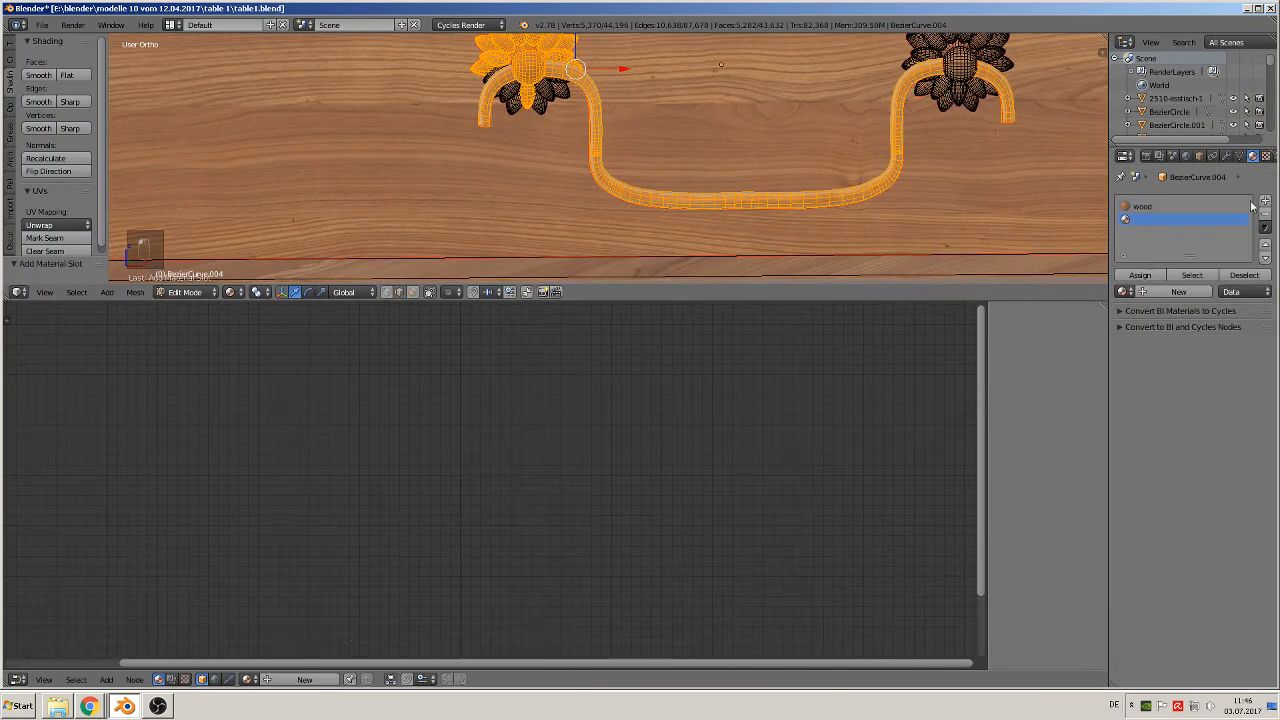
{"action": "left_click", "coordinate": [1122, 292]}
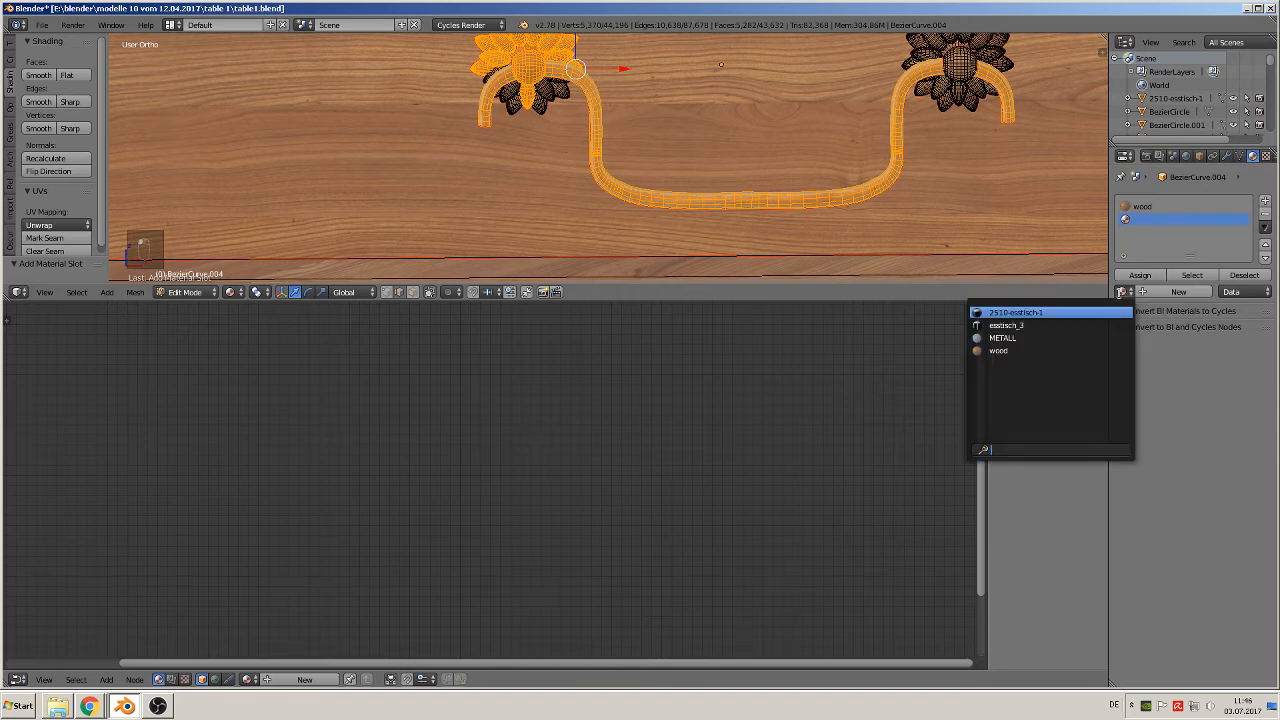
{"action": "left_click", "coordinate": [1034, 340]}
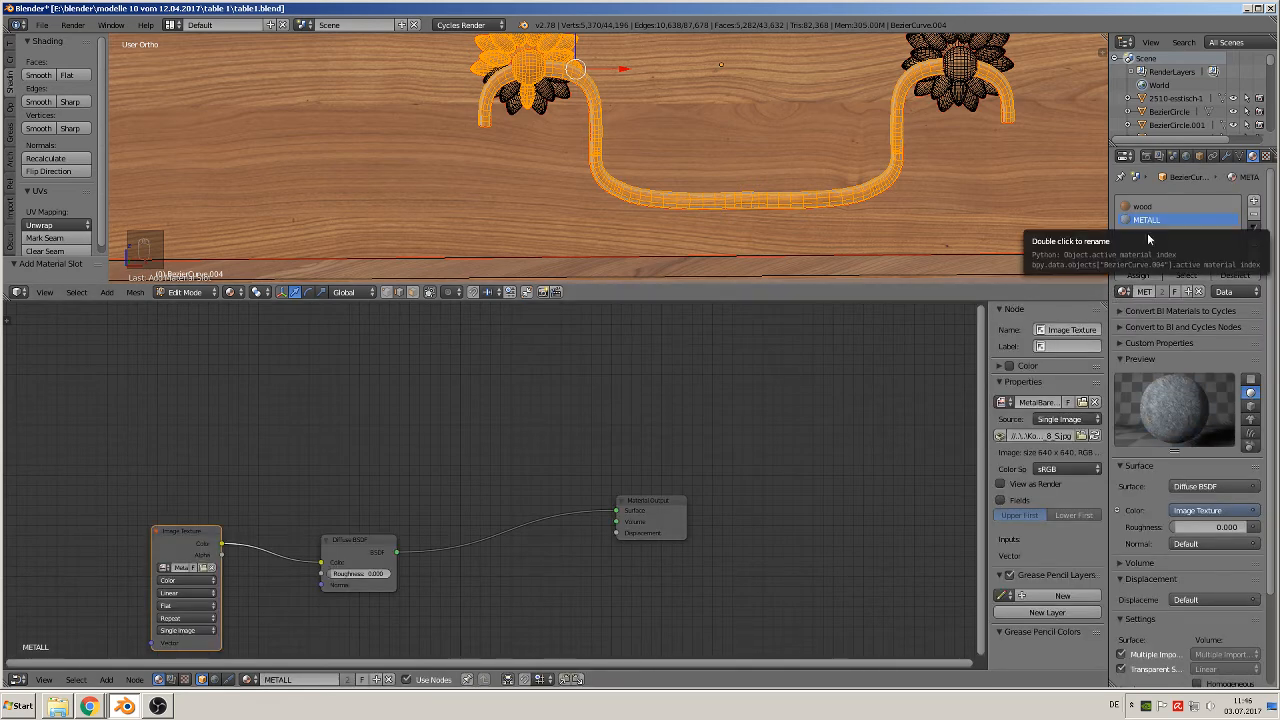
{"action": "left_click", "coordinate": [1138, 275]}
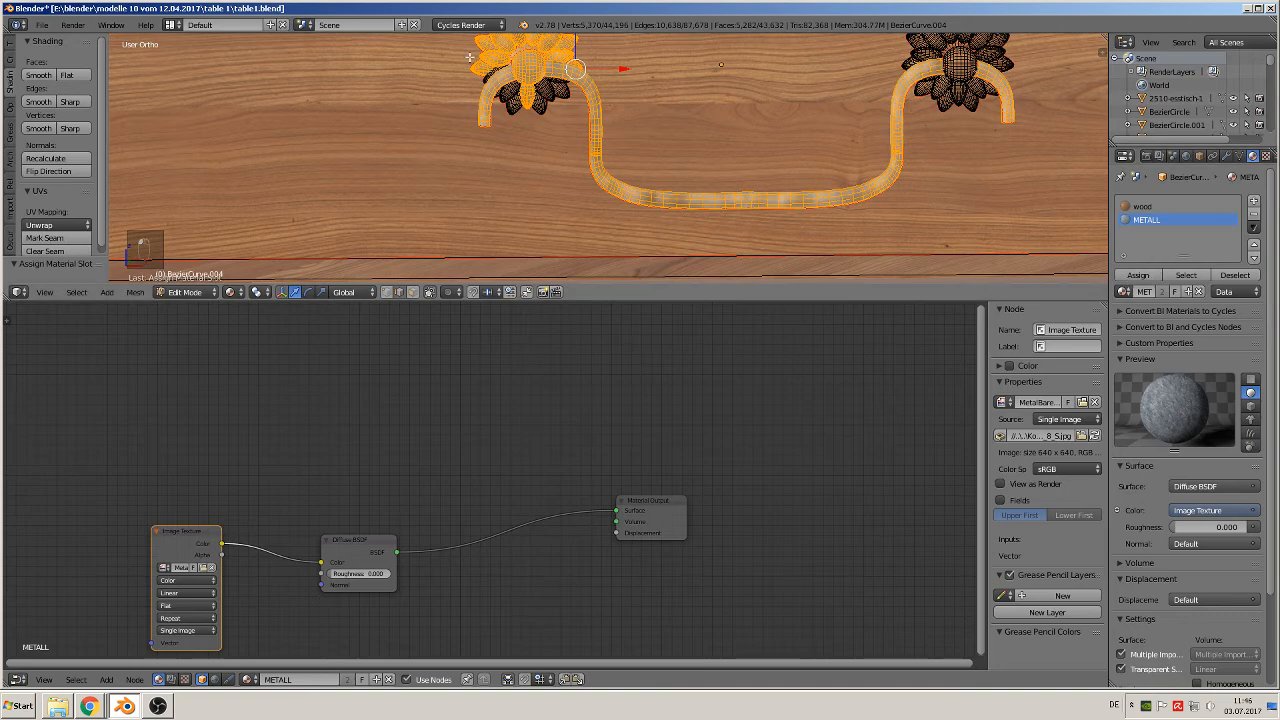
{"action": "key", "text": "Tab"}
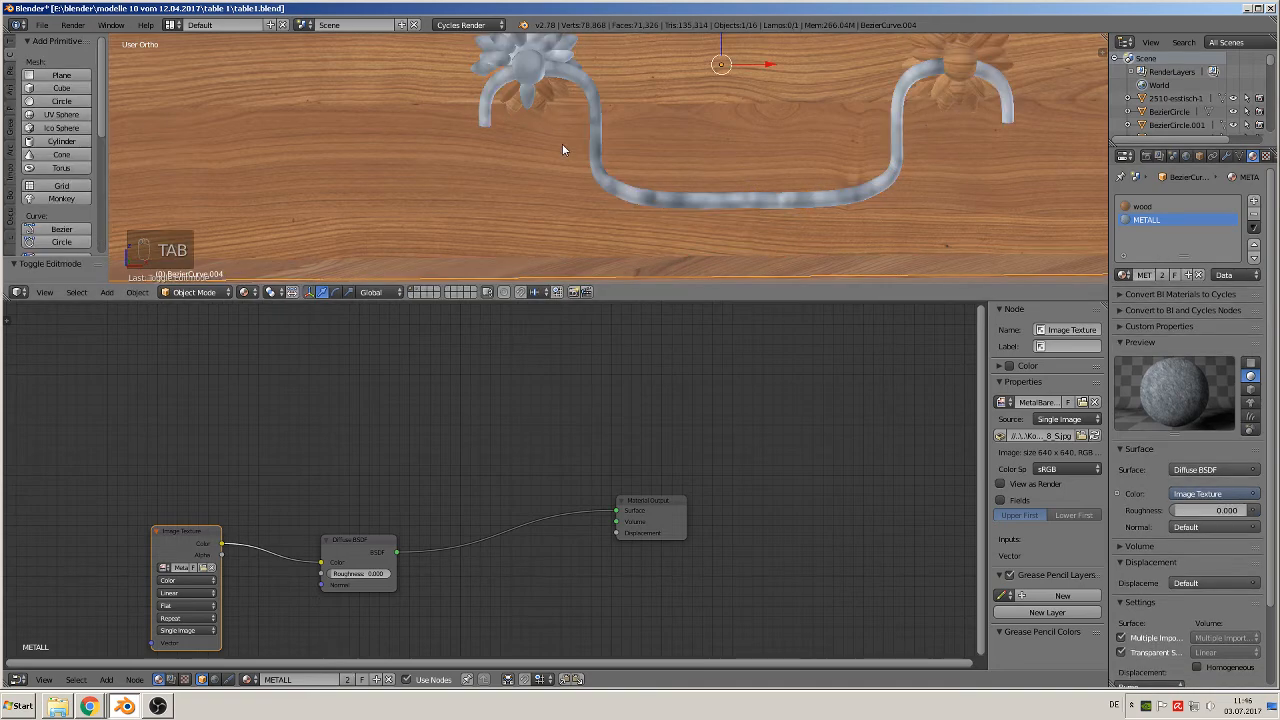
Return to Edit Mode and add the remaining side and lower petals of the handle's left flower rosette to the selection.
{"action": "key", "text": "Tab"}
{"action": "middle_click_drag", "start_coordinate": [562, 143], "coordinate": [646, 247], "text": "shift"}
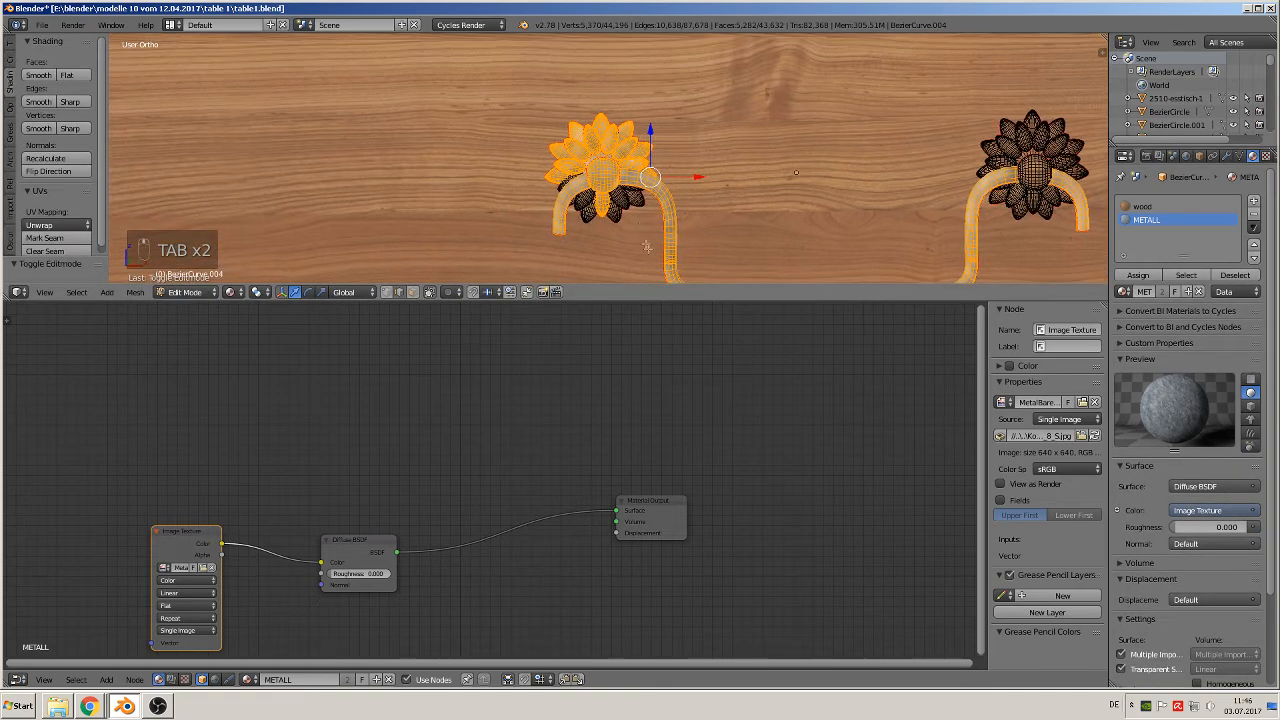
{"action": "scroll", "coordinate": [646, 247], "scroll_direction": "up", "scroll_amount": 2}
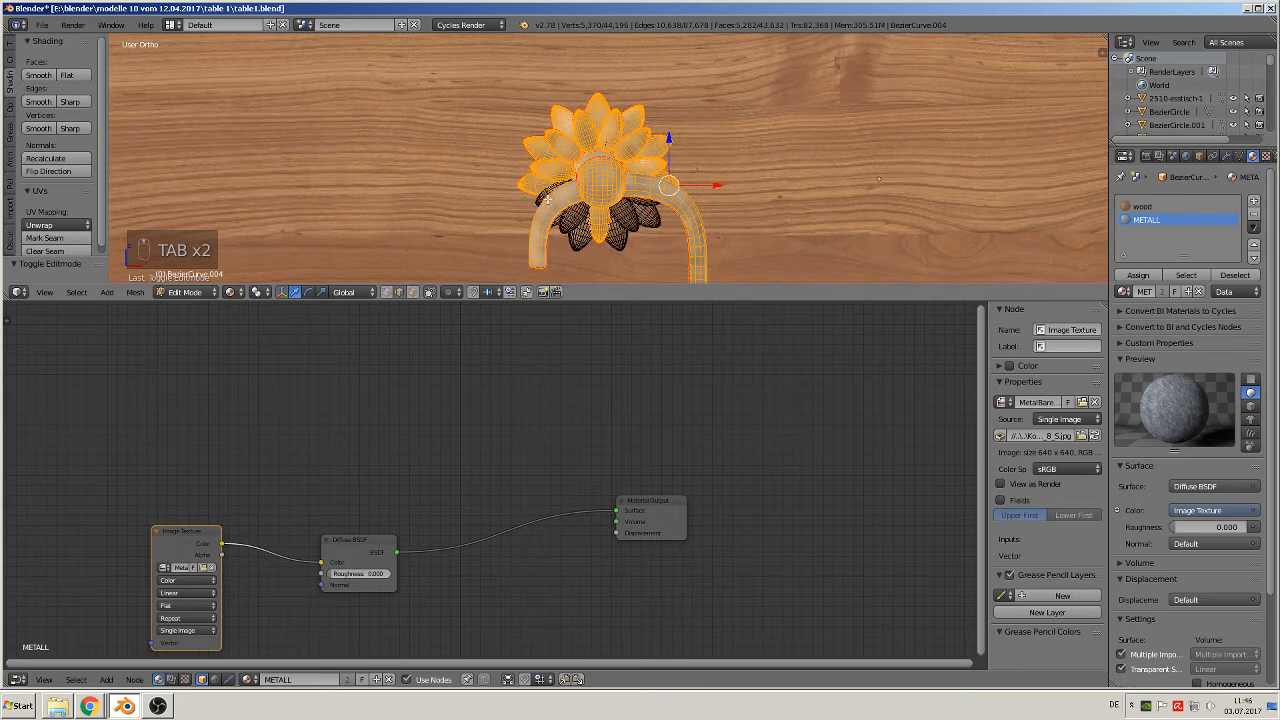
{"action": "key", "text": "l"}
{"action": "key", "text": "l"}
{"action": "key", "text": "l"}
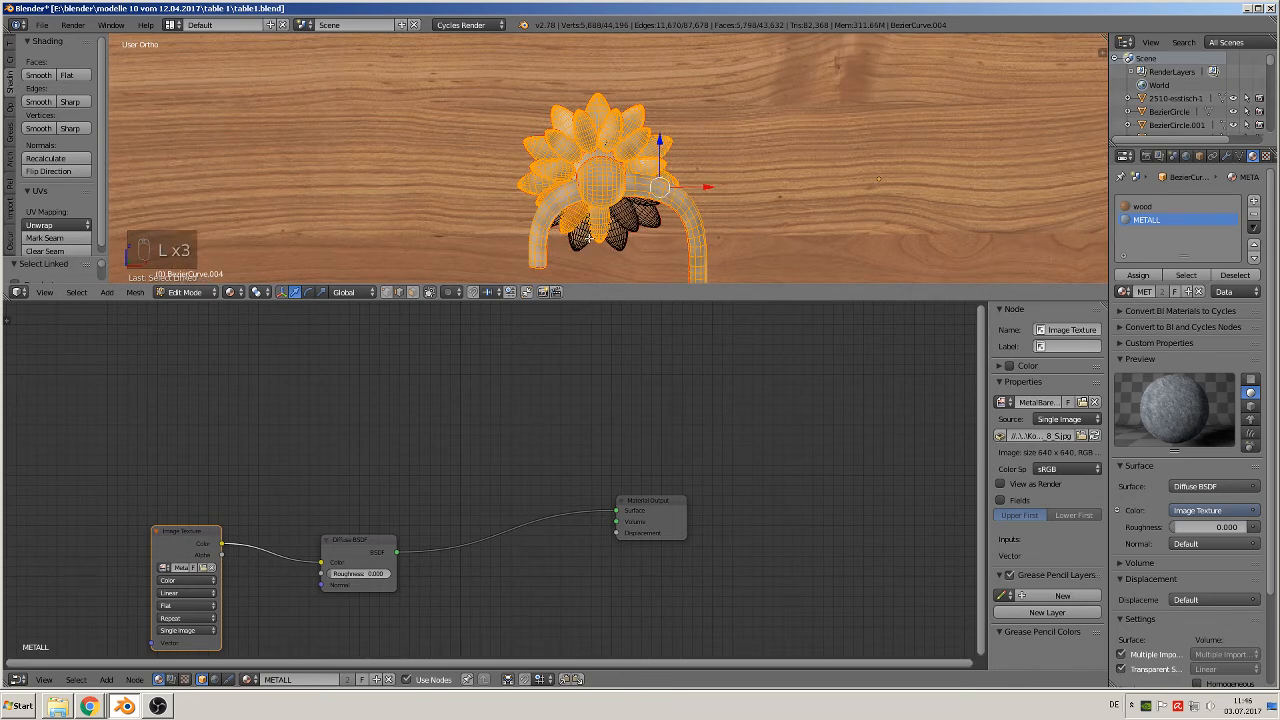
{"action": "key", "text": "l"}
{"action": "key", "text": "l"}
{"action": "key", "text": "l"}
{"action": "key", "text": "l"}
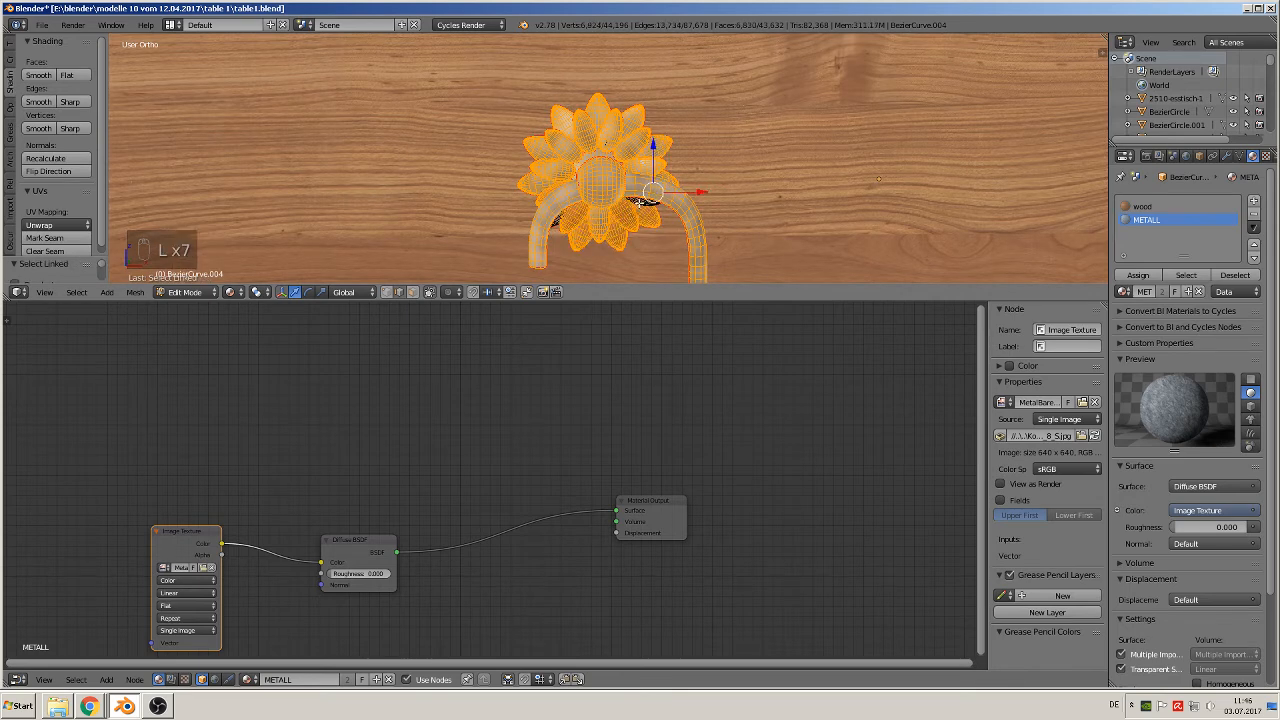
{"action": "key", "text": "l"}
{"action": "scroll", "coordinate": [640, 203], "scroll_direction": "down", "scroll_amount": 1}
{"action": "key", "text": "l"}
{"action": "scroll", "coordinate": [750, 217], "scroll_direction": "down", "scroll_amount": 1}
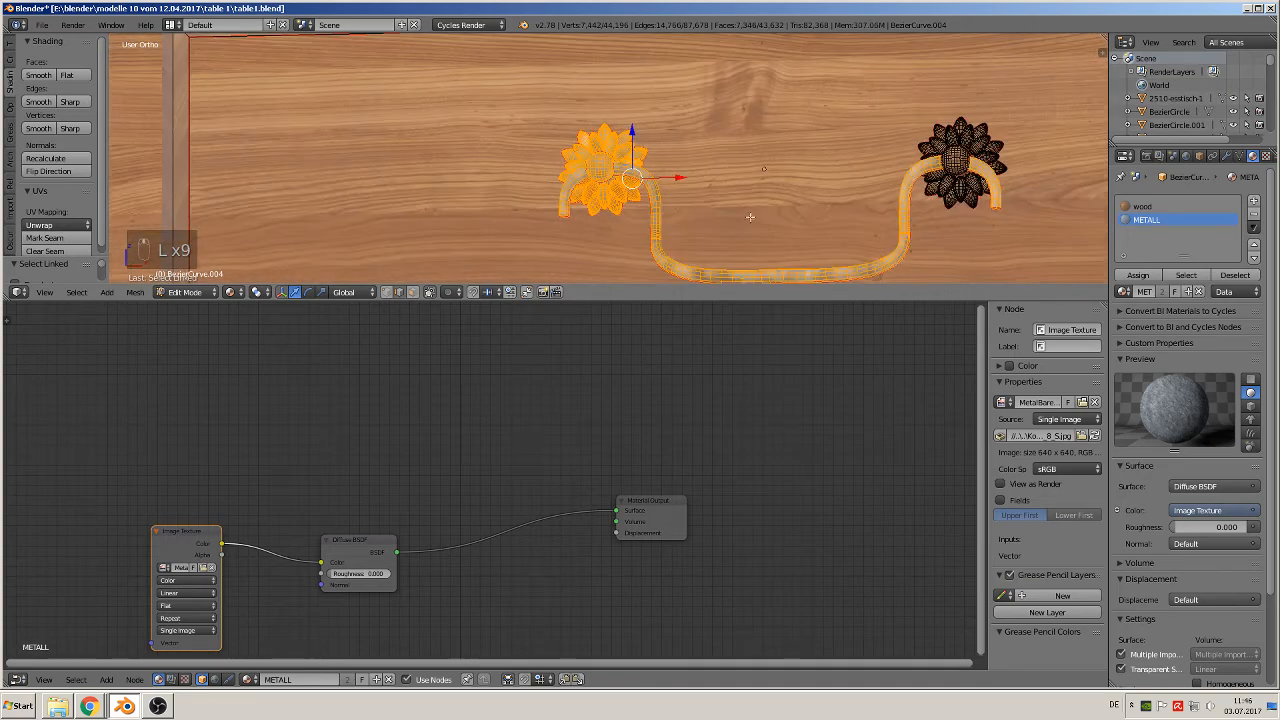
Add all petals and the centre of the handle's right flower rosette to the selection, including the hidden rear petals.
{"action": "key", "text": "l"}
{"action": "key", "text": "l"}
{"action": "key", "text": "l"}
{"action": "key", "text": "l"}
{"action": "key", "text": "l"}
{"action": "key", "text": "l"}
{"action": "key", "text": "l"}
{"action": "key", "text": "l"}
{"action": "key", "text": "l"}
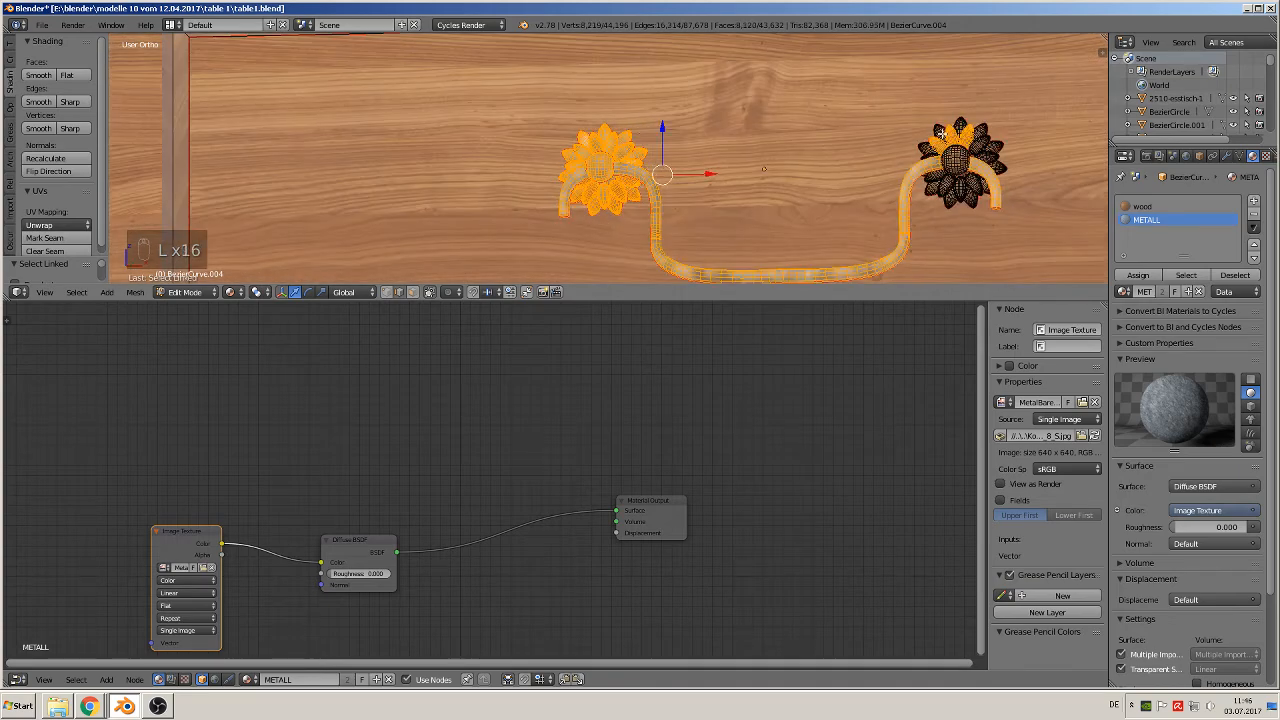
{"action": "key", "text": "l"}
{"action": "key", "text": "l"}
{"action": "key", "text": "l"}
{"action": "key", "text": "l"}
{"action": "key", "text": "l"}
{"action": "key", "text": "l"}
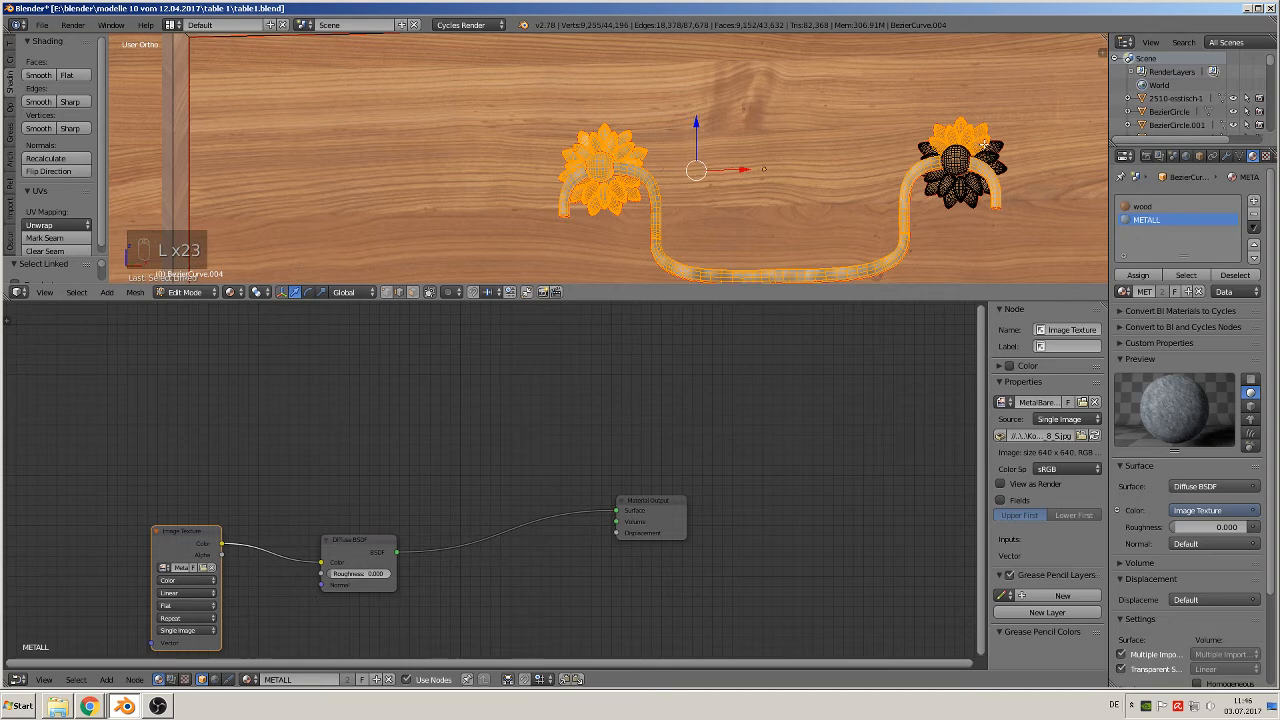
{"action": "key", "text": "l"}
{"action": "key", "text": "l"}
{"action": "key", "text": "l"}
{"action": "key", "text": "l"}
{"action": "key", "text": "l"}
{"action": "key", "text": "l"}
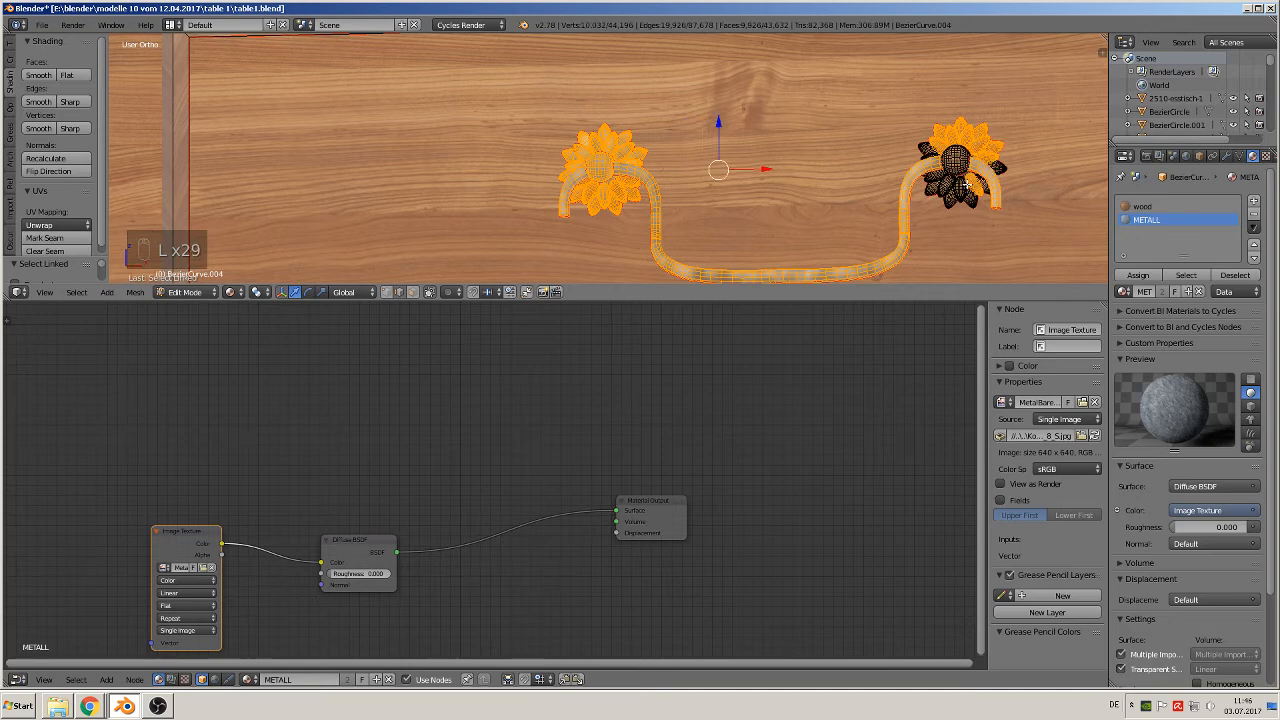
{"action": "key", "text": "l"}
{"action": "key", "text": "l"}
{"action": "key", "text": "l"}
{"action": "key", "text": "l"}
{"action": "key", "text": "l"}
{"action": "key", "text": "l"}
{"action": "key", "text": "l"}
{"action": "key", "text": "l"}
{"action": "key", "text": "l"}
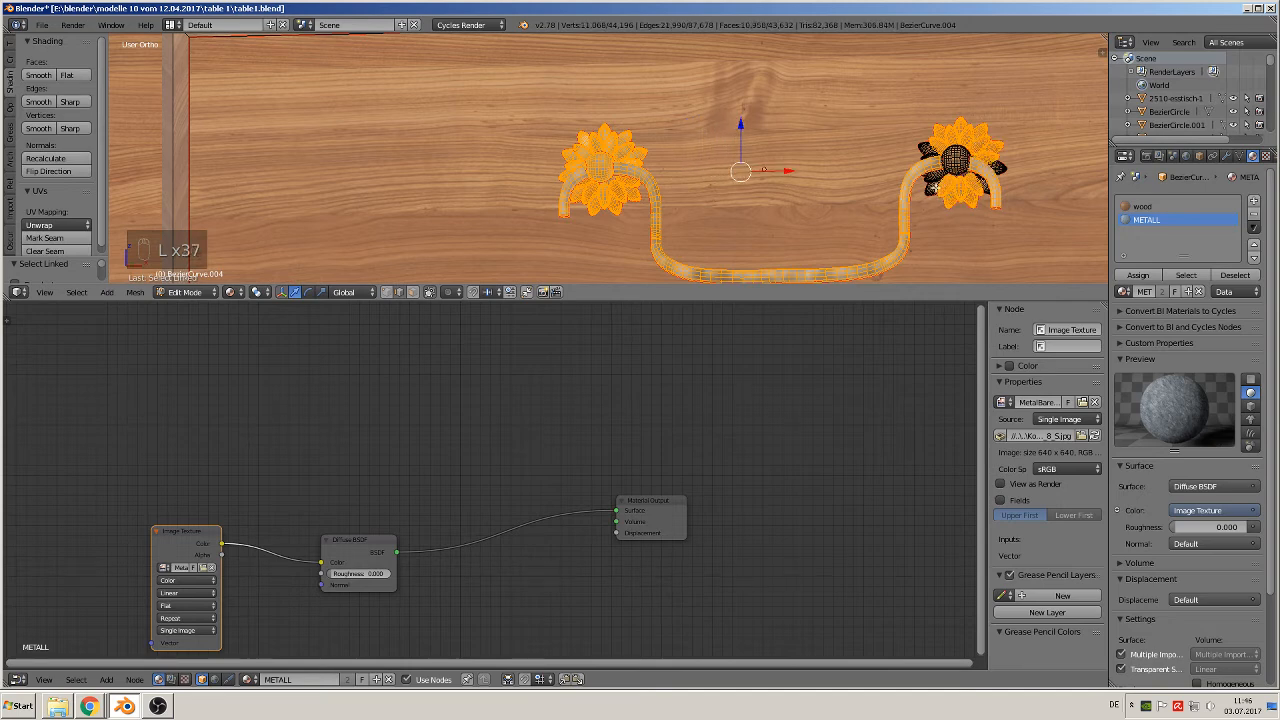
{"action": "key", "text": "l"}
{"action": "key", "text": "l"}
{"action": "key", "text": "l"}
{"action": "key", "text": "l"}
{"action": "key", "text": "l"}
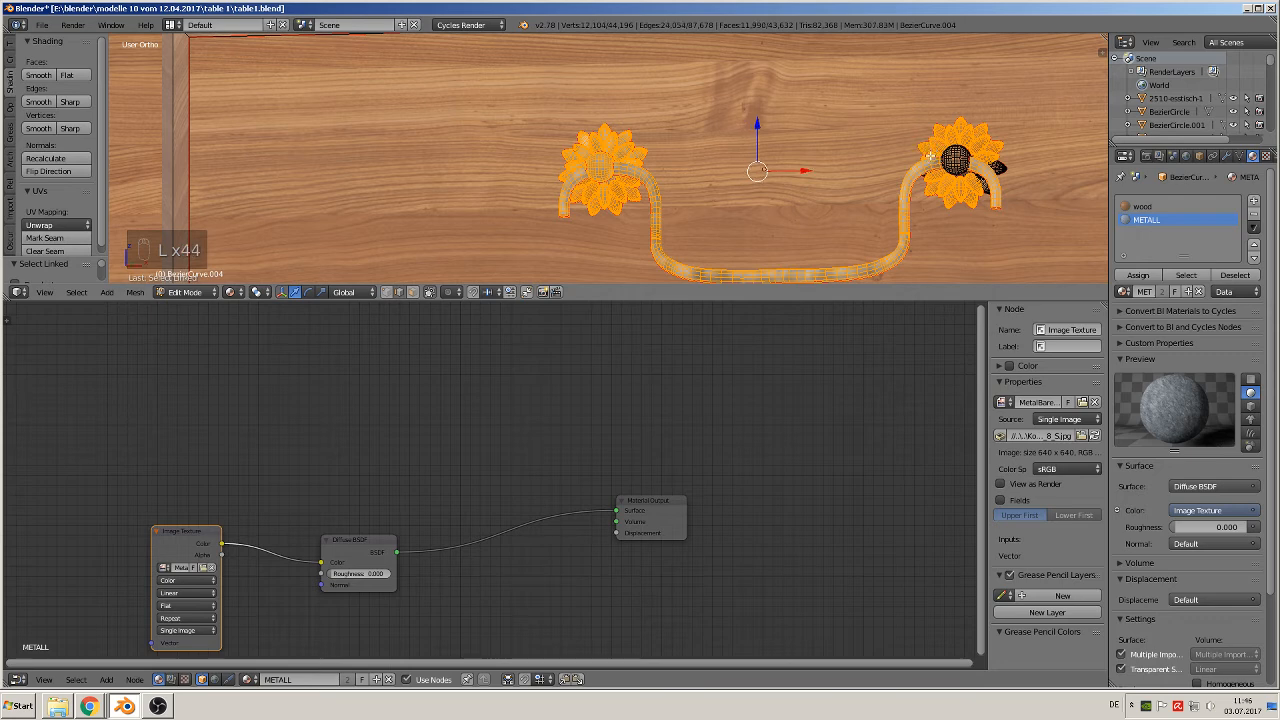
{"action": "key", "text": "l"}
{"action": "key", "text": "l"}
{"action": "key", "text": "l"}
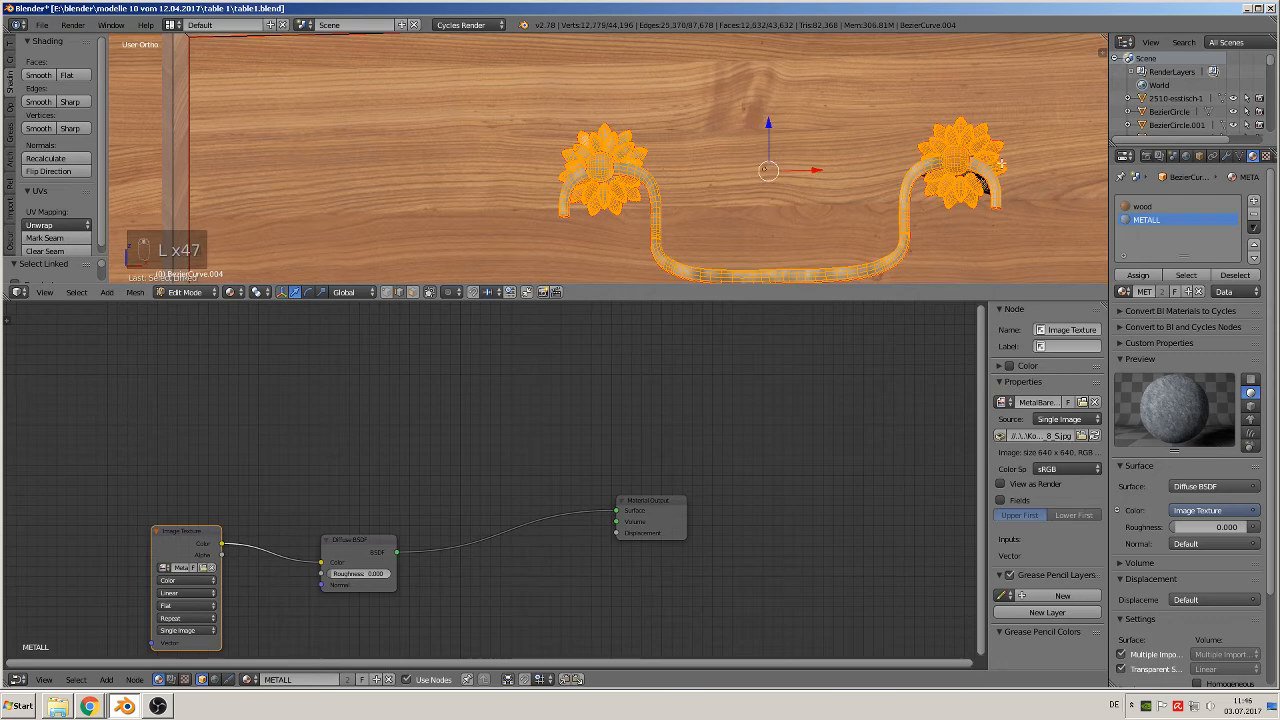
{"action": "middle_click_drag", "start_coordinate": [1001, 163], "coordinate": [1014, 153]}
{"action": "key", "text": "l"}
{"action": "key", "text": "l"}
{"action": "key", "text": "l"}
{"action": "key", "text": "l"}
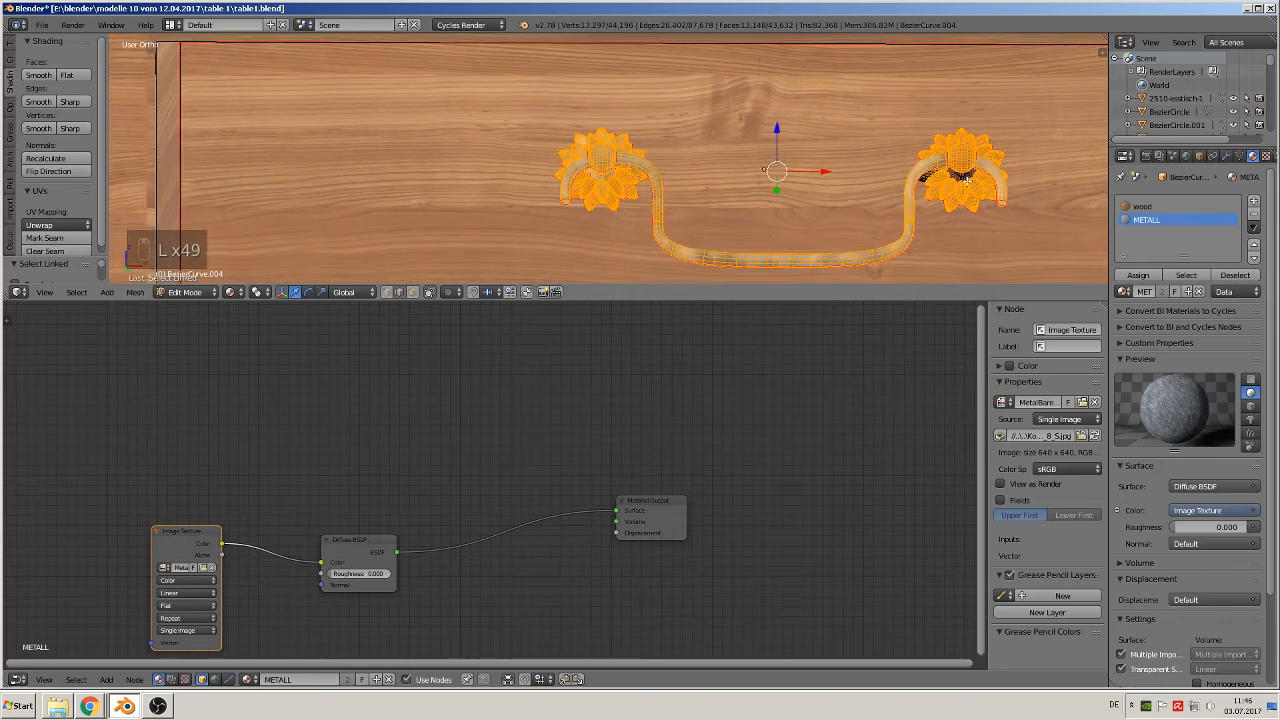
{"action": "key", "text": "l"}
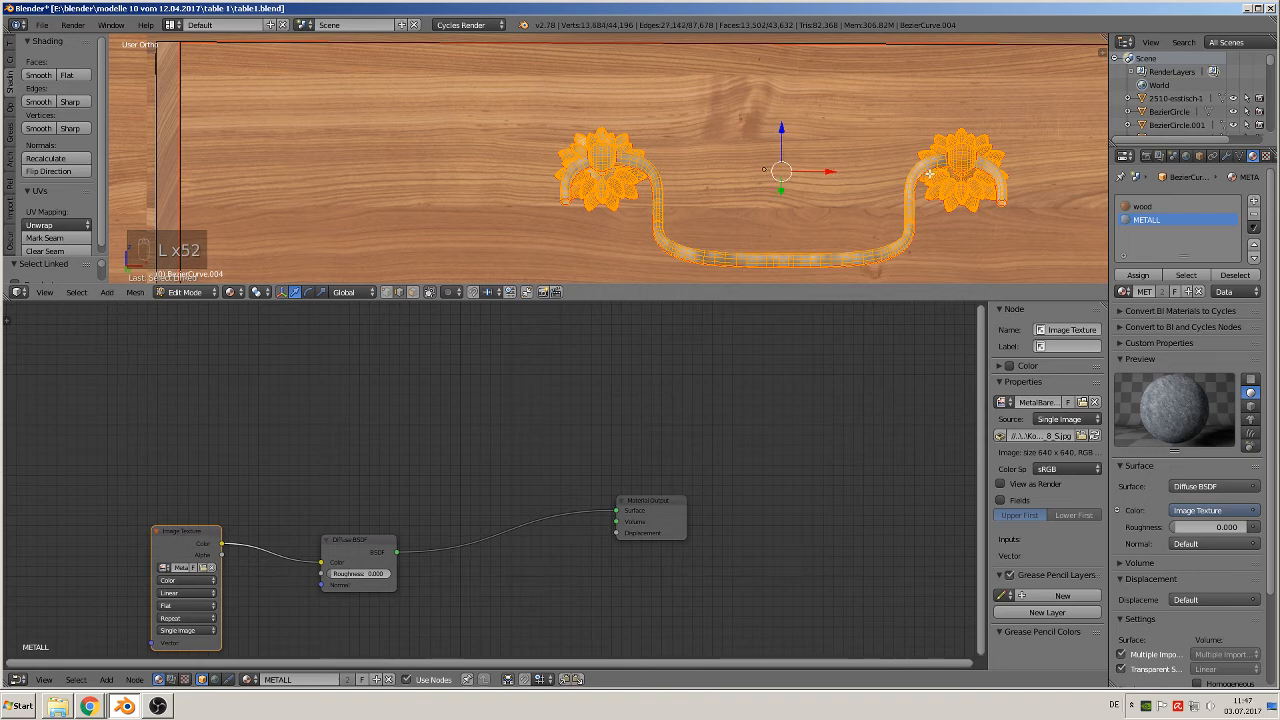
Assign the METALL material to the fully selected handle and return to Object Mode.
{"action": "left_click", "coordinate": [1138, 274]}
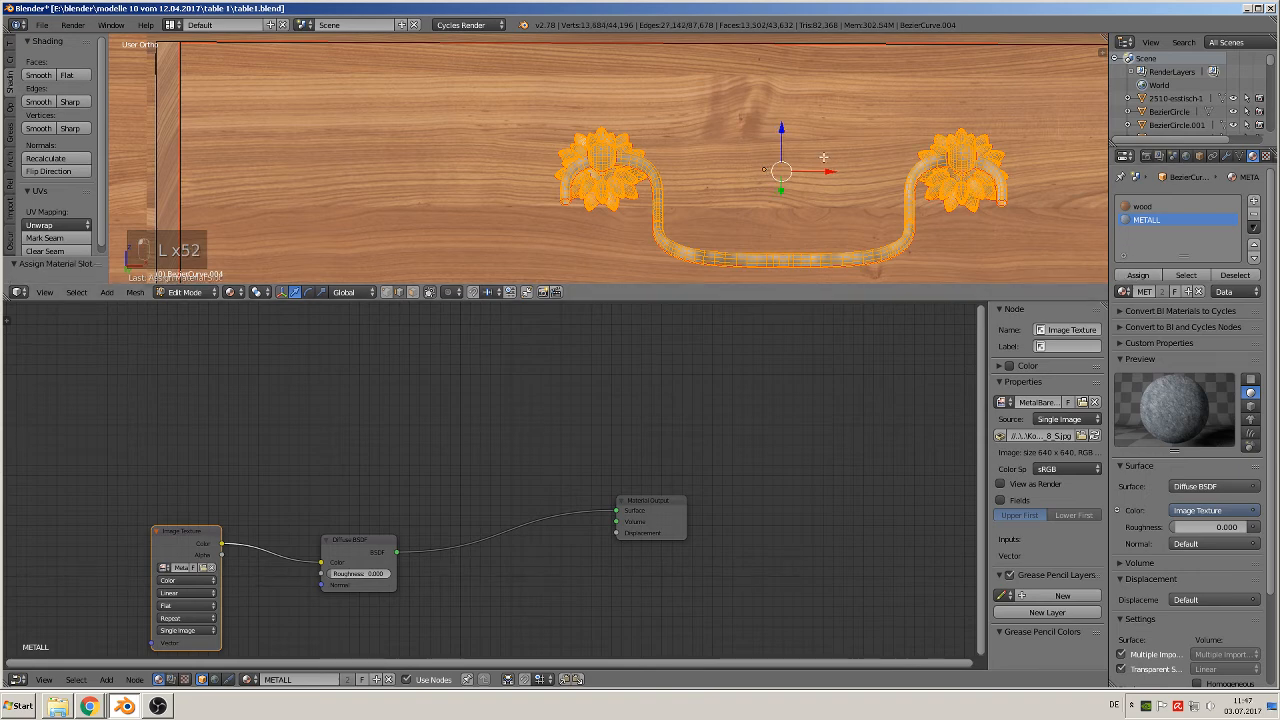
{"action": "scroll", "coordinate": [772, 178], "scroll_direction": "down", "scroll_amount": 1}
{"action": "key", "text": "Tab"}
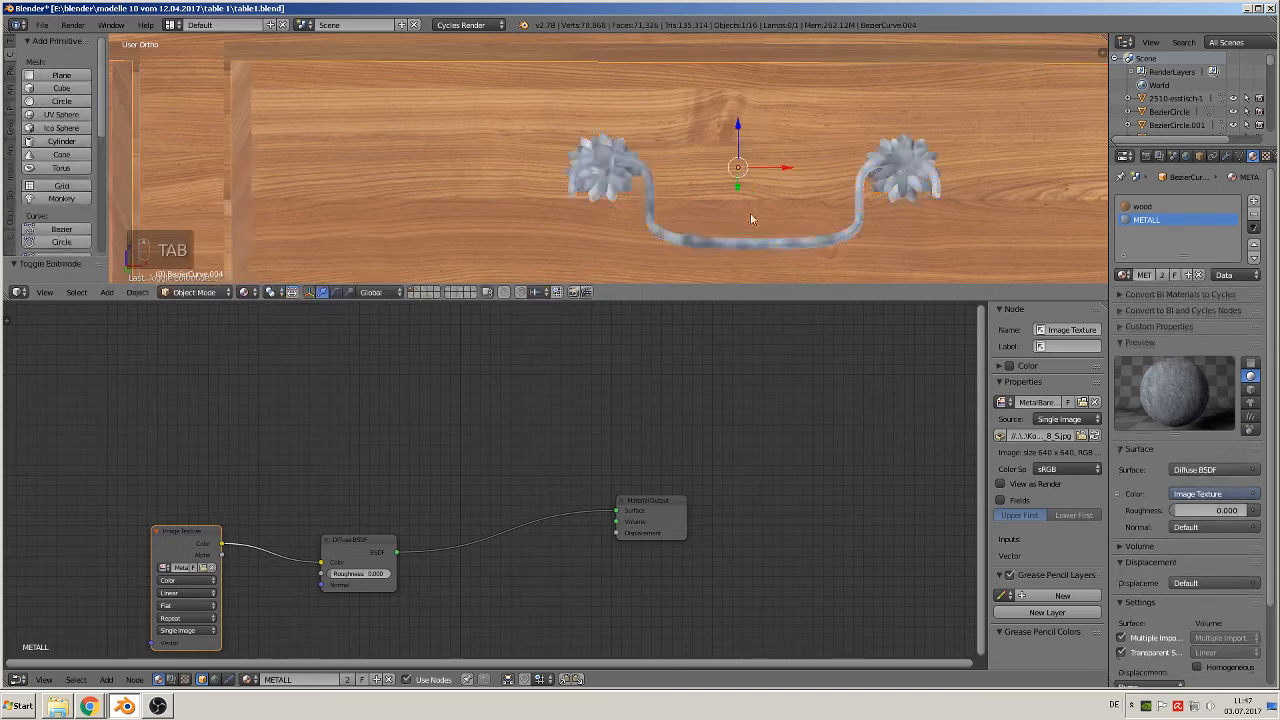
{"action": "scroll", "coordinate": [750, 213], "scroll_direction": "up", "scroll_amount": 2}
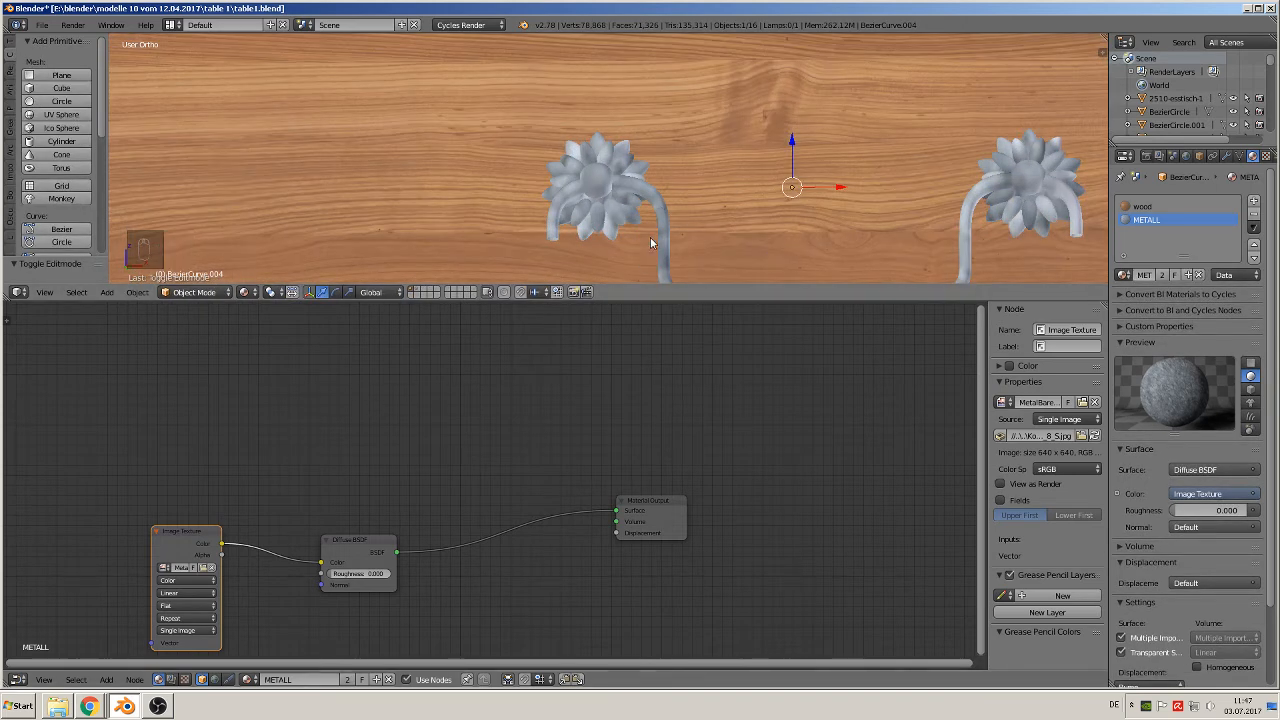
Add a Texture Coordinate node to the METALL material, well before the Image Texture node.
{"action": "middle_click_drag", "start_coordinate": [294, 509], "coordinate": [530, 464]}
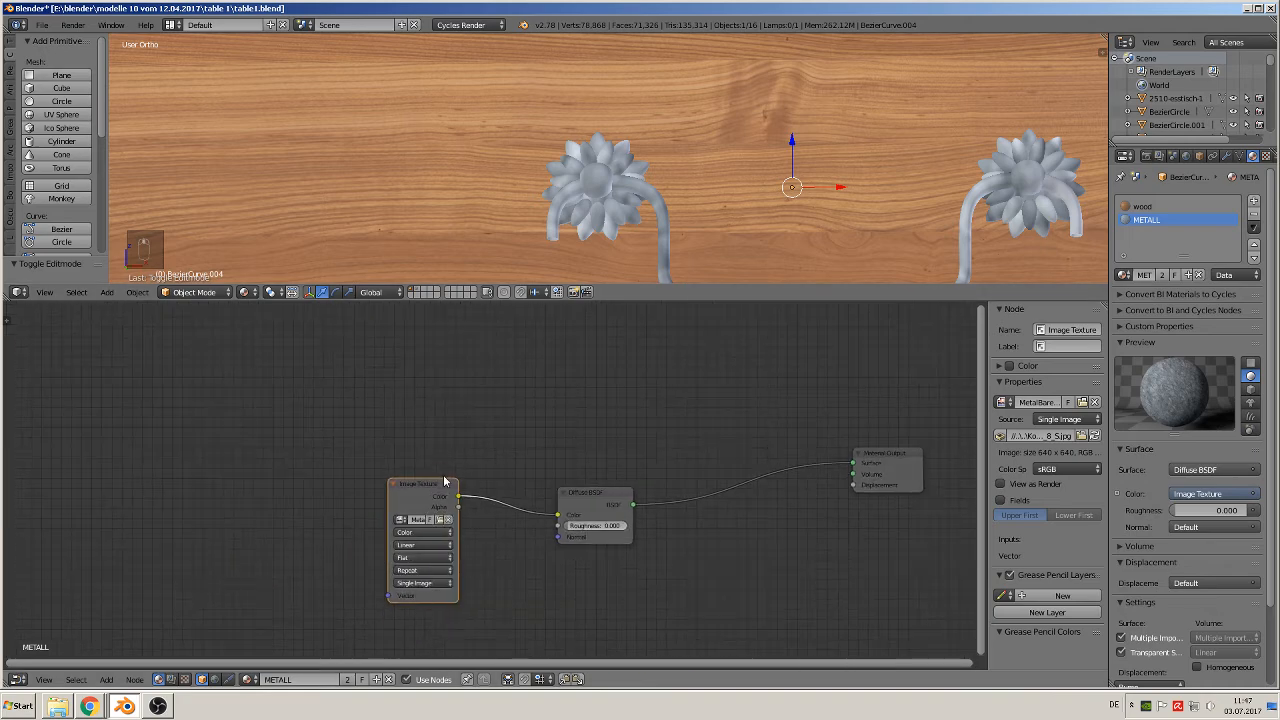
{"action": "scroll", "coordinate": [365, 500], "scroll_direction": "up", "scroll_amount": 1}
{"action": "key", "text": "Home"}
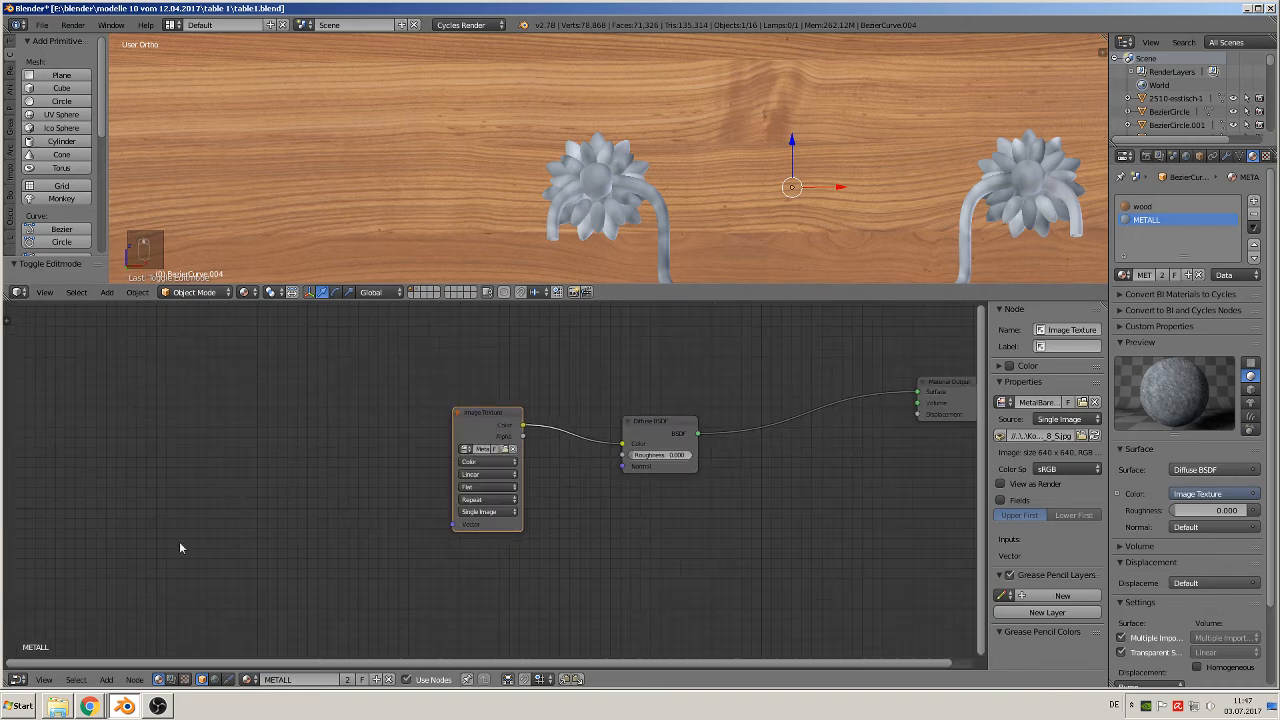
{"action": "left_click", "coordinate": [106, 679]}
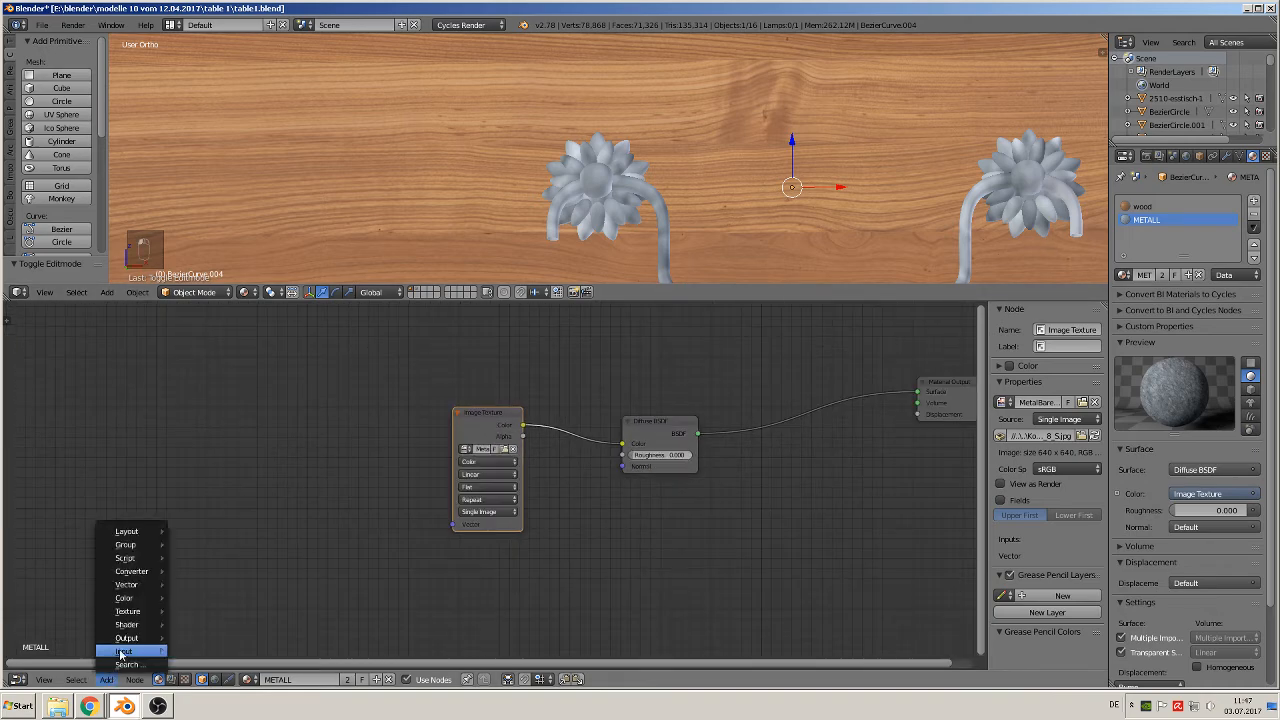
{"action": "mouse_move", "coordinate": [116, 651]}
{"action": "left_click", "coordinate": [219, 607]}
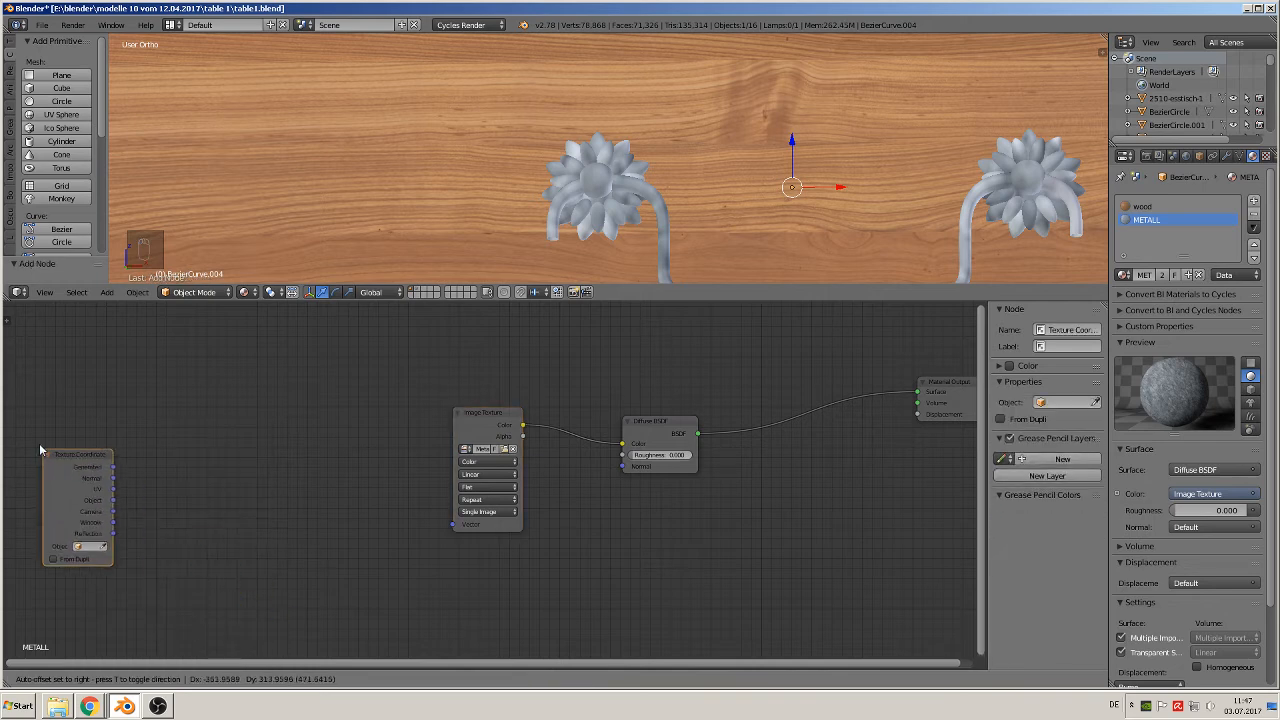
{"action": "left_click", "coordinate": [70, 535]}
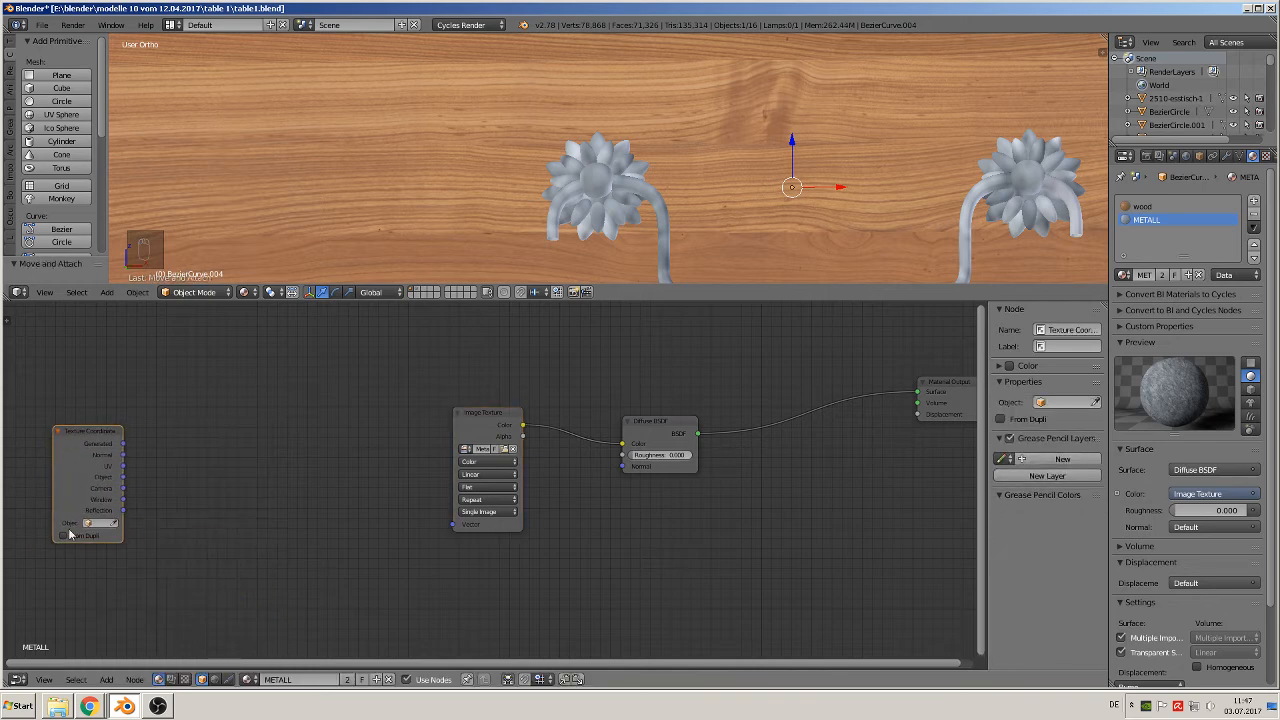
Add a Mapping node and link it between the Texture Coordinate UV output and the Image Texture's Vector input.
{"action": "left_click", "coordinate": [106, 679]}
{"action": "mouse_move", "coordinate": [133, 575]}
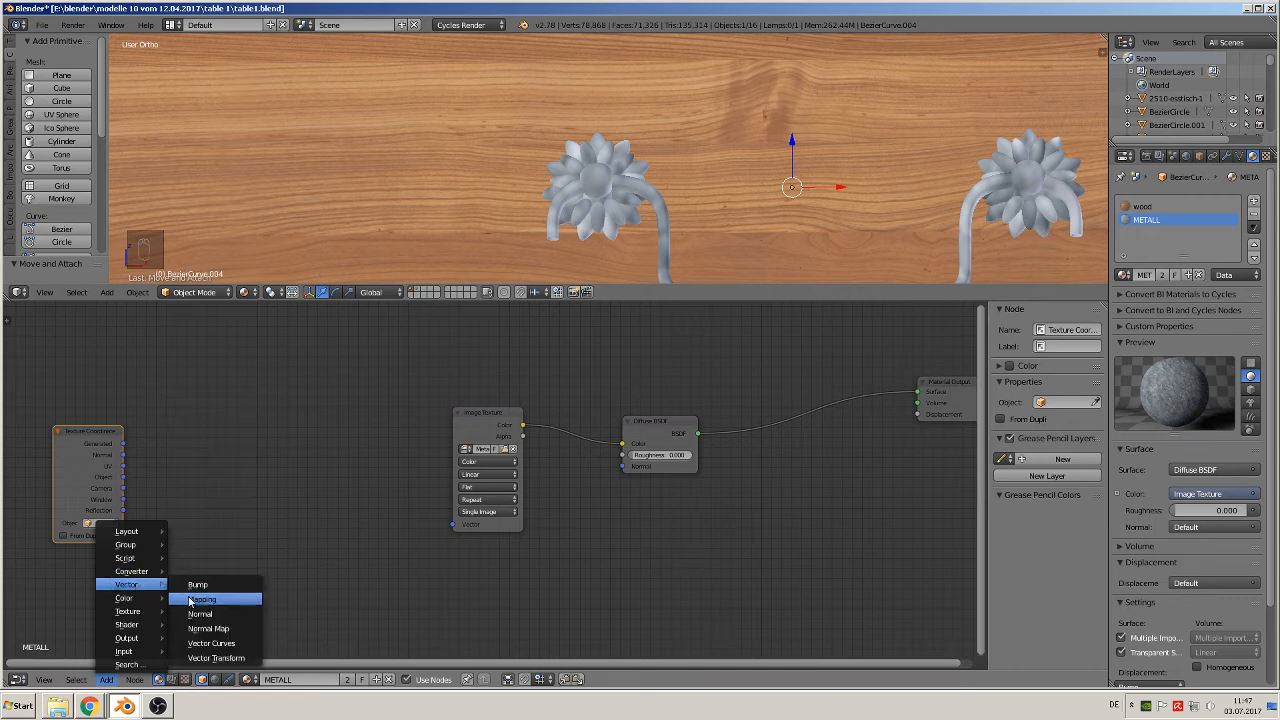
{"action": "left_click", "coordinate": [192, 599]}
{"action": "left_click", "coordinate": [198, 408]}
{"action": "left_click_drag", "start_coordinate": [123, 466], "coordinate": [197, 533]}
{"action": "left_click_drag", "start_coordinate": [357, 420], "coordinate": [450, 533]}
{"action": "left_click", "coordinate": [218, 434]}
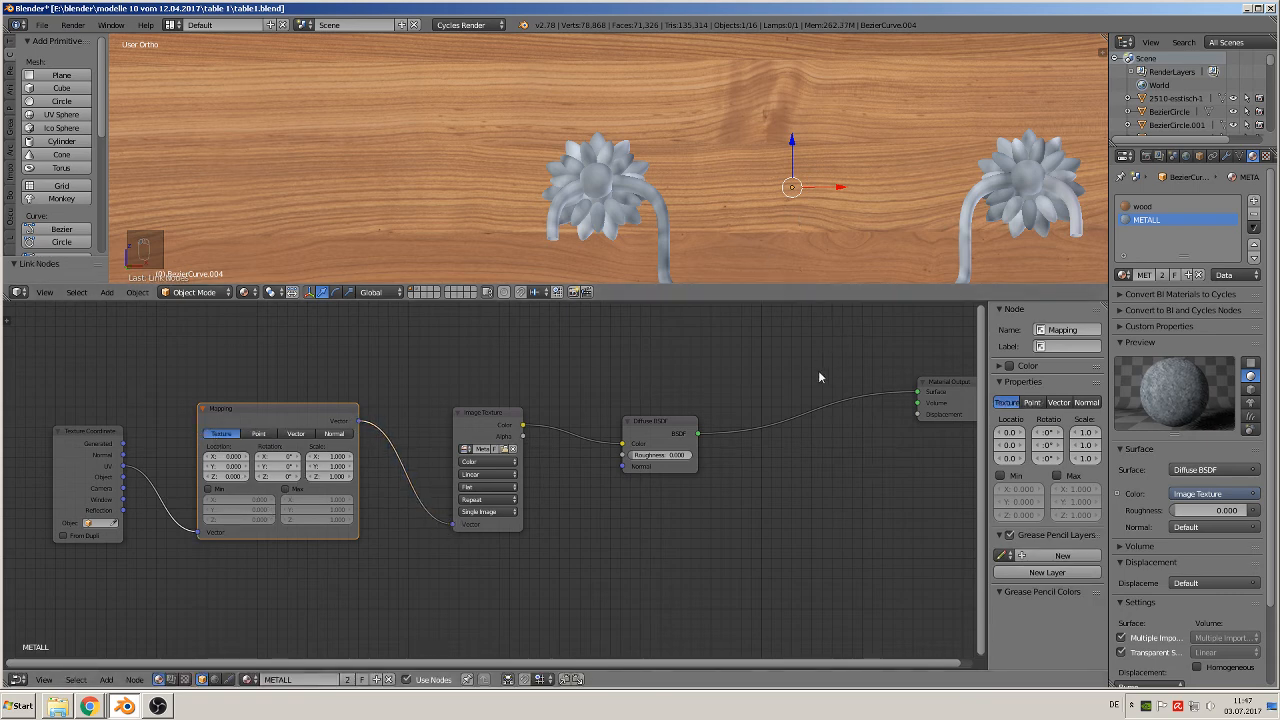
Unwrap the UVs of the selected handle mesh in Edit Mode and return to Object Mode.
{"action": "middle_click_drag", "start_coordinate": [830, 410], "coordinate": [587, 488]}
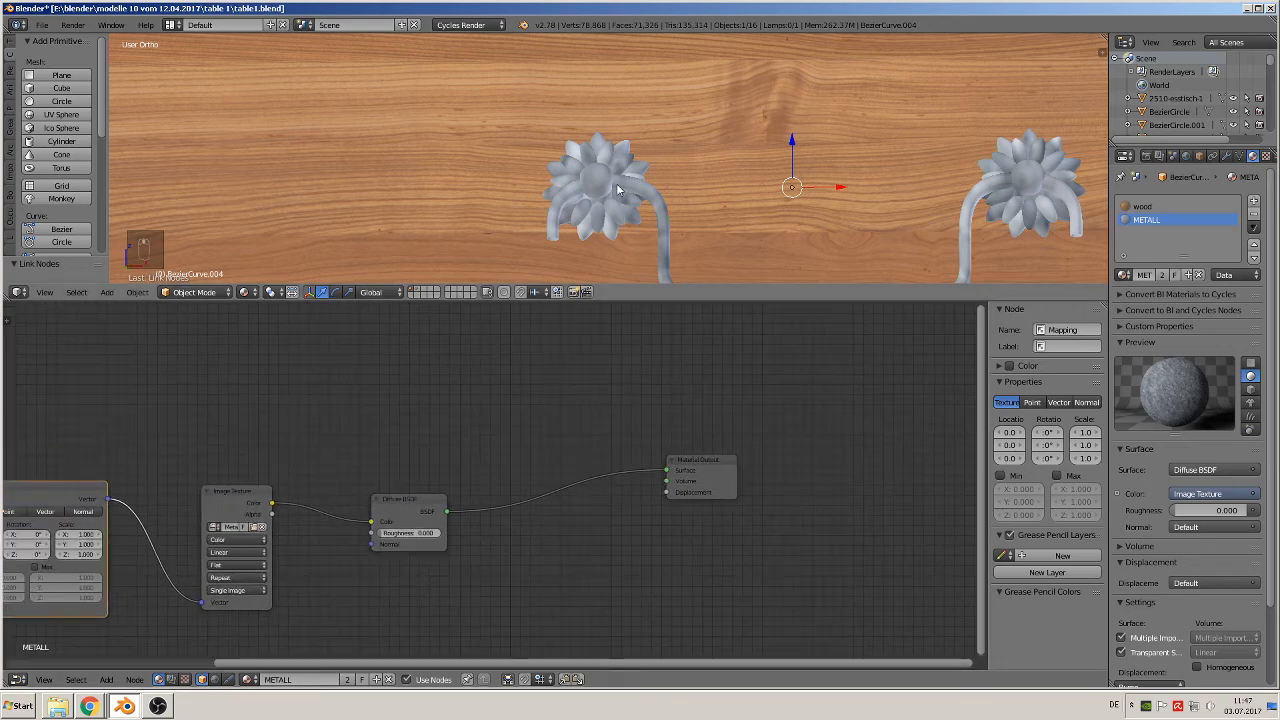
{"action": "key", "text": "Tab"}
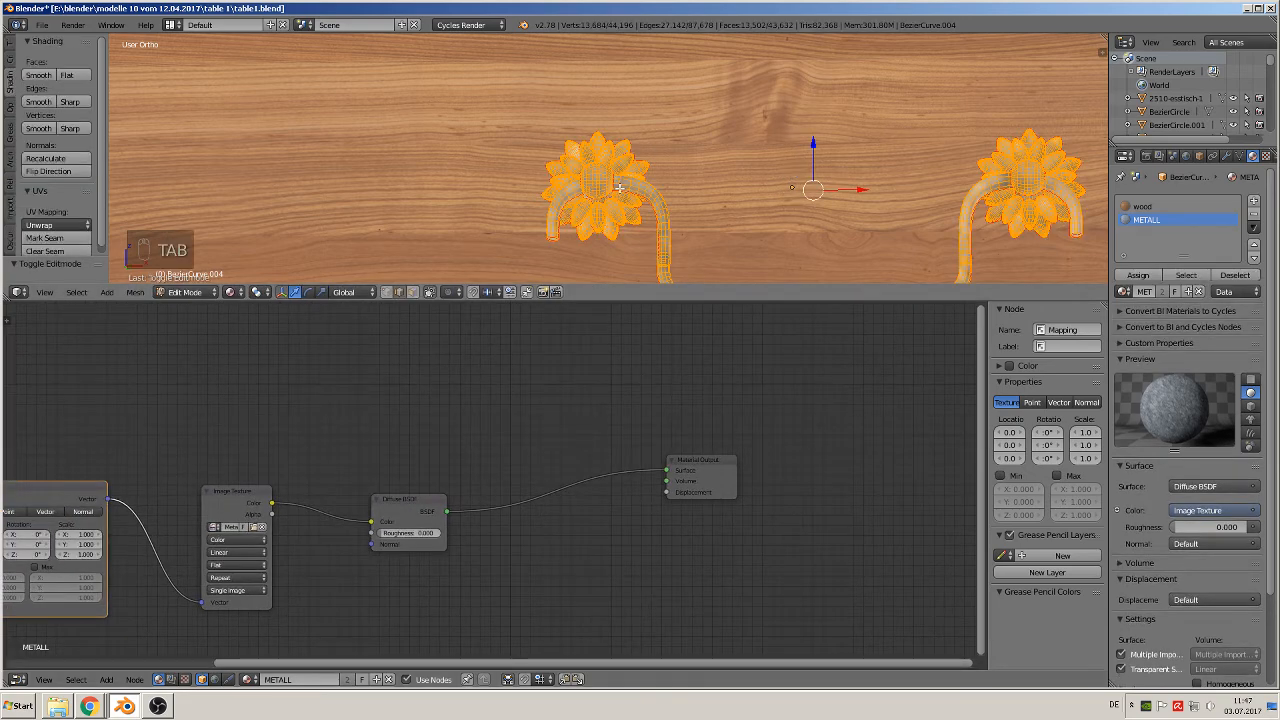
{"action": "key", "text": "u"}
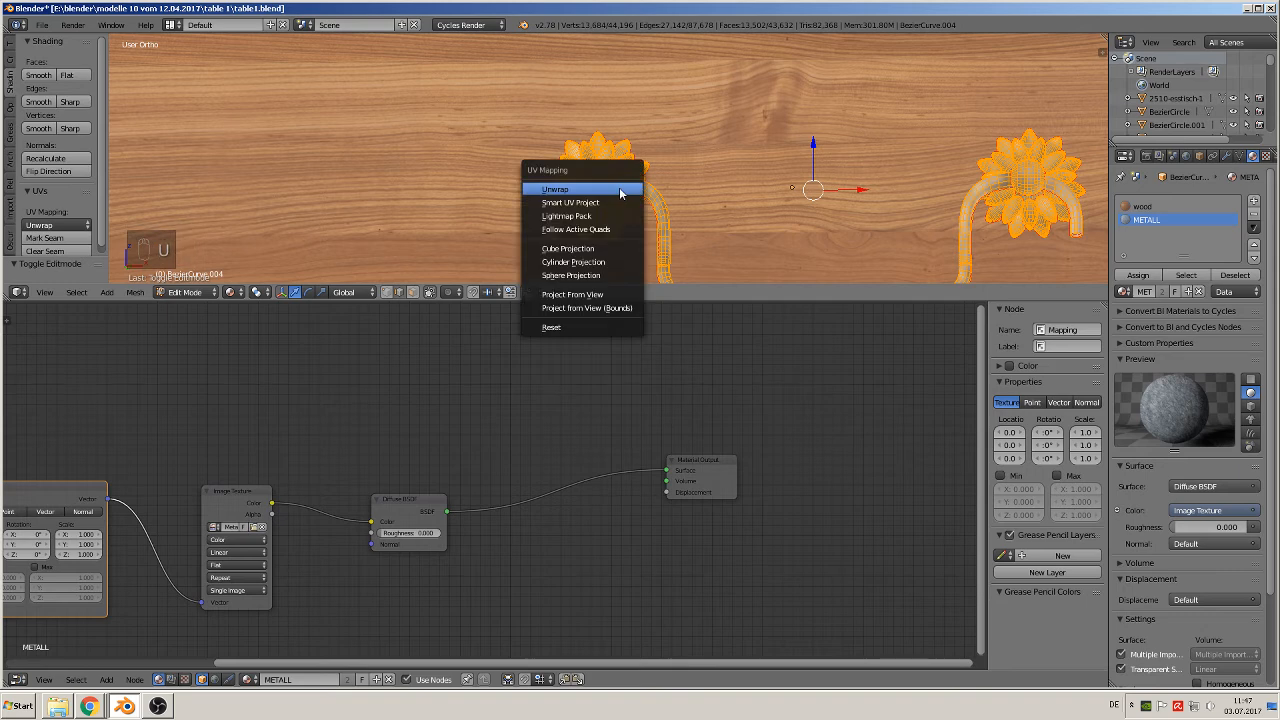
{"action": "left_click", "coordinate": [619, 188]}
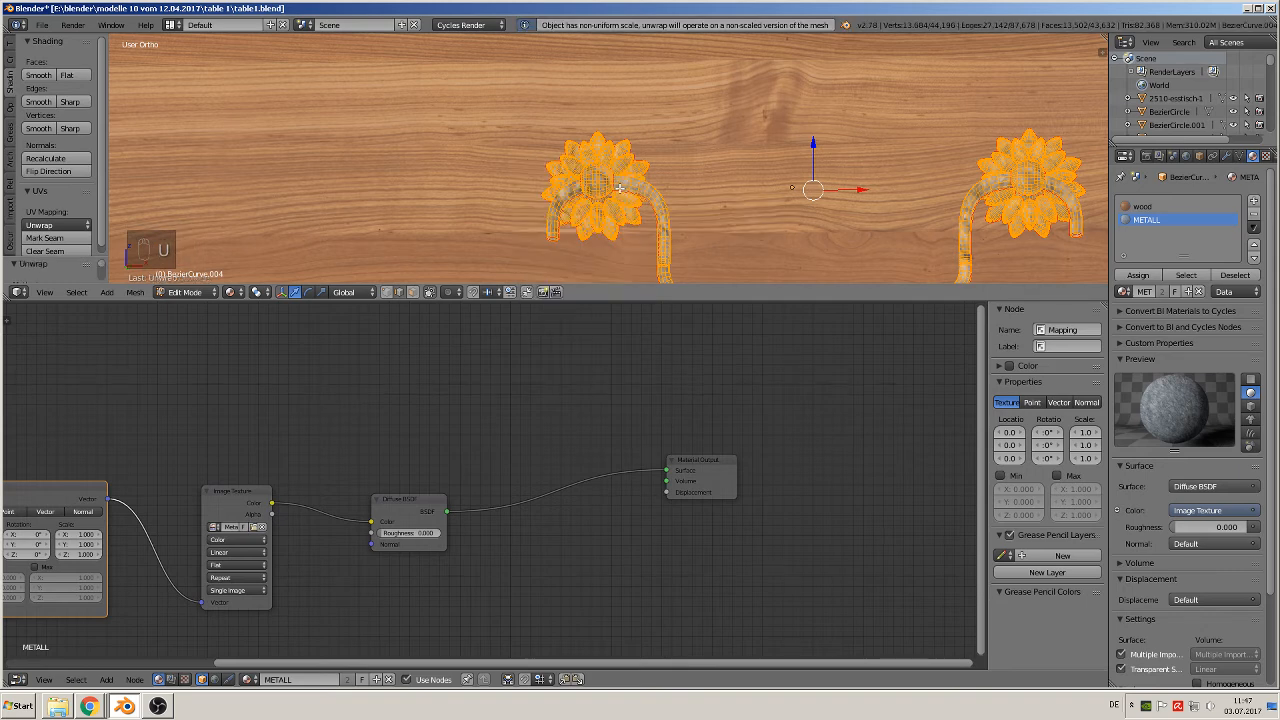
{"action": "key", "text": "Tab"}
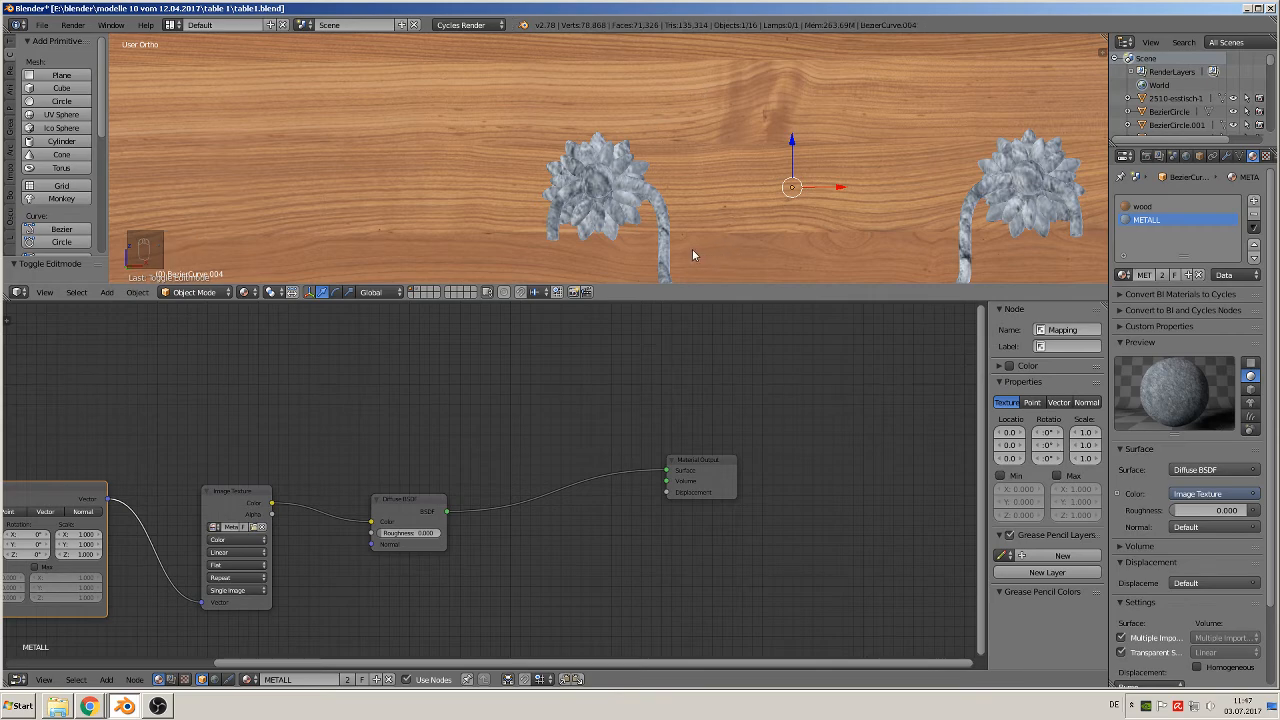
Try to apply the transforms of the object containing the drawer fronts and metal handles.
{"action": "scroll", "coordinate": [670, 245], "scroll_direction": "down", "scroll_amount": 6}
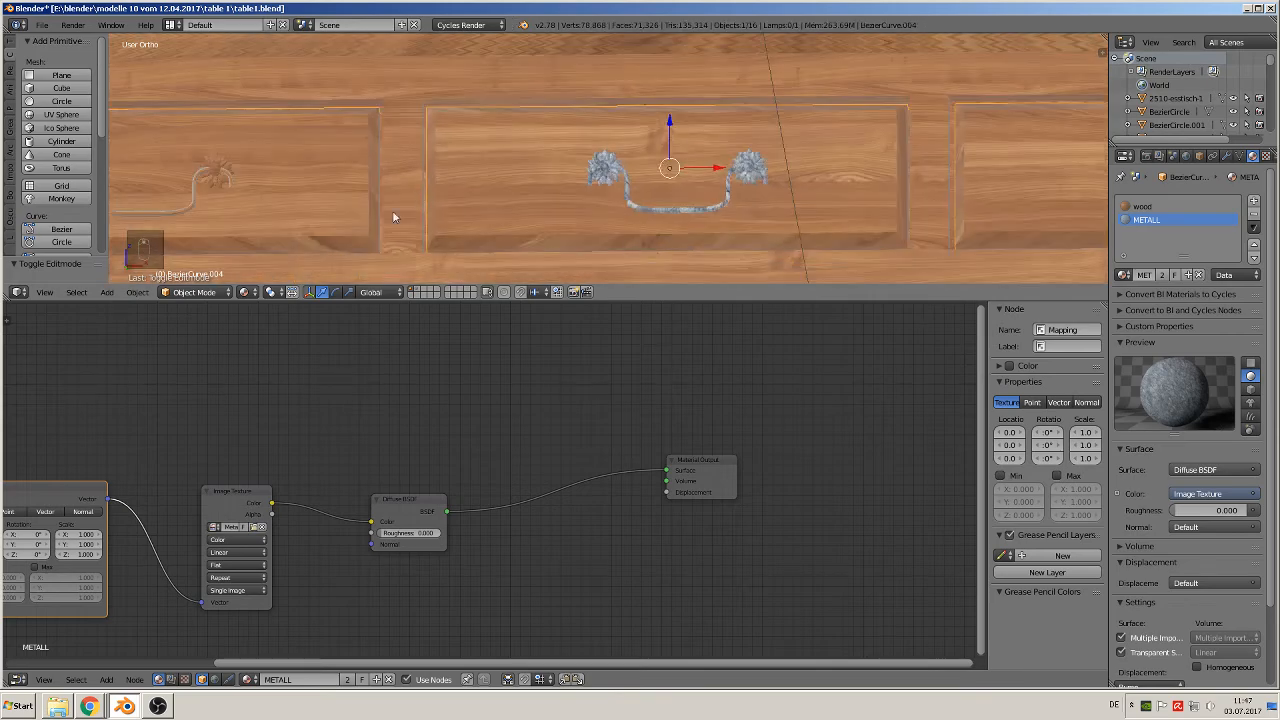
{"action": "left_click", "coordinate": [137, 292]}
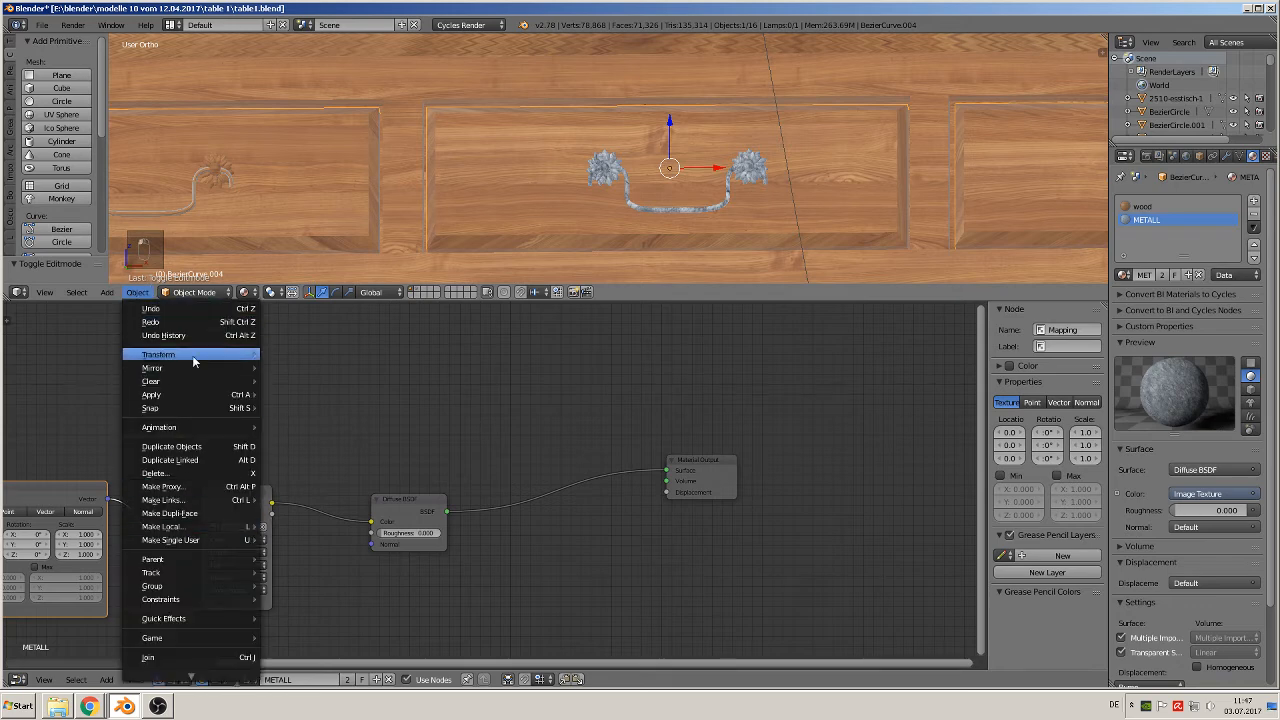
{"action": "mouse_move", "coordinate": [180, 394]}
{"action": "left_click", "coordinate": [298, 431]}
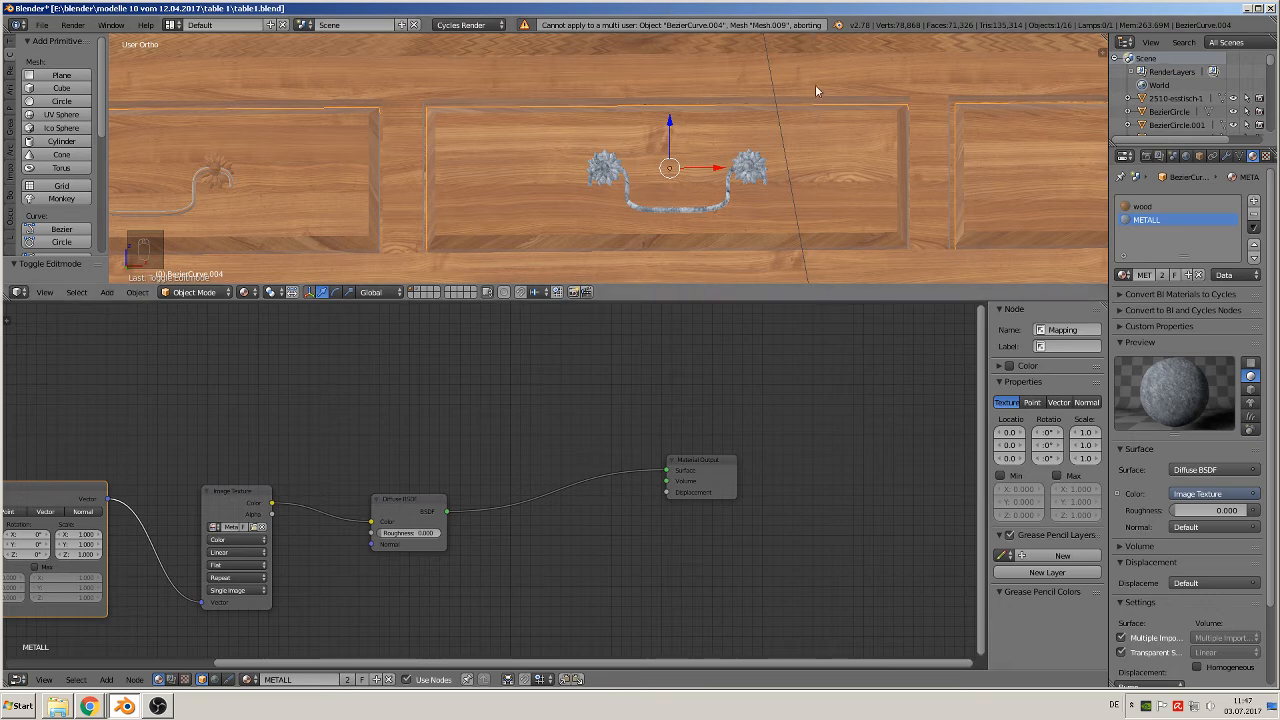
Select the object's entire mesh in Edit Mode, run Remove Doubles on it and return to Object Mode.
{"action": "key", "text": "Tab"}
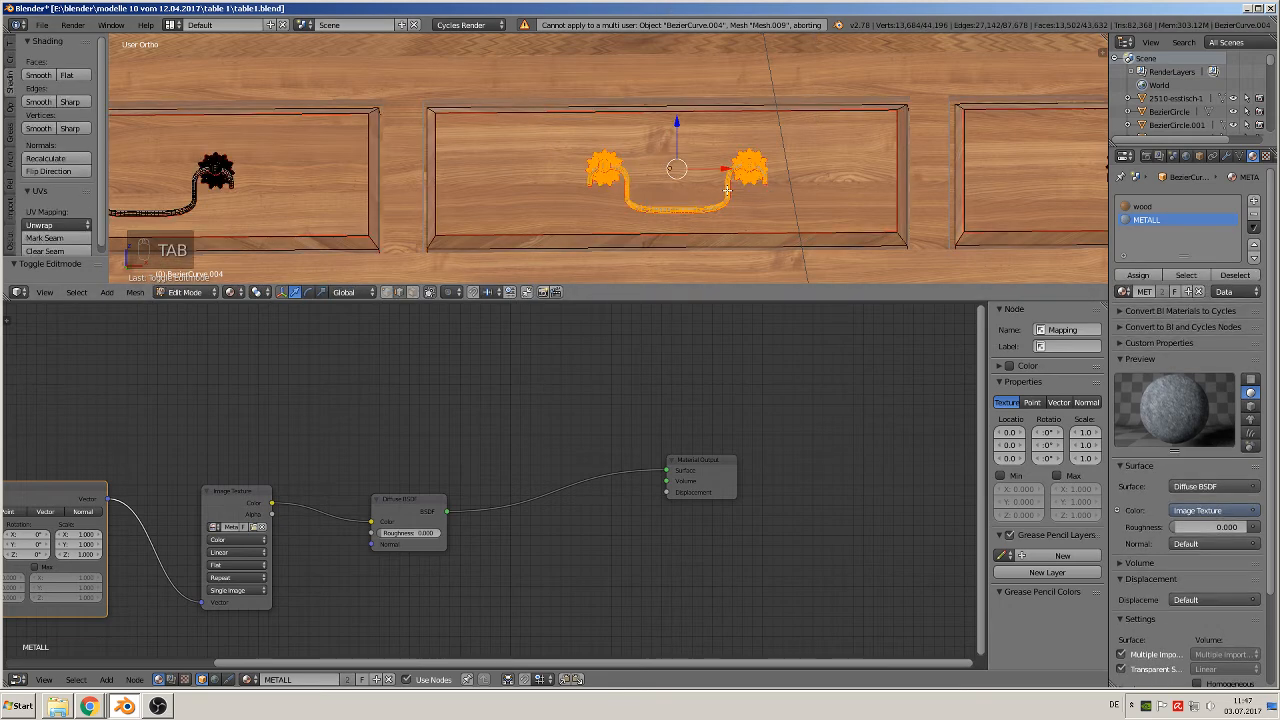
{"action": "key", "text": "a"}
{"action": "key", "text": "a"}
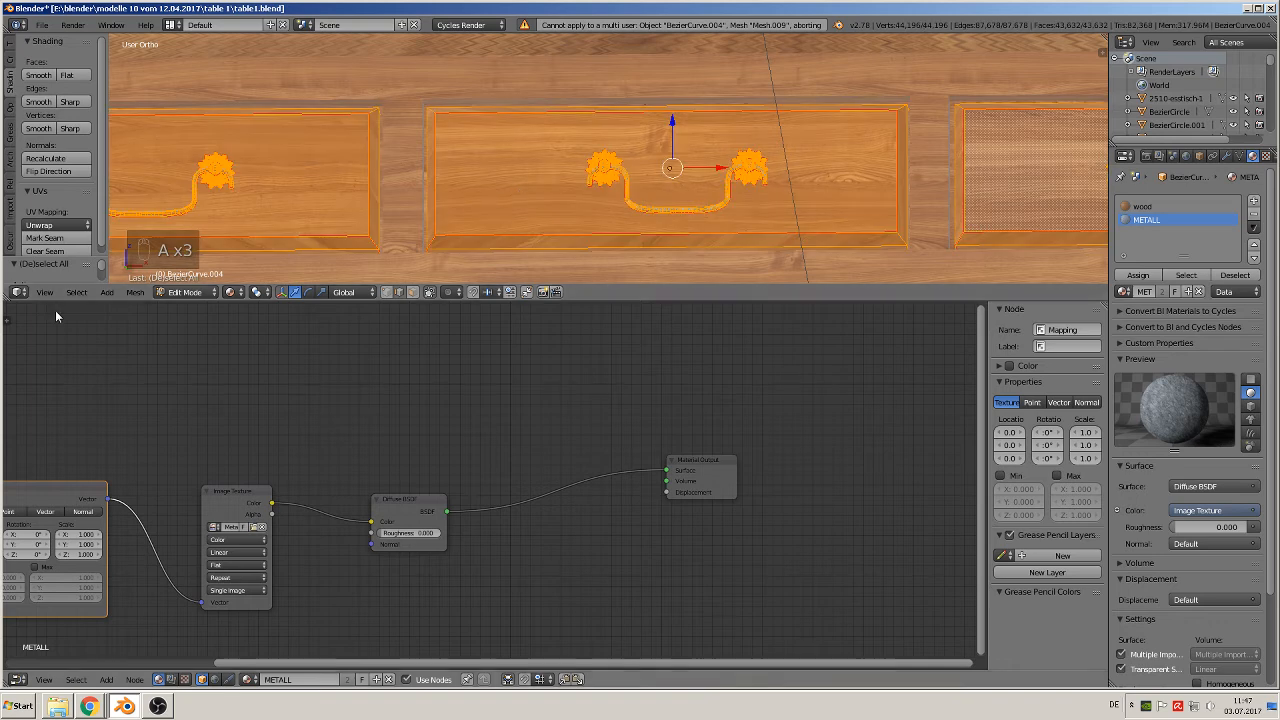
{"action": "key", "text": "a"}
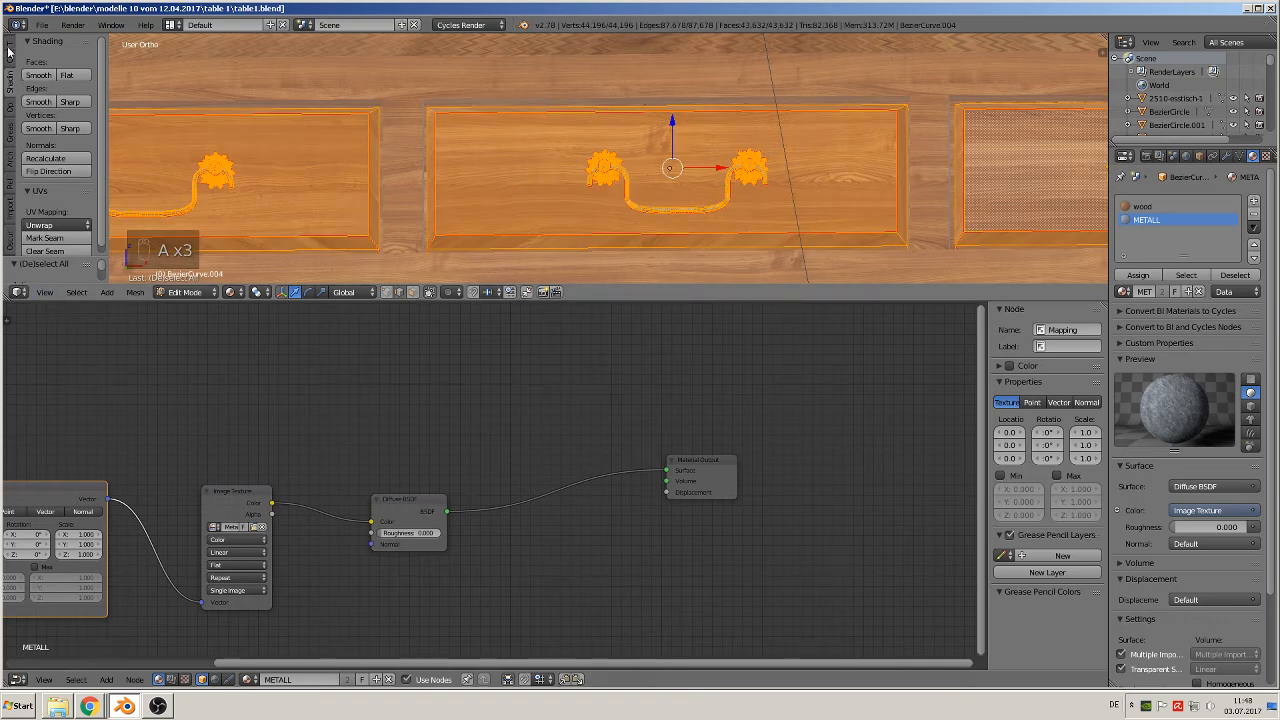
{"action": "scroll", "coordinate": [57, 126], "scroll_direction": "up", "scroll_amount": 5}
{"action": "scroll", "coordinate": [57, 126], "scroll_direction": "down", "scroll_amount": 6}
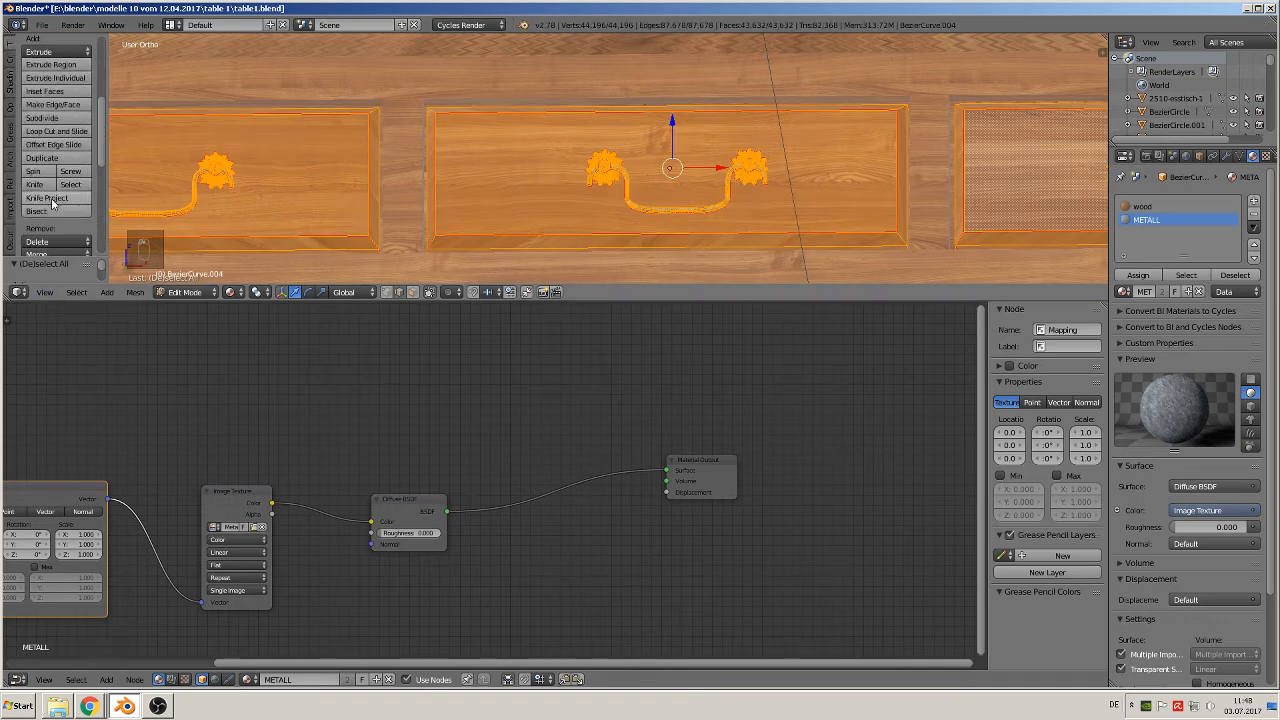
{"action": "scroll", "coordinate": [57, 204], "scroll_direction": "down", "scroll_amount": 2}
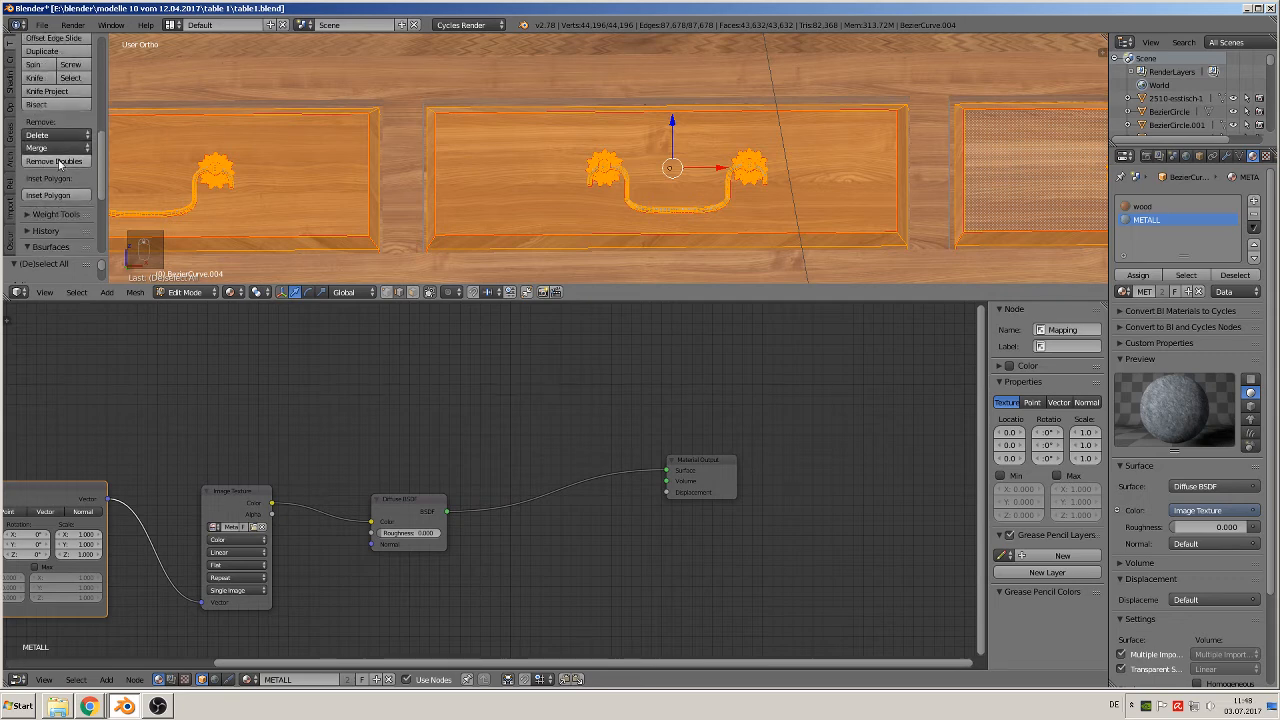
{"action": "left_click", "coordinate": [59, 161]}
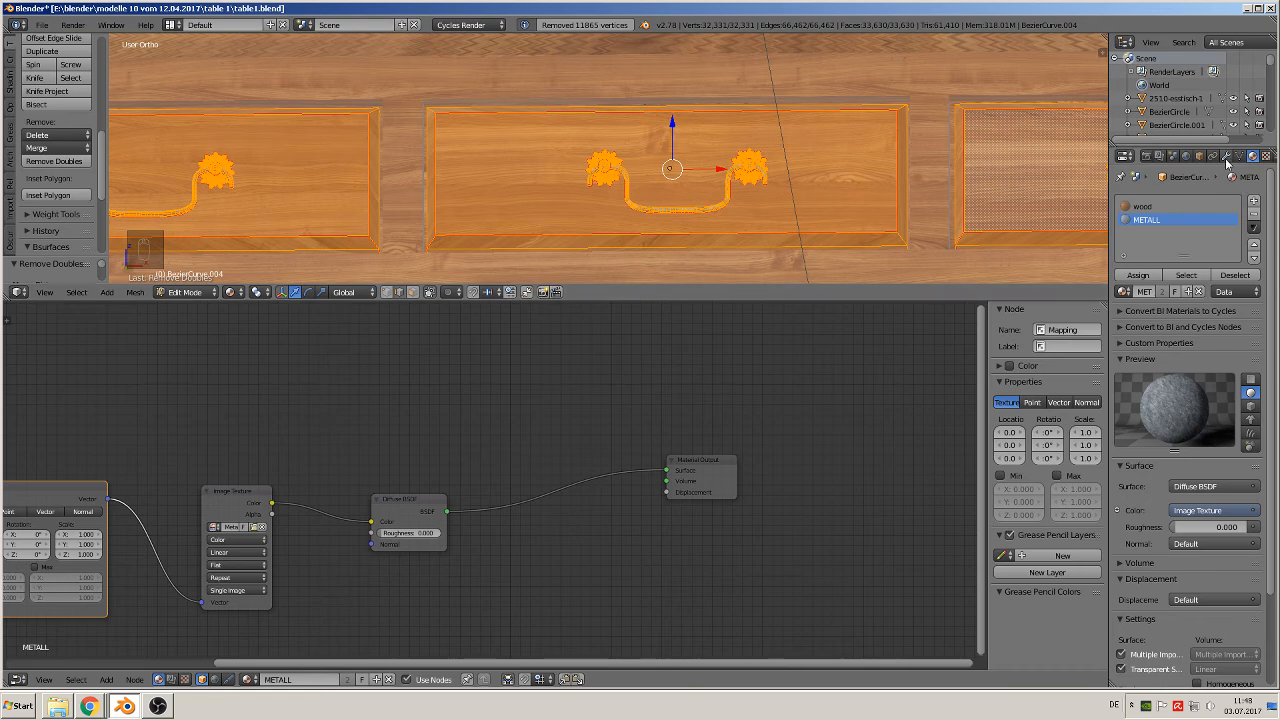
{"action": "left_click", "coordinate": [1226, 156]}
{"action": "key", "text": "Tab"}
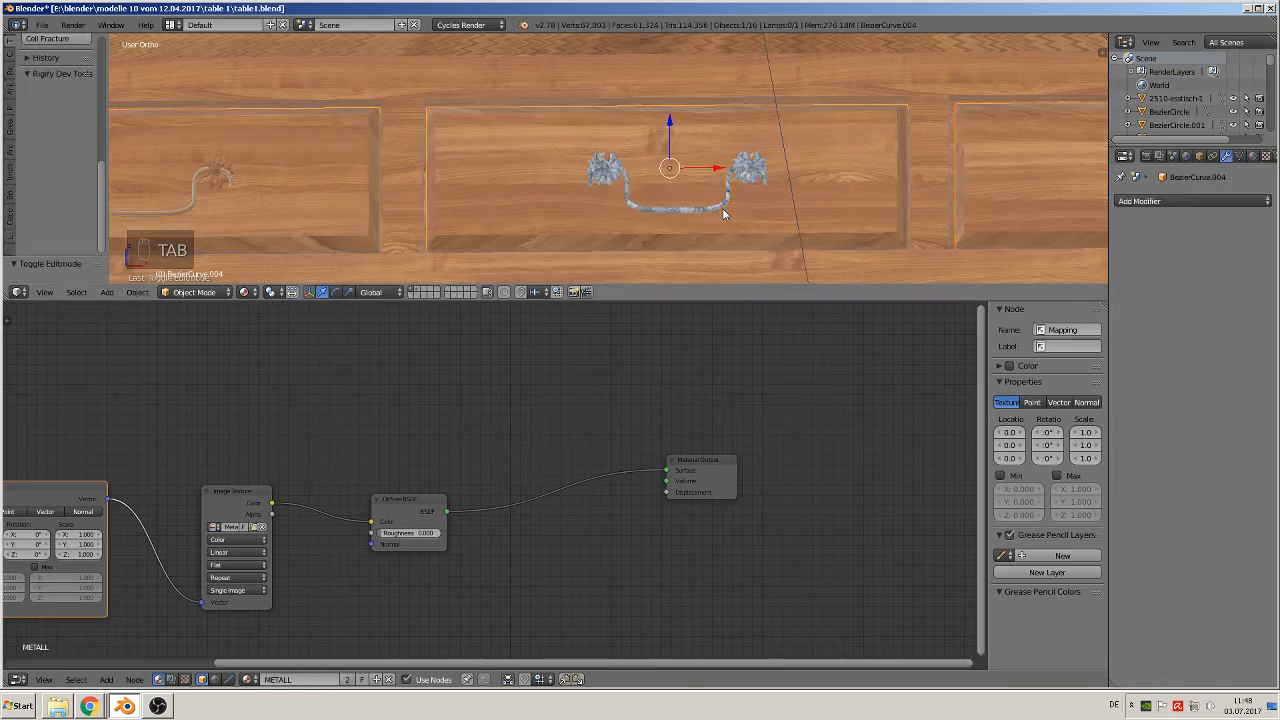
Select only the middle drawer's handle in Edit Mode, unwrap its UVs and return to Object Mode.
{"action": "scroll", "coordinate": [725, 230], "scroll_direction": "up", "scroll_amount": 5}
{"action": "key", "text": "Tab"}
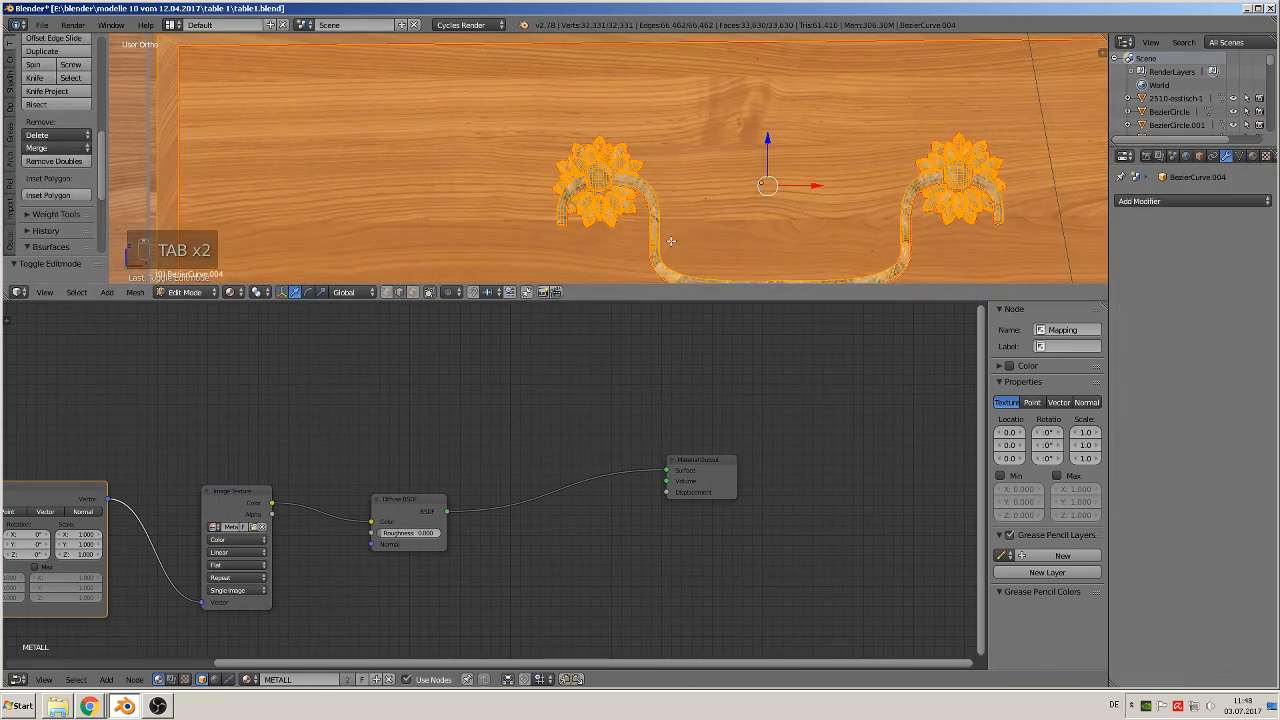
{"action": "middle_click_drag", "start_coordinate": [649, 185], "coordinate": [619, 138], "text": "shift"}
{"action": "key", "text": "a"}
{"action": "key", "text": "a"}
{"action": "key", "text": "a"}
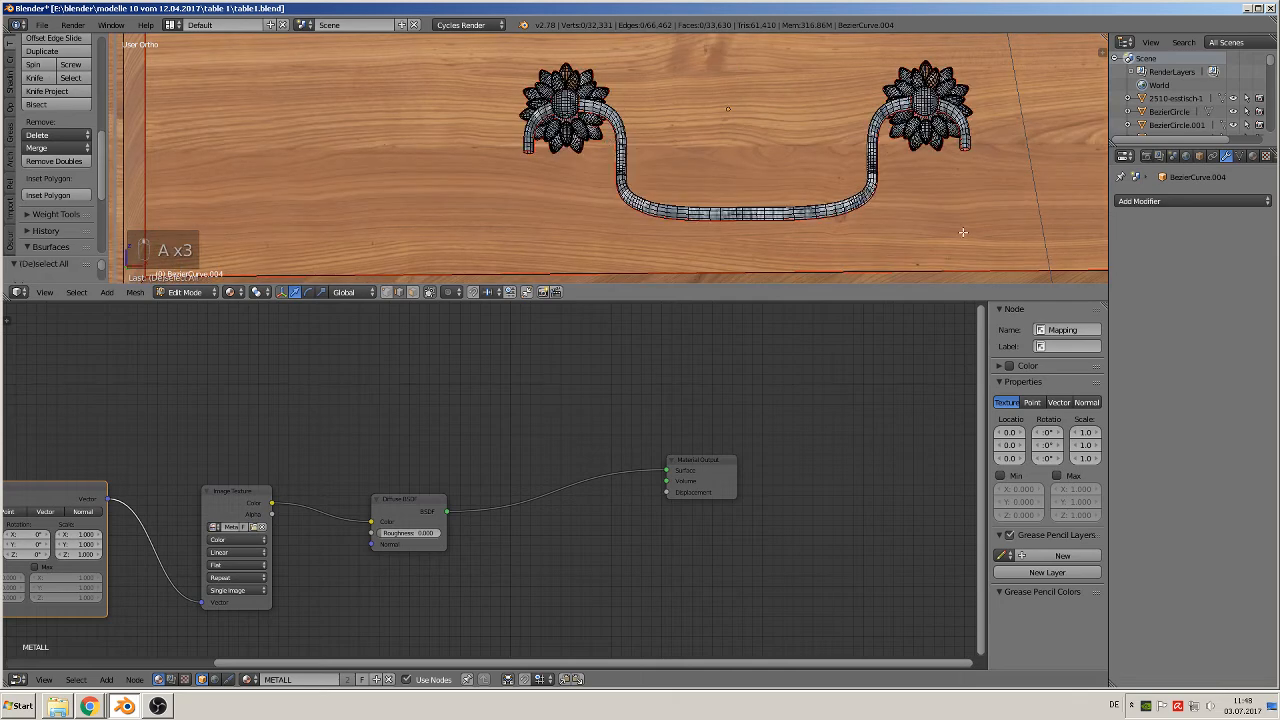
{"action": "scroll", "coordinate": [955, 232], "scroll_direction": "down", "scroll_amount": 1}
{"action": "key", "text": "b"}
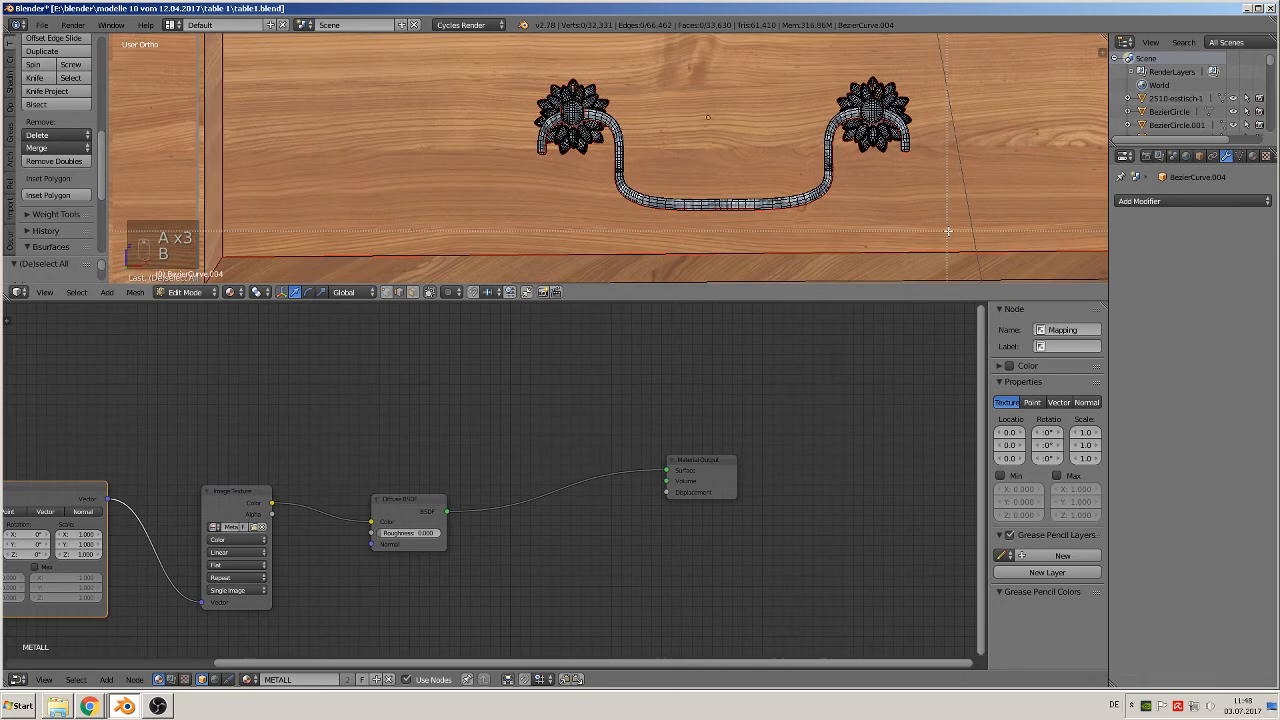
{"action": "left_click_drag", "start_coordinate": [944, 232], "coordinate": [519, 63]}
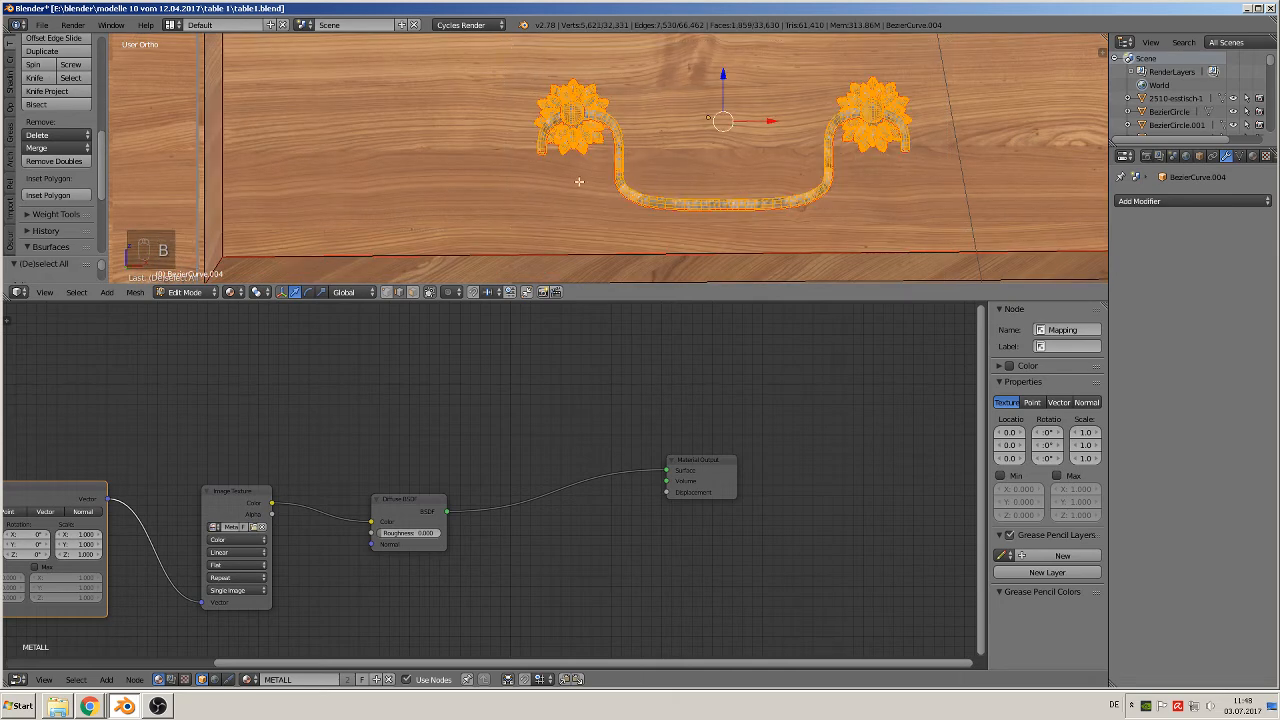
{"action": "scroll", "coordinate": [578, 181], "scroll_direction": "down", "scroll_amount": 2}
{"action": "scroll", "coordinate": [580, 184], "scroll_direction": "up", "scroll_amount": 3}
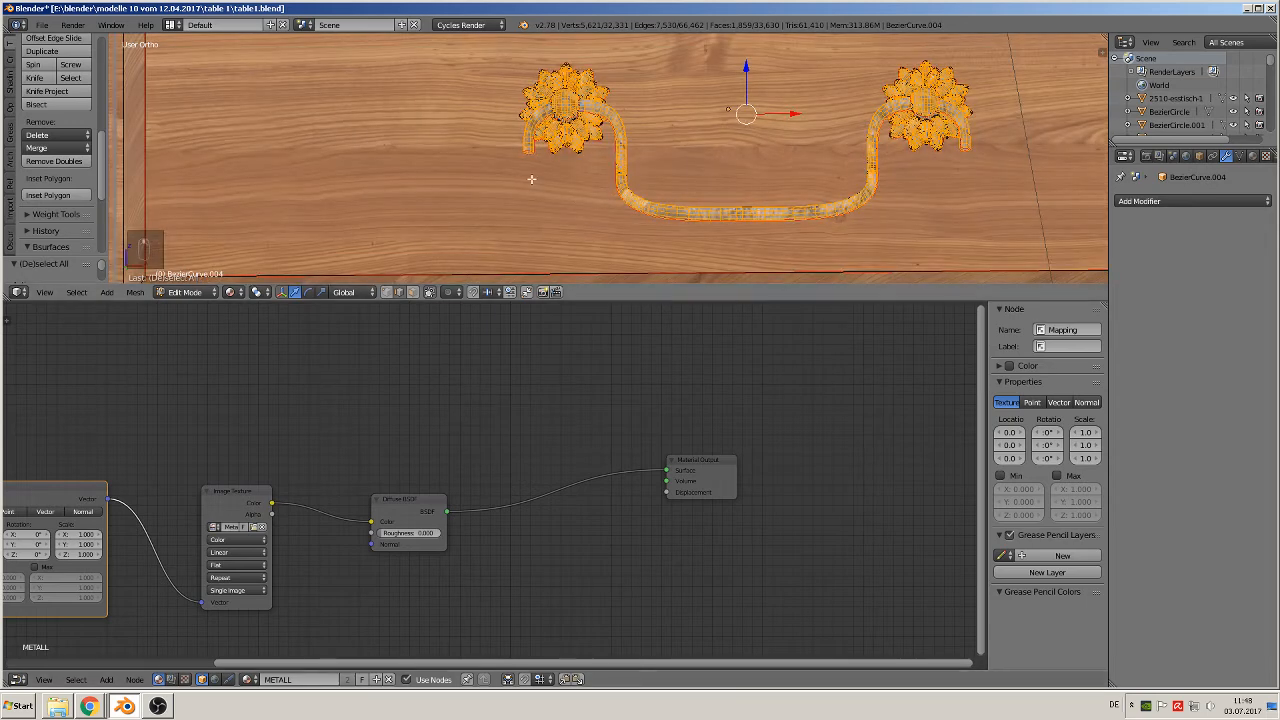
{"action": "key", "text": "u"}
{"action": "left_click", "coordinate": [598, 187]}
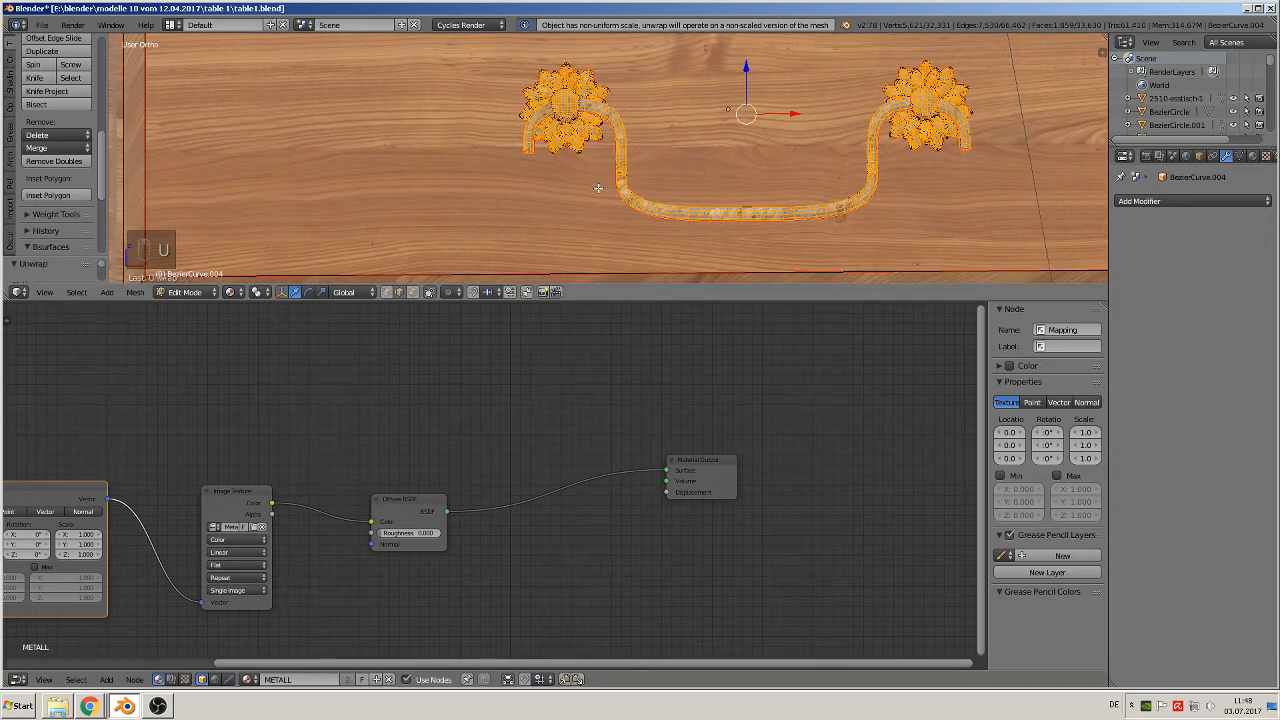
{"action": "key", "text": "Tab"}
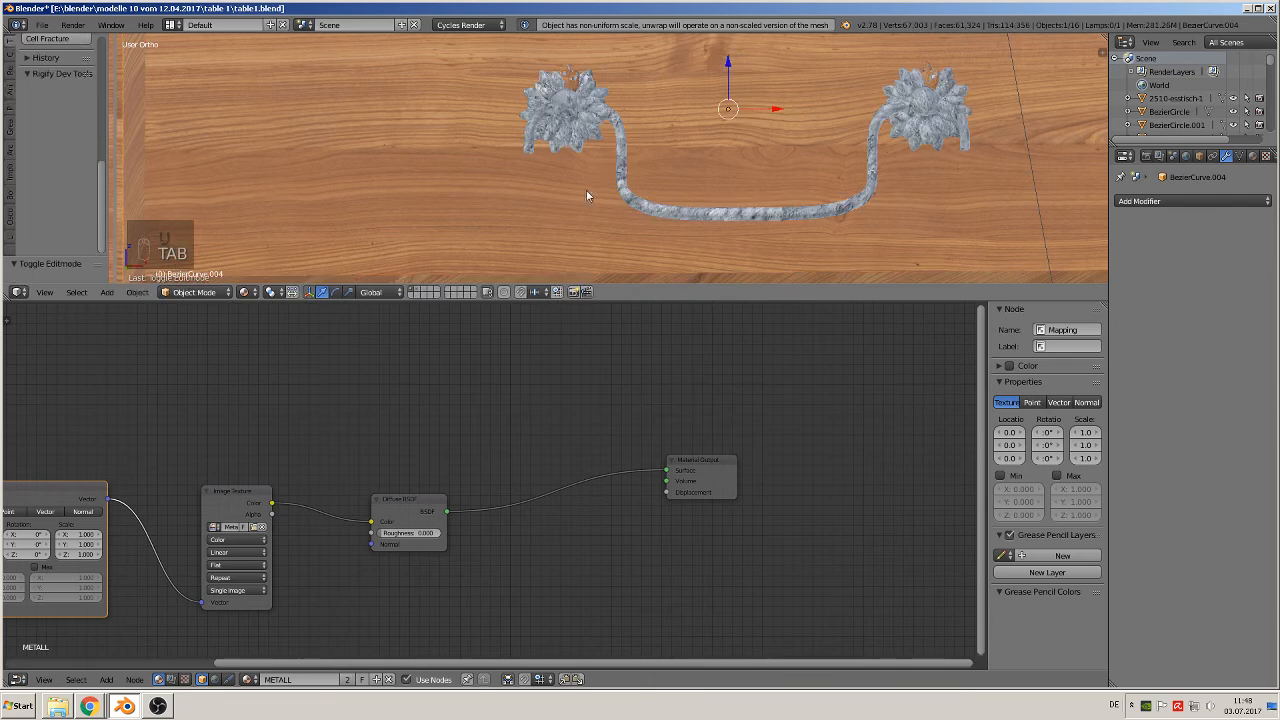
{"action": "key", "text": "Tab"}
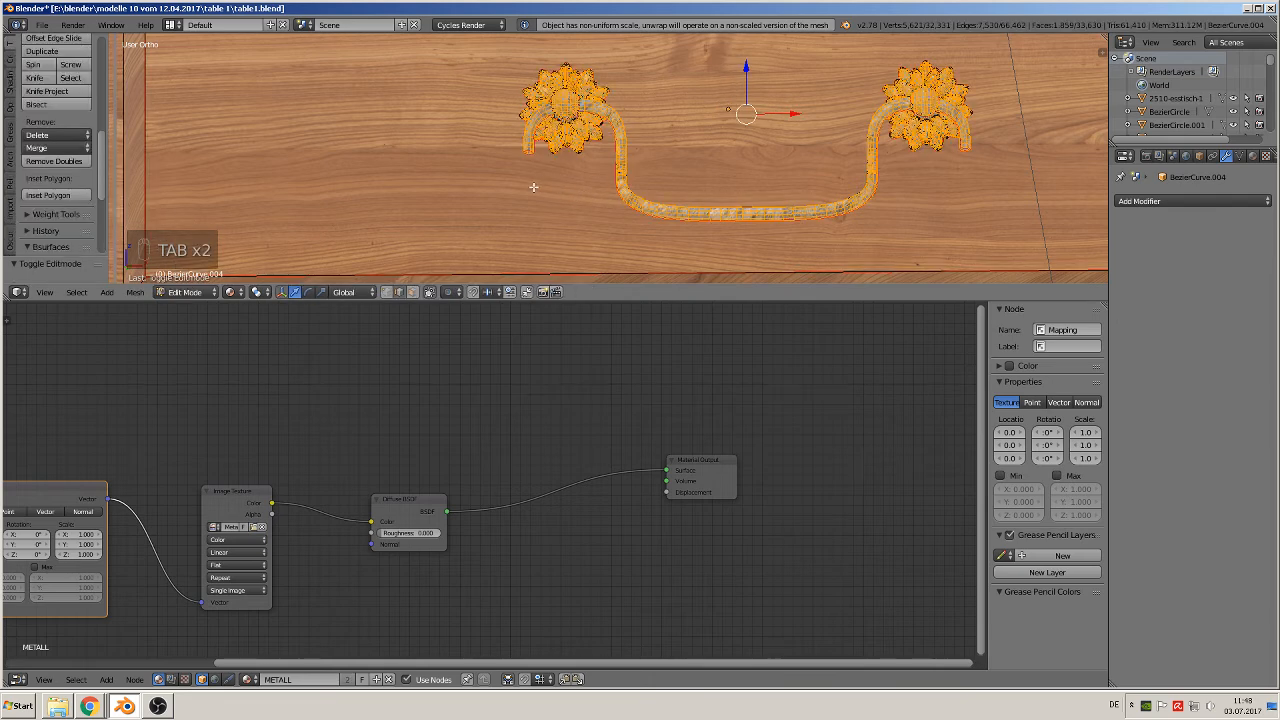
{"action": "scroll", "coordinate": [533, 187], "scroll_direction": "down", "scroll_amount": 3}
{"action": "key", "text": "Tab"}
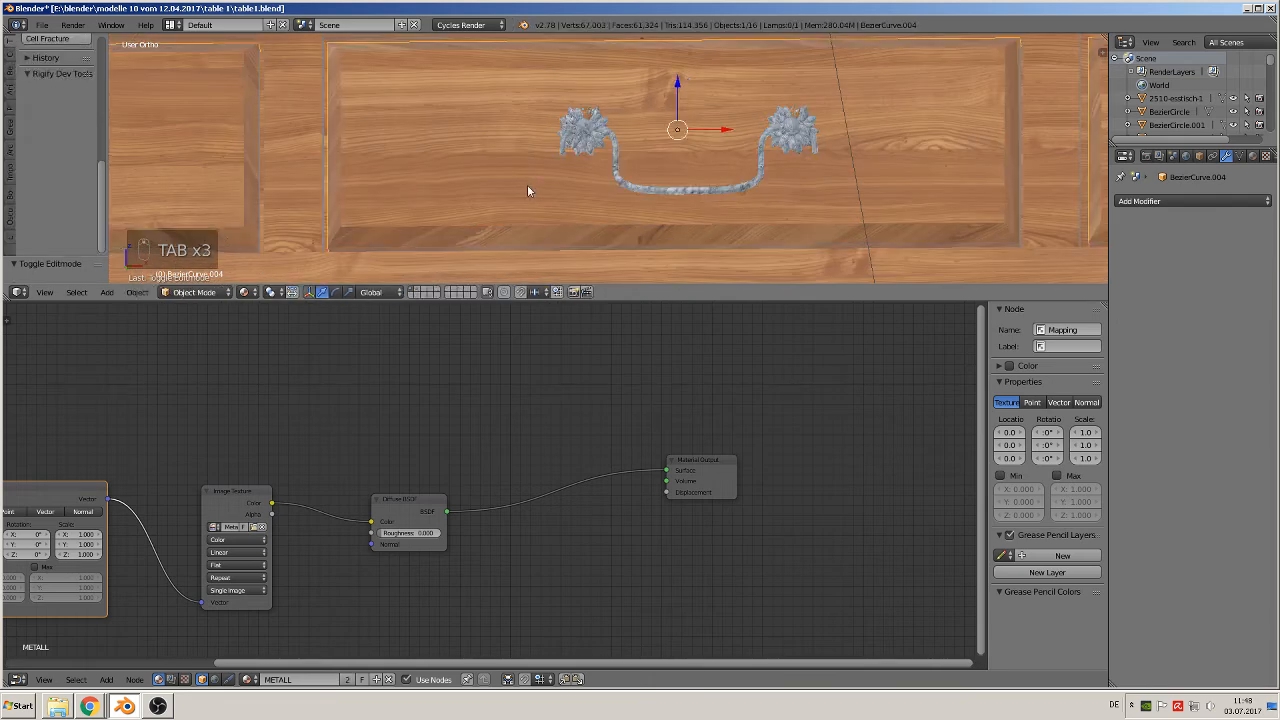
Select the complete mesh in Edit Mode, then try again to apply the object's transforms in Object Mode.
{"action": "key", "text": "Tab"}
{"action": "key", "text": "a"}
{"action": "key", "text": "a"}
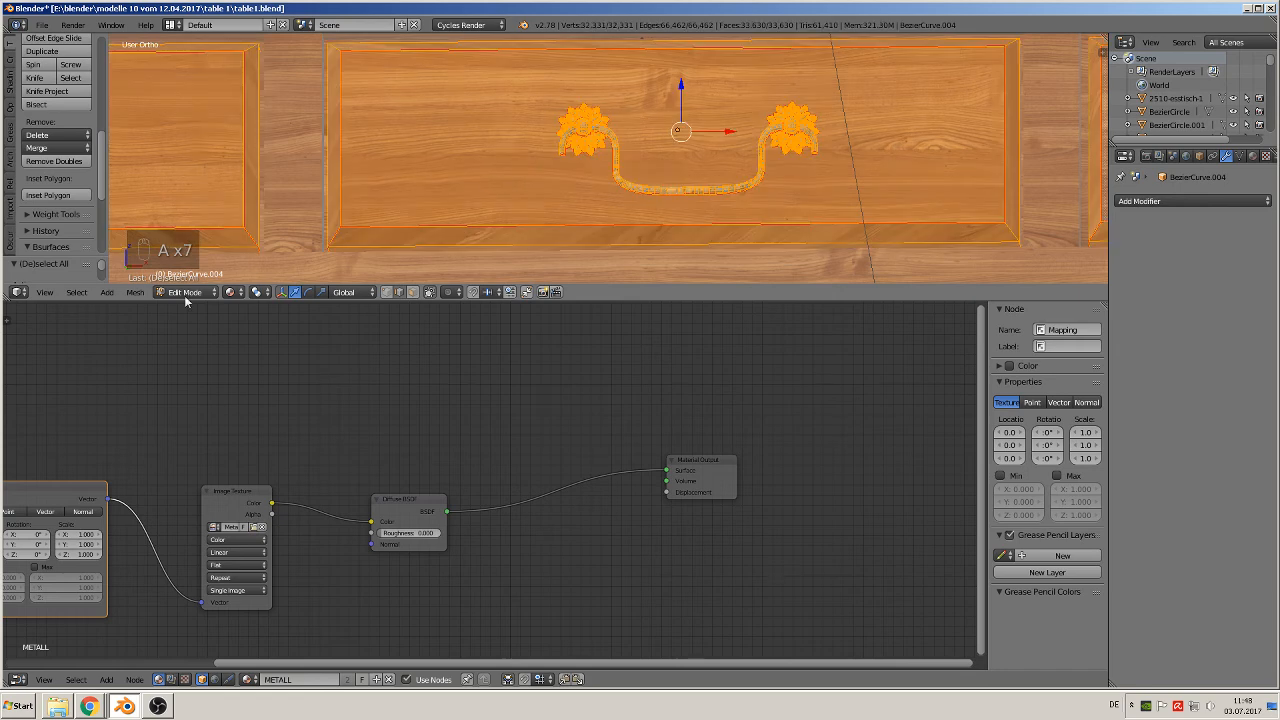
{"action": "left_click", "coordinate": [133, 293]}
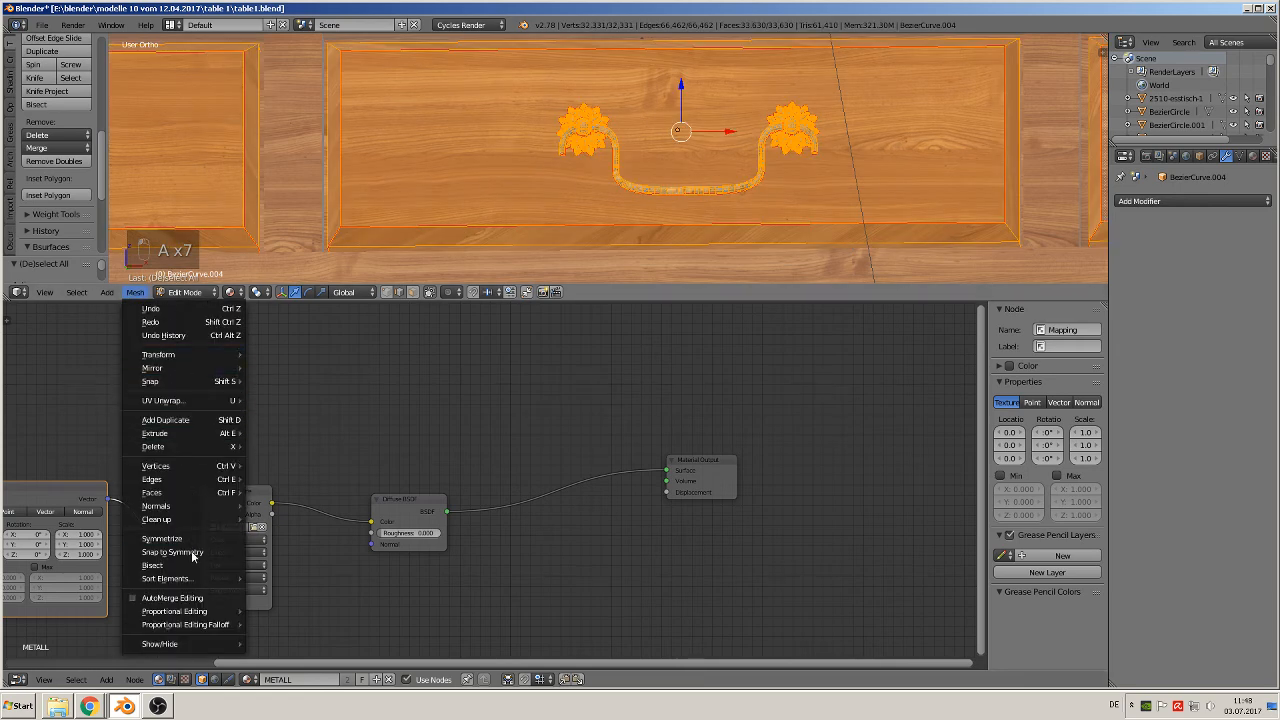
{"action": "mouse_move", "coordinate": [182, 487]}
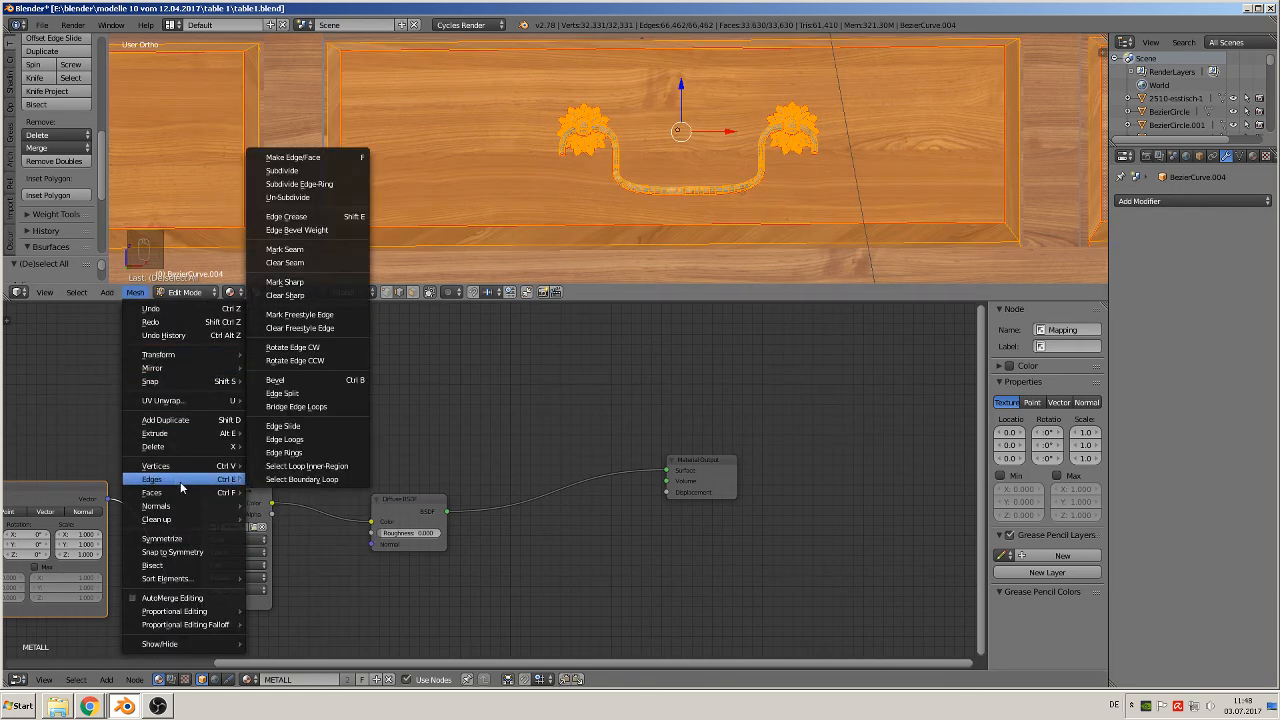
{"action": "key", "text": "Tab"}
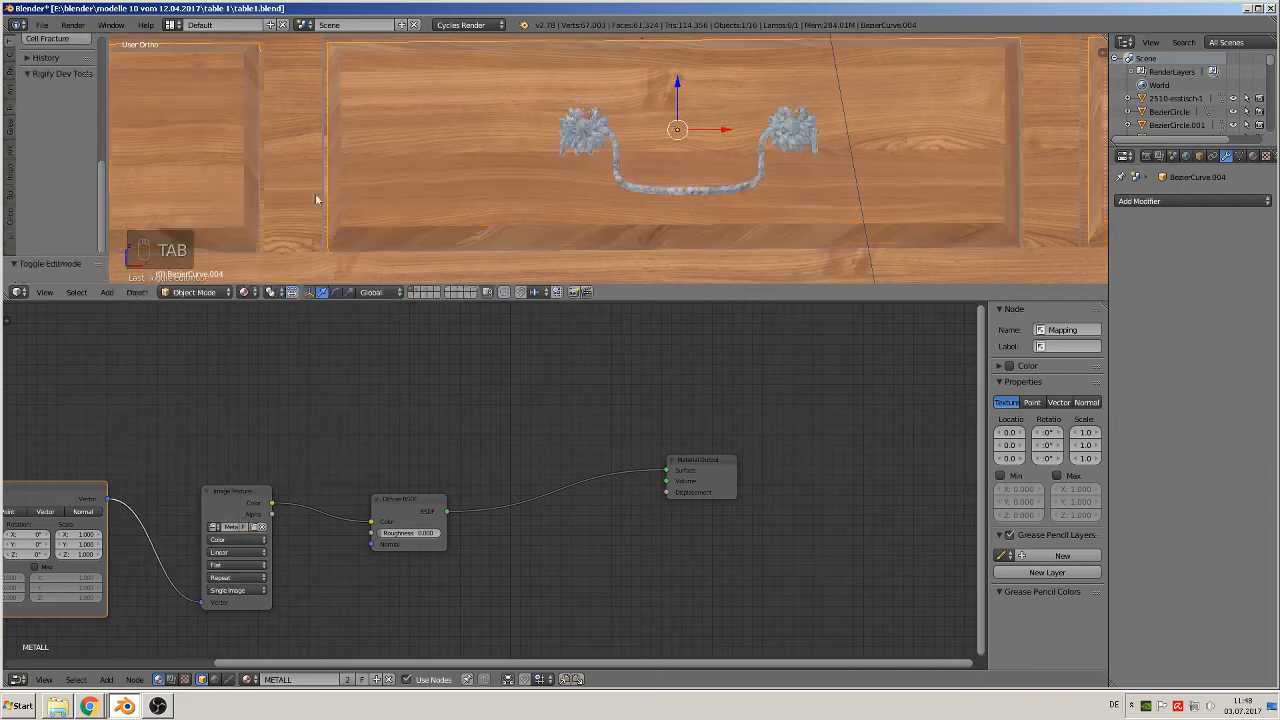
{"action": "left_click", "coordinate": [137, 292]}
{"action": "mouse_move", "coordinate": [168, 392]}
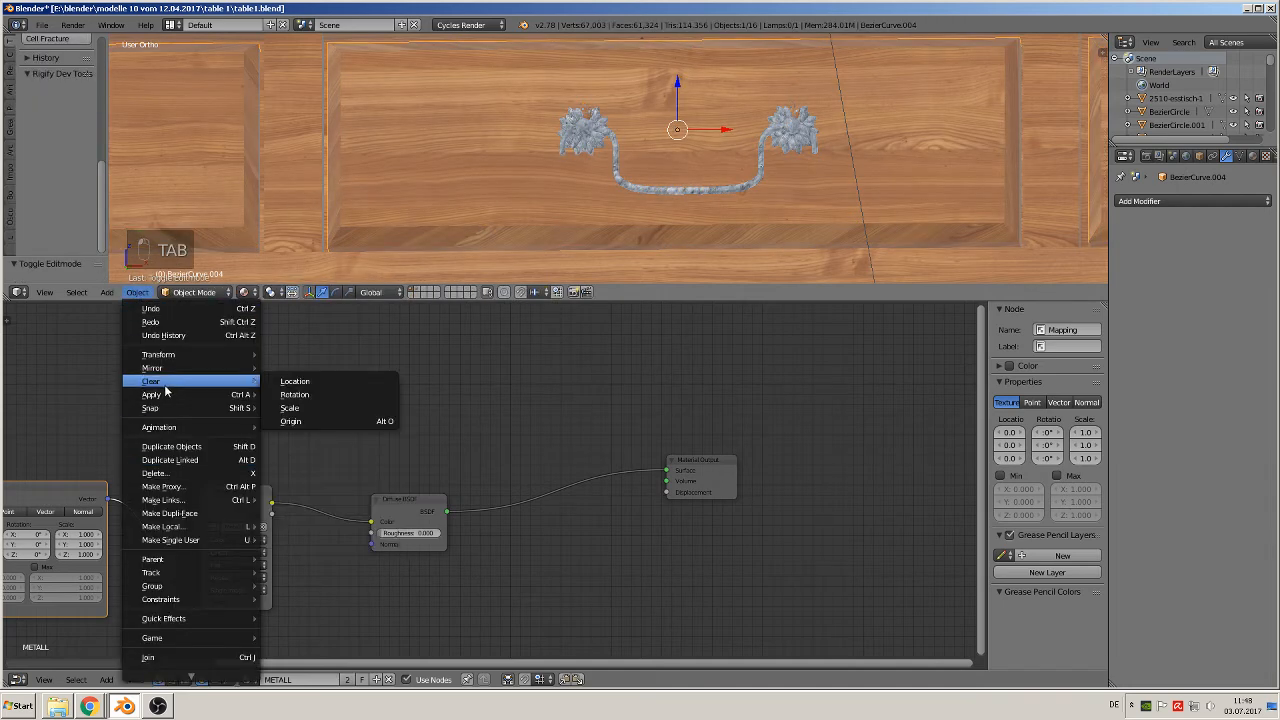
{"action": "left_click", "coordinate": [310, 434]}
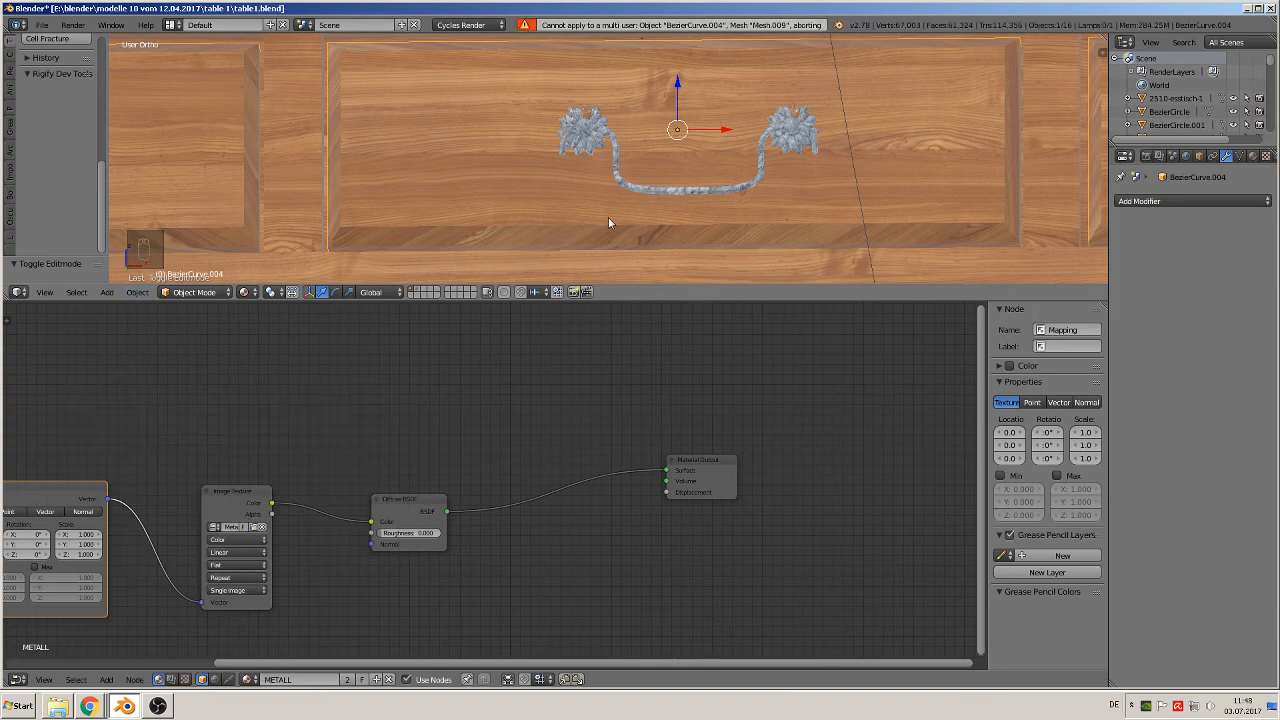
Select only the linked flower rosette at the right end of the middle handle and unwrap its UVs.
{"action": "key", "text": "Tab"}
{"action": "scroll", "coordinate": [773, 157], "scroll_direction": "up", "scroll_amount": 3}
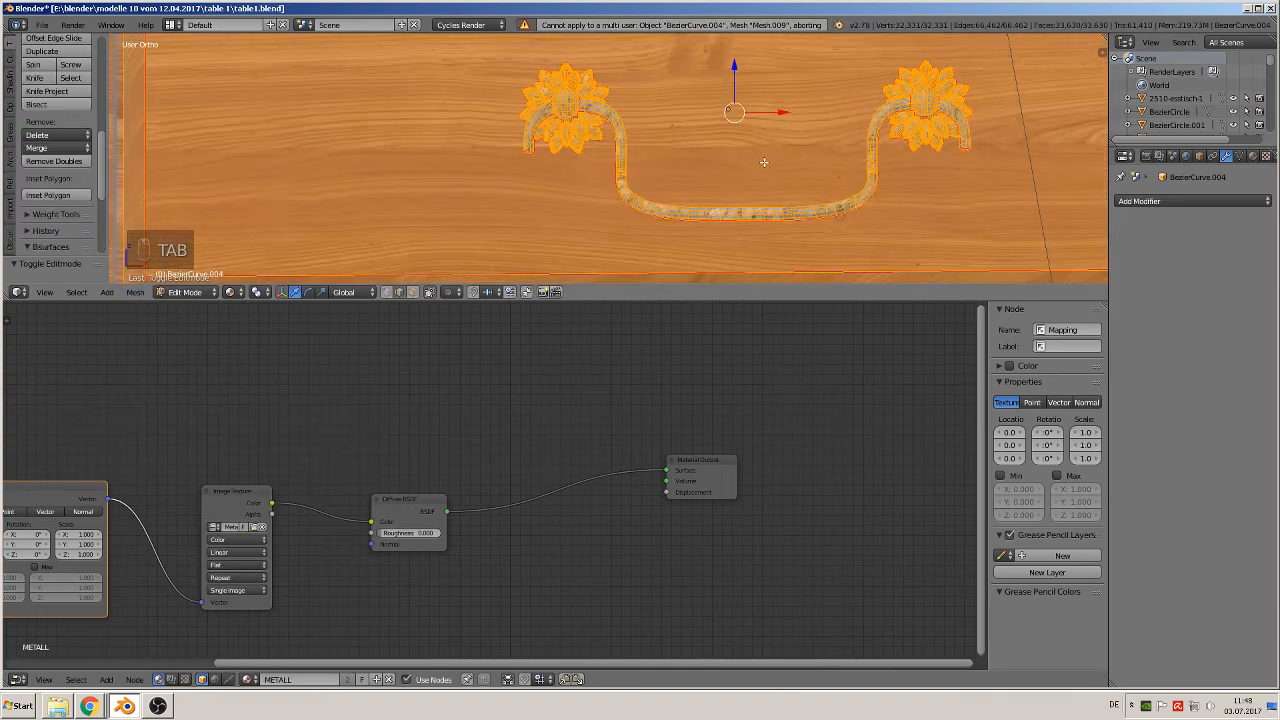
{"action": "key", "text": "a"}
{"action": "key", "text": "a"}
{"action": "key", "text": "Tab"}
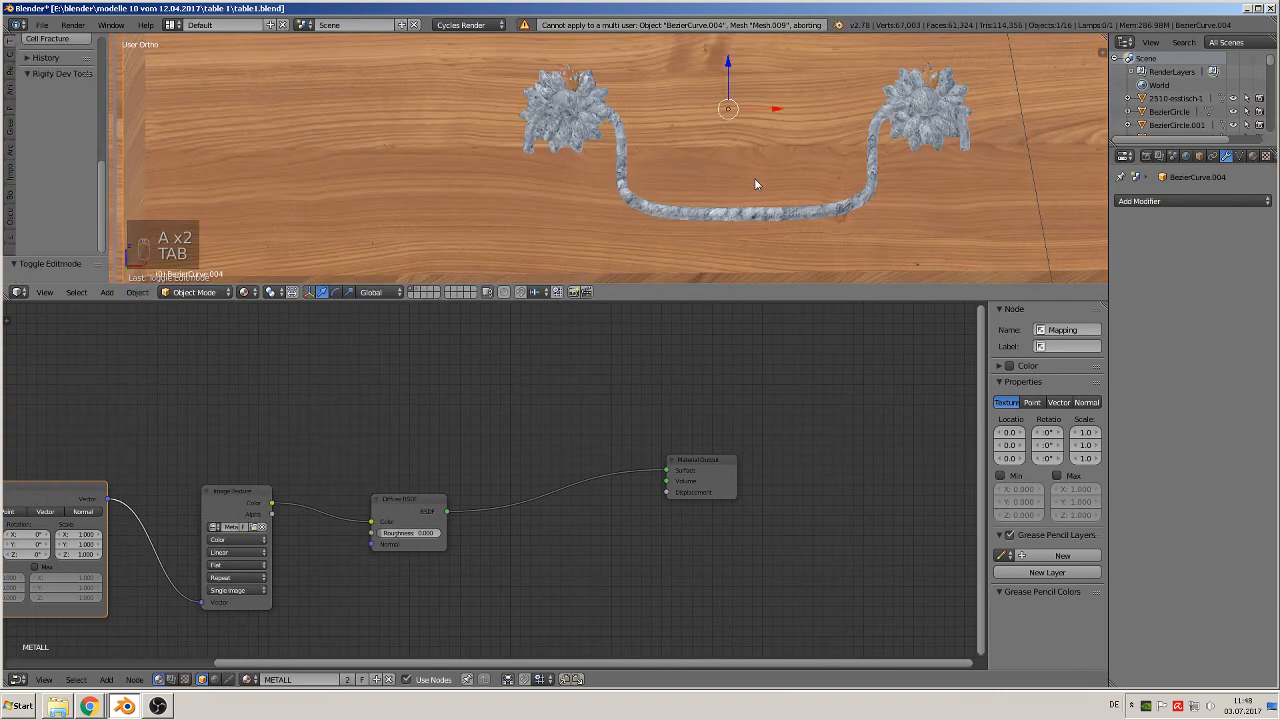
{"action": "scroll", "coordinate": [754, 178], "scroll_direction": "down", "scroll_amount": 1}
{"action": "scroll", "coordinate": [692, 214], "scroll_direction": "up", "scroll_amount": 3}
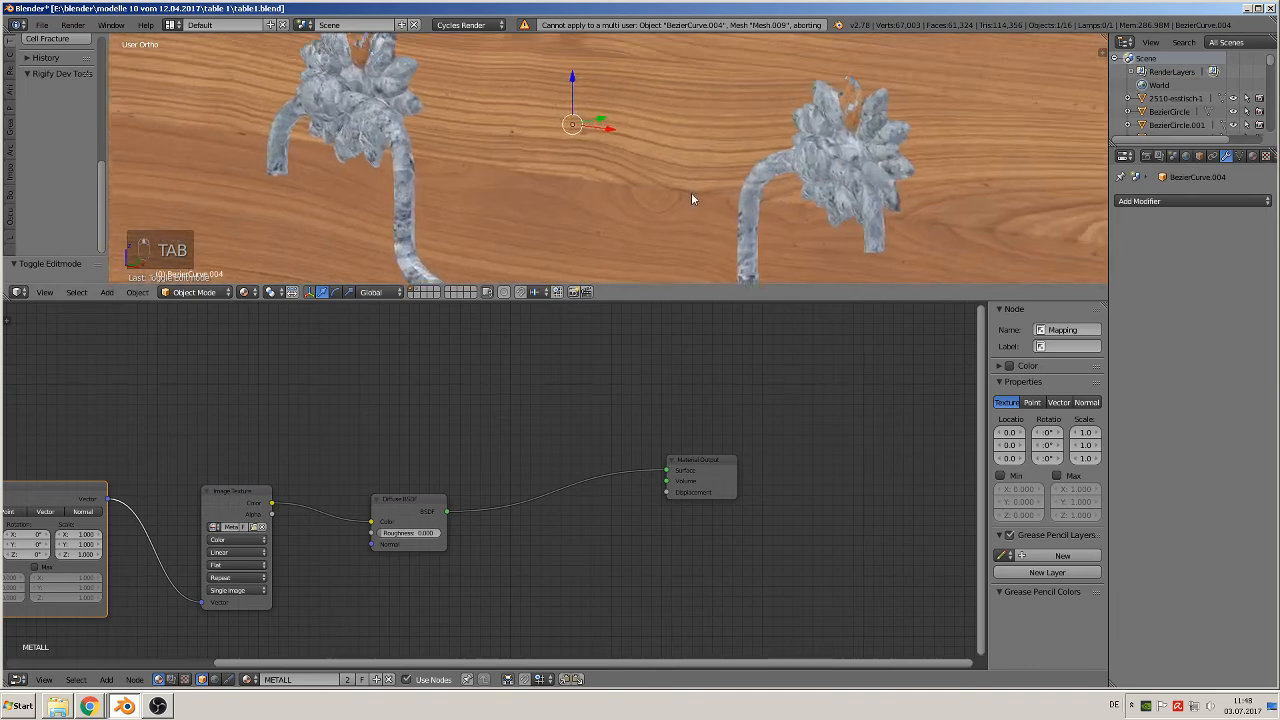
{"action": "scroll", "coordinate": [857, 113], "scroll_direction": "up", "scroll_amount": 3}
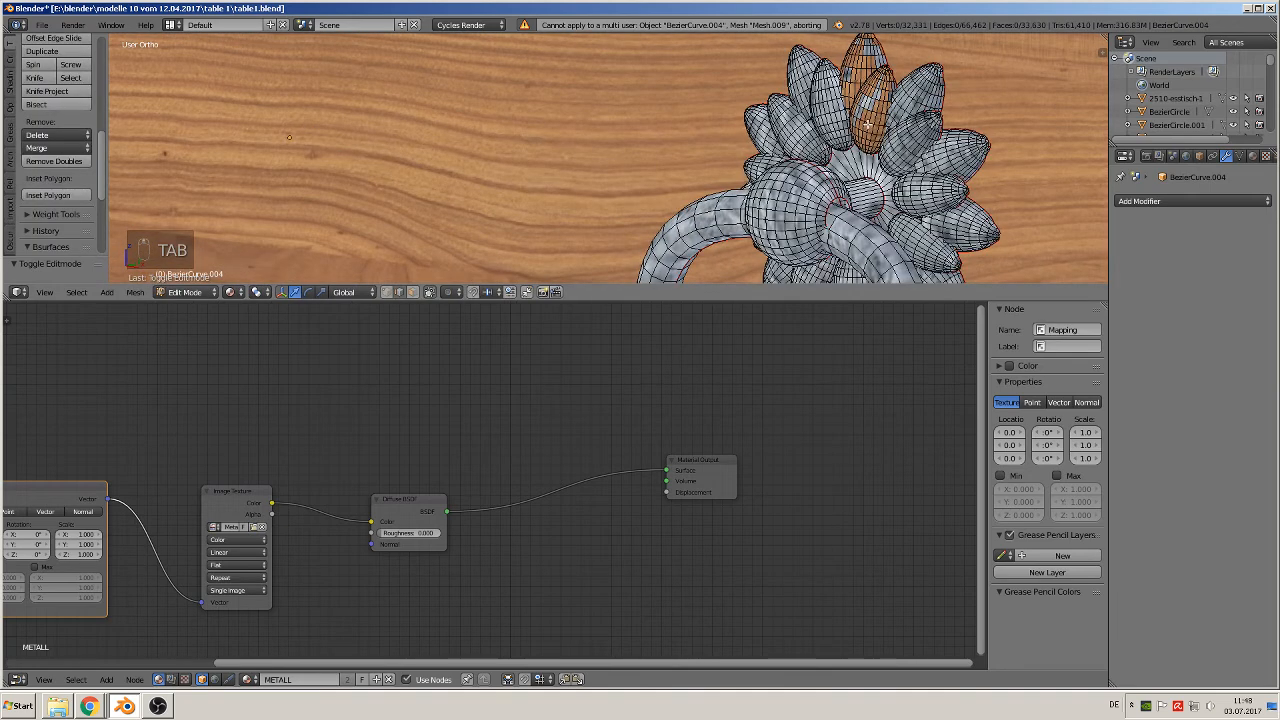
{"action": "key", "text": "l"}
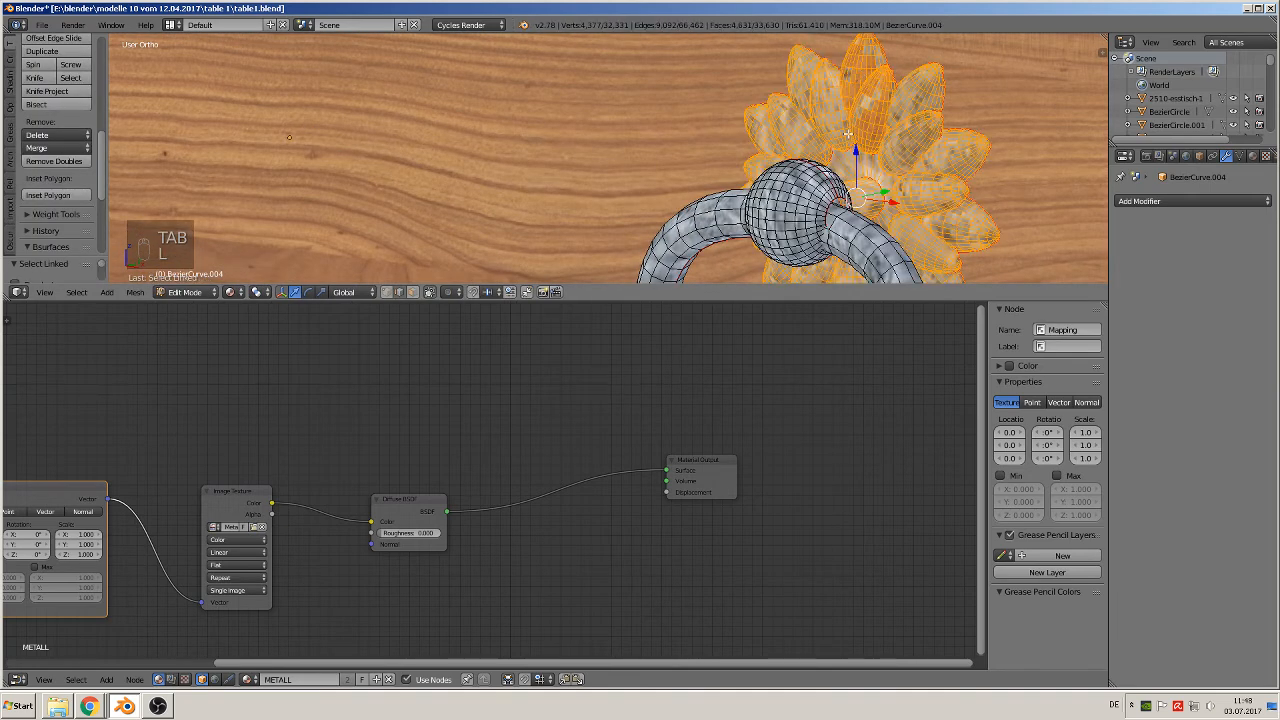
{"action": "key", "text": "u"}
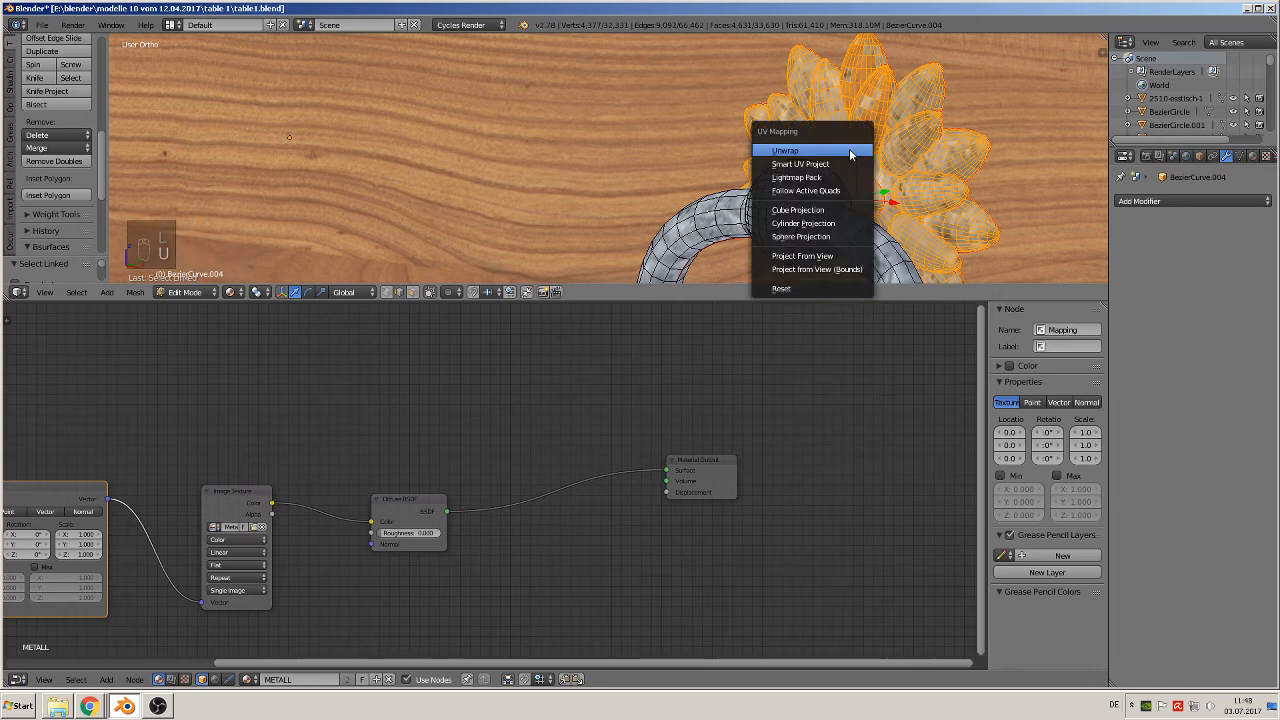
{"action": "left_click", "coordinate": [850, 151]}
{"action": "key", "text": "u"}
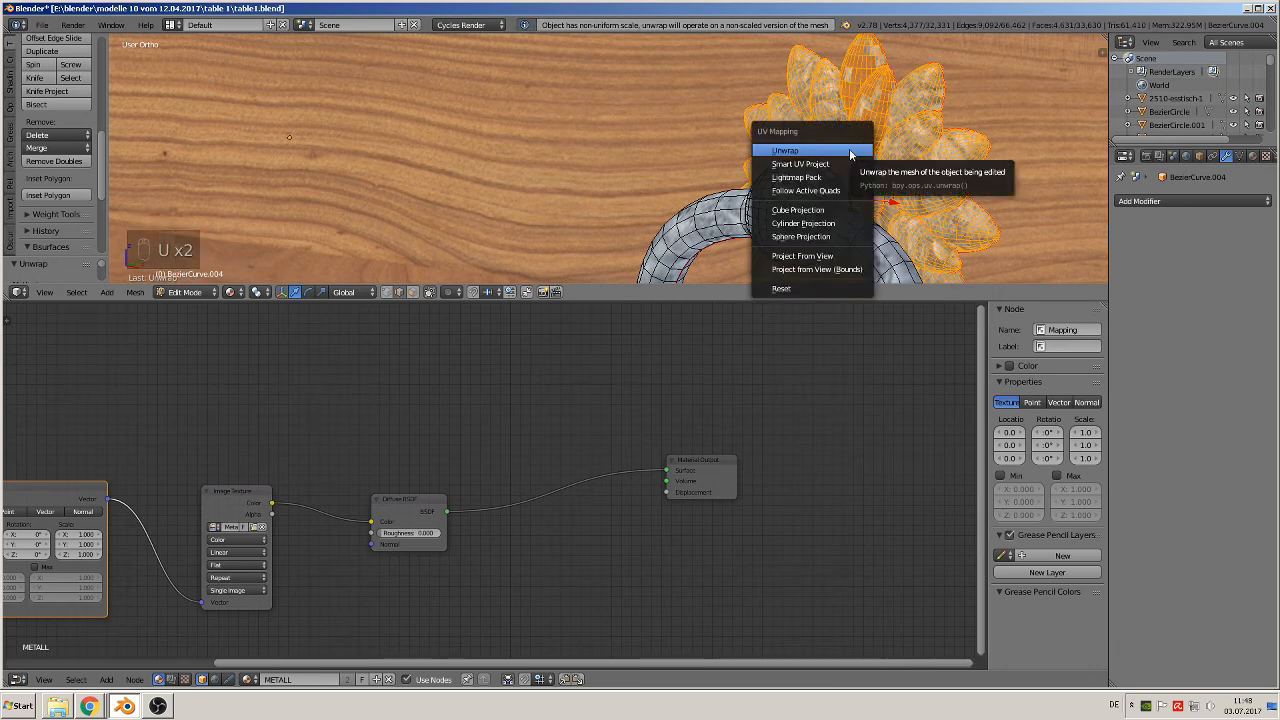
{"action": "left_click", "coordinate": [803, 151]}
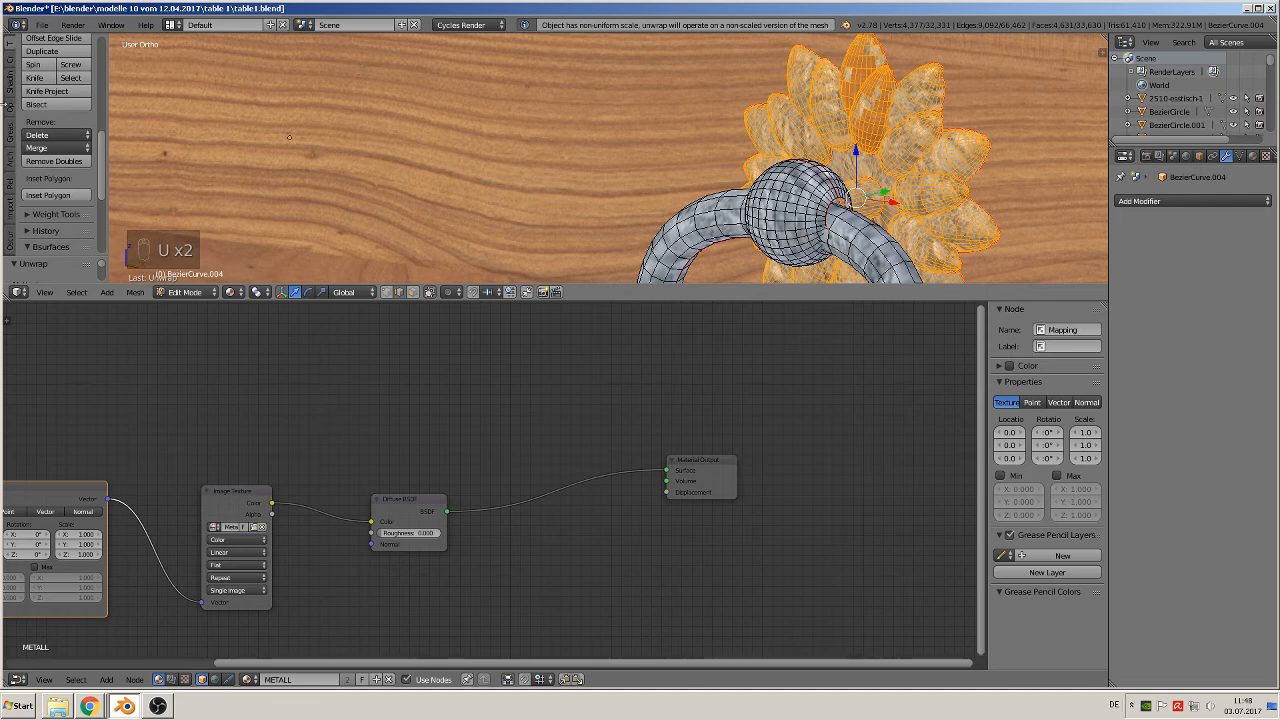
Recalculate the normals of the selected flower rosette.
{"action": "left_click", "coordinate": [7, 84]}
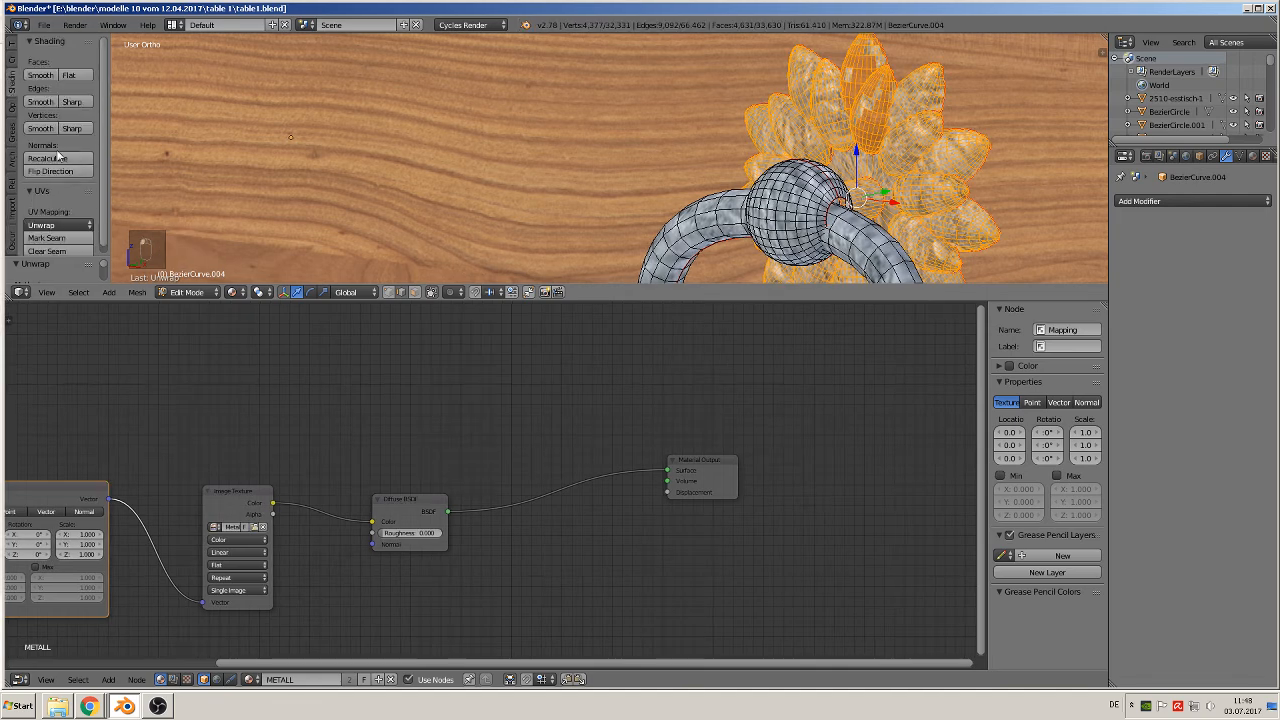
{"action": "left_click", "coordinate": [54, 160]}
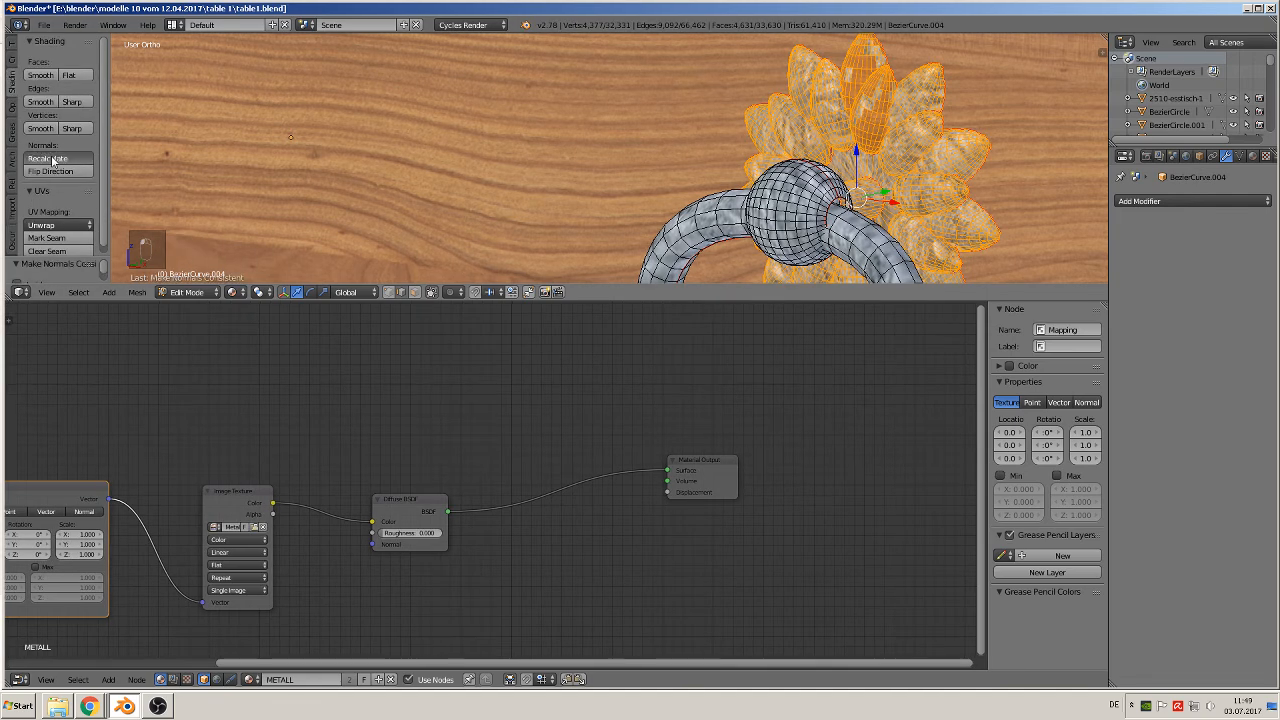
Assign the METALL material to the selected flower rosette and return to Object Mode.
{"action": "left_click", "coordinate": [1252, 156]}
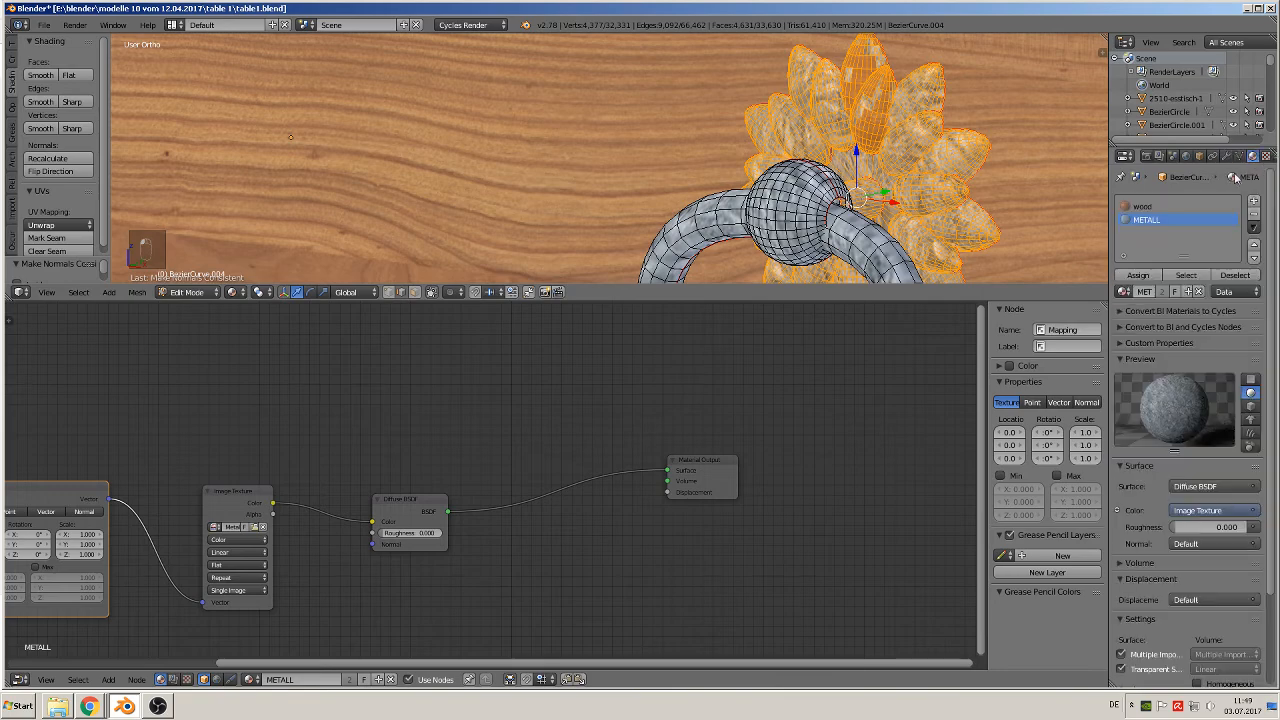
{"action": "left_click", "coordinate": [1138, 275]}
{"action": "scroll", "coordinate": [931, 196], "scroll_direction": "down", "scroll_amount": 1}
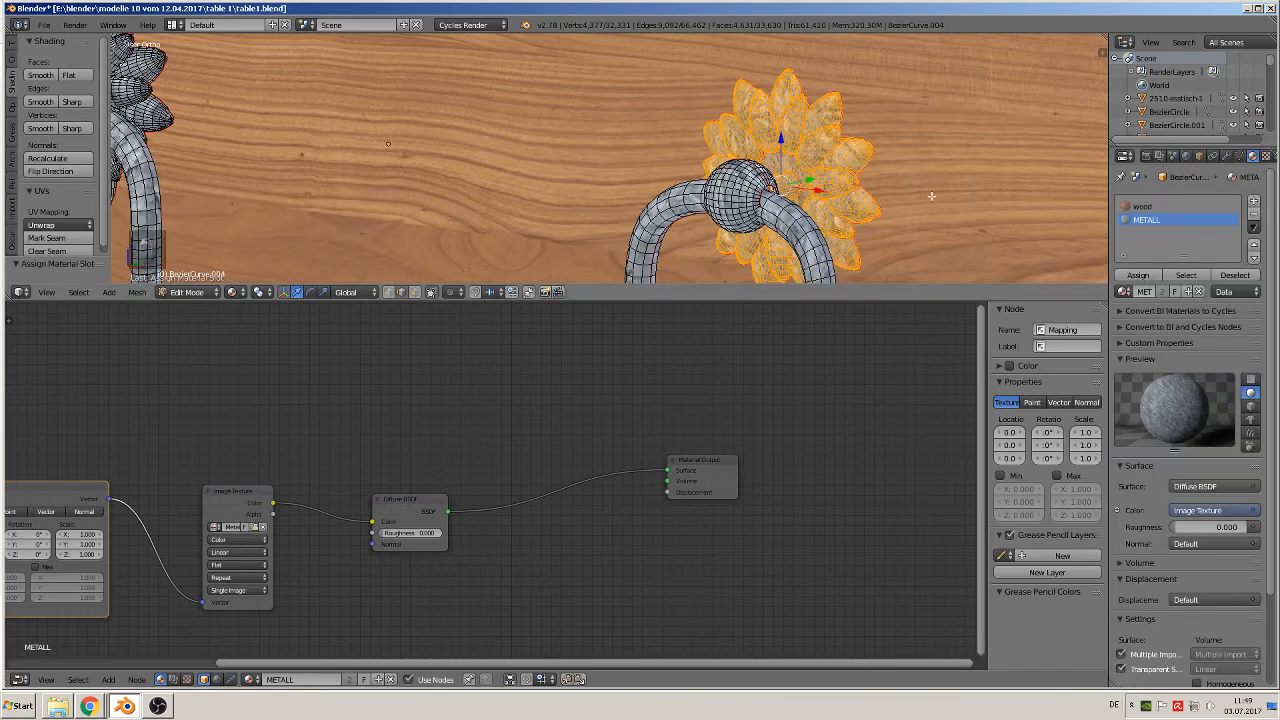
{"action": "key", "text": "Tab"}
{"action": "scroll", "coordinate": [911, 228], "scroll_direction": "down", "scroll_amount": 5}
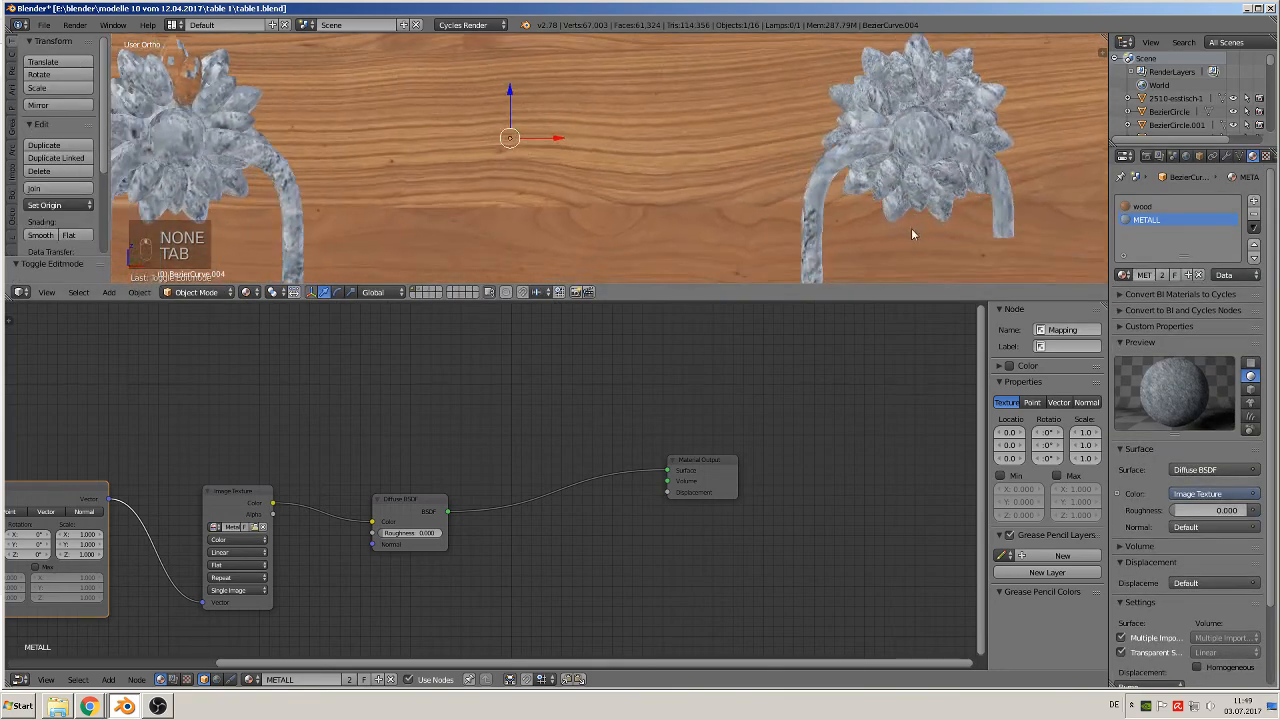
{"action": "scroll", "coordinate": [899, 240], "scroll_direction": "down", "scroll_amount": 3}
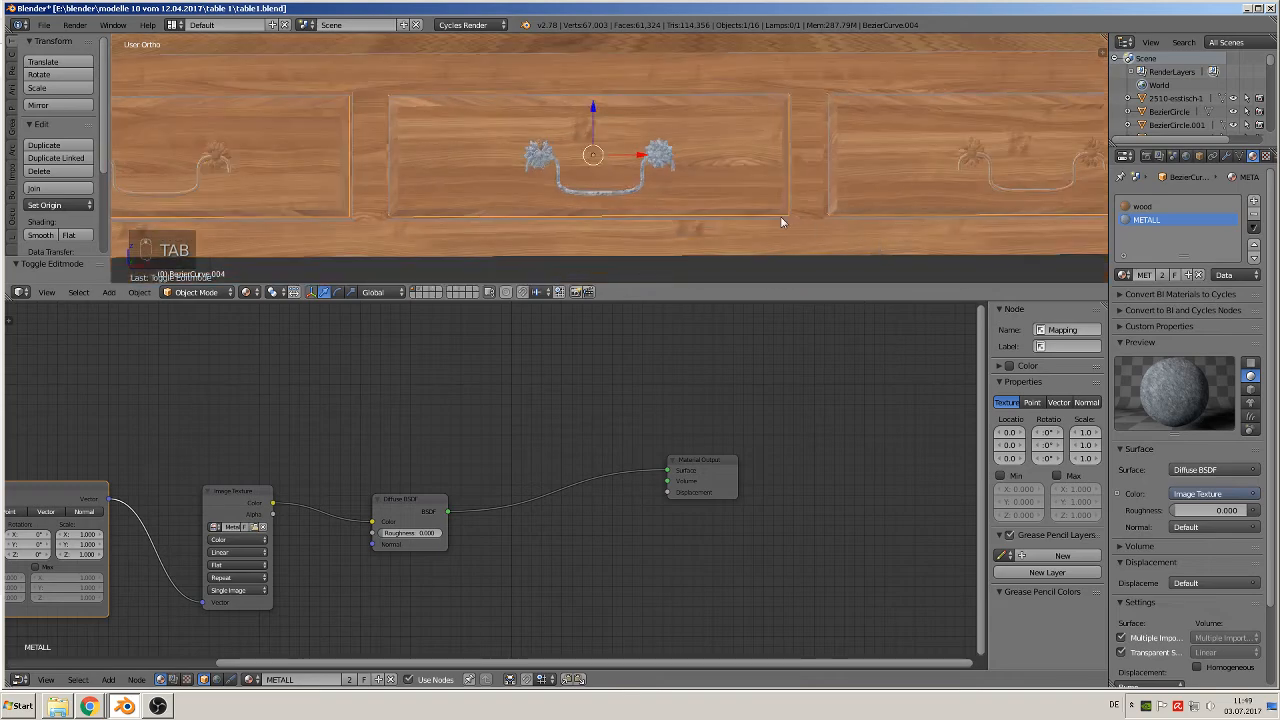
Add the linked flower rosette at the left end of the middle handle to the selection and assign METALL to it.
{"action": "middle_click_drag", "start_coordinate": [780, 216], "coordinate": [558, 193]}
{"action": "scroll", "coordinate": [552, 192], "scroll_direction": "up", "scroll_amount": 9}
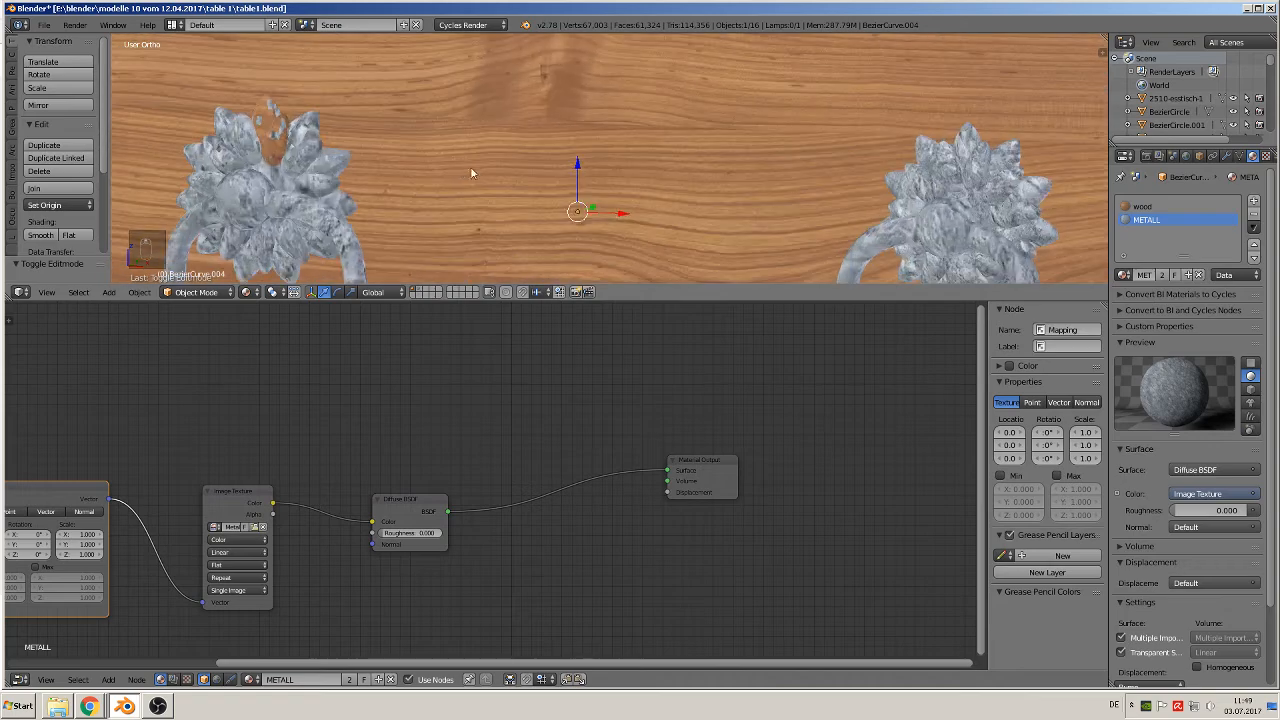
{"action": "middle_click_drag", "start_coordinate": [408, 177], "coordinate": [599, 188], "text": "shift"}
{"action": "scroll", "coordinate": [445, 140], "scroll_direction": "up", "scroll_amount": 4}
{"action": "key", "text": "Tab"}
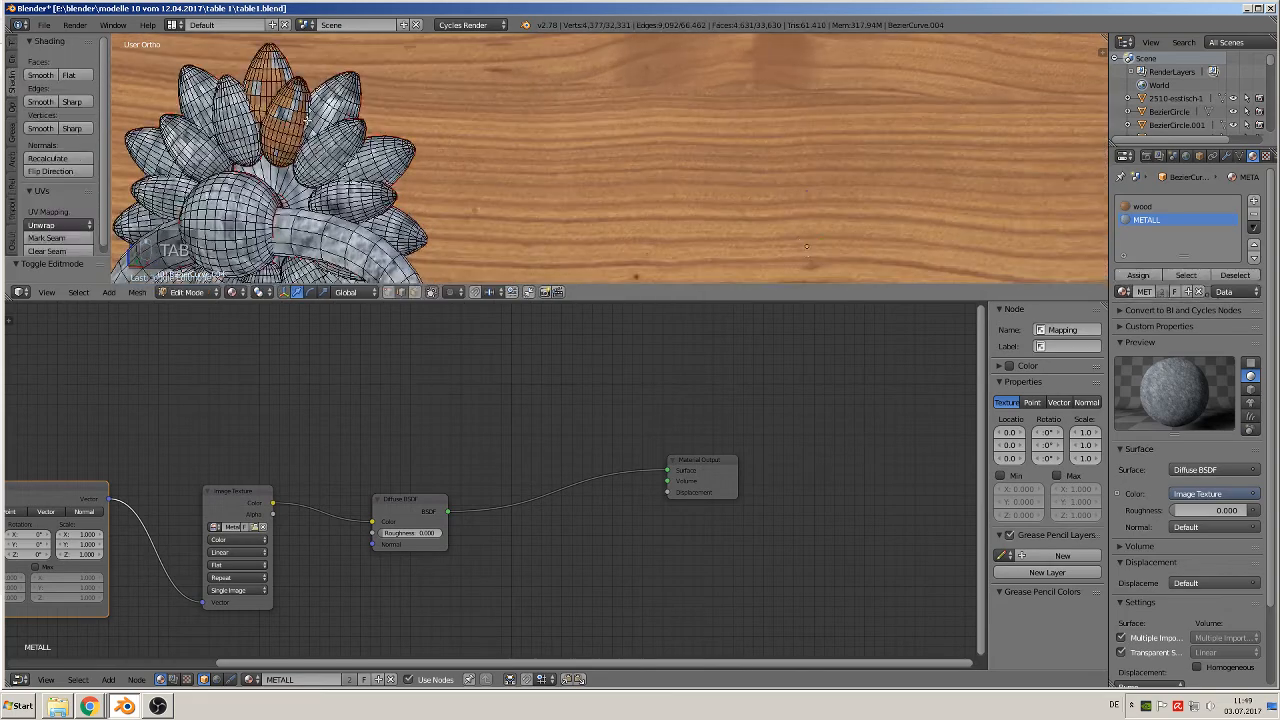
{"action": "key", "text": "l"}
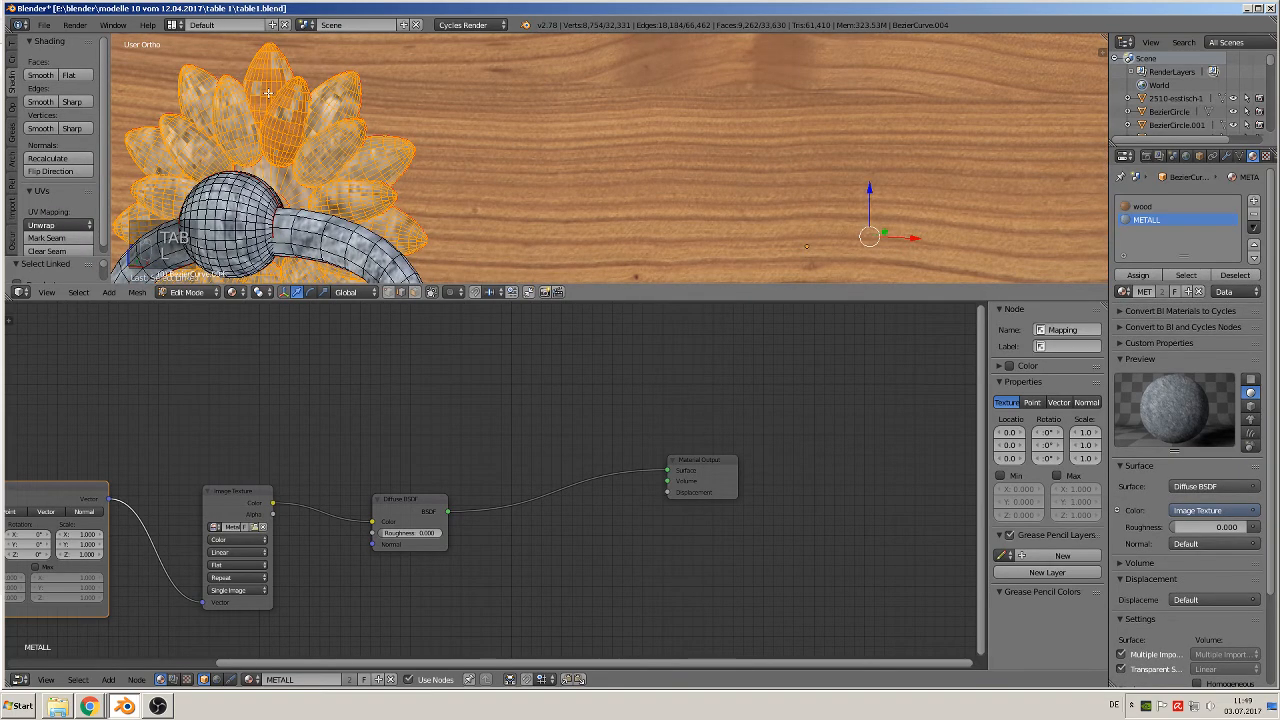
{"action": "left_click", "coordinate": [1134, 278]}
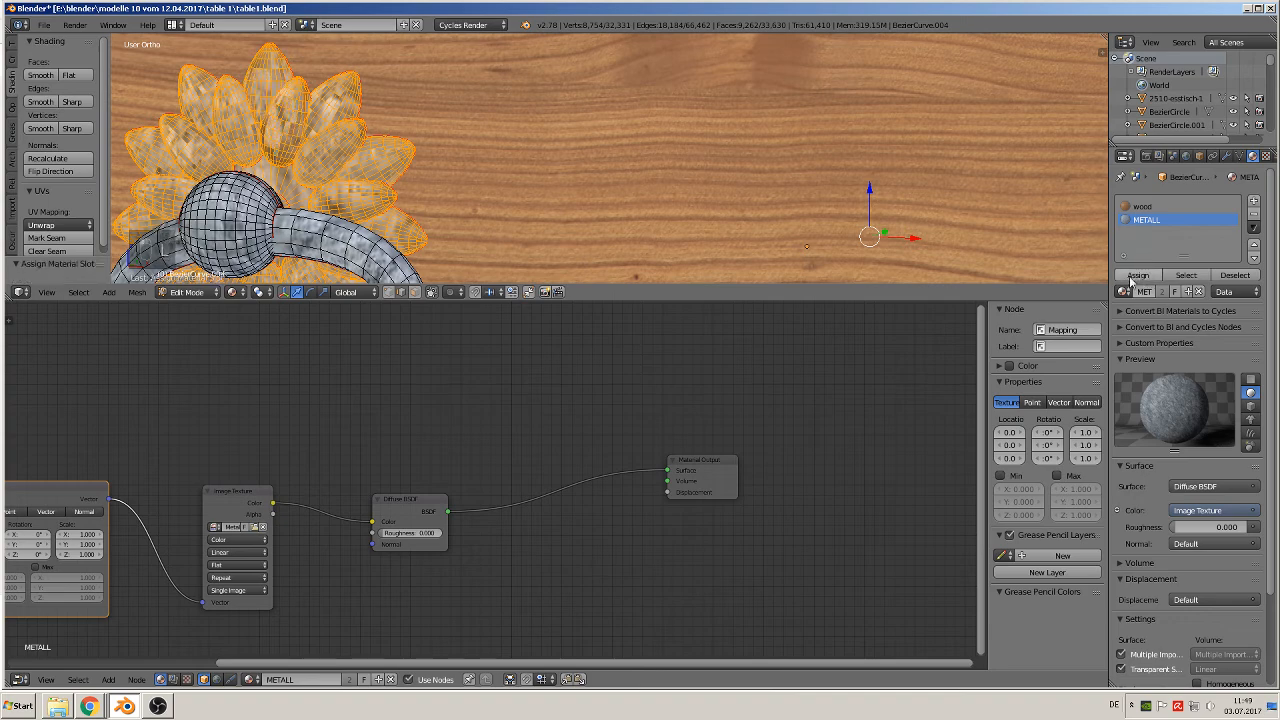
{"action": "scroll", "coordinate": [549, 207], "scroll_direction": "down", "scroll_amount": 5}
{"action": "key", "text": "Tab"}
{"action": "scroll", "coordinate": [549, 207], "scroll_direction": "down", "scroll_amount": 3}
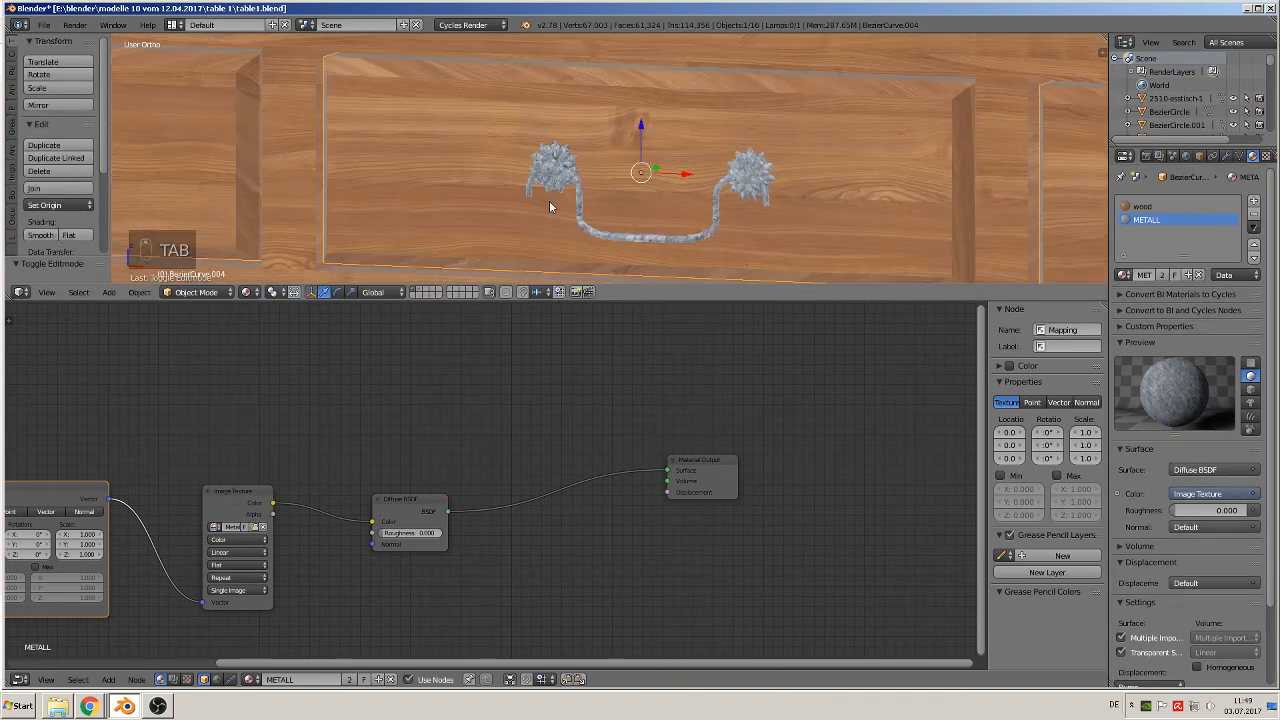
Select the combined handle object at the left drawer and open it in Edit Mode.
{"action": "scroll", "coordinate": [545, 205], "scroll_direction": "down", "scroll_amount": 2}
{"action": "middle_click_drag", "start_coordinate": [543, 206], "coordinate": [898, 195], "text": "shift"}
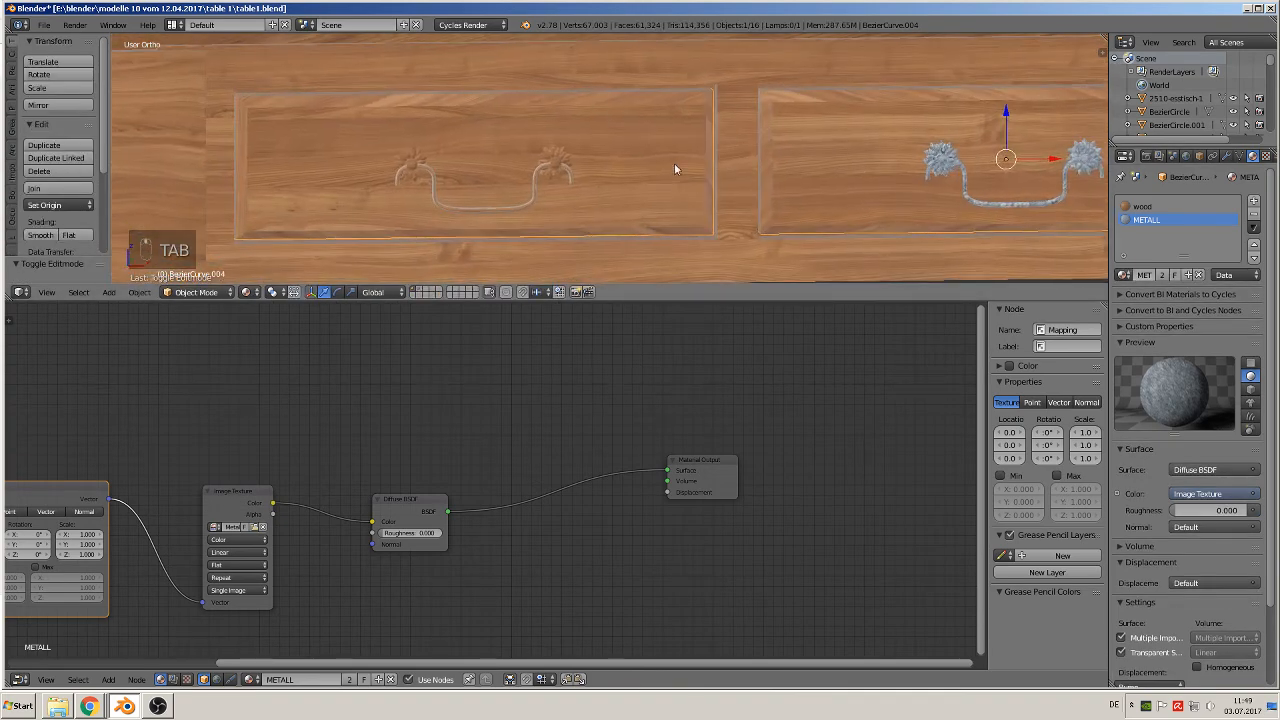
{"action": "right_click", "coordinate": [569, 166]}
{"action": "key", "text": "Tab"}
{"action": "key", "text": "Tab"}
{"action": "key", "text": "Tab"}
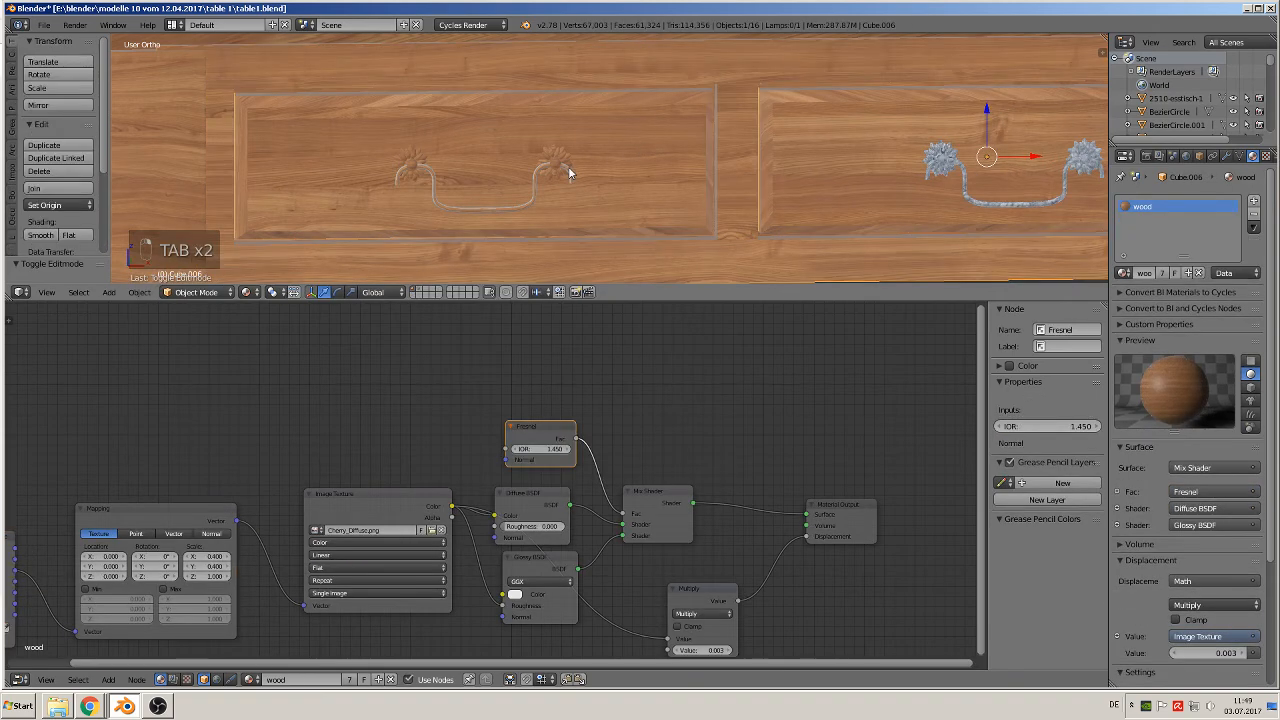
{"action": "key", "text": "Tab"}
{"action": "right_click", "coordinate": [557, 160]}
{"action": "key", "text": "Tab"}
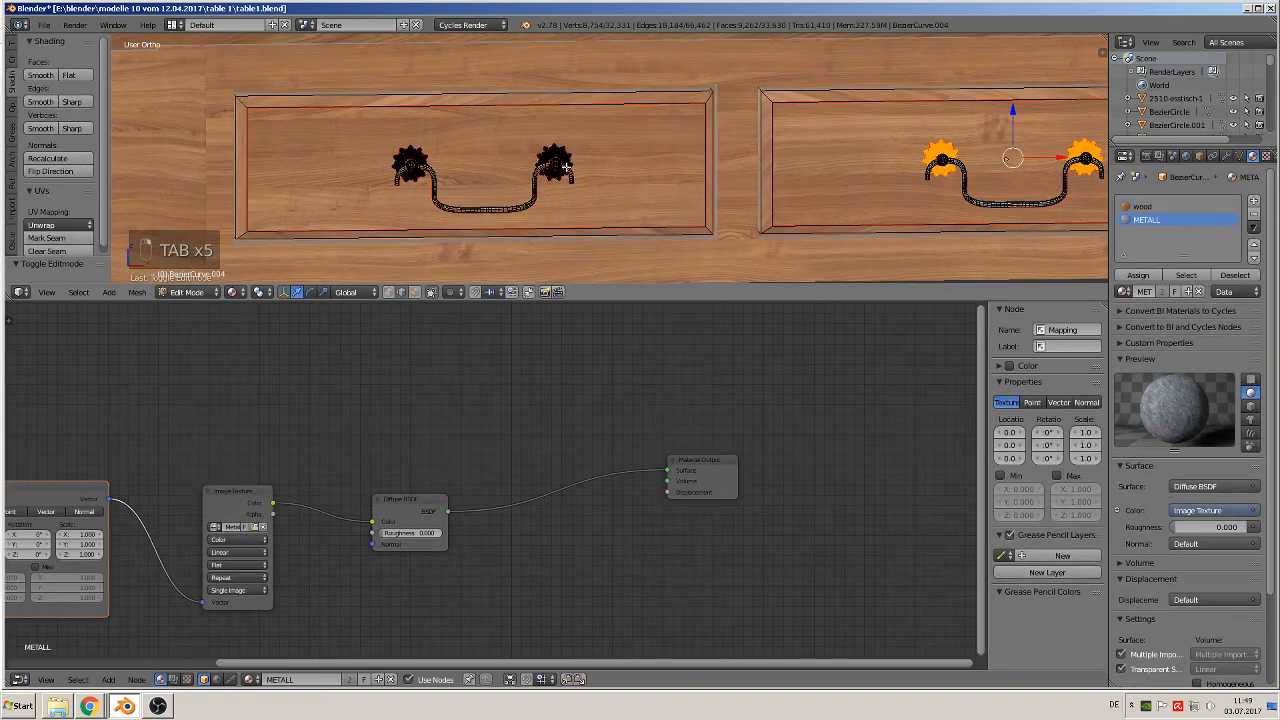
Clear the mesh selection, box-select the left drawer's handle and assign METALL to it.
{"action": "key", "text": "a"}
{"action": "key", "text": "a"}
{"action": "key", "text": "a"}
{"action": "key", "text": "a"}
{"action": "key", "text": "a"}
{"action": "key", "text": "a"}
{"action": "key", "text": "n"}
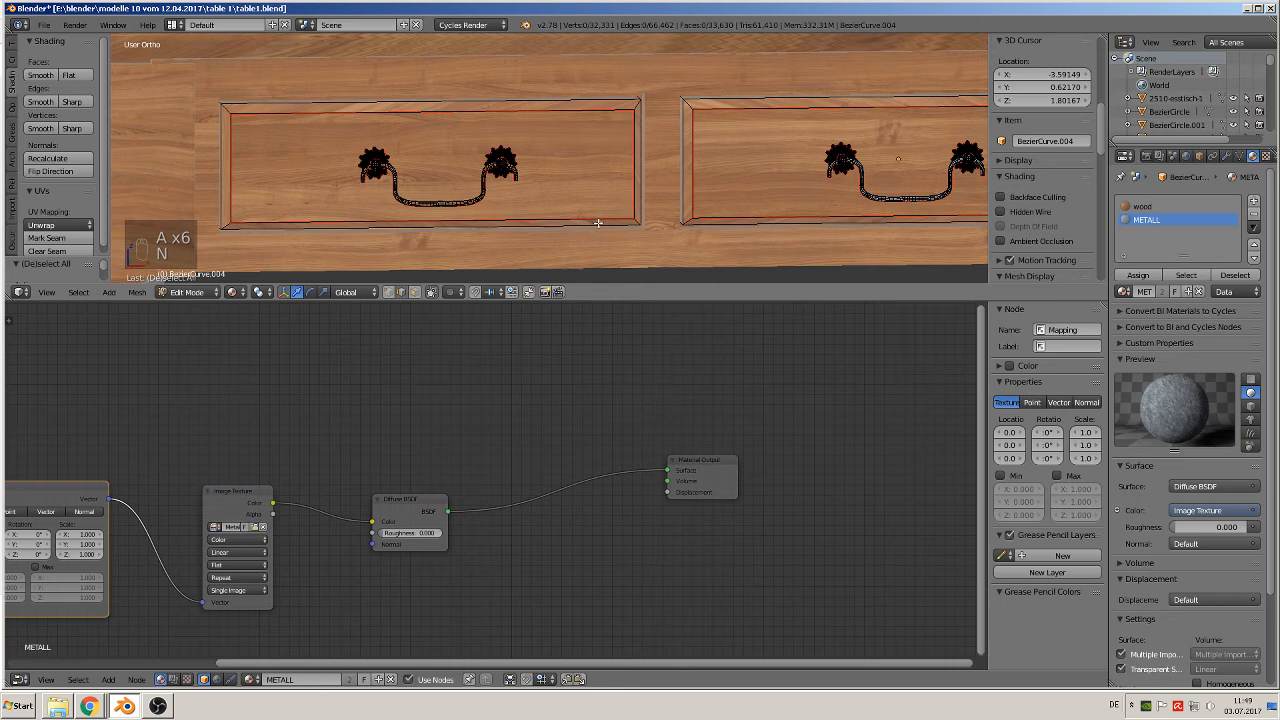
{"action": "key", "text": "b"}
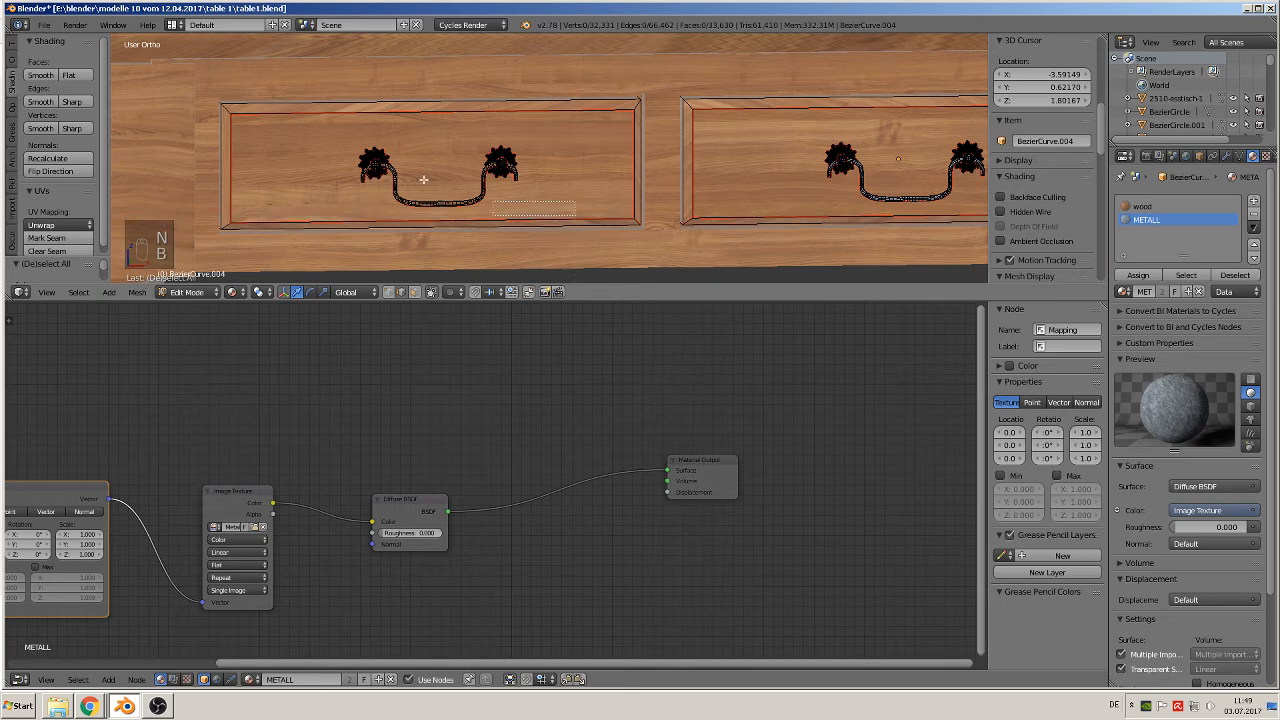
{"action": "left_click_drag", "start_coordinate": [320, 126], "coordinate": [545, 215]}
{"action": "scroll", "coordinate": [1040, 150], "scroll_direction": "up", "scroll_amount": 4}
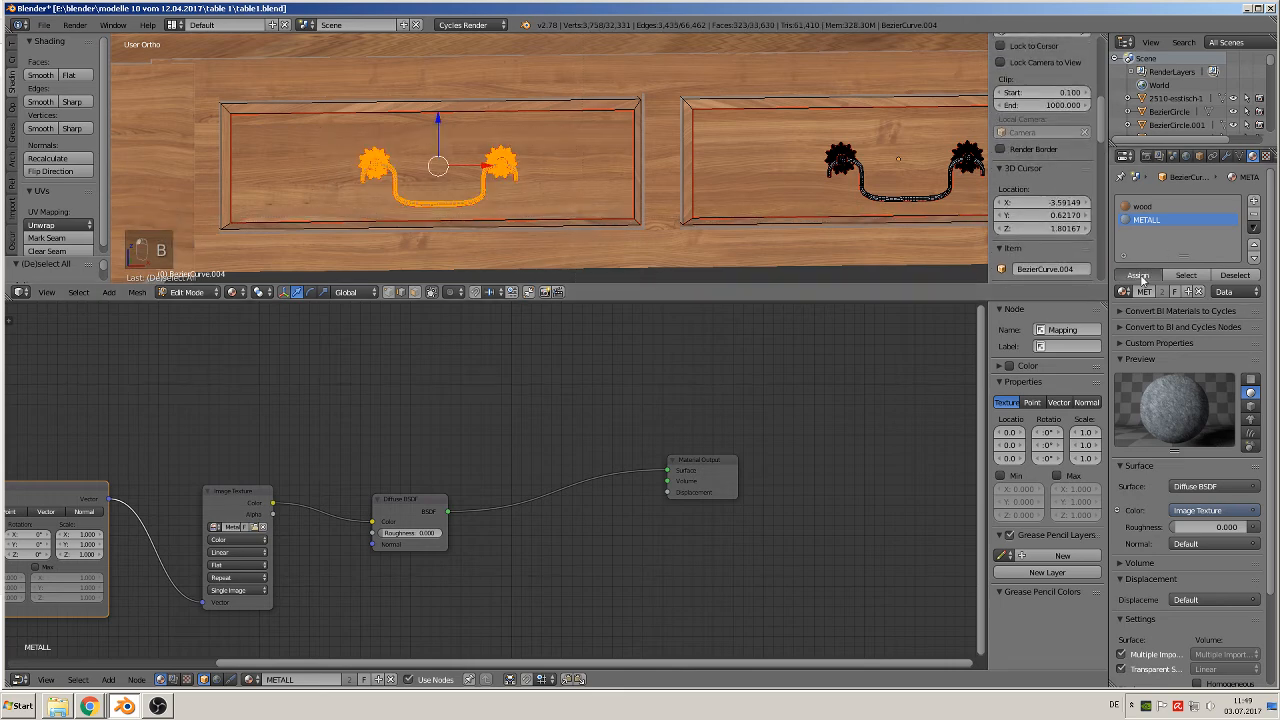
{"action": "key", "text": "Tab"}
{"action": "key", "text": "Tab"}
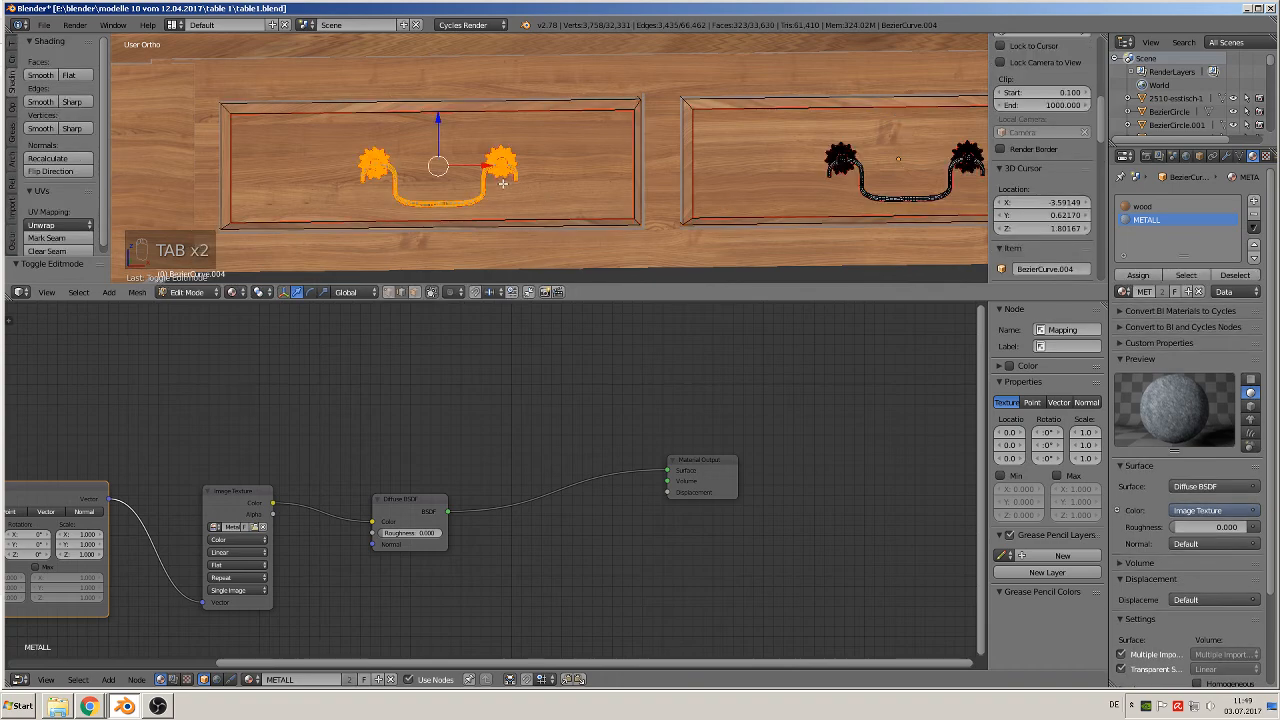
Add all linked parts of the left handle's two flower rosettes to the selection and assign METALL to them.
{"action": "key", "text": "KP_Decimal"}
{"action": "scroll", "coordinate": [642, 204], "scroll_direction": "up", "scroll_amount": 2}
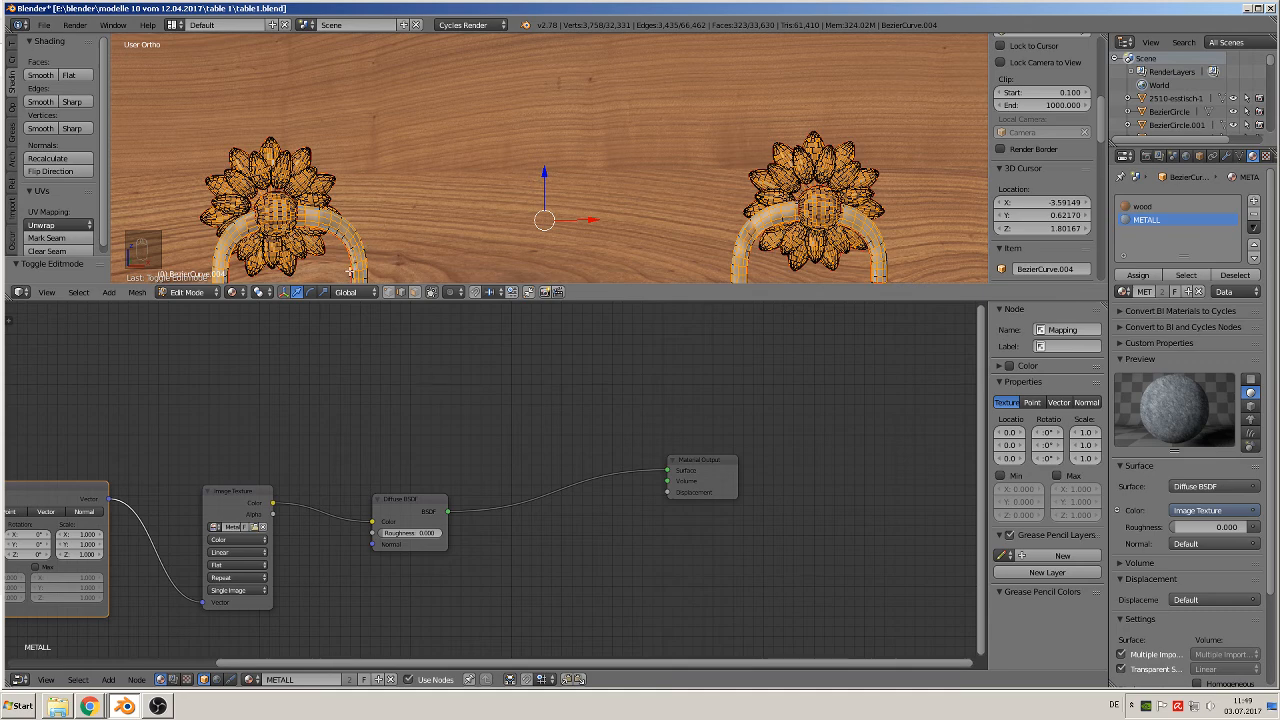
{"action": "scroll", "coordinate": [350, 272], "scroll_direction": "down", "scroll_amount": 2}
{"action": "key", "text": "l"}
{"action": "key", "text": "l"}
{"action": "key", "text": "l"}
{"action": "key", "text": "l"}
{"action": "key", "text": "l"}
{"action": "key", "text": "l"}
{"action": "key", "text": "l"}
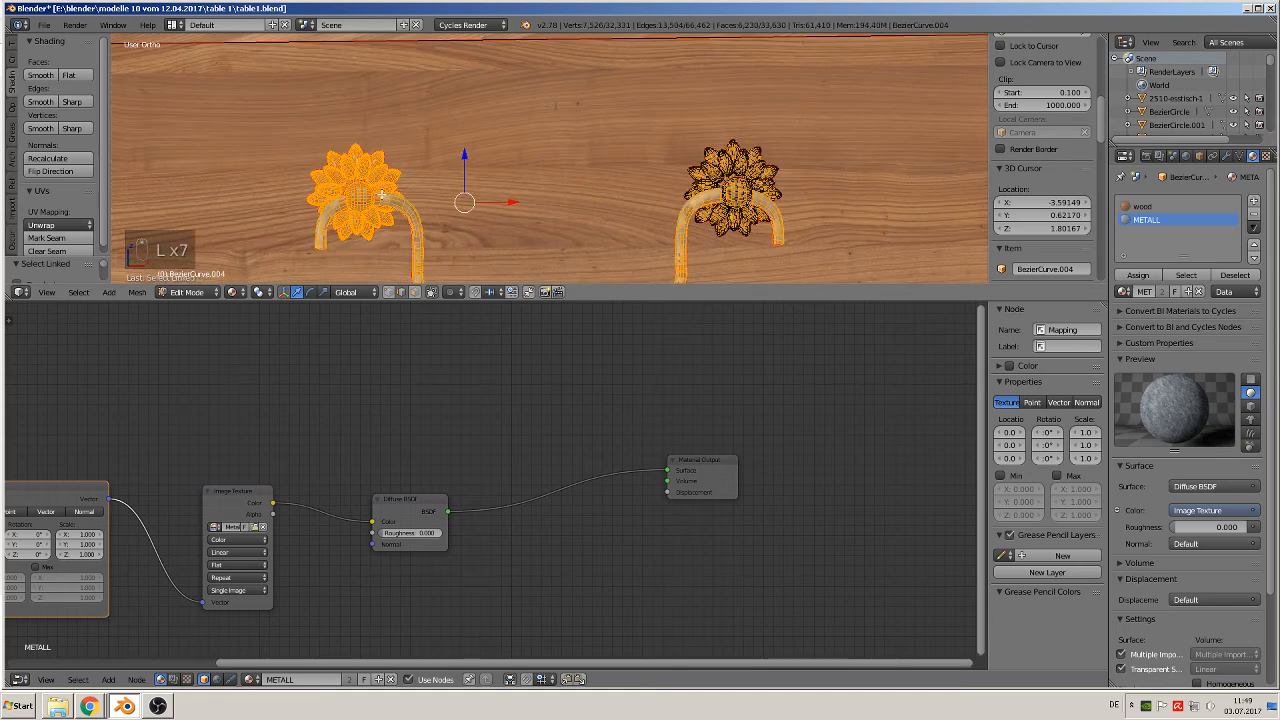
{"action": "key", "text": "l"}
{"action": "key", "text": "l"}
{"action": "key", "text": "l"}
{"action": "key", "text": "l"}
{"action": "key", "text": "l"}
{"action": "key", "text": "l"}
{"action": "key", "text": "l"}
{"action": "key", "text": "l"}
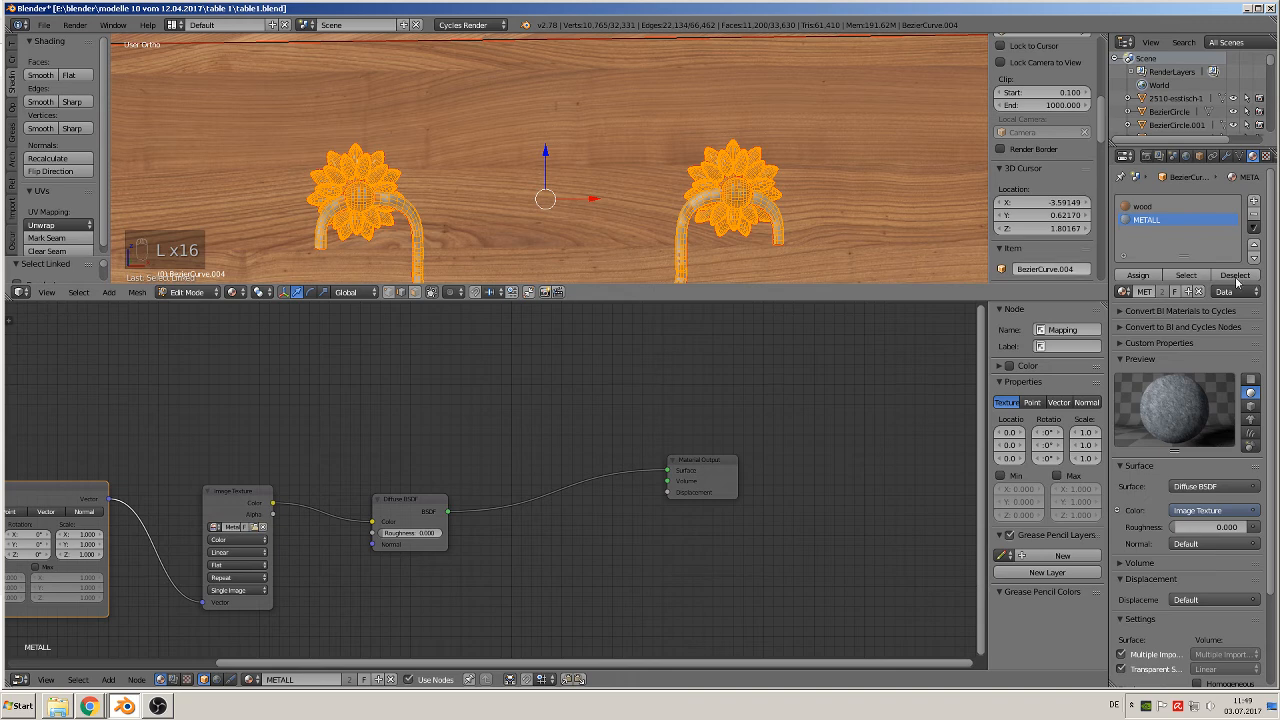
{"action": "left_click", "coordinate": [1137, 276]}
{"action": "key", "text": "Tab"}
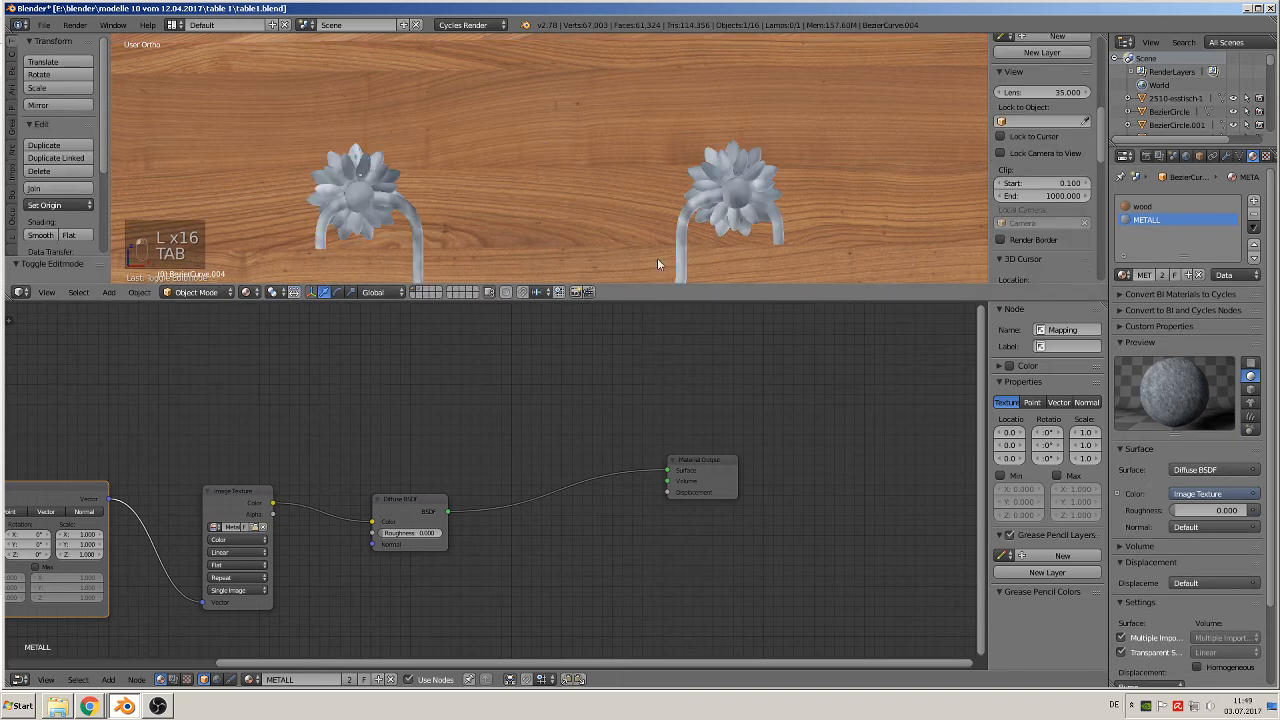
Unwrap the UVs of the selected left drawer handle and return to Object Mode.
{"action": "key", "text": "Tab"}
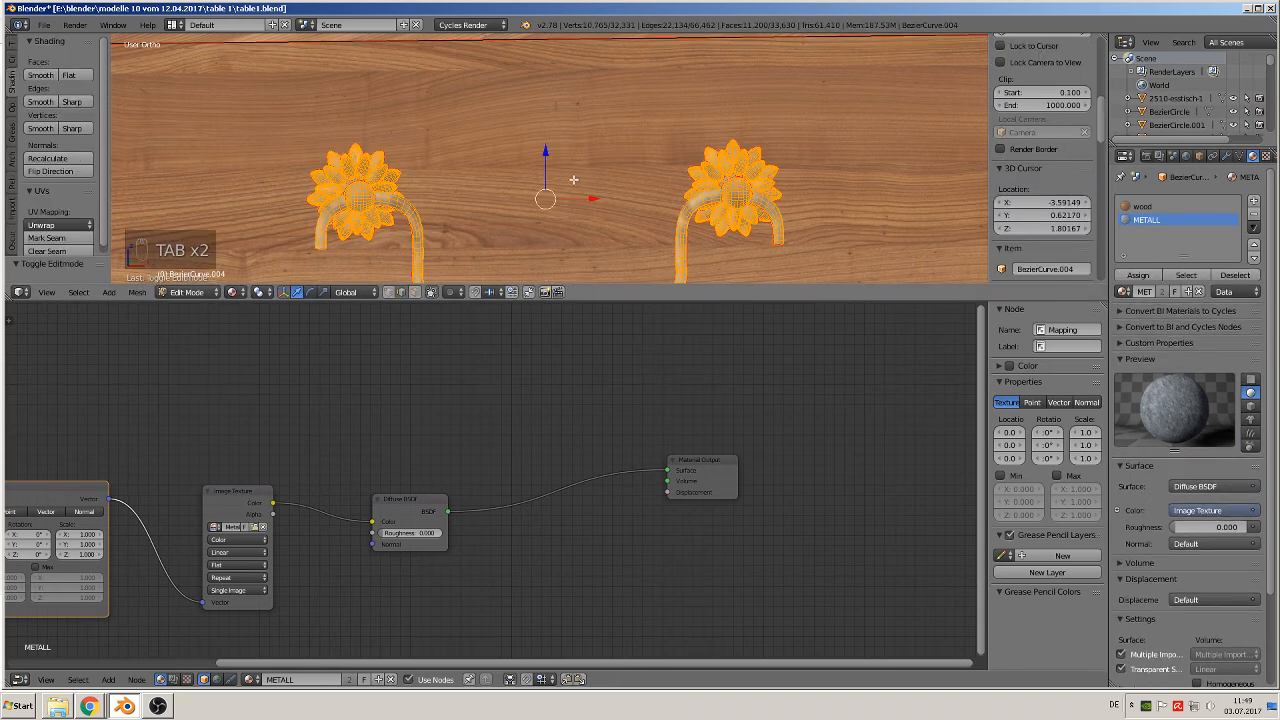
{"action": "key", "text": "u"}
{"action": "left_click", "coordinate": [568, 182]}
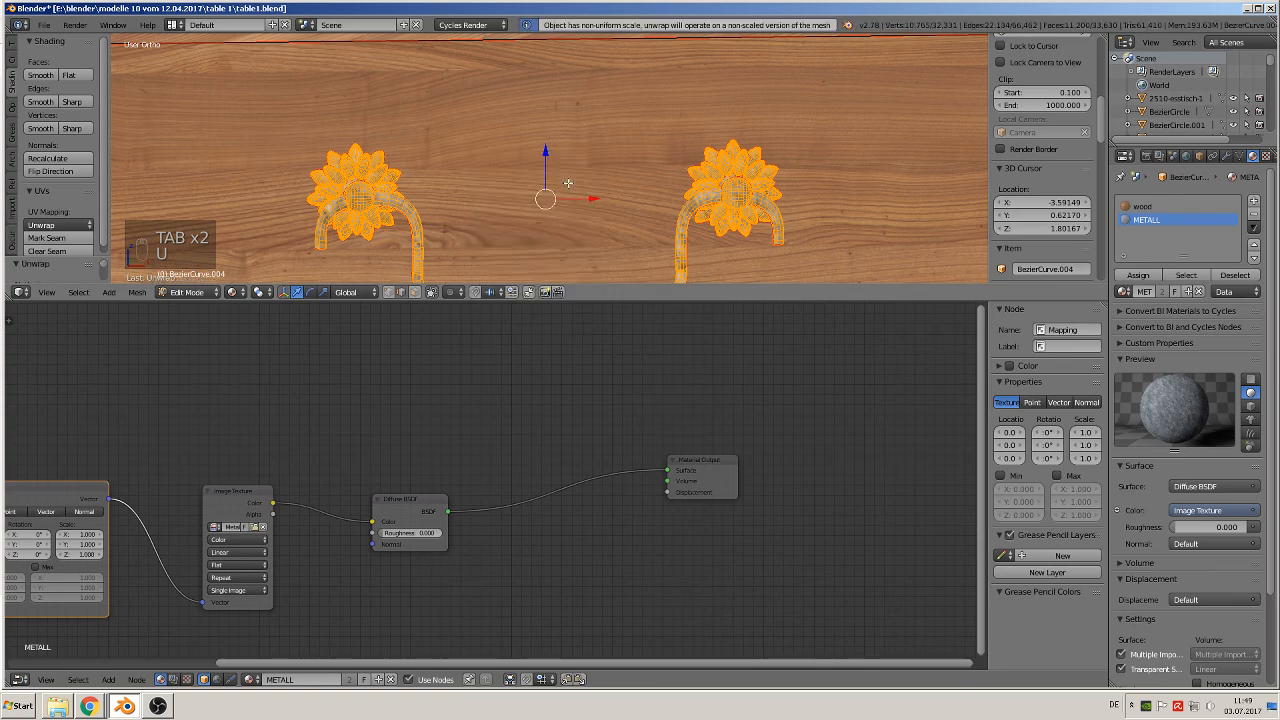
{"action": "key", "text": "Tab"}
{"action": "scroll", "coordinate": [700, 242], "scroll_direction": "down", "scroll_amount": 7}
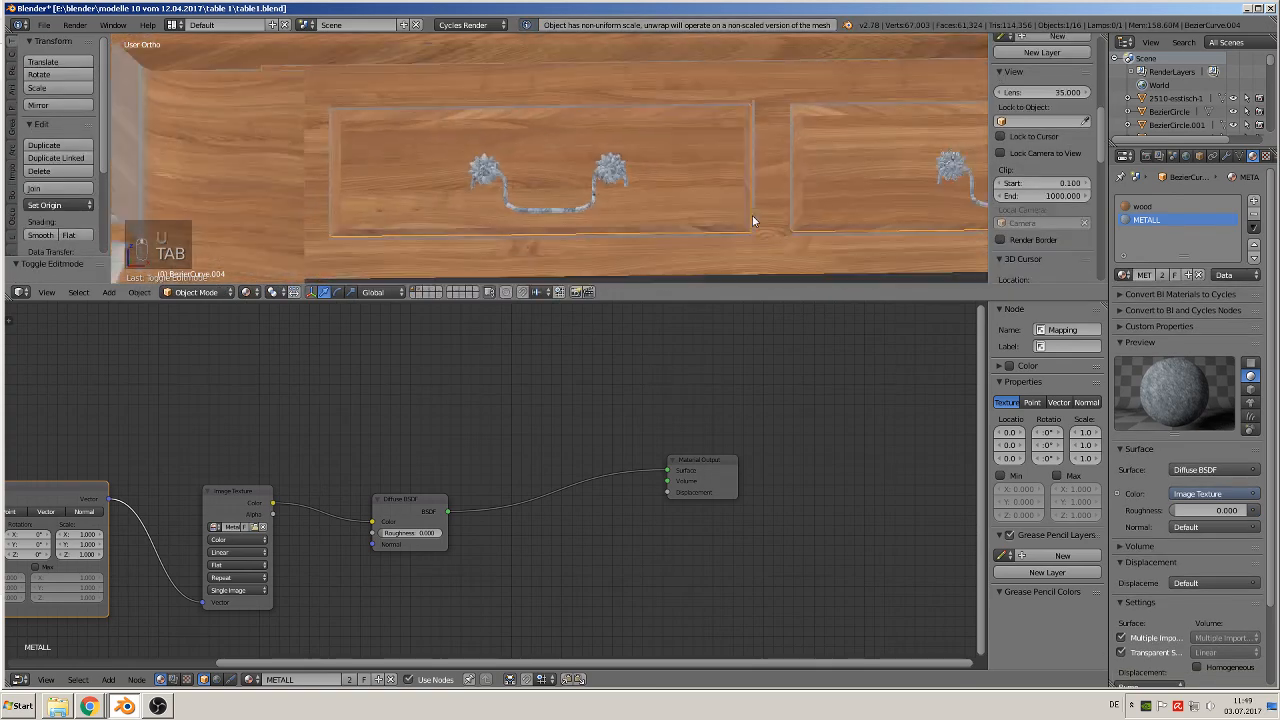
Box-select only the right drawer's handle in Edit Mode.
{"action": "middle_click_drag", "start_coordinate": [772, 188], "coordinate": [891, 184], "text": "shift"}
{"action": "scroll", "coordinate": [833, 148], "scroll_direction": "up", "scroll_amount": 2}
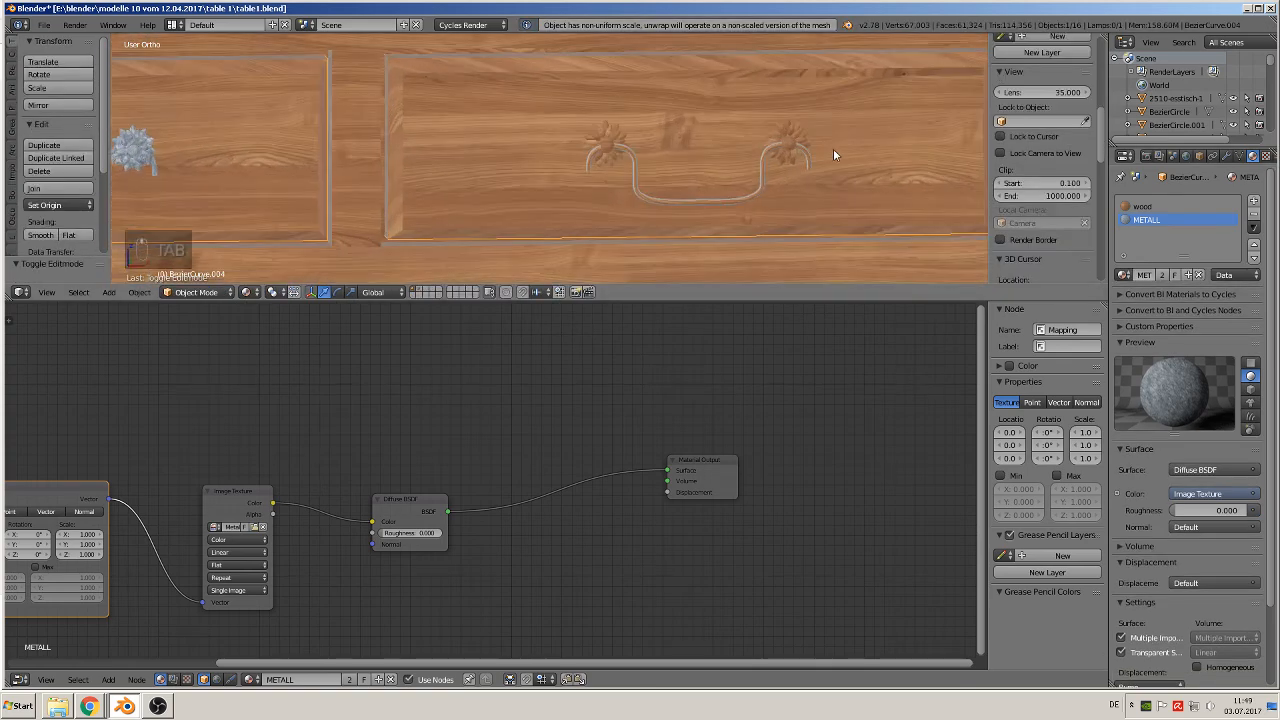
{"action": "key", "text": "Tab"}
{"action": "right_click", "coordinate": [601, 131]}
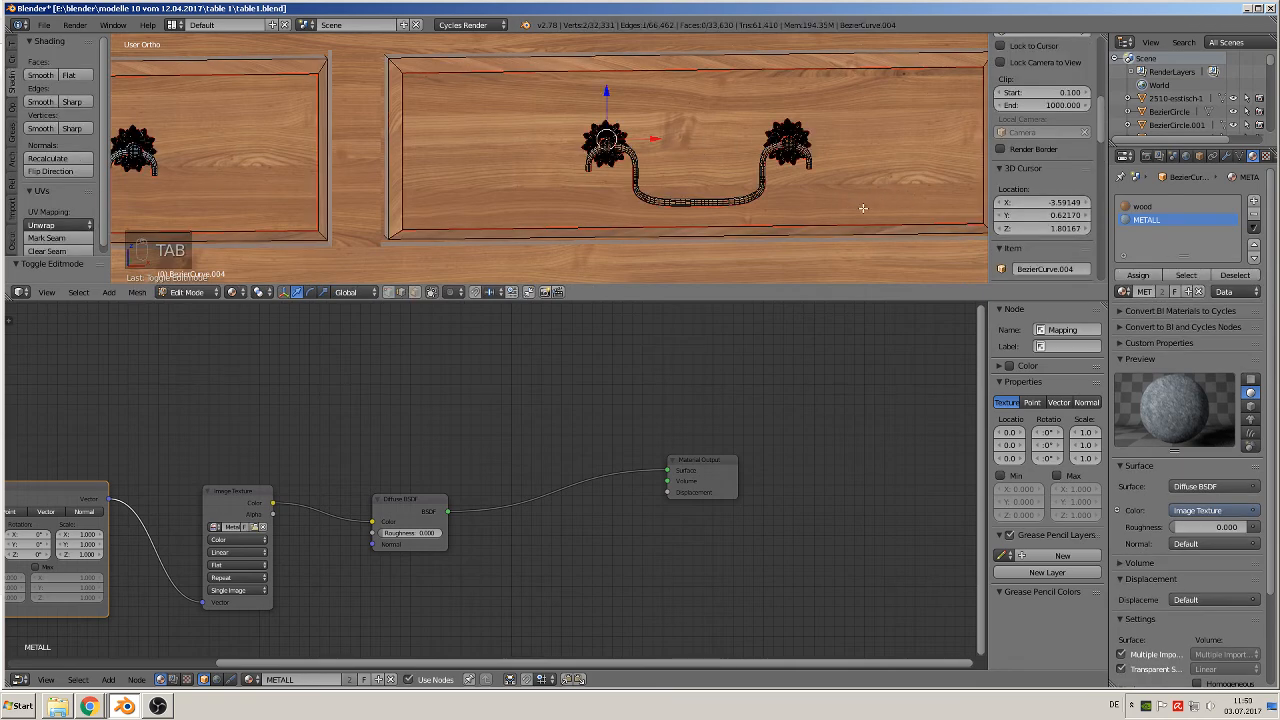
{"action": "key", "text": "b"}
{"action": "key", "text": "b"}
{"action": "left_click_drag", "start_coordinate": [863, 208], "coordinate": [535, 76]}
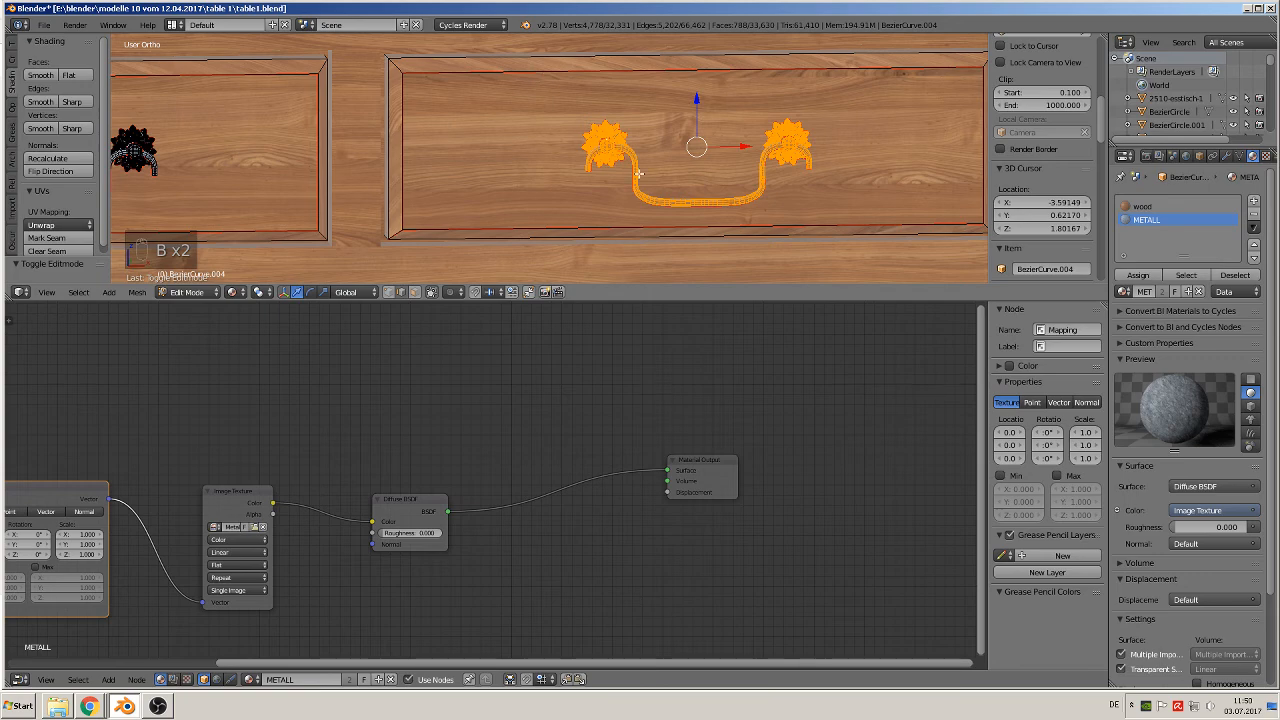
Add all linked parts of the right handle's flower rosettes to the selection and assign METALL to the complete handle.
{"action": "scroll", "coordinate": [652, 165], "scroll_direction": "up", "scroll_amount": 2}
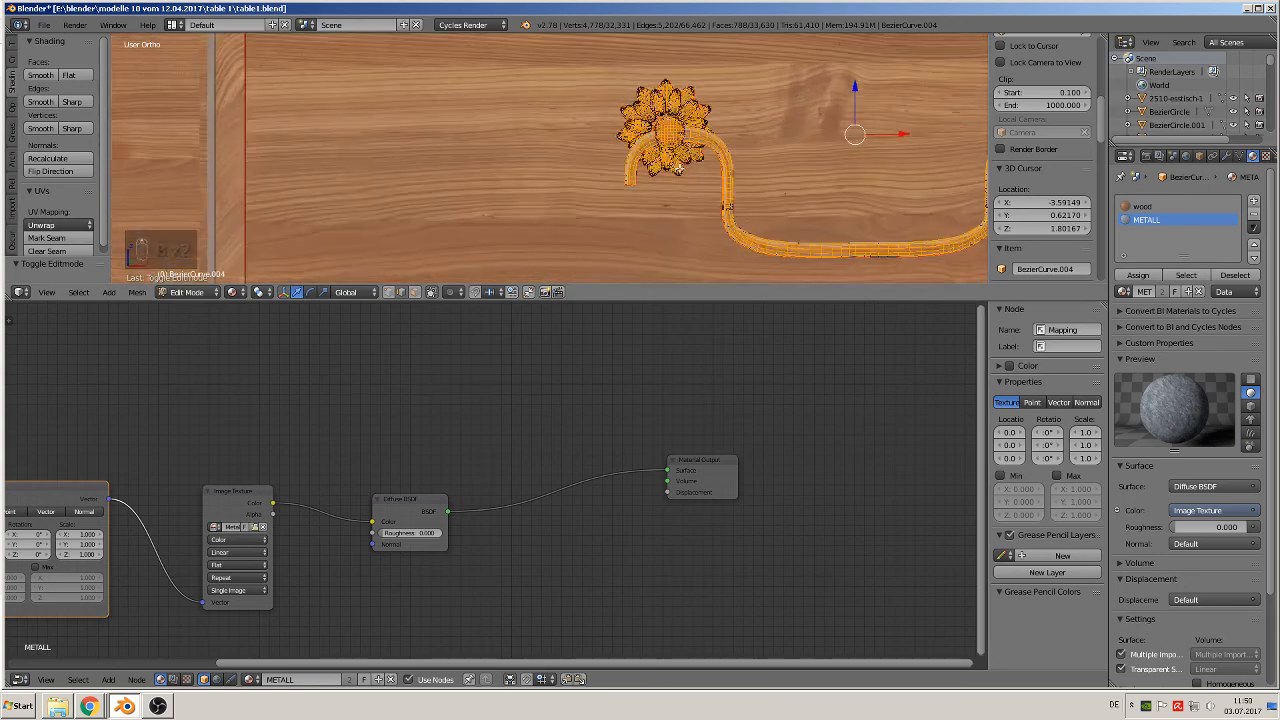
{"action": "scroll", "coordinate": [671, 169], "scroll_direction": "down", "scroll_amount": 2}
{"action": "key", "text": "l"}
{"action": "key", "text": "l"}
{"action": "key", "text": "l"}
{"action": "key", "text": "l"}
{"action": "key", "text": "l"}
{"action": "key", "text": "l"}
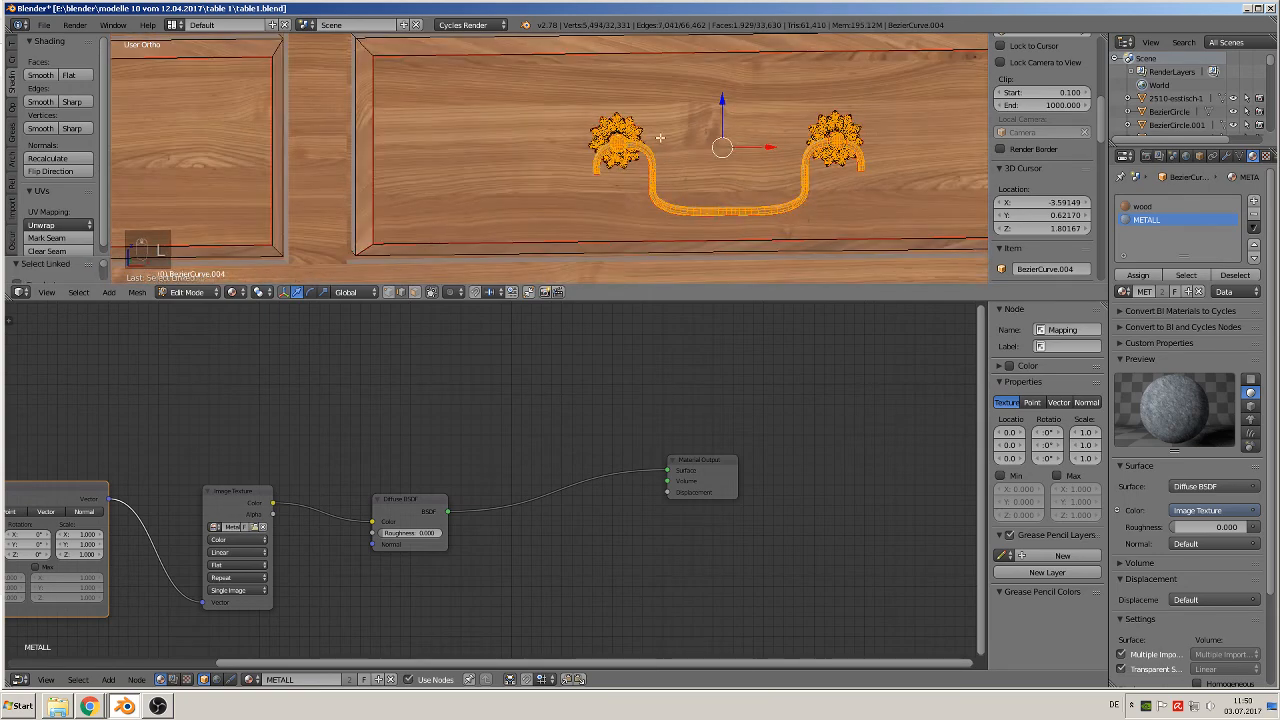
{"action": "key", "text": "l"}
{"action": "key", "text": "l"}
{"action": "key", "text": "l"}
{"action": "key", "text": "l"}
{"action": "key", "text": "l"}
{"action": "key", "text": "l"}
{"action": "key", "text": "l"}
{"action": "key", "text": "l"}
{"action": "key", "text": "l"}
{"action": "key", "text": "l"}
{"action": "key", "text": "l"}
{"action": "key", "text": "l"}
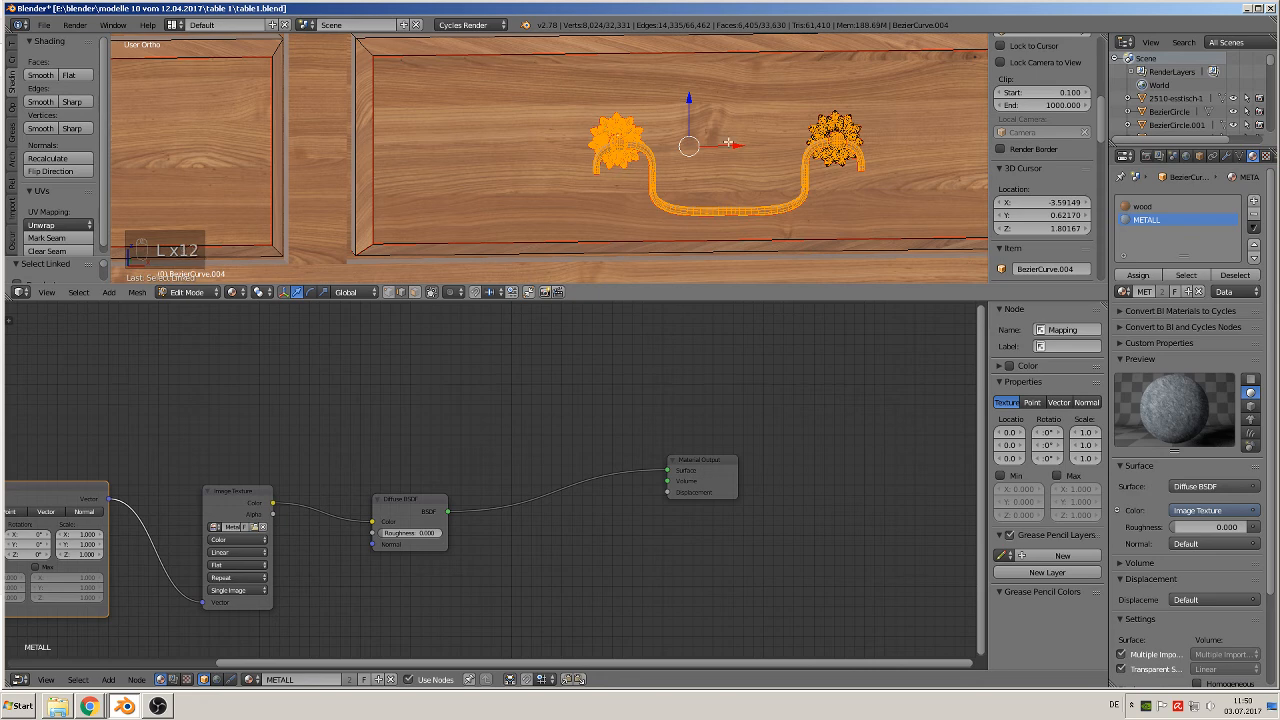
{"action": "key", "text": "l"}
{"action": "key", "text": "l"}
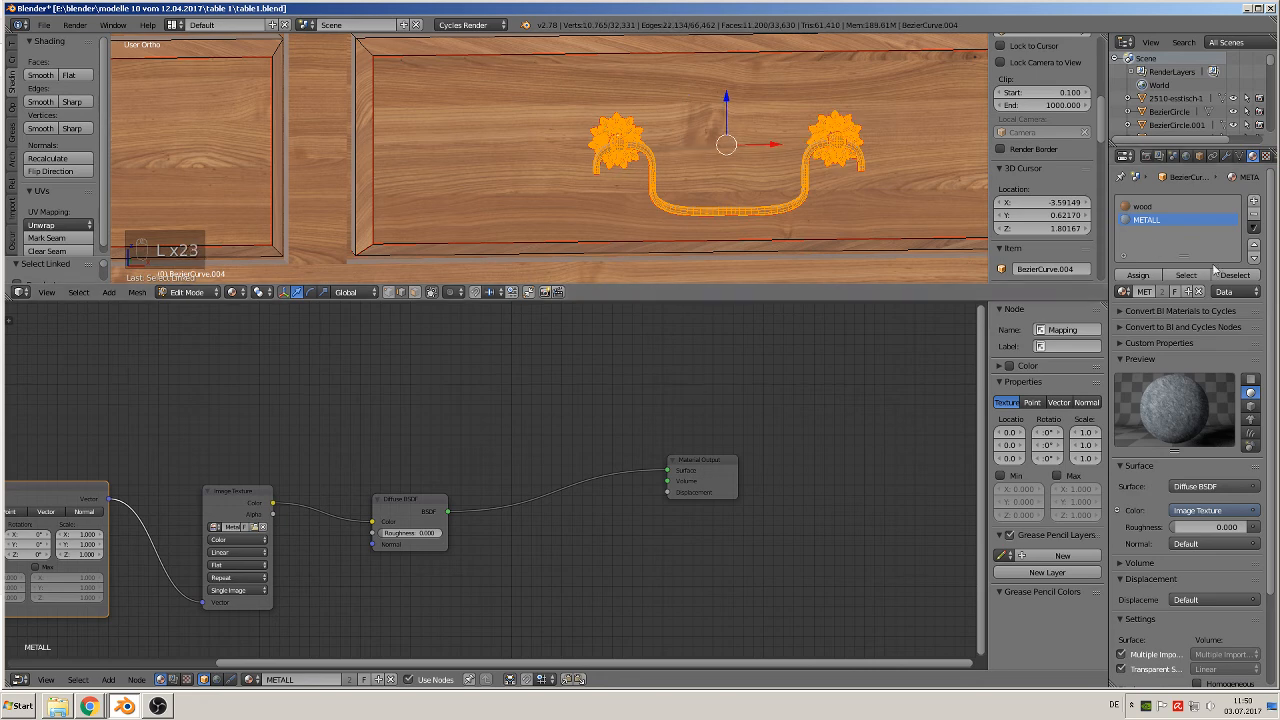
{"action": "key", "text": "Tab"}
{"action": "scroll", "coordinate": [763, 179], "scroll_direction": "down", "scroll_amount": 2}
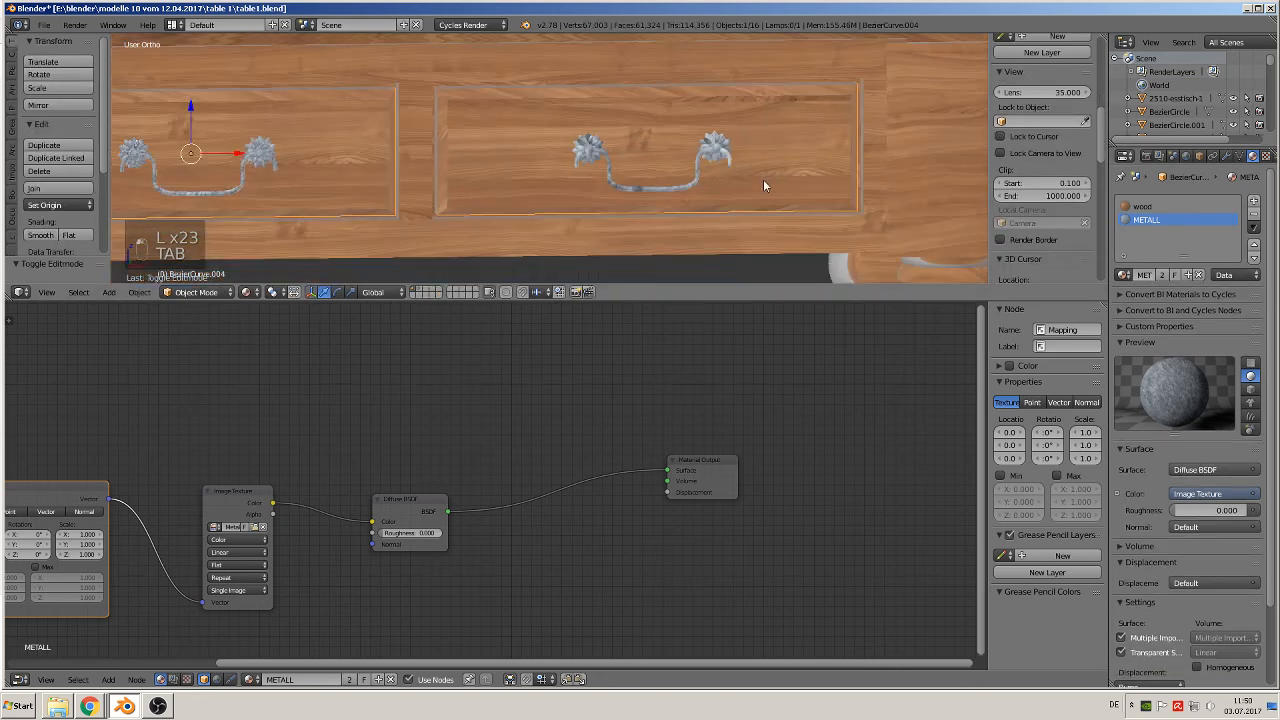
Unwrap the UVs of the right drawer's handle and return to Object Mode with the whole table in view.
{"action": "scroll", "coordinate": [763, 178], "scroll_direction": "up", "scroll_amount": 2}
{"action": "key", "text": "Tab"}
{"action": "key", "text": "u"}
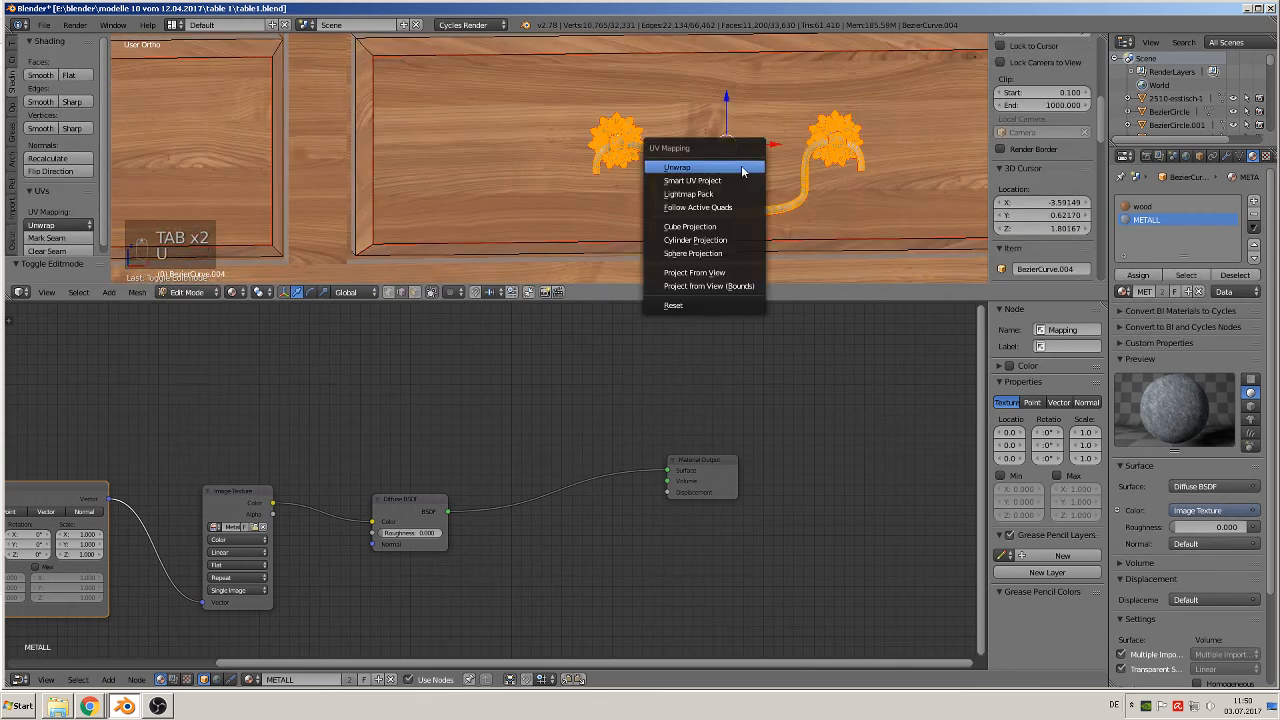
{"action": "left_click", "coordinate": [690, 167]}
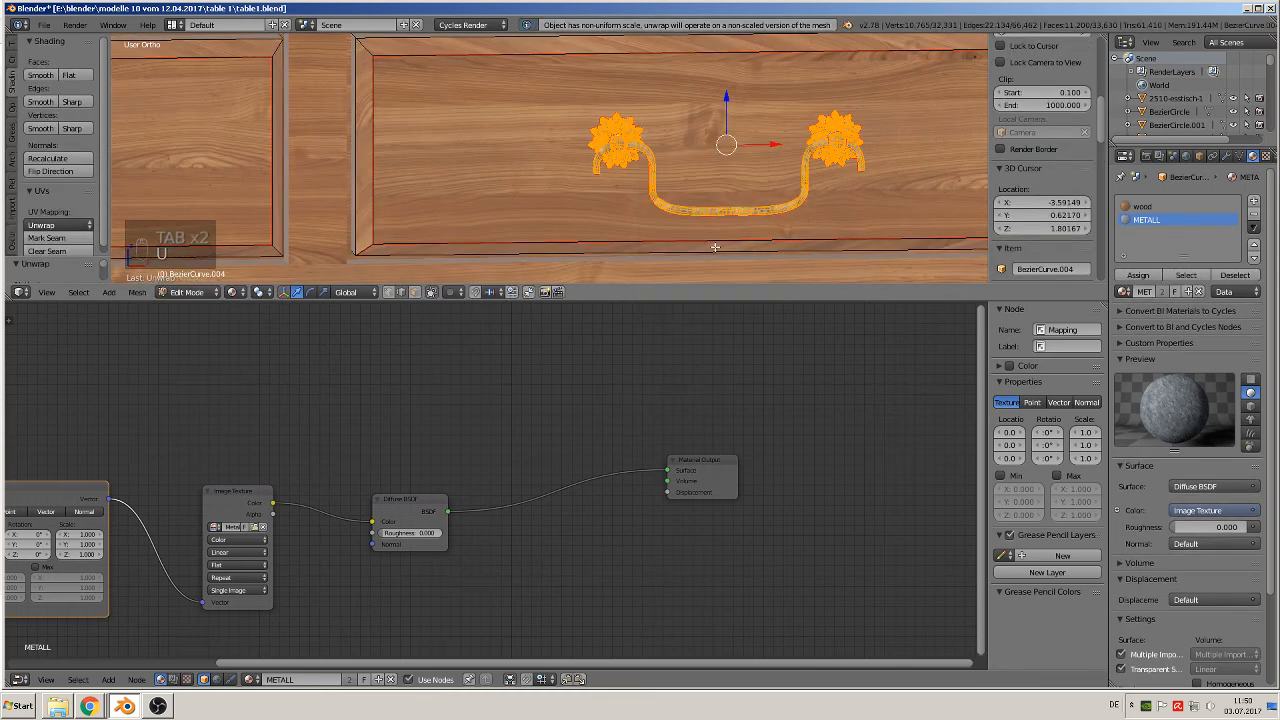
{"action": "key", "text": "Tab"}
{"action": "scroll", "coordinate": [706, 245], "scroll_direction": "down", "scroll_amount": 3}
{"action": "scroll", "coordinate": [706, 239], "scroll_direction": "down", "scroll_amount": 6}
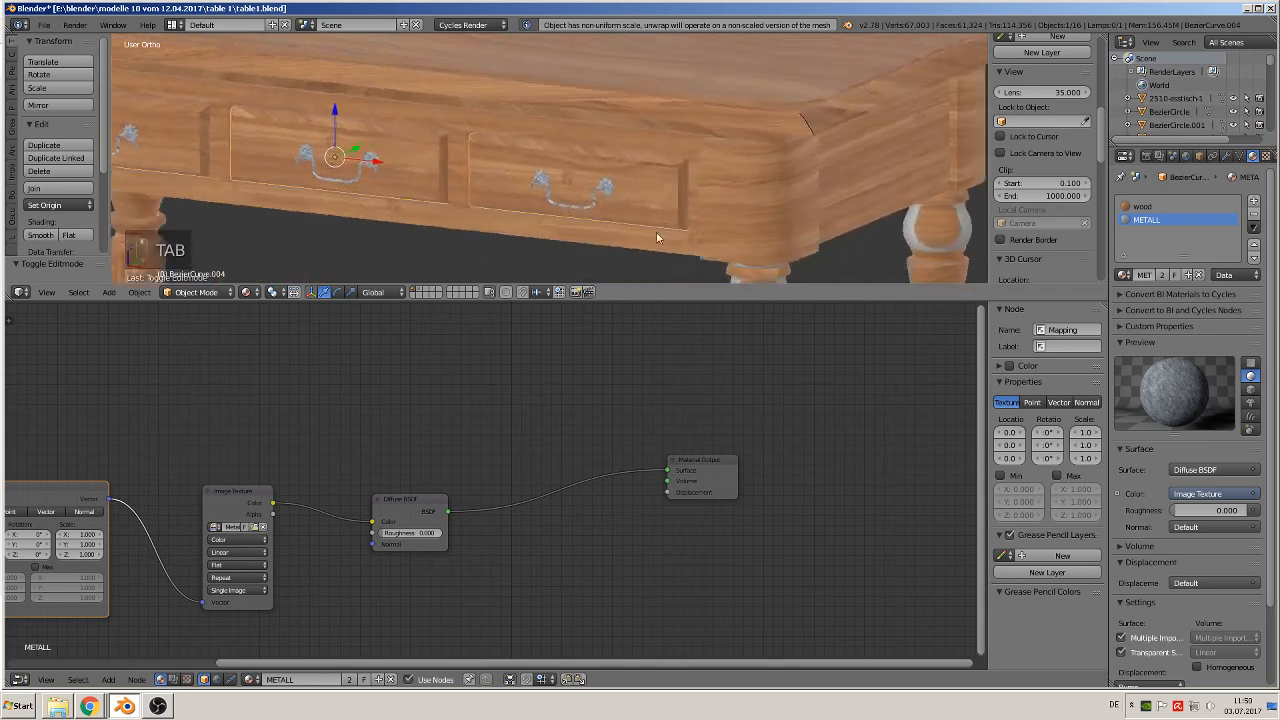
{"action": "scroll", "coordinate": [667, 220], "scroll_direction": "down", "scroll_amount": 3}
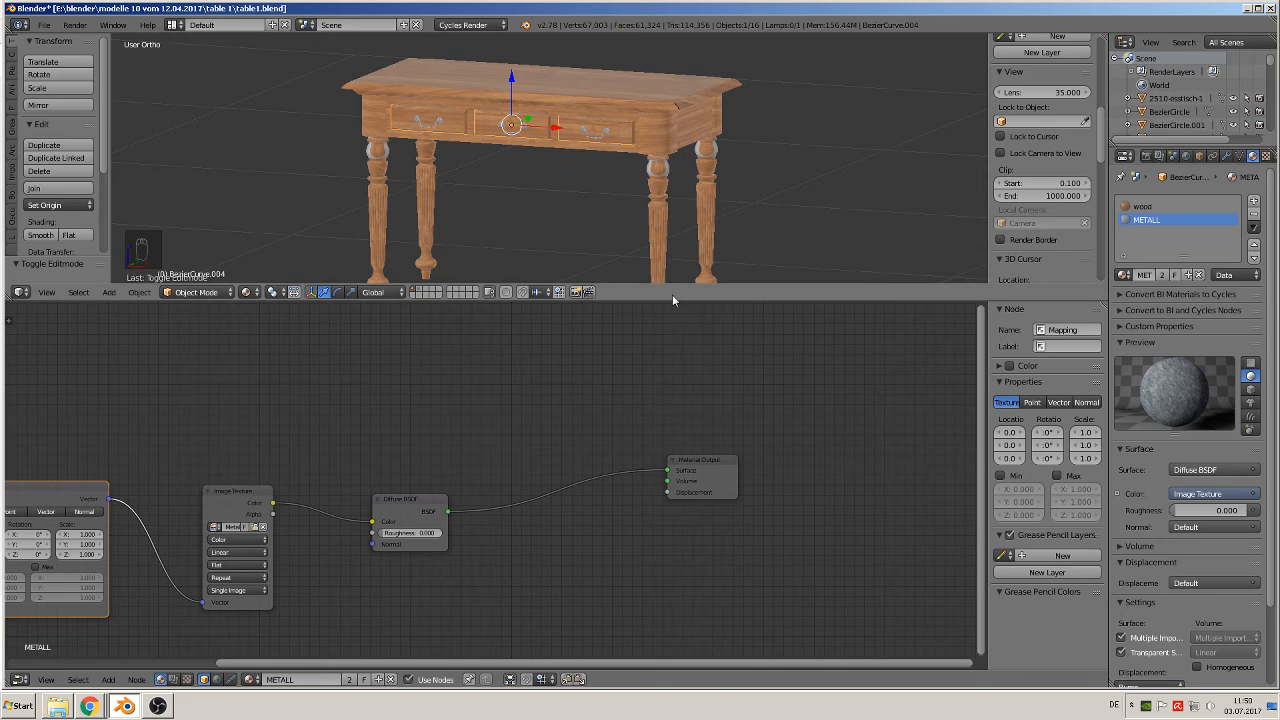
Enlarge the 3D viewport over the node editor and hide the viewport's properties sidebar.
{"action": "left_click_drag", "start_coordinate": [657, 296], "coordinate": [708, 537]}
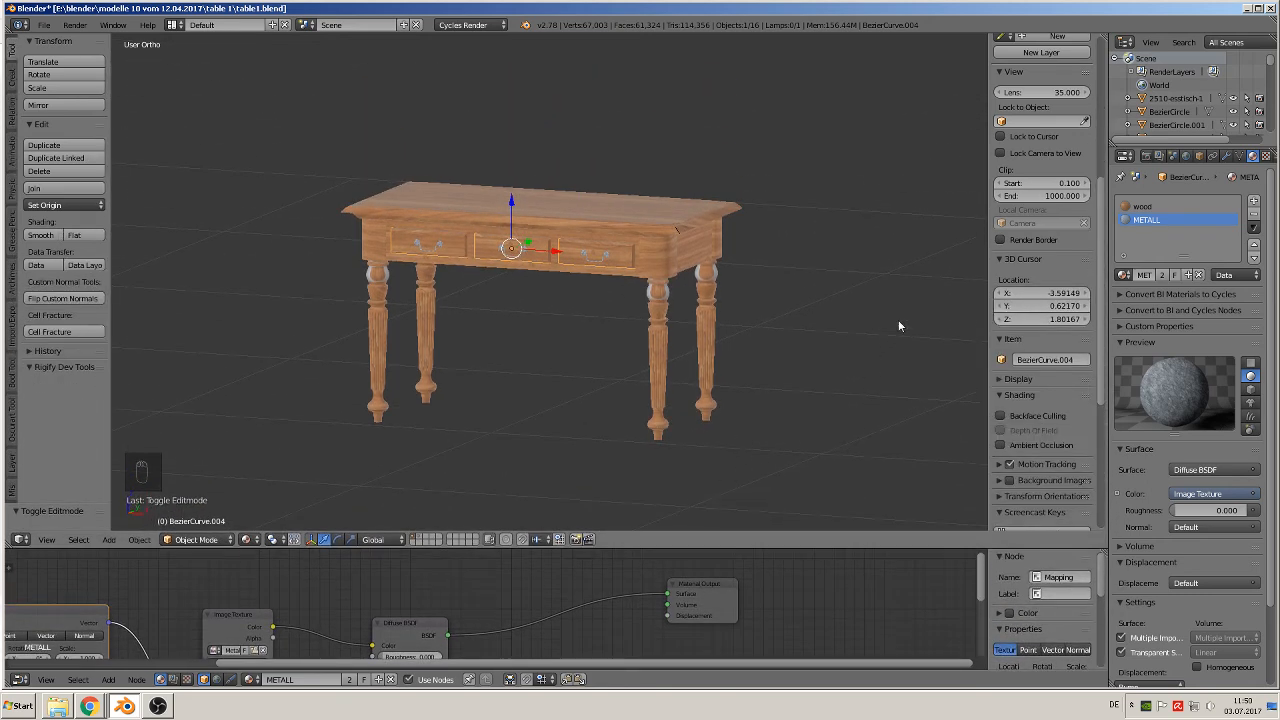
{"action": "key", "text": "n"}
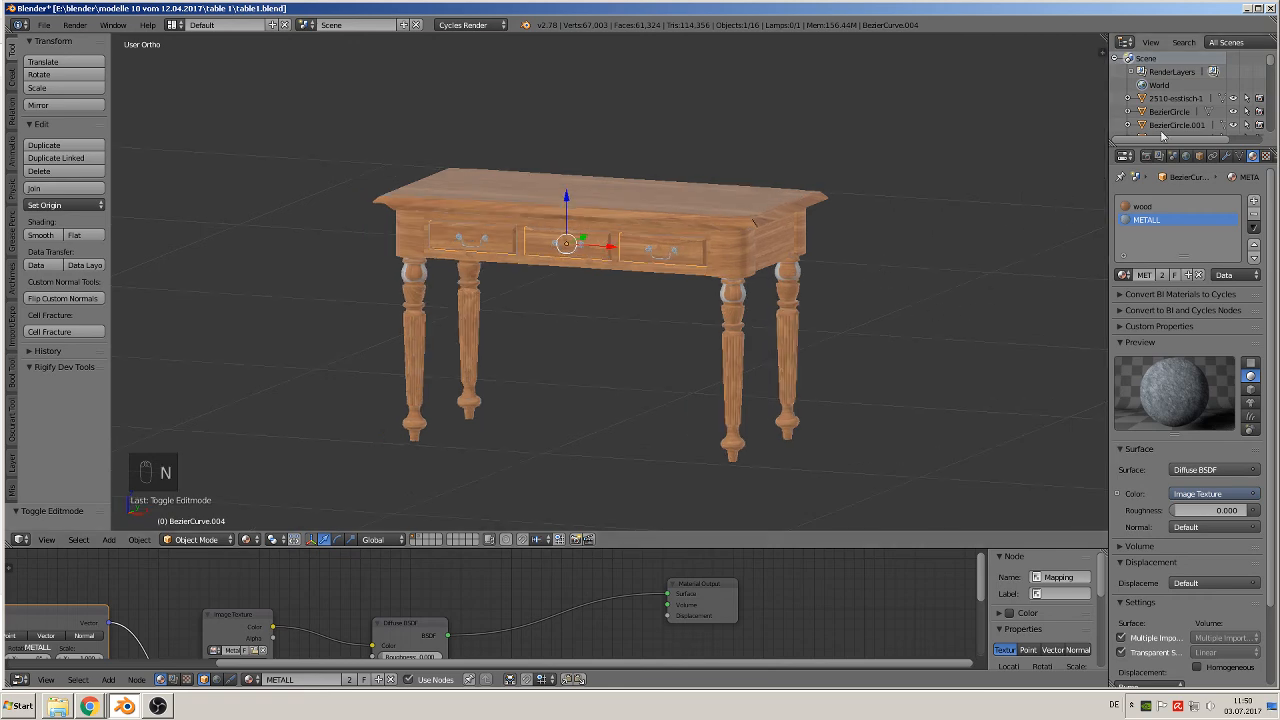
Select the scene's sun lamp and set its size to 0.003.
{"action": "scroll", "coordinate": [1180, 117], "scroll_direction": "down", "scroll_amount": 4}
{"action": "scroll", "coordinate": [1180, 117], "scroll_direction": "down", "scroll_amount": 3}
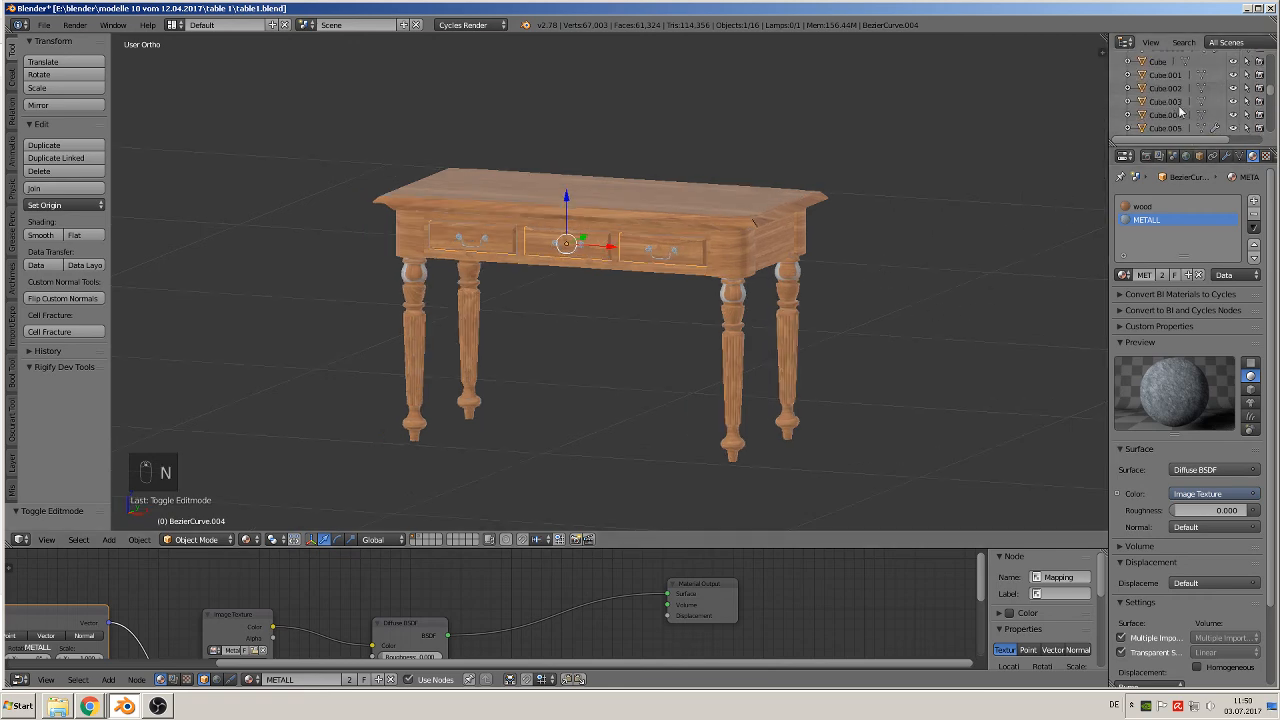
{"action": "scroll", "coordinate": [672, 286], "scroll_direction": "down", "scroll_amount": 8}
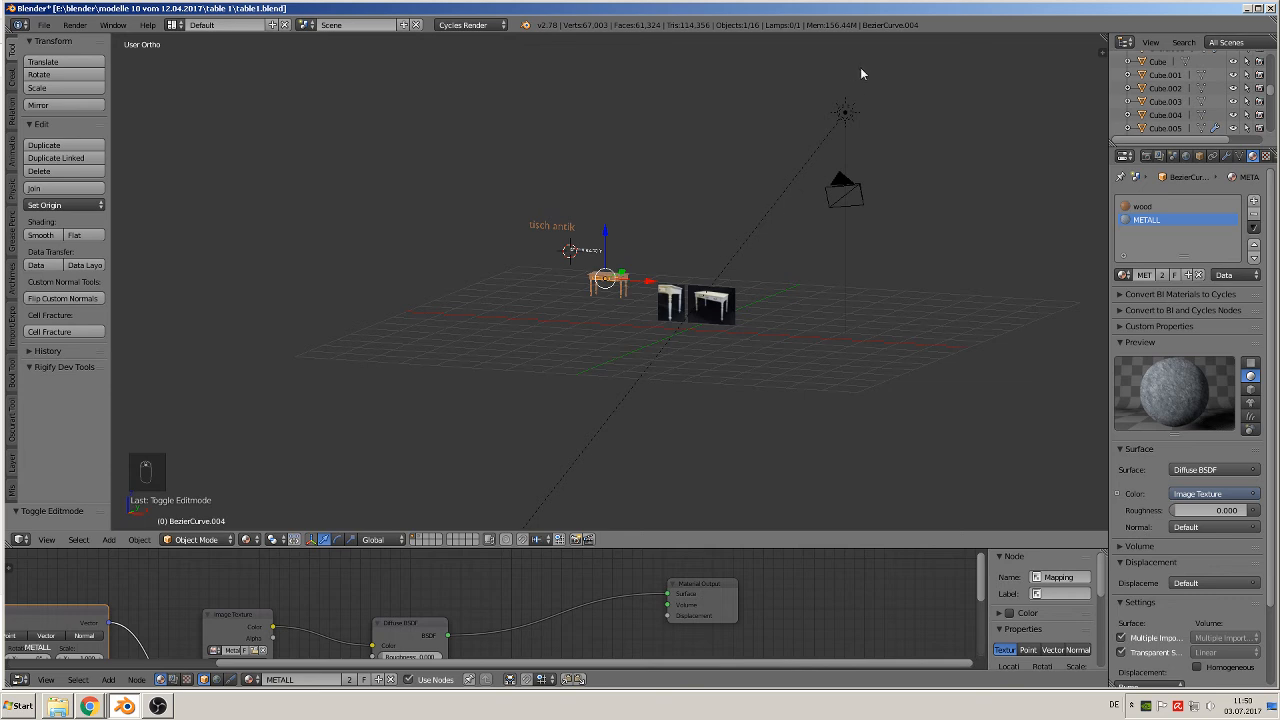
{"action": "right_click", "coordinate": [842, 122]}
{"action": "key", "text": "g"}
{"action": "right_click", "coordinate": [768, 170]}
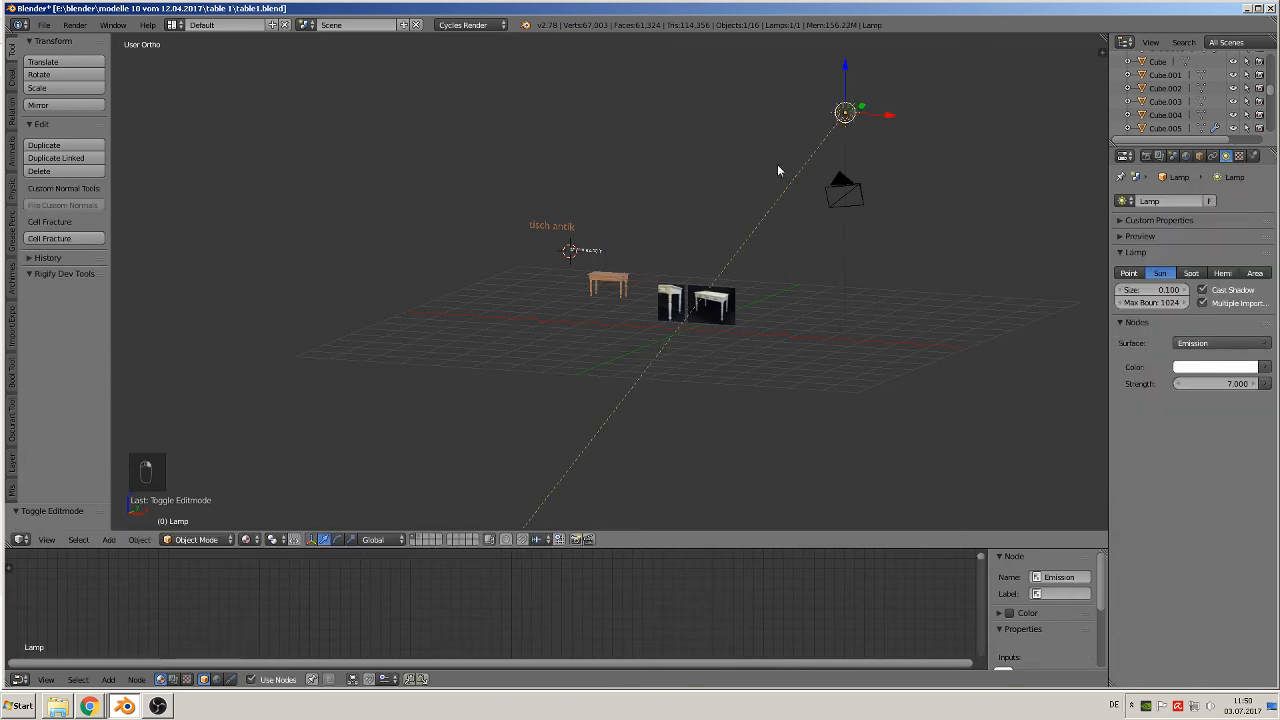
{"action": "middle_click_drag", "start_coordinate": [858, 292], "coordinate": [864, 380]}
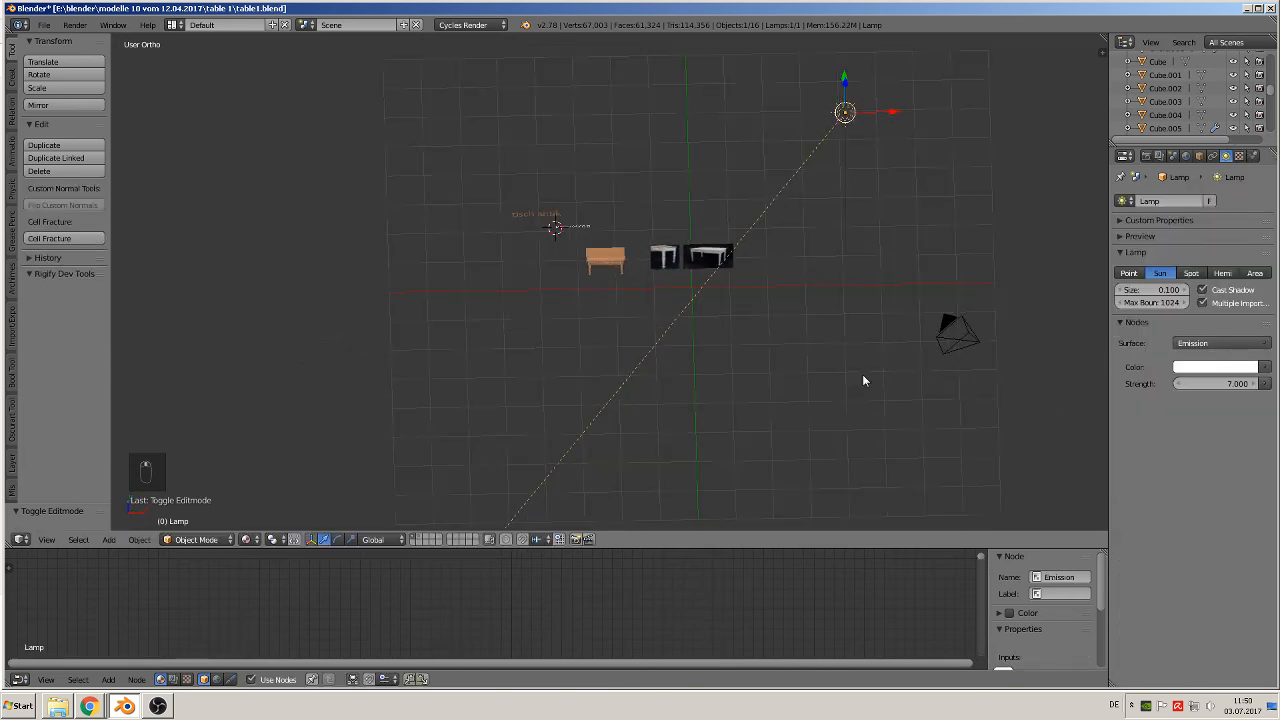
{"action": "left_click", "coordinate": [1144, 292]}
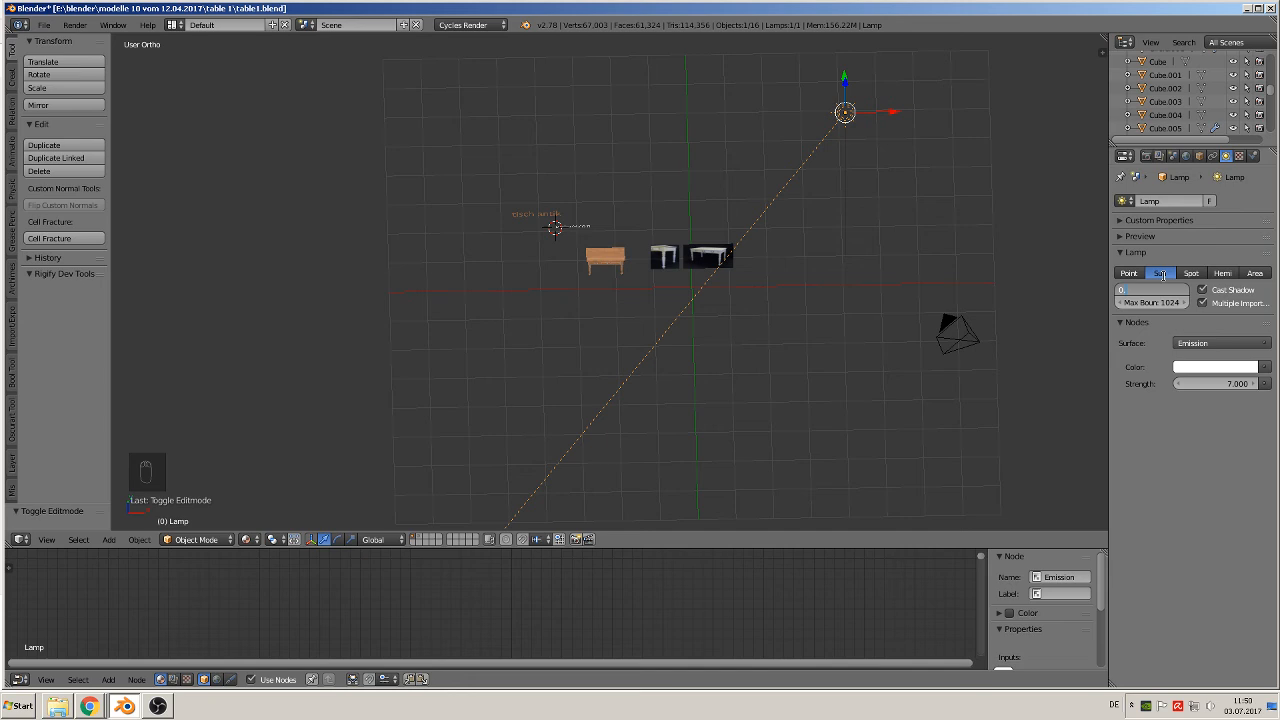
{"action": "type", "text": "003"}
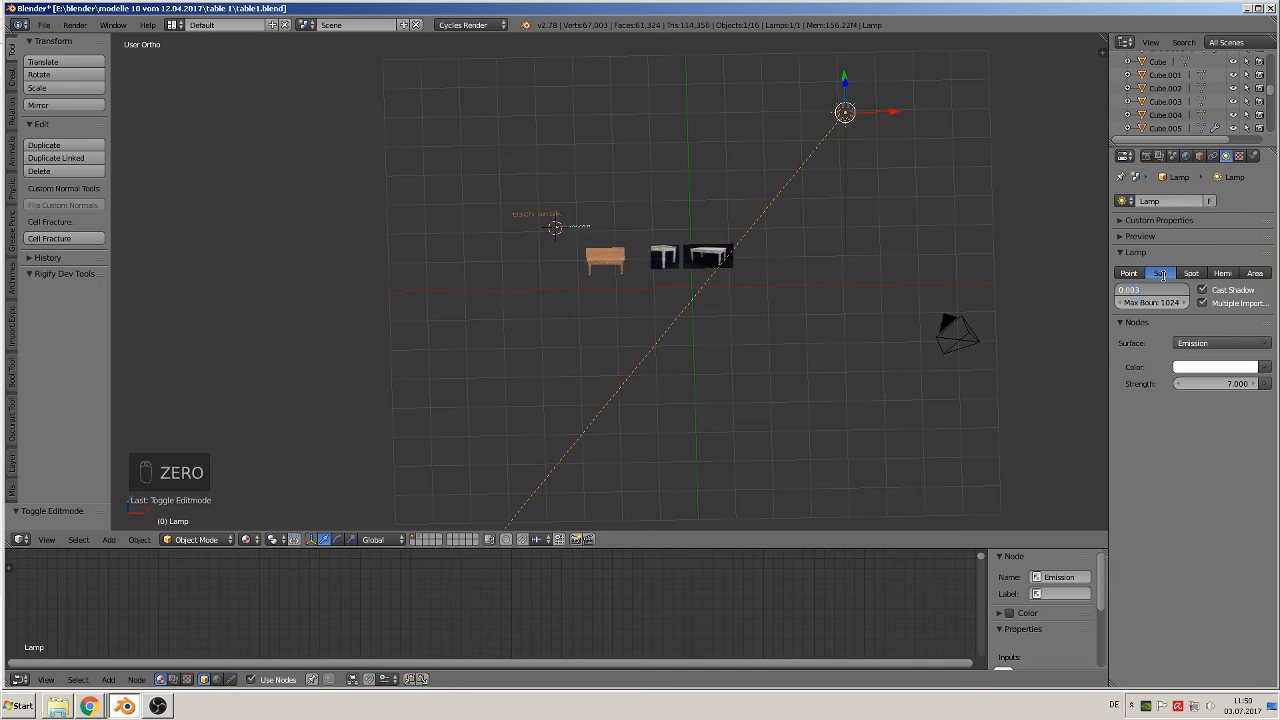
{"action": "key", "text": "Return"}
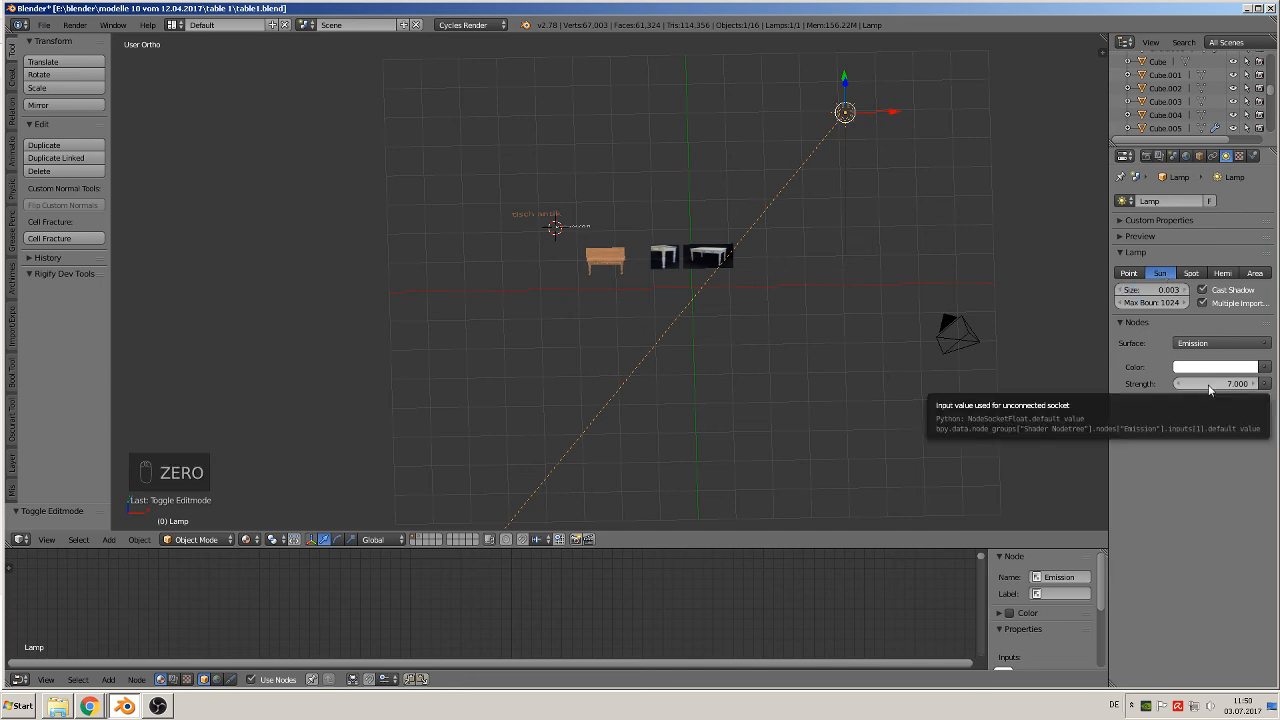
Expand the lamp's preview, then open the World settings and choose Environment Texture as the background color source.
{"action": "middle_click_drag", "start_coordinate": [792, 292], "coordinate": [760, 261]}
{"action": "scroll", "coordinate": [769, 235], "scroll_direction": "up", "scroll_amount": 1}
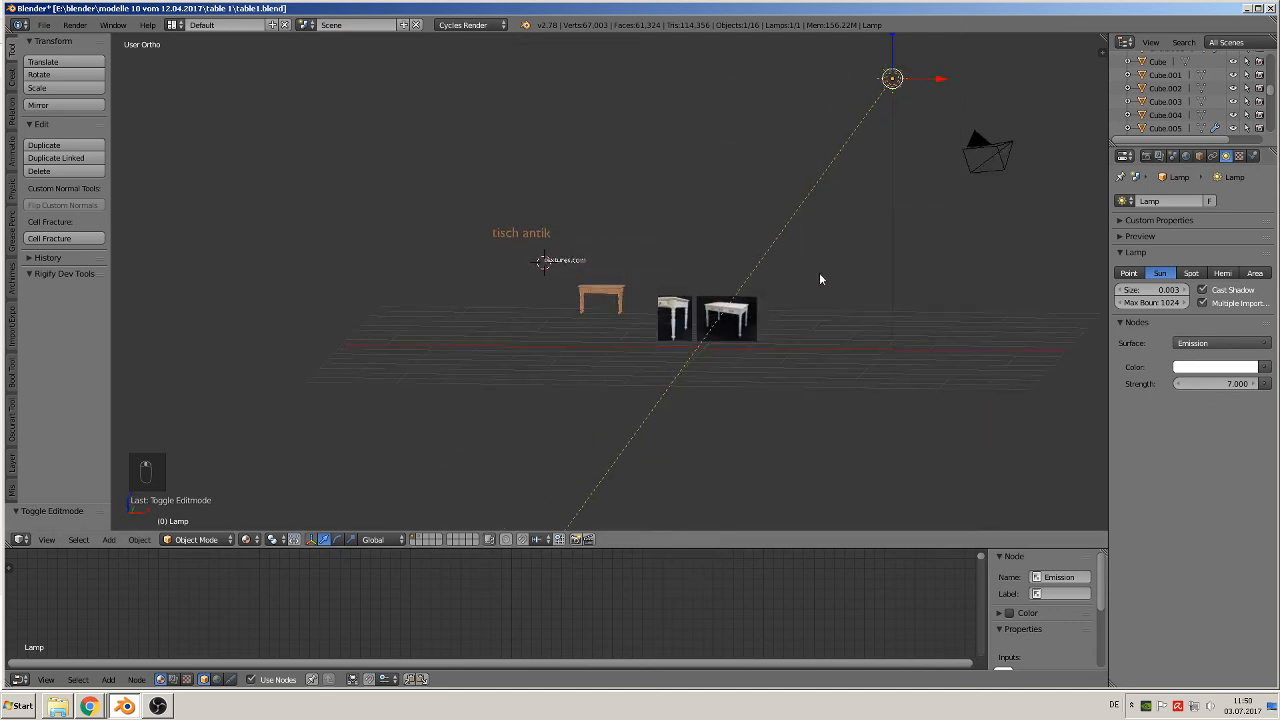
{"action": "scroll", "coordinate": [819, 279], "scroll_direction": "up", "scroll_amount": 2}
{"action": "left_click", "coordinate": [1124, 236]}
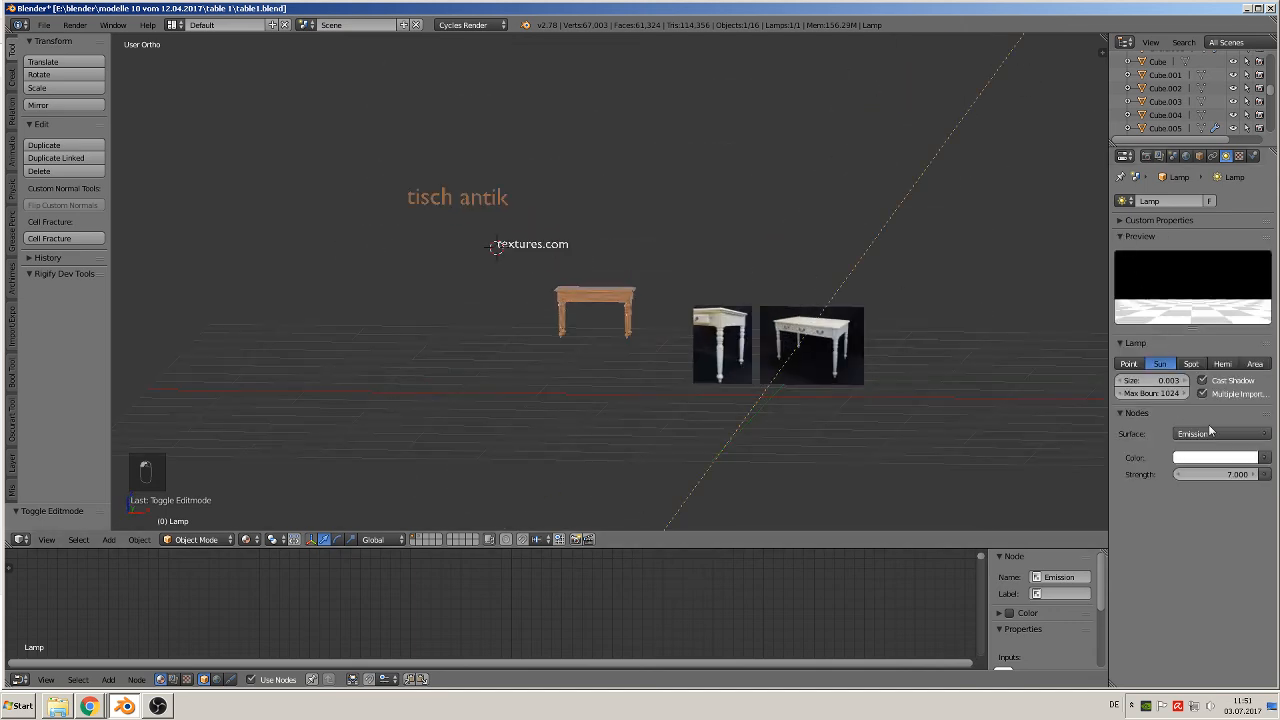
{"action": "left_click", "coordinate": [1186, 156]}
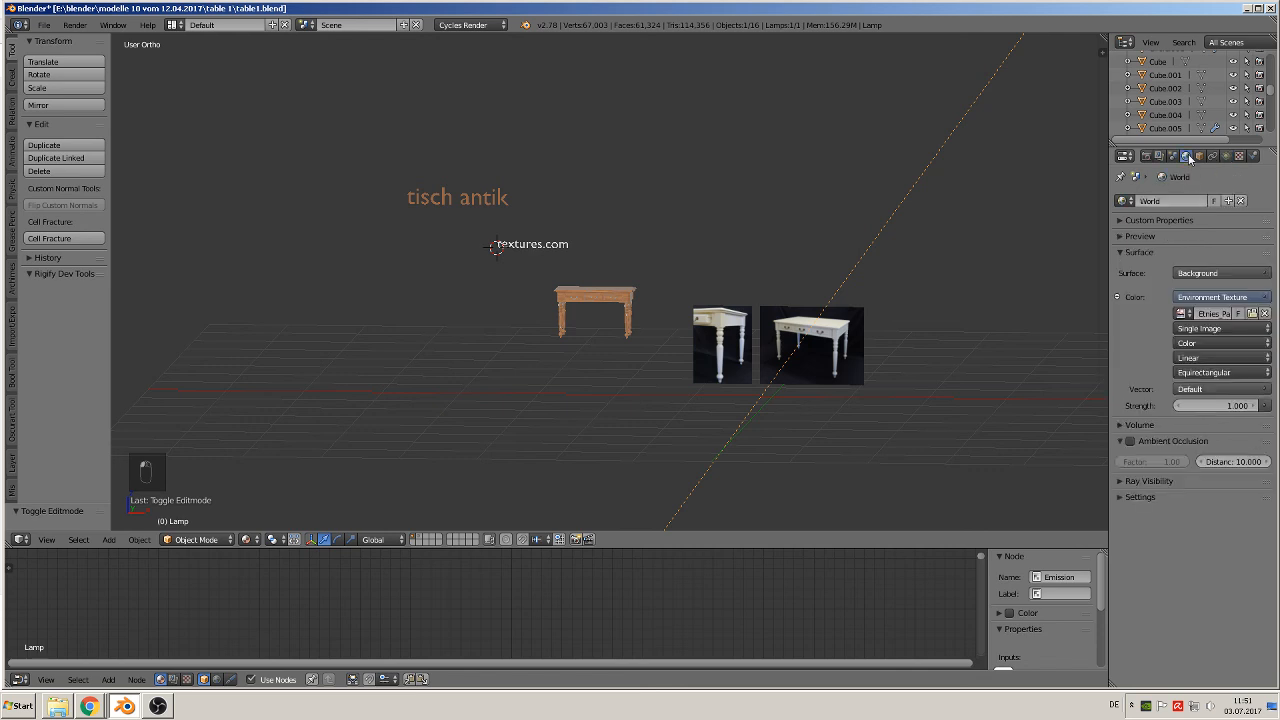
{"action": "left_click", "coordinate": [1201, 297]}
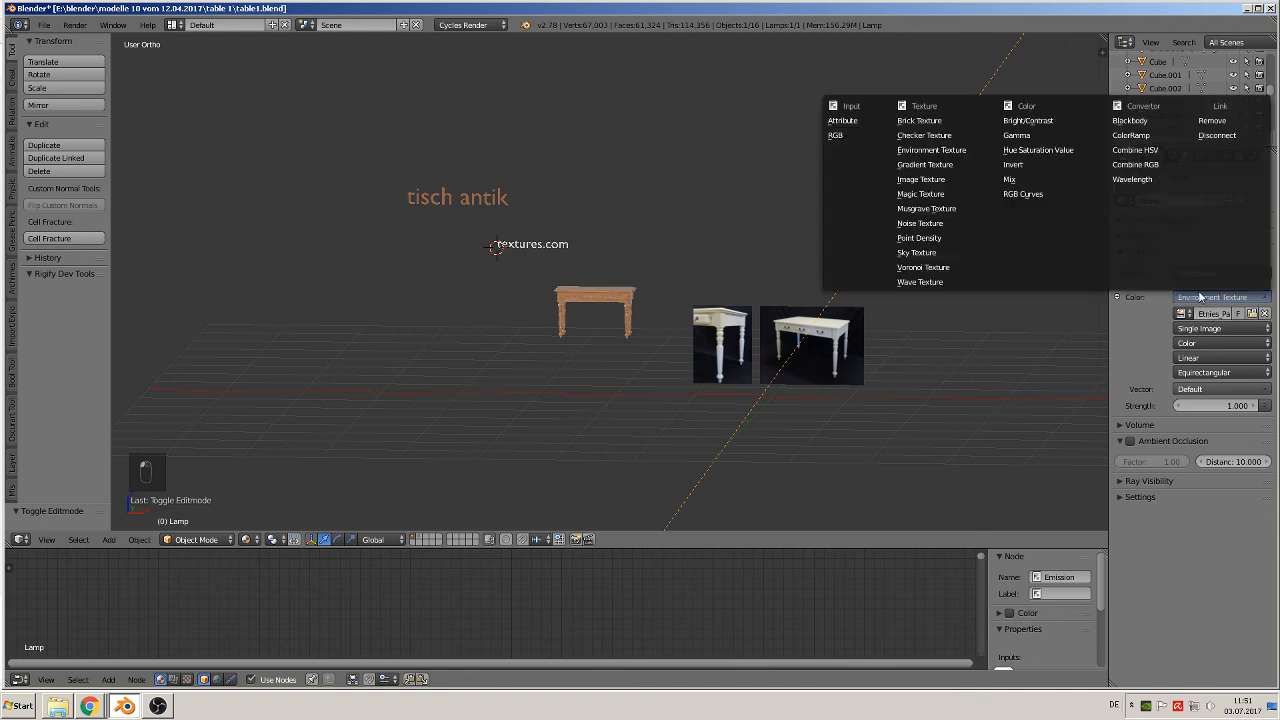
{"action": "left_click", "coordinate": [966, 152]}
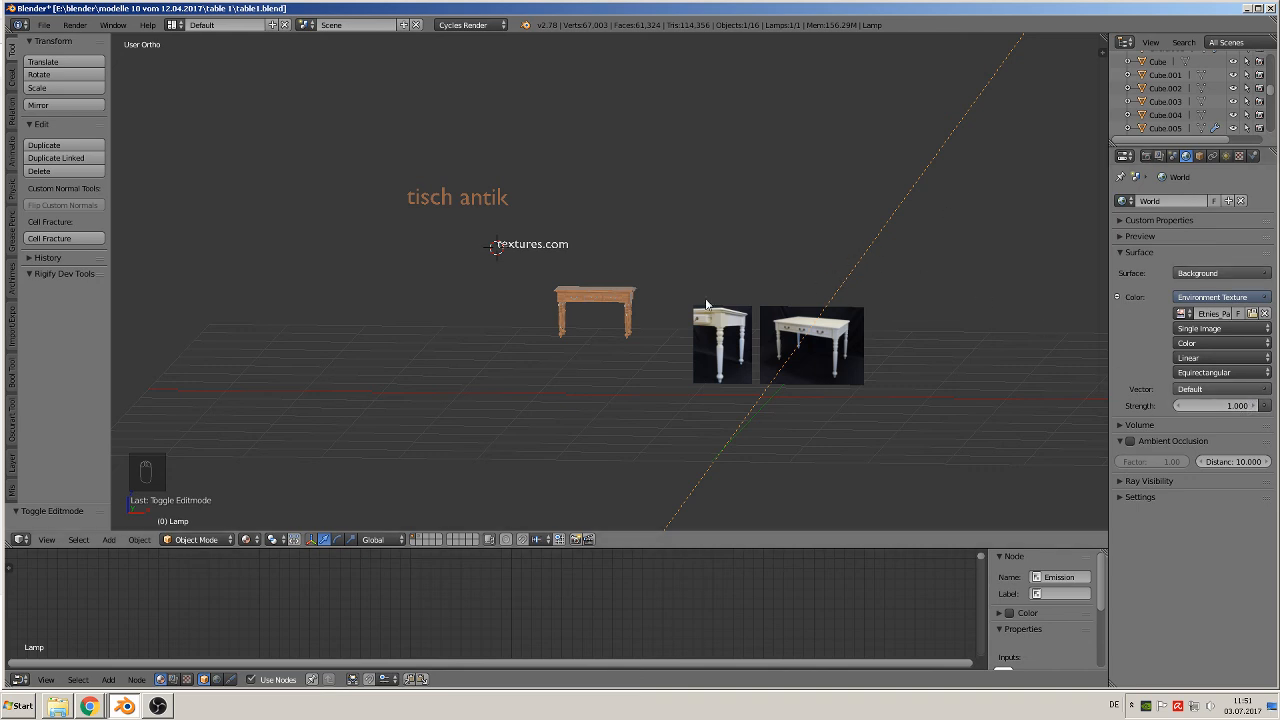
Frame the table closely and display it with Rendered viewport shading.
{"action": "scroll", "coordinate": [630, 350], "scroll_direction": "up", "scroll_amount": 8}
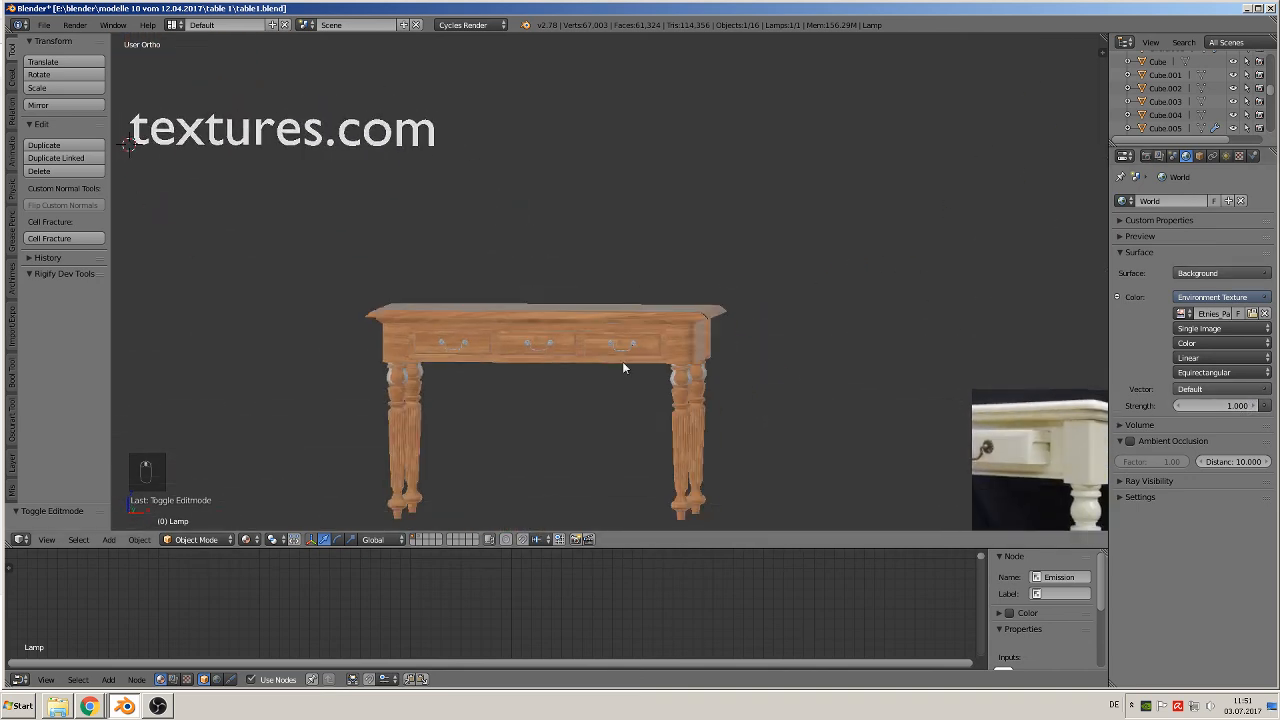
{"action": "scroll", "coordinate": [645, 360], "scroll_direction": "up", "scroll_amount": 4}
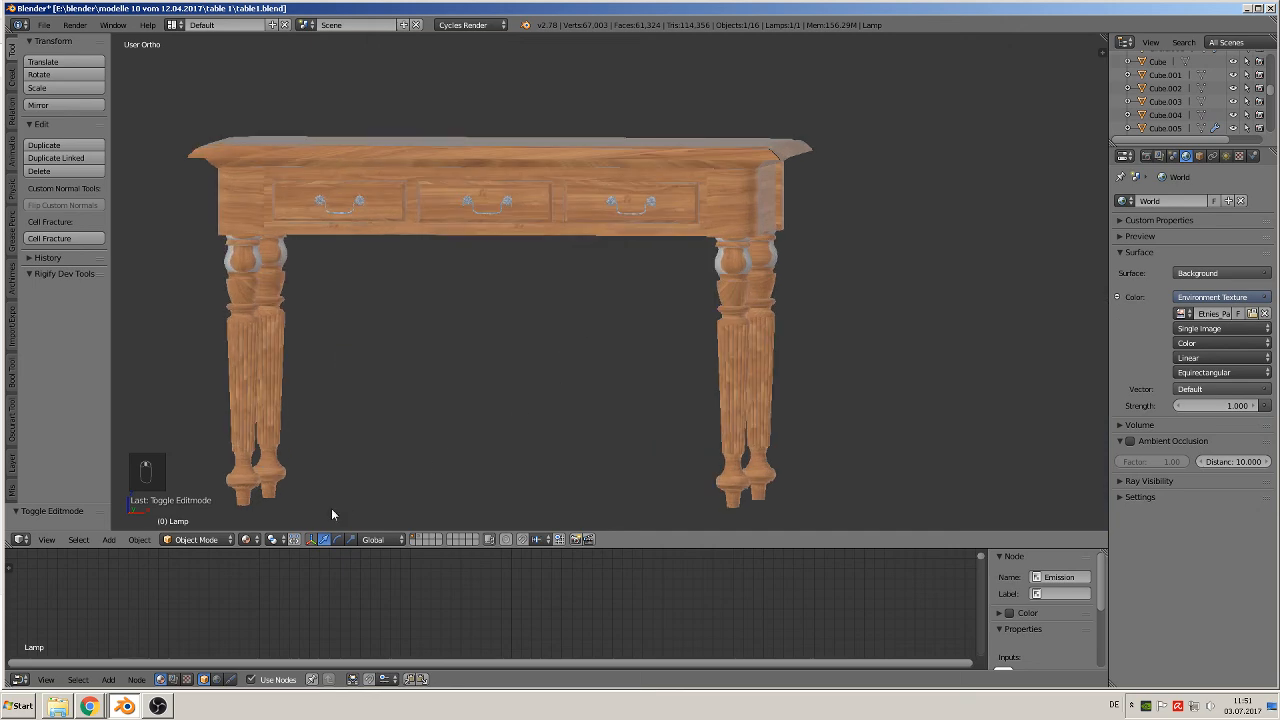
{"action": "left_click", "coordinate": [248, 540]}
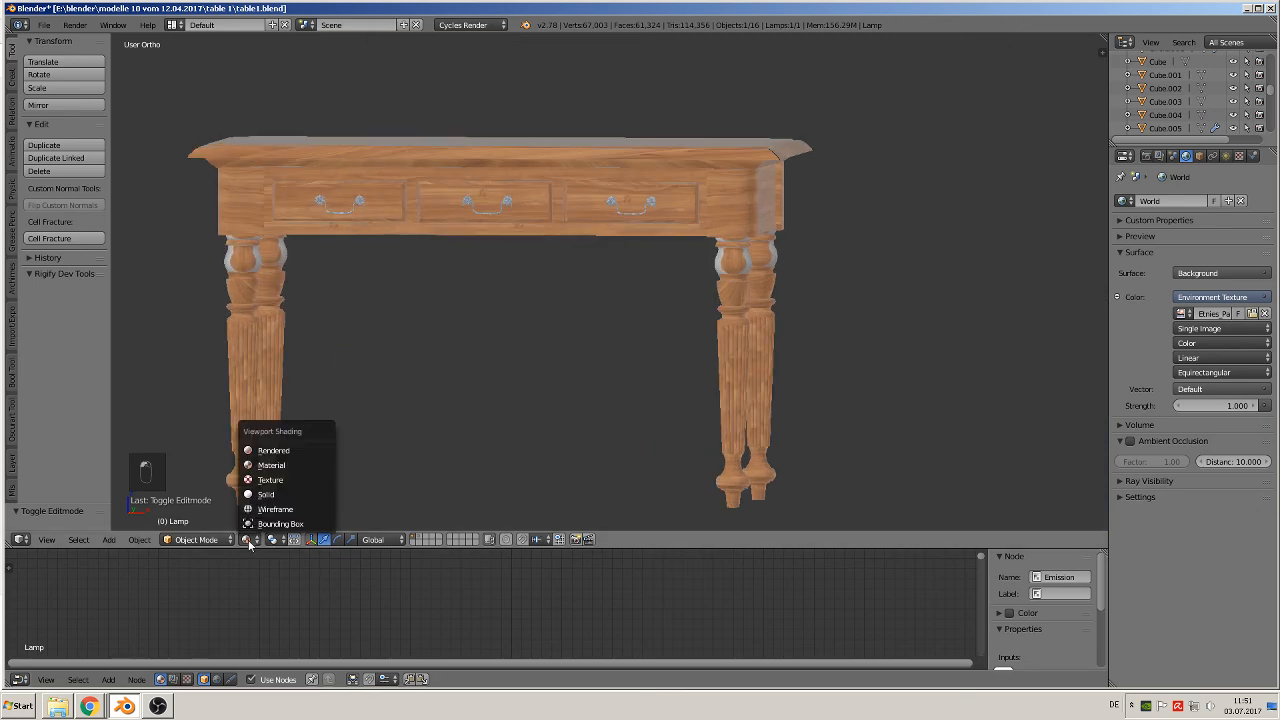
{"action": "left_click", "coordinate": [273, 451]}
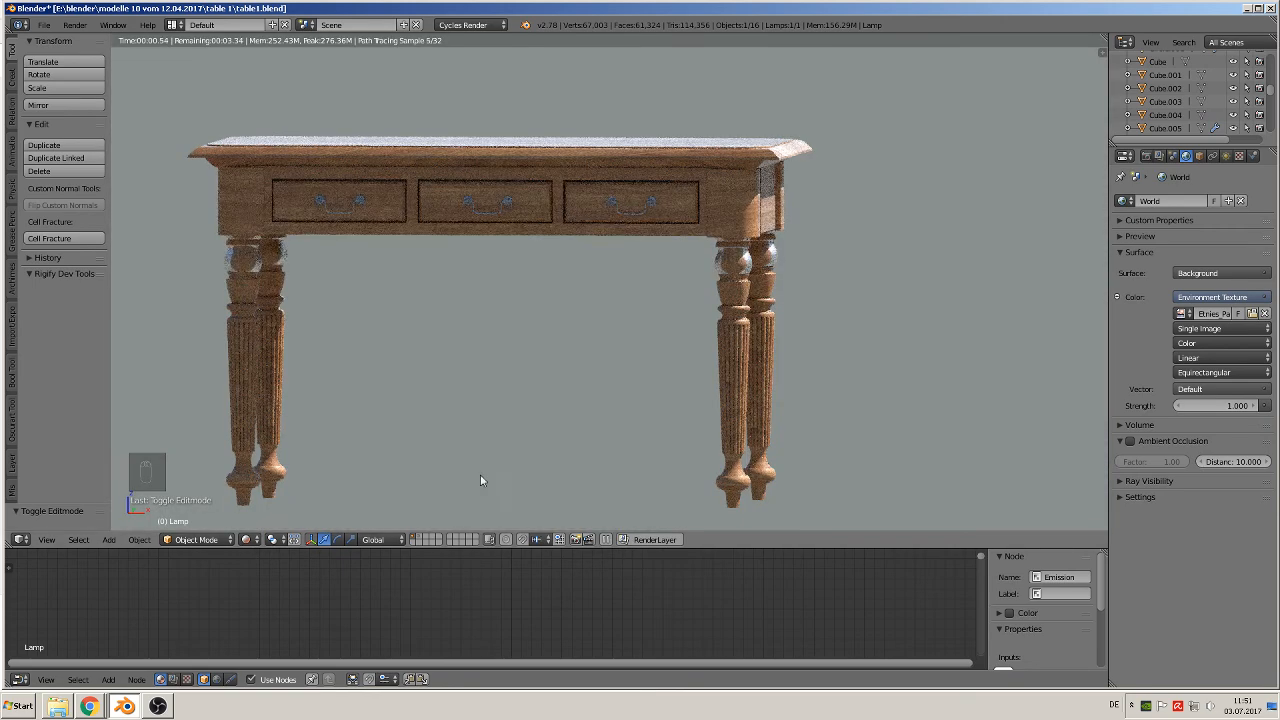
Examine the rendered table from several angles, including below and front, checking the tabletop, legs and drawer handles.
{"action": "middle_click_drag", "start_coordinate": [480, 481], "coordinate": [536, 456]}
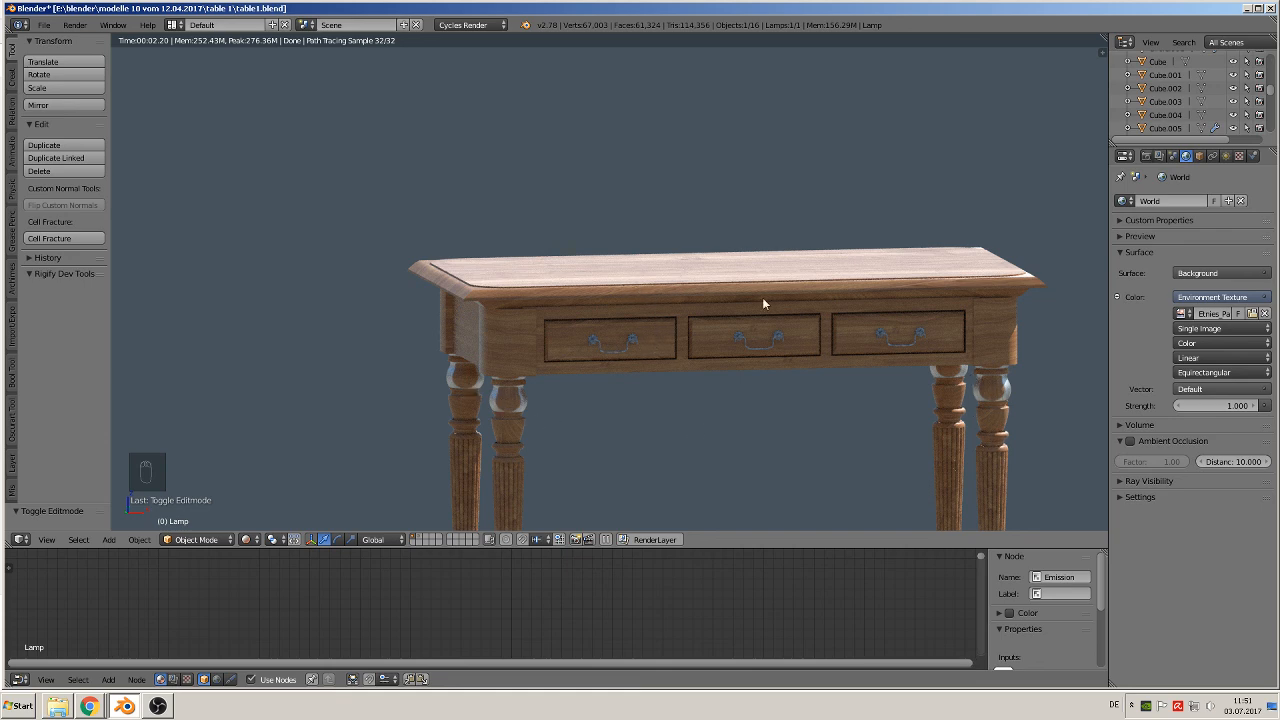
{"action": "scroll", "coordinate": [581, 397], "scroll_direction": "down", "scroll_amount": 3}
{"action": "middle_click_drag", "start_coordinate": [580, 395], "coordinate": [629, 227]}
{"action": "middle_click_drag", "start_coordinate": [730, 350], "coordinate": [529, 89]}
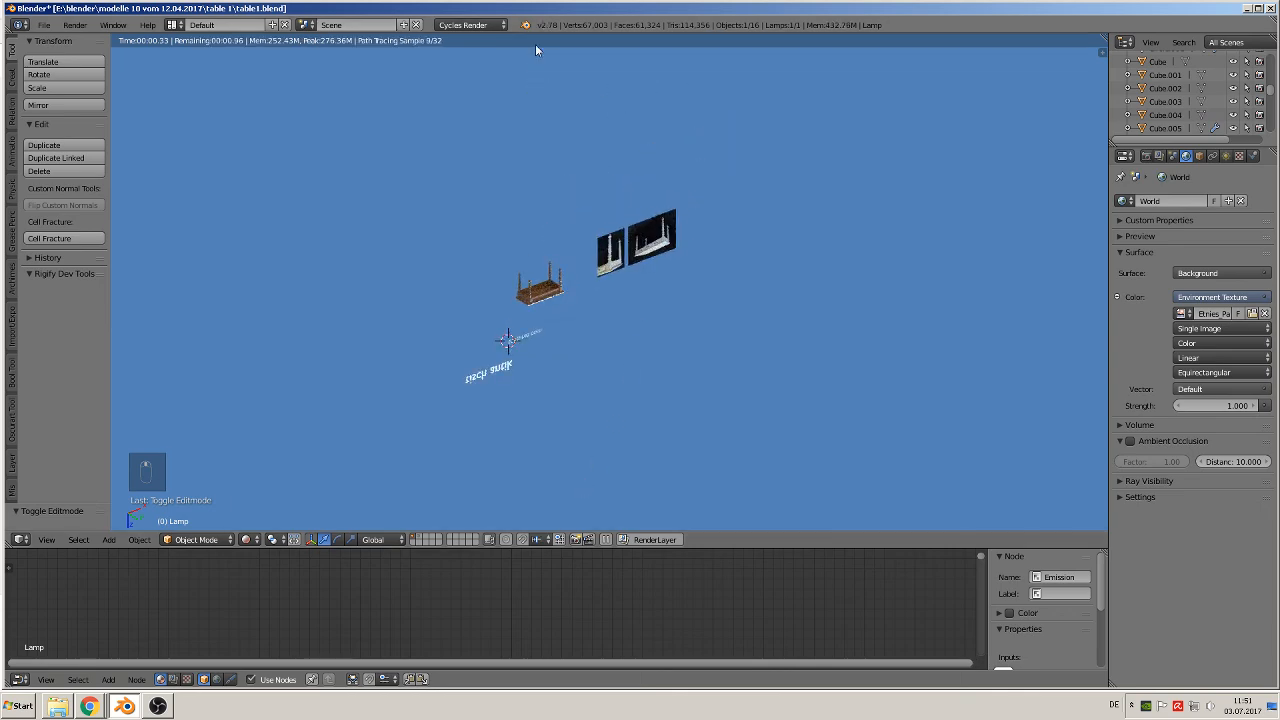
{"action": "right_click", "coordinate": [543, 311]}
{"action": "key", "text": "KP_1"}
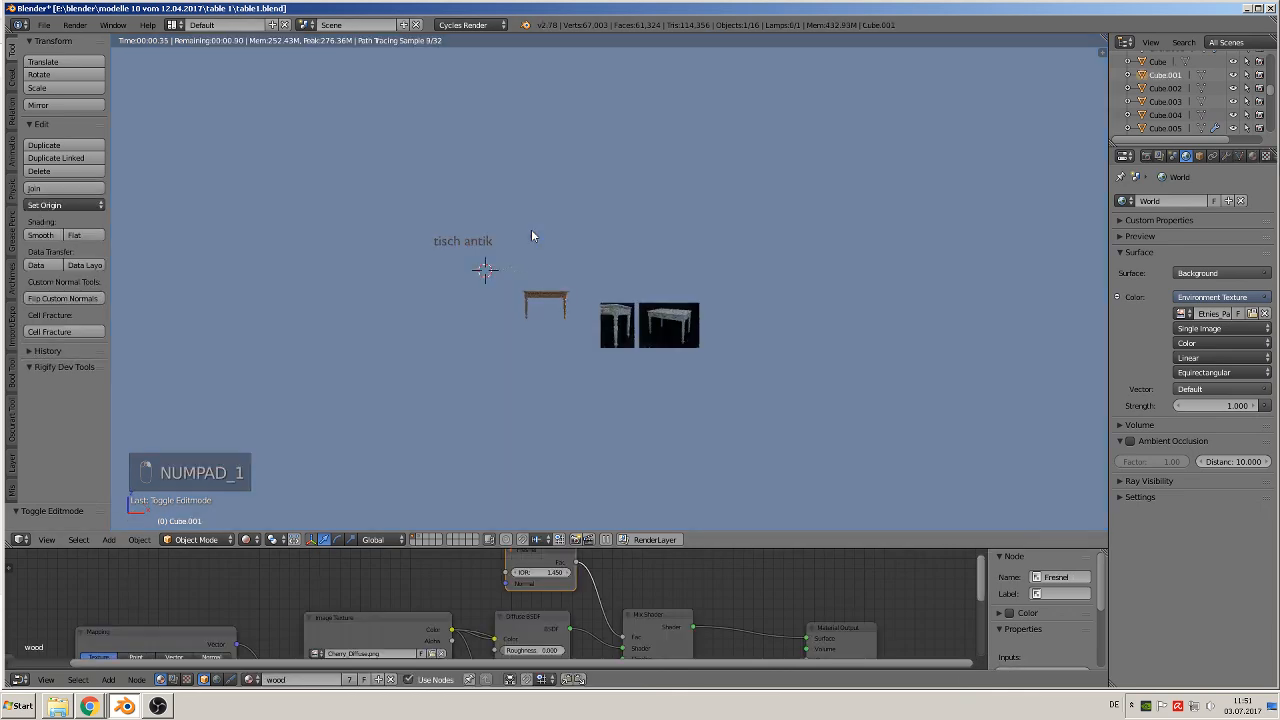
{"action": "scroll", "coordinate": [558, 378], "scroll_direction": "up", "scroll_amount": 3}
{"action": "middle_click_drag", "start_coordinate": [560, 380], "coordinate": [703, 287]}
{"action": "scroll", "coordinate": [636, 256], "scroll_direction": "up", "scroll_amount": 4}
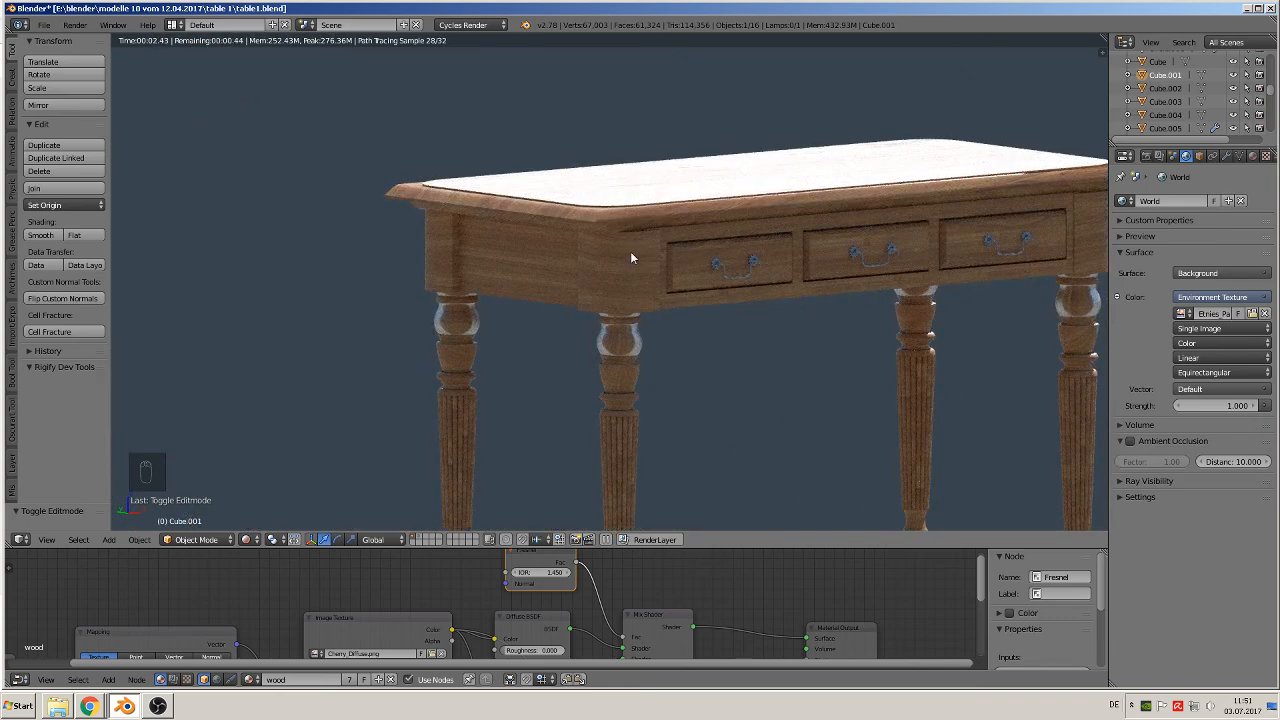
Return the viewport to Material shading and save the Blender file.
{"action": "left_click", "coordinate": [243, 541]}
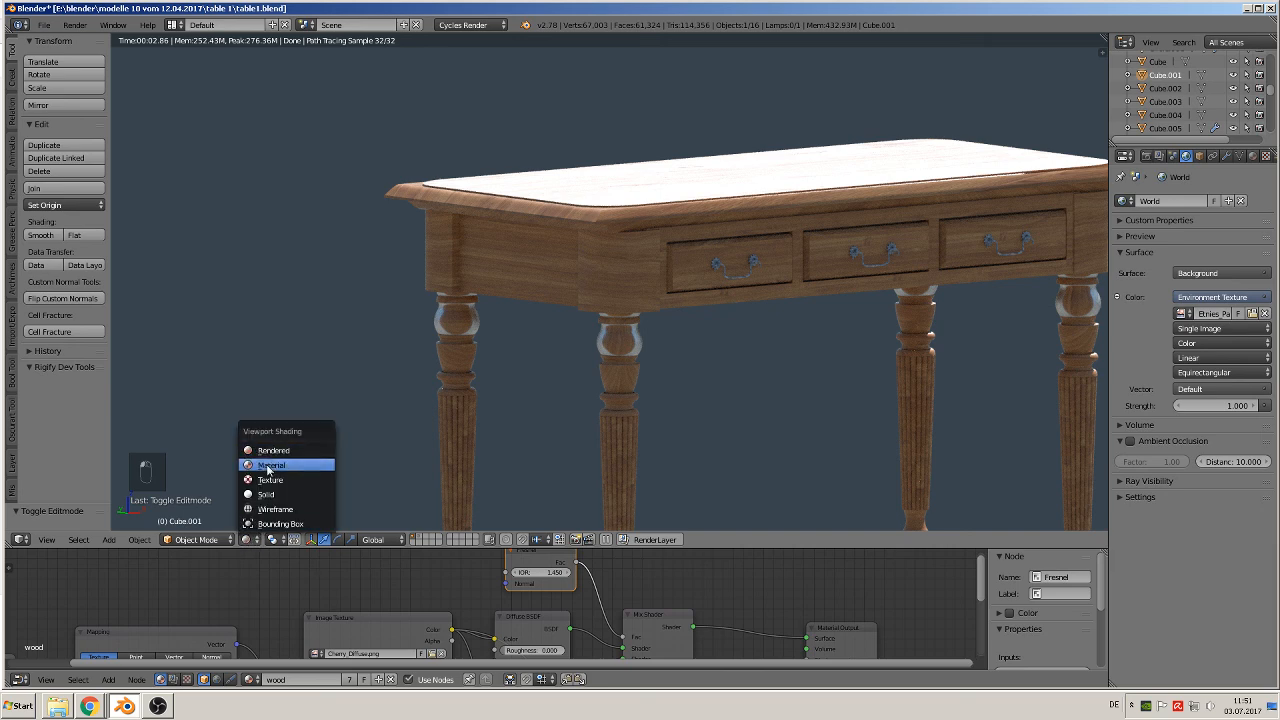
{"action": "left_click", "coordinate": [274, 468]}
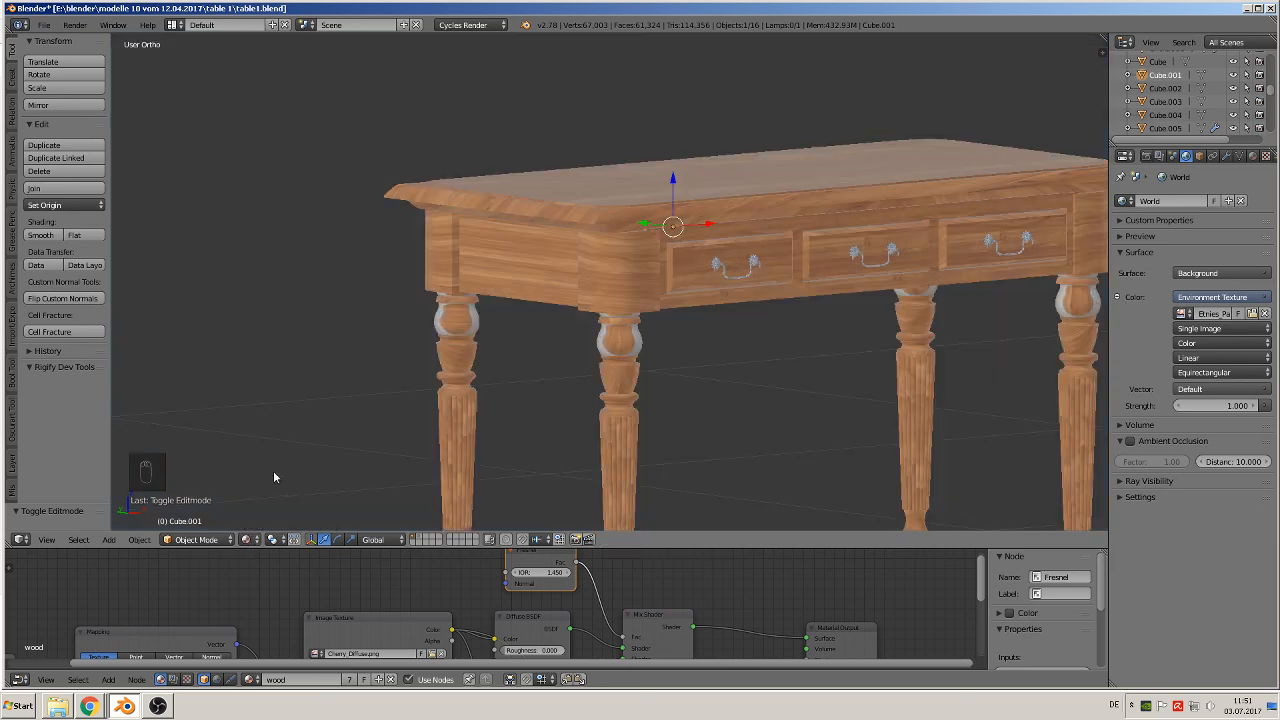
{"action": "left_click", "coordinate": [44, 24]}
{"action": "left_click", "coordinate": [61, 132]}
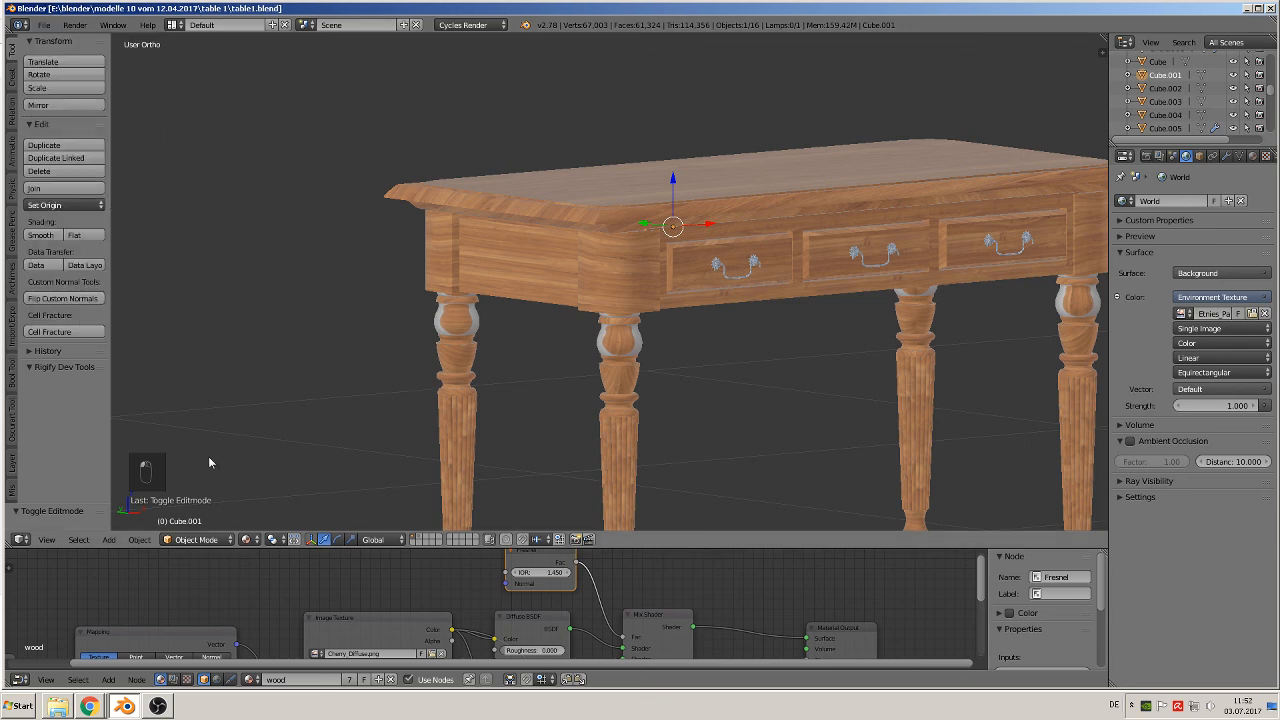
{"action": "left_click", "coordinate": [157, 706]}
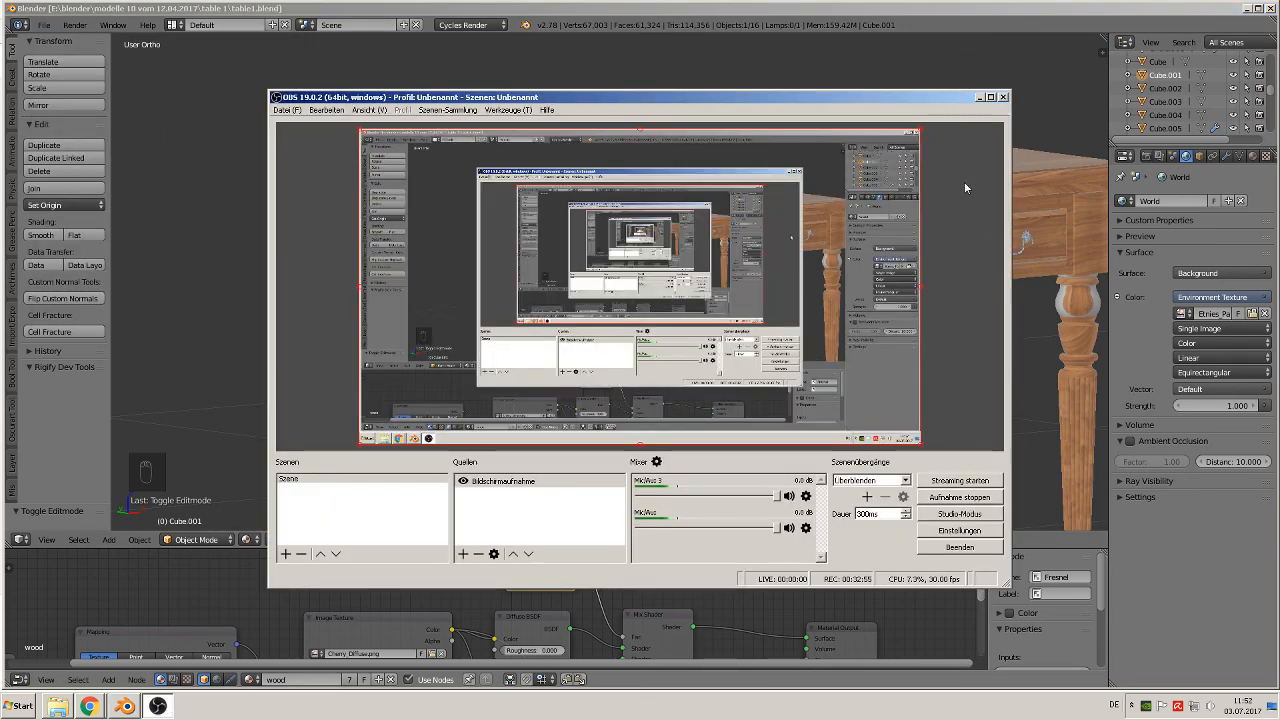
{"action": "left_click", "coordinate": [1003, 97]}
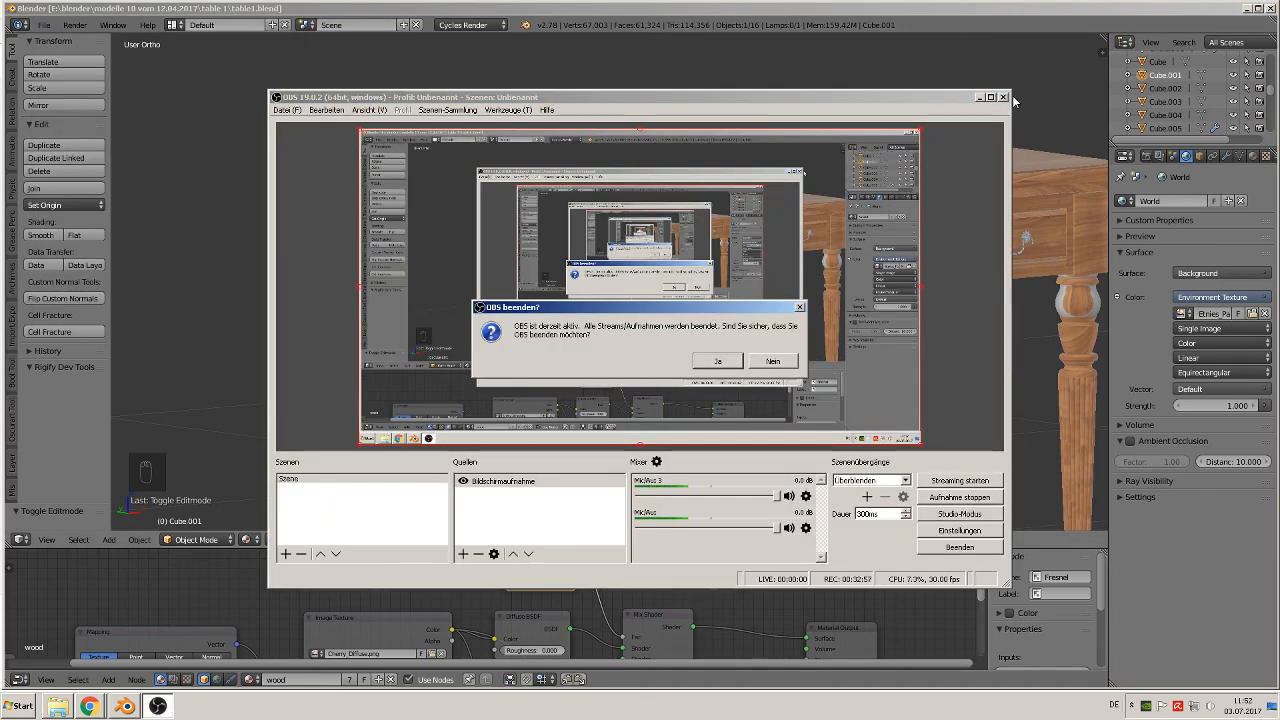